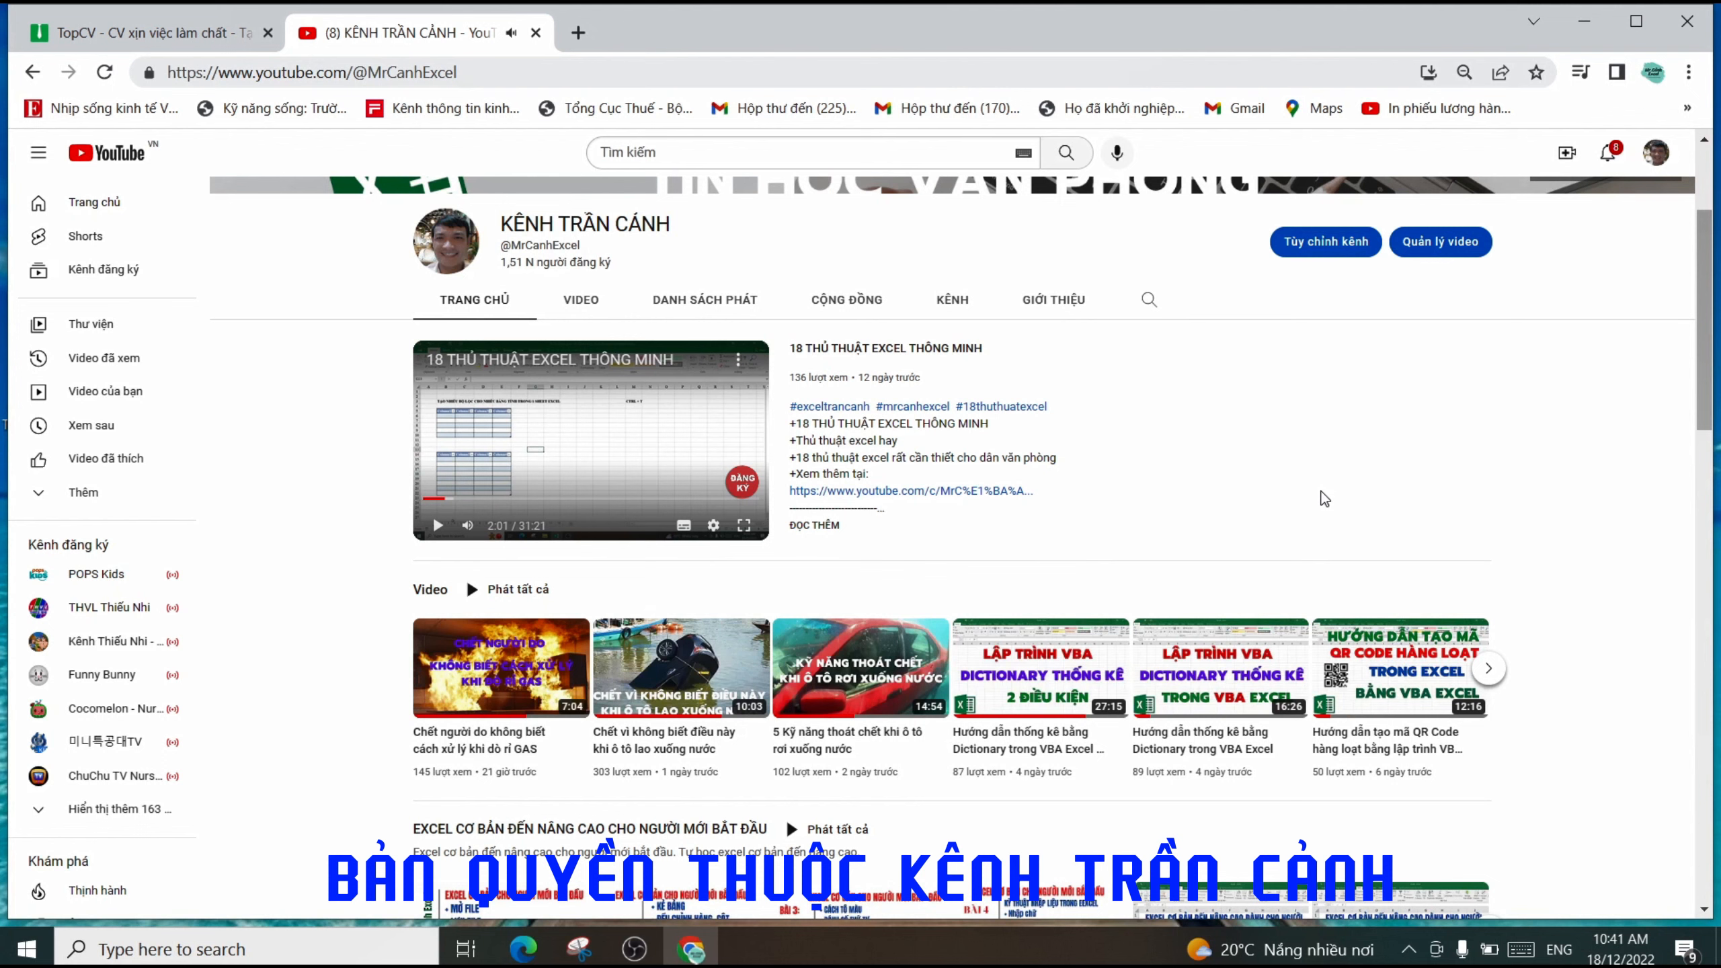
# - Leave the YouTube channel page and switch to the already open TopCV homepage tab
pyautogui.scroll(3, 1321, 500)
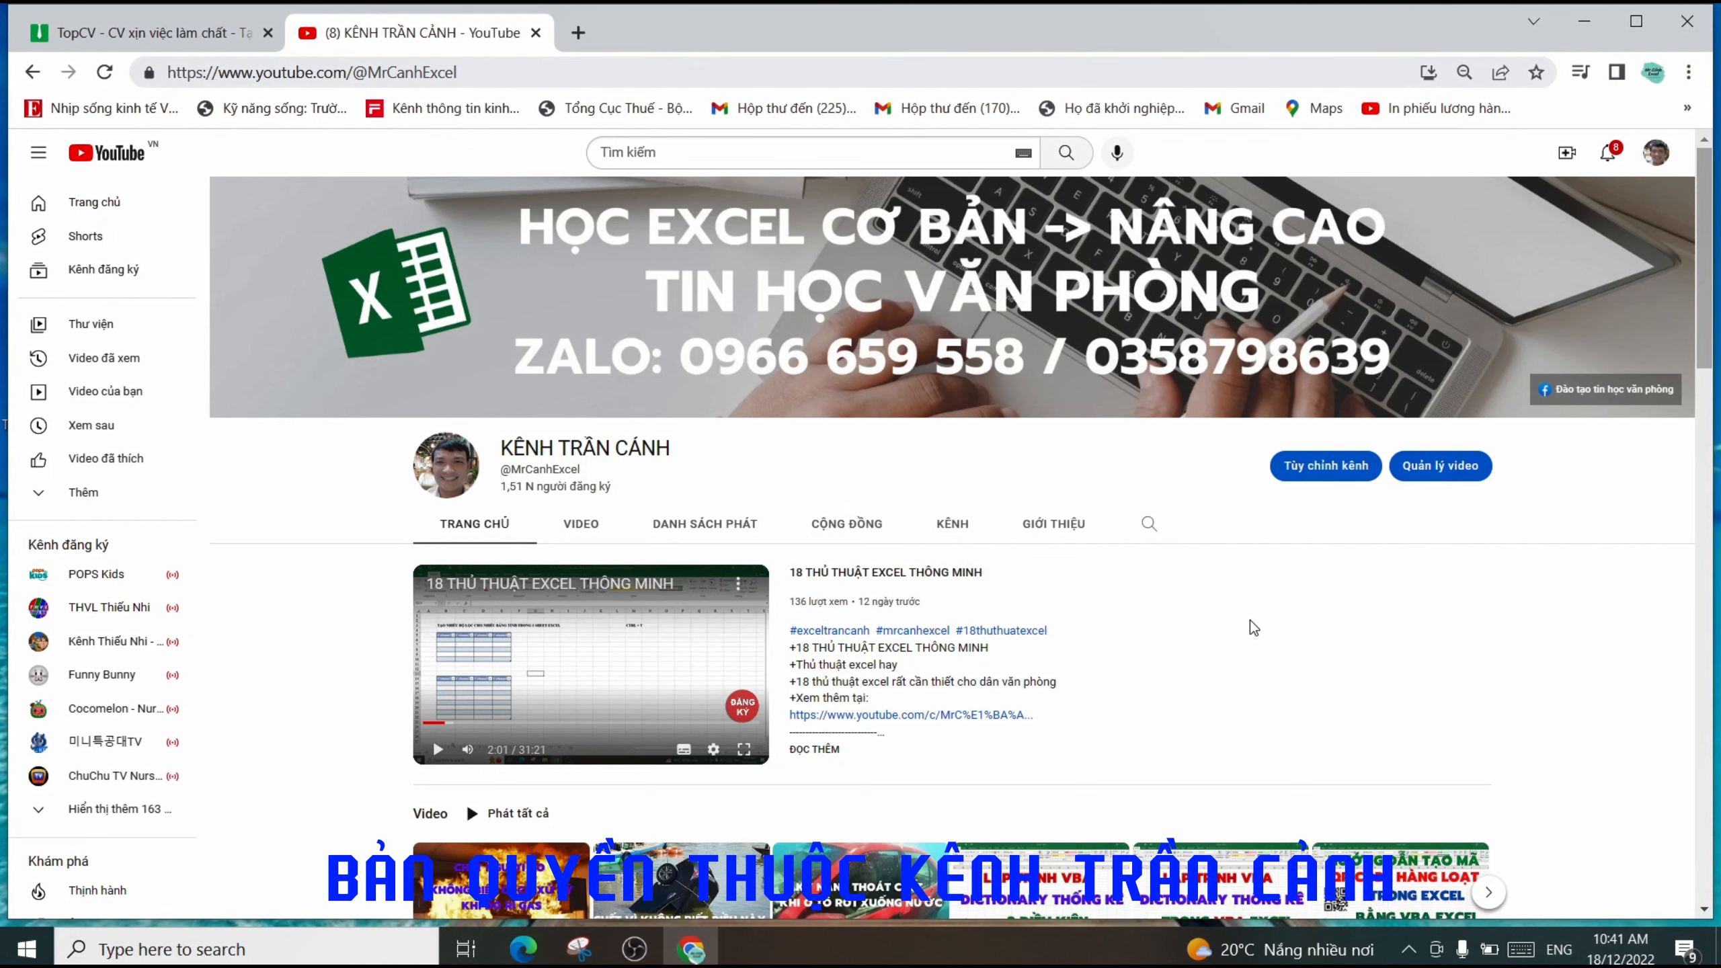
pyautogui.scroll(-2, 1256, 570)
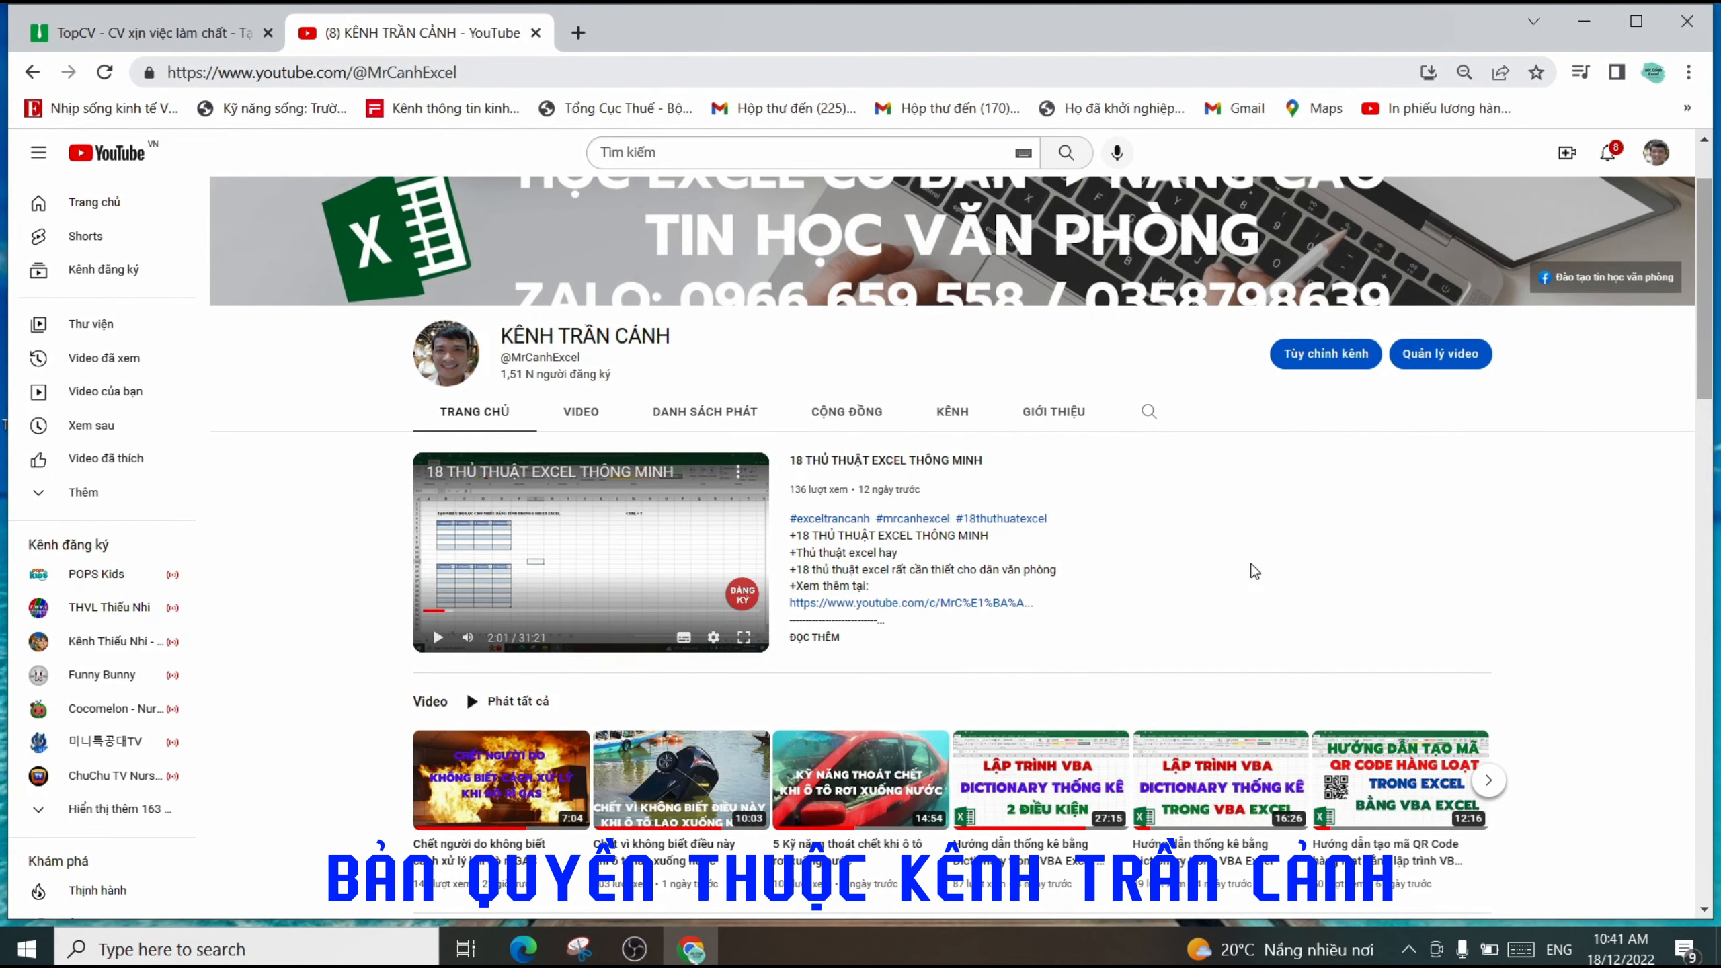
pyautogui.scroll(2, 1190, 454)
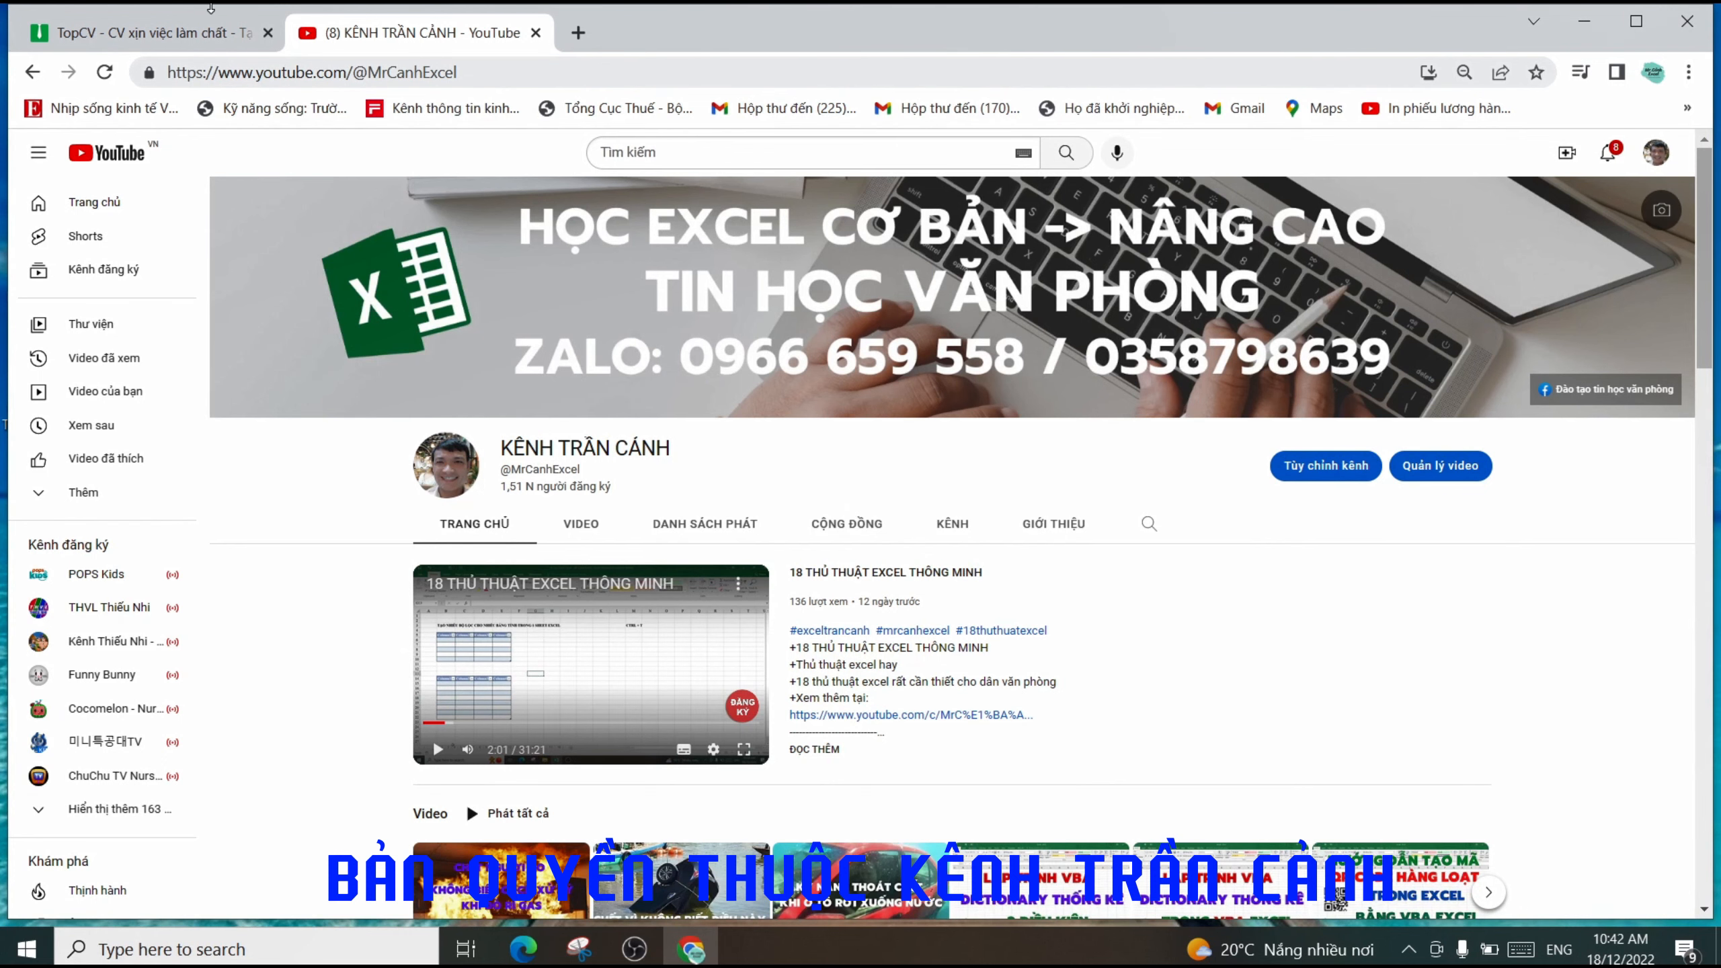
pyautogui.click(193, 37)
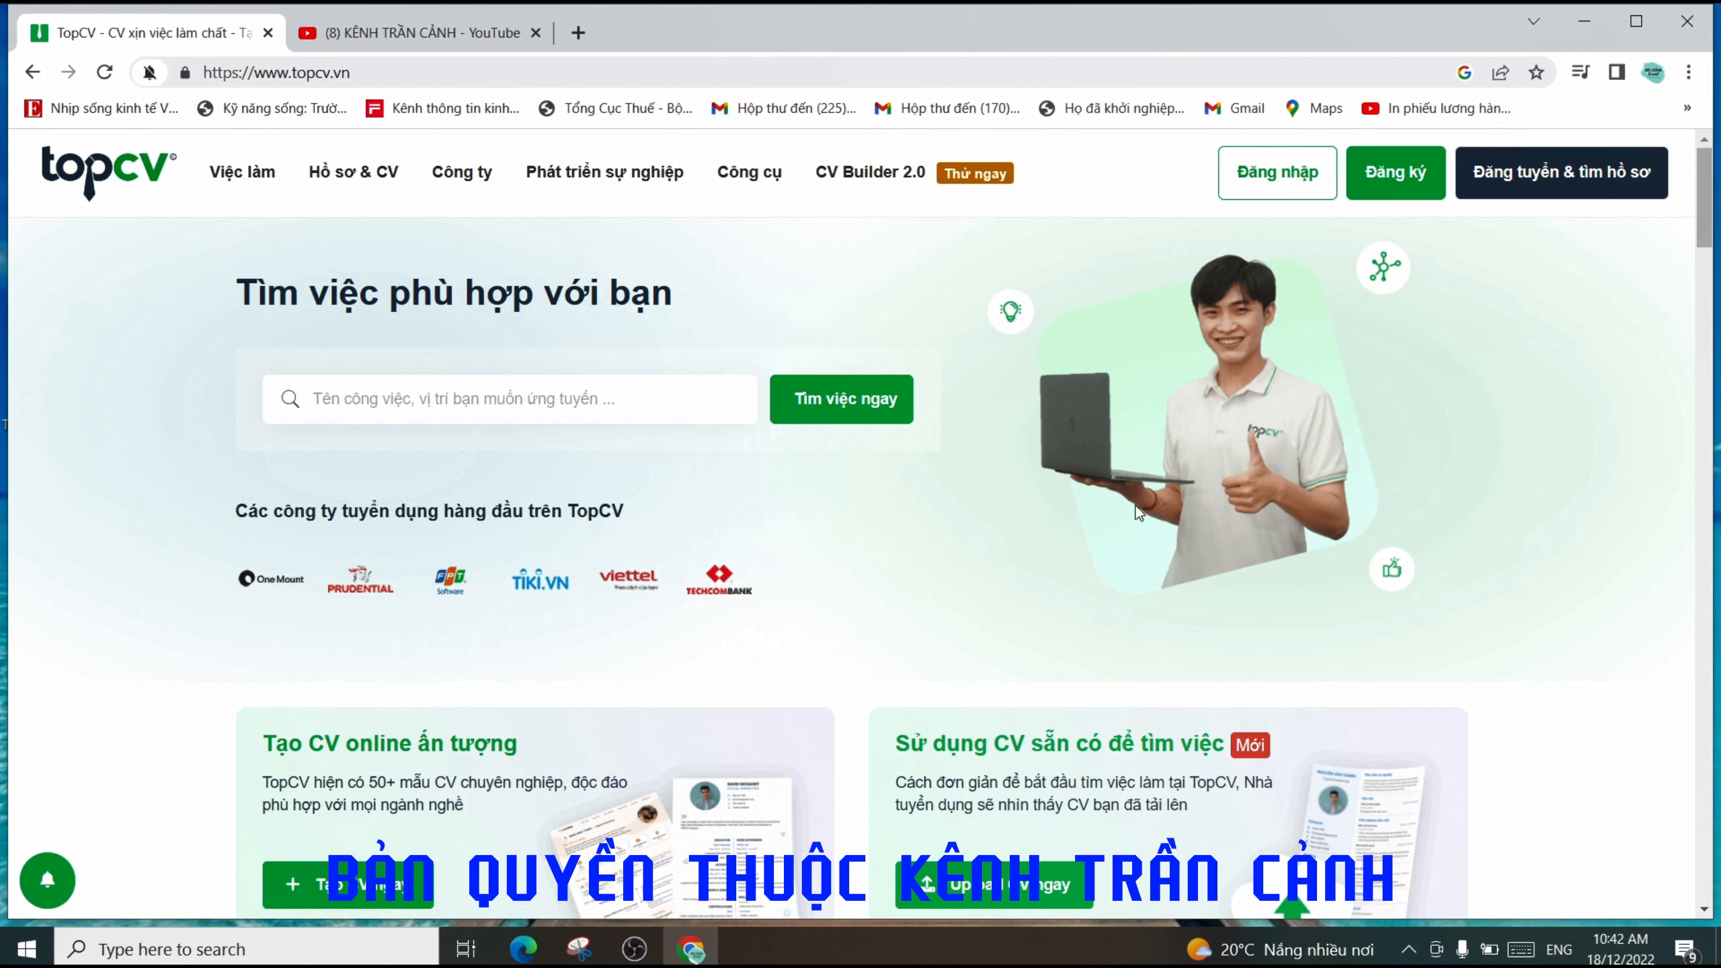
# - Show the 'Hồ sơ & CV' dropdown with CV Builder 2.0 and Mẫu CV options
pyautogui.moveTo(642, 179)
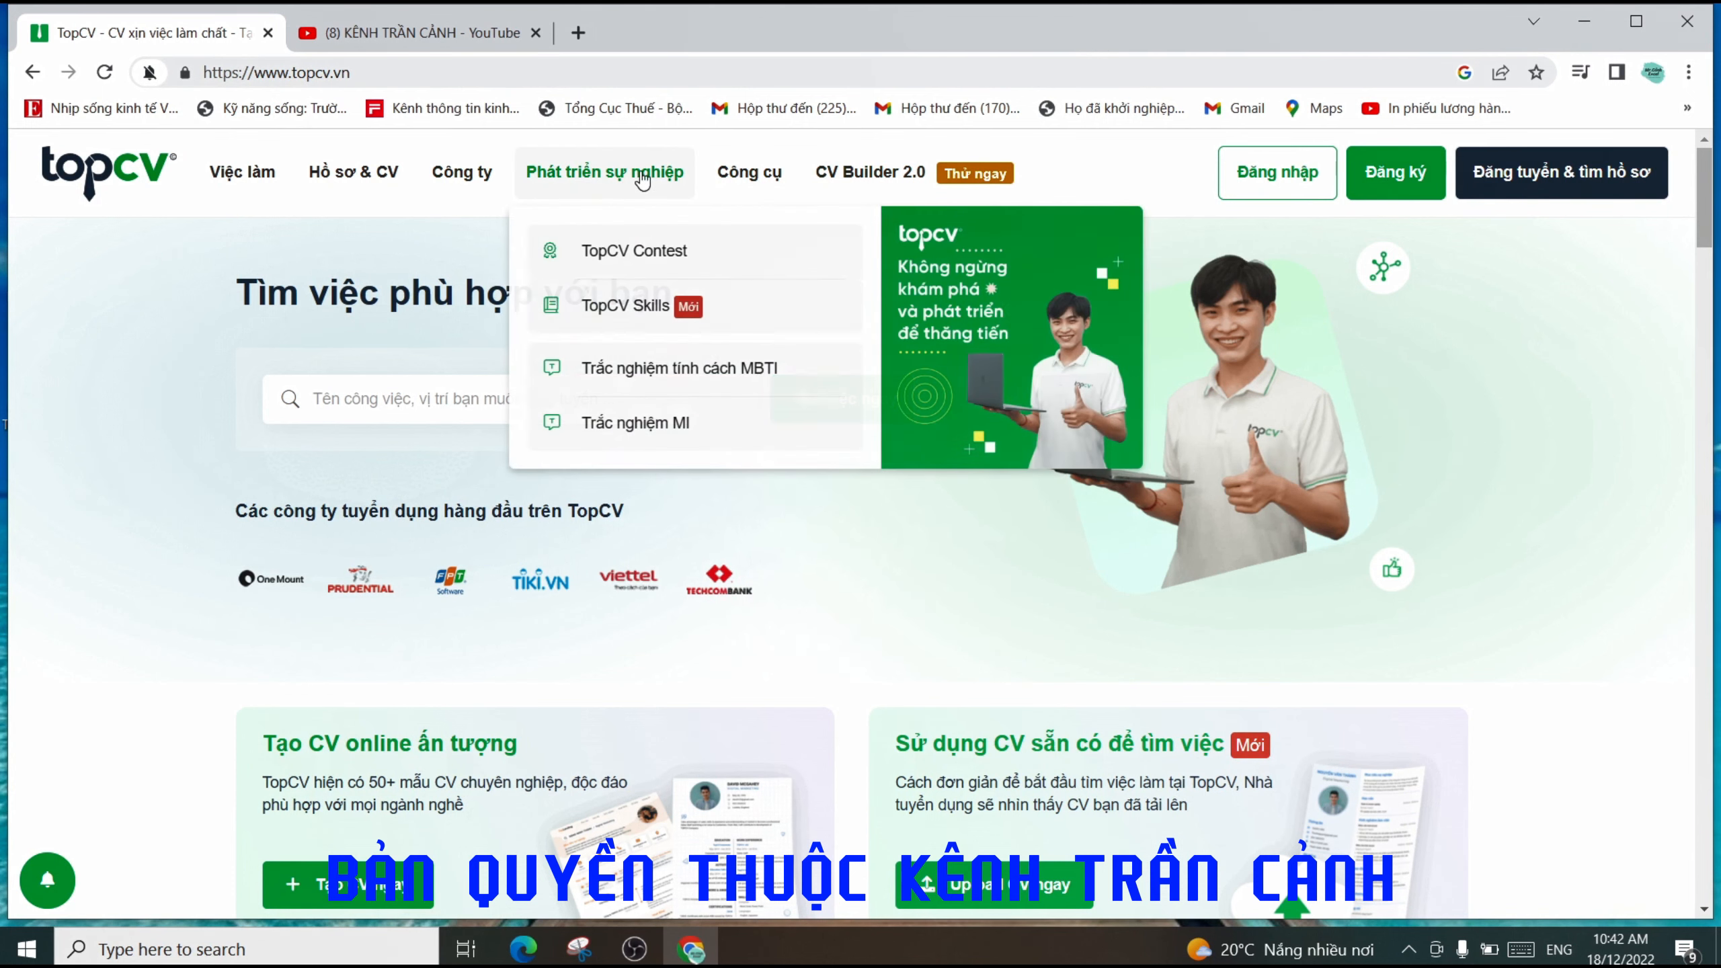
pyautogui.moveTo(366, 178)
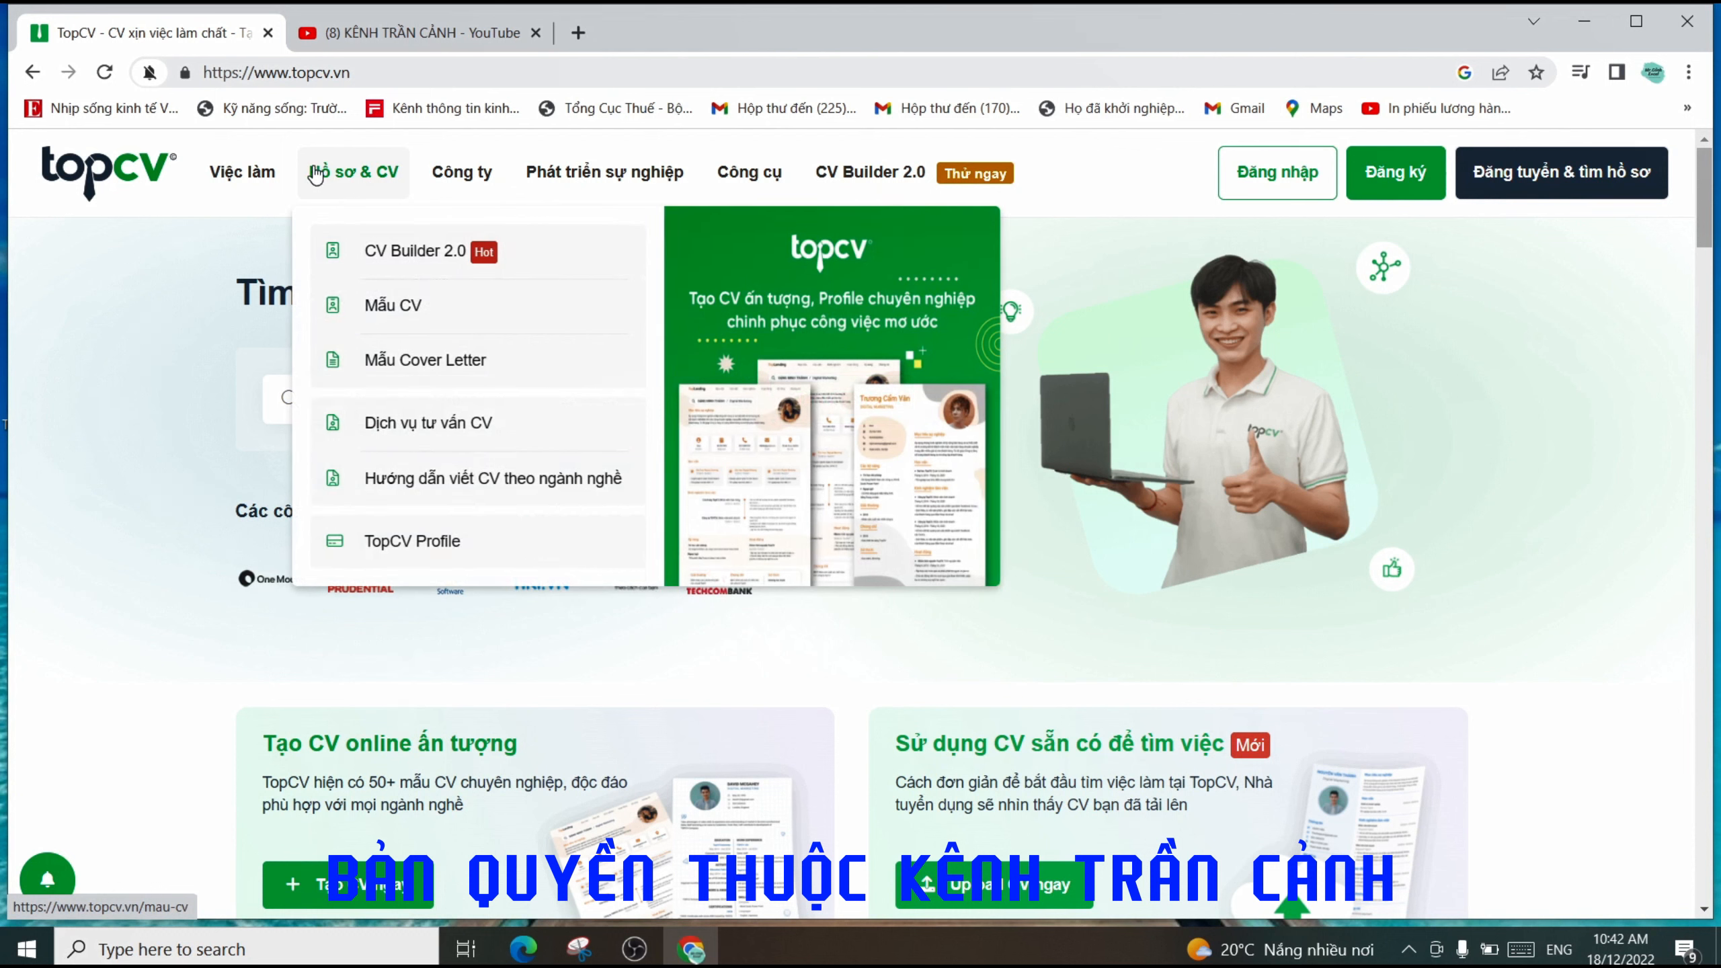
# - Go to the Mẫu CV template list page
pyautogui.click(405, 315)
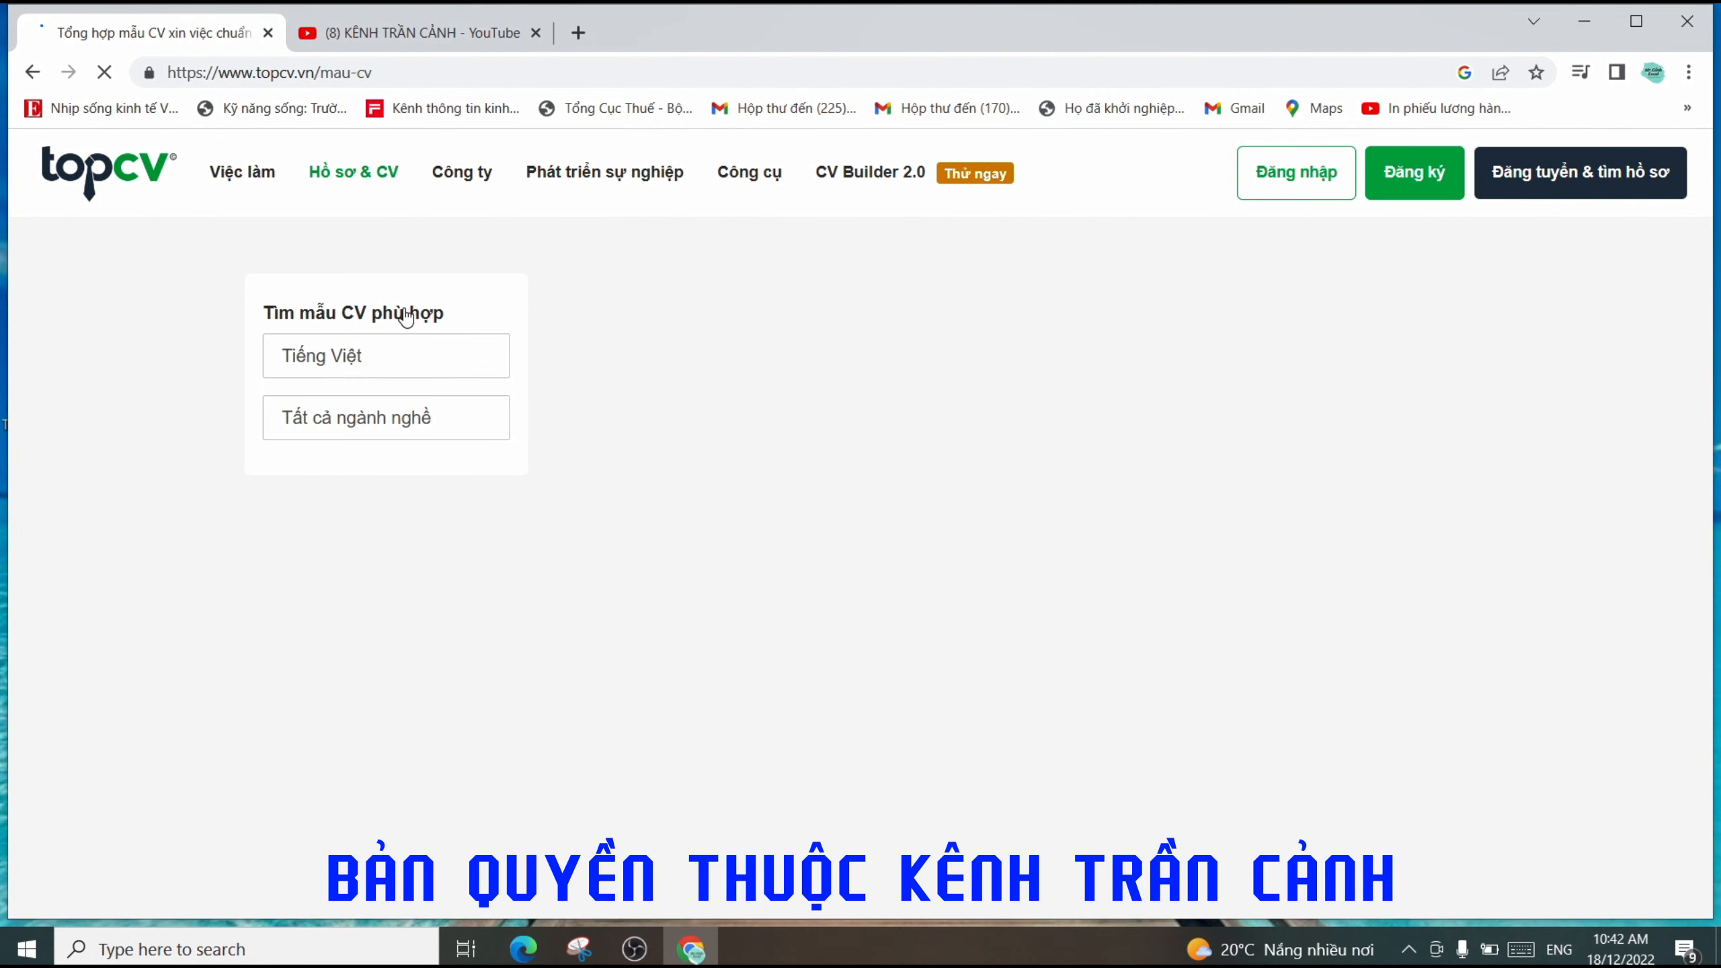
pyautogui.scroll(-3, 1122, 624)
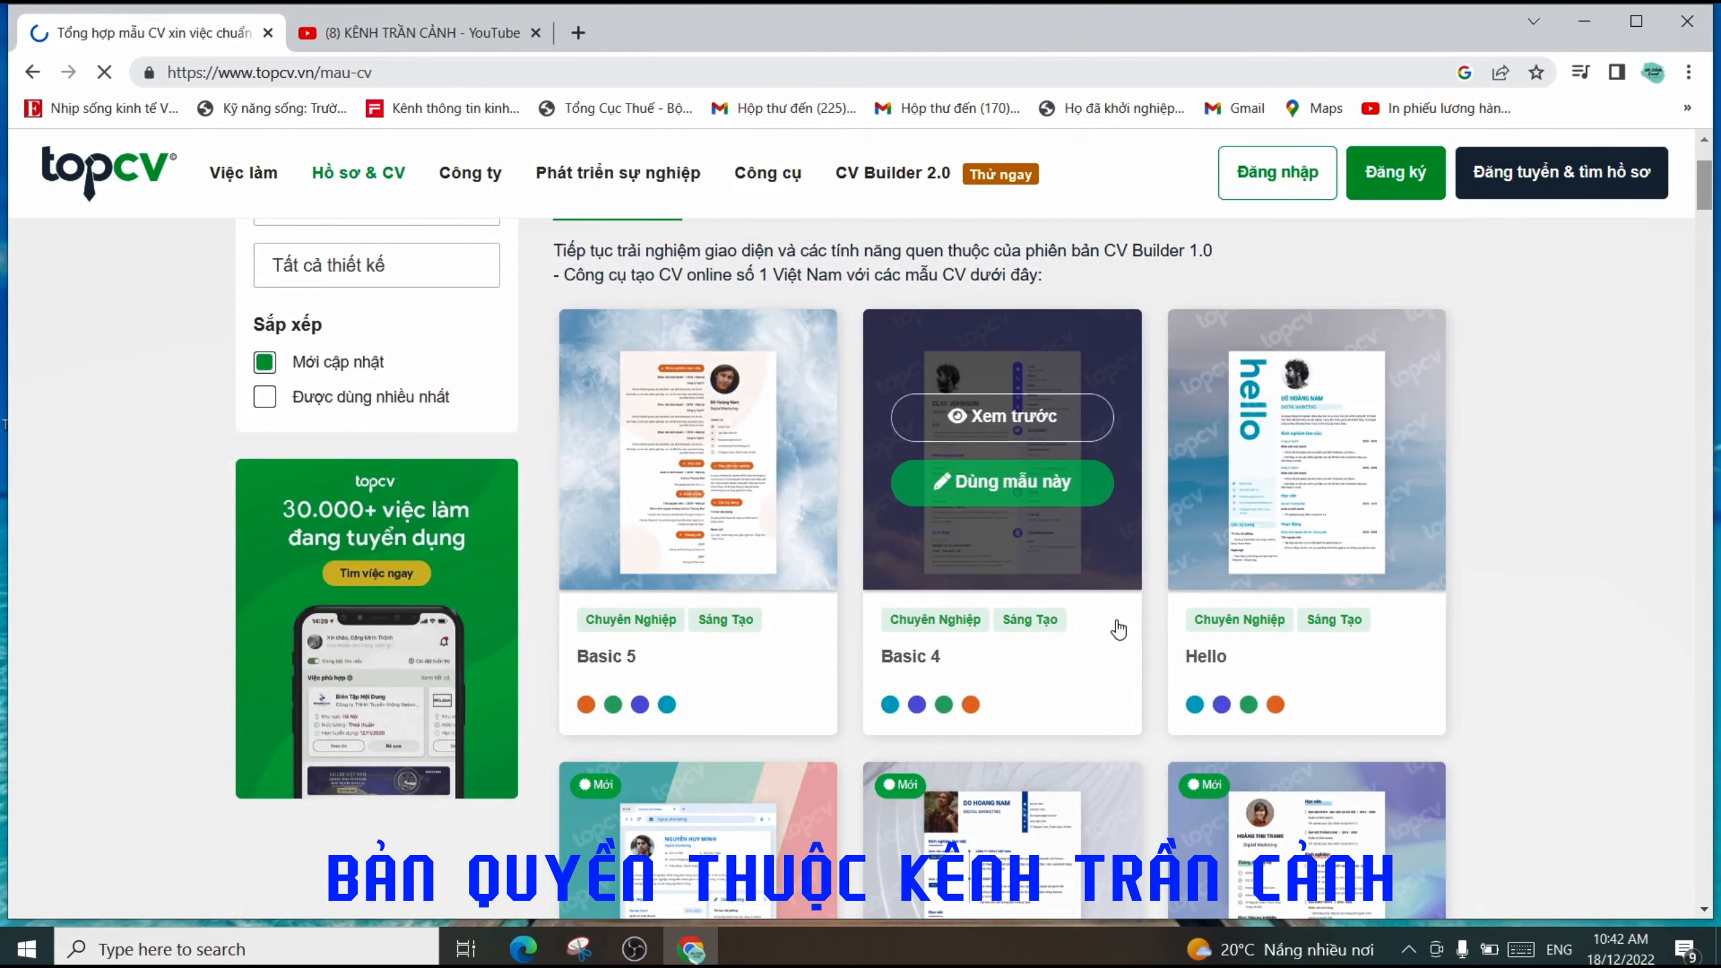
pyautogui.scroll(-5, 1119, 629)
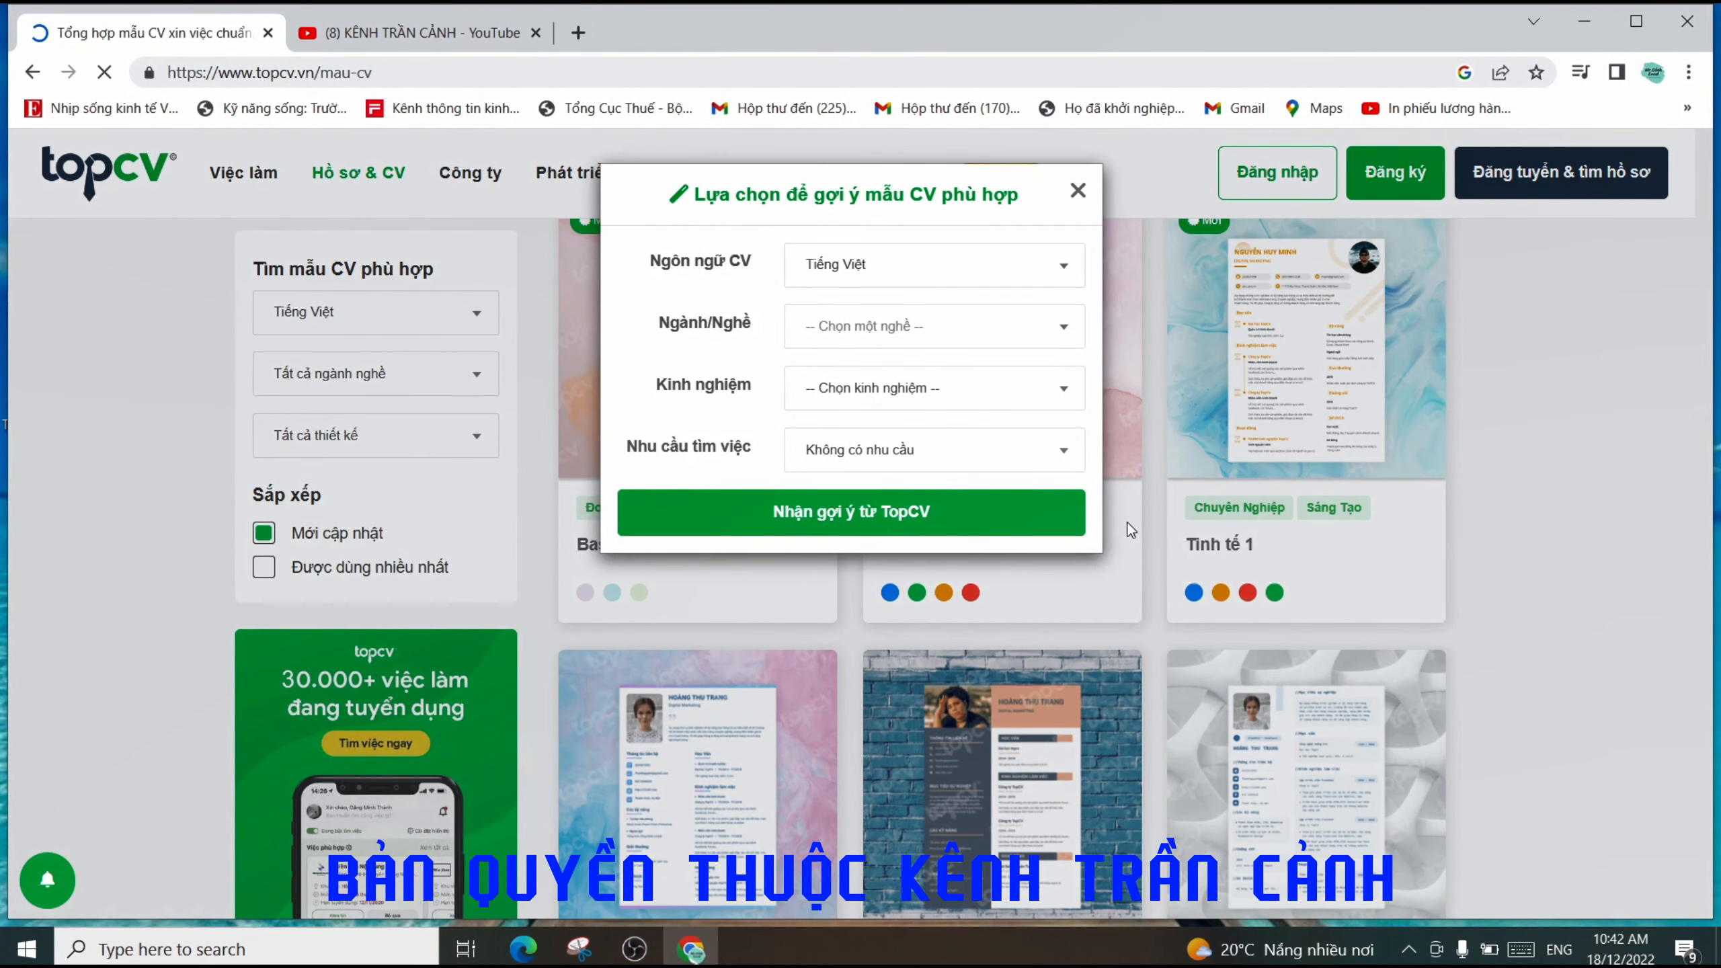
# - Dismiss the suggestion popup and browse templates such as Basic 5, Basic 4 and Hello
pyautogui.click(1079, 191)
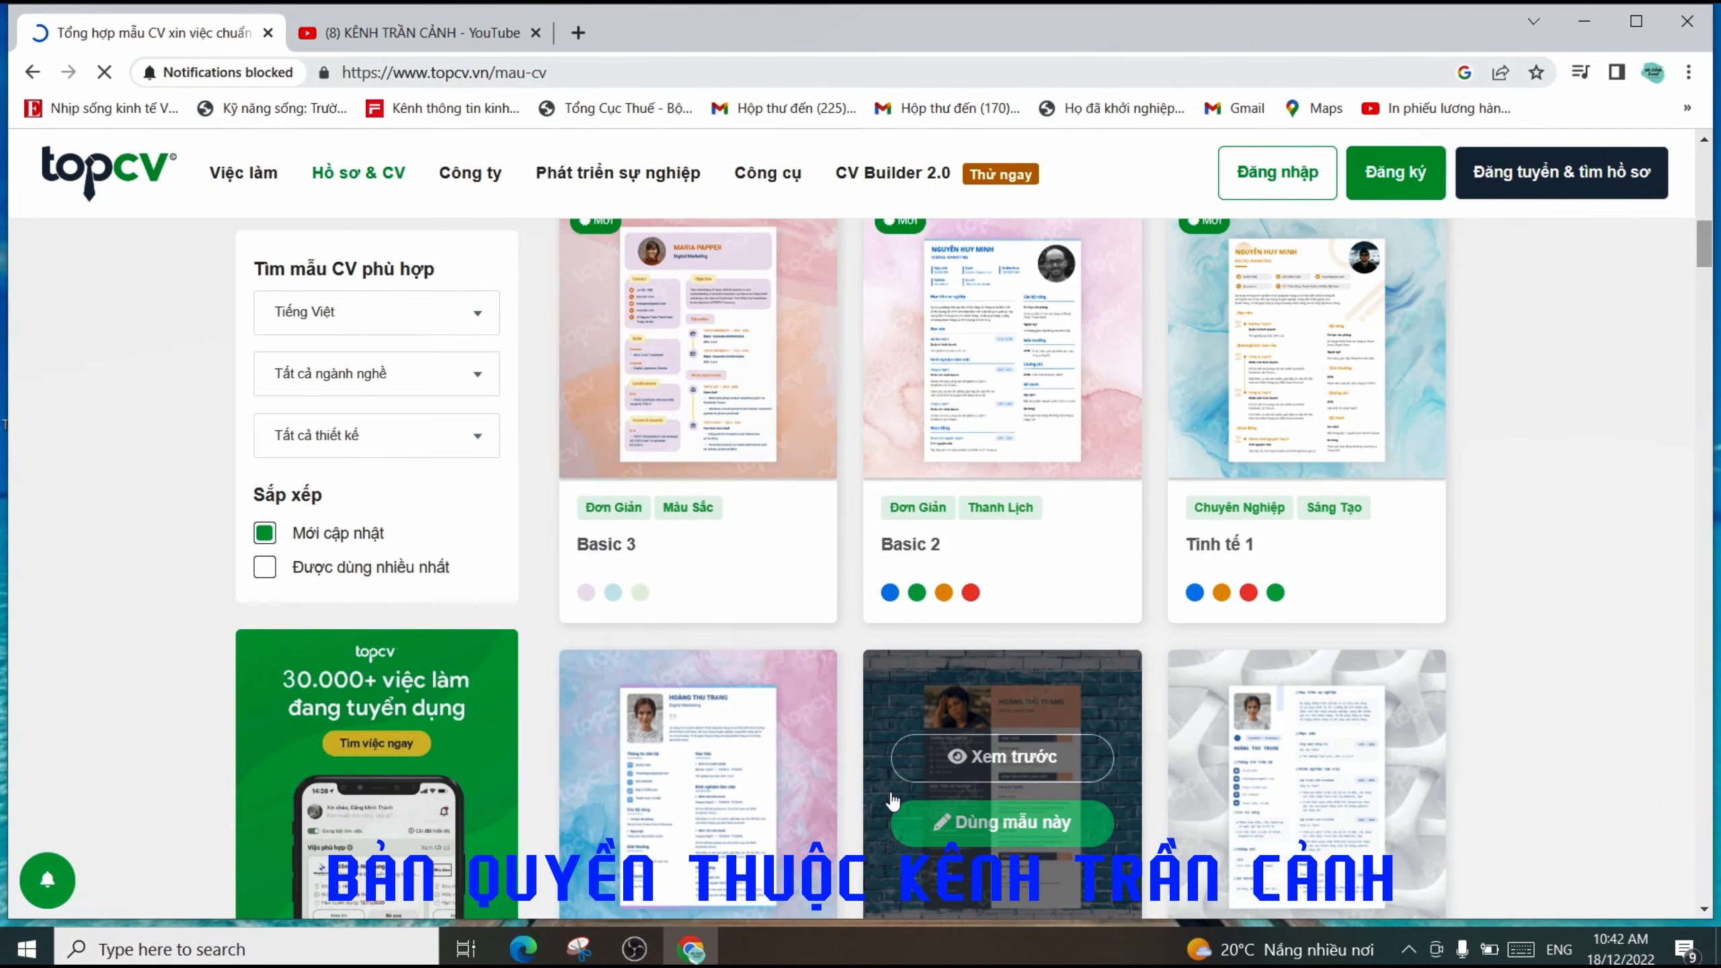
pyautogui.scroll(-8, 858, 741)
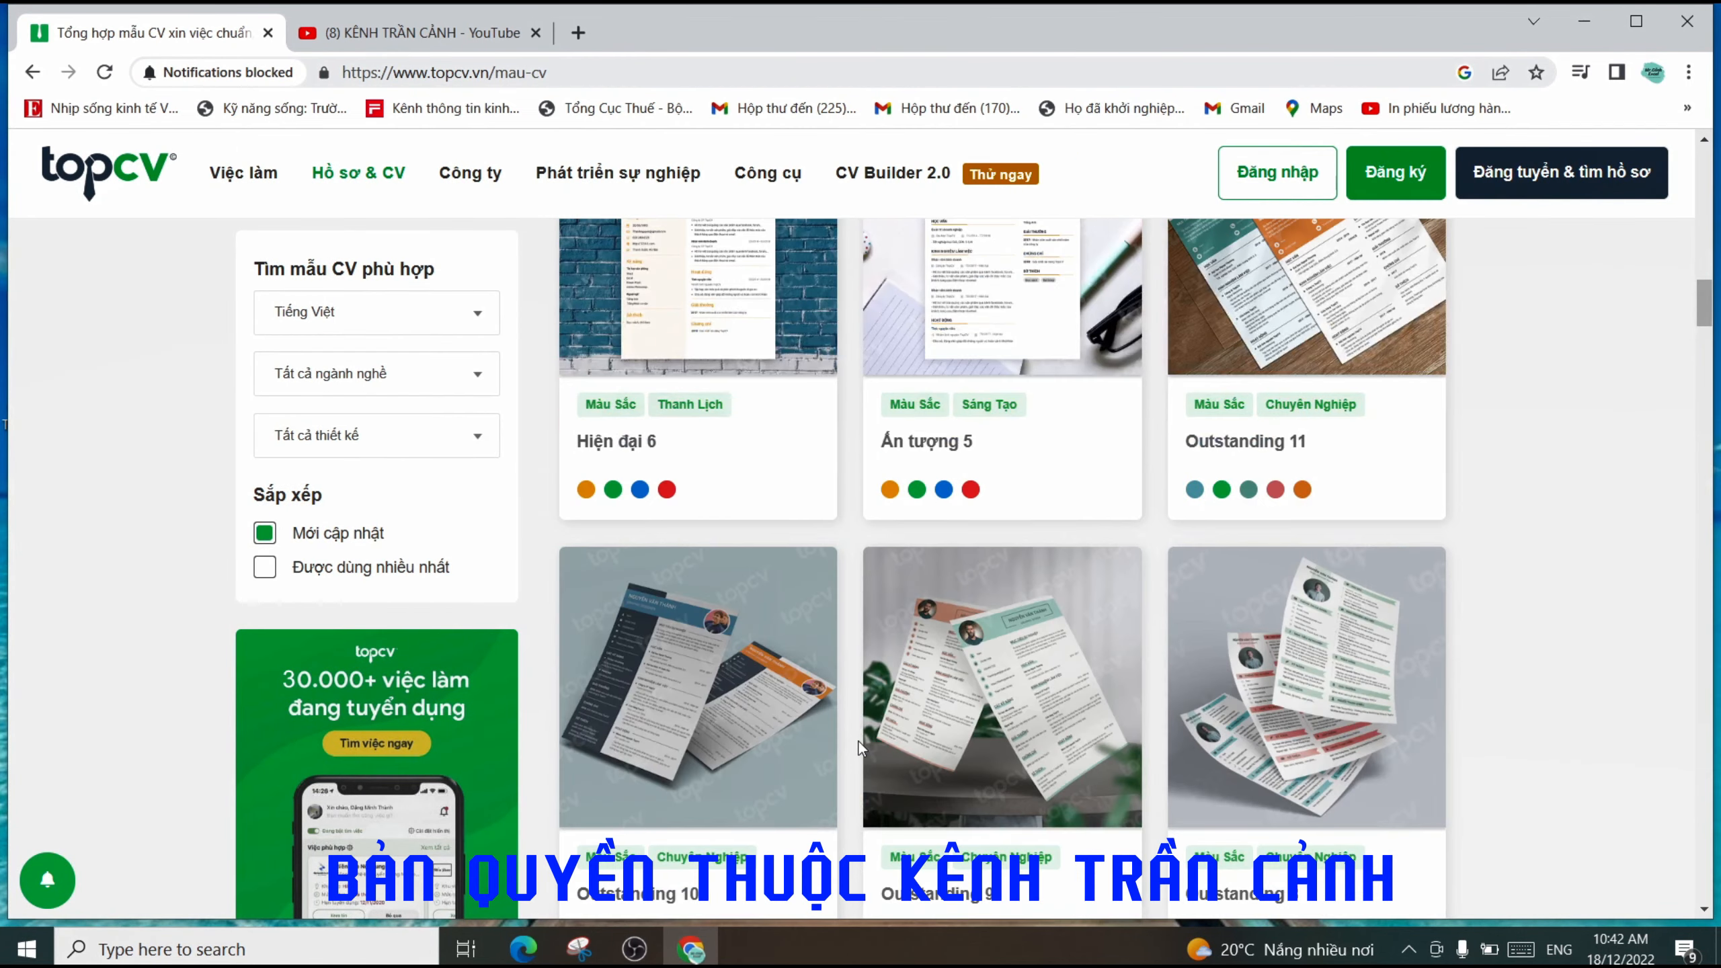
pyautogui.scroll(-9, 858, 745)
pyautogui.scroll(-3, 858, 745)
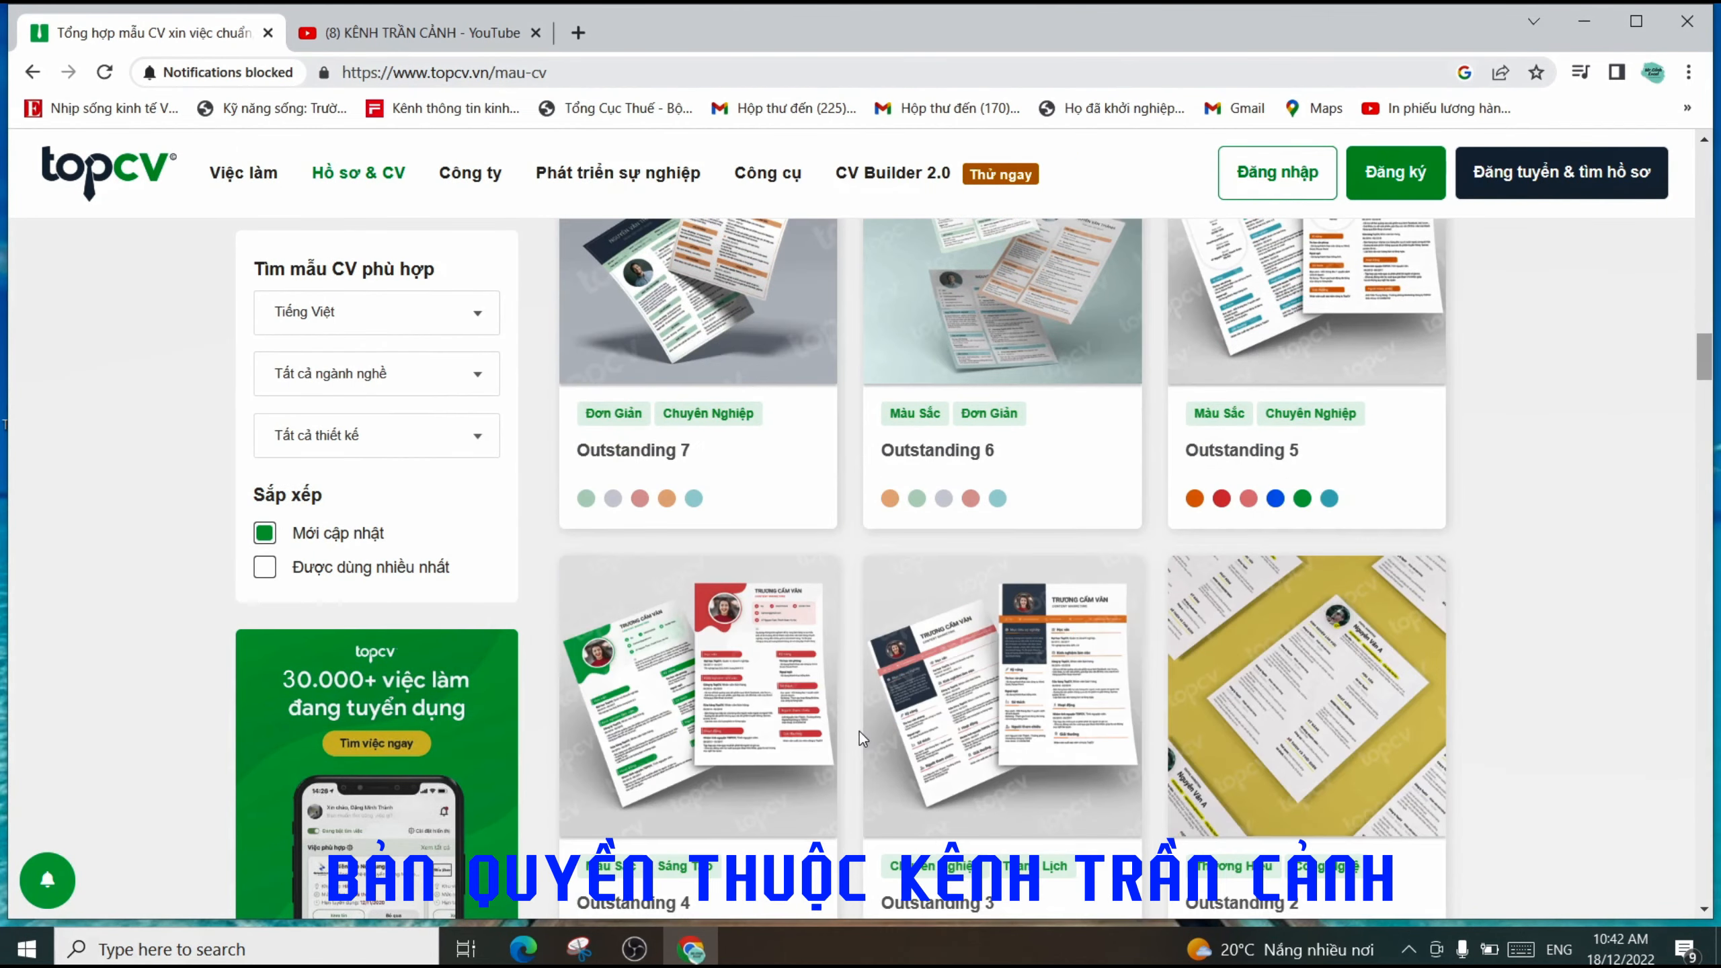
pyautogui.scroll(20, 855, 727)
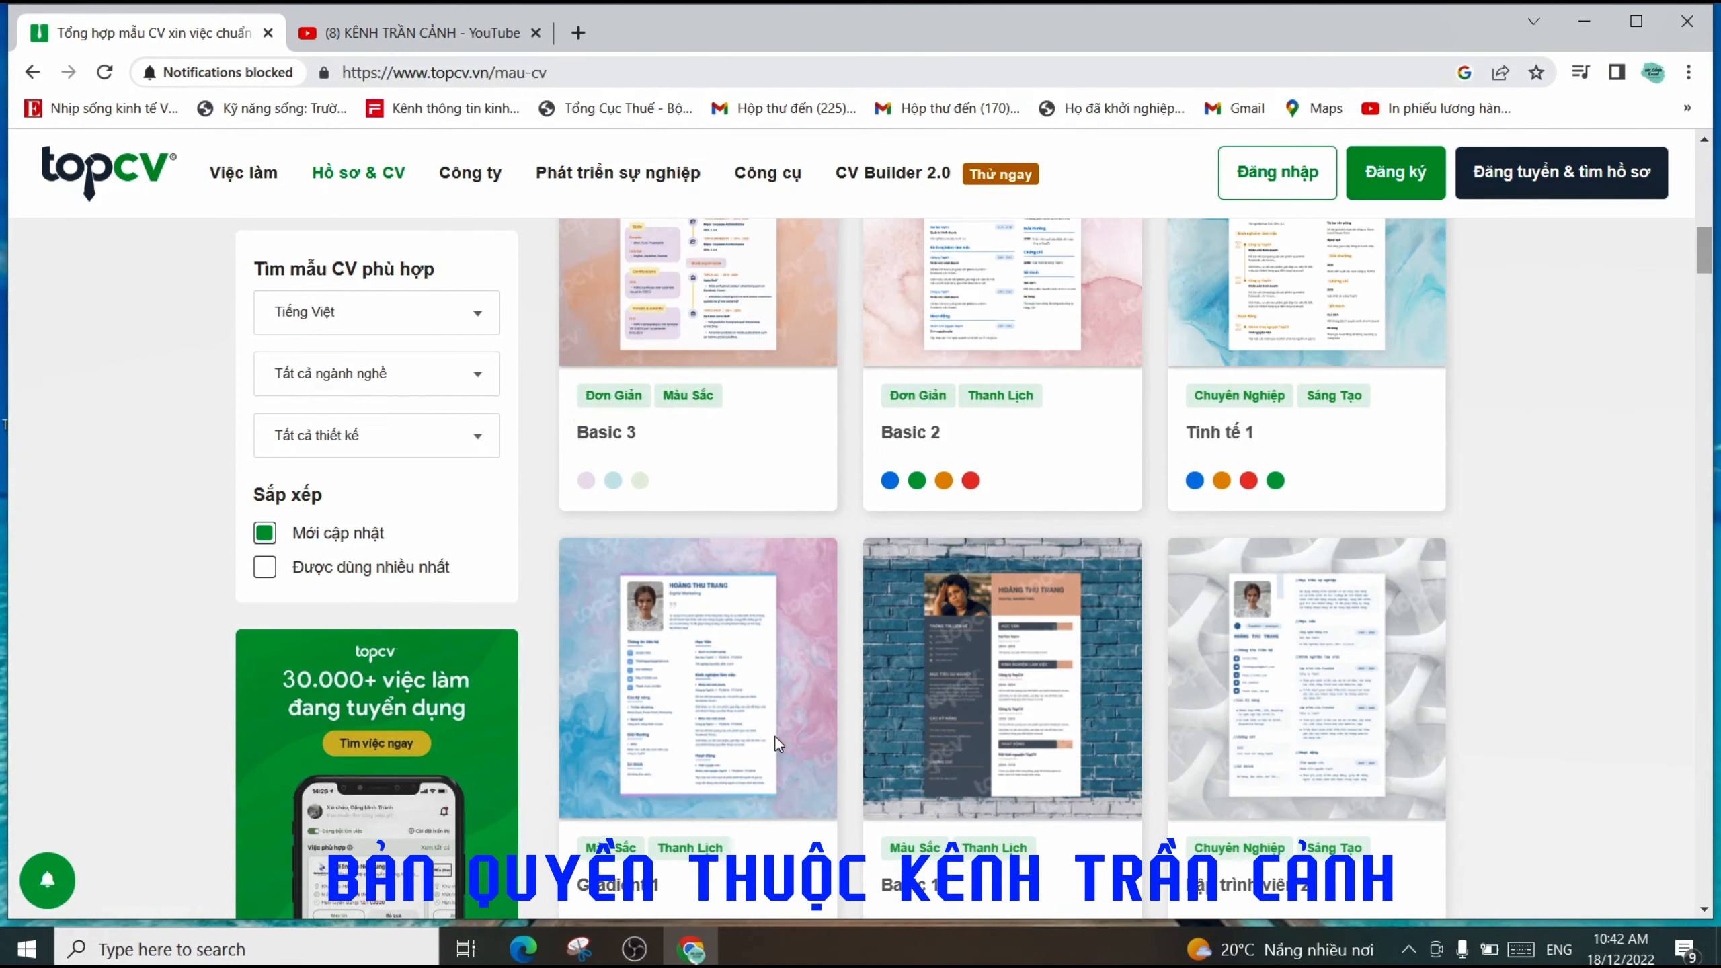
pyautogui.scroll(5, 776, 746)
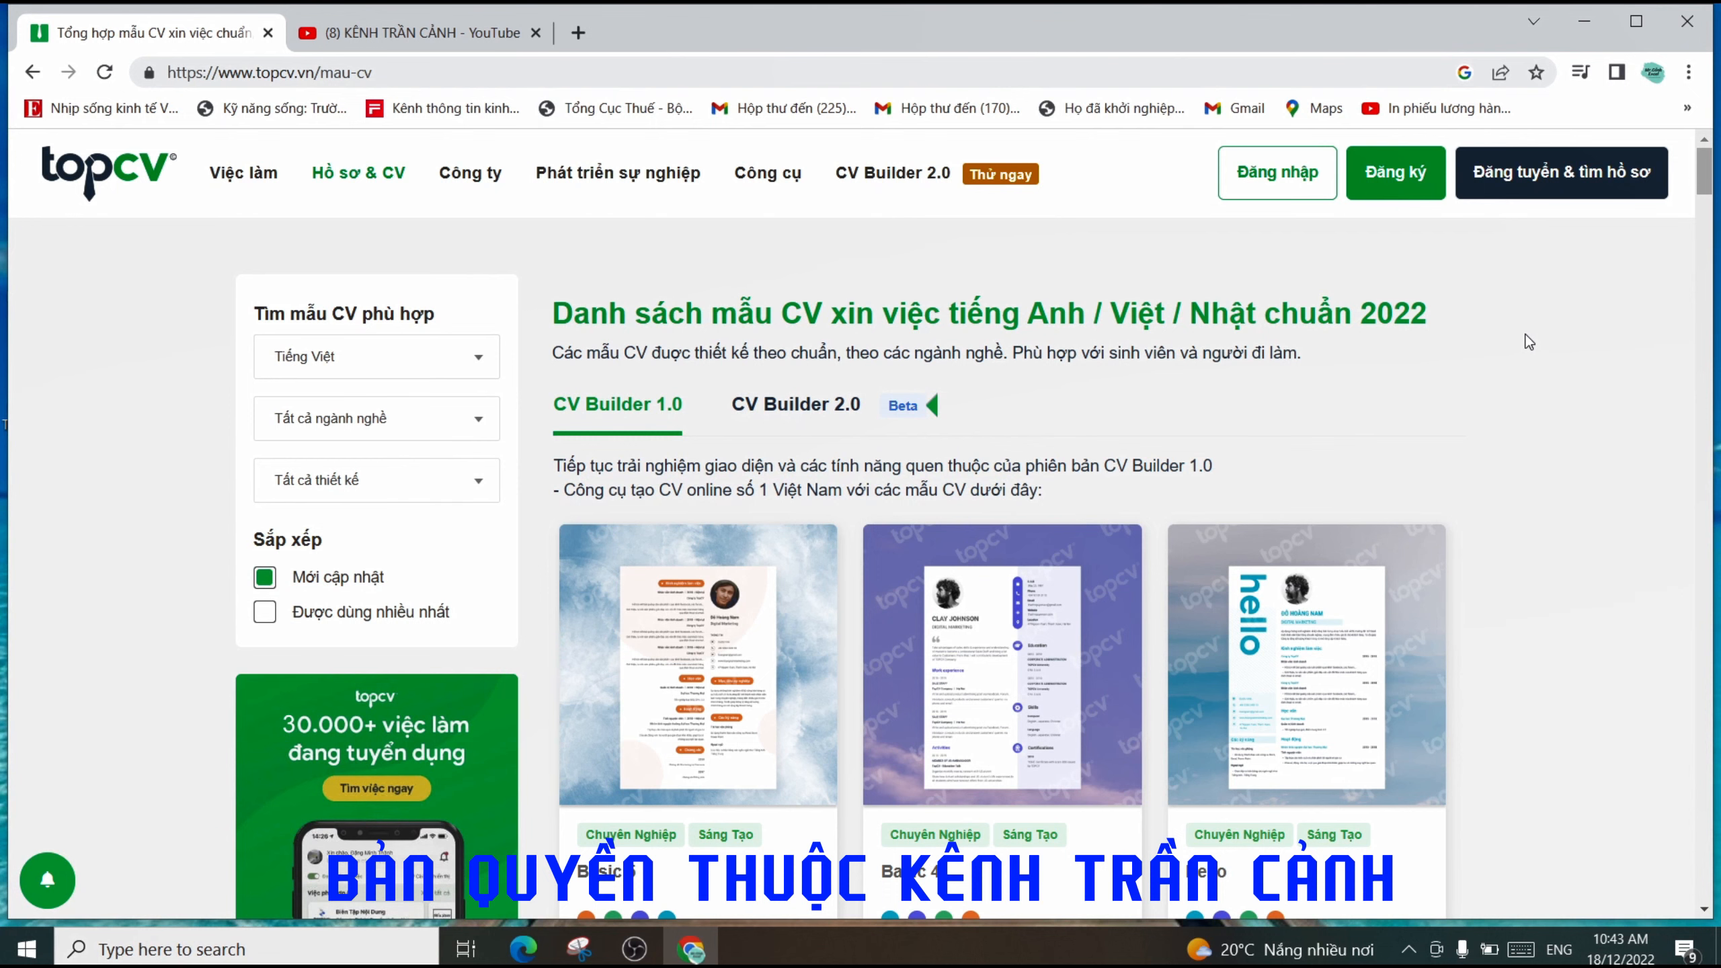
pyautogui.scroll(-15, 1529, 342)
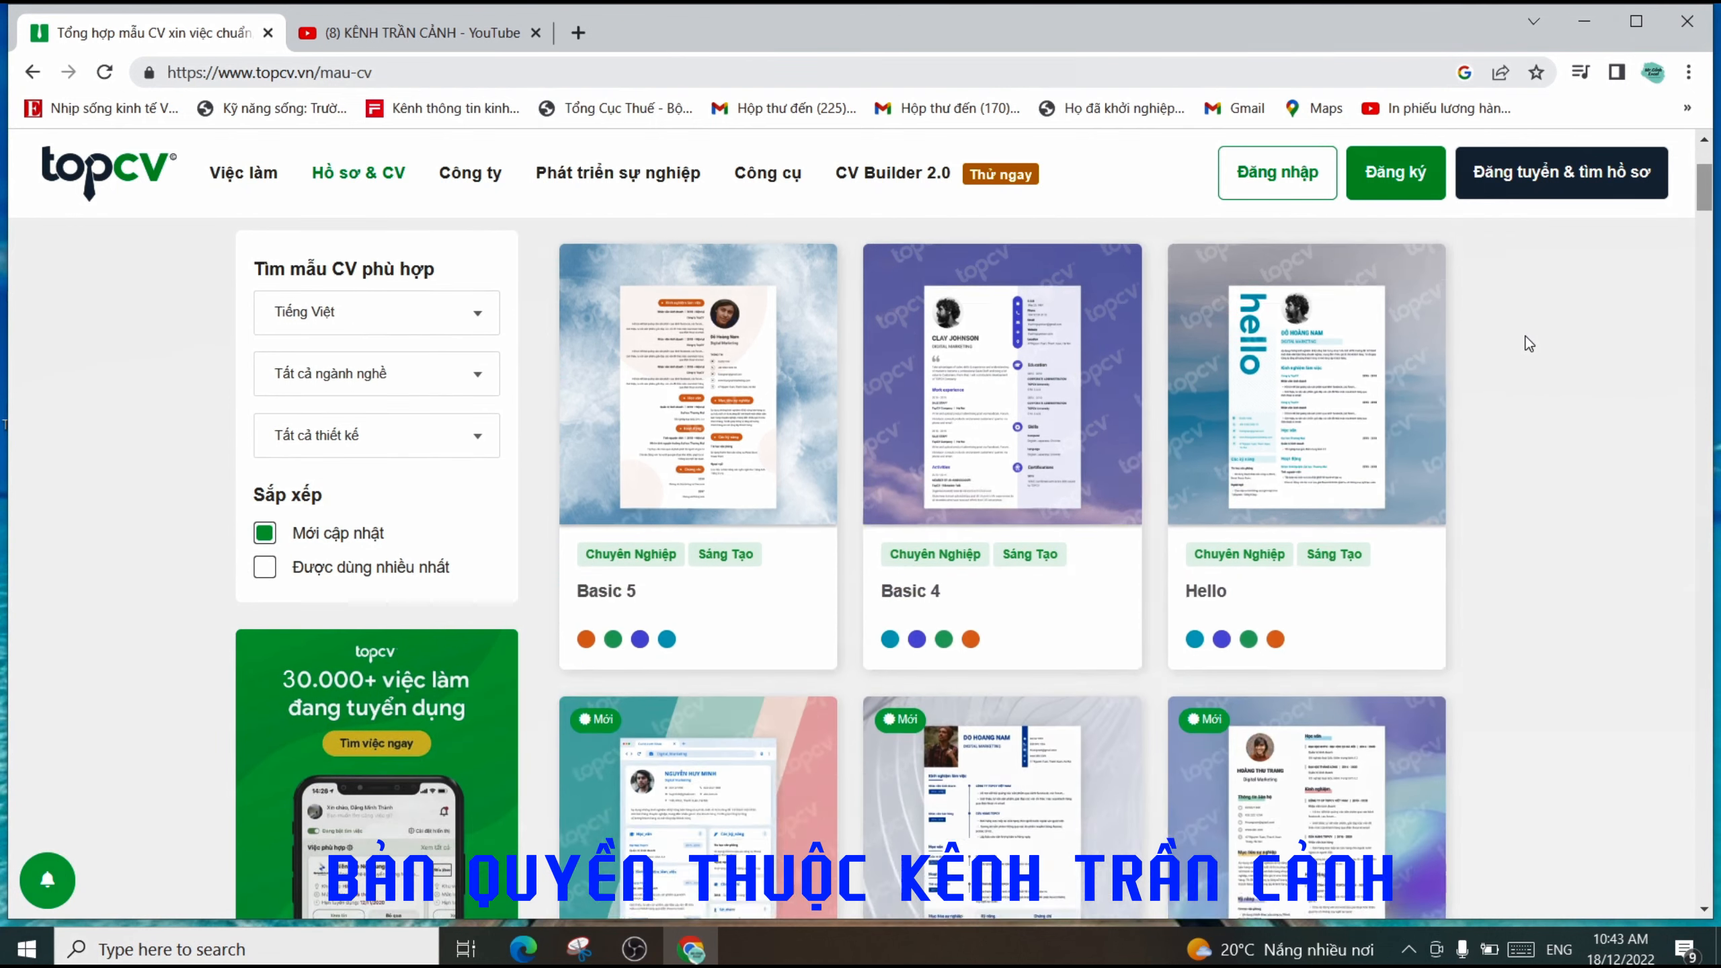
pyautogui.scroll(10, 1499, 370)
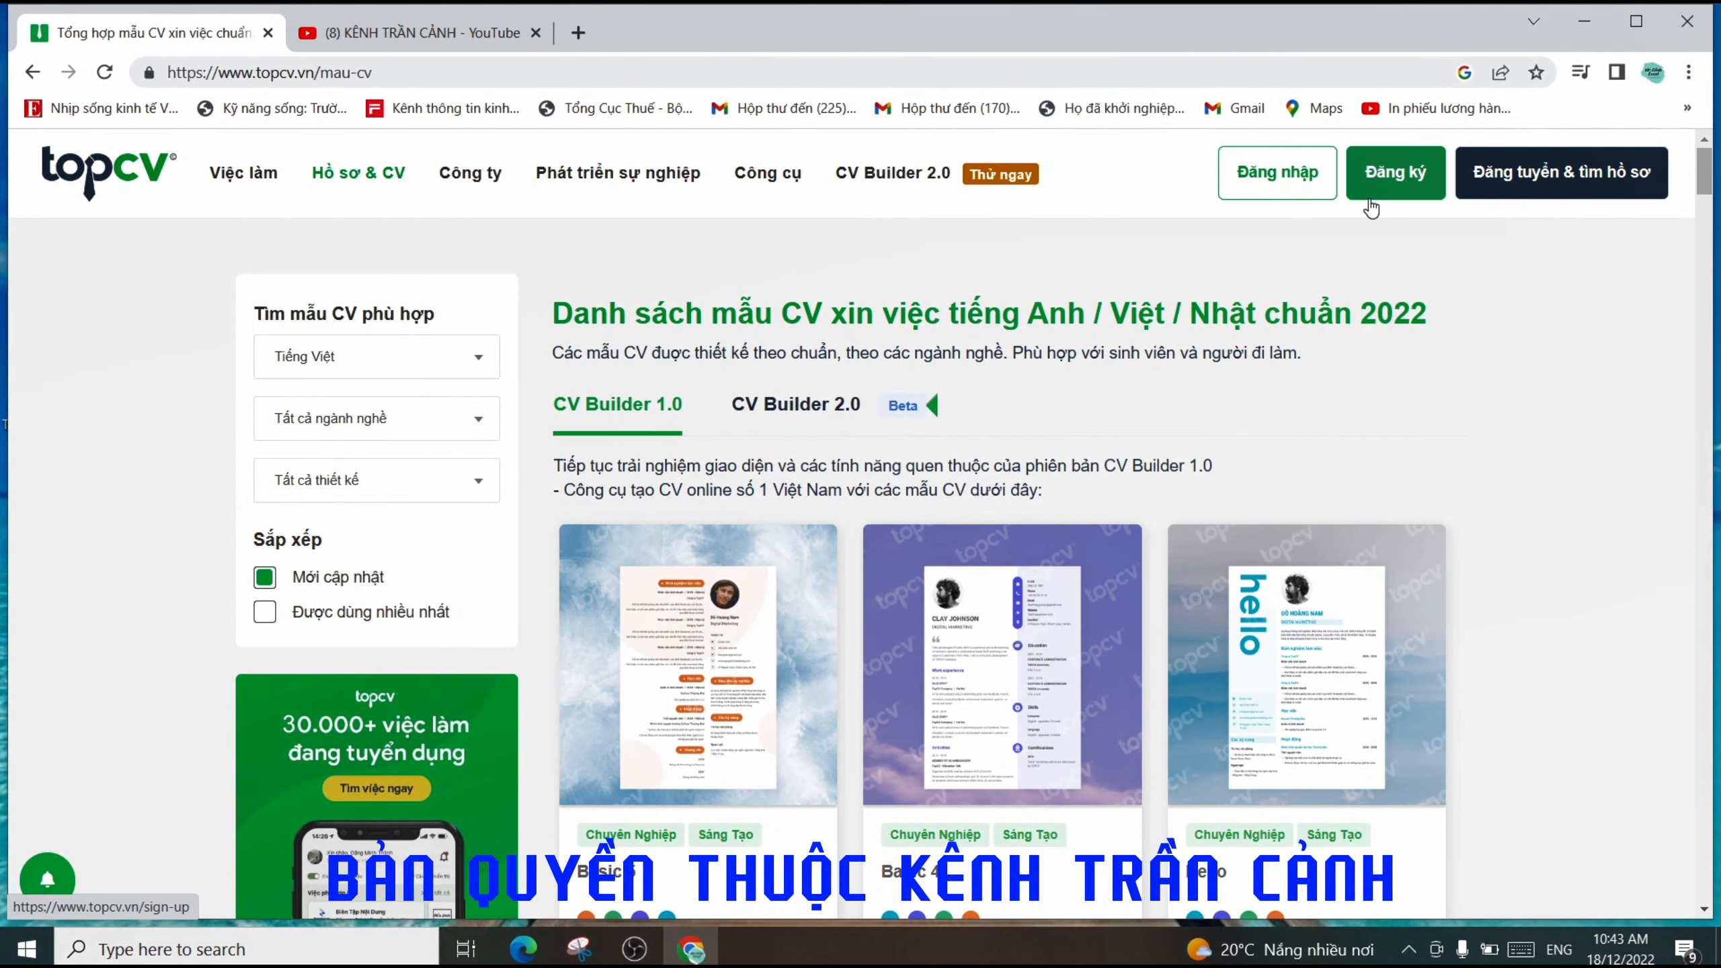
# - On the sign-up page, enter the user's full name in Họ và tên
pyautogui.click(1399, 187)
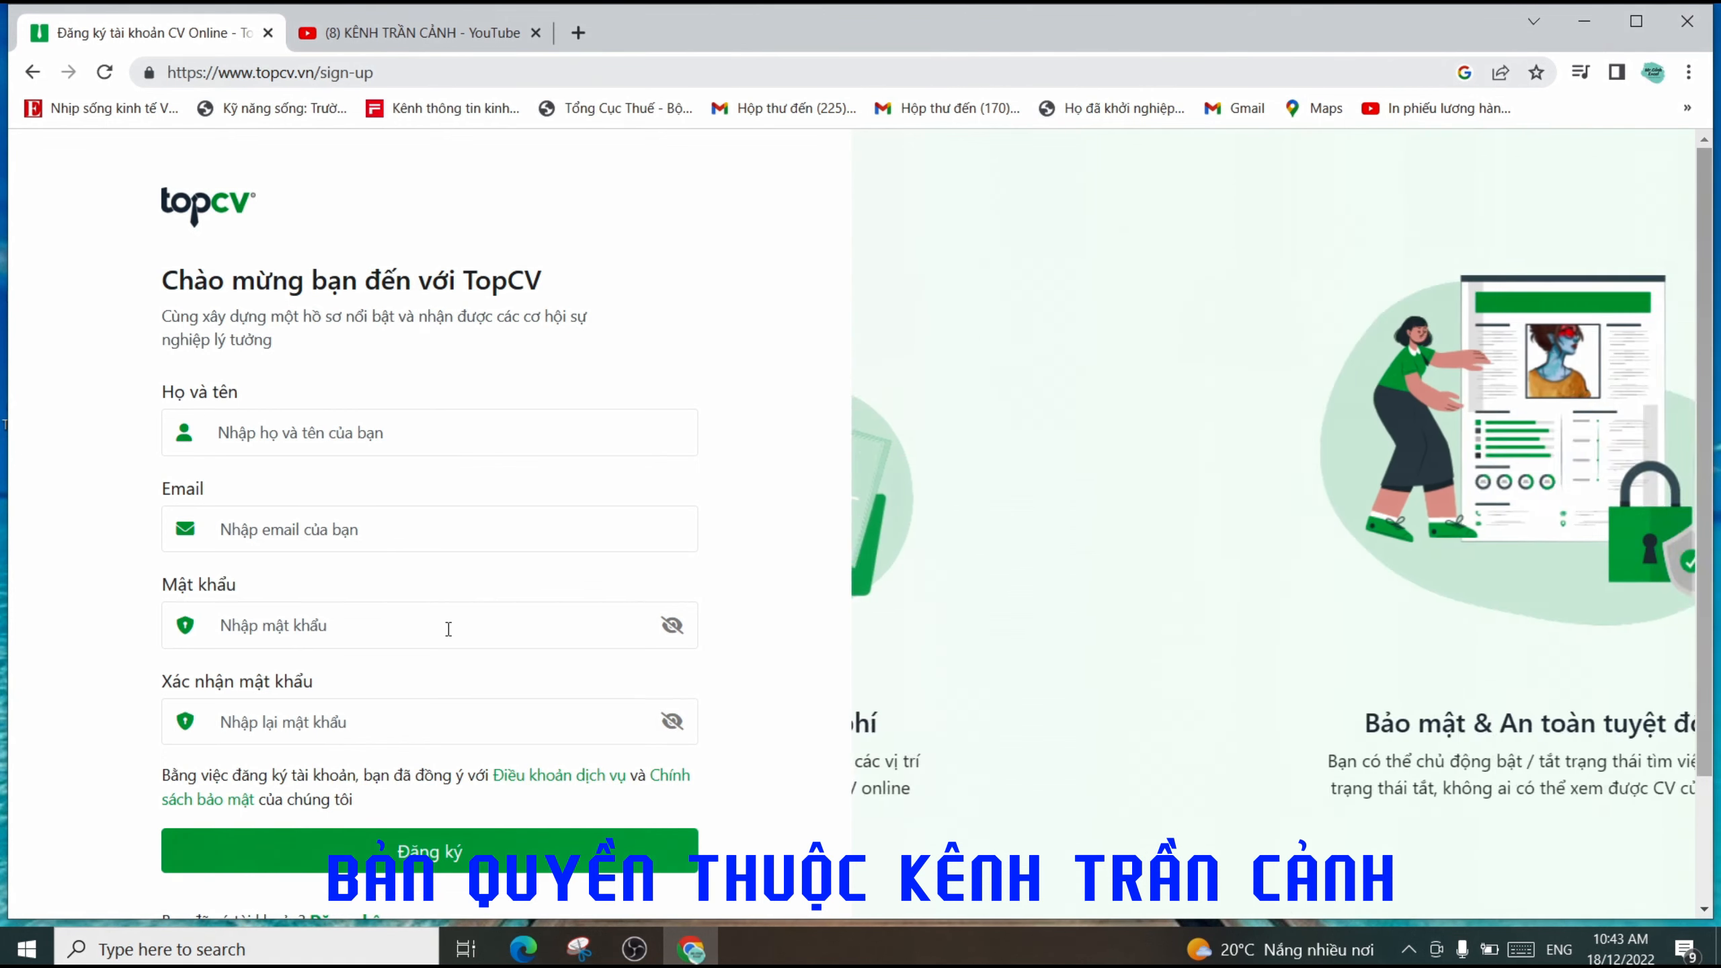
pyautogui.scroll(-2, 449, 627)
pyautogui.scroll(2, 474, 468)
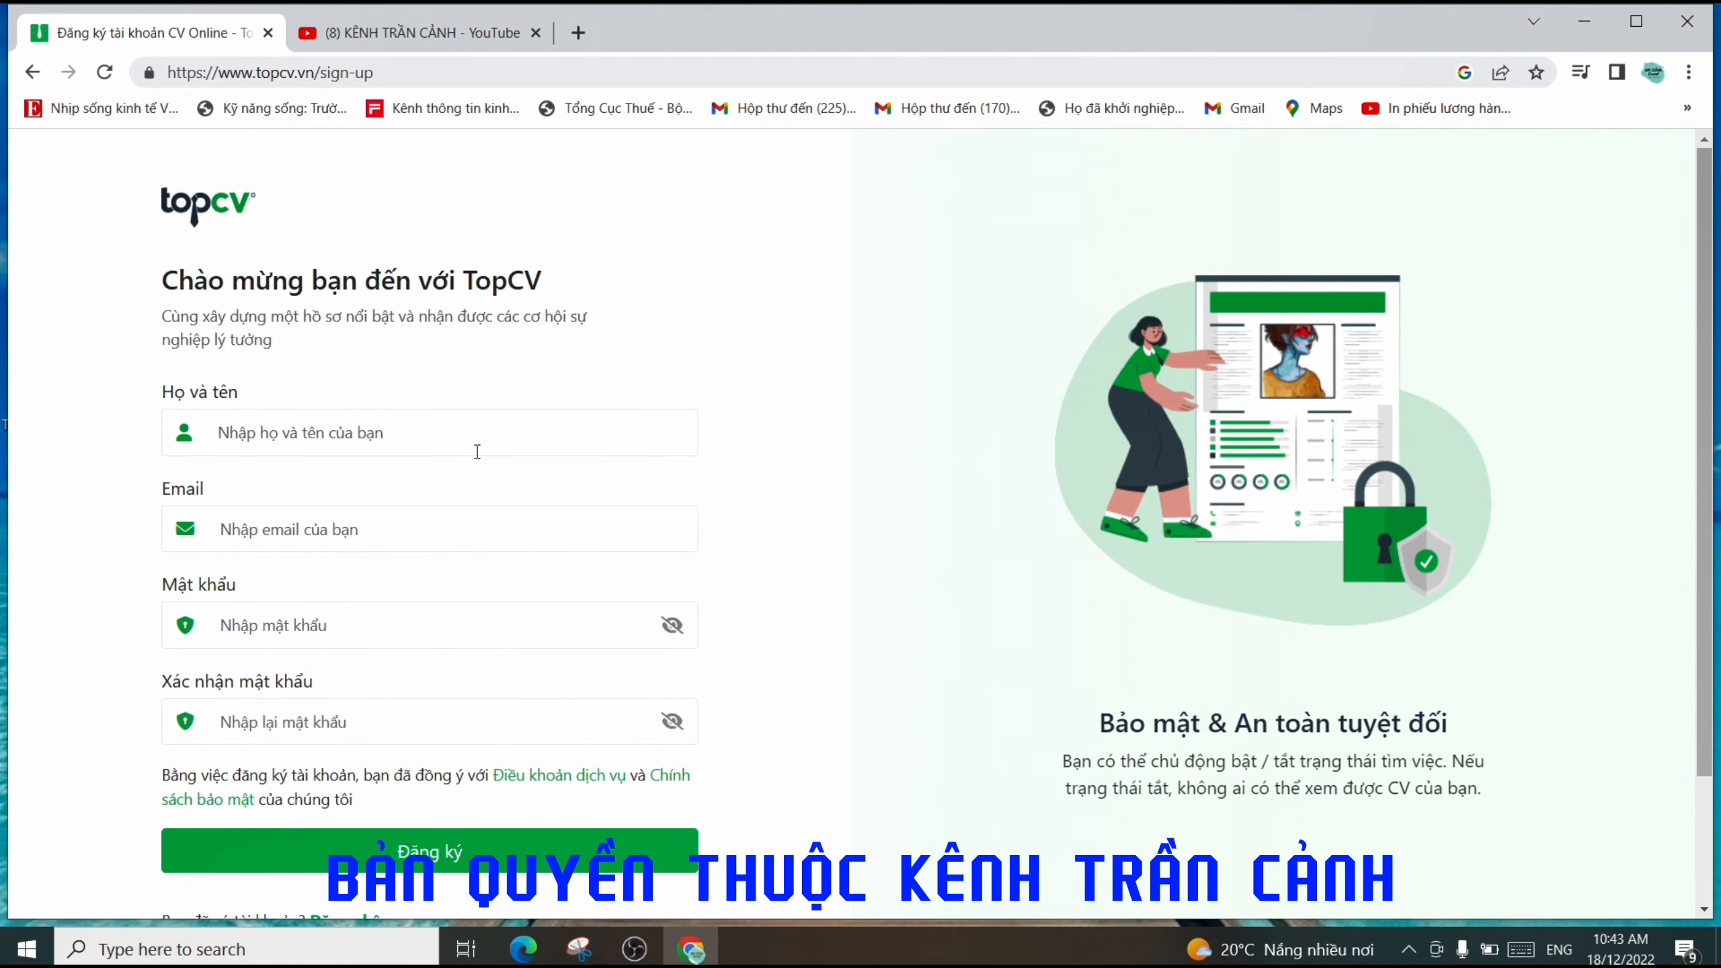
pyautogui.click(347, 419)
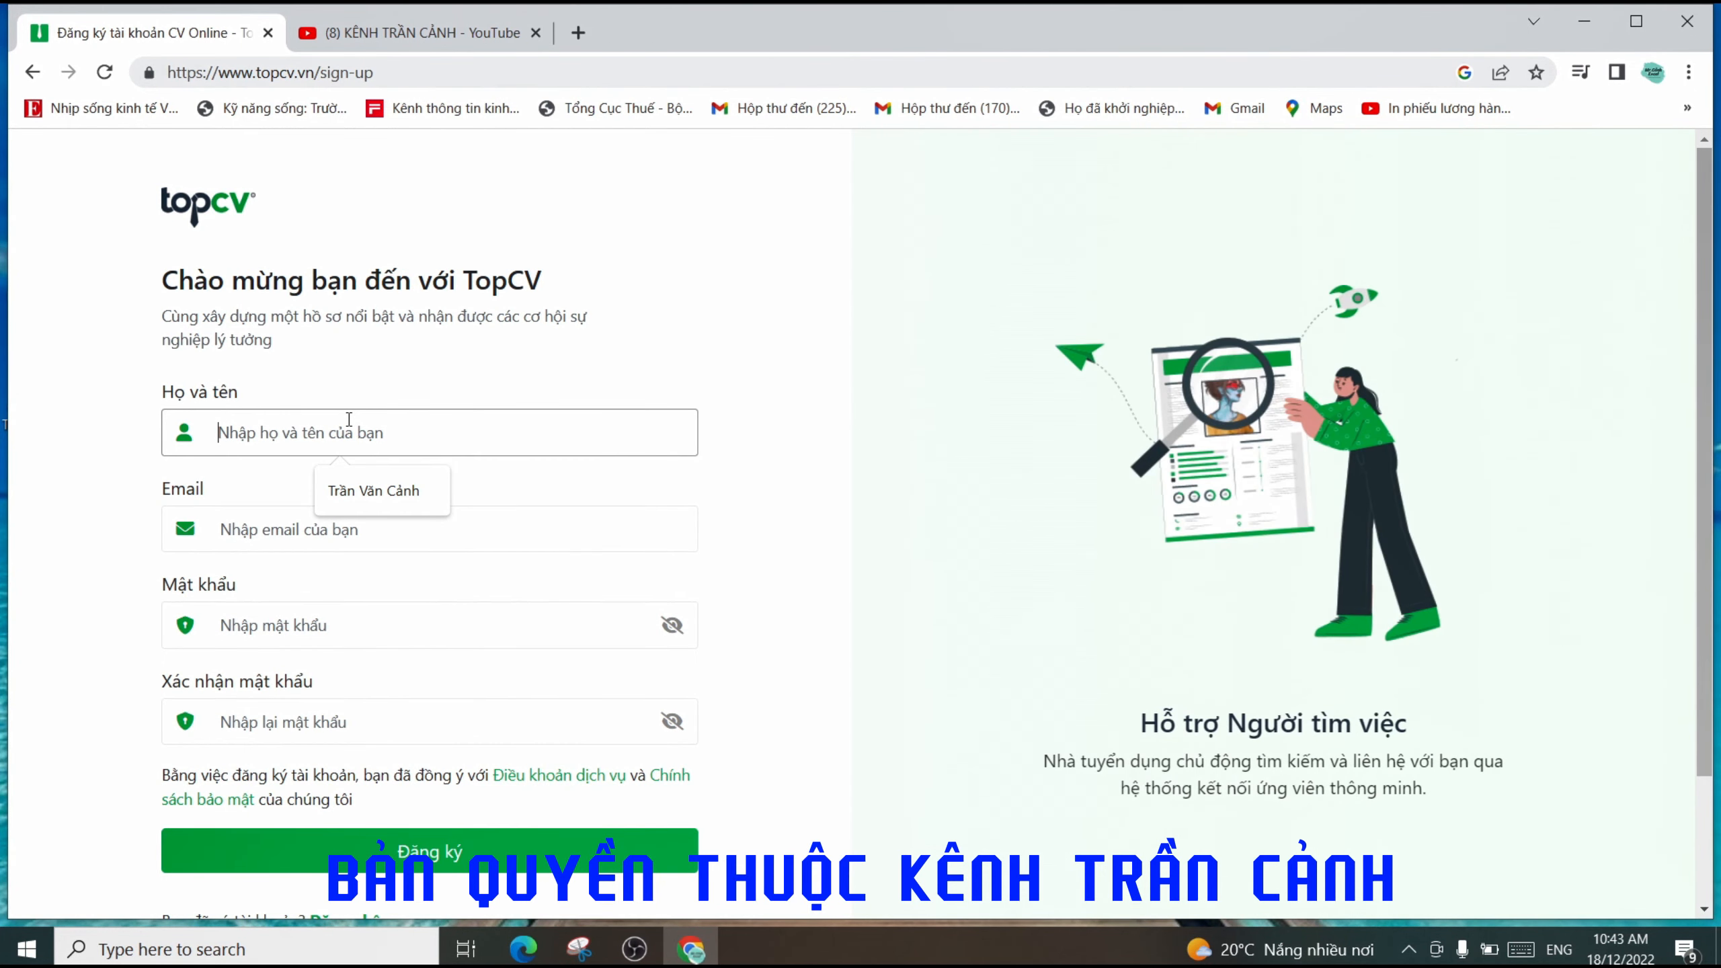
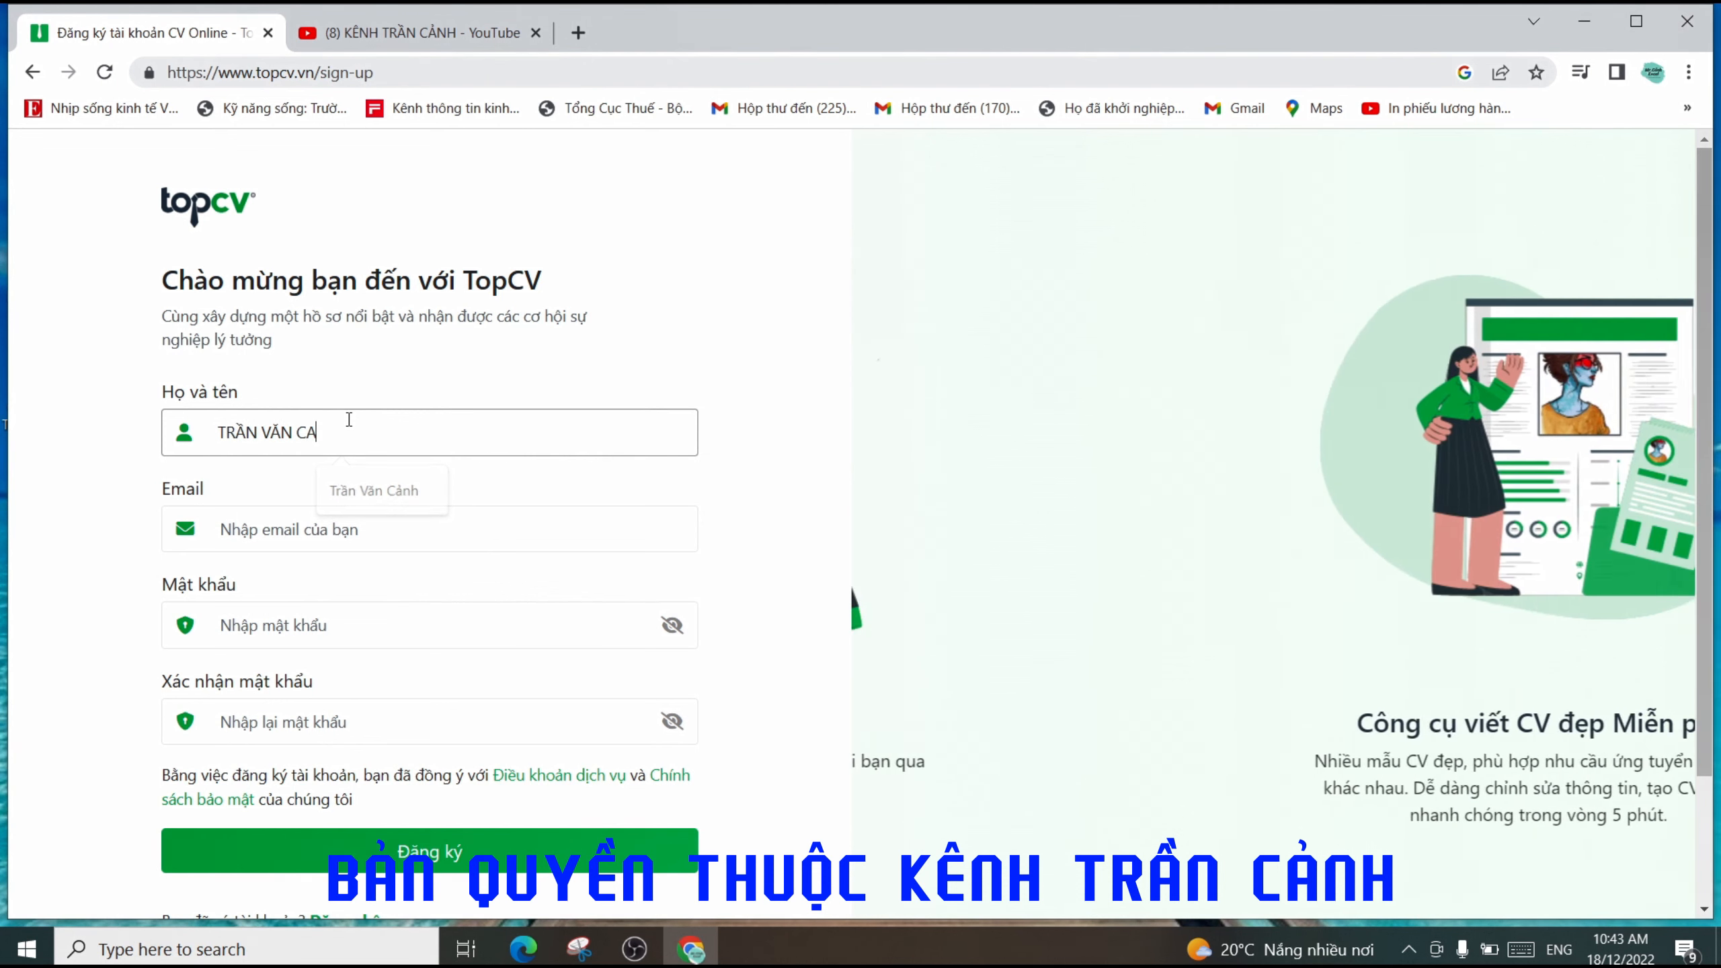
pyautogui.click(252, 499)
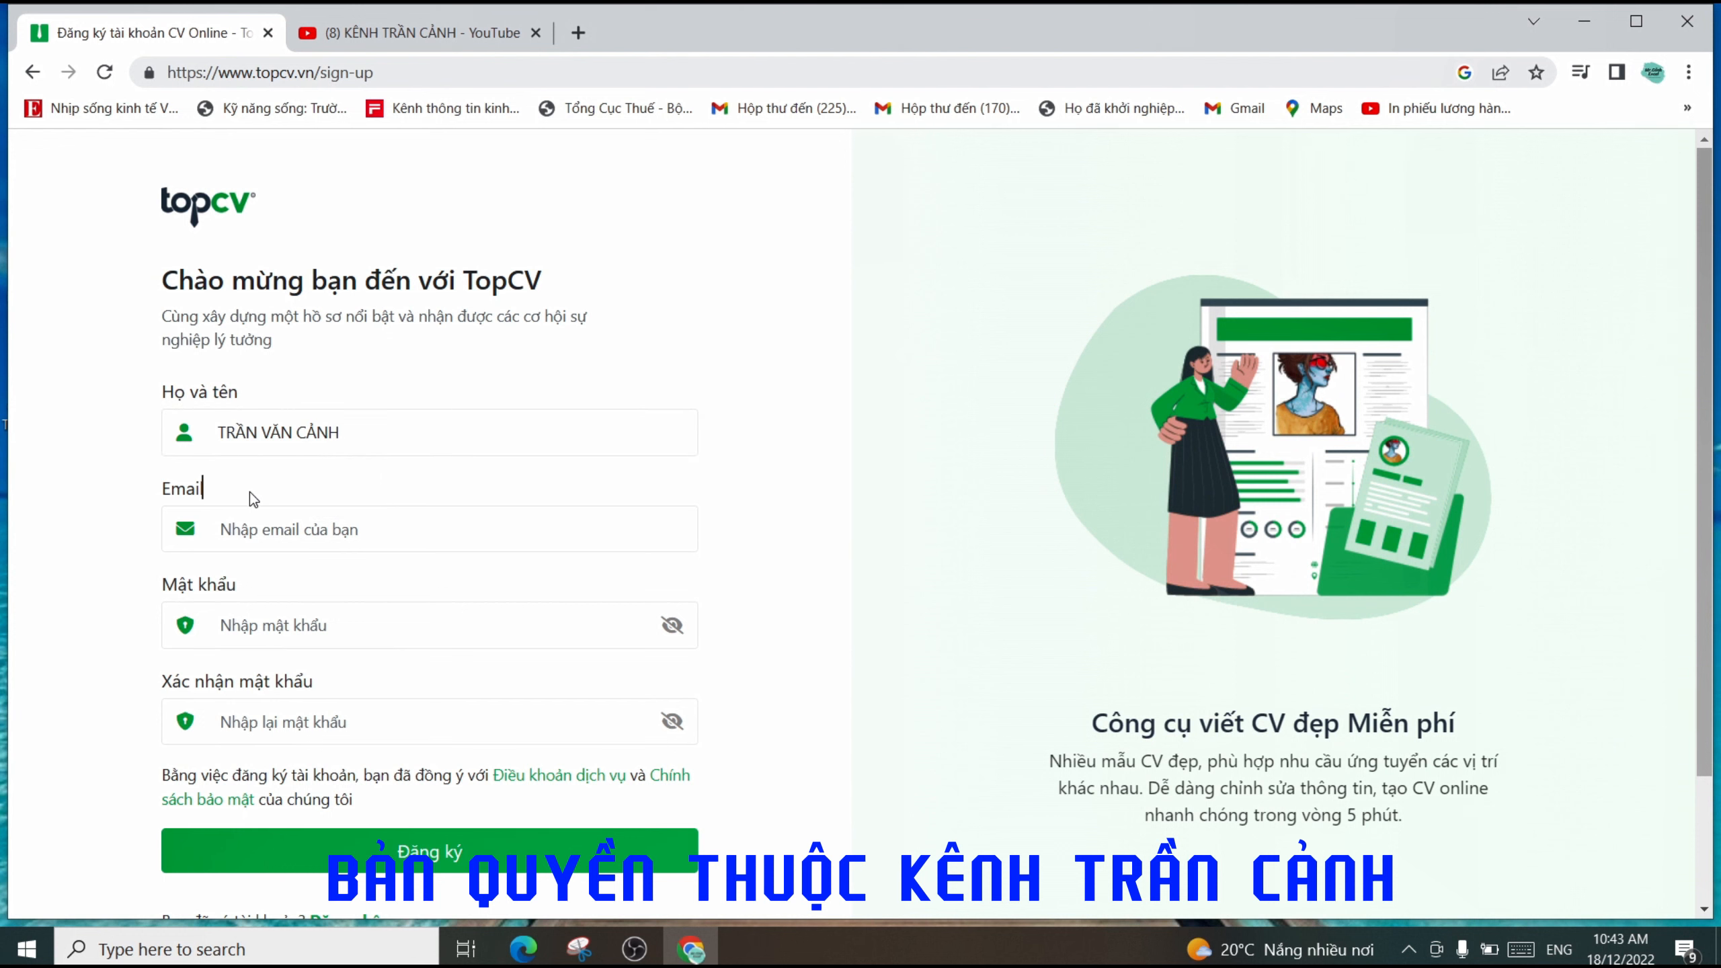
# - Fill in the e-mail, account password and password confirmation, then submit Đăng ký
pyautogui.click(258, 530)
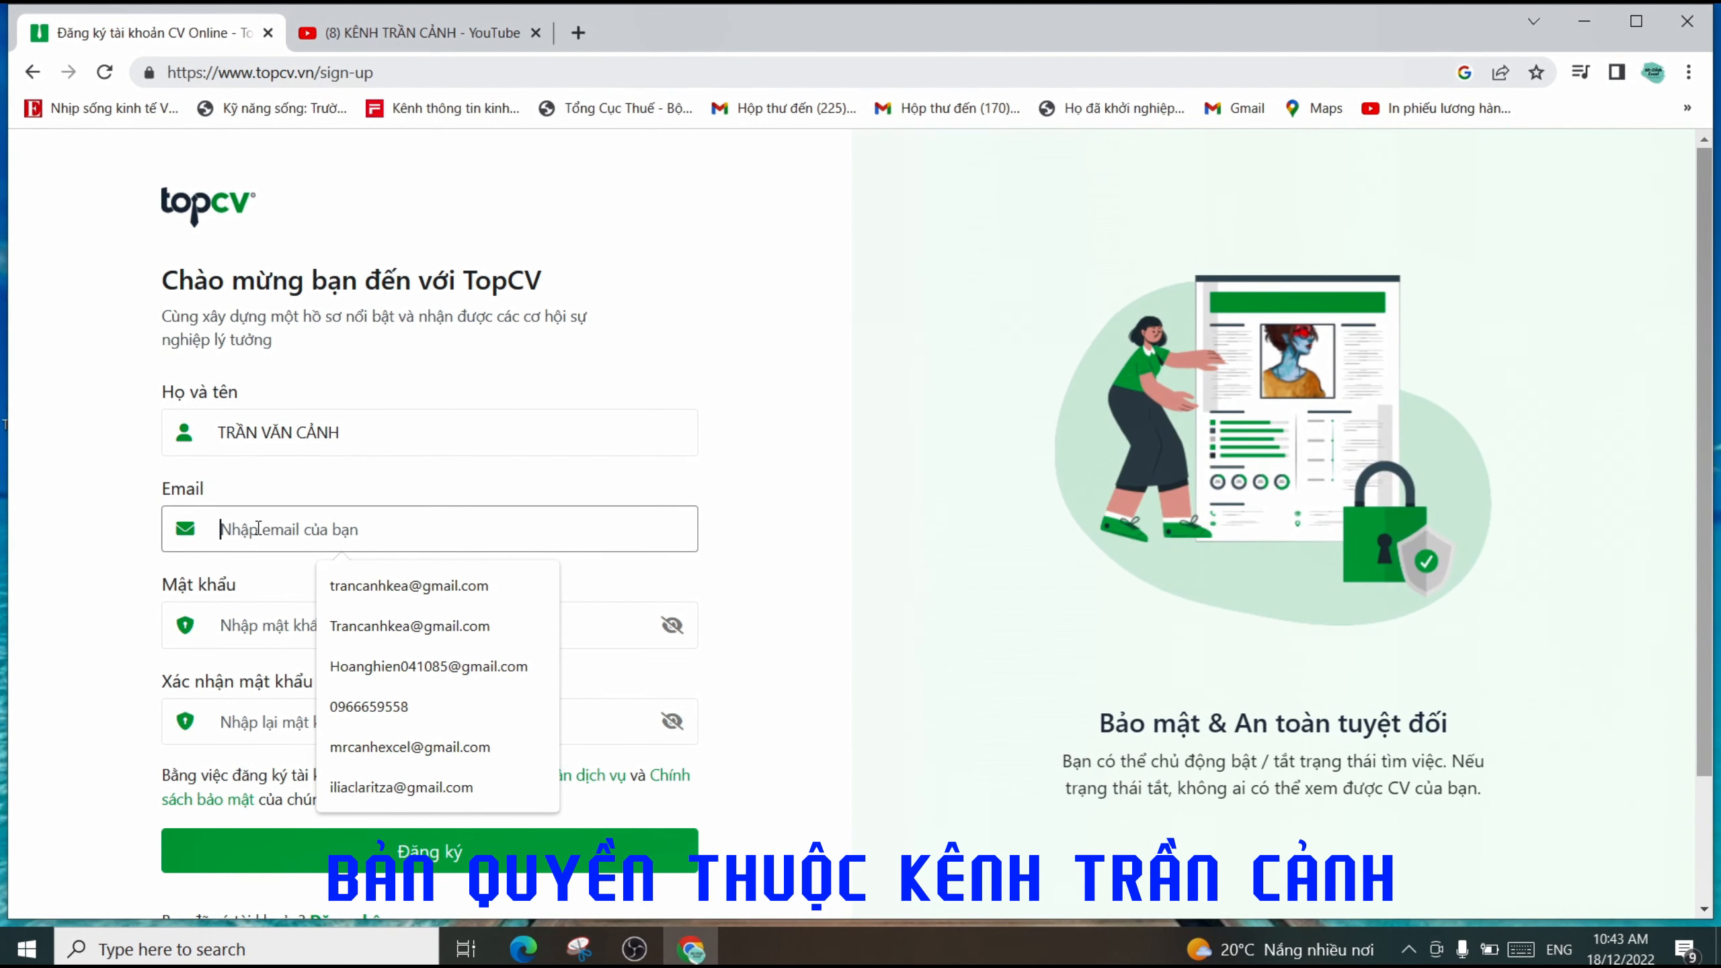
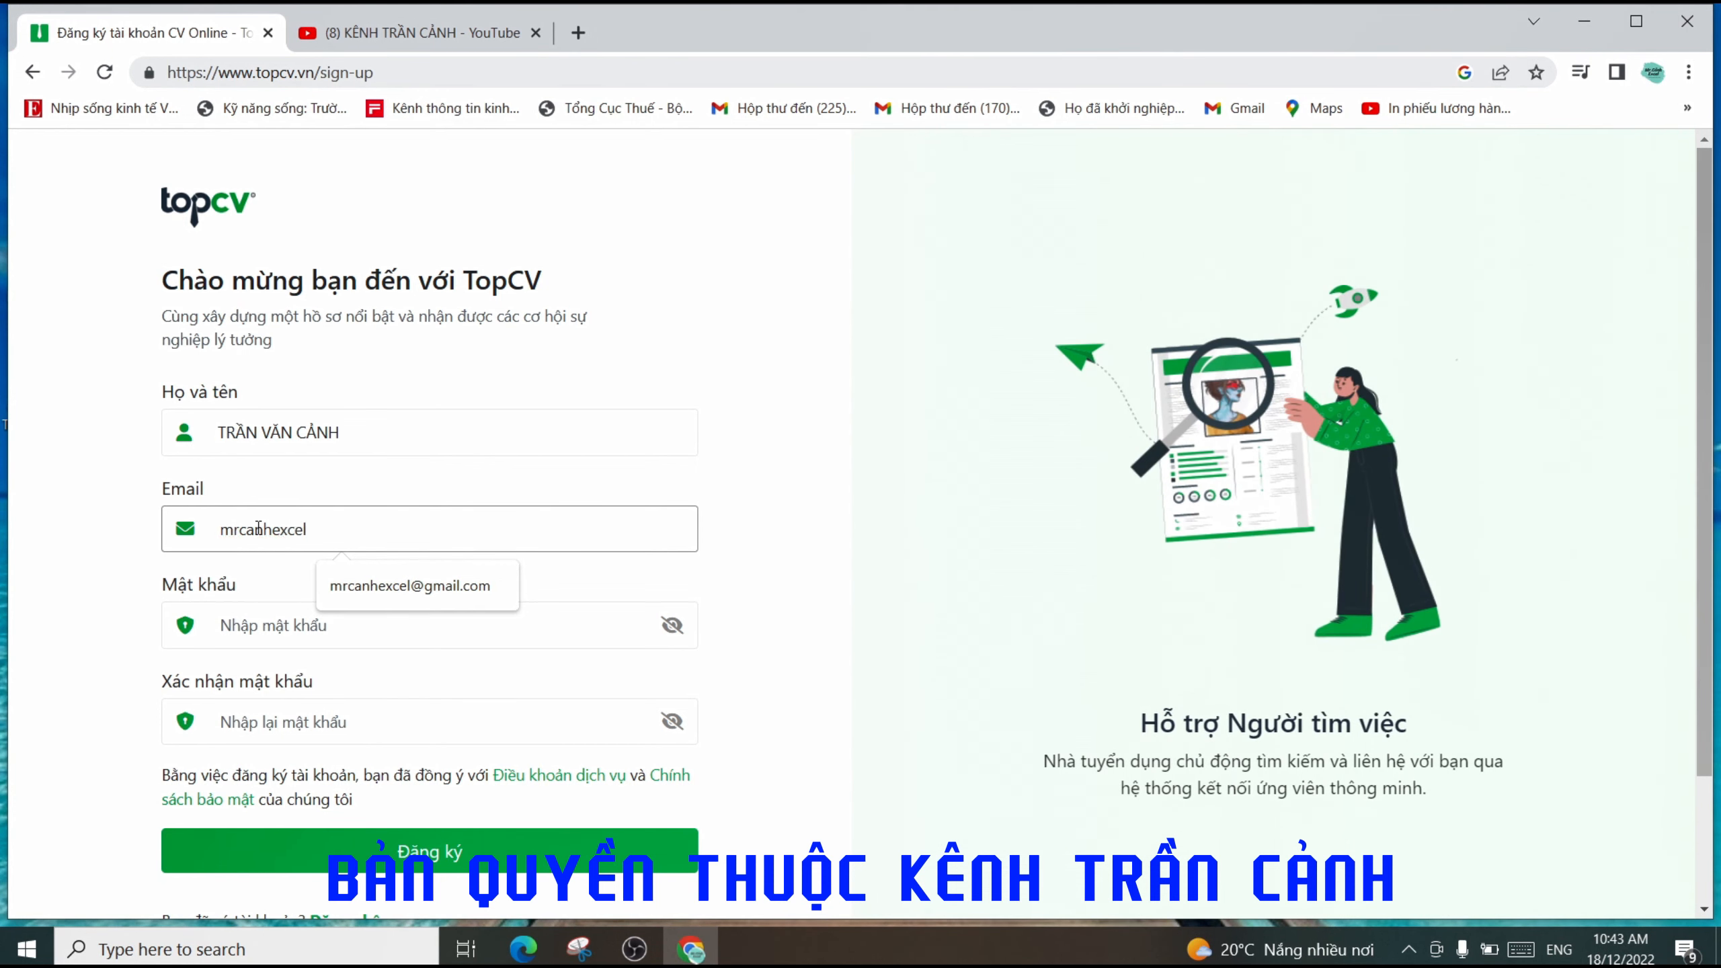
pyautogui.click(285, 632)
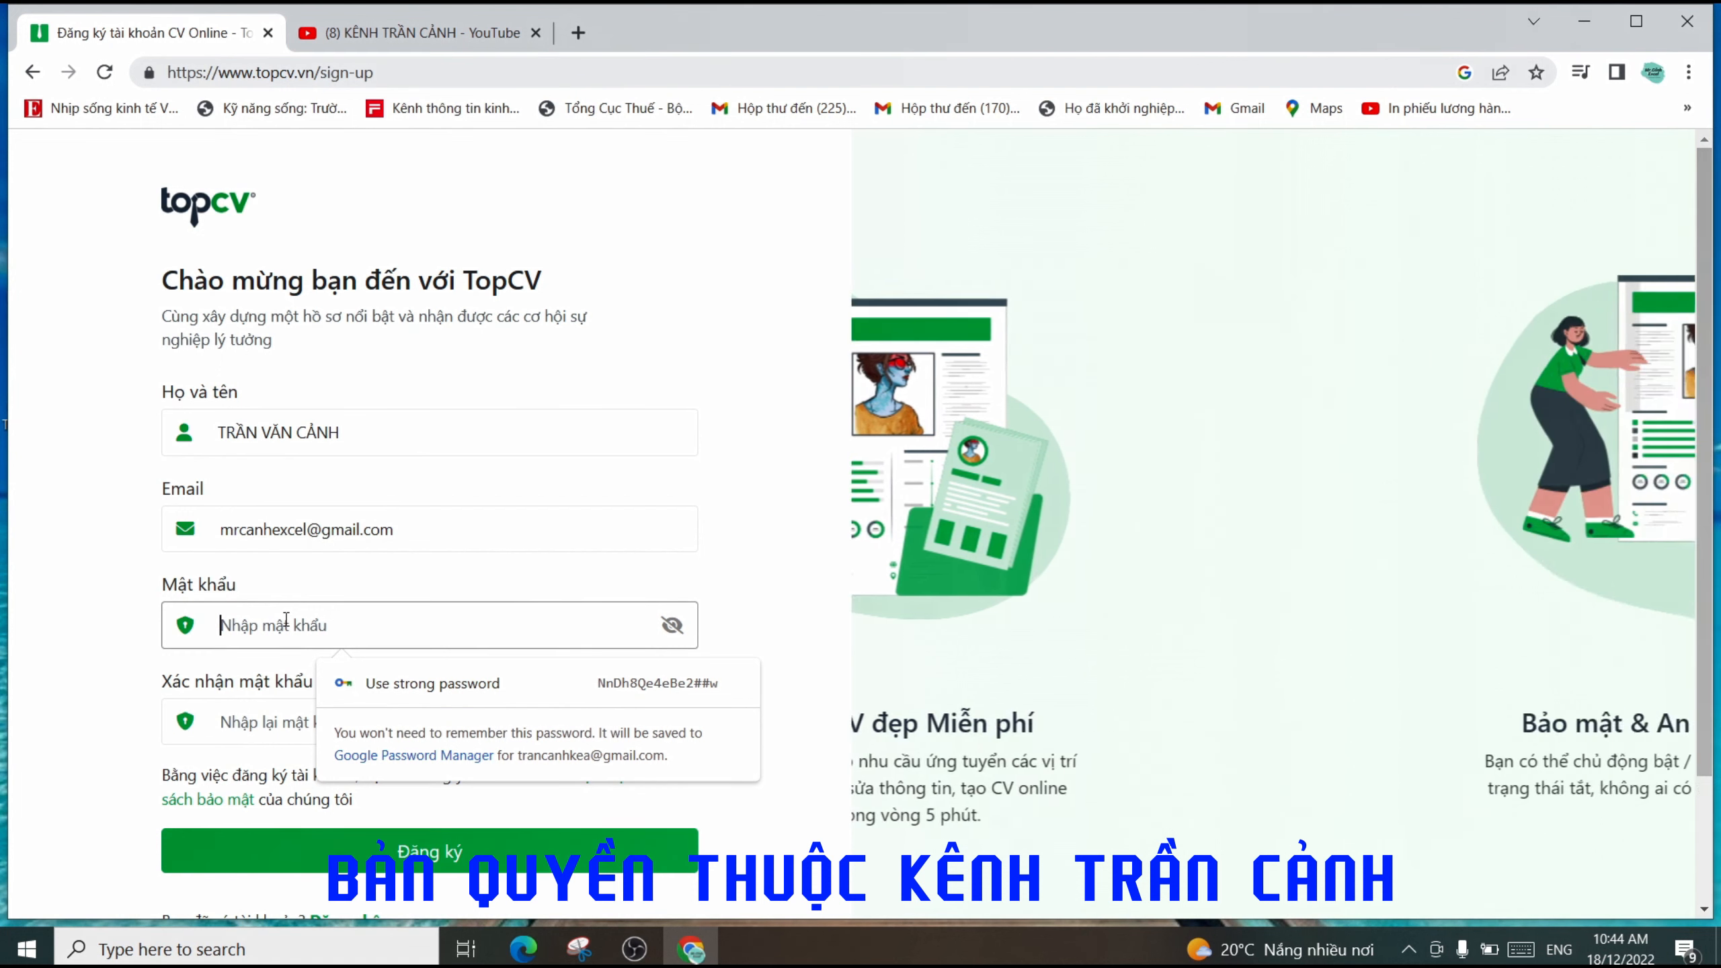
pyautogui.write('1')
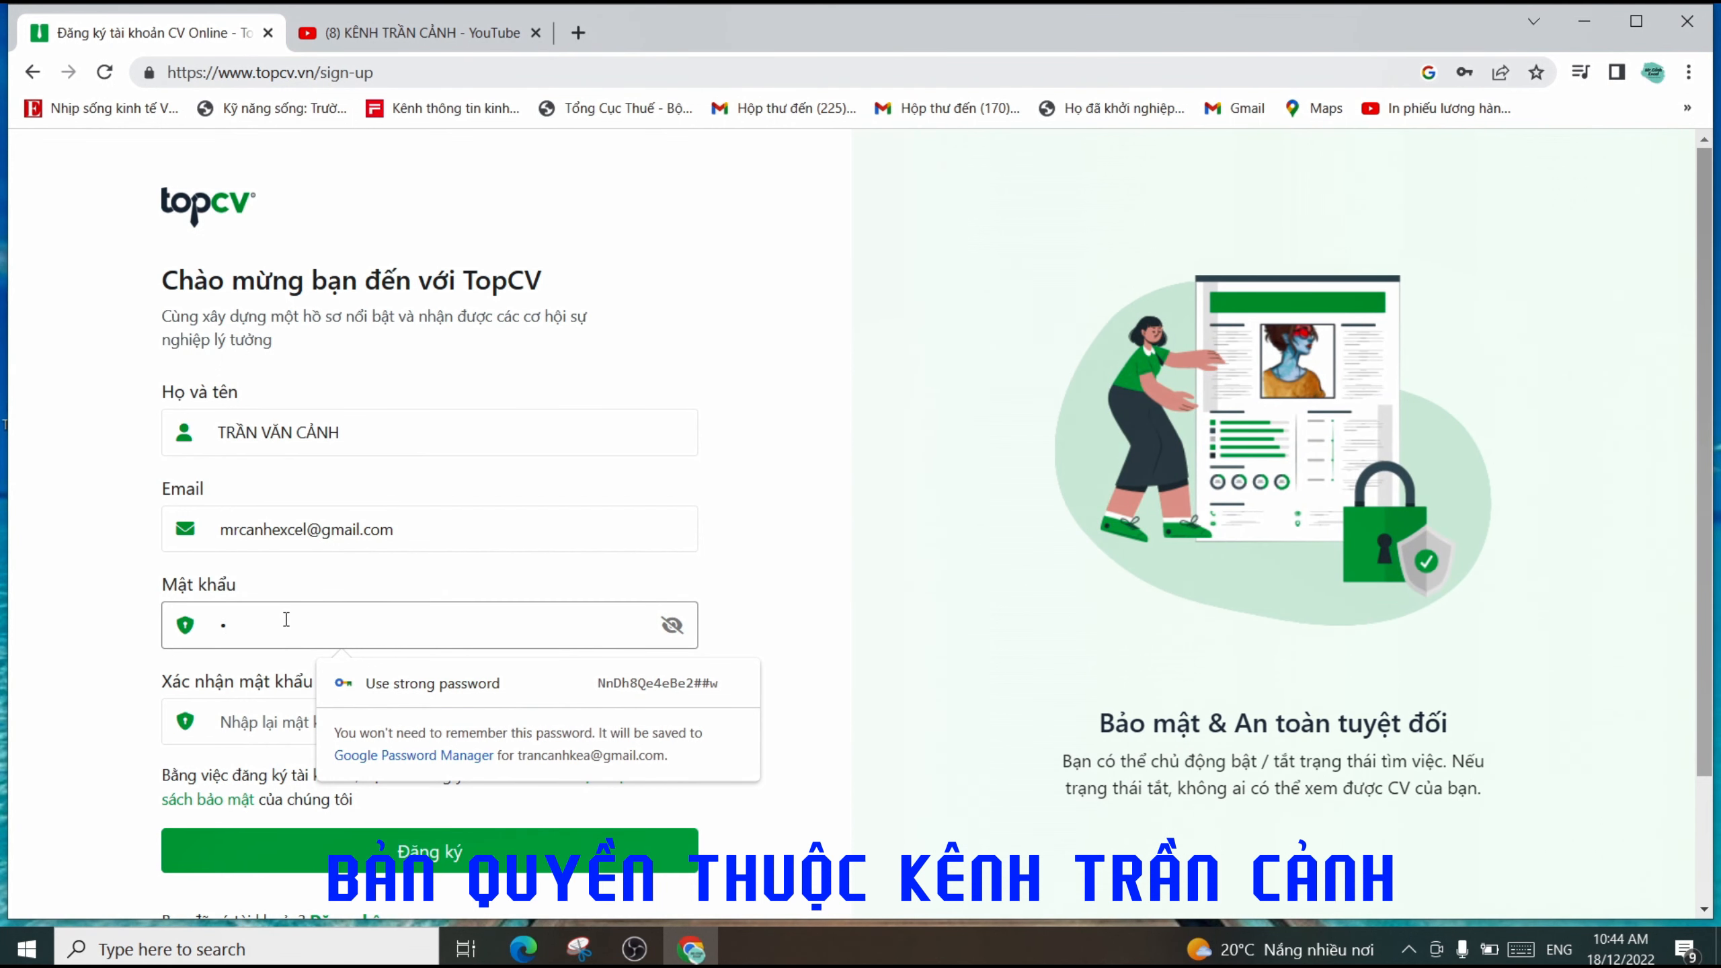
pyautogui.write('2345678')
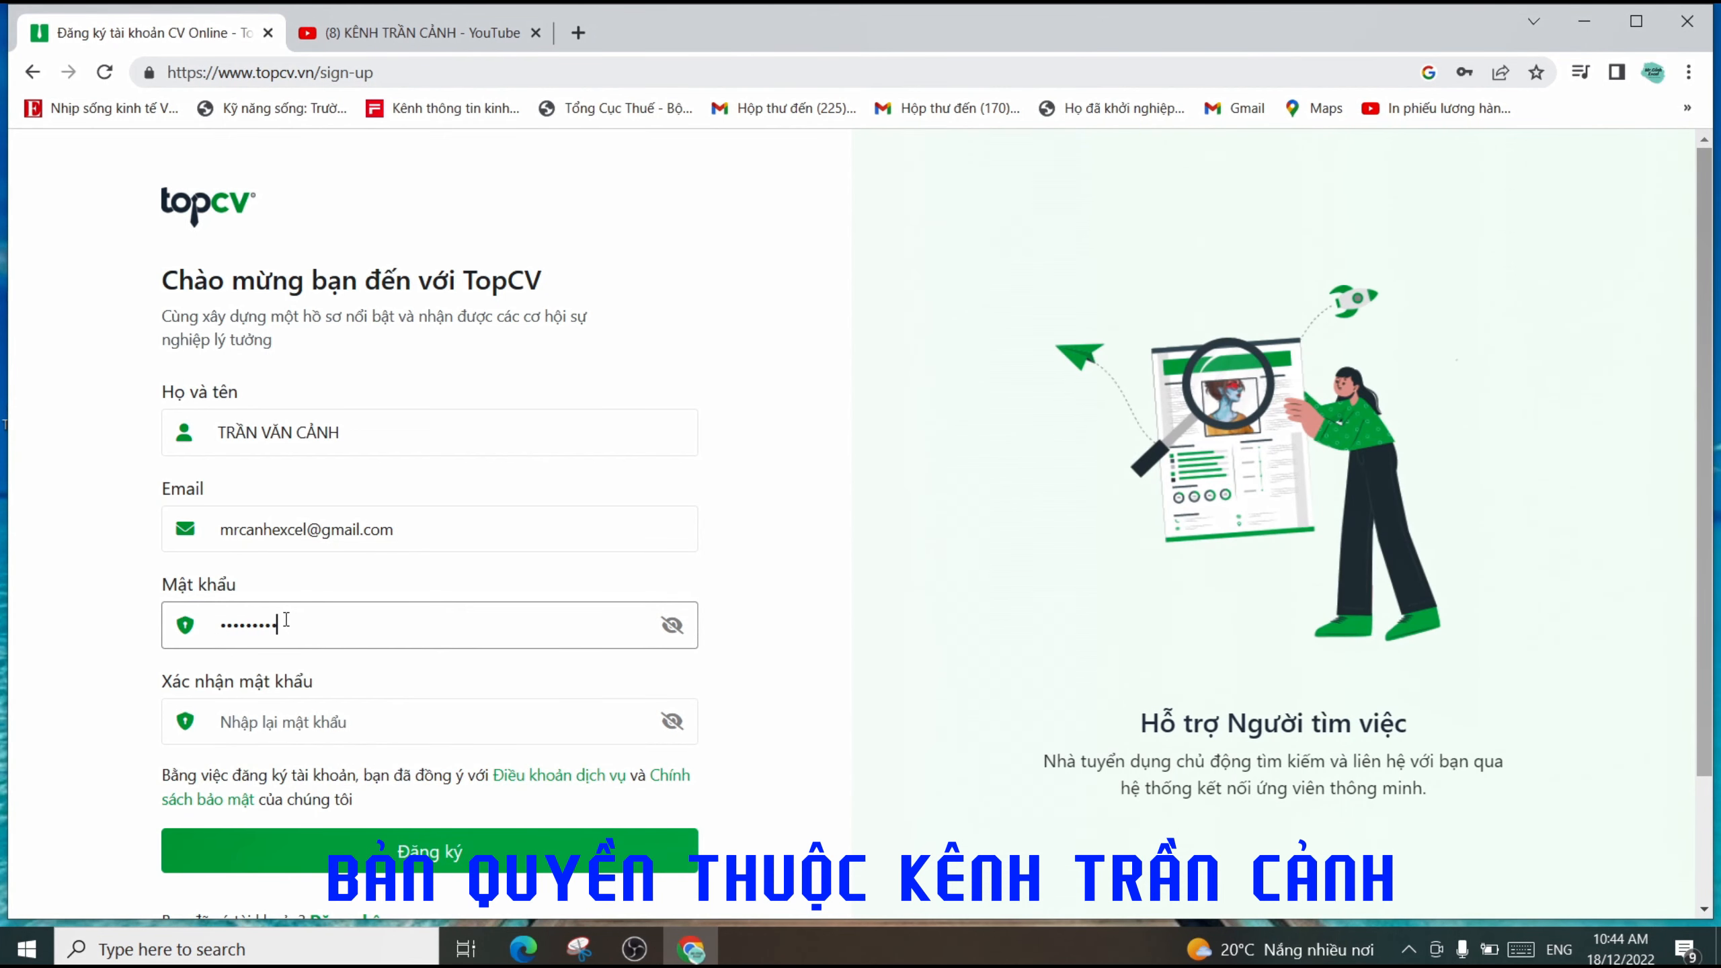
pyautogui.click(357, 720)
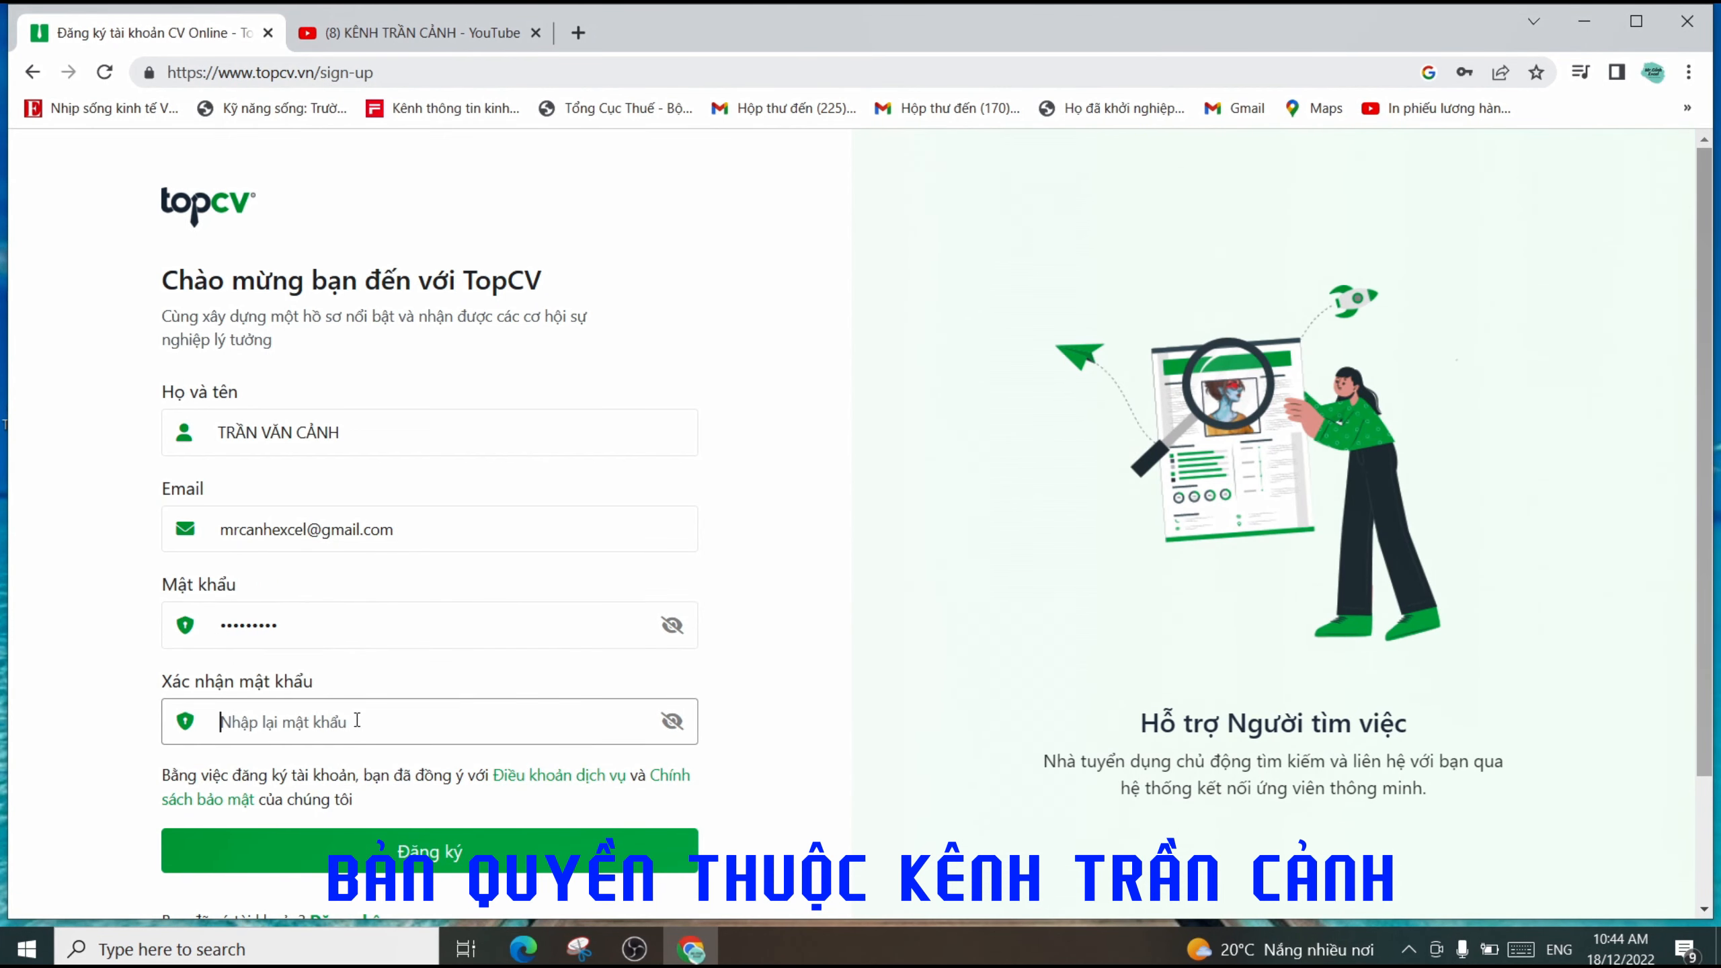
pyautogui.write('1')
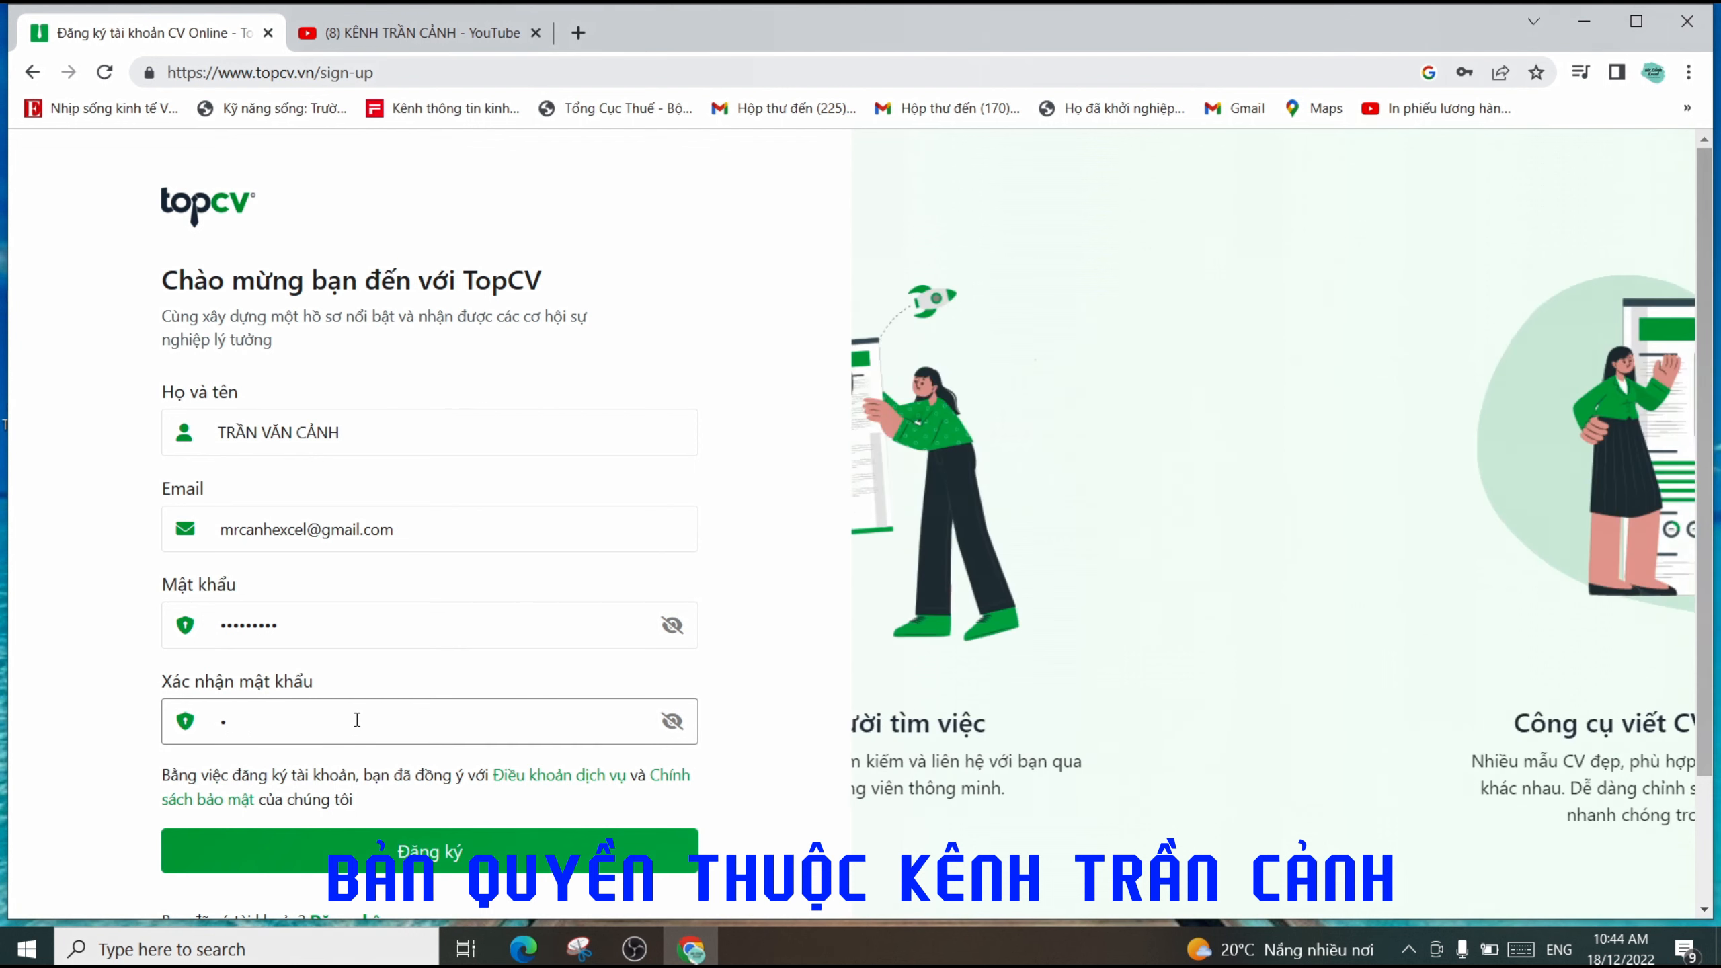
pyautogui.write('234')
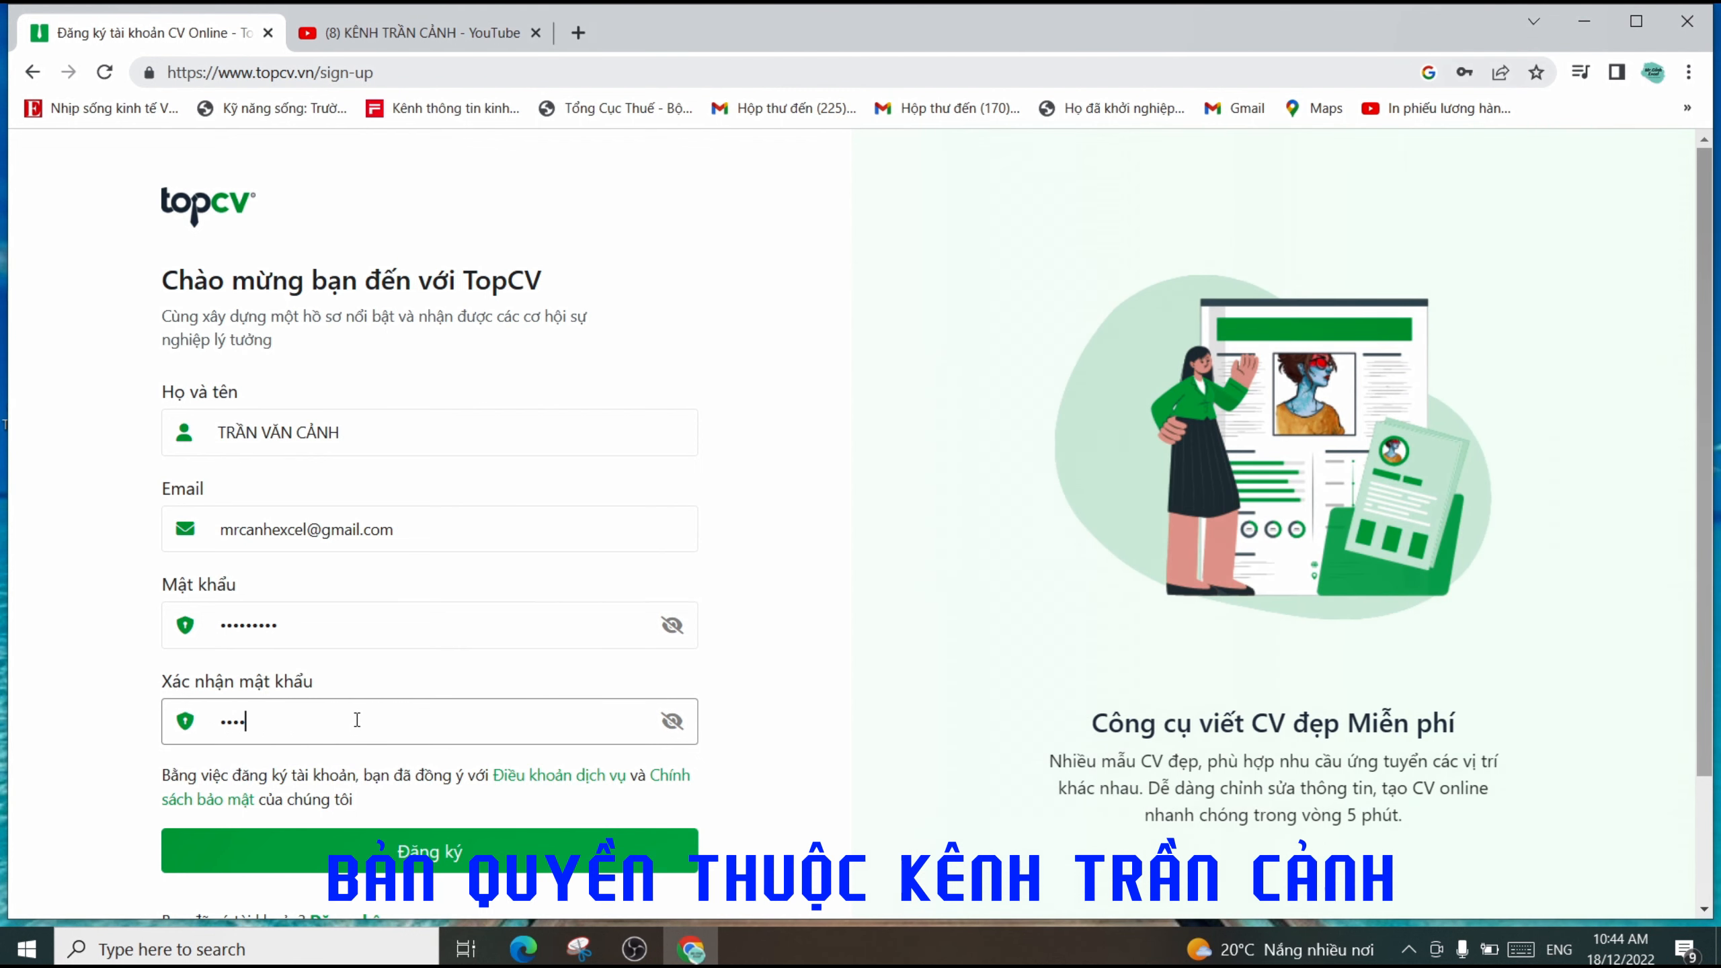
pyautogui.write('56789')
pyautogui.scroll(-2, 357, 720)
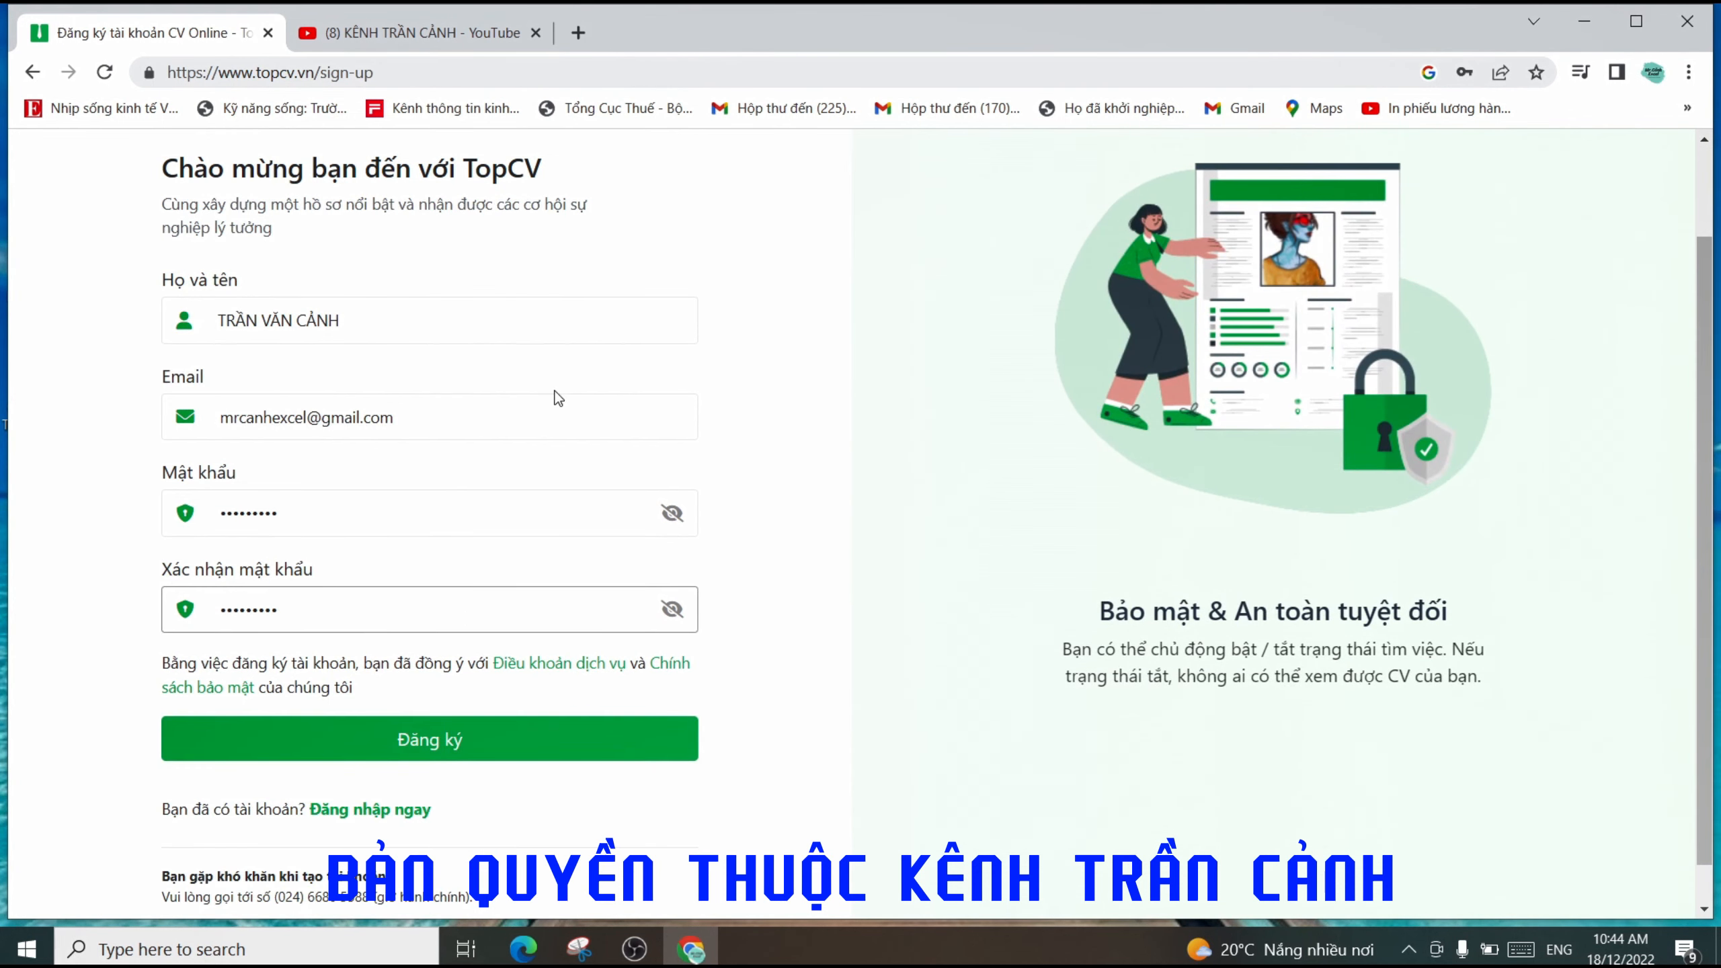
pyautogui.click(428, 746)
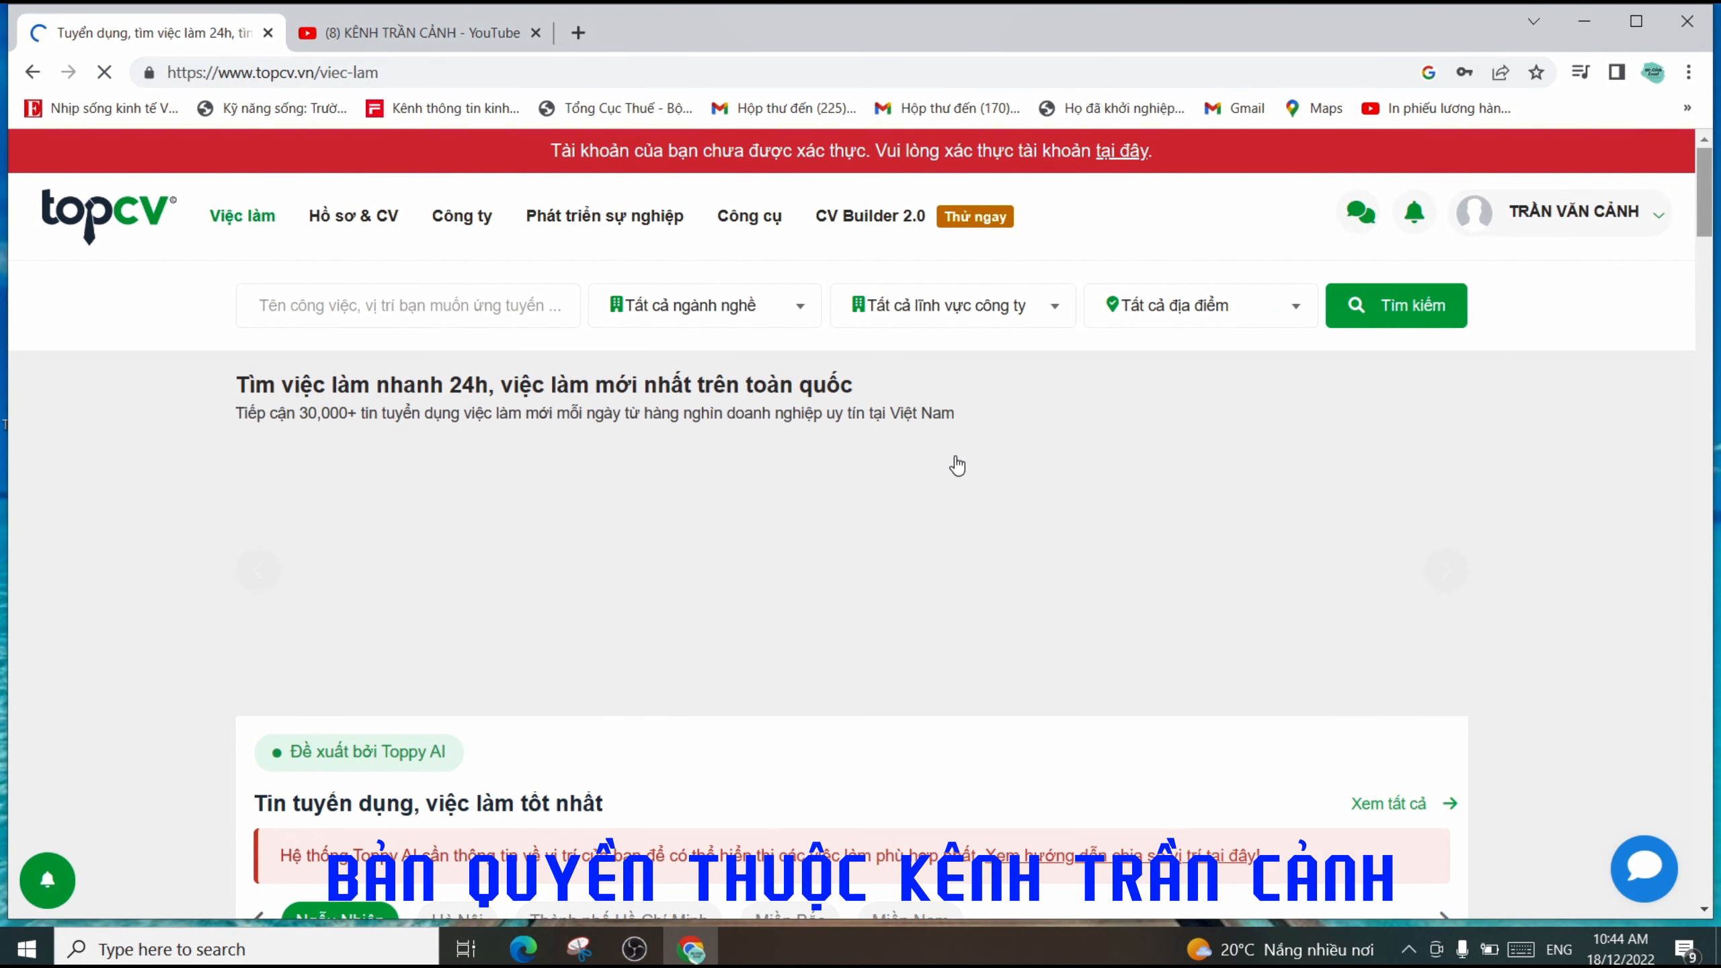
# - Save the new password in Chrome and allow TopCV to use the current location
pyautogui.click(1637, 224)
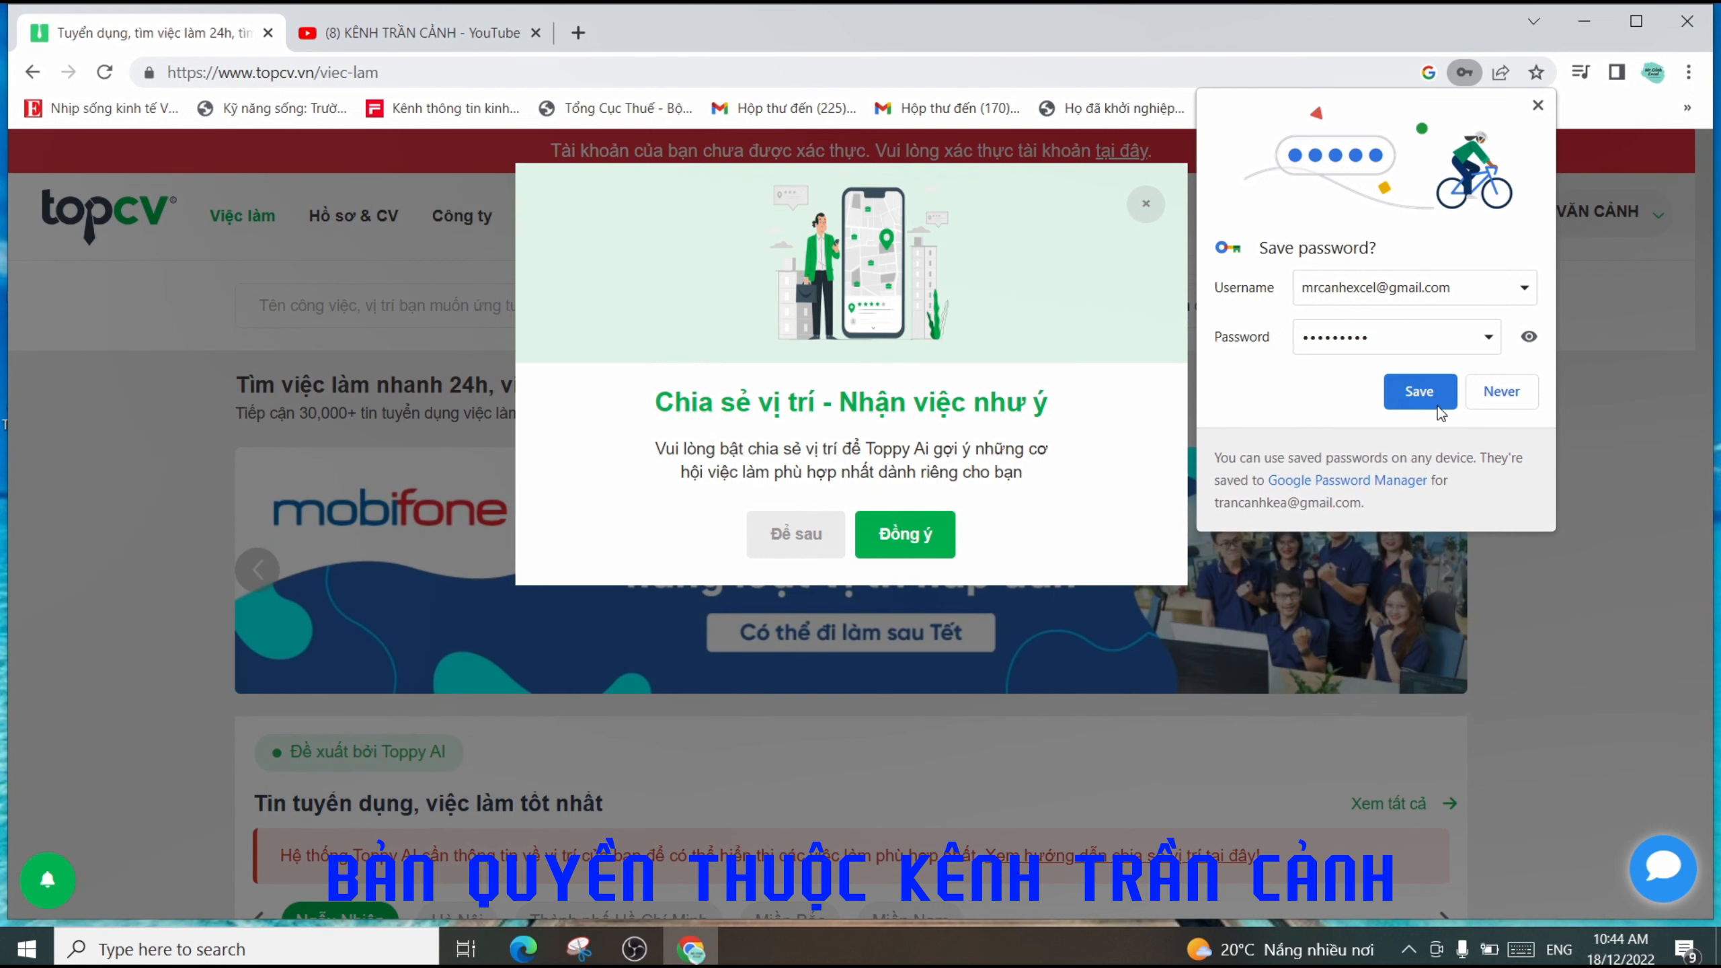
pyautogui.click(1428, 401)
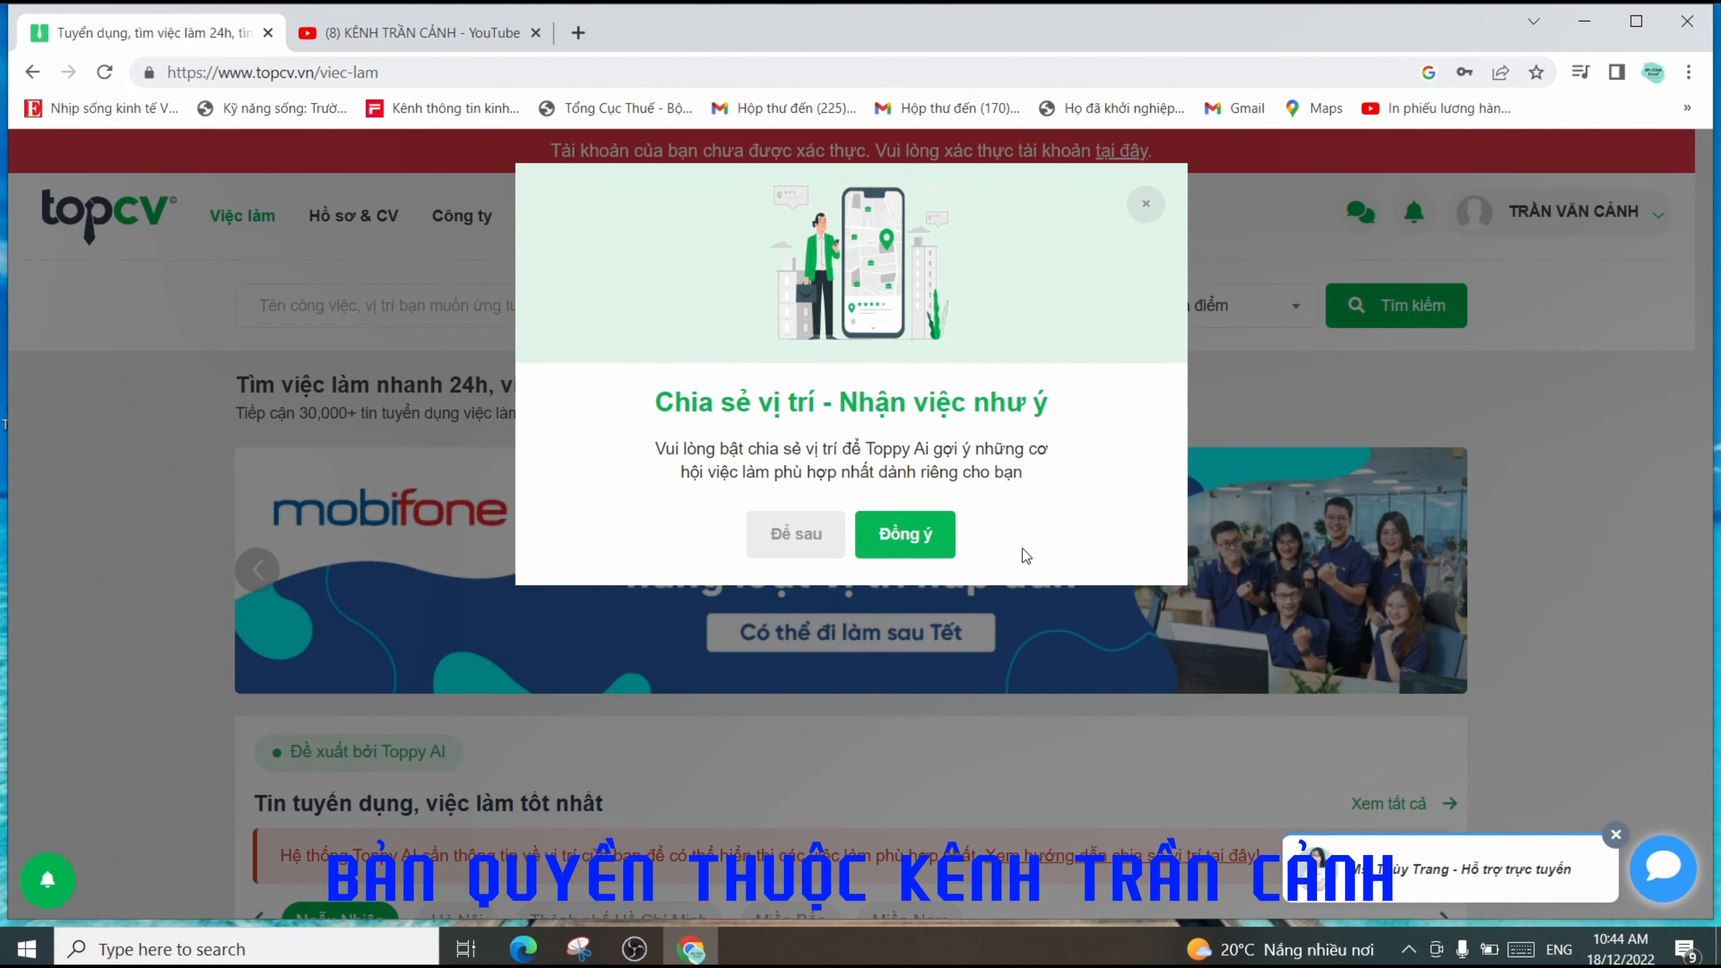
pyautogui.click(906, 535)
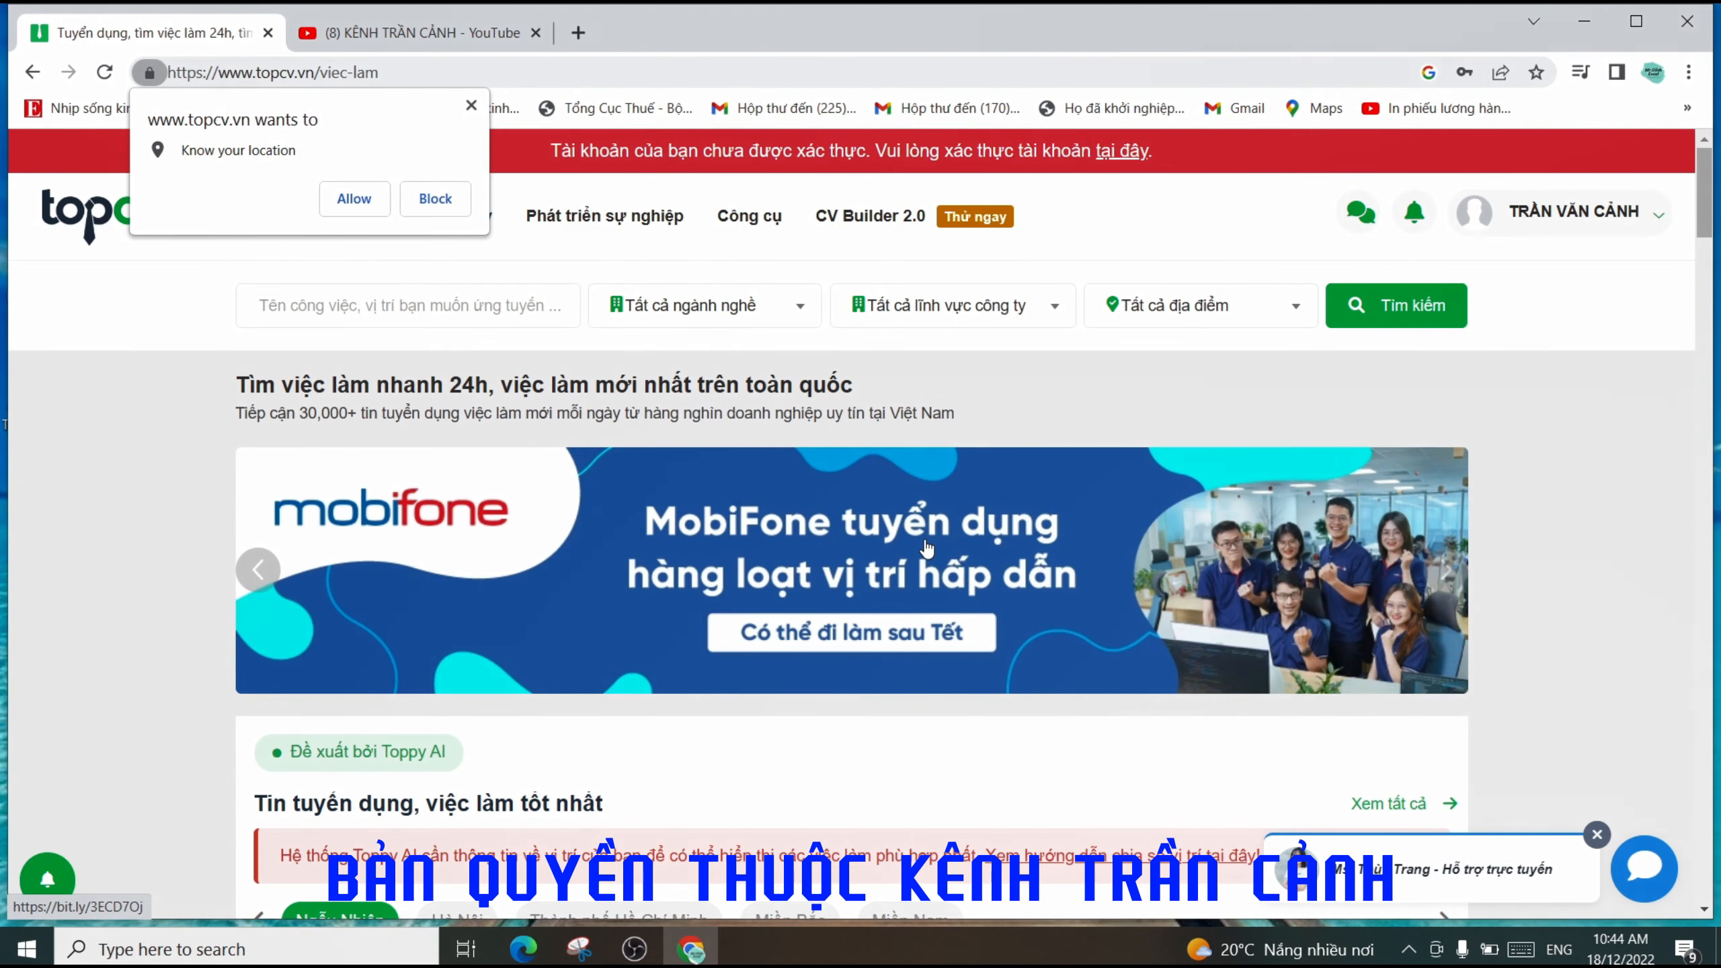
pyautogui.click(354, 198)
pyautogui.moveTo(348, 212)
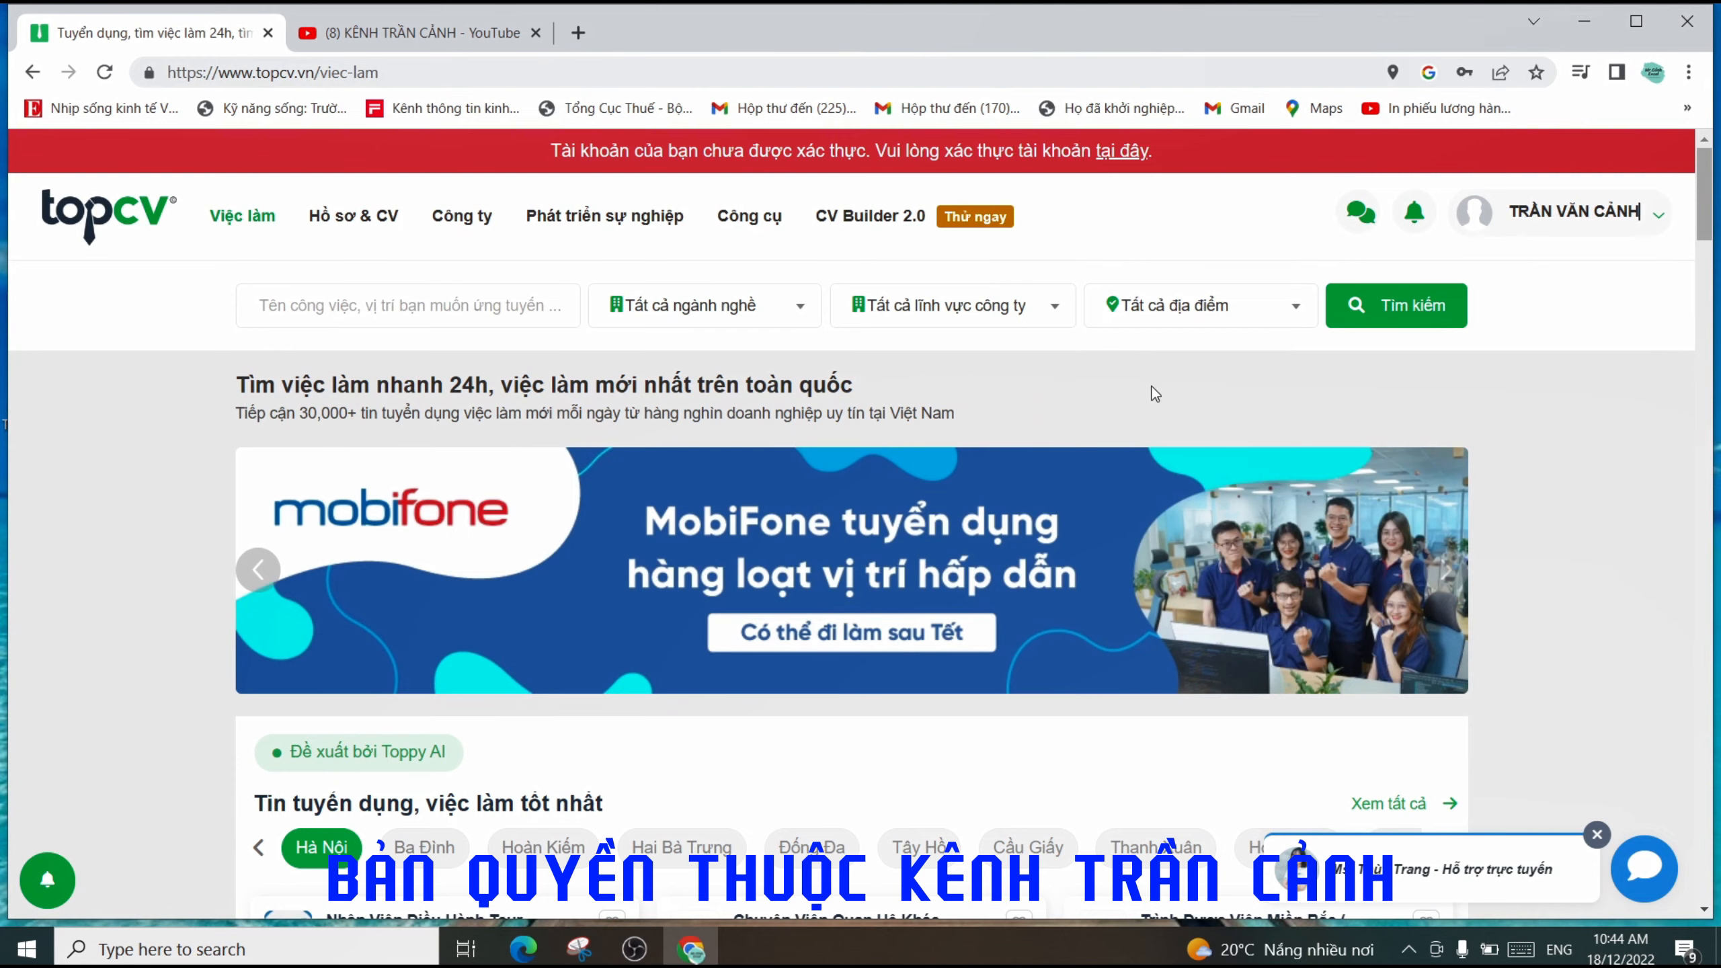
# - Browse the job listings on the viec-lam page
pyautogui.scroll(-3, 967, 548)
pyautogui.scroll(3, 967, 546)
pyautogui.moveTo(1518, 492)
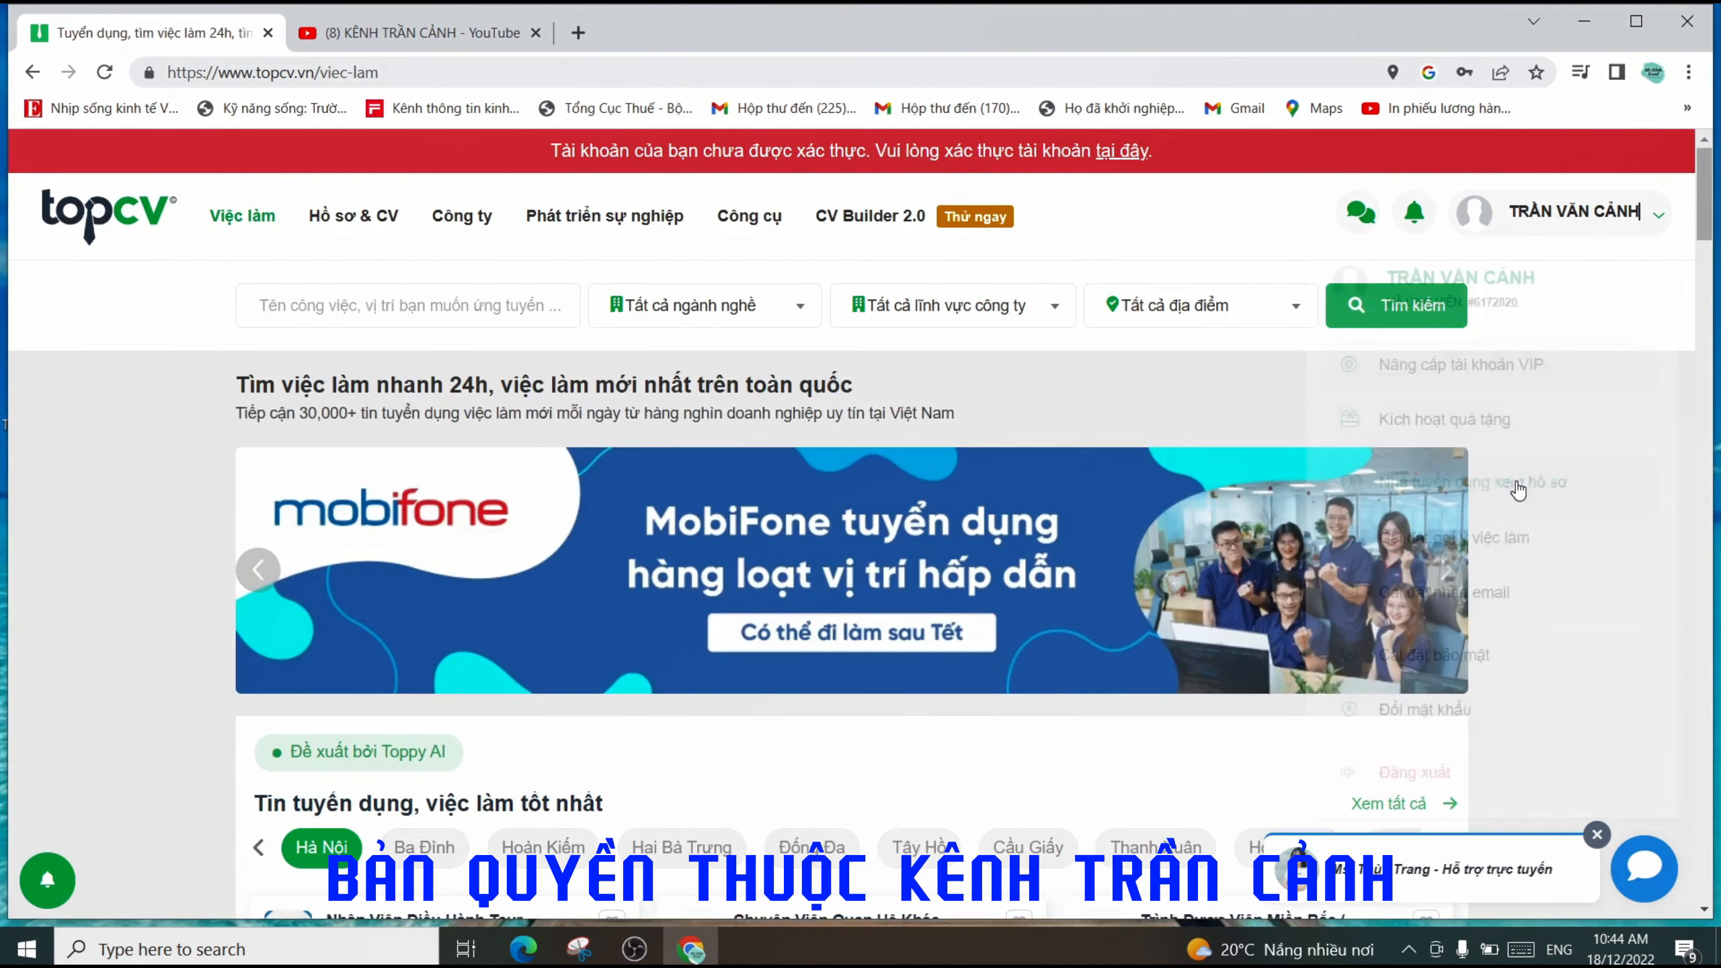
pyautogui.scroll(-4, 1519, 492)
pyautogui.scroll(-5, 1518, 492)
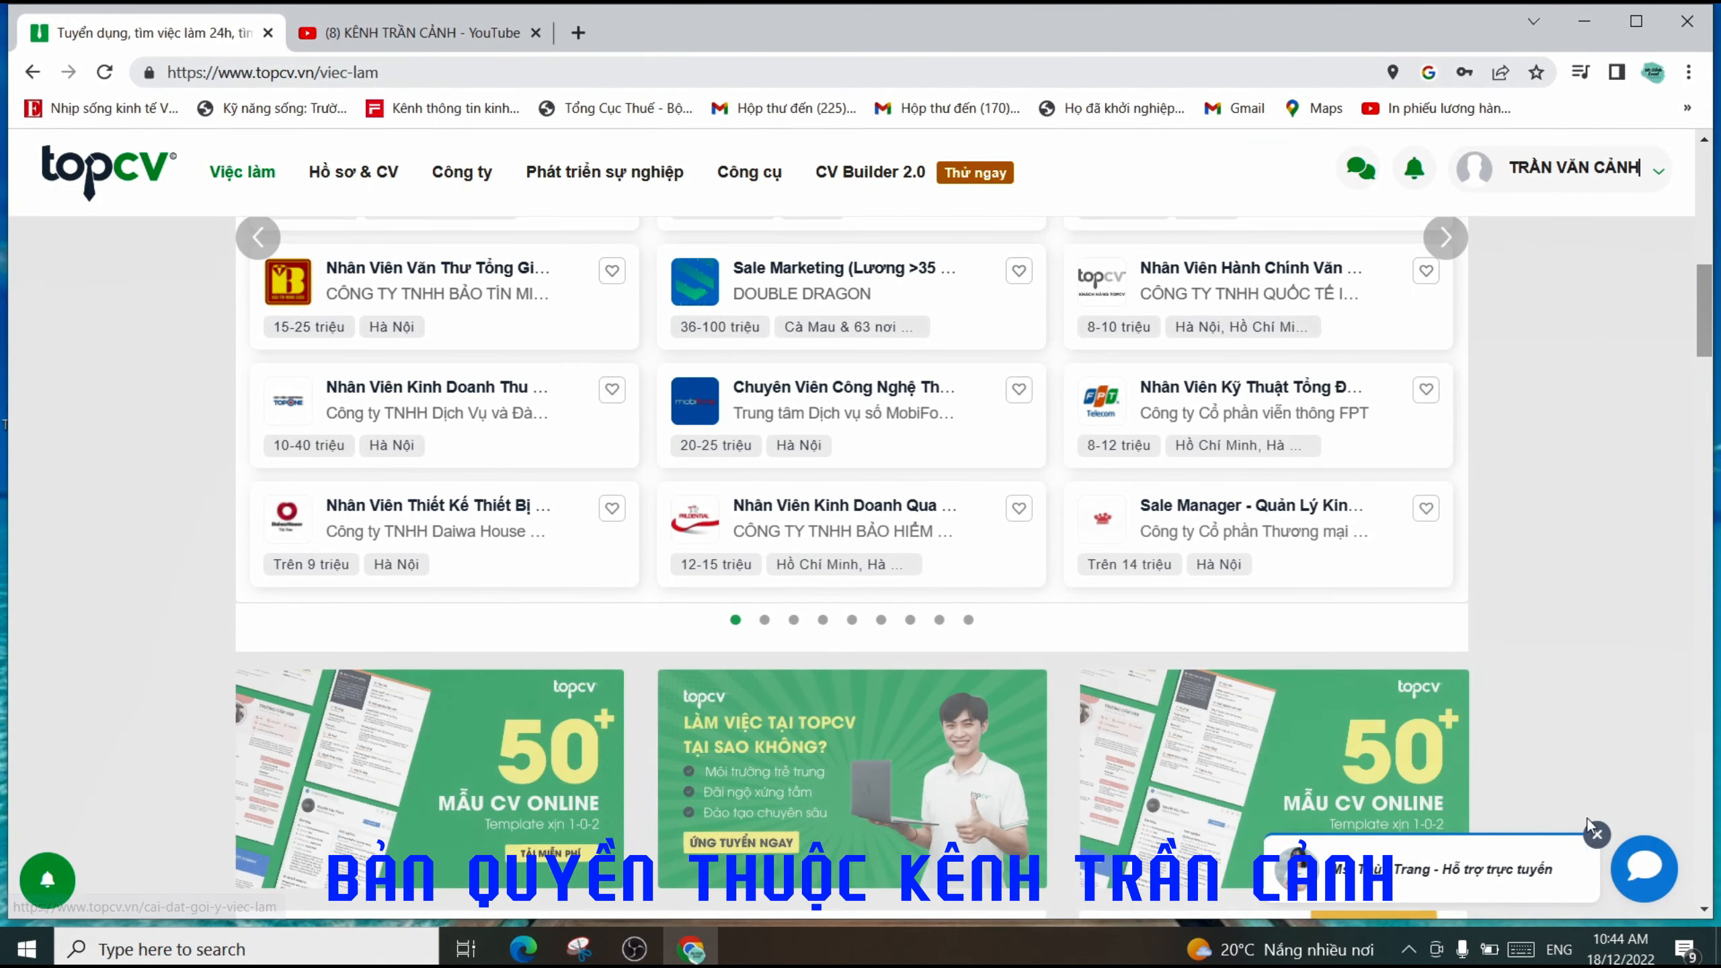
pyautogui.scroll(5, 1168, 597)
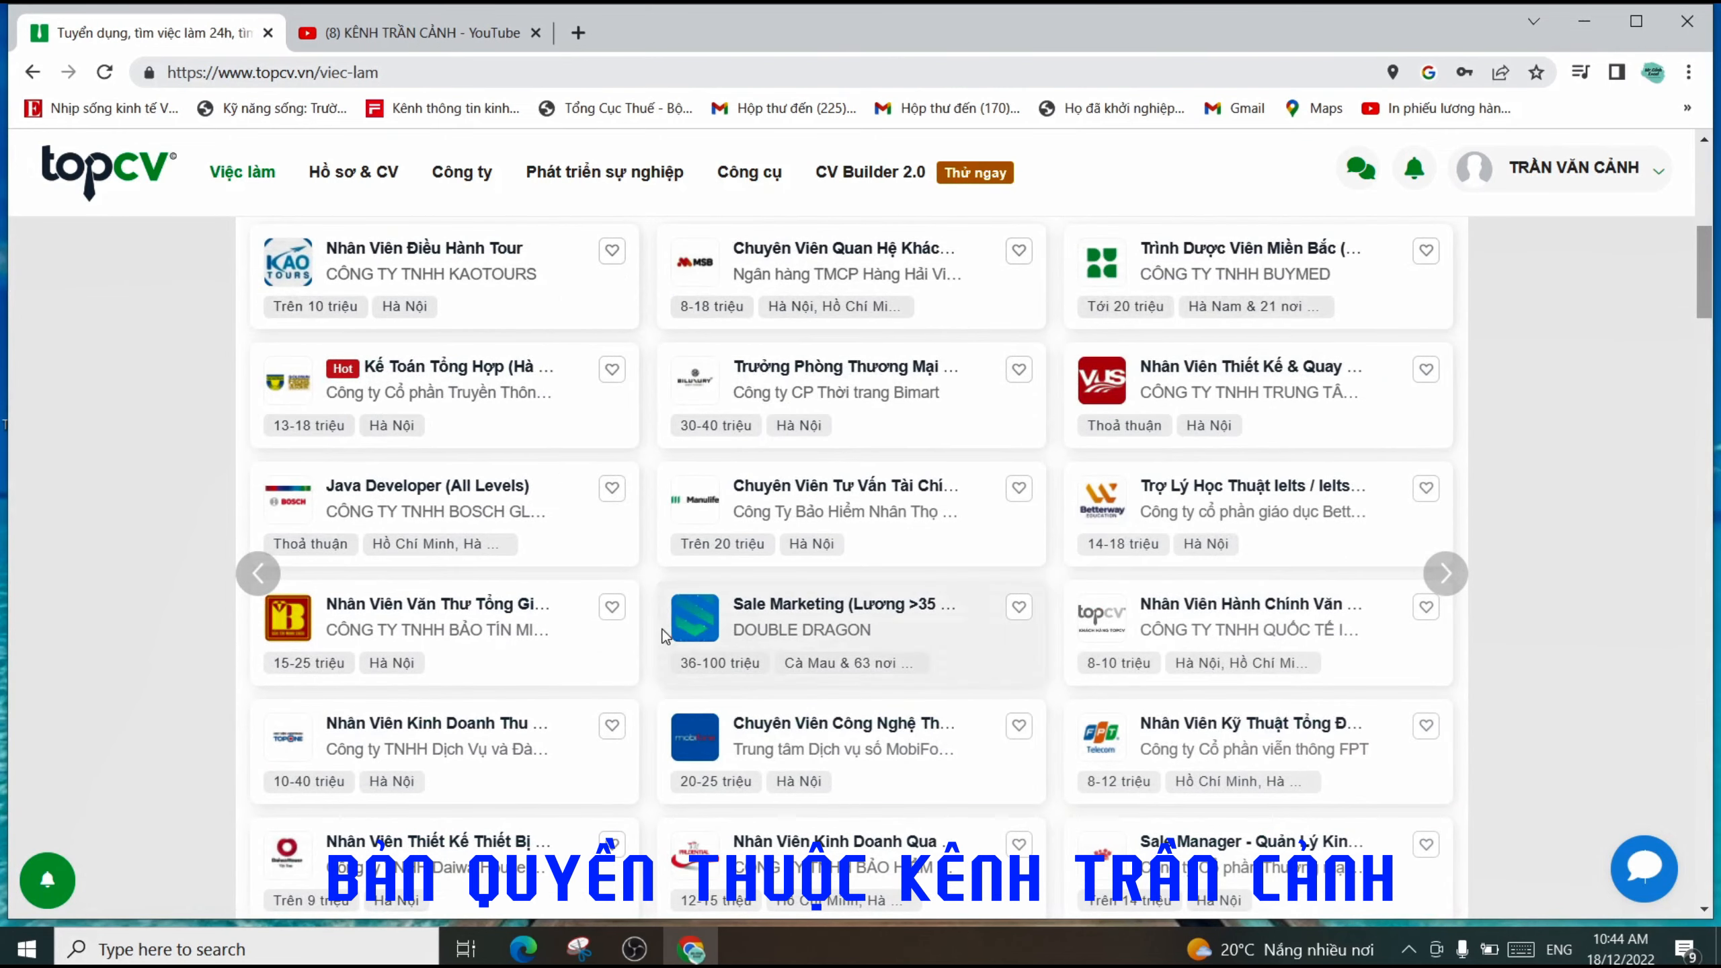
pyautogui.scroll(3, 886, 528)
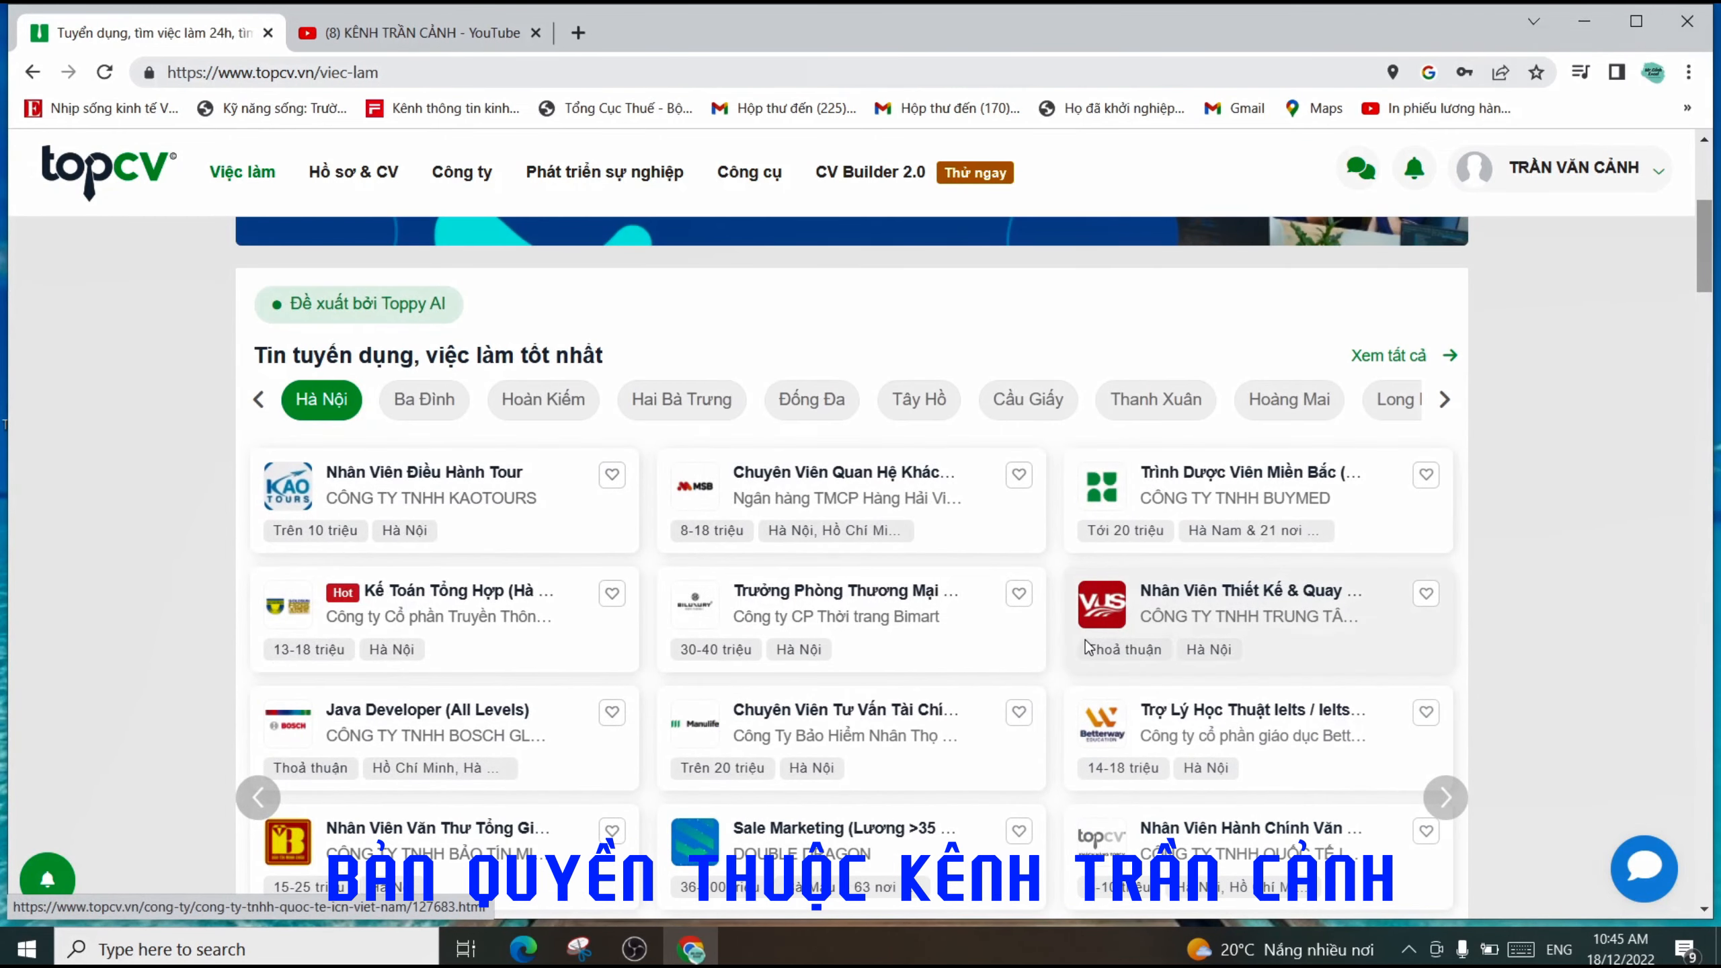
pyautogui.scroll(-10, 1113, 601)
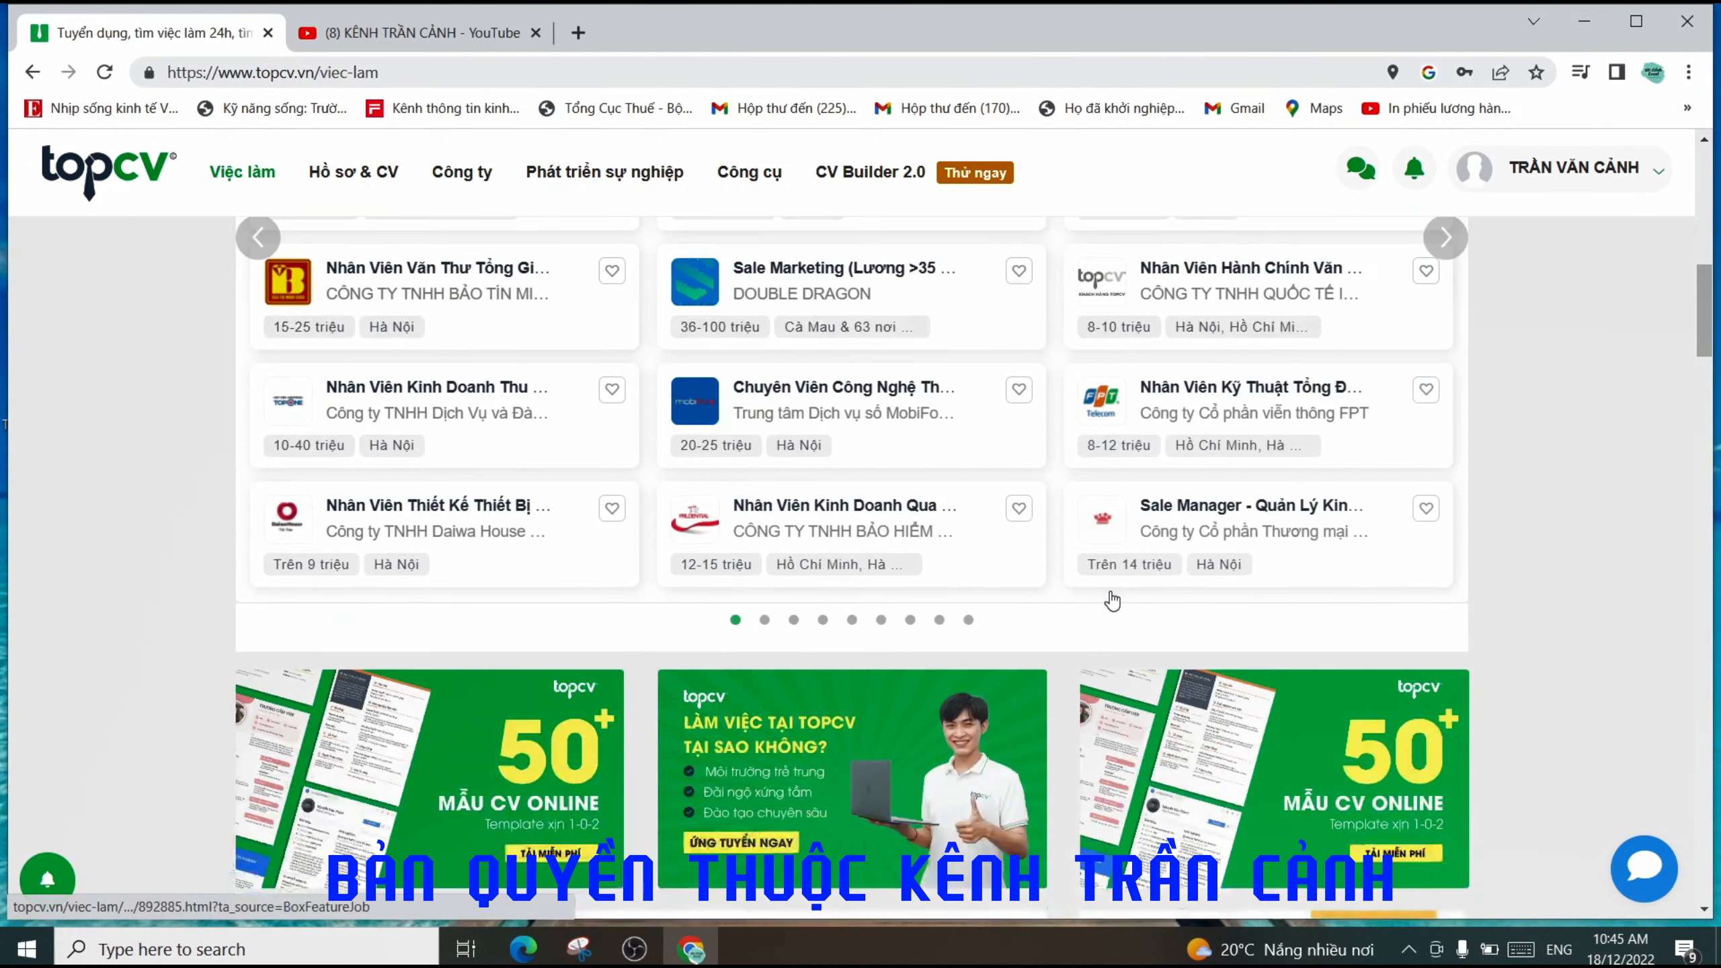
pyautogui.scroll(-7, 1116, 561)
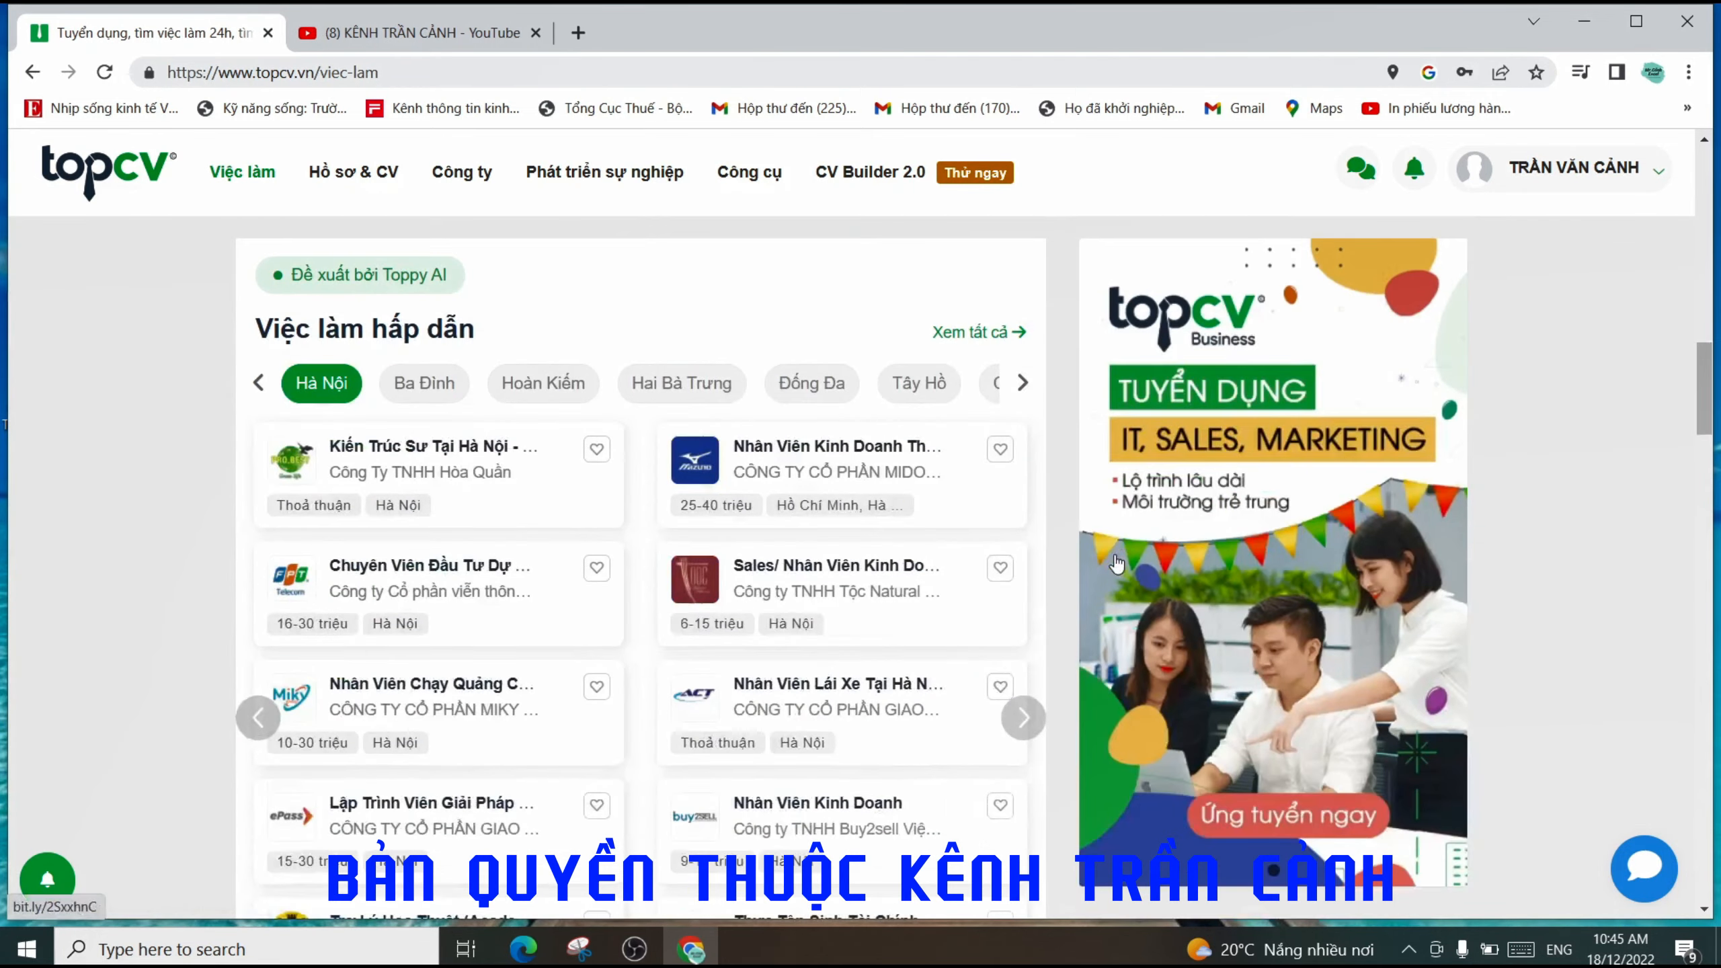
pyautogui.scroll(-8, 1058, 545)
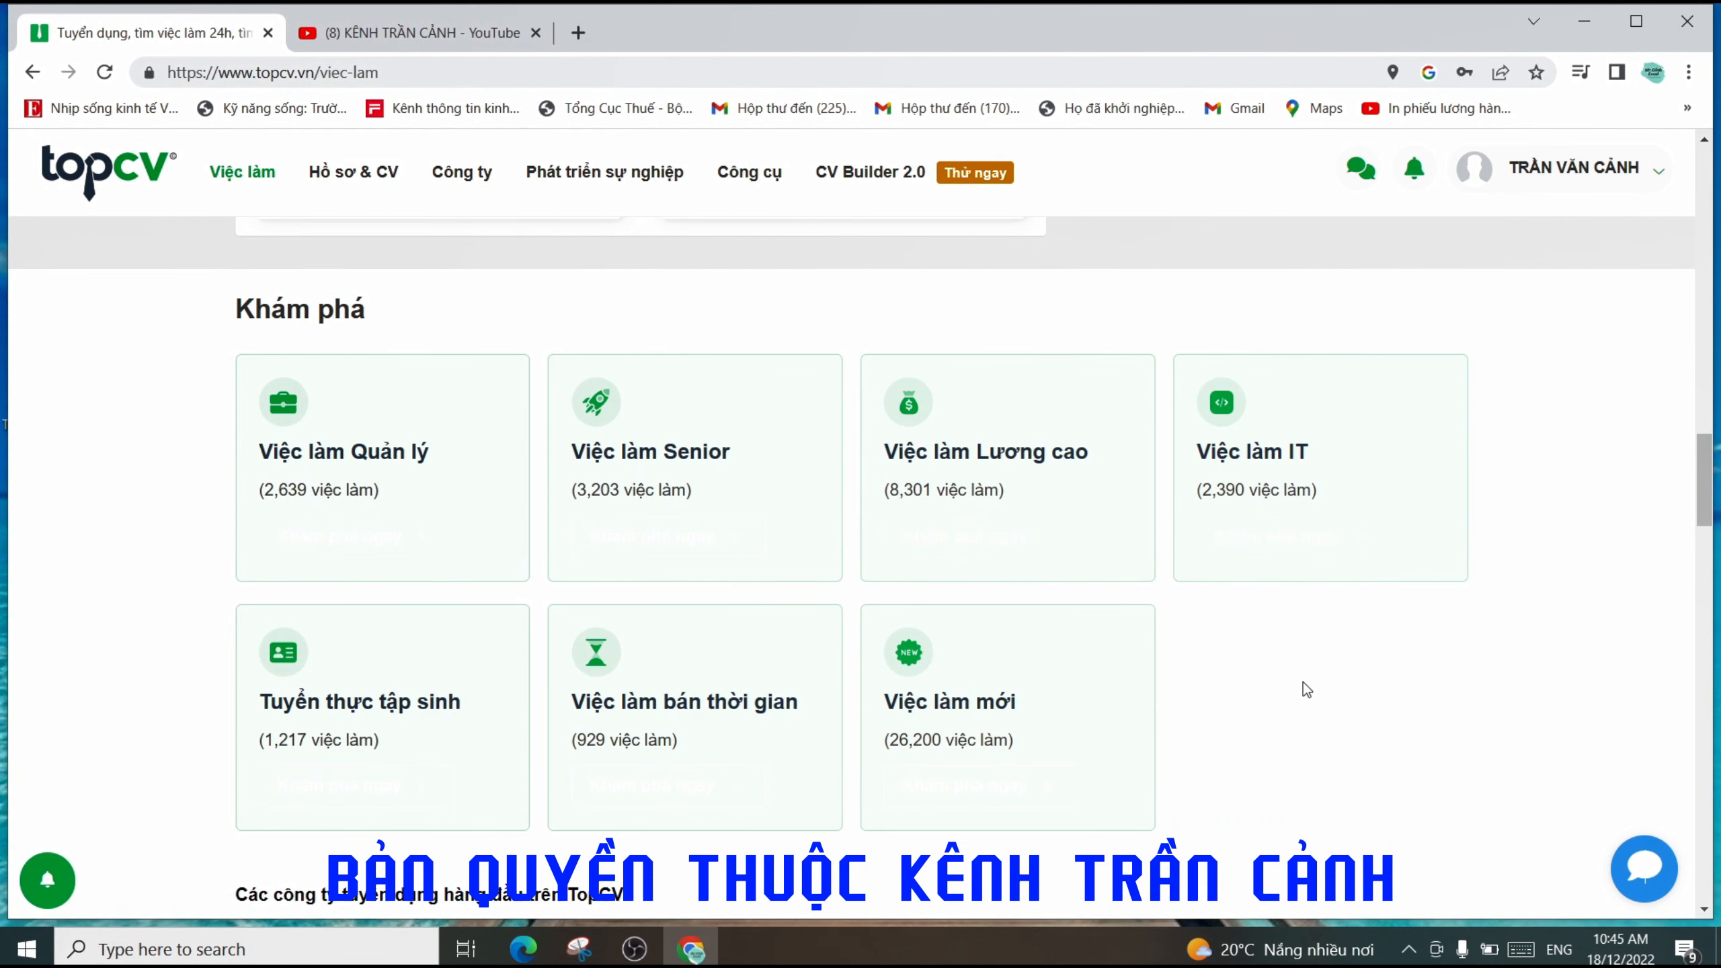
pyautogui.scroll(-1, 1294, 688)
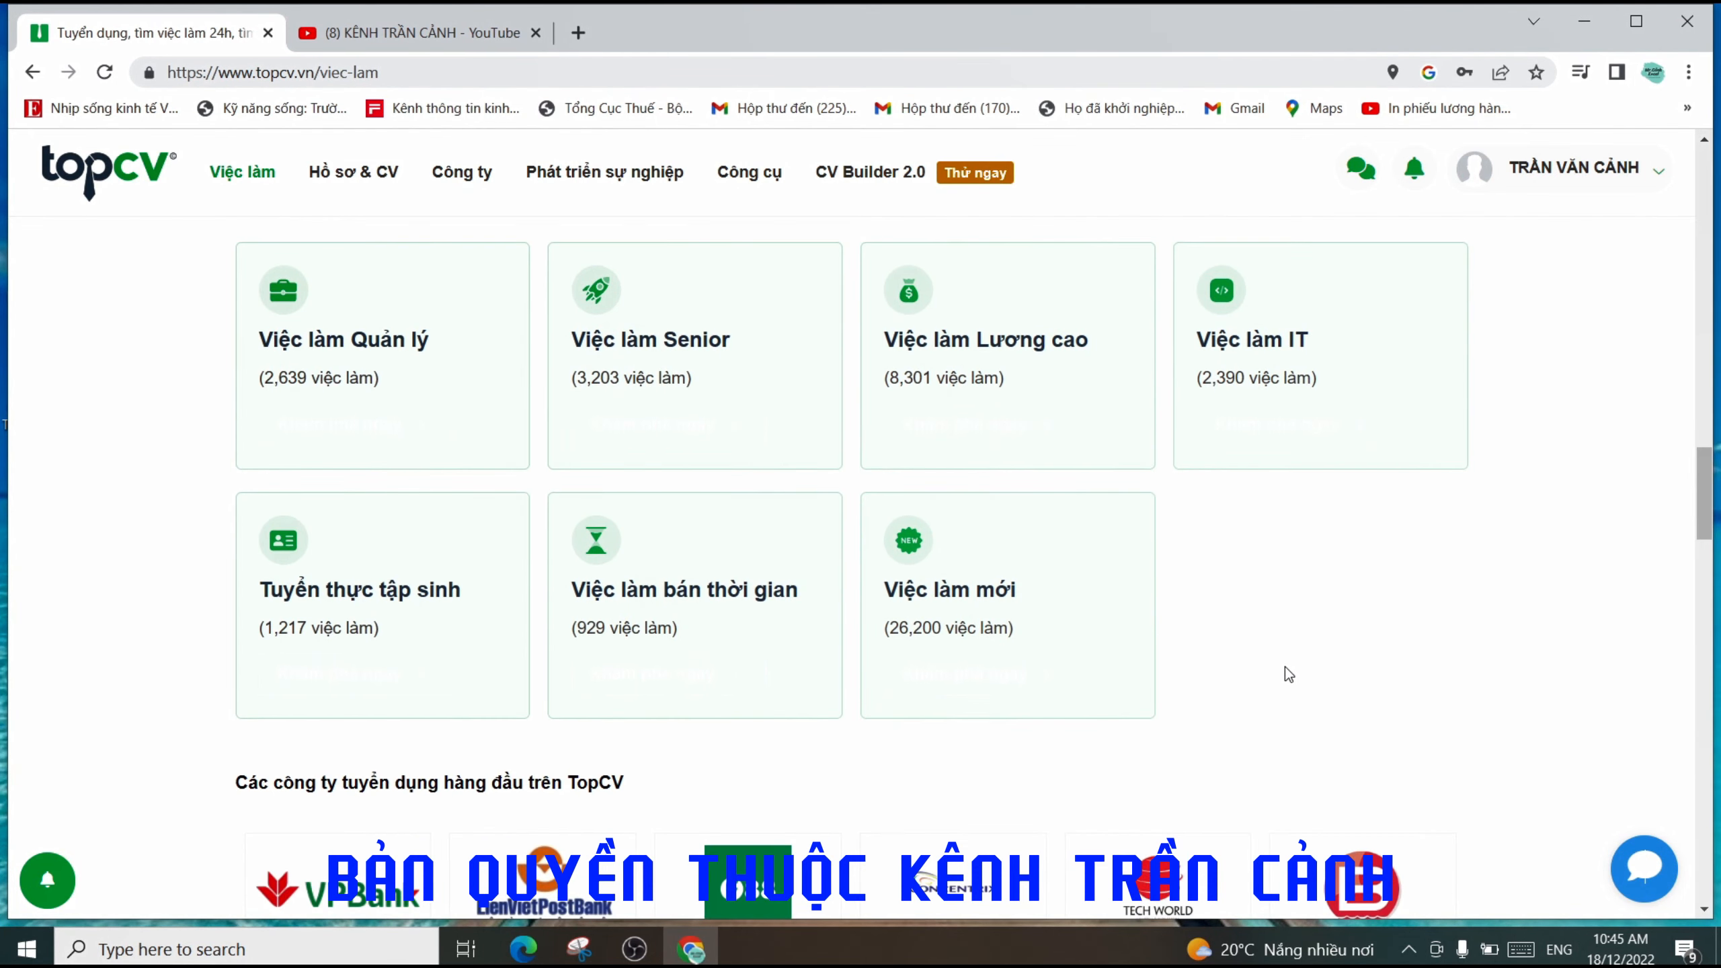
pyautogui.scroll(12, 1285, 667)
pyautogui.scroll(6, 1286, 667)
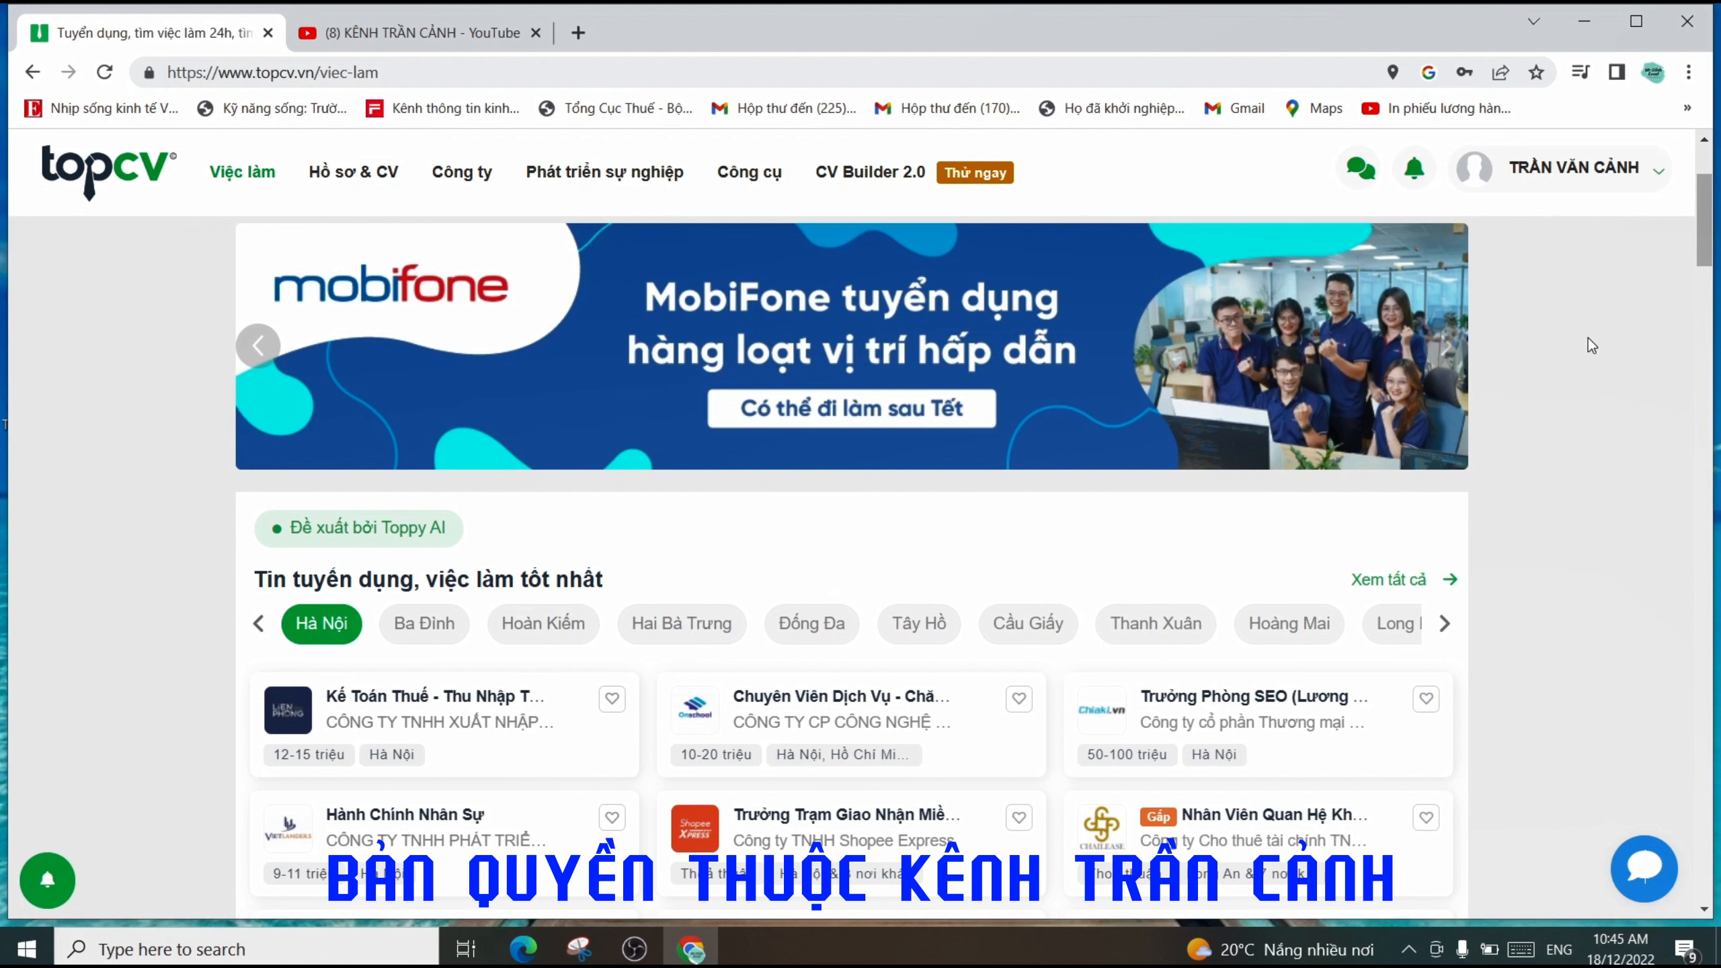
# - Go to the CV management page (quan-ly-cv) from the Hồ sơ & CV menu
pyautogui.click(1605, 193)
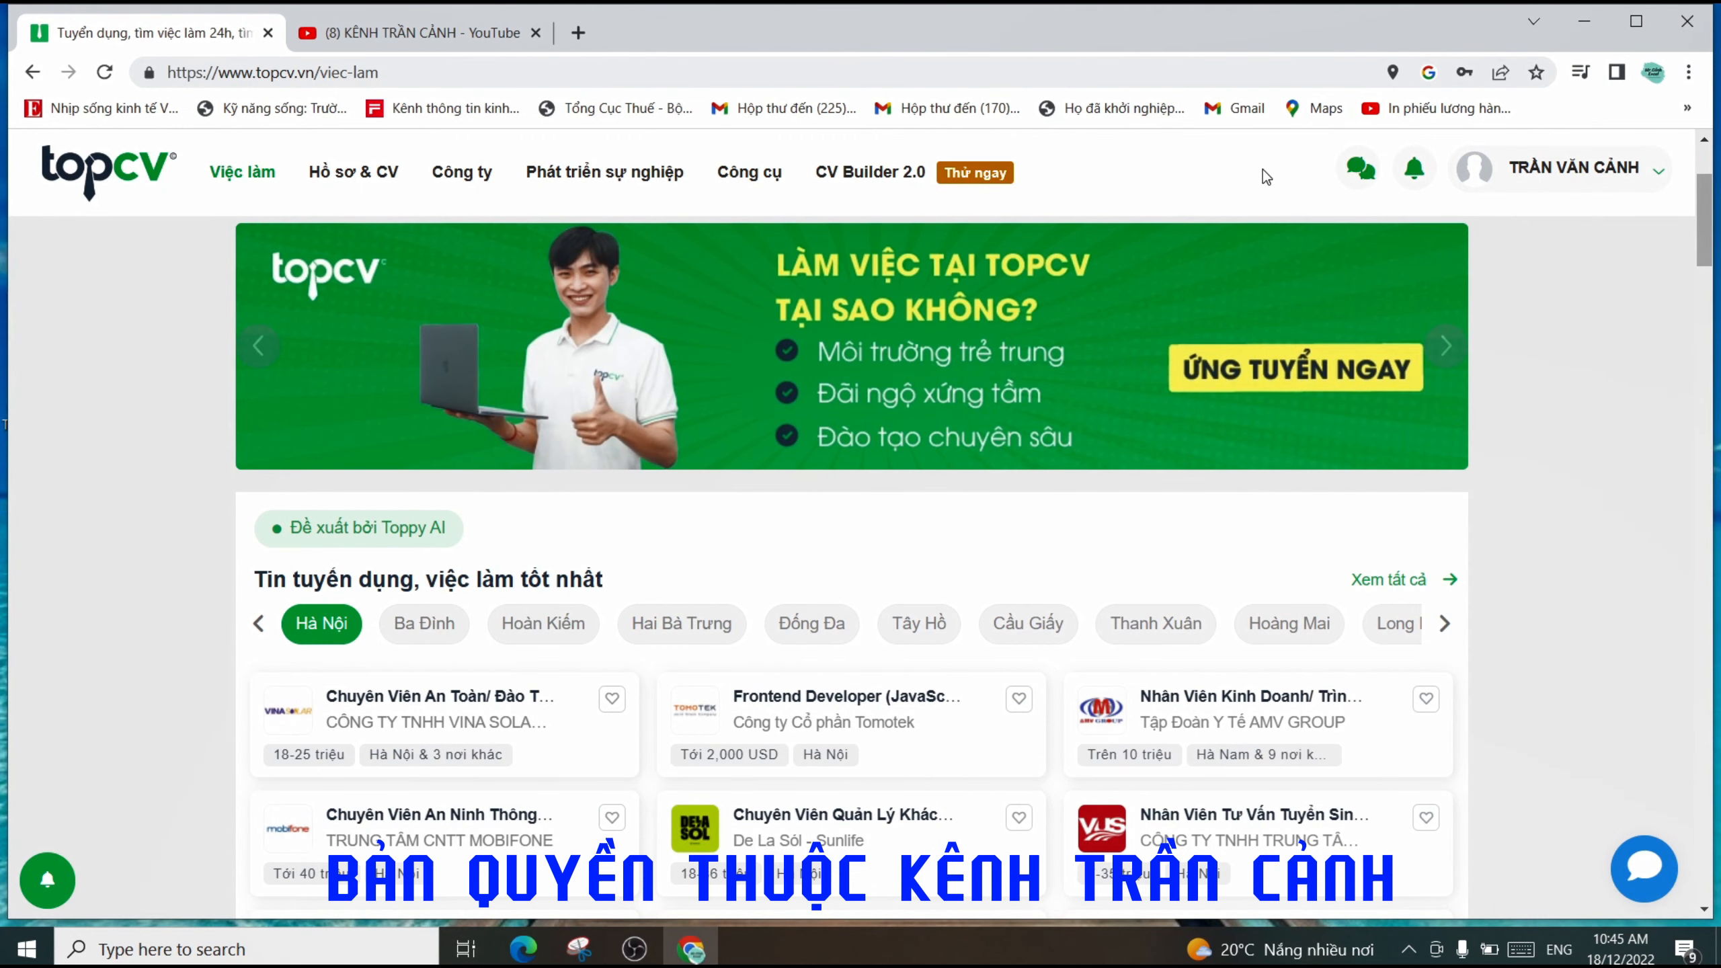
pyautogui.moveTo(463, 209)
pyautogui.click(364, 179)
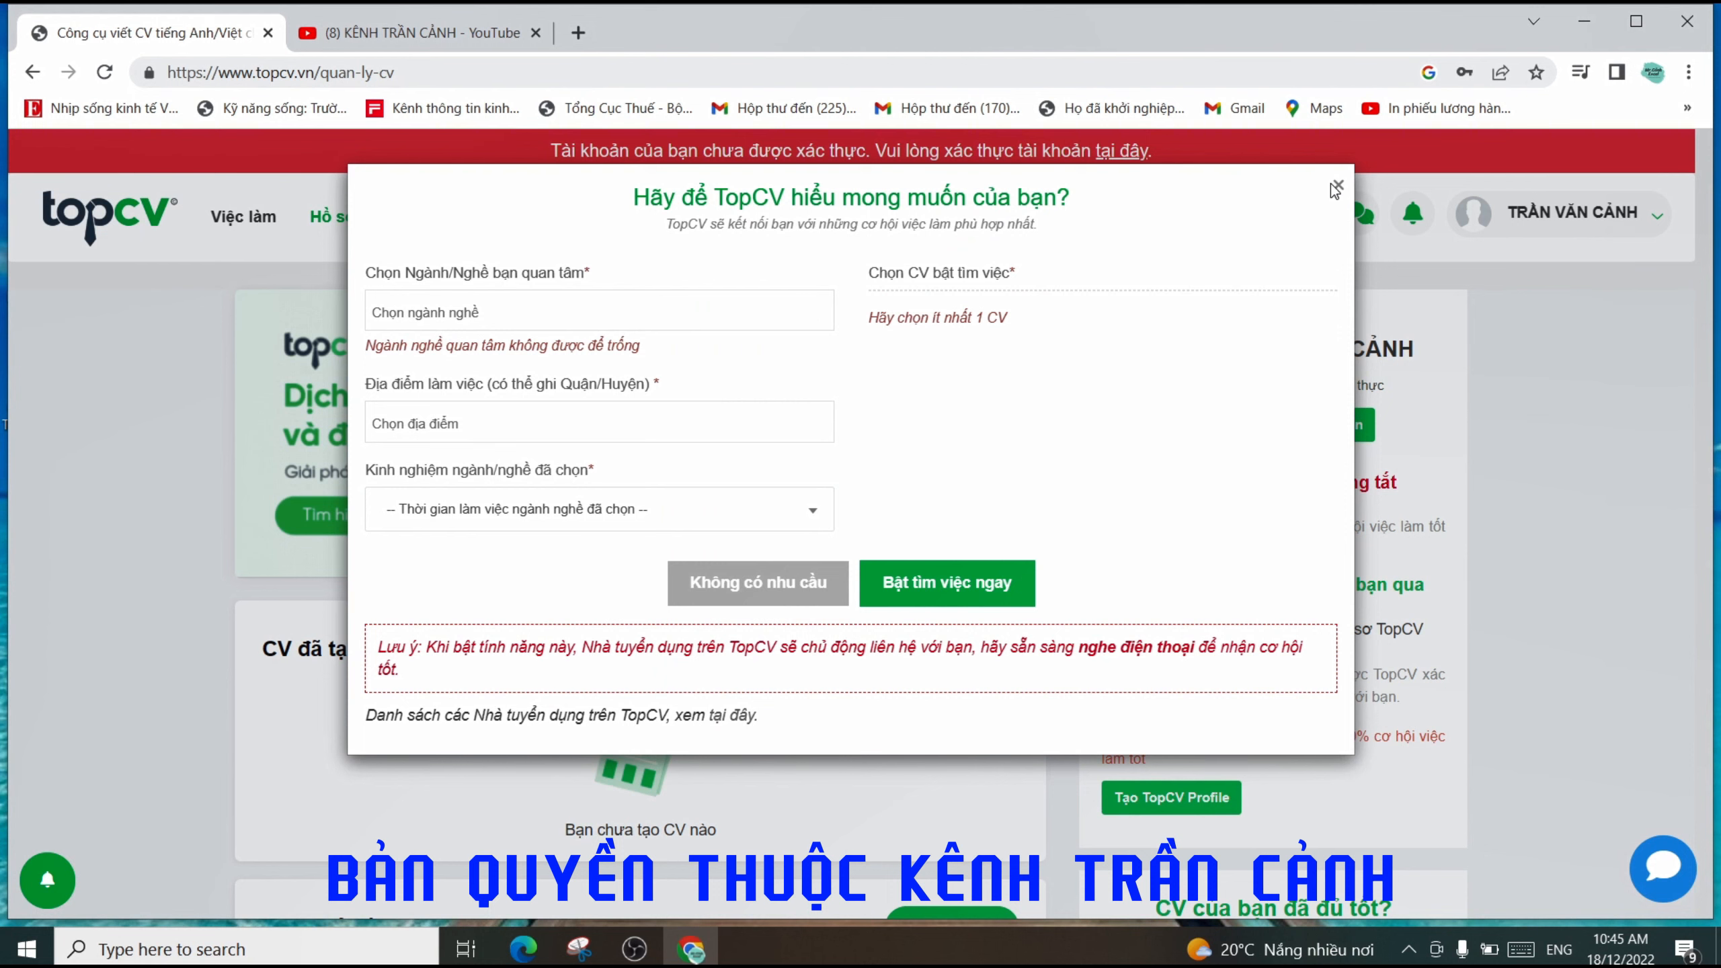
# - Close the job-preferences dialog and go to Mẫu CV from the Hồ sơ & CV menu
pyautogui.click(1337, 192)
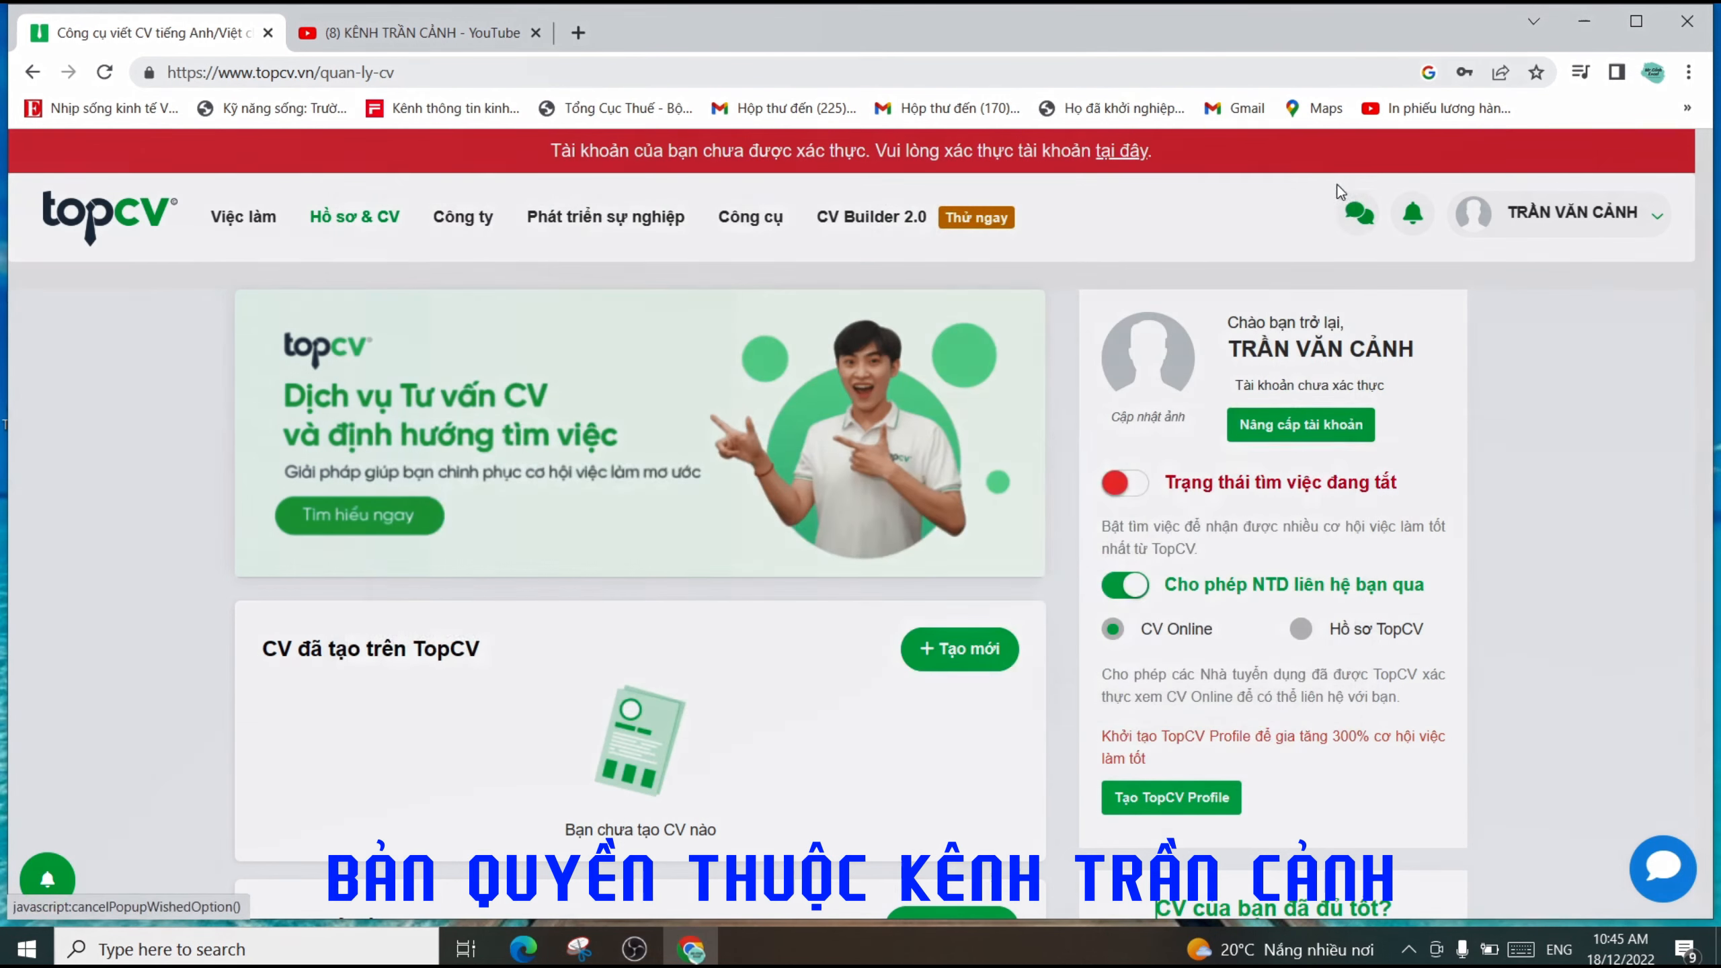
pyautogui.moveTo(355, 216)
pyautogui.click(392, 471)
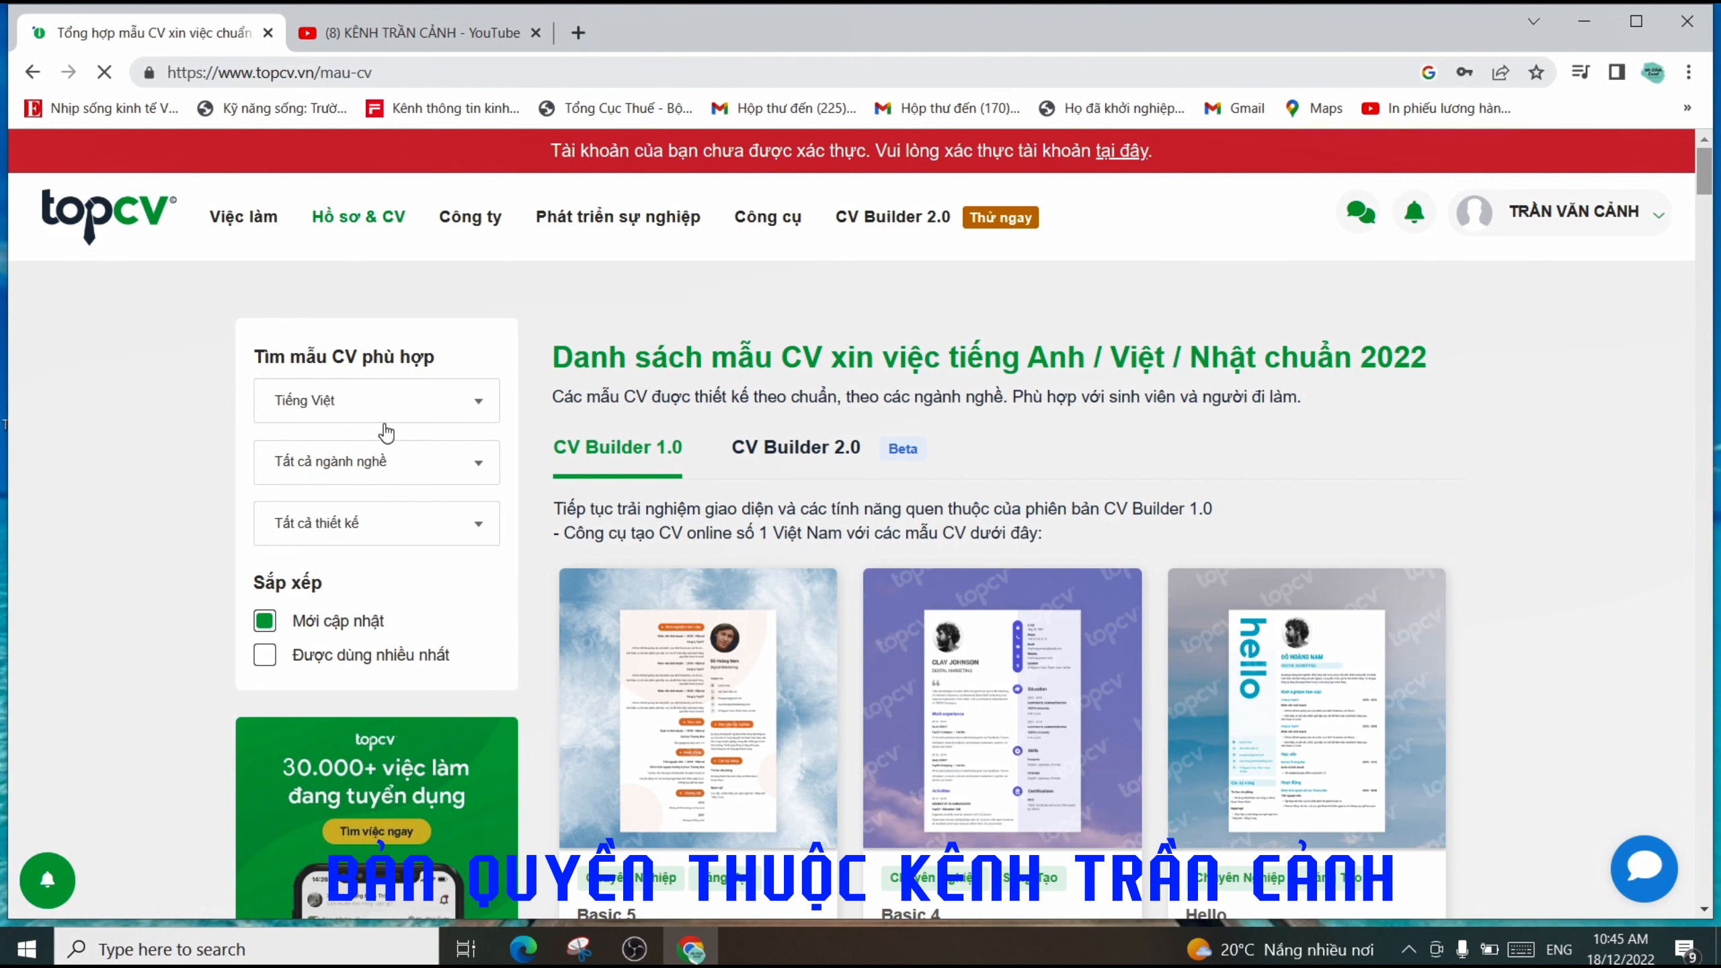
# - Keep Tiếng Việt as the CV language and look through the industry filter list
pyautogui.click(472, 410)
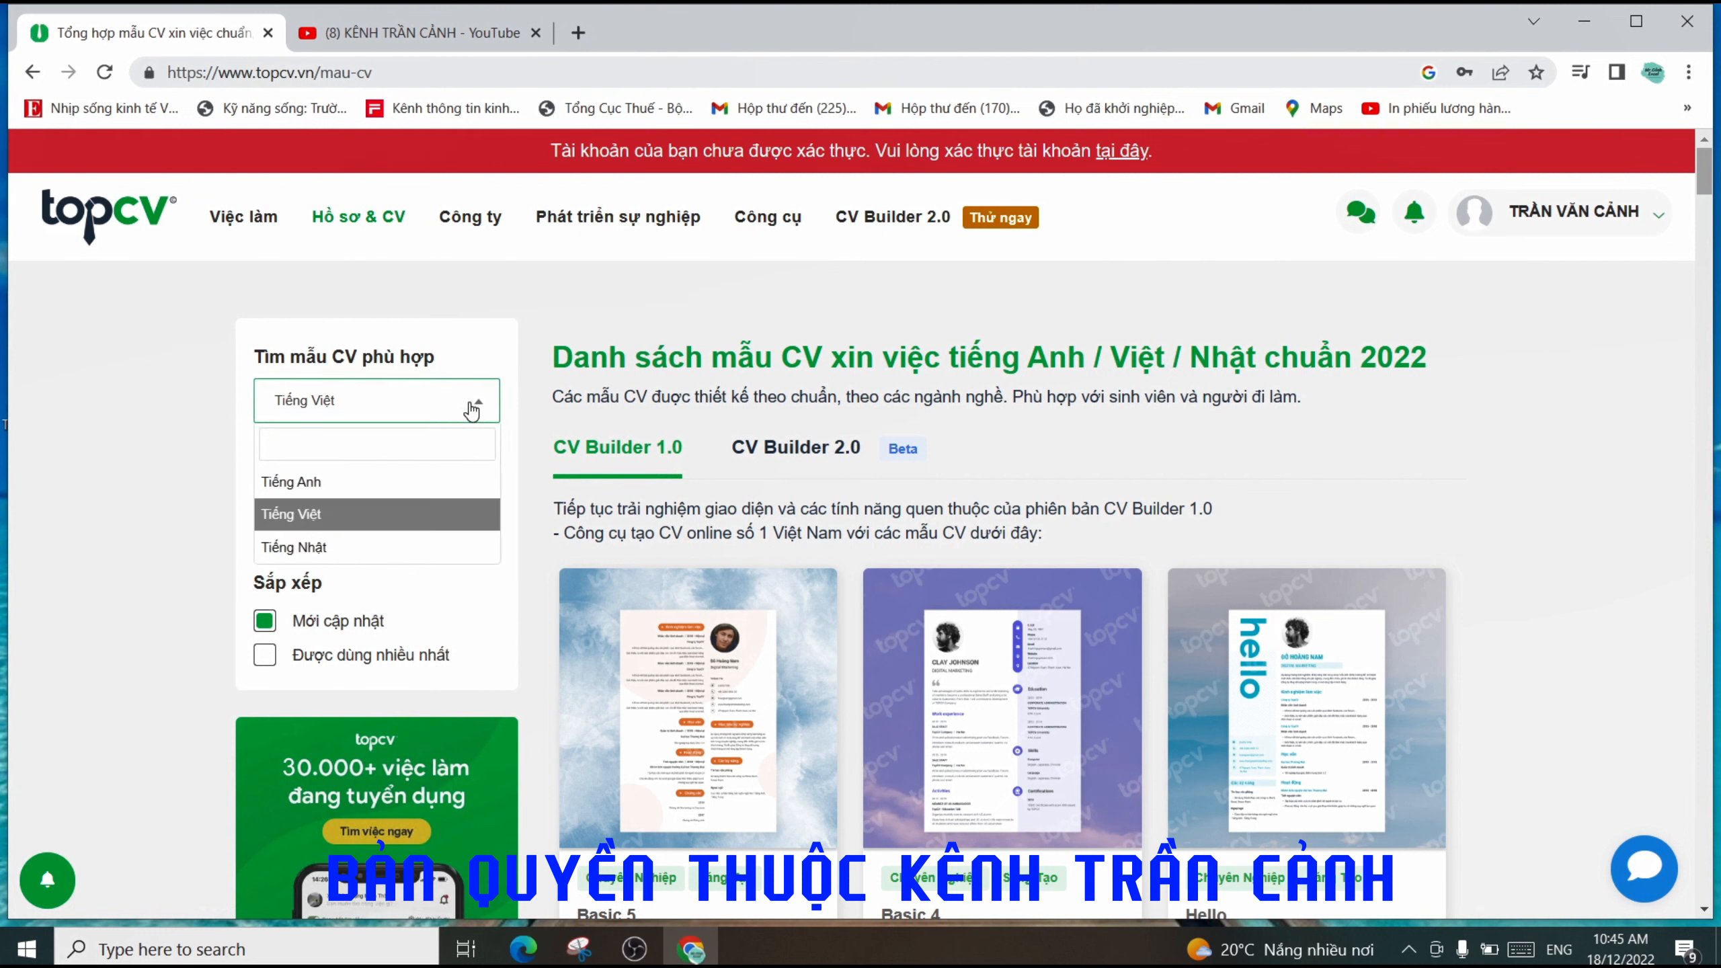
pyautogui.click(307, 516)
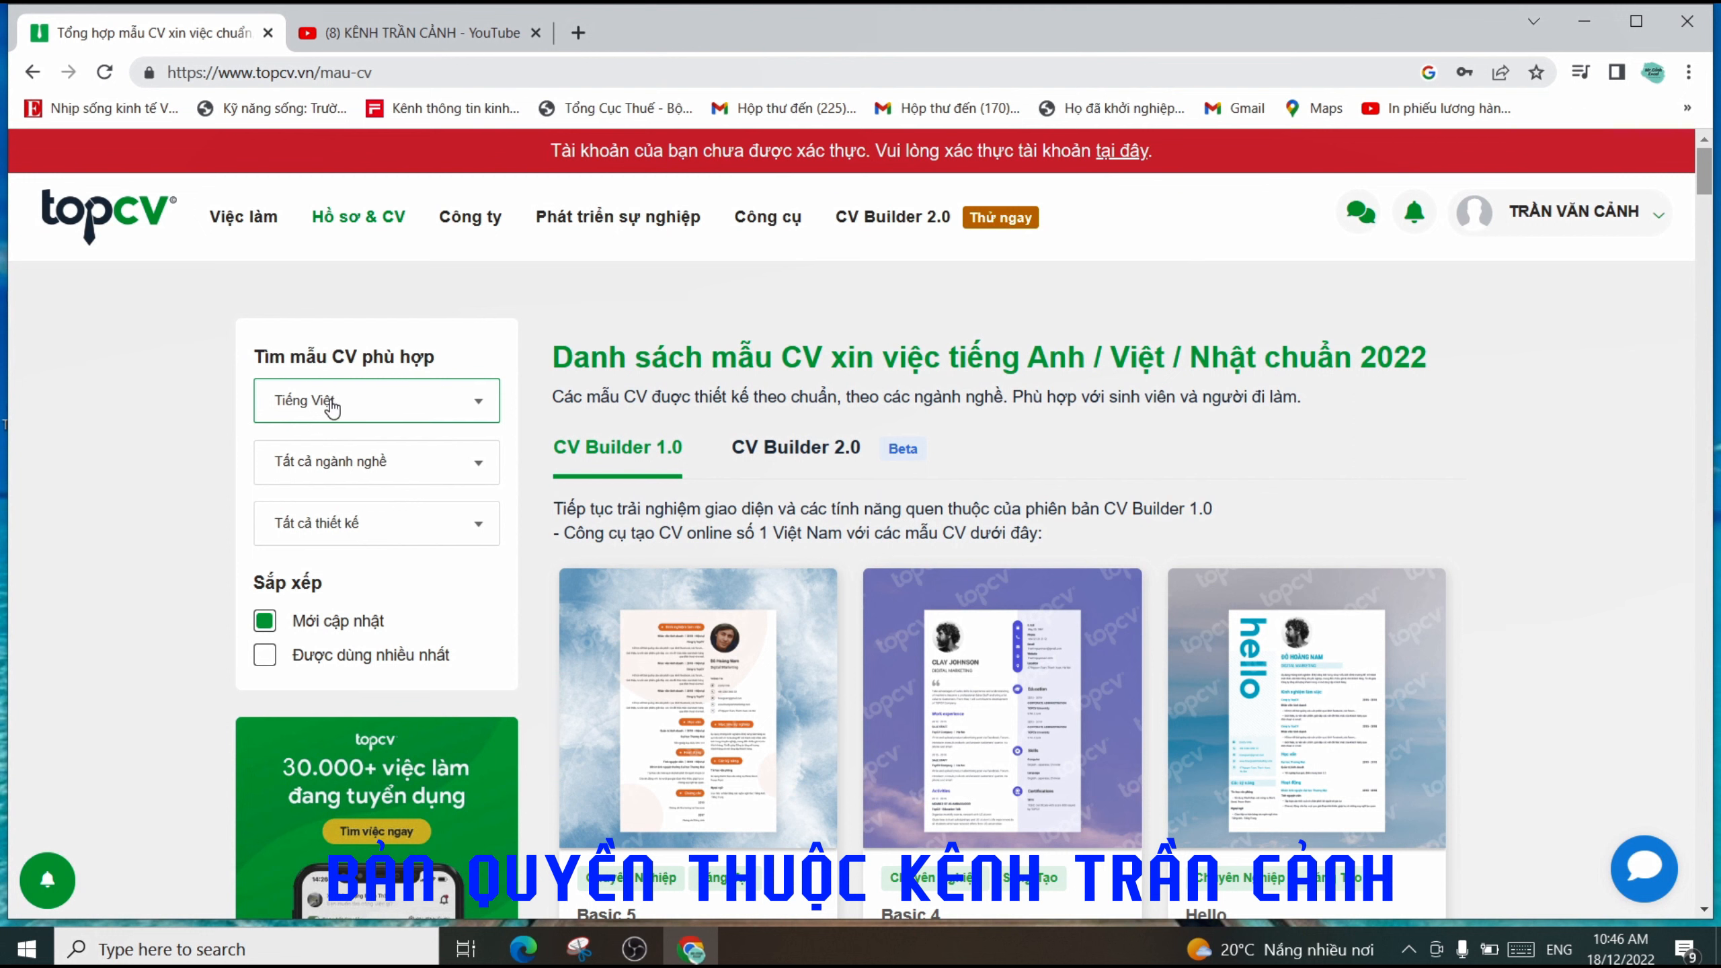
pyautogui.click(417, 466)
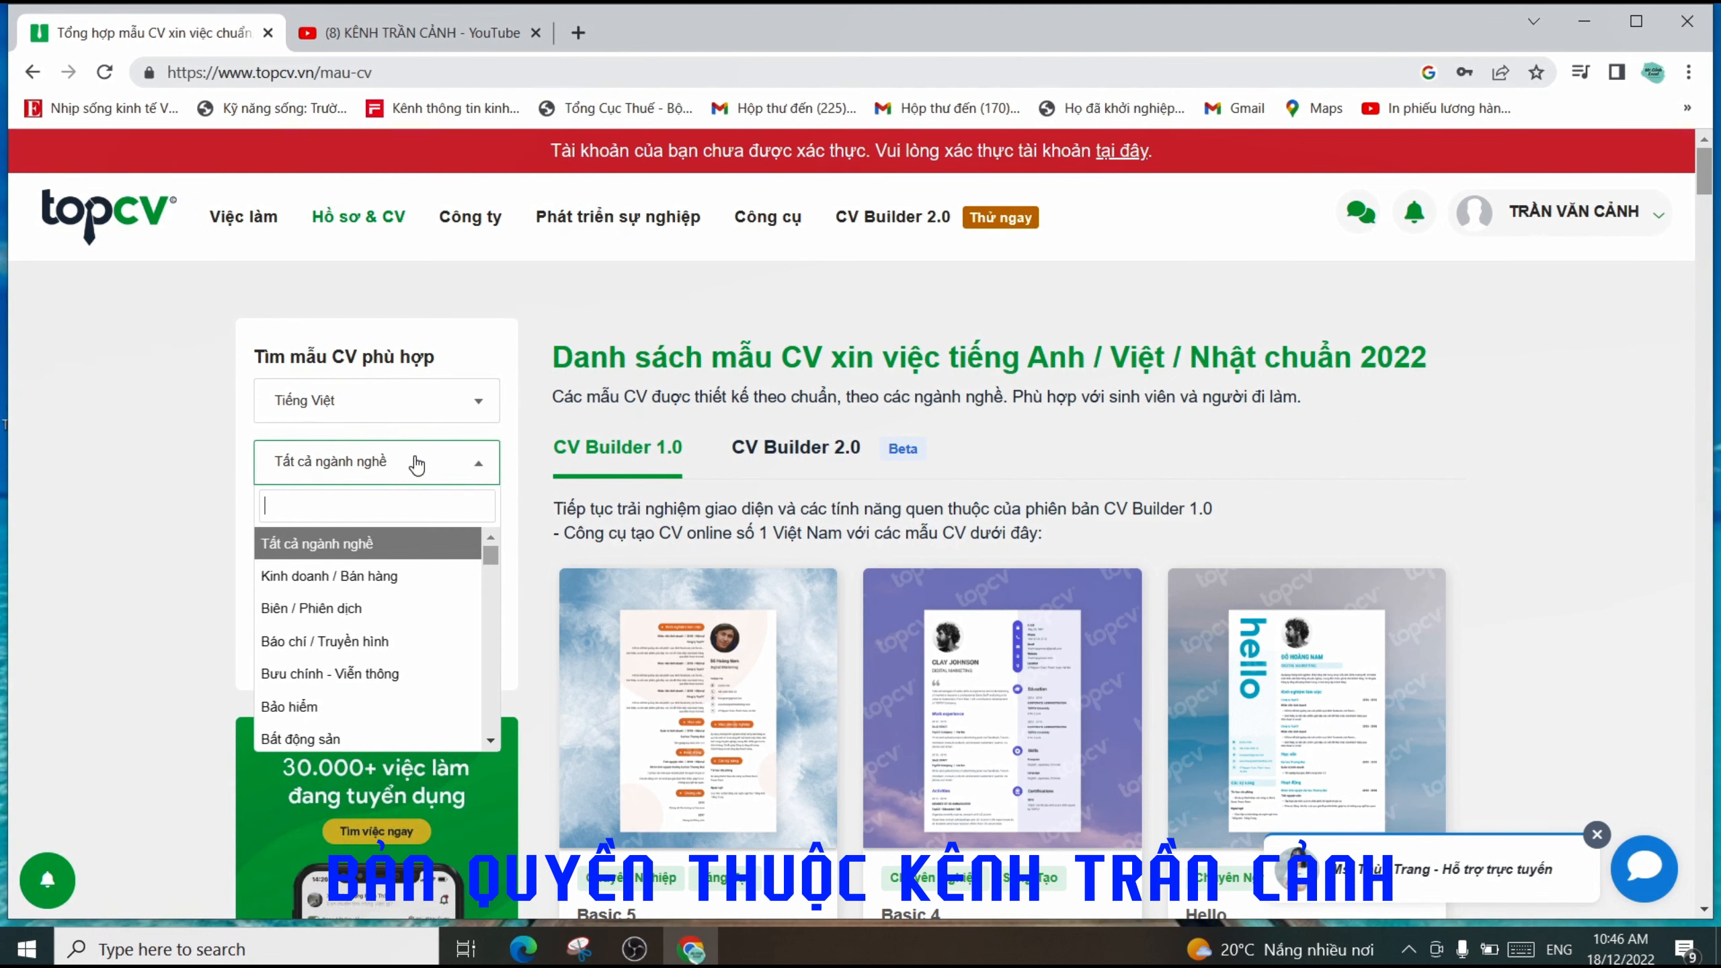
pyautogui.scroll(-3, 382, 634)
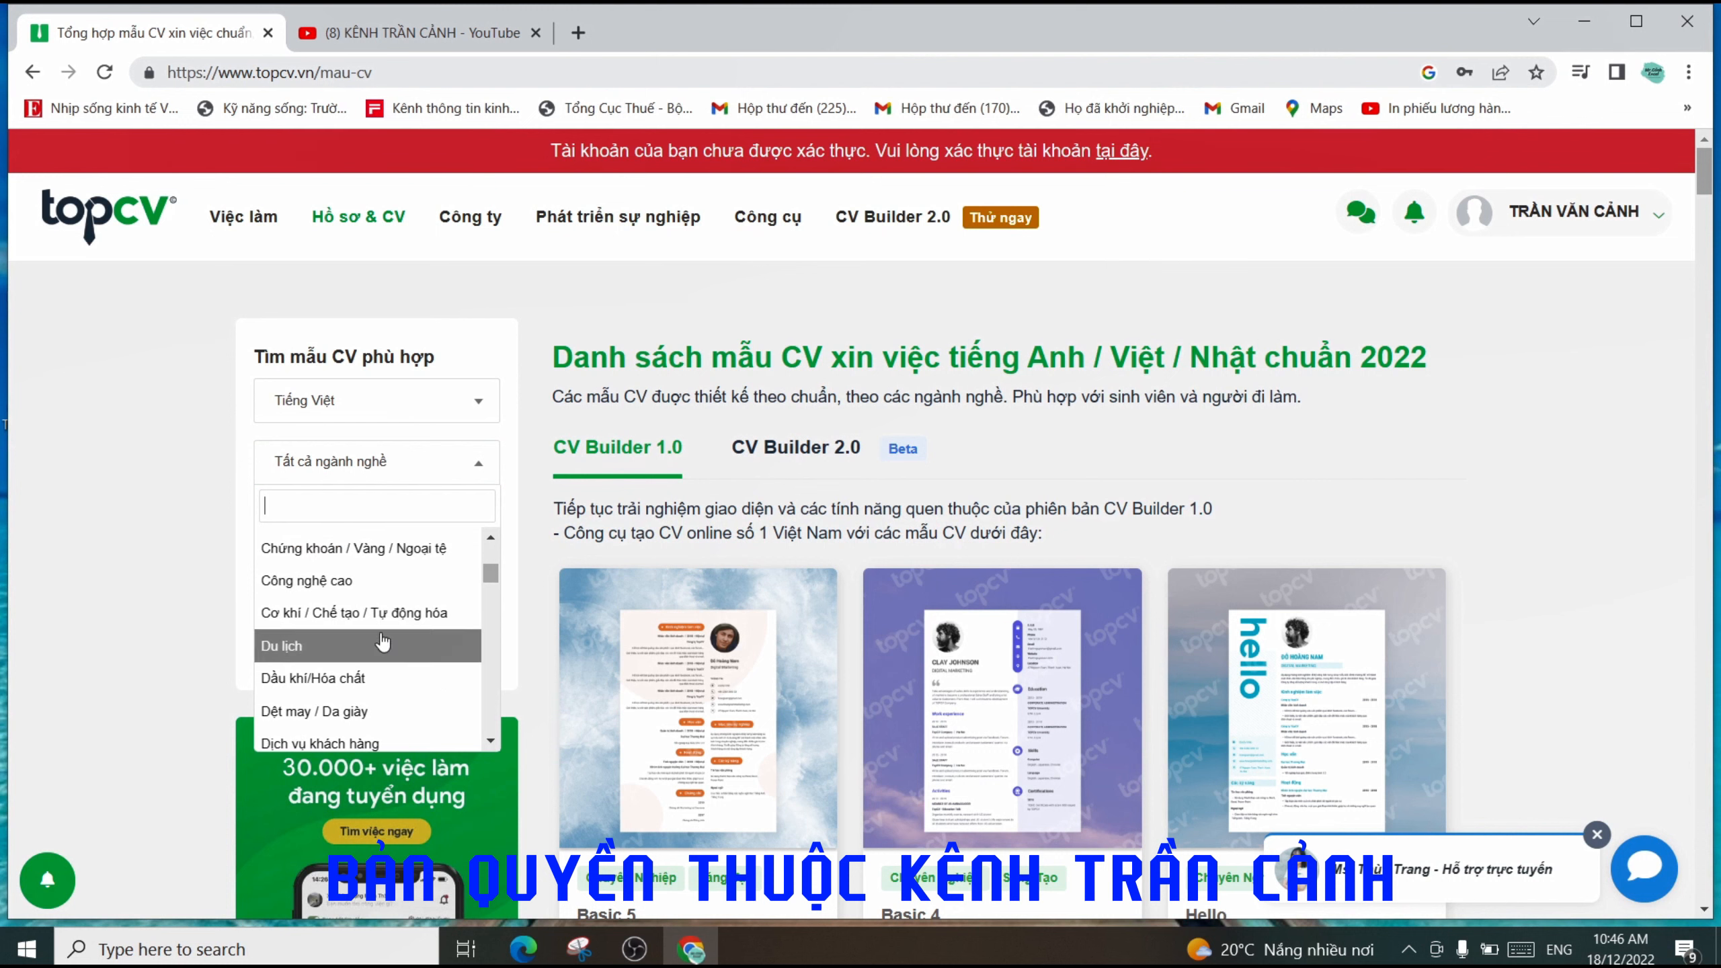
pyautogui.scroll(-5, 382, 641)
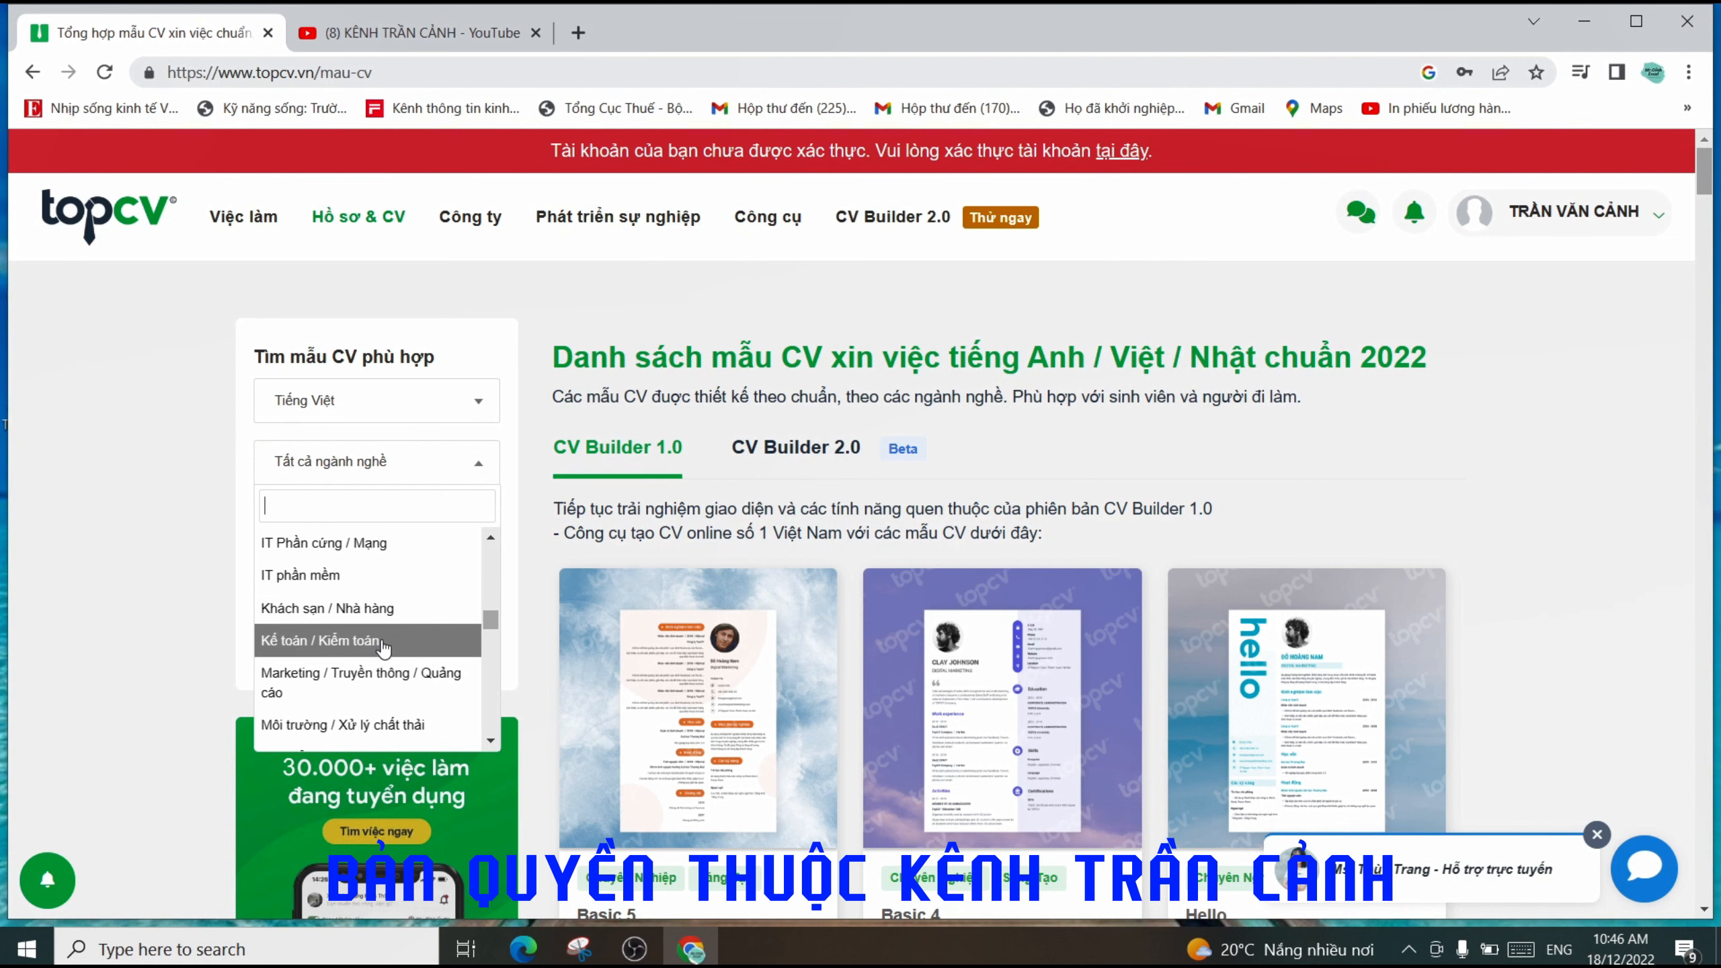
pyautogui.scroll(-8, 383, 647)
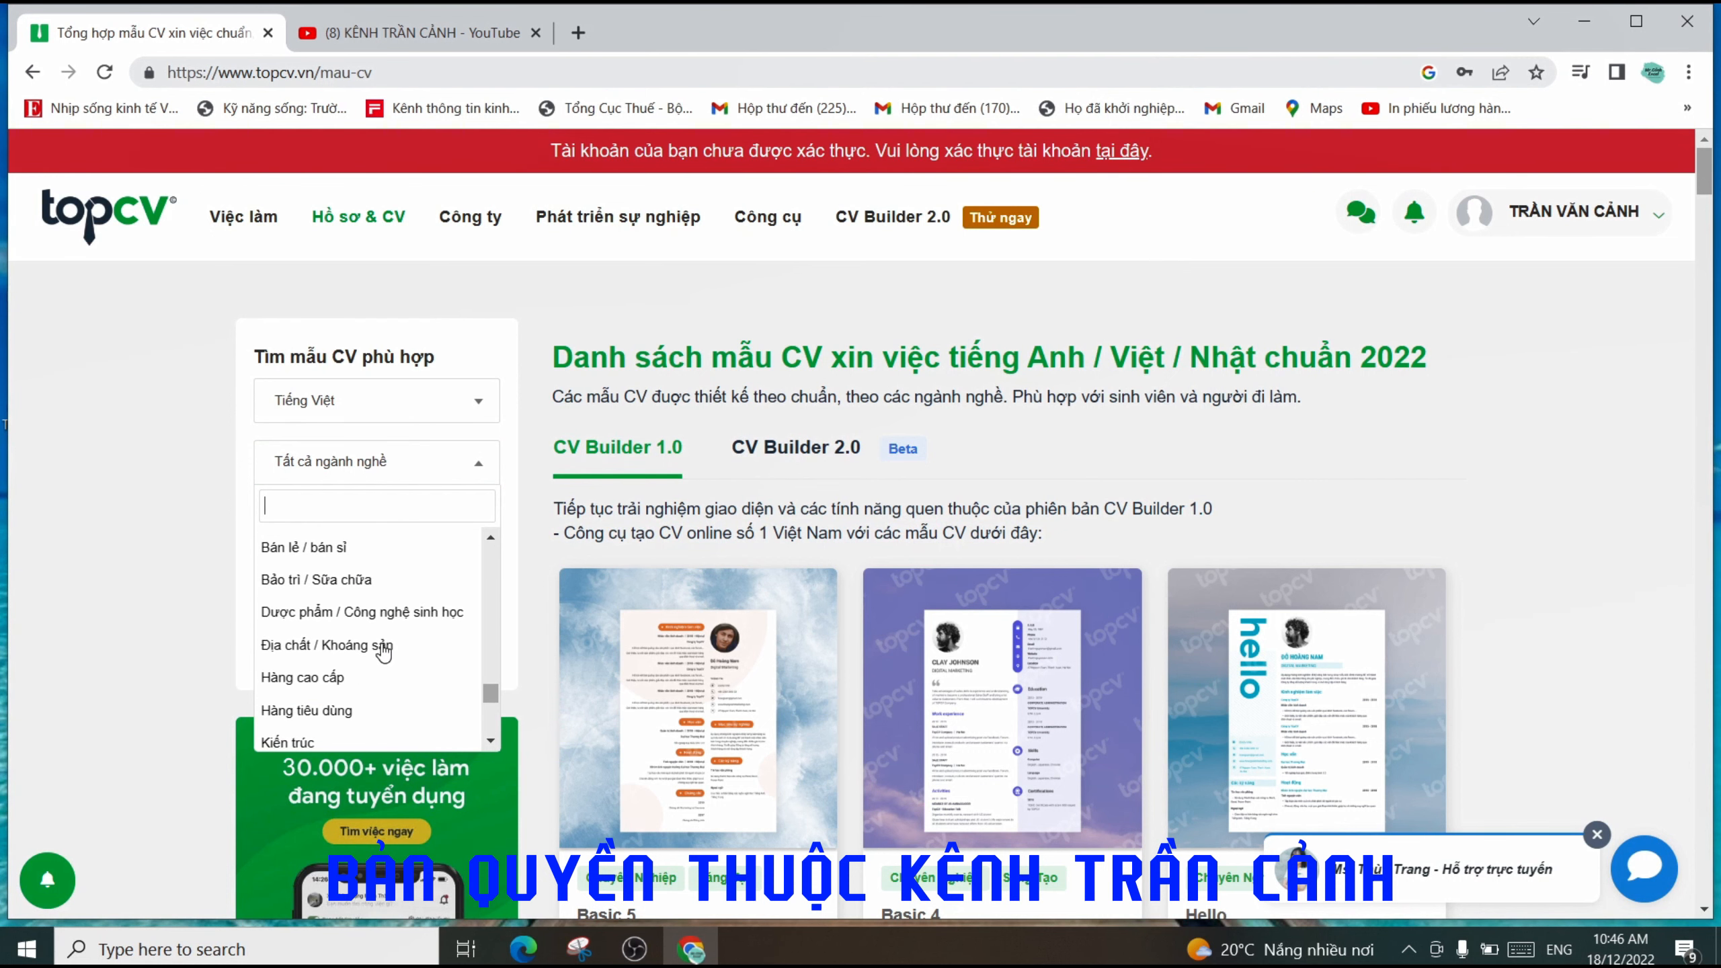
pyautogui.scroll(-6, 386, 649)
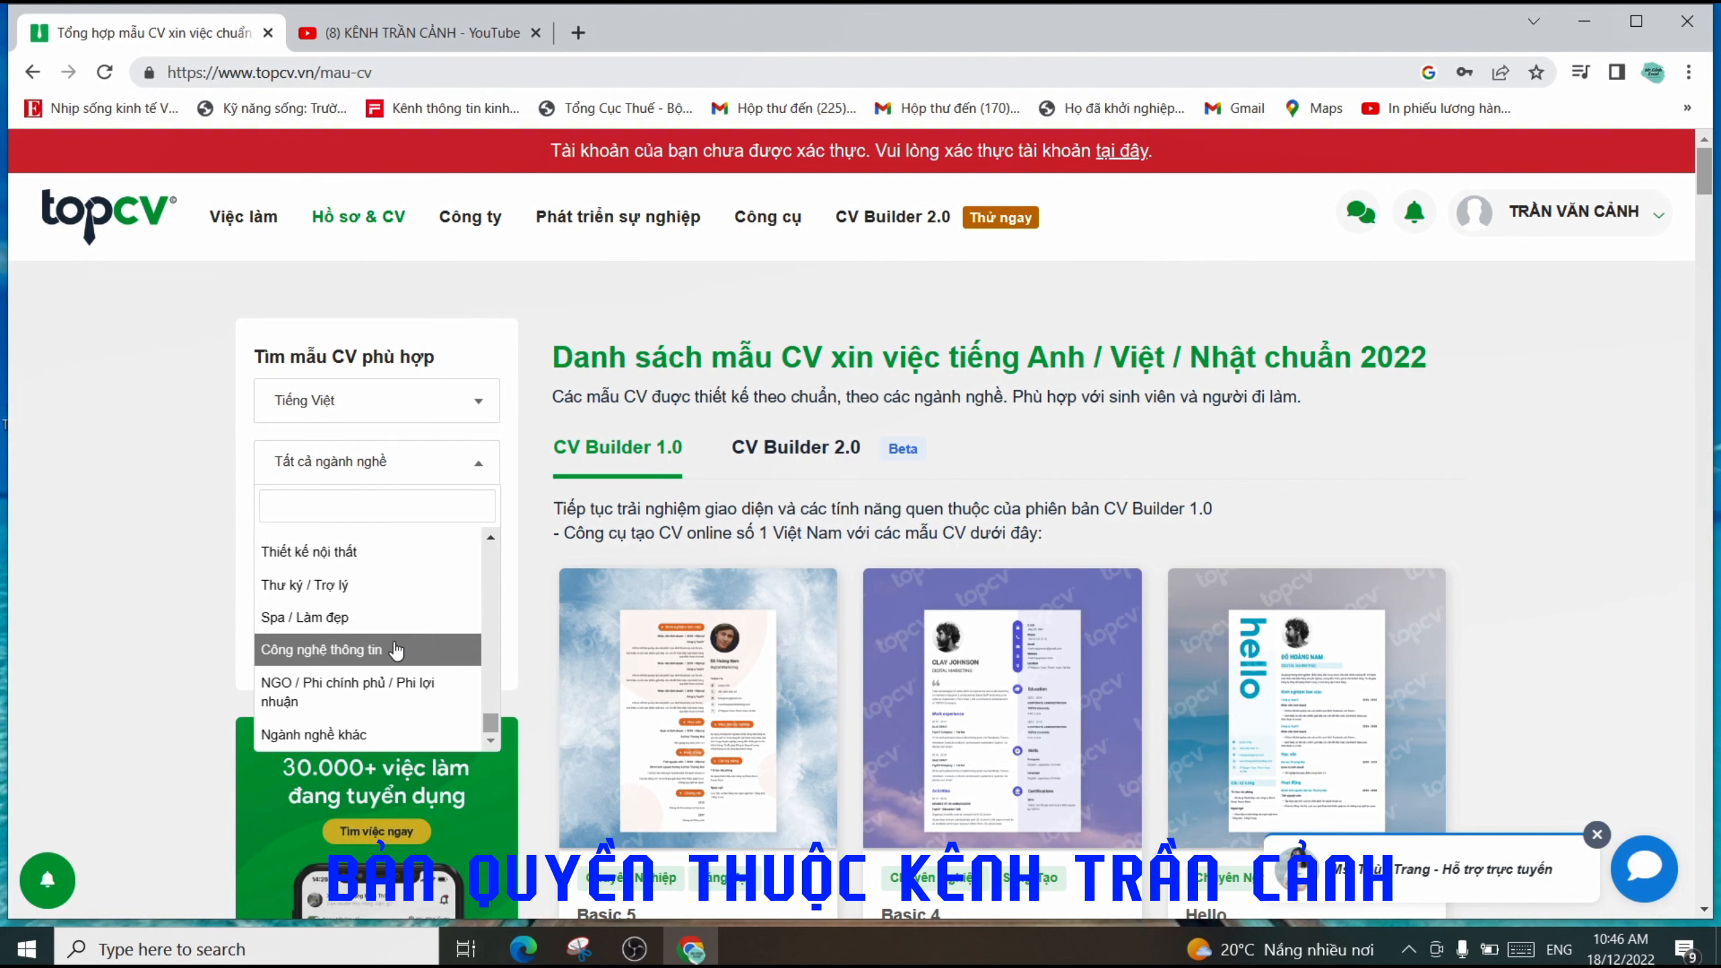
pyautogui.scroll(-3, 396, 650)
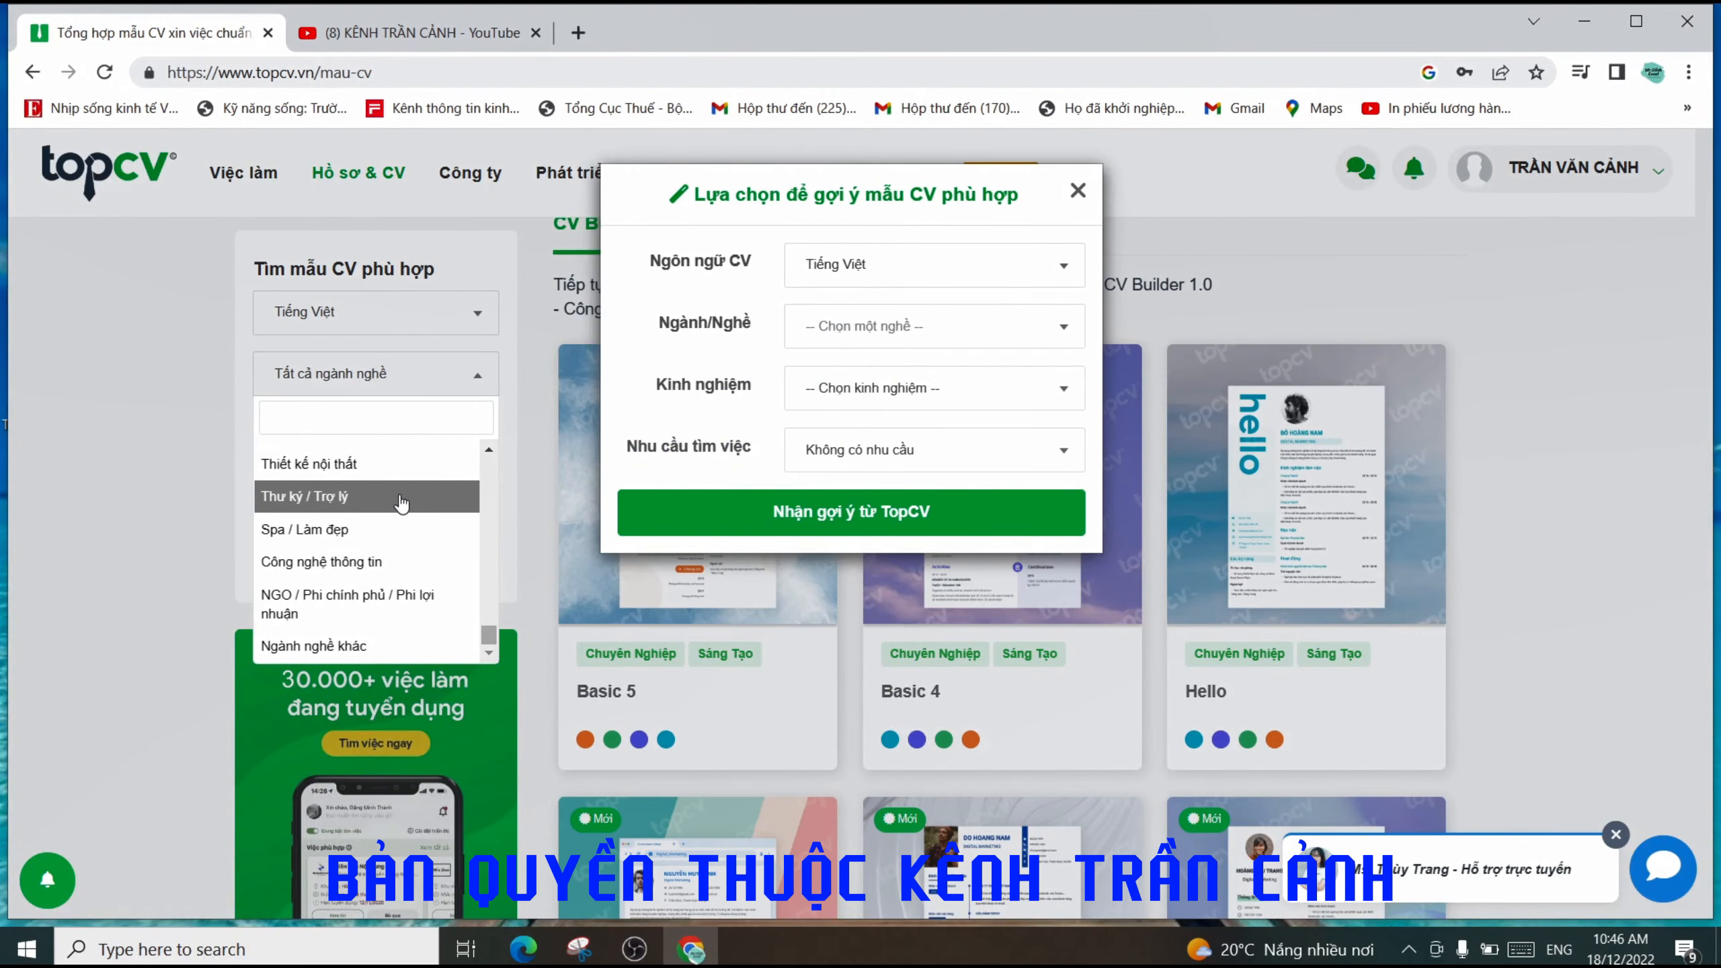
# - Close the suggestion popup and filter templates by 'Hành chính / Văn phòng'
pyautogui.click(1078, 192)
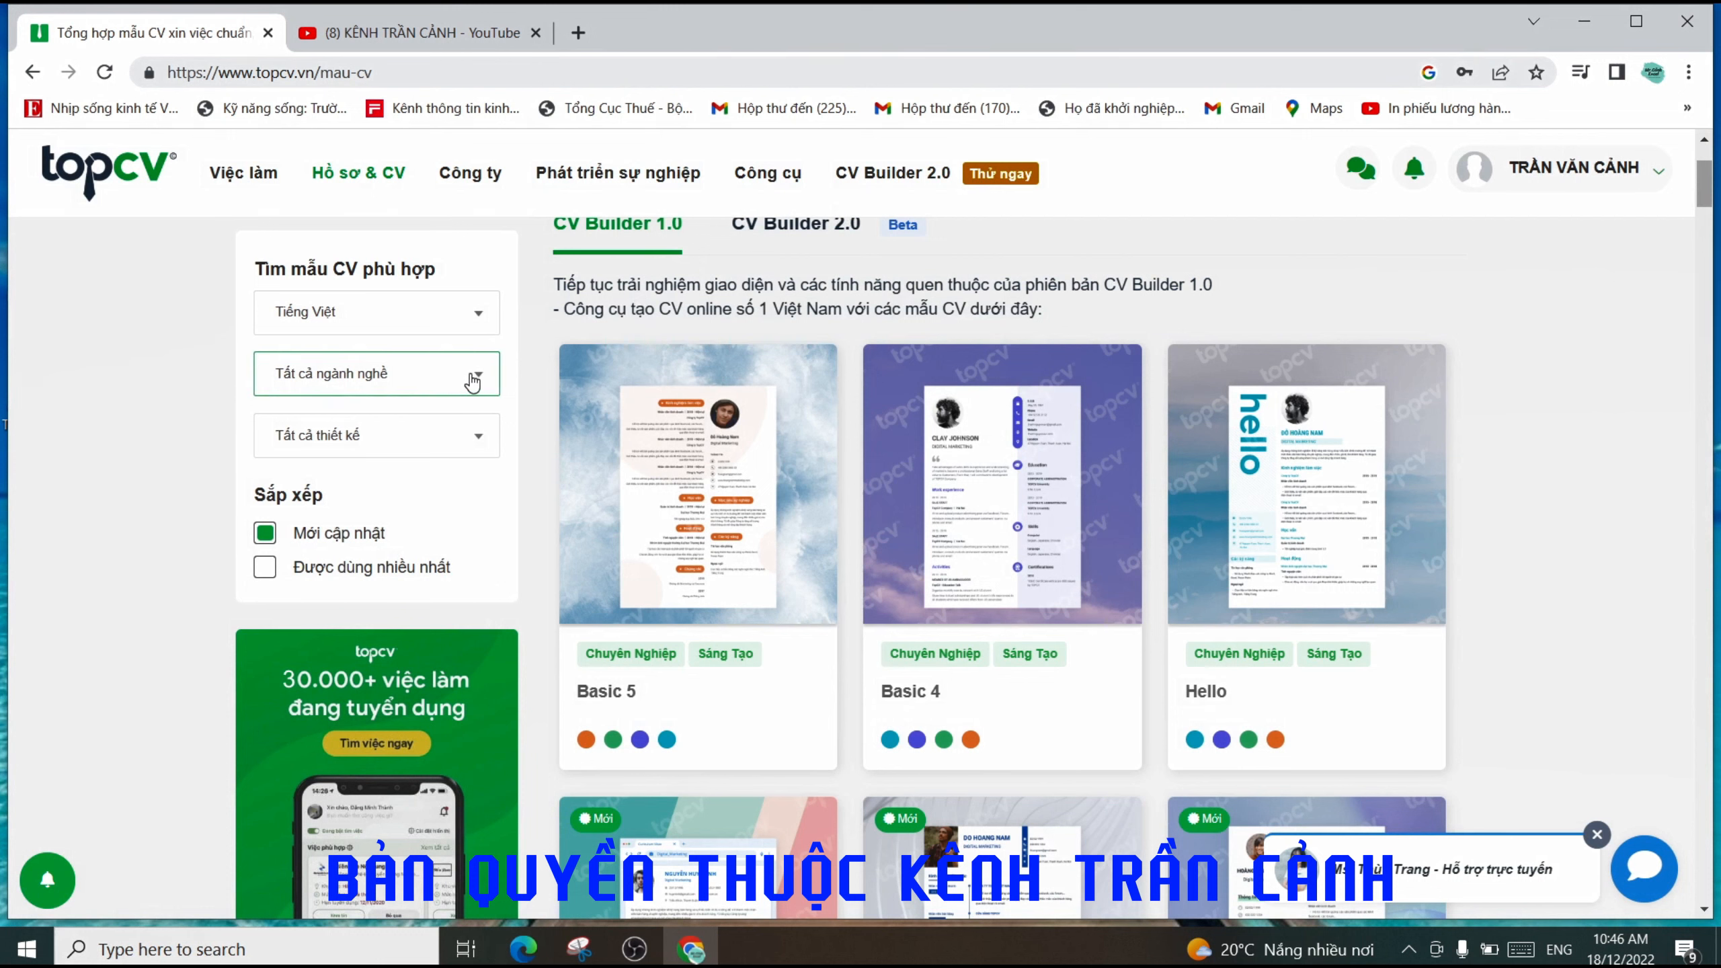
pyautogui.click(477, 375)
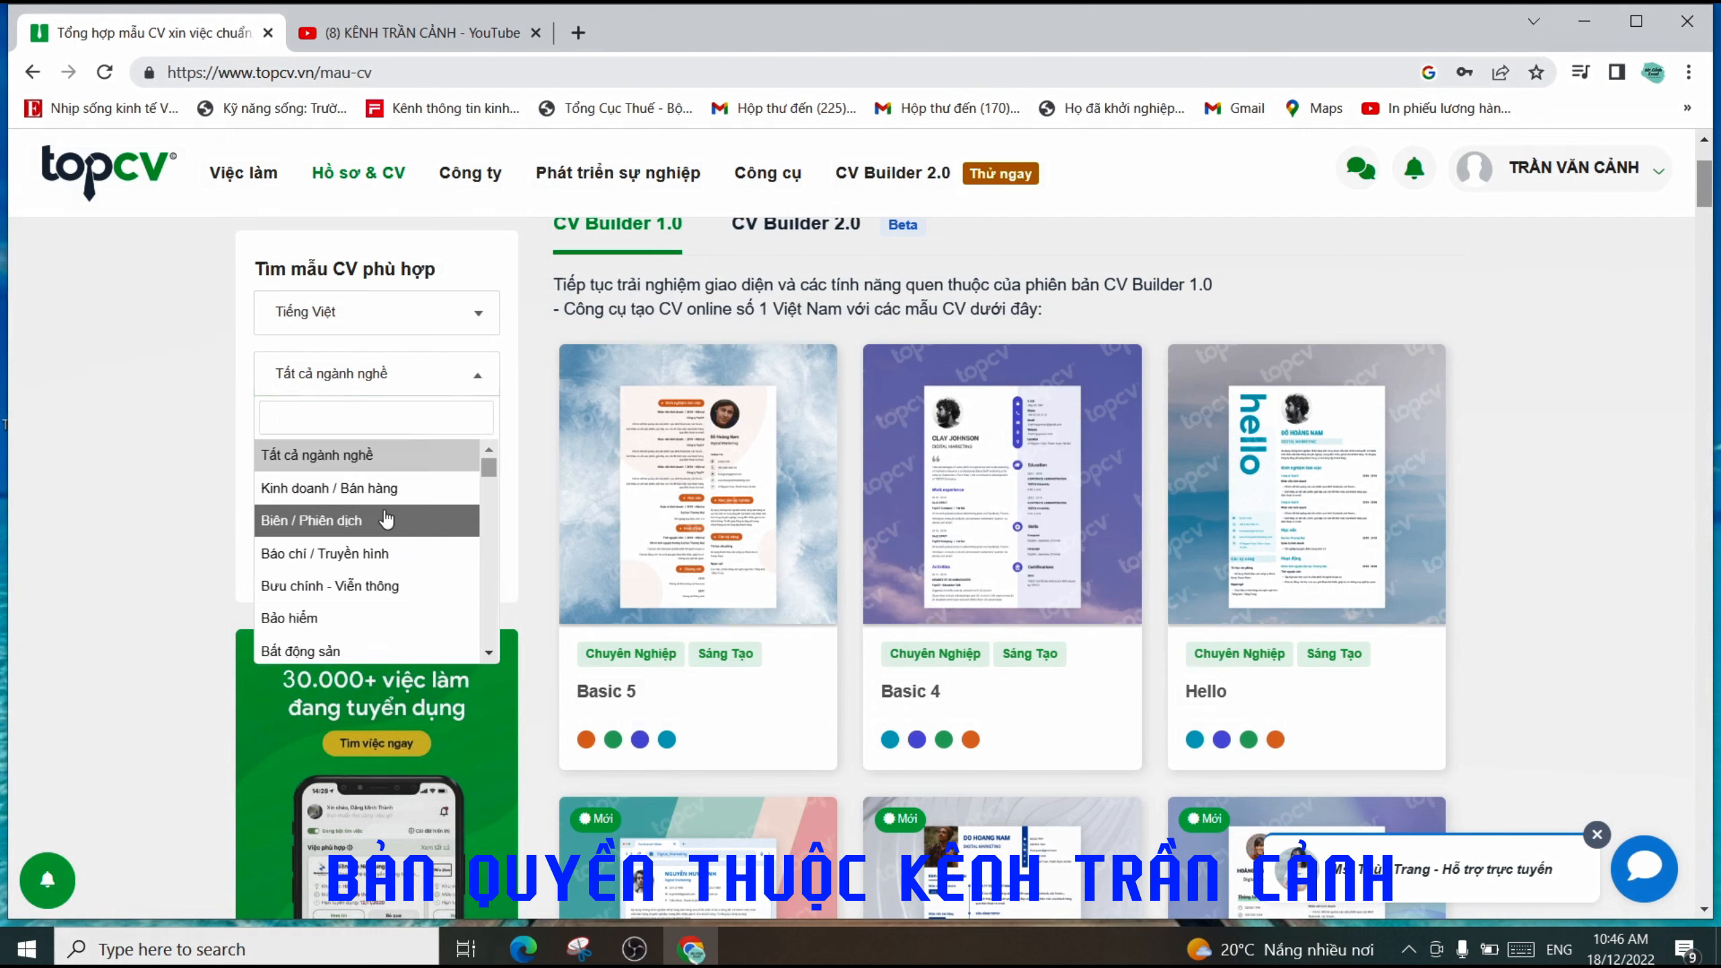
pyautogui.scroll(-4, 366, 518)
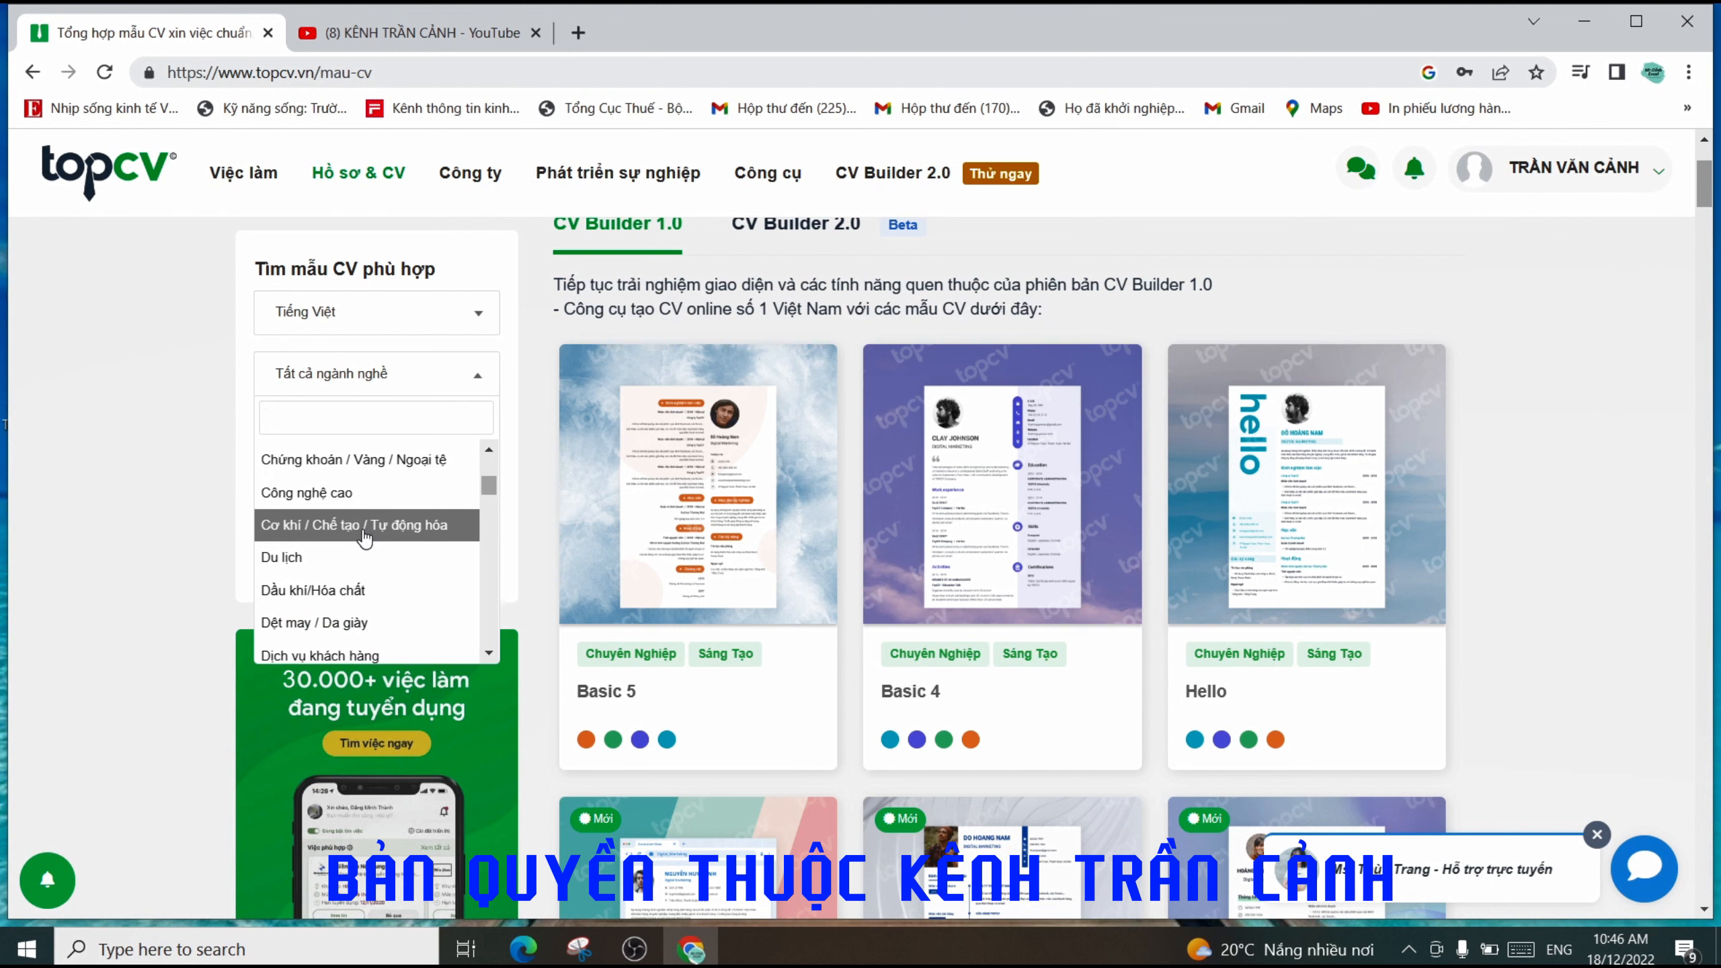
pyautogui.scroll(-2, 366, 530)
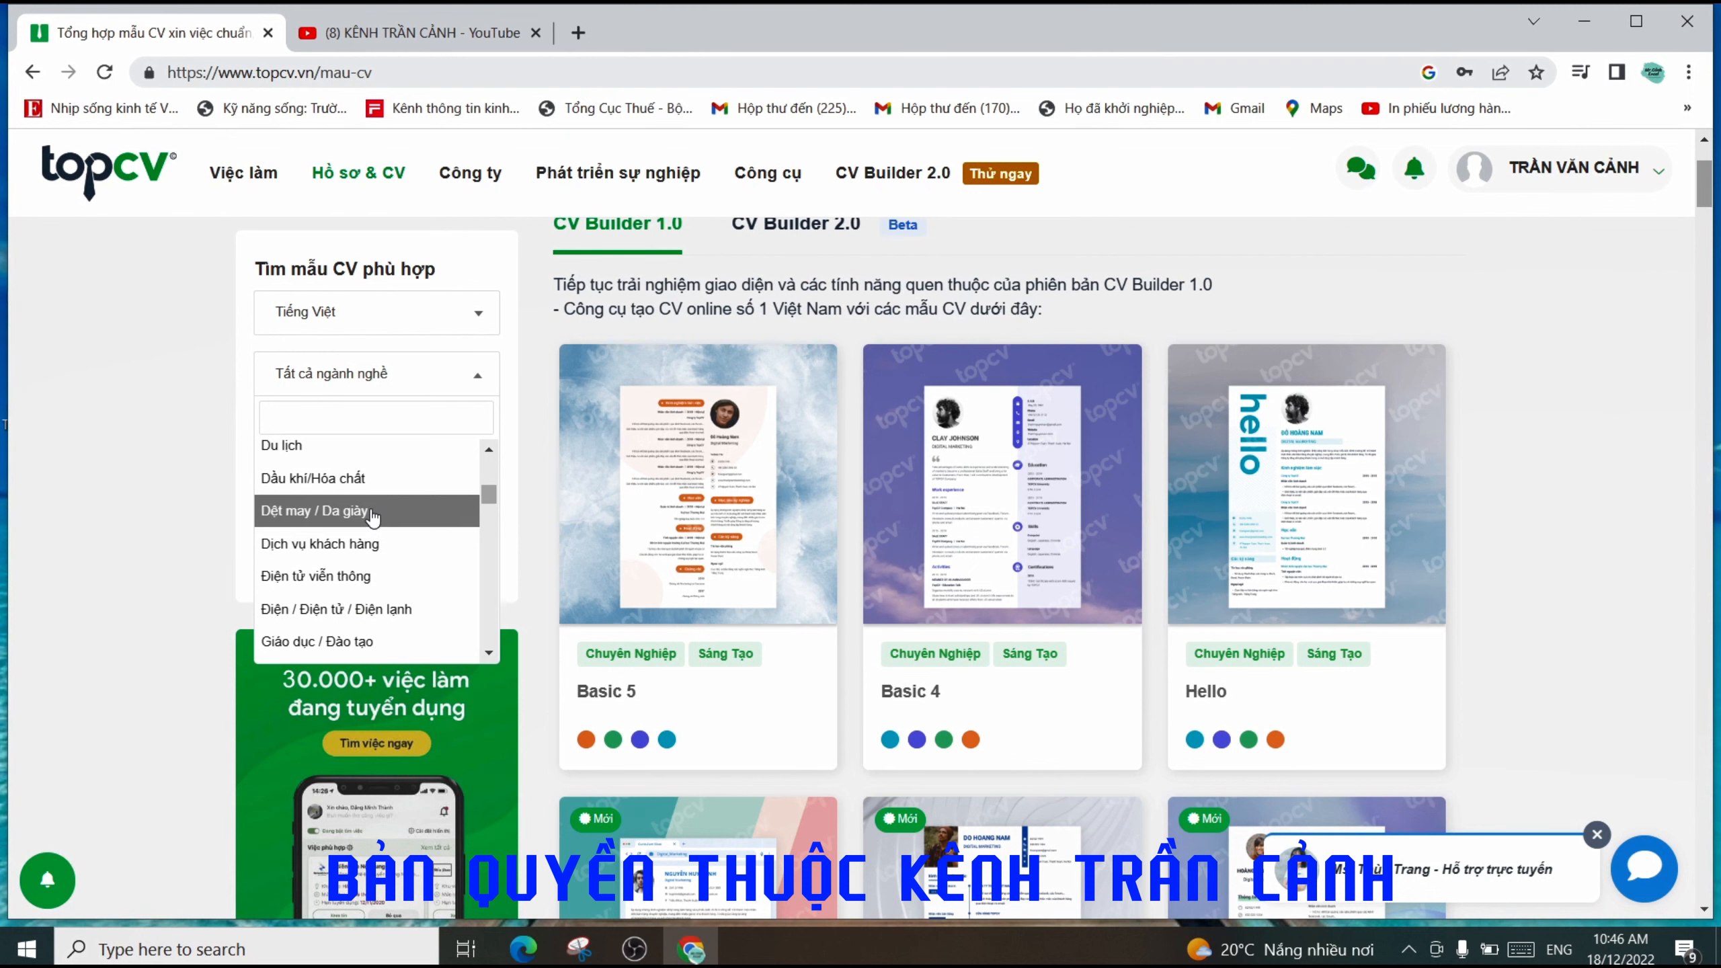
pyautogui.scroll(-5, 371, 518)
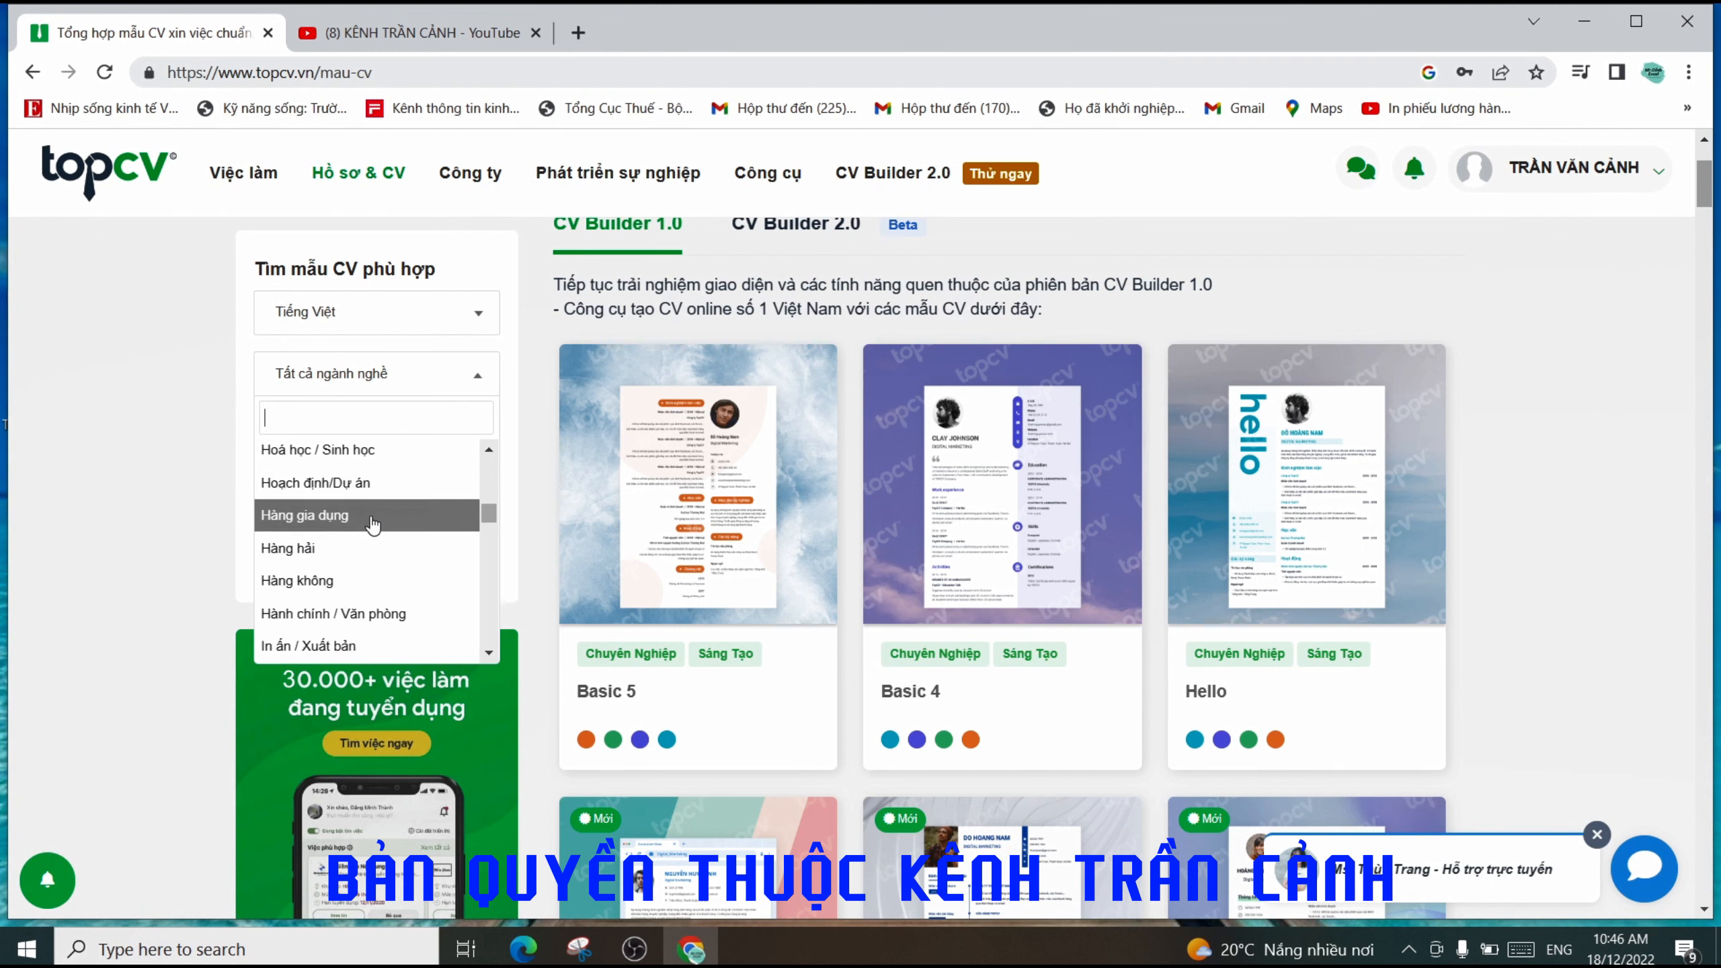
pyautogui.scroll(-2, 373, 524)
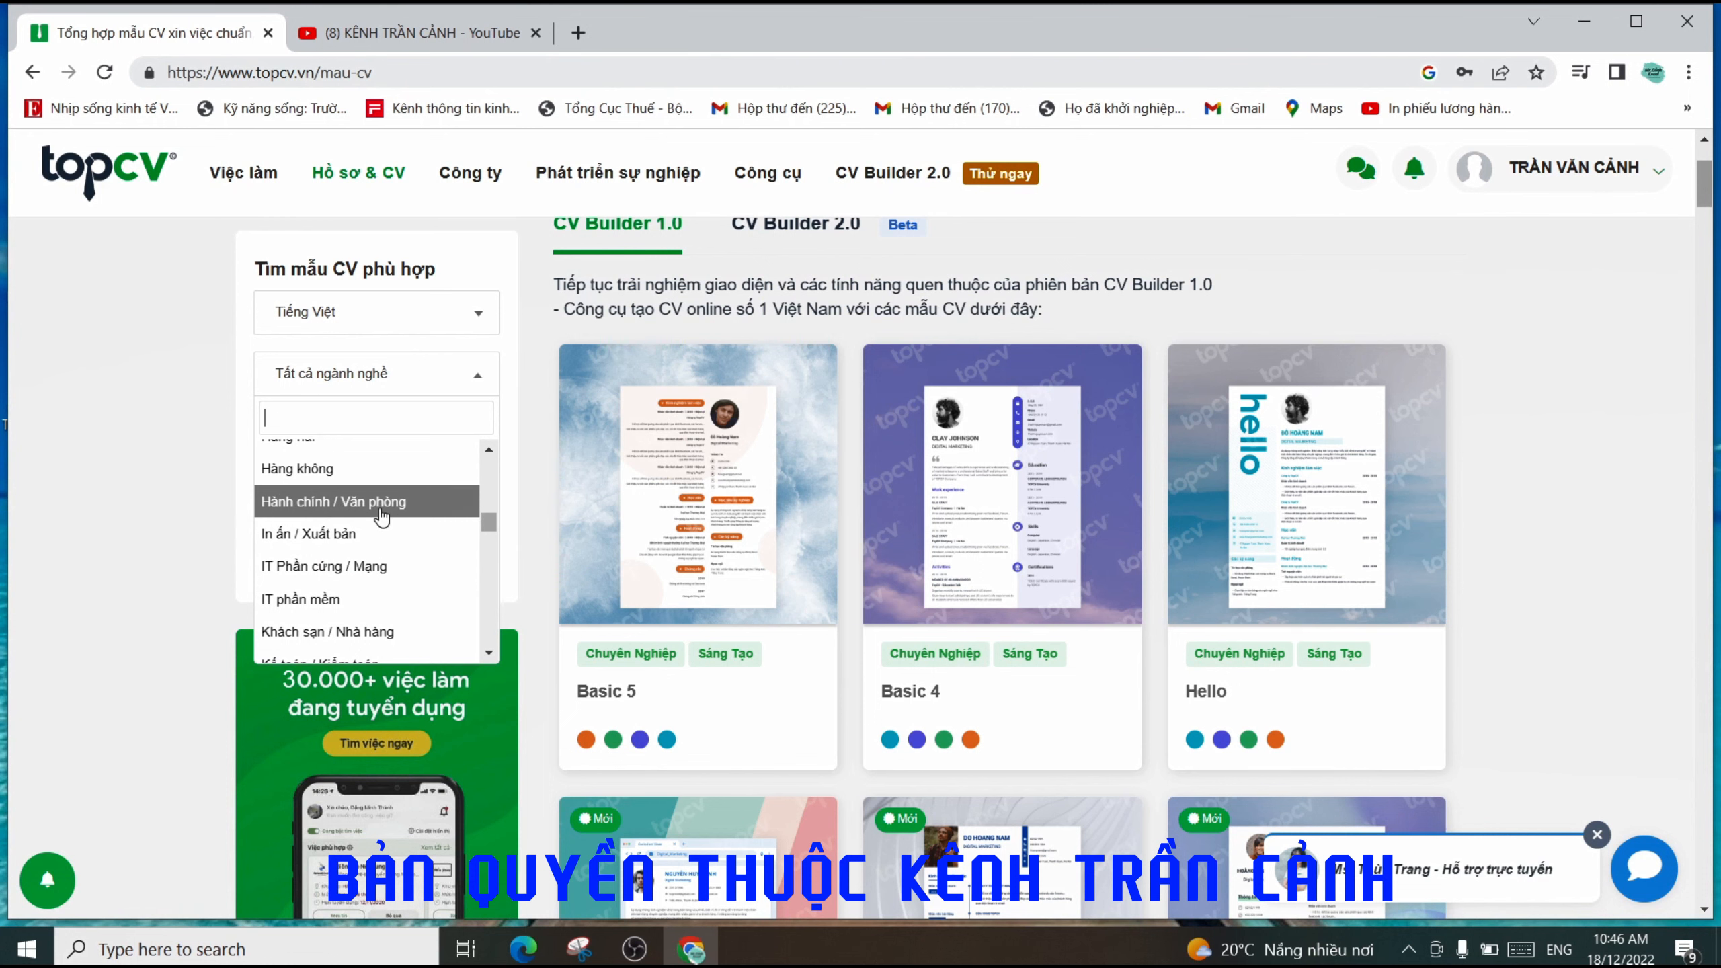
pyautogui.click(382, 515)
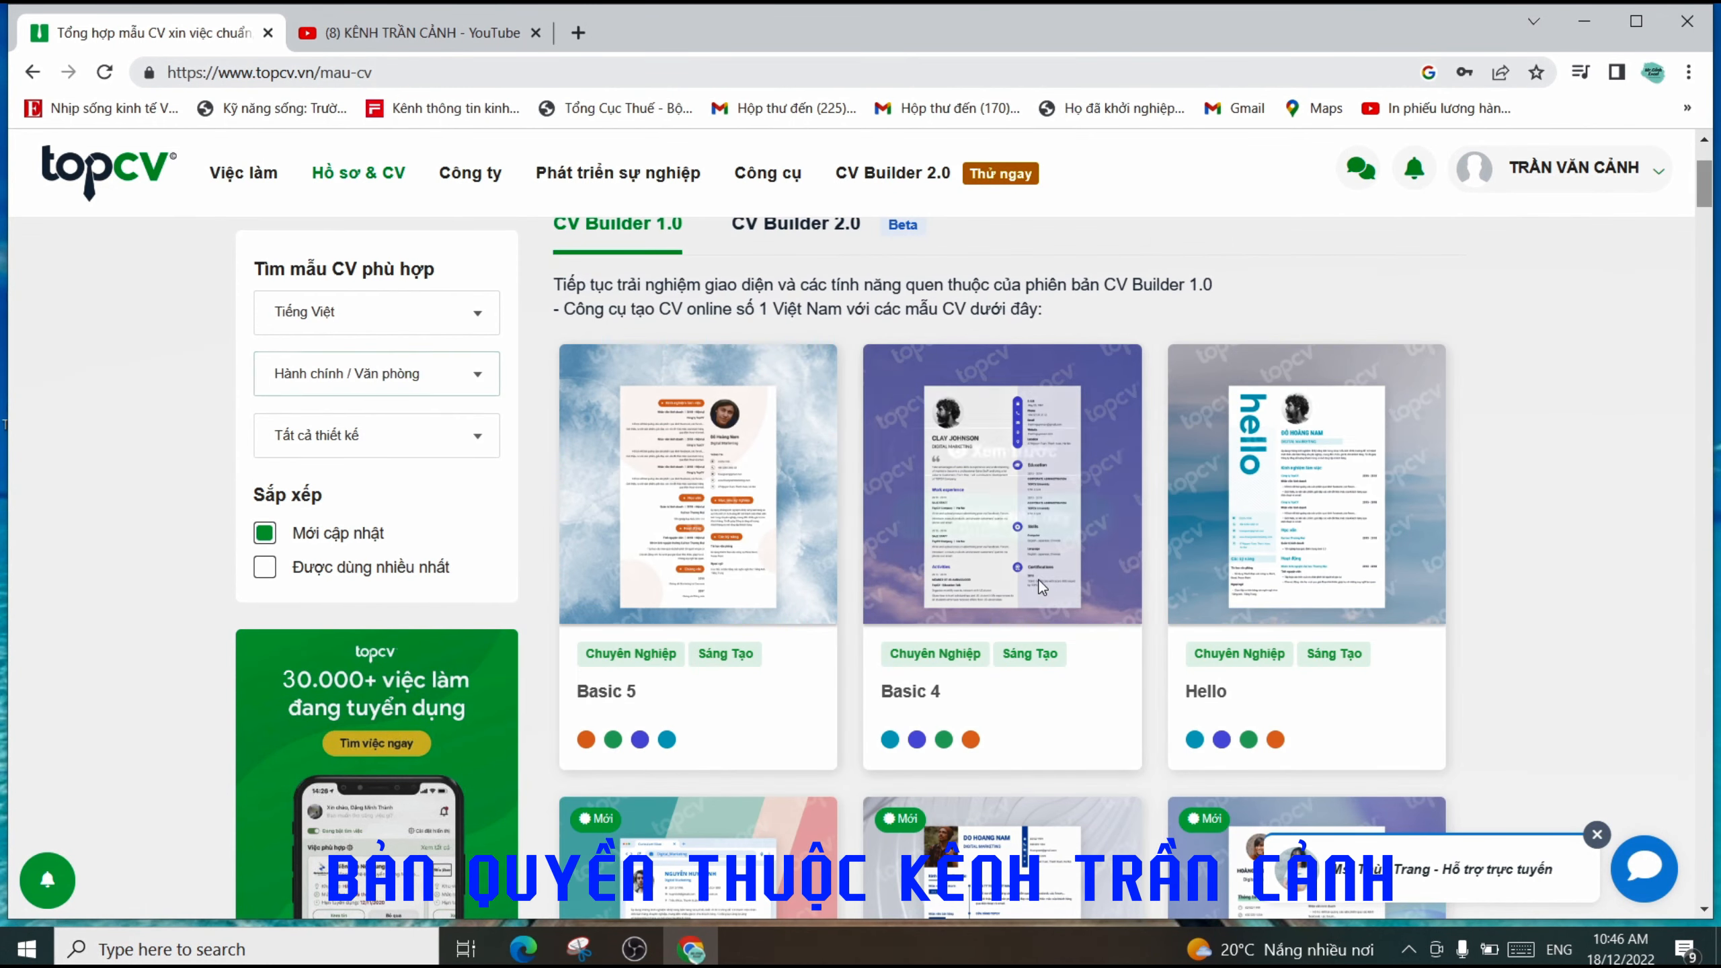
# - Change the industry filter from 'Hành chính / Văn phòng' to 'Nhân sự'
pyautogui.scroll(-5, 946, 511)
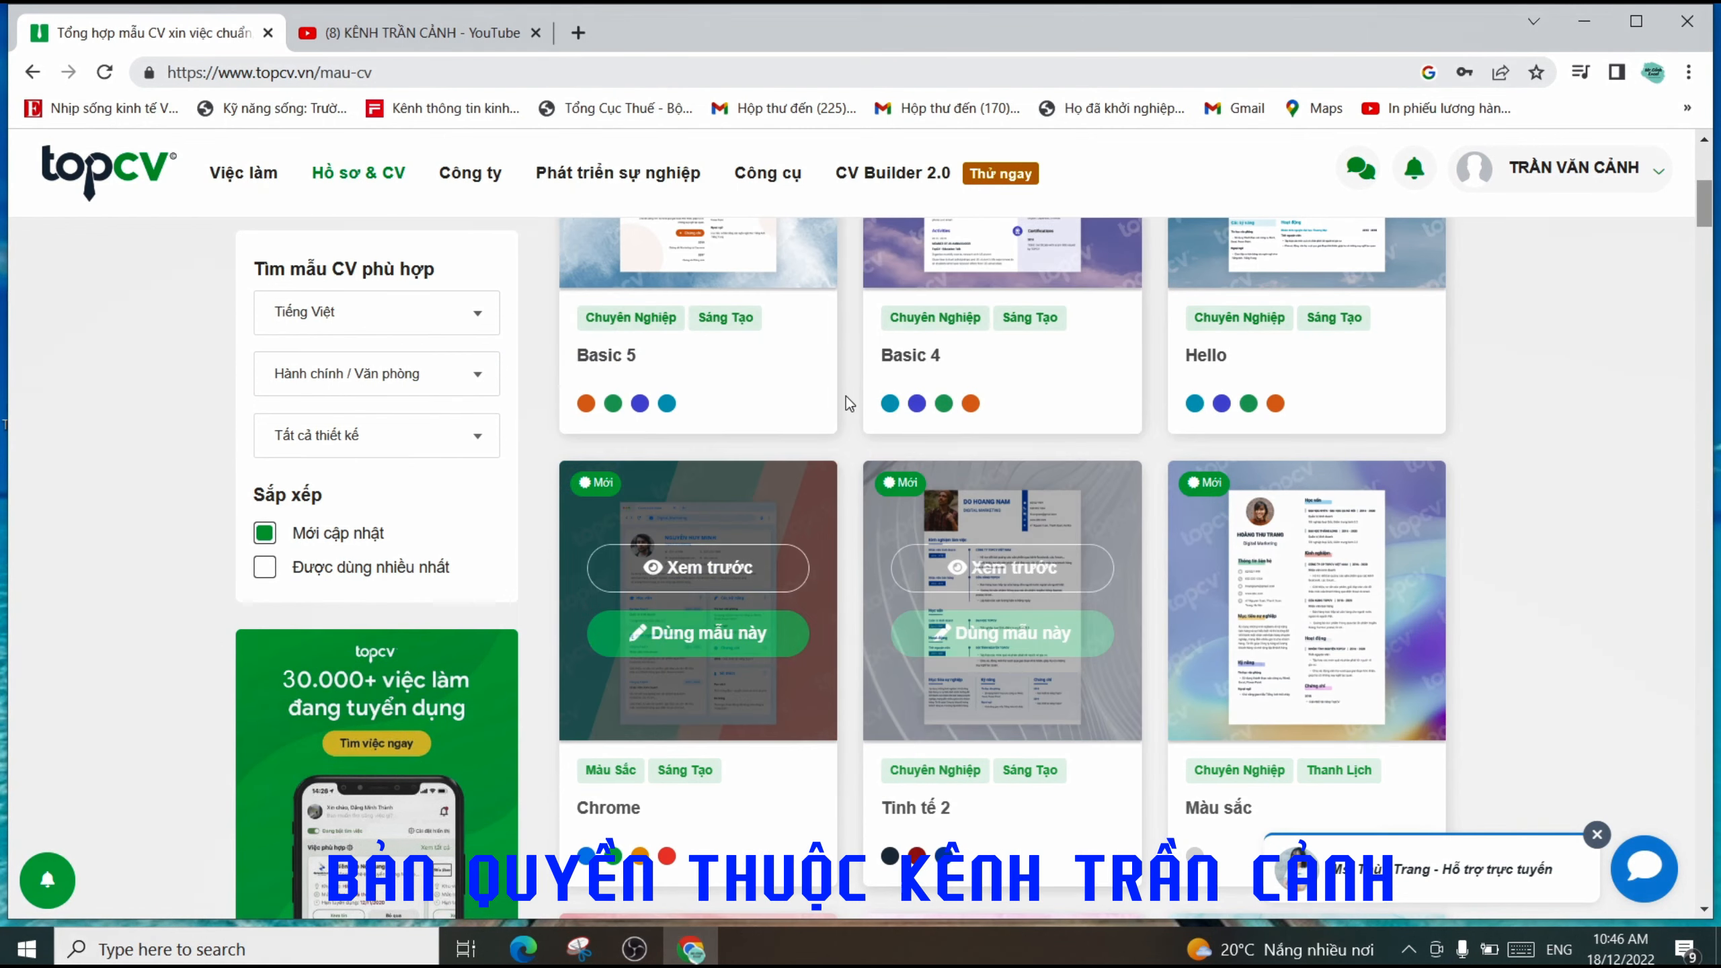
pyautogui.scroll(-12, 986, 351)
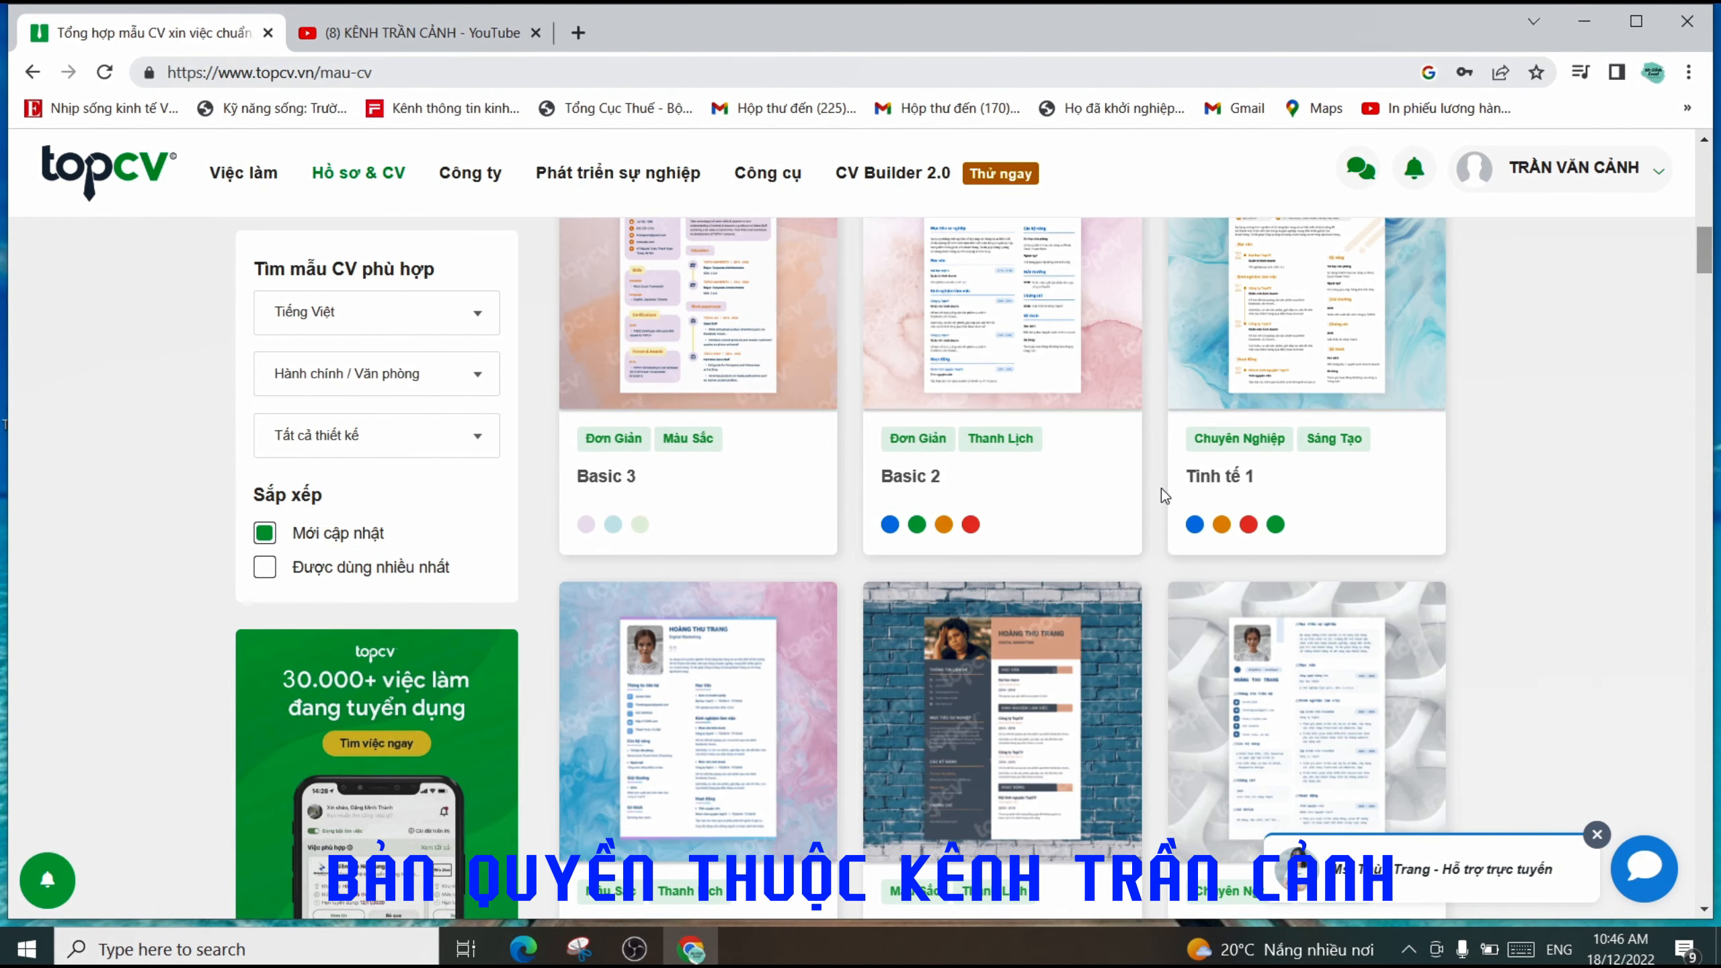
pyautogui.scroll(15, 1016, 495)
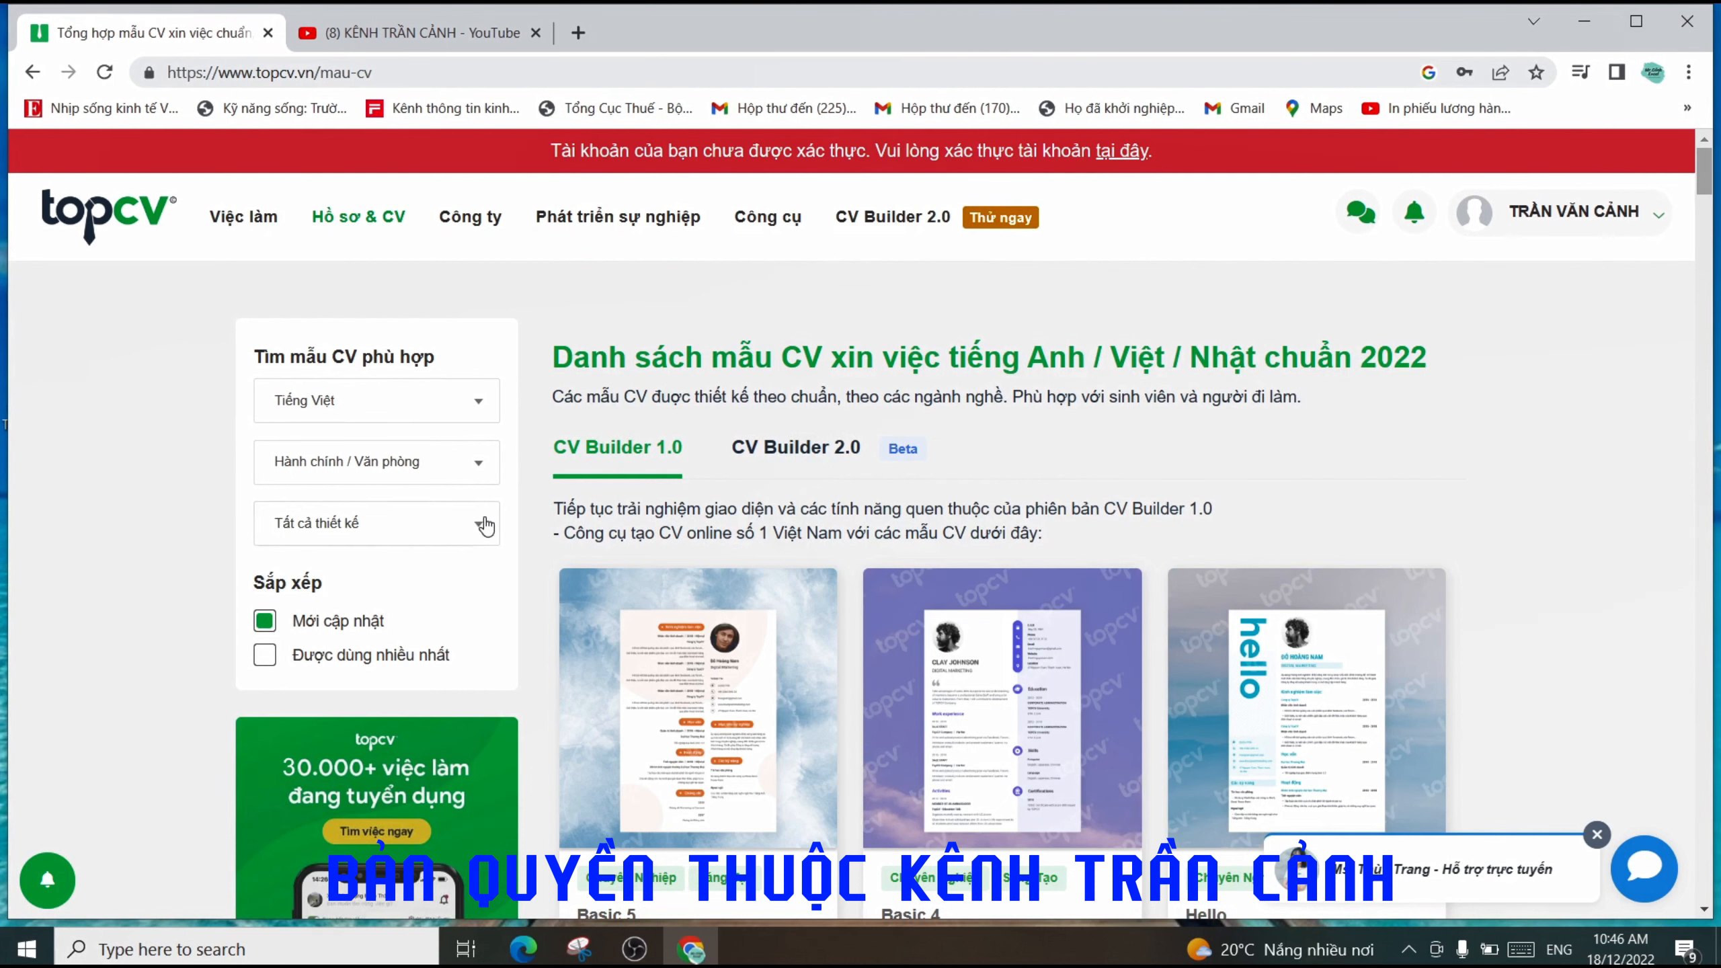
pyautogui.click(482, 477)
pyautogui.scroll(-5, 407, 583)
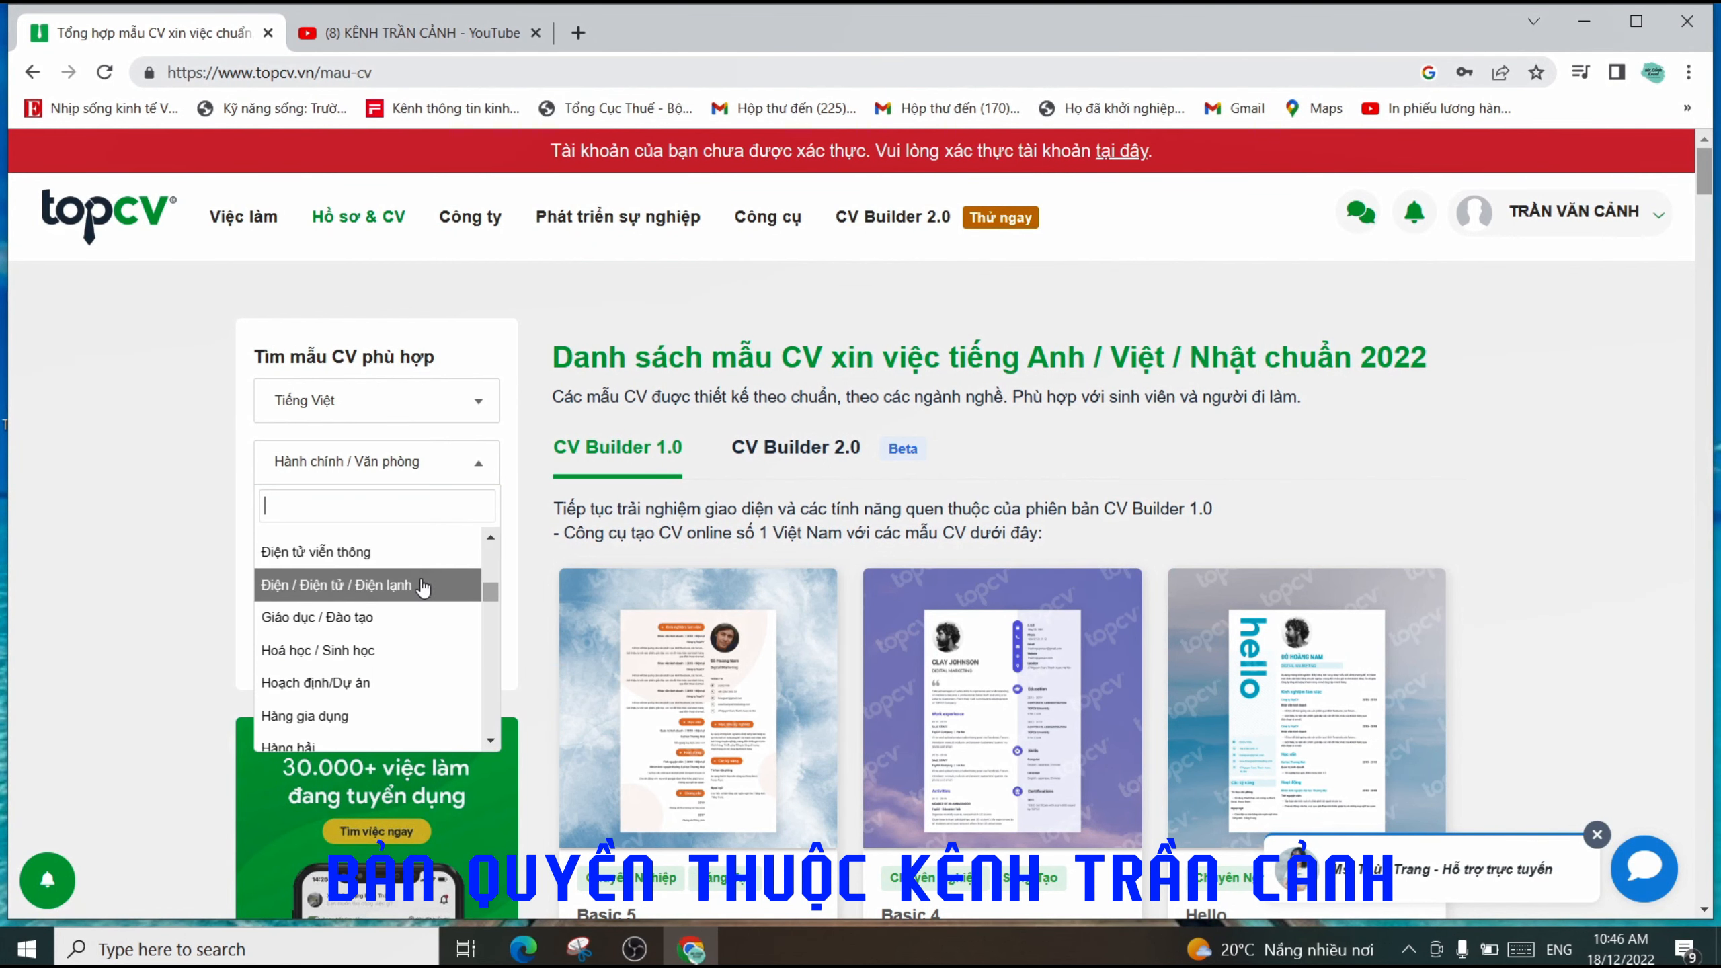
pyautogui.scroll(-5, 425, 611)
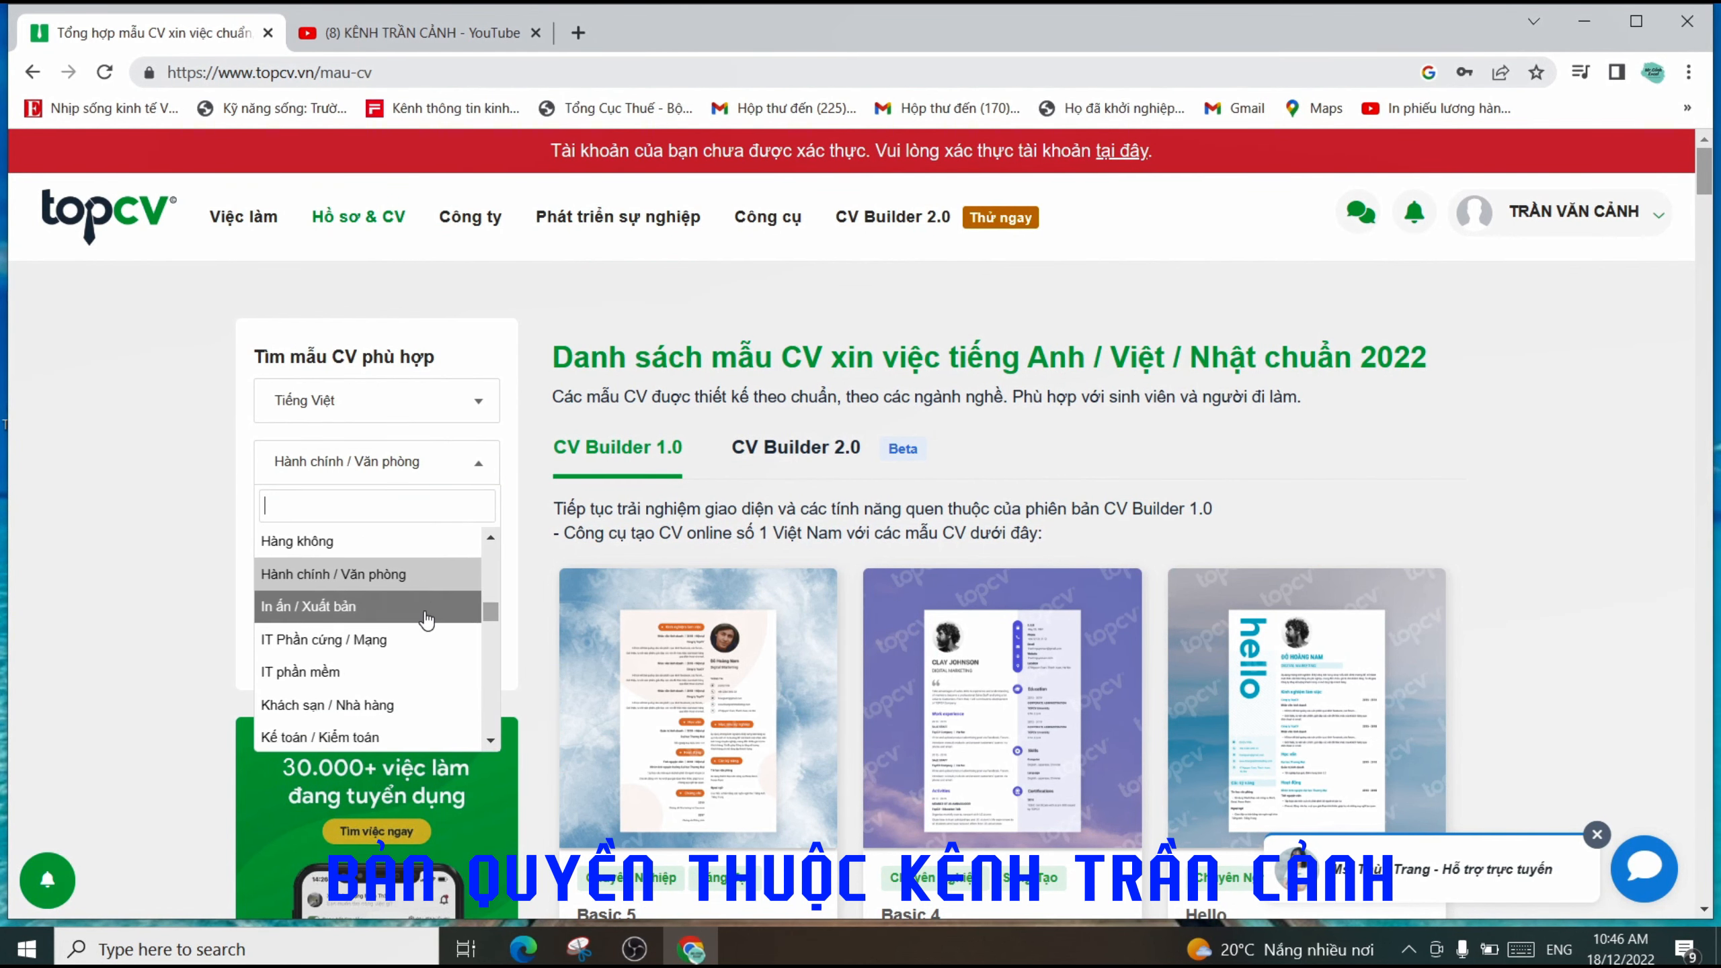
pyautogui.scroll(-4, 426, 618)
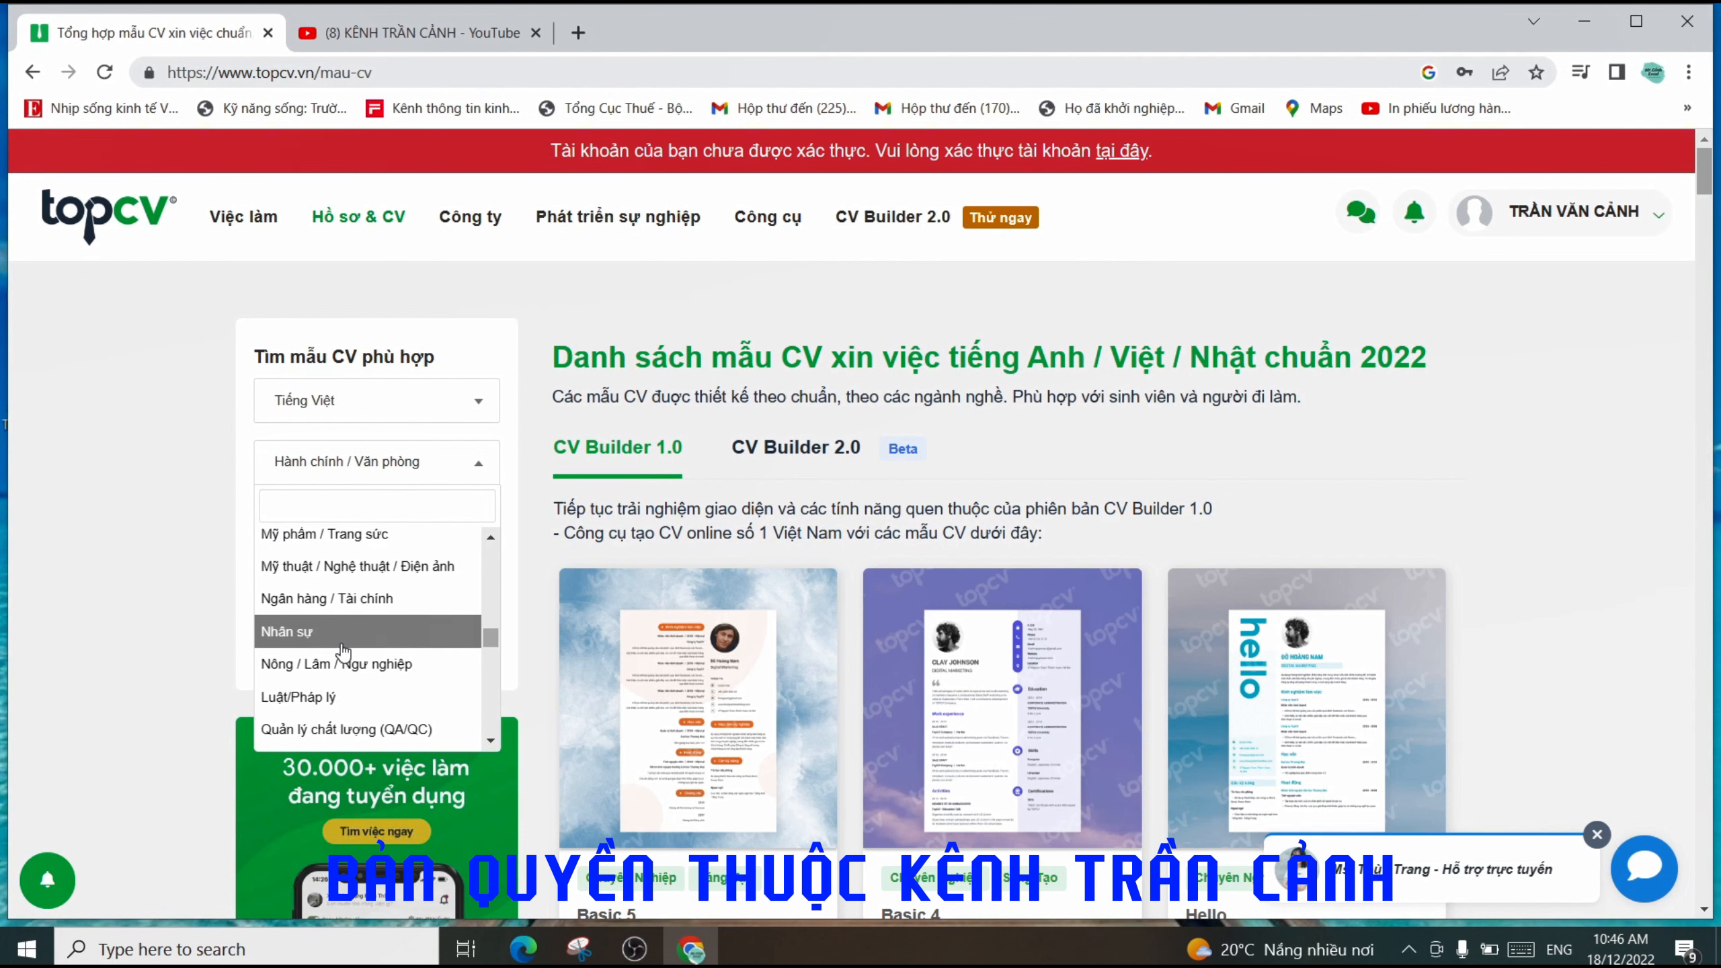
pyautogui.click(352, 638)
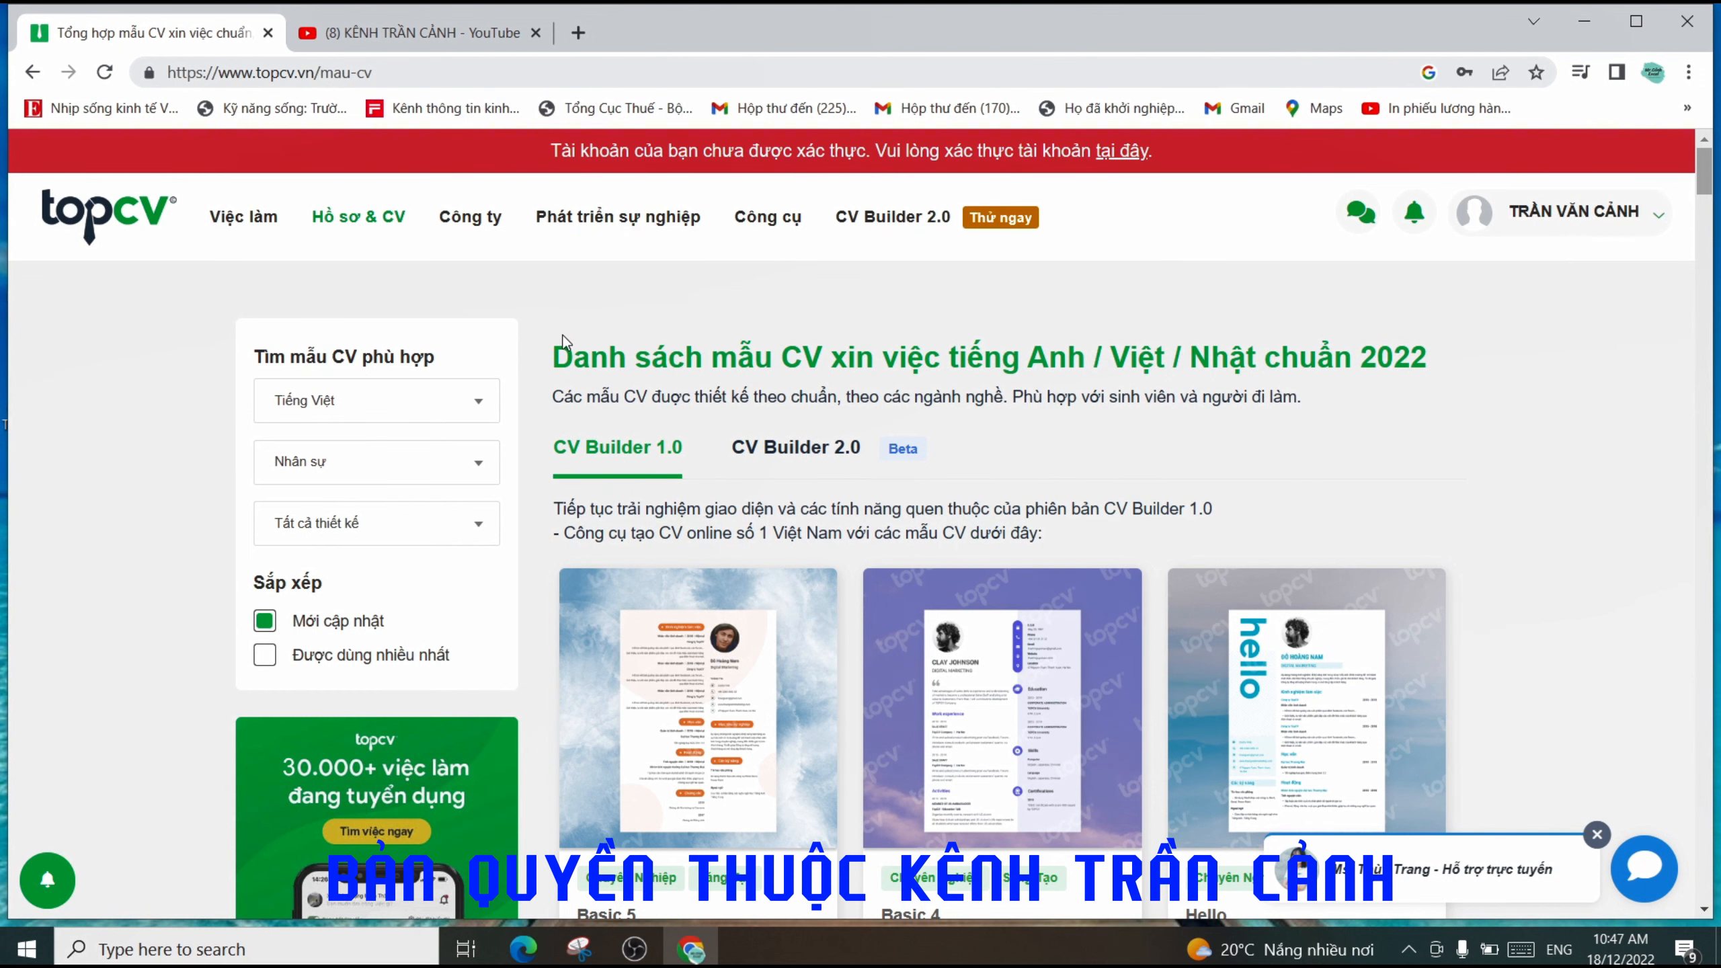
pyautogui.scroll(-2, 563, 339)
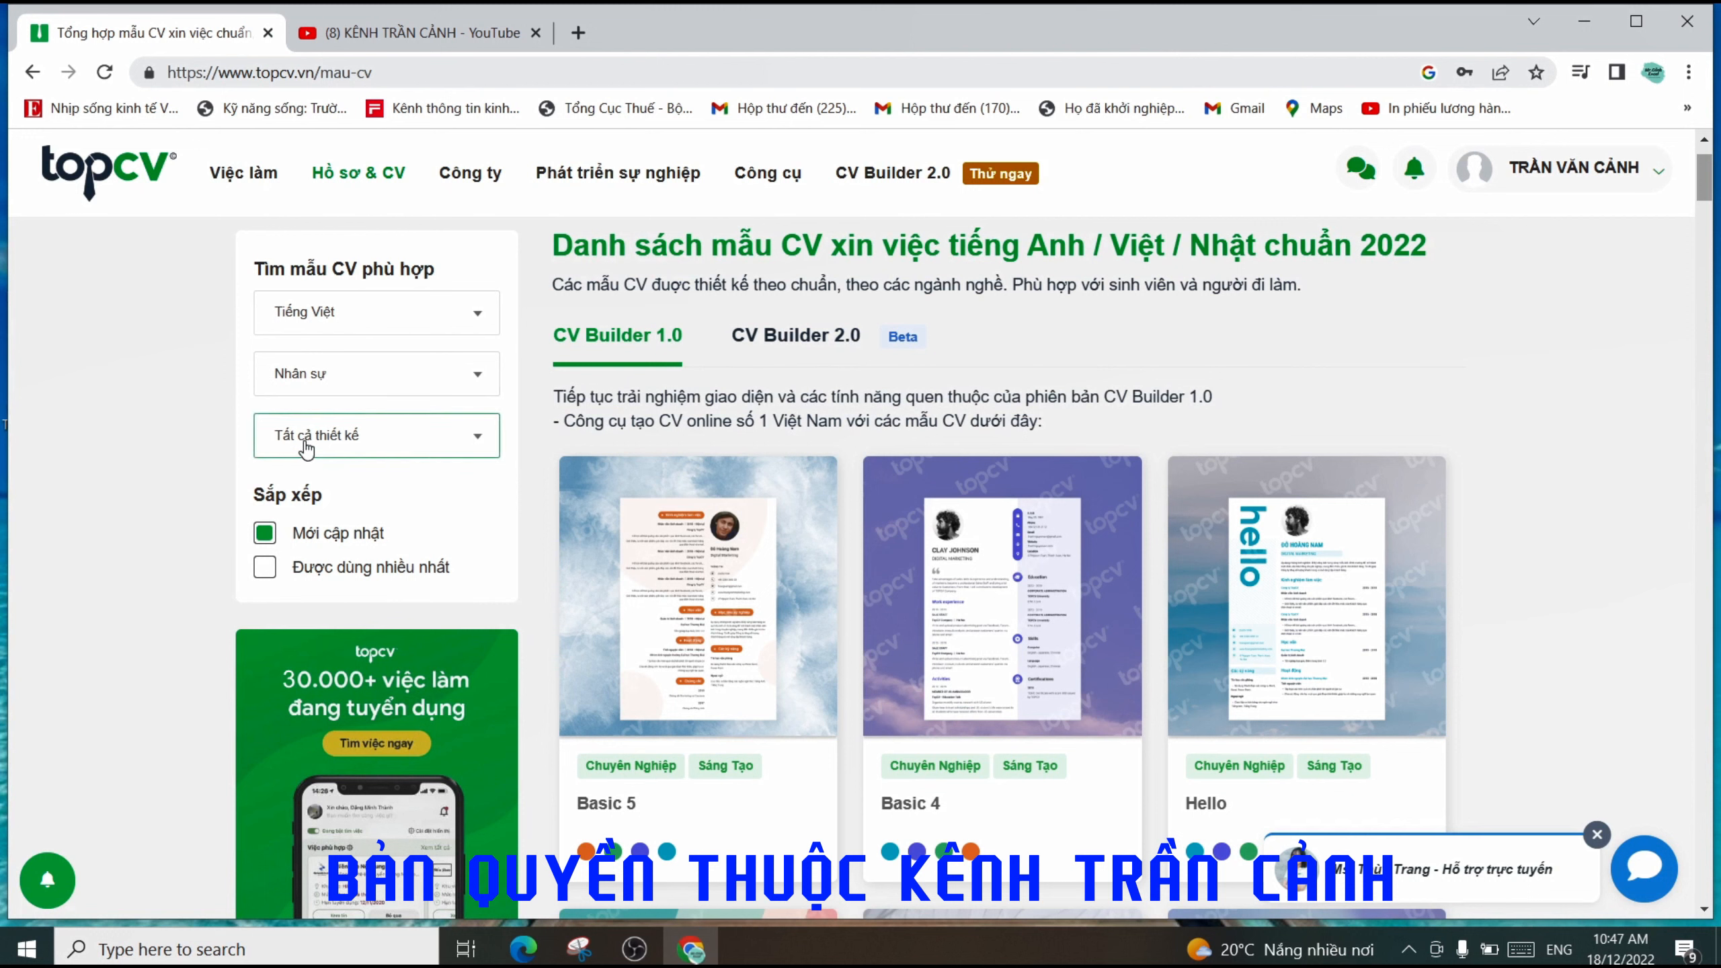
# - Keep 'Tất cả thiết kế' in the design filter and choose 'Dùng mẫu này' on Basic 4
pyautogui.click(460, 446)
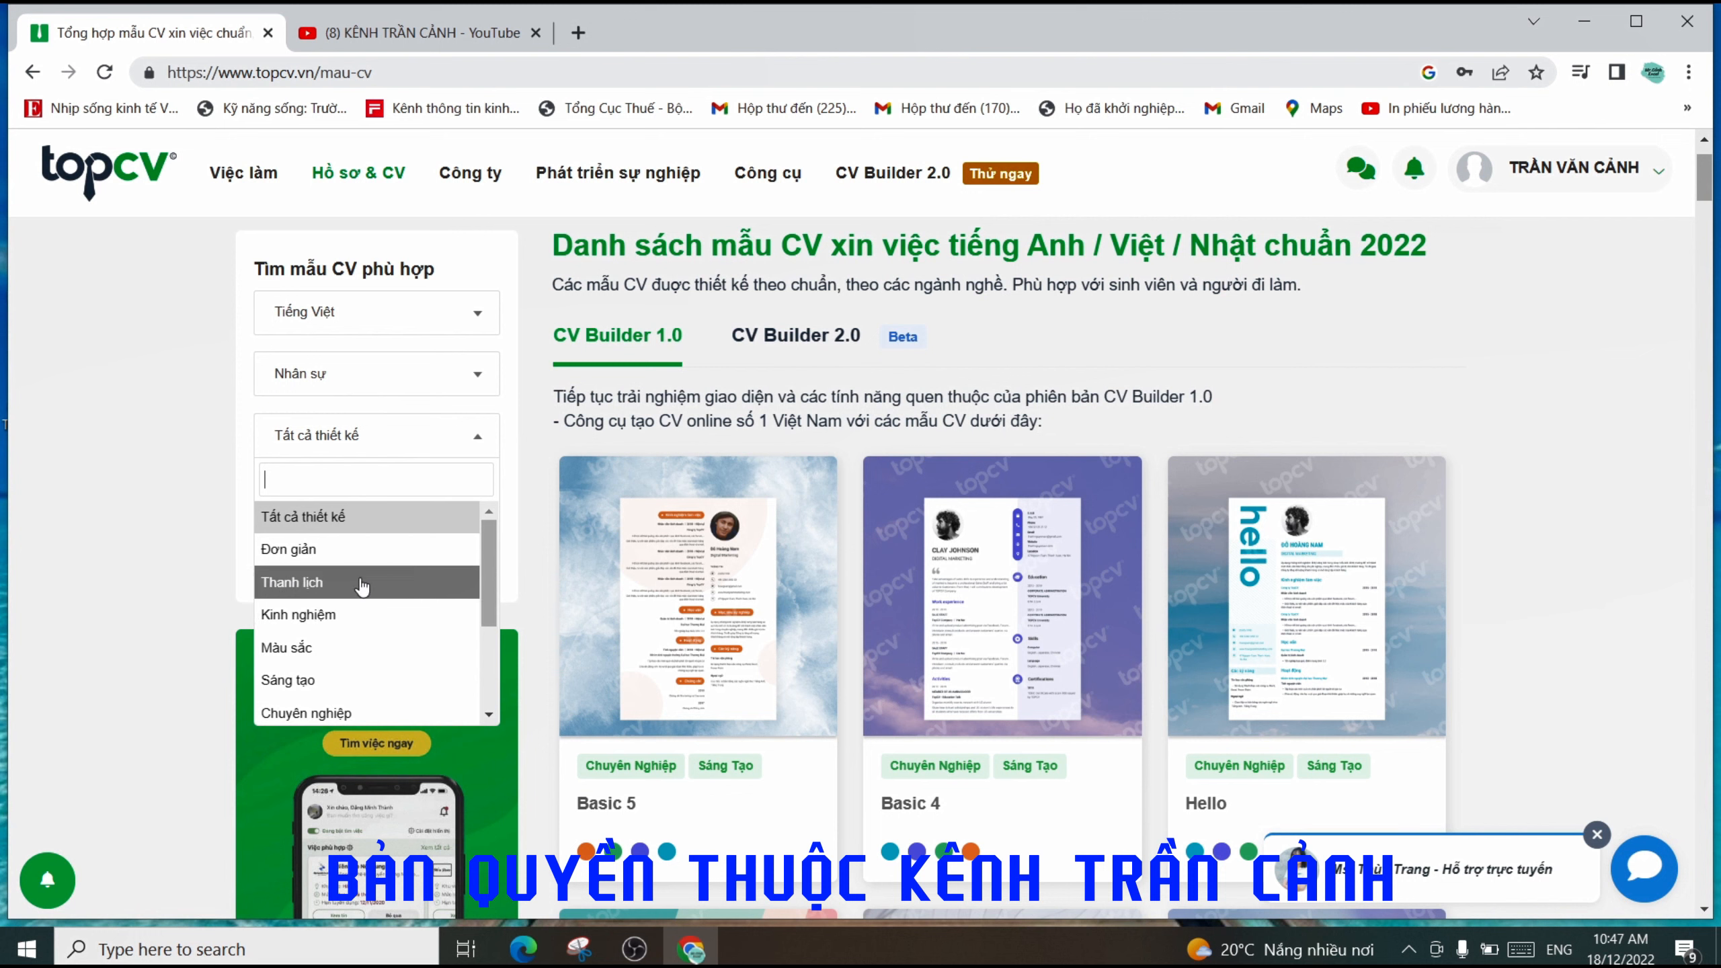
pyautogui.click(319, 517)
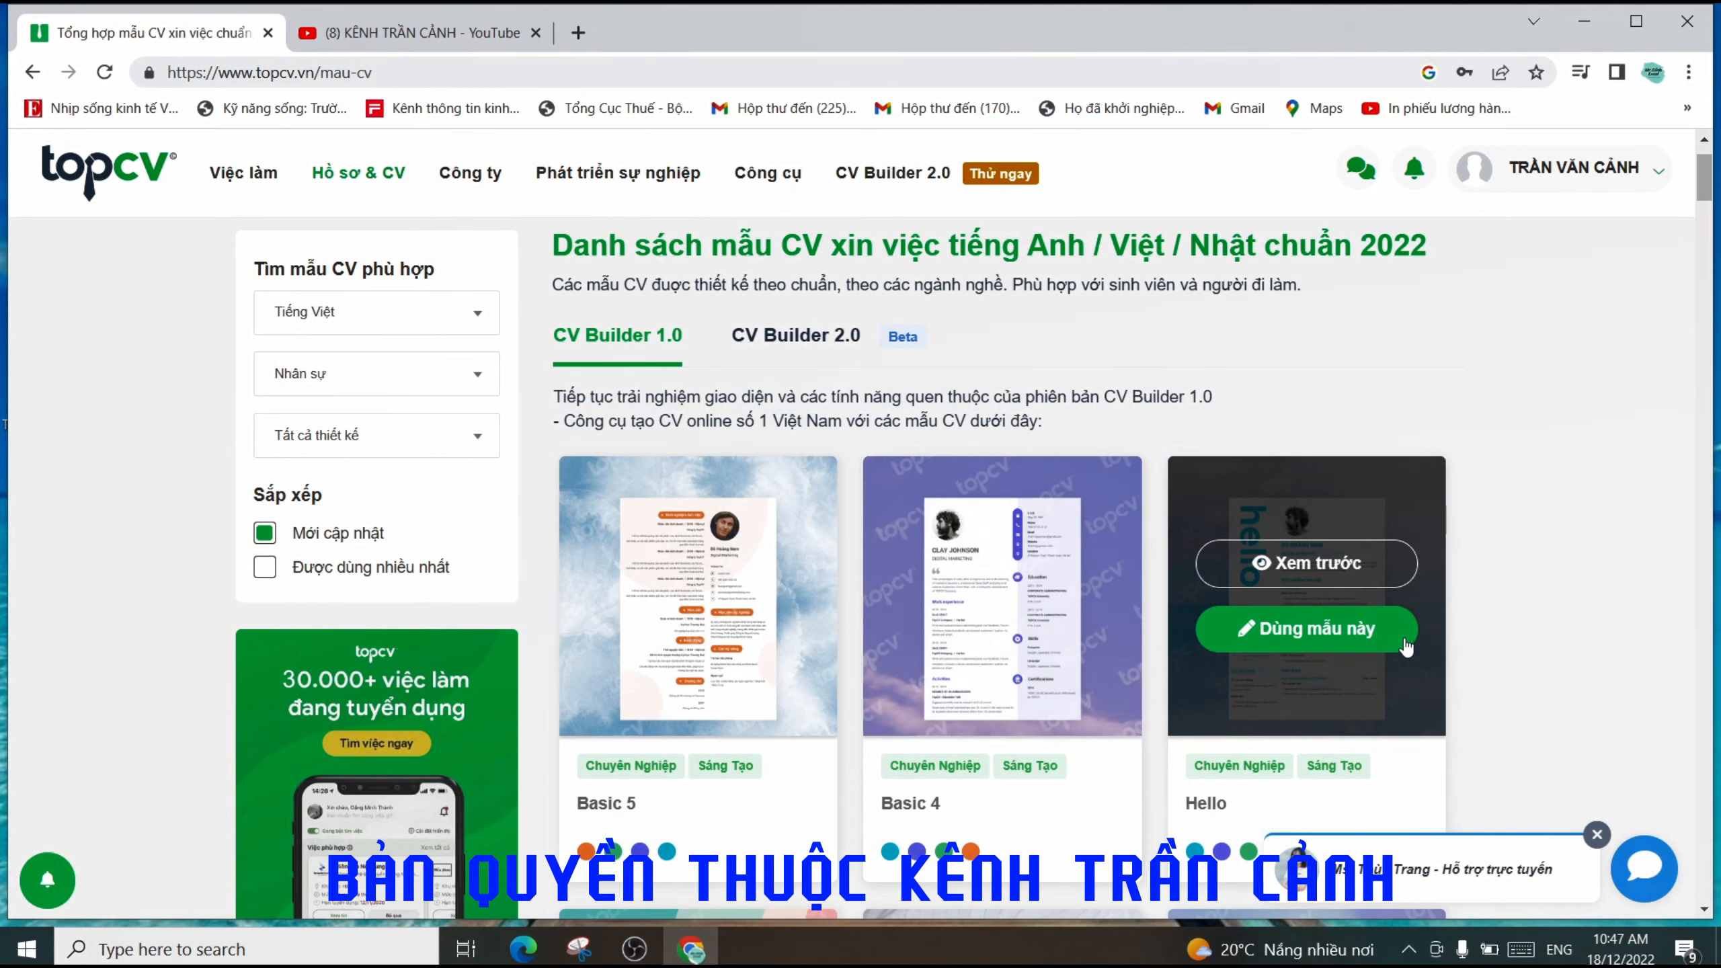
pyautogui.scroll(-3, 1421, 633)
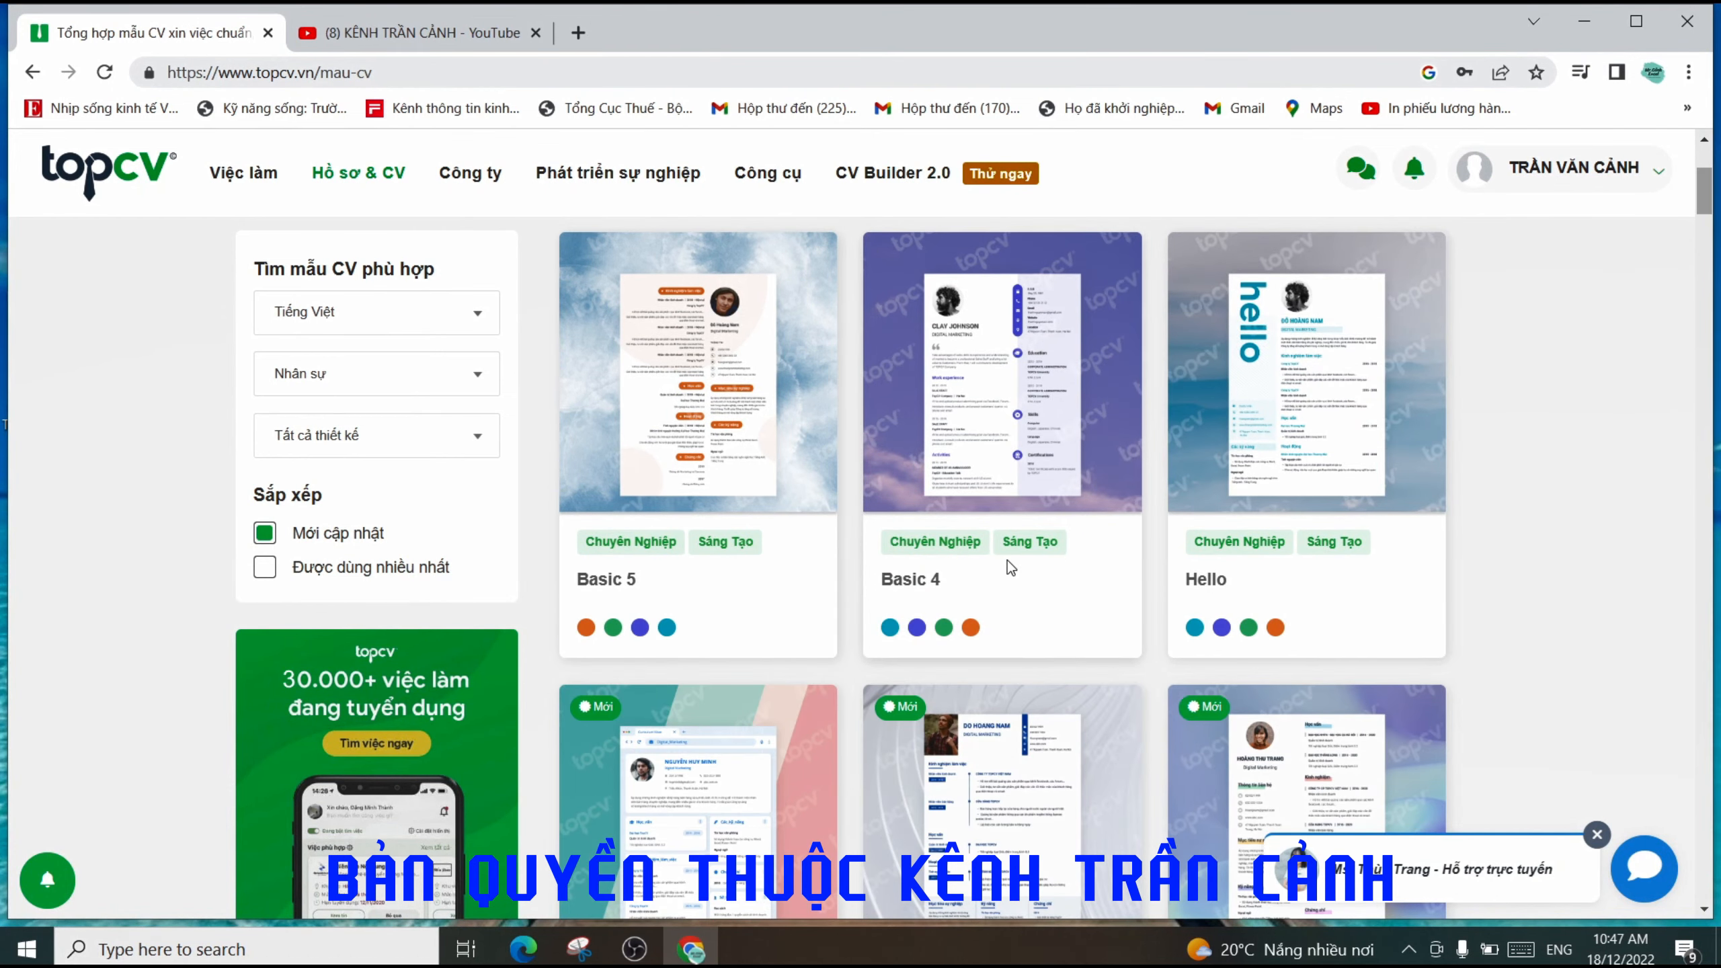
pyautogui.scroll(-3, 1007, 562)
pyautogui.scroll(-3, 1085, 583)
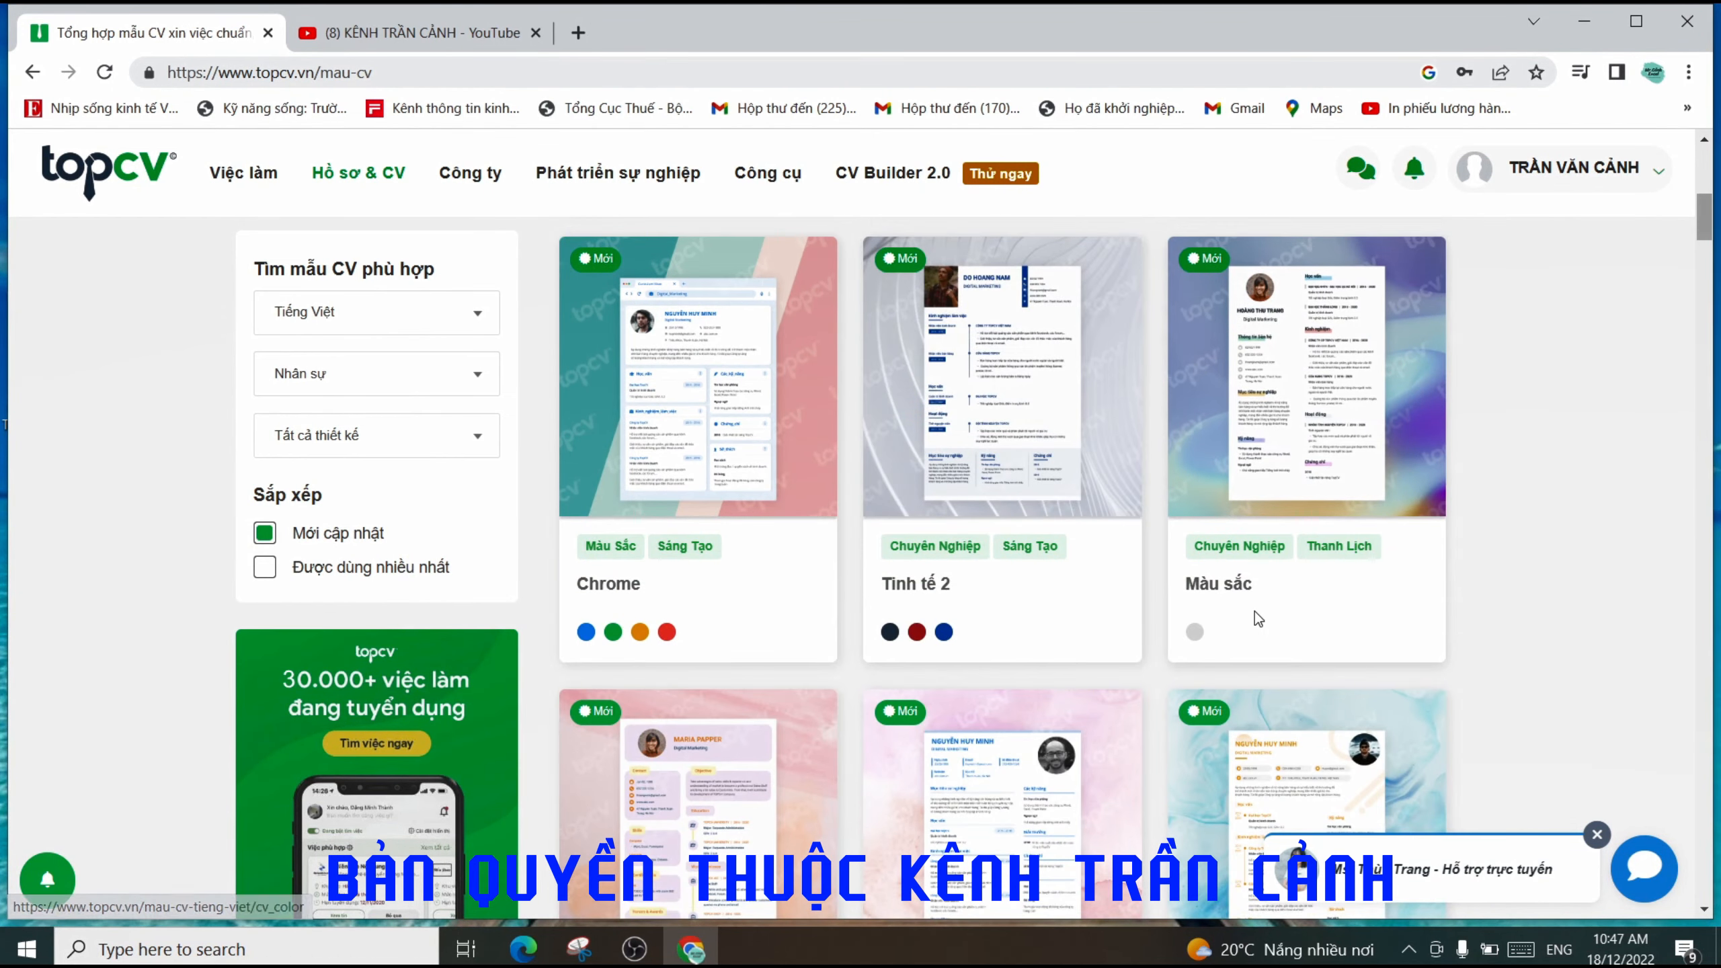
pyautogui.scroll(-3, 1255, 614)
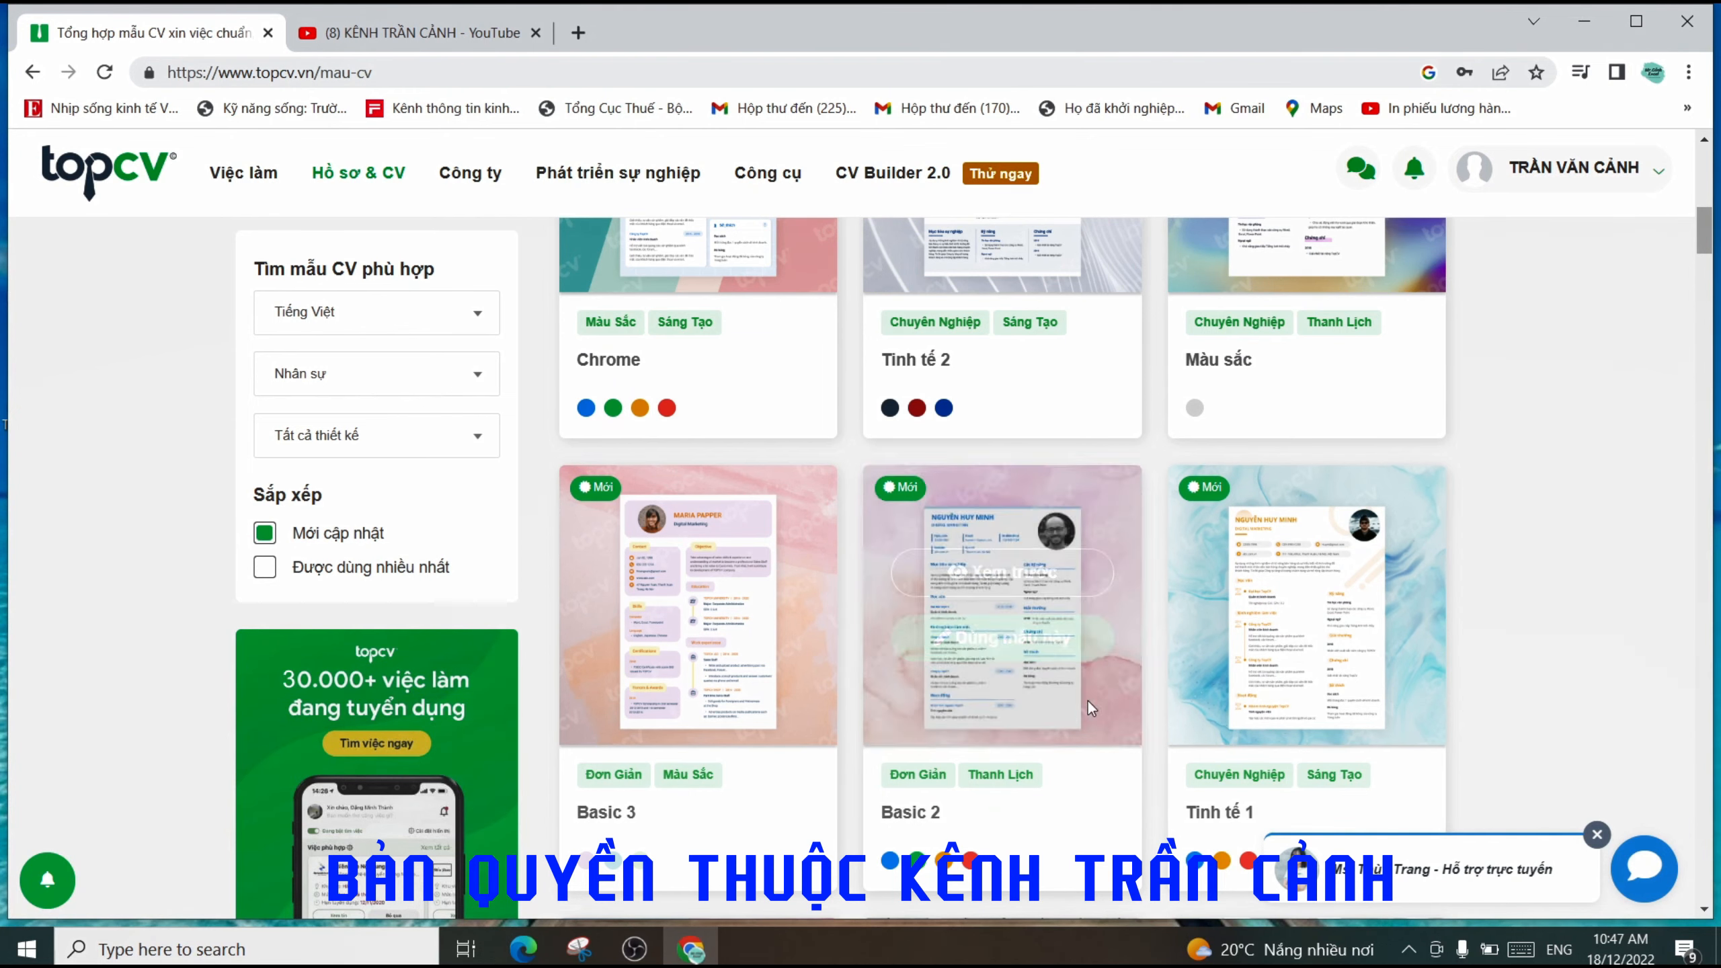
pyautogui.scroll(15, 1159, 624)
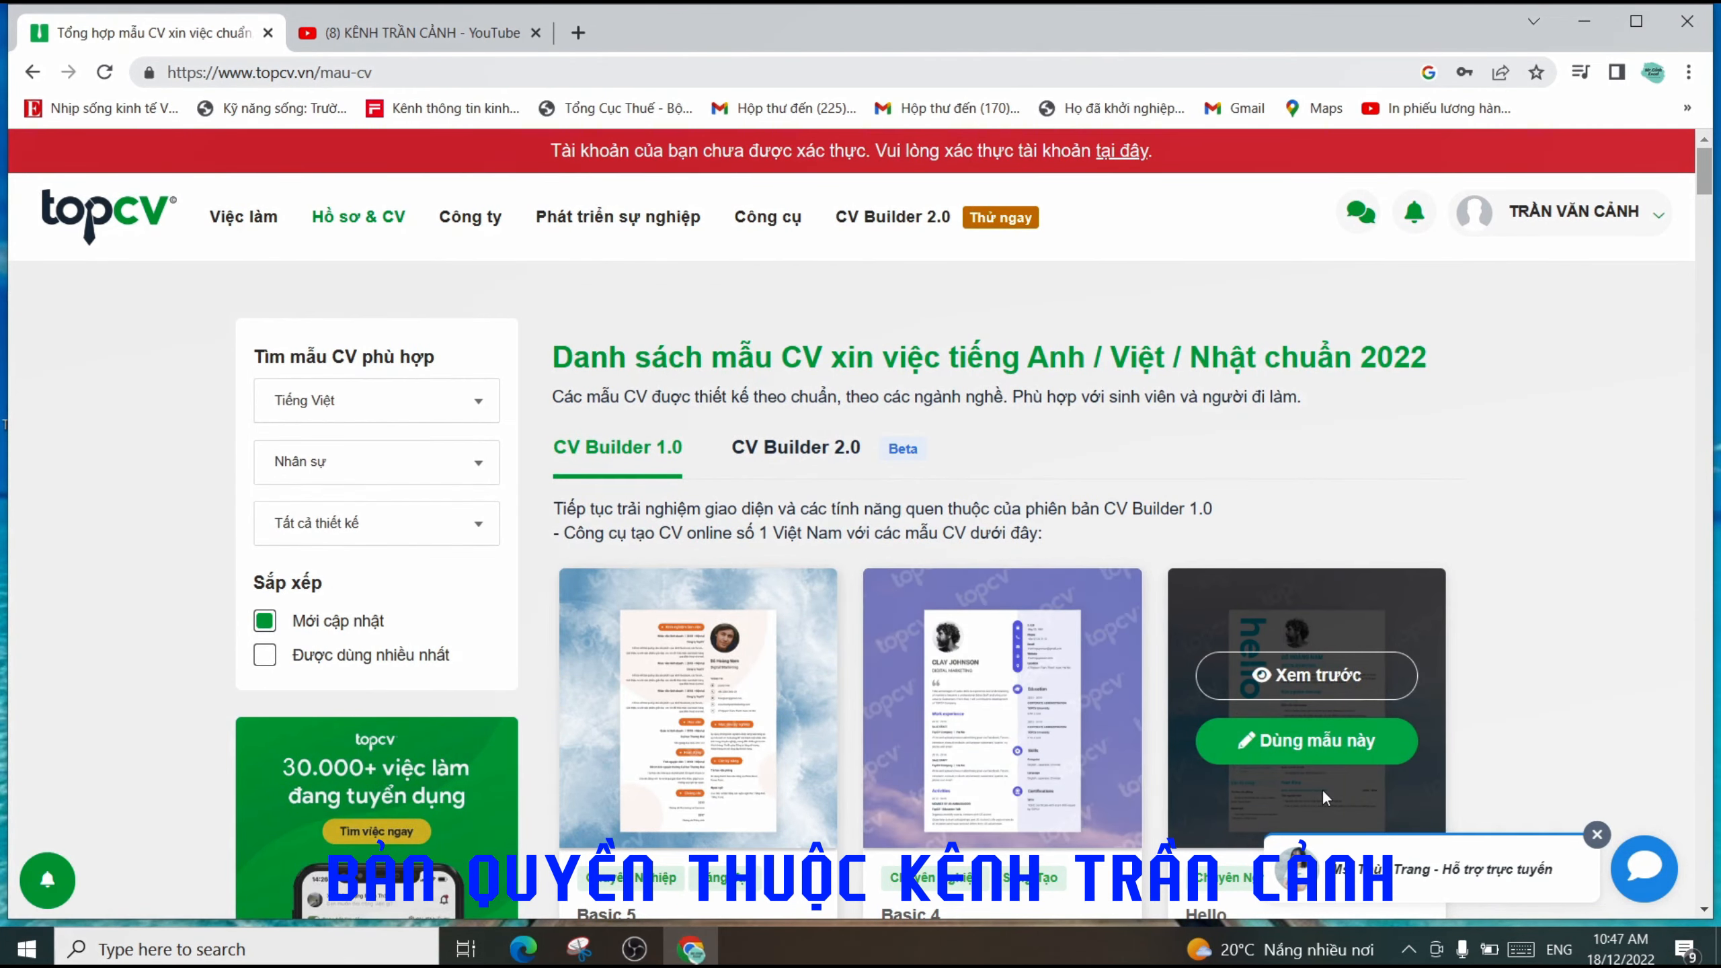
pyautogui.scroll(-2, 1017, 733)
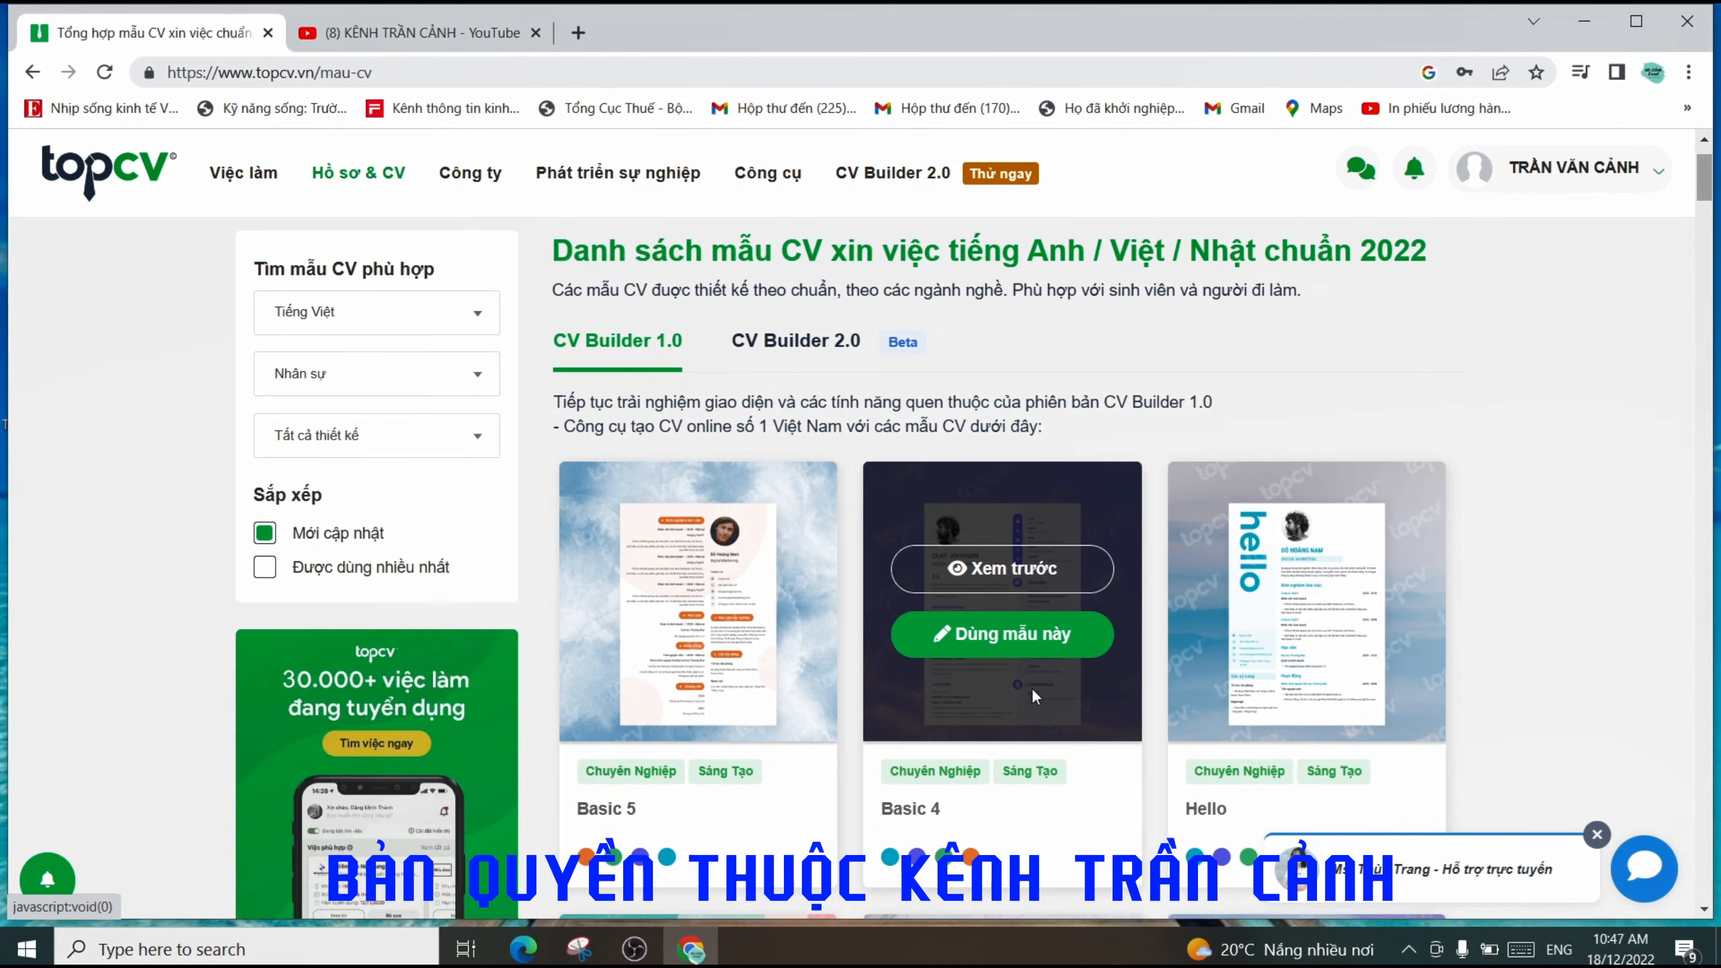
pyautogui.click(994, 632)
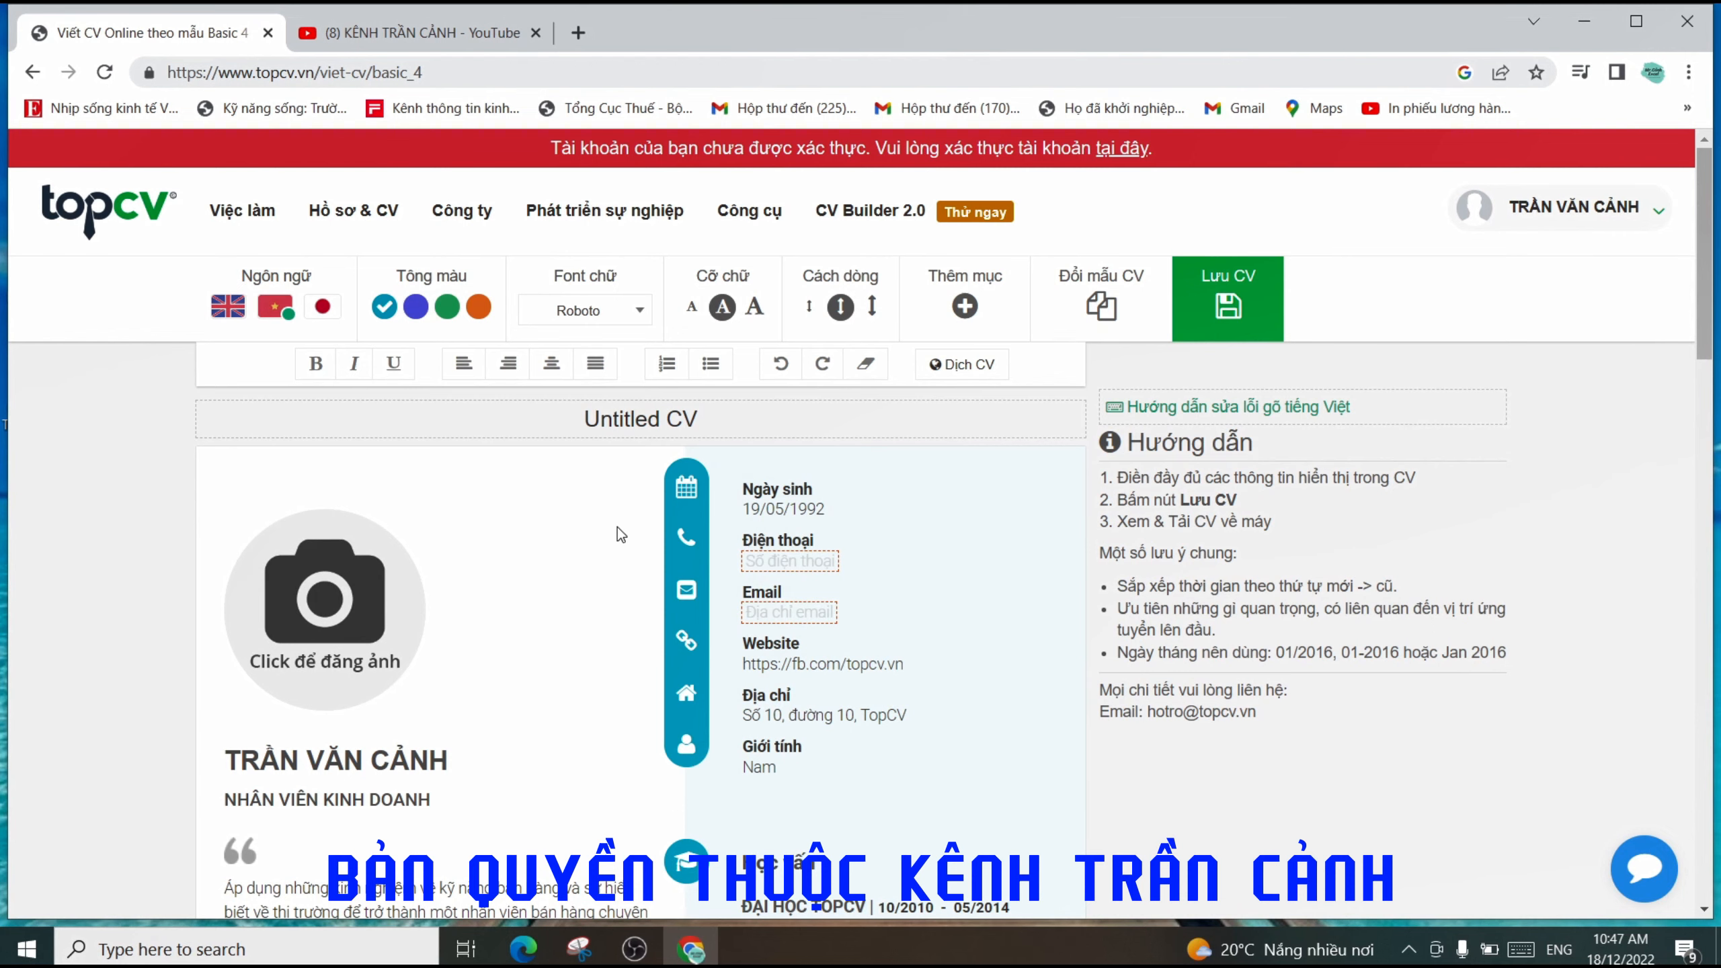
pyautogui.scroll(-10, 617, 528)
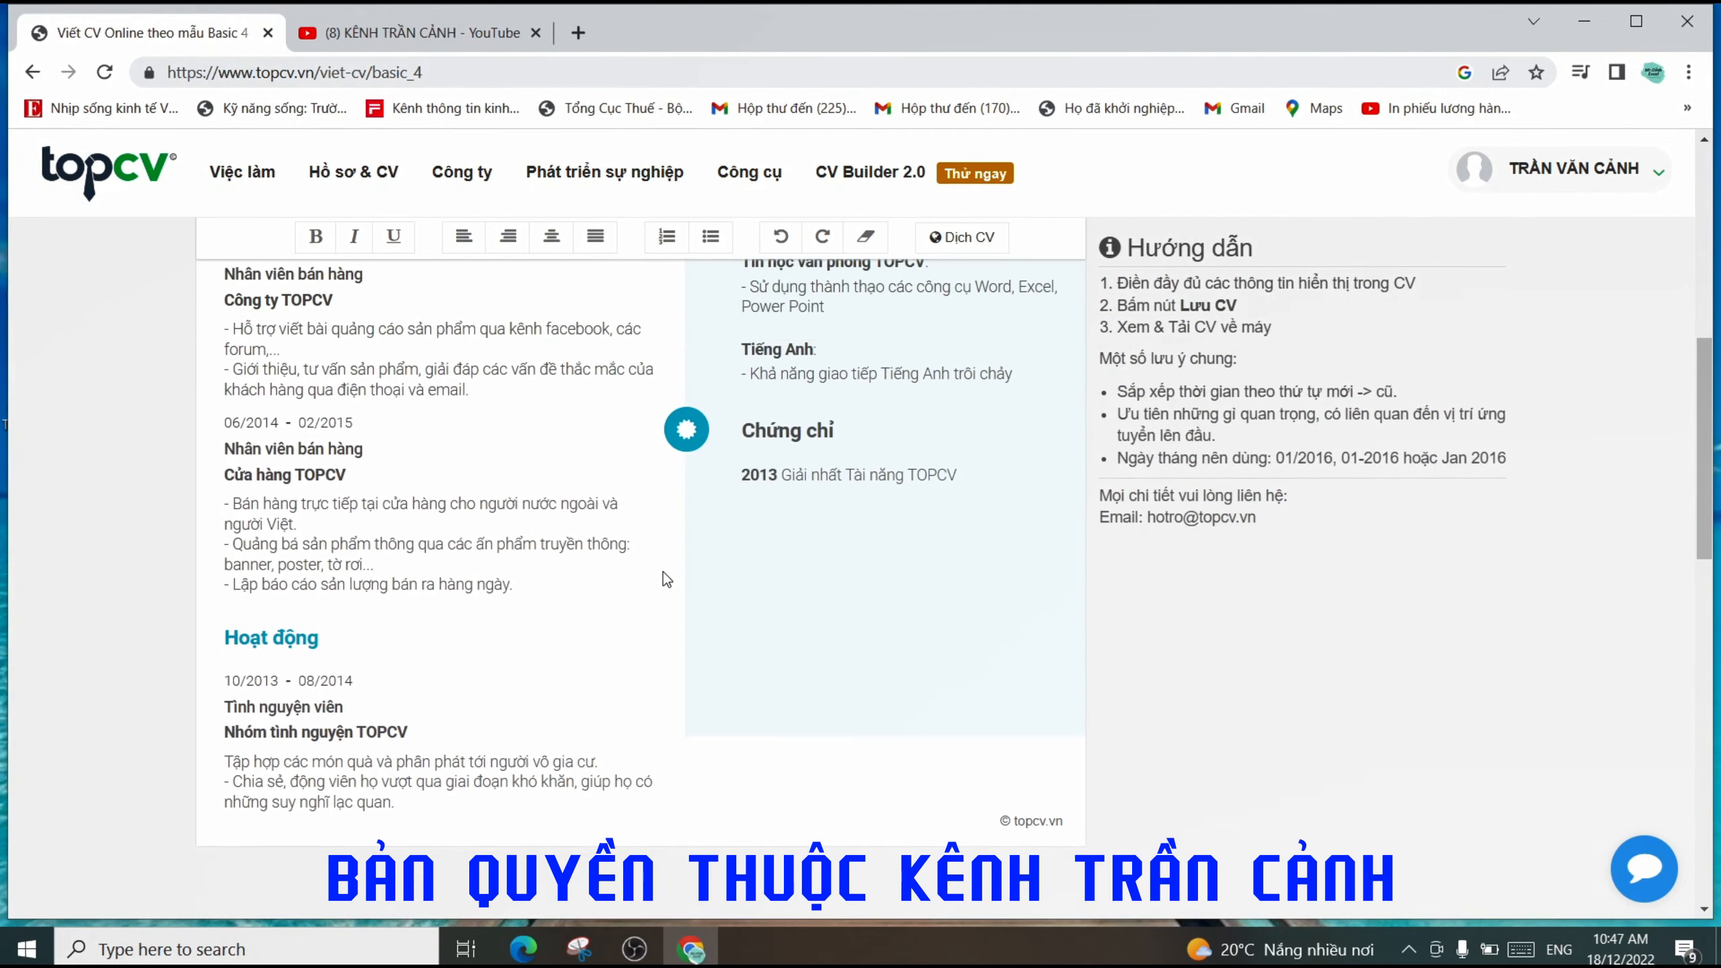
pyautogui.scroll(-3, 663, 571)
pyautogui.scroll(15, 678, 529)
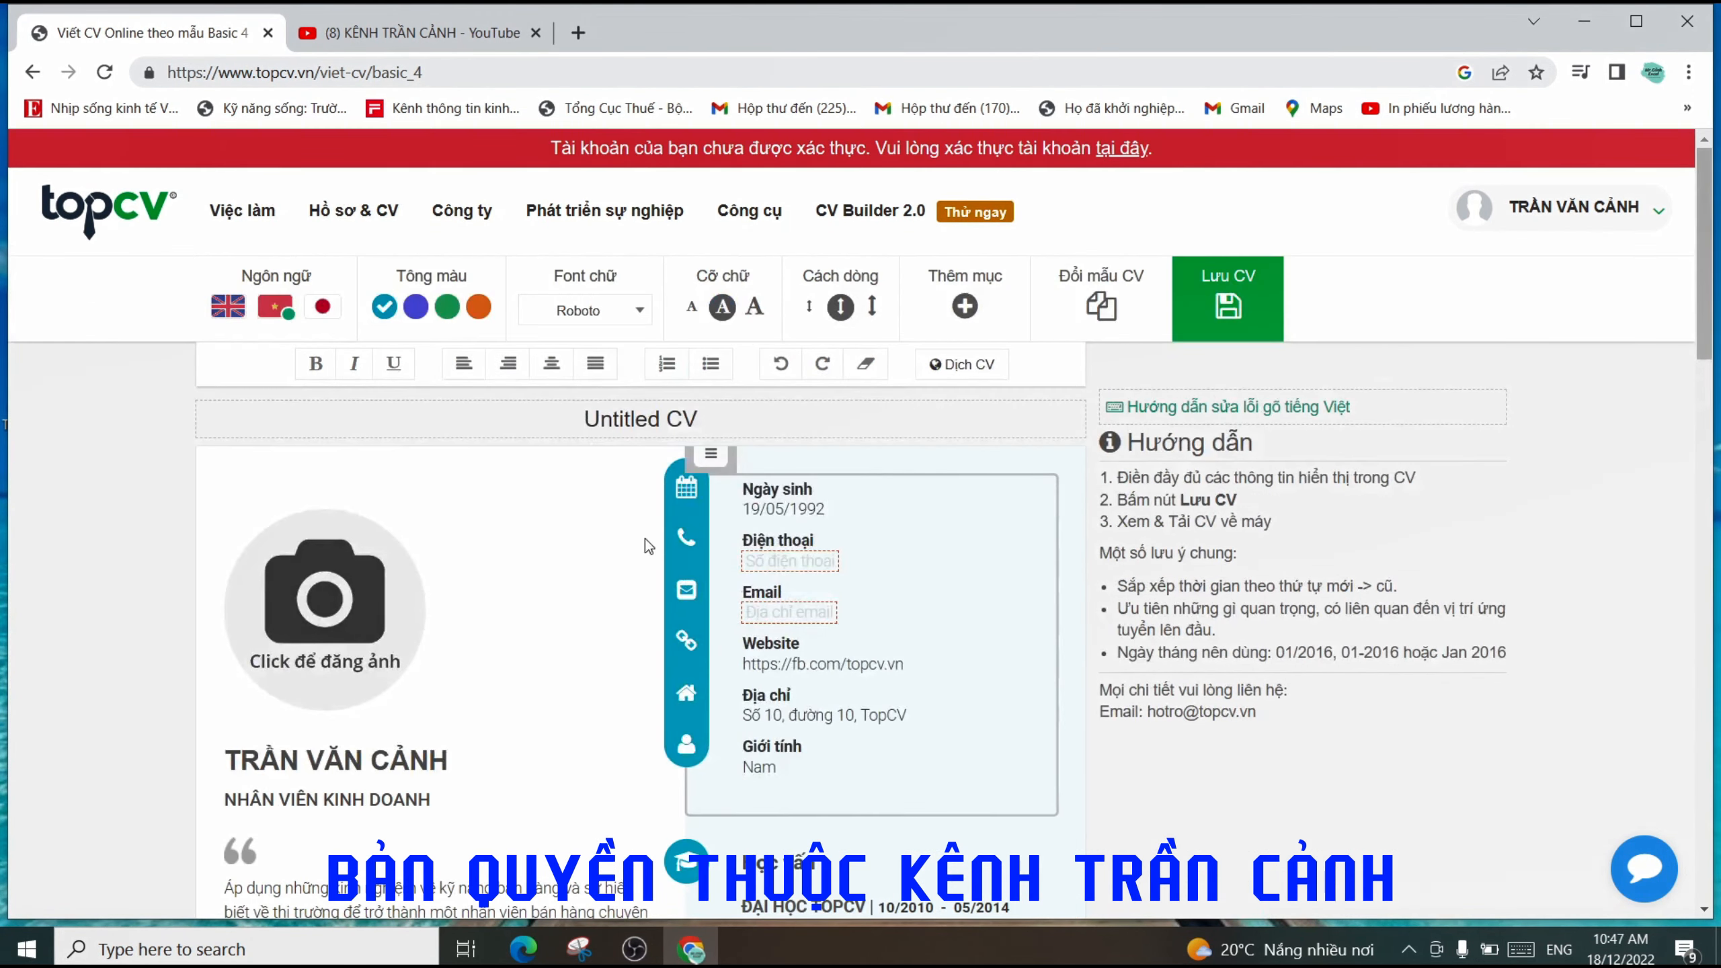
pyautogui.scroll(-3, 567, 585)
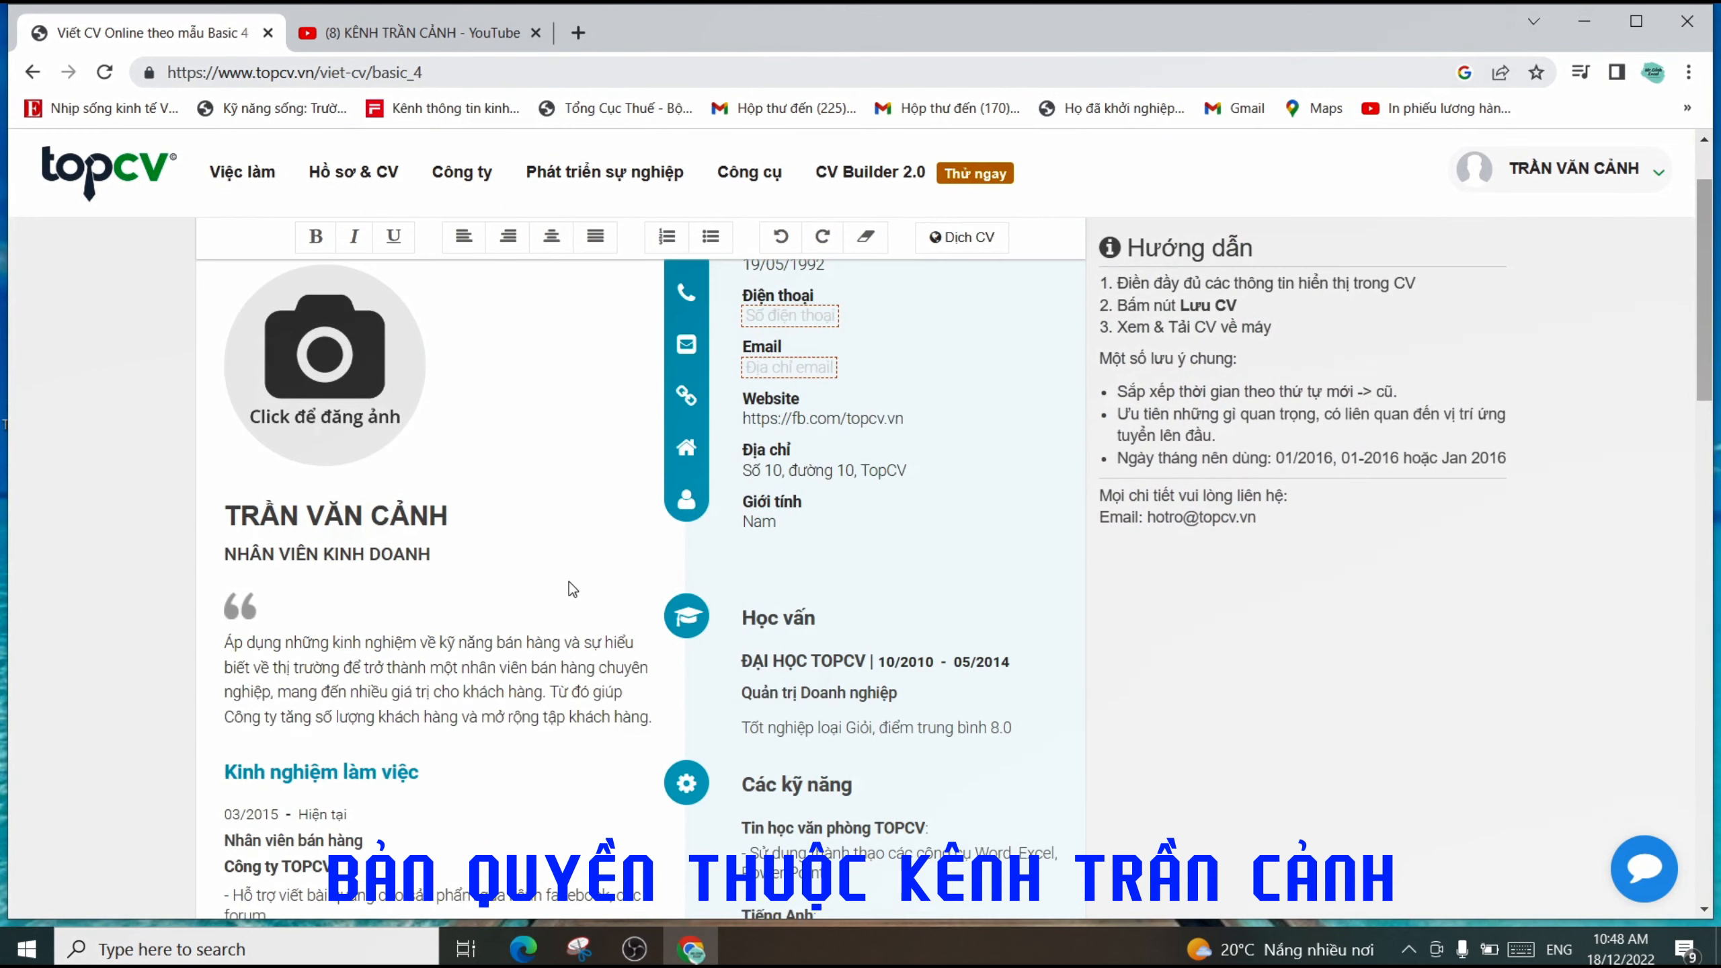
pyautogui.scroll(3, 566, 543)
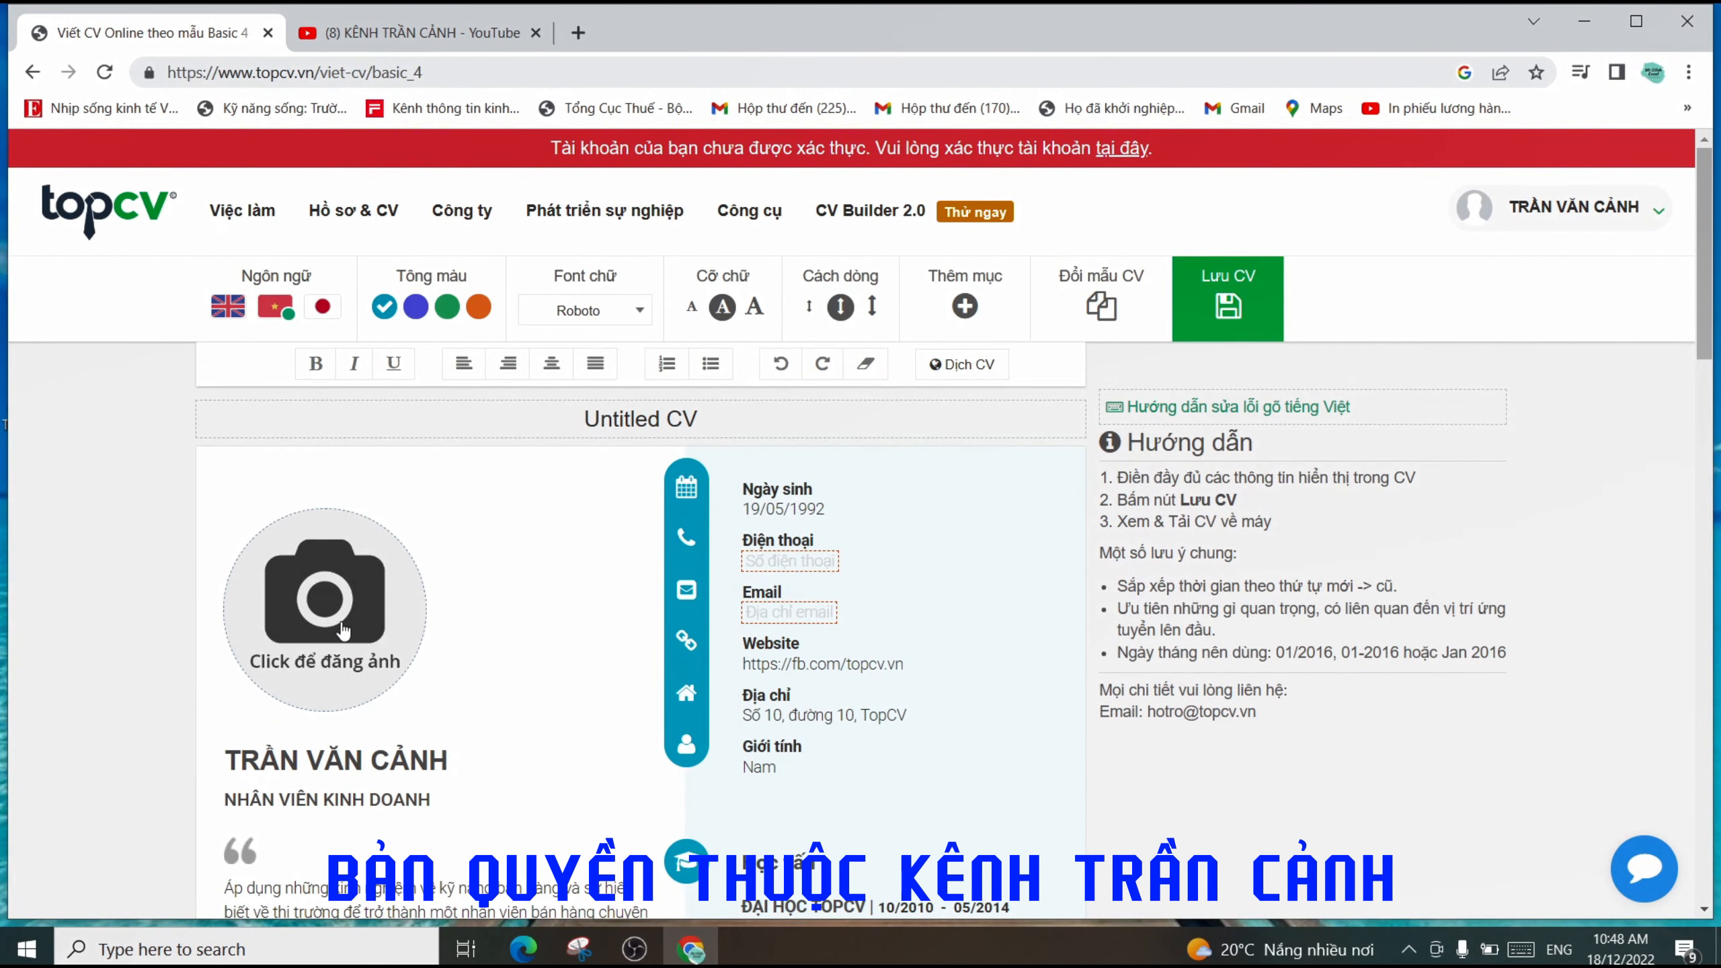
# - Open the profile-photo dialog and browse the computer's 'Ảnh học viên' folder for an image
pyautogui.click(321, 666)
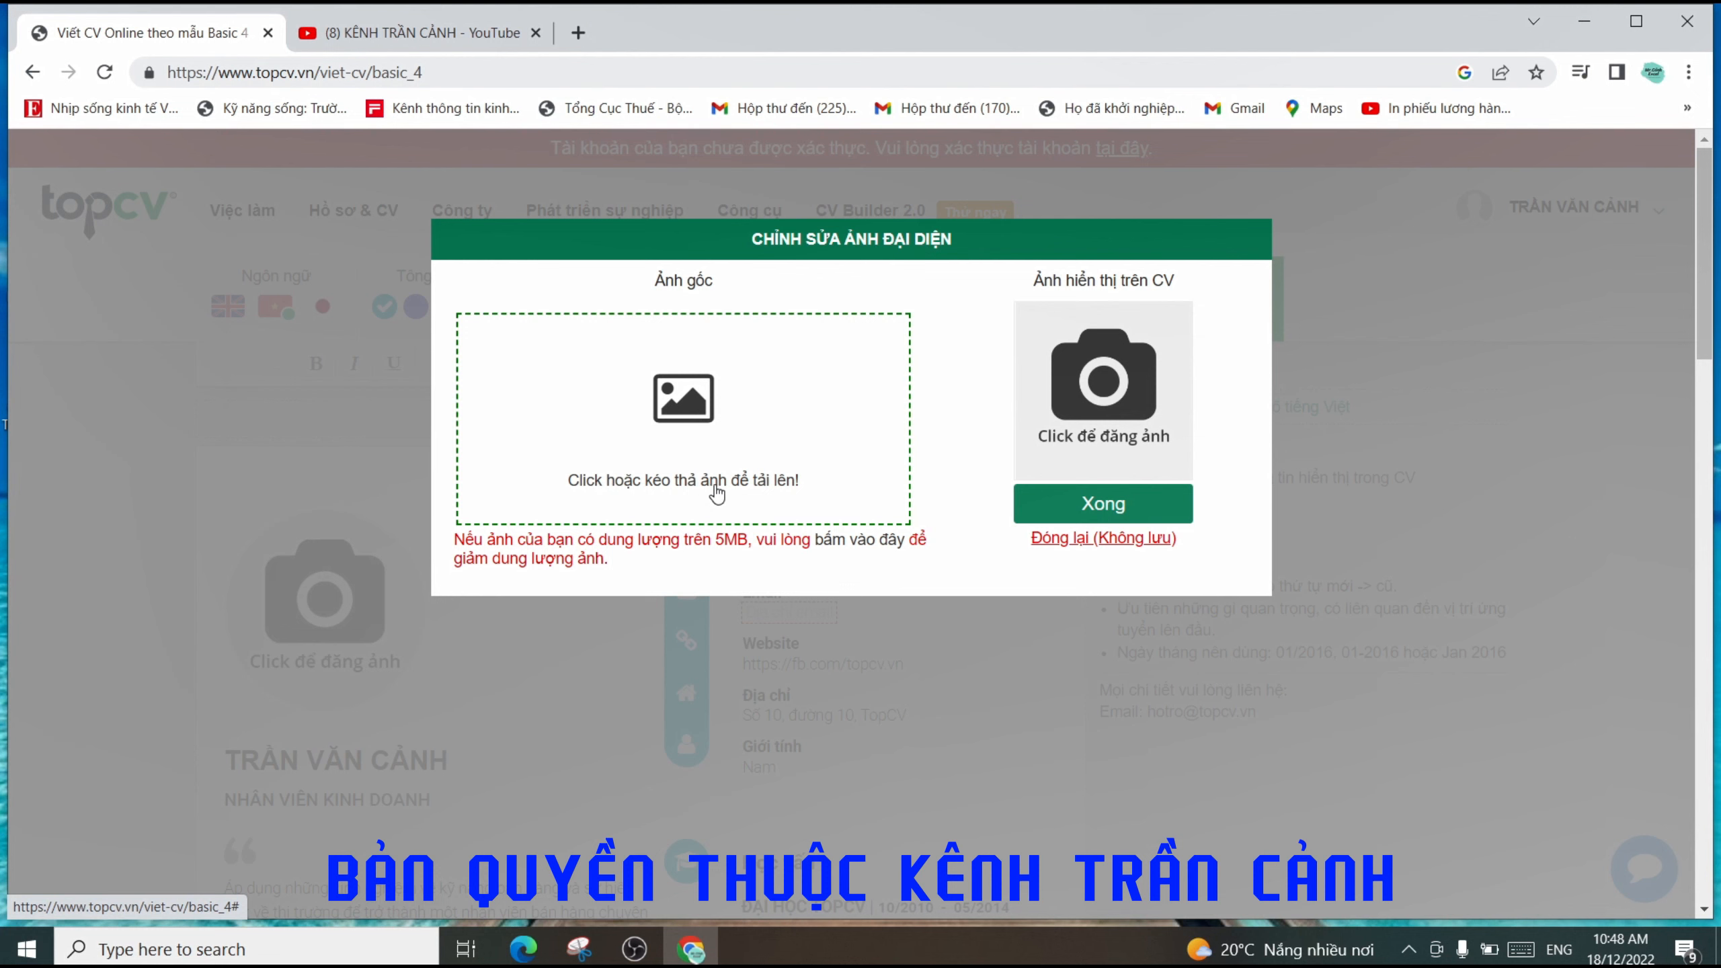
pyautogui.click(672, 483)
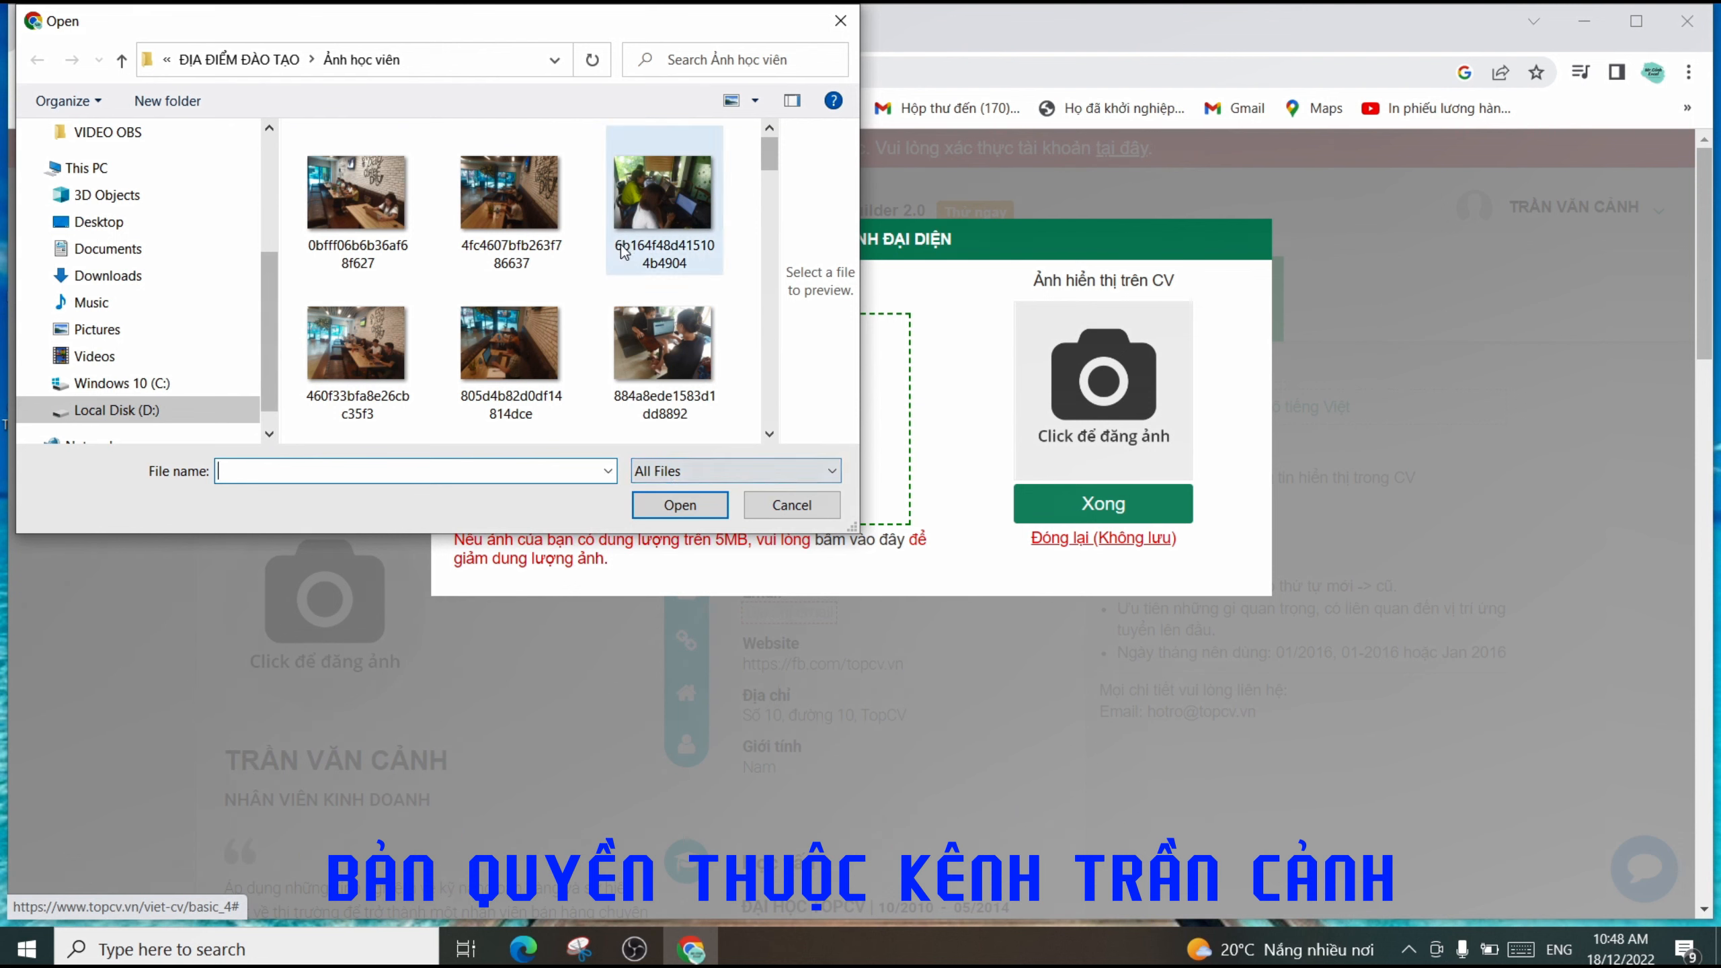
# - Choose the 'Avata Zalo' image in the ĐỊA ĐIỂM ĐÀO TẠO folder and upload it to the photo editor
pyautogui.scroll(-3, 768, 193)
pyautogui.moveTo(768, 193); pyautogui.dragTo(774, 264)
pyautogui.moveTo(773, 271); pyautogui.dragTo(753, 145)
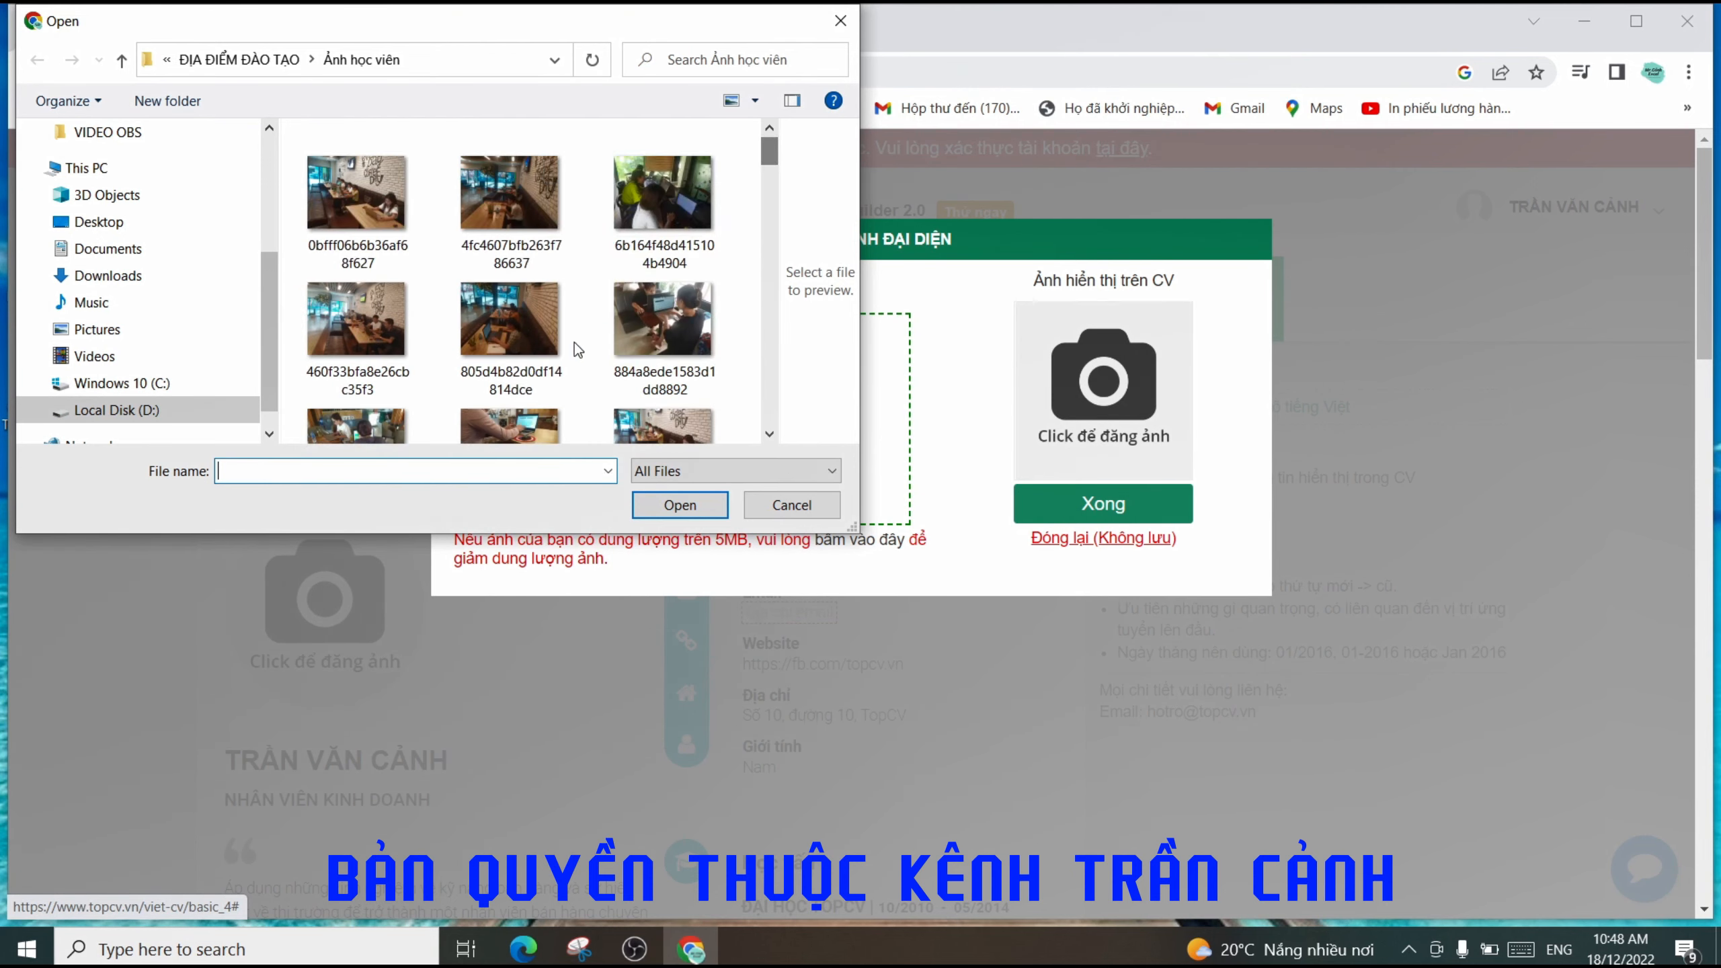
pyautogui.click(239, 60)
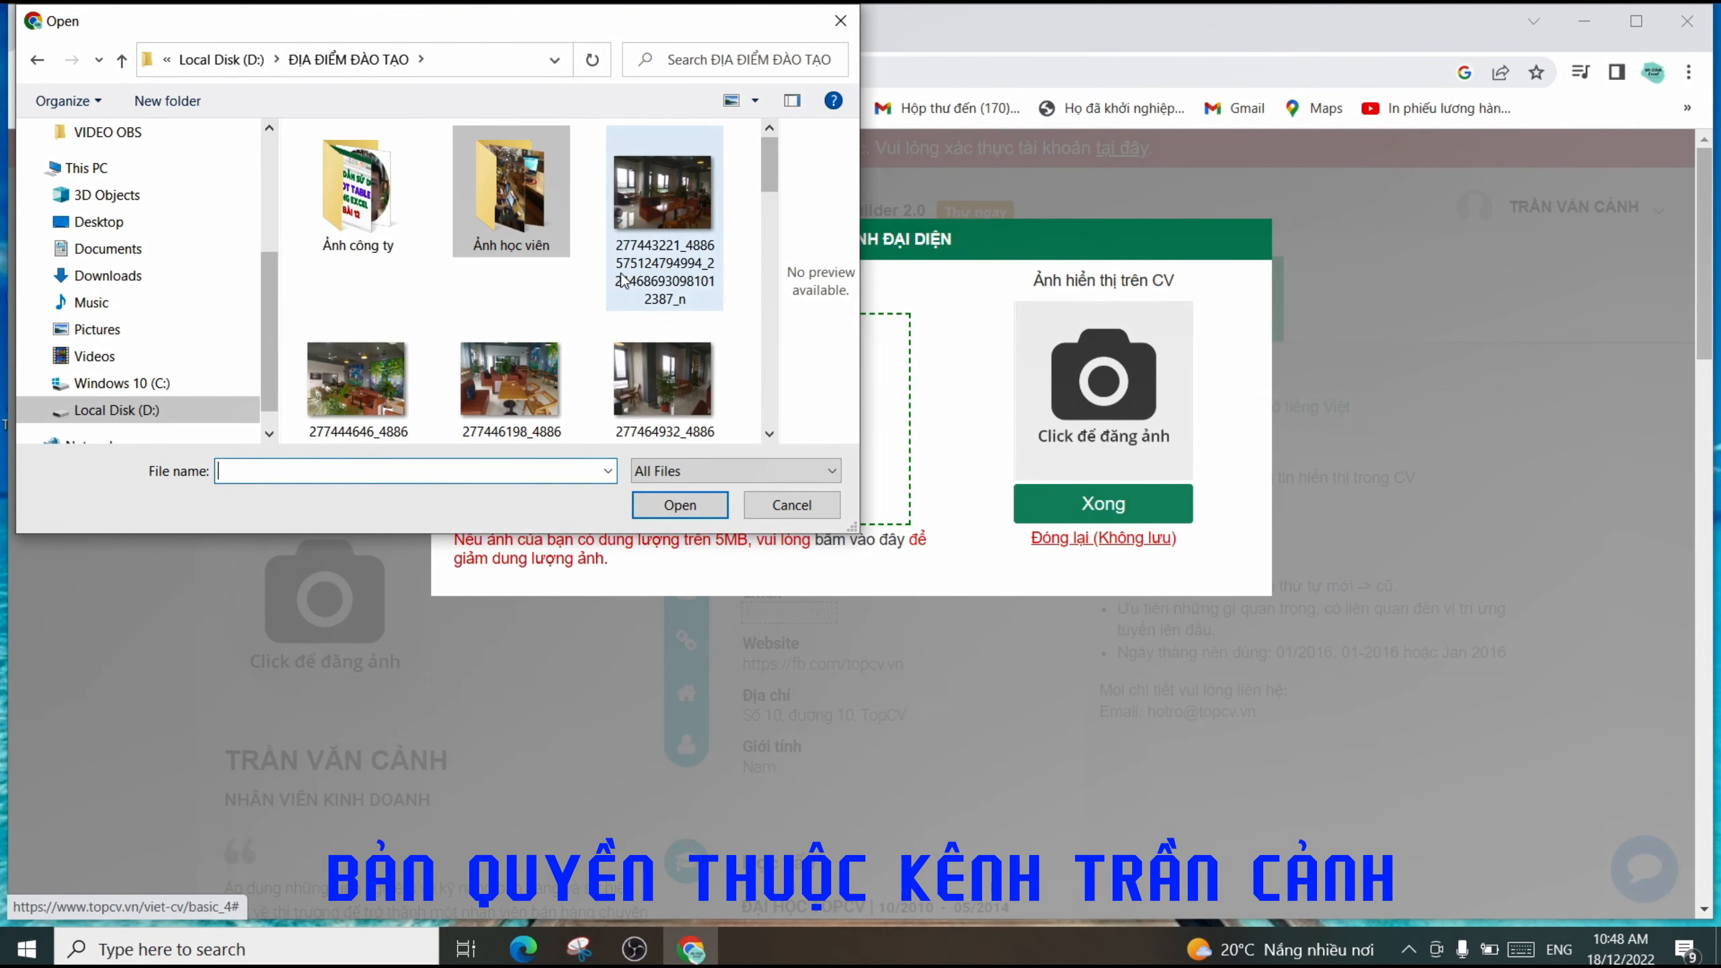
pyautogui.moveTo(769, 171); pyautogui.dragTo(766, 200)
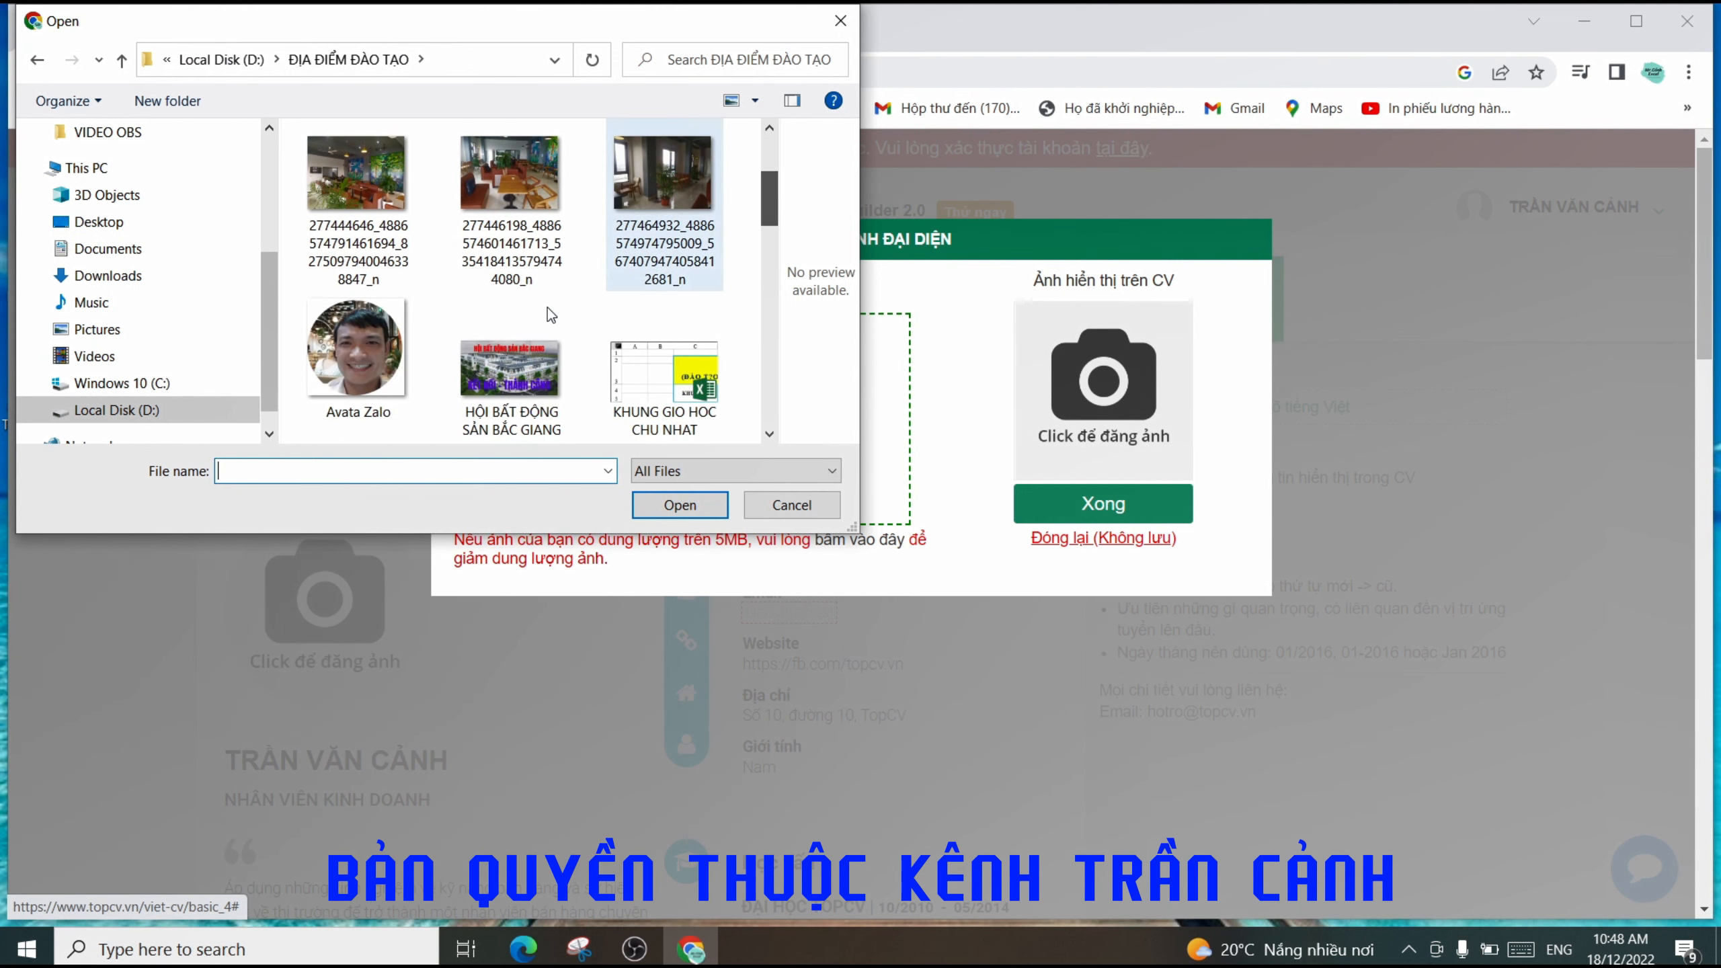
pyautogui.click(342, 380)
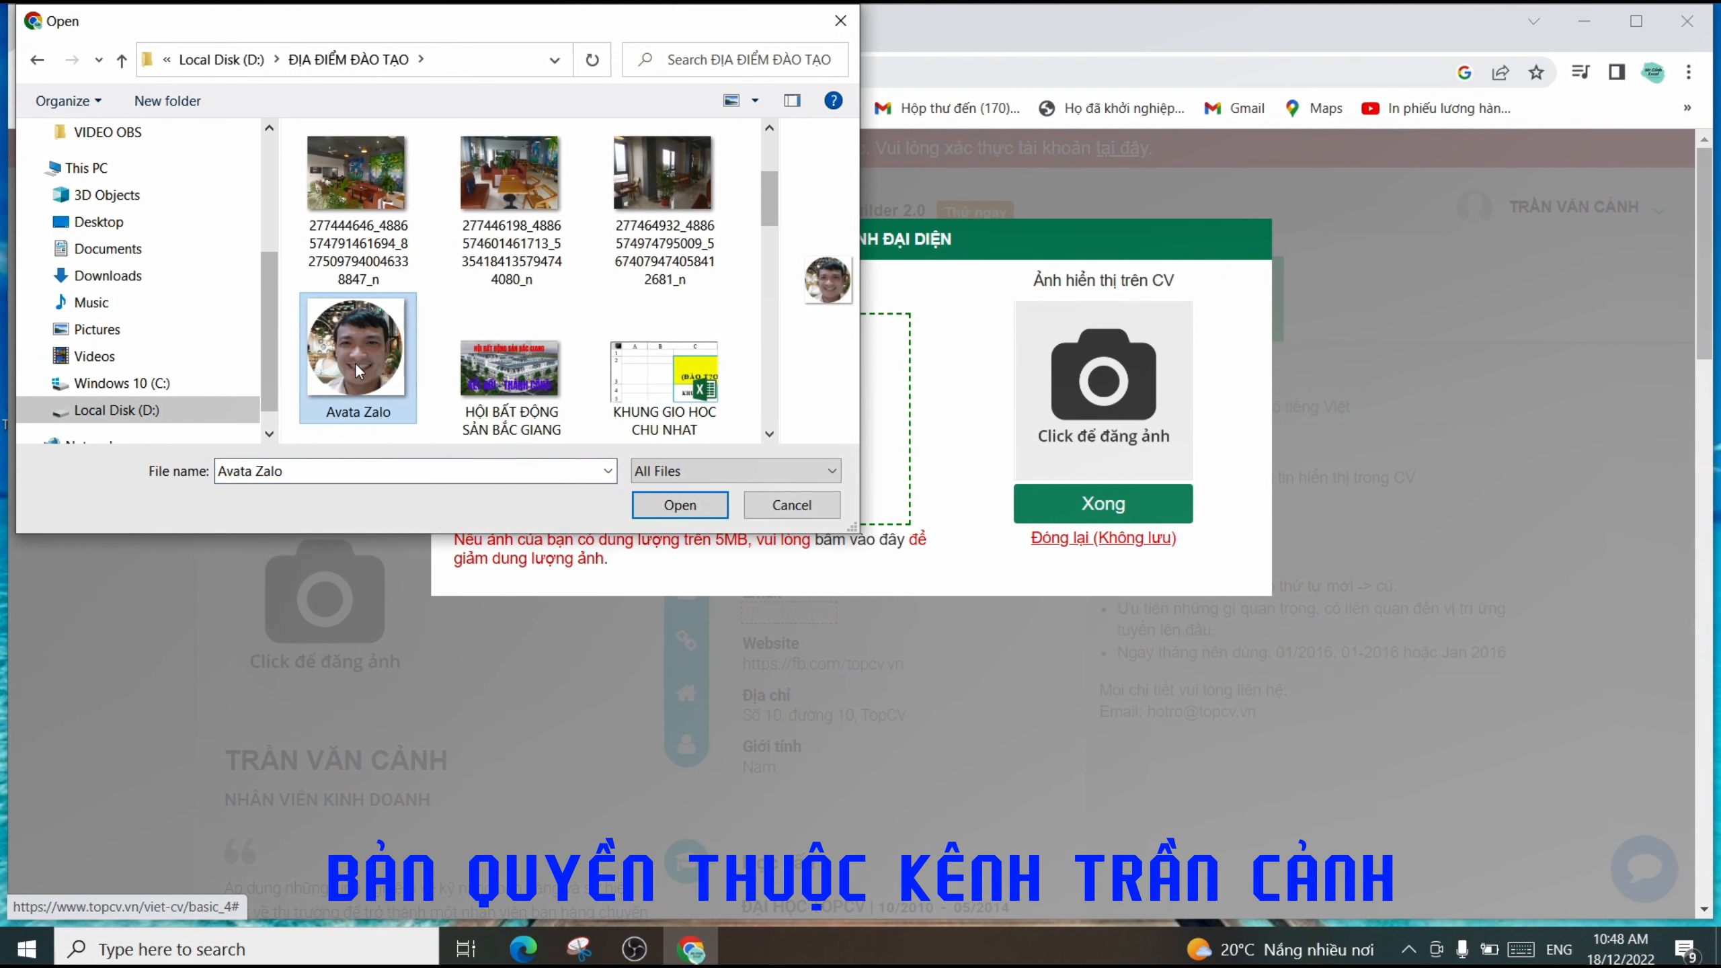
pyautogui.click(681, 505)
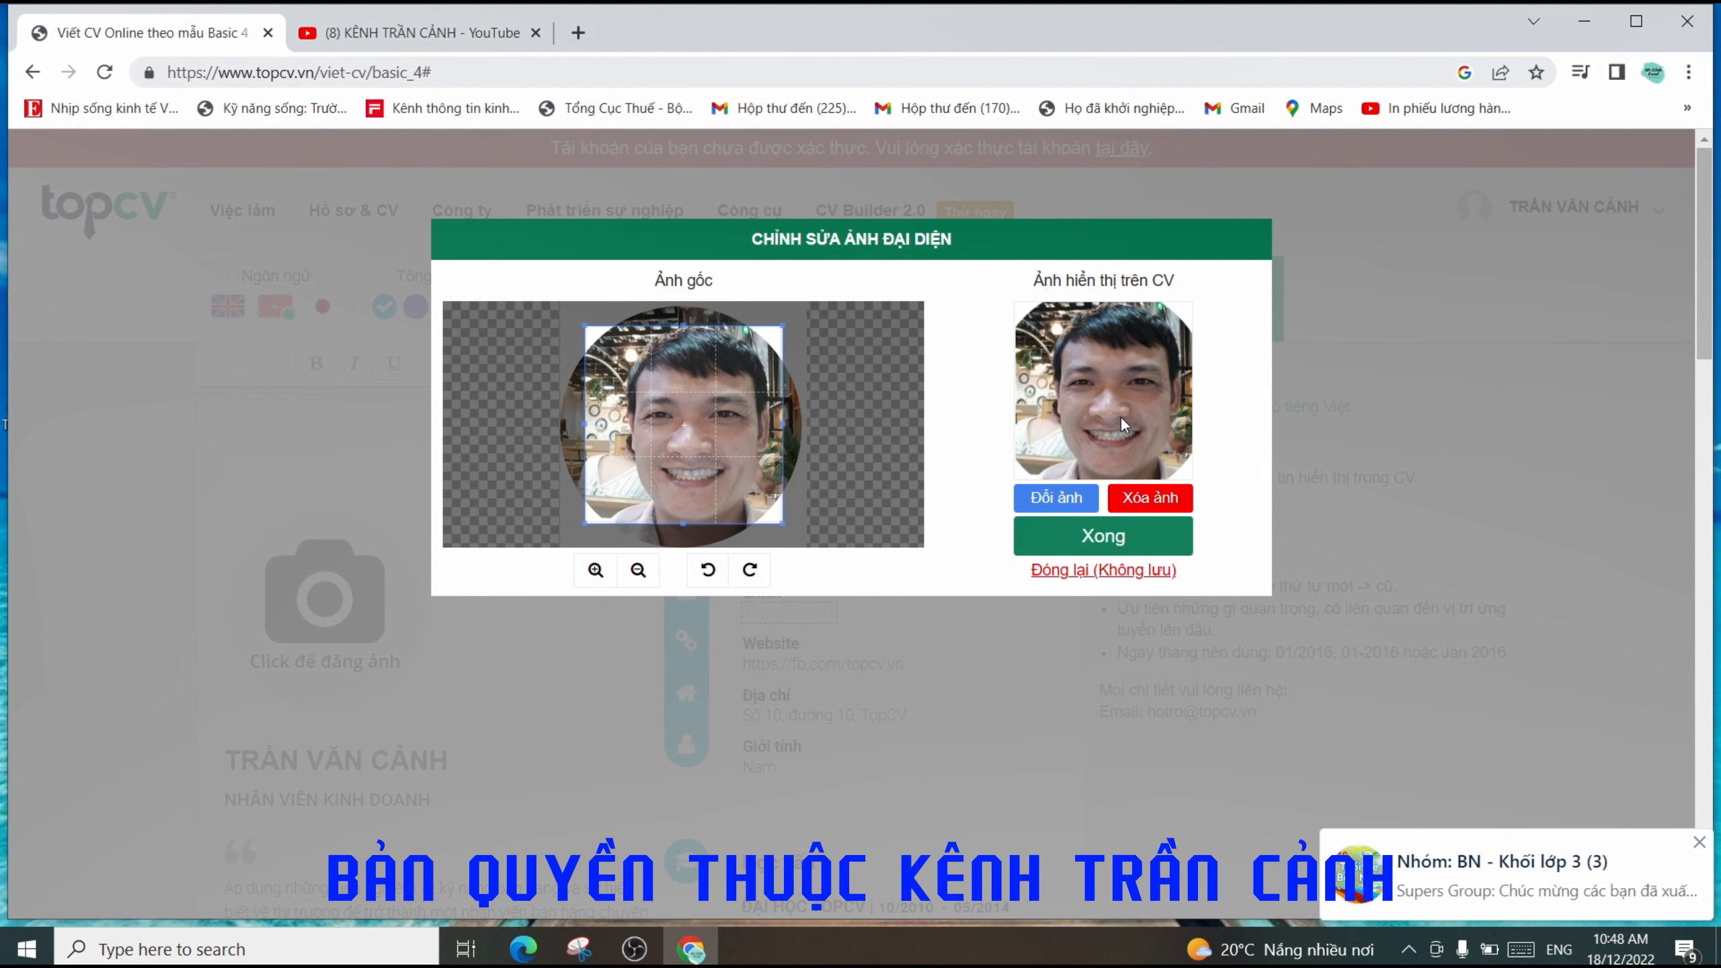
# - Zoom the Avata Zalo photo to frame the face, then save it as the CV avatar
pyautogui.click(595, 573)
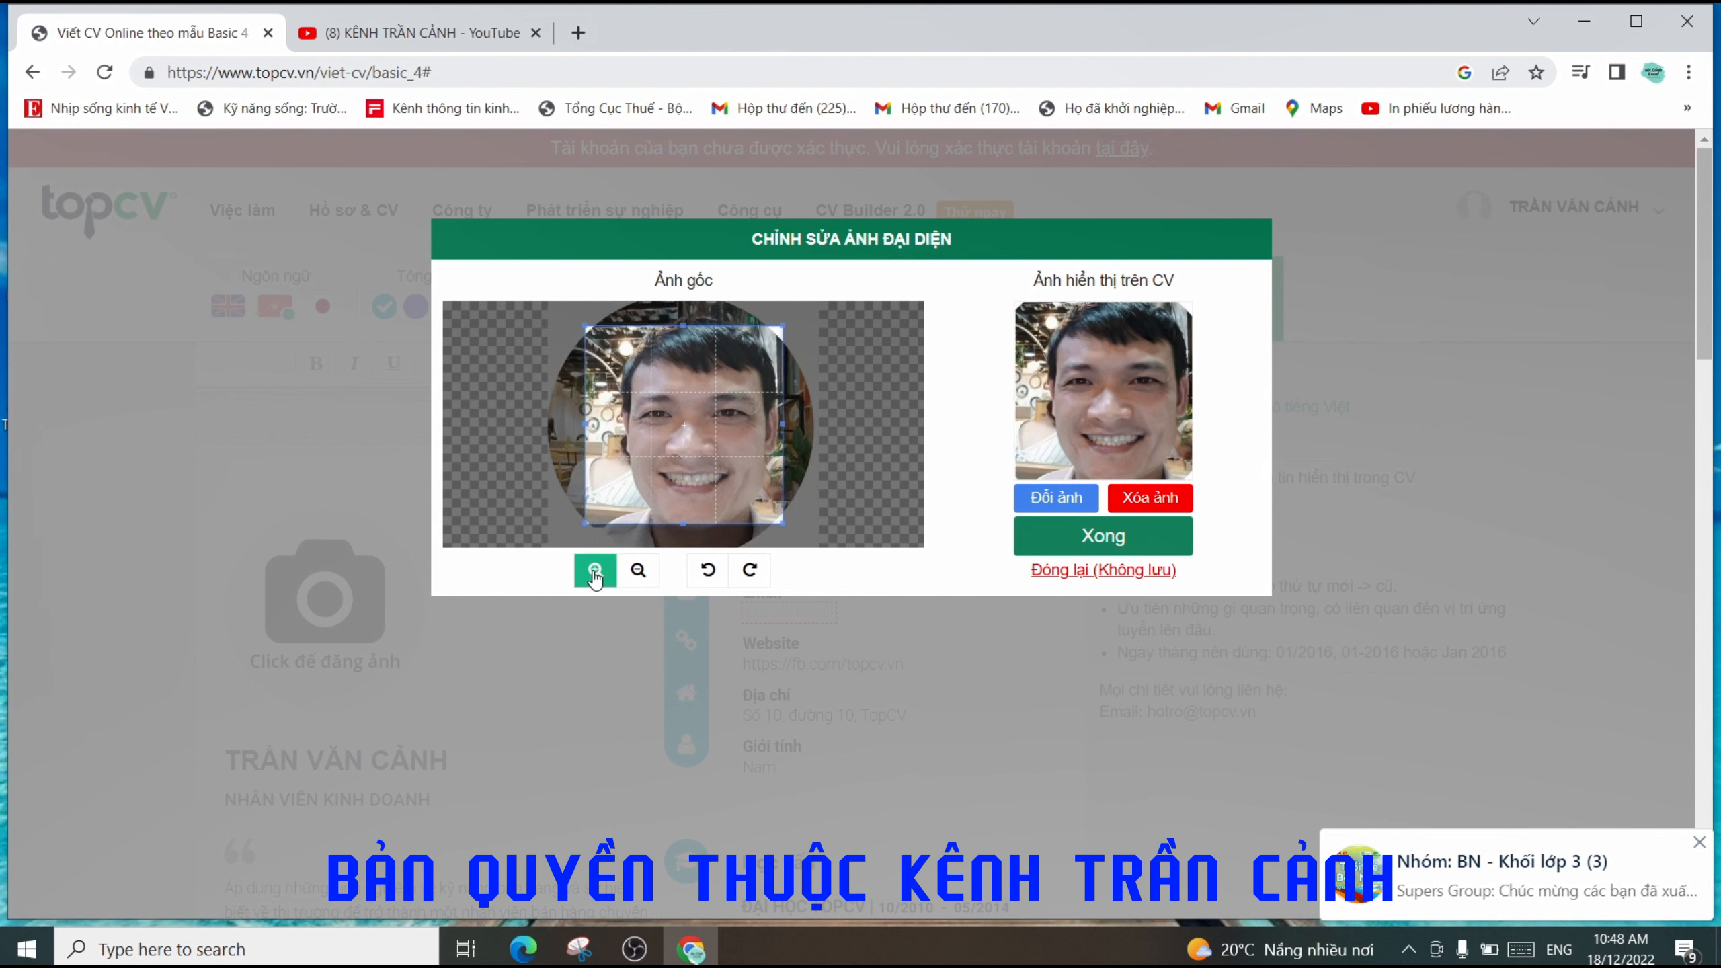
pyautogui.click(642, 575)
pyautogui.click(642, 574)
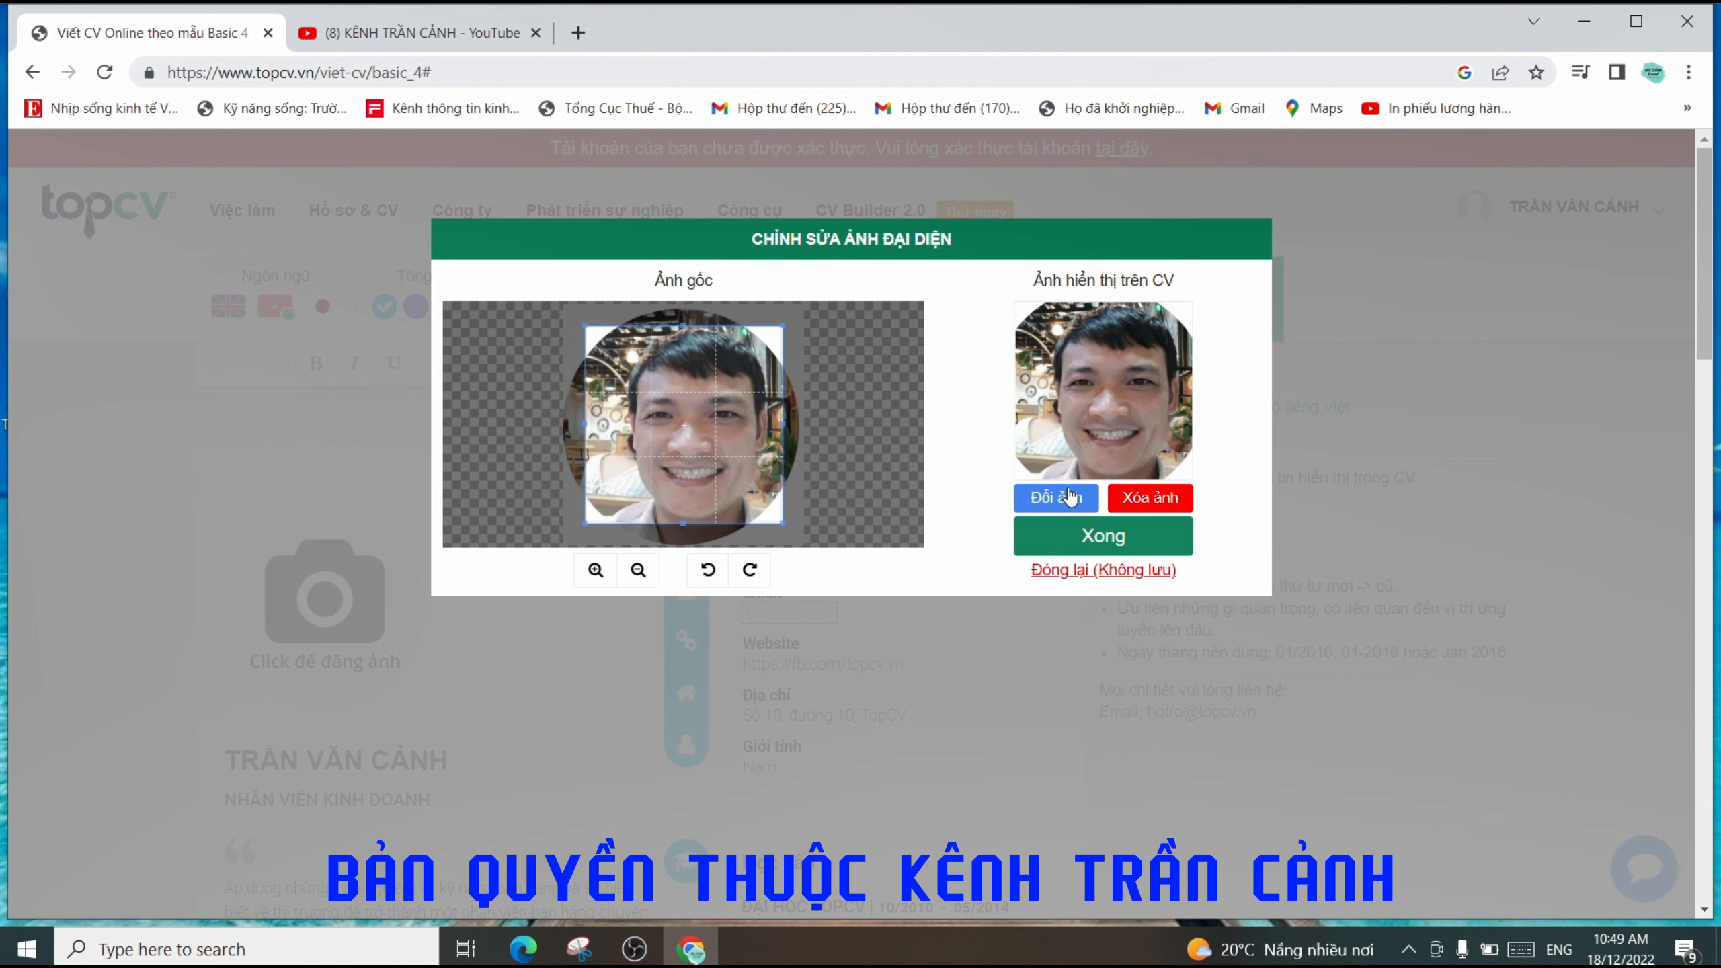
pyautogui.click(1105, 537)
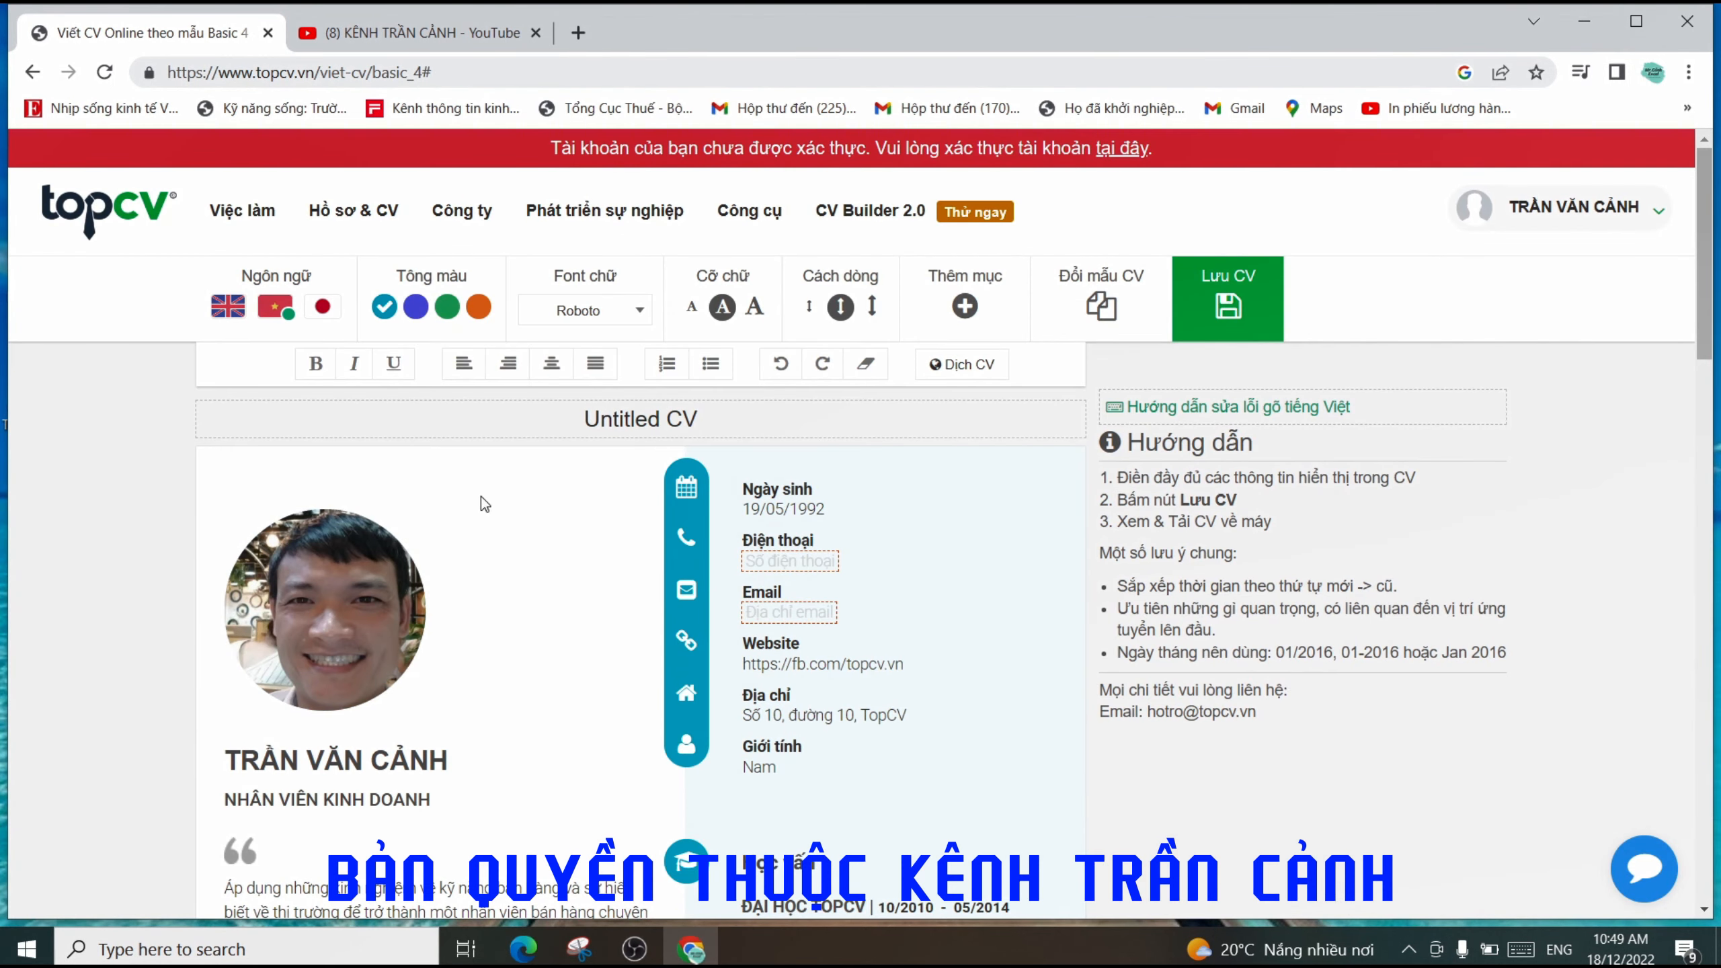
# - Select the candidate's full name on the line under the photo
pyautogui.scroll(-1, 447, 630)
pyautogui.scroll(-3, 447, 630)
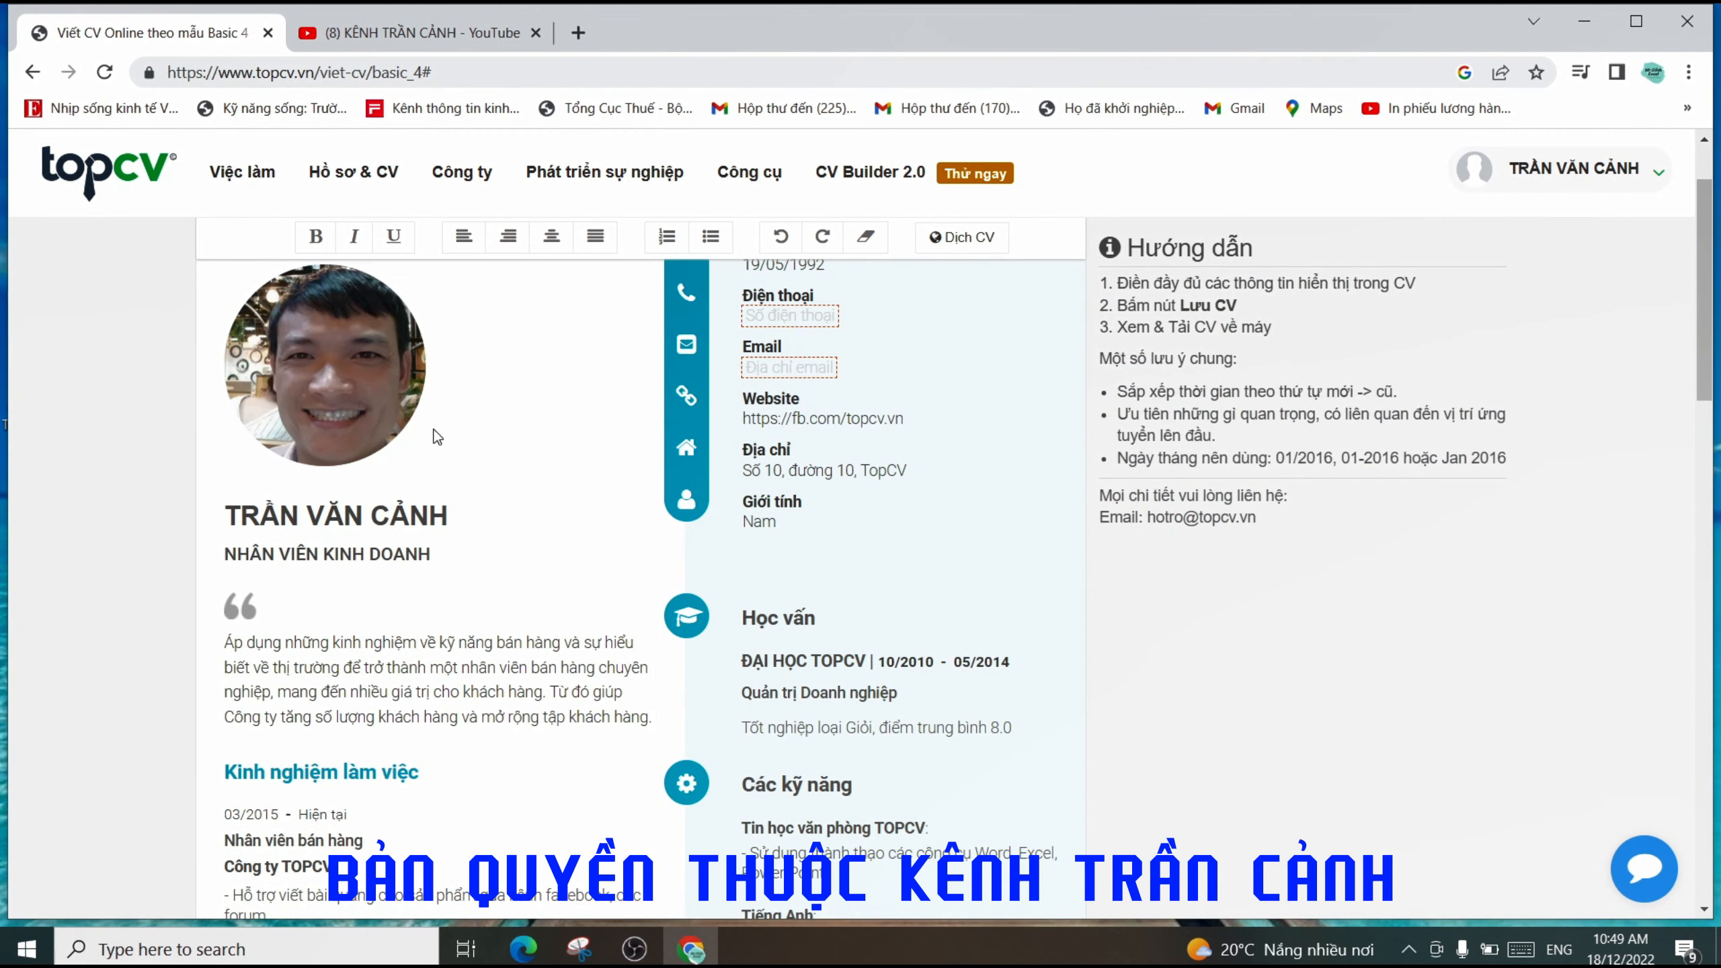
pyautogui.click(419, 520)
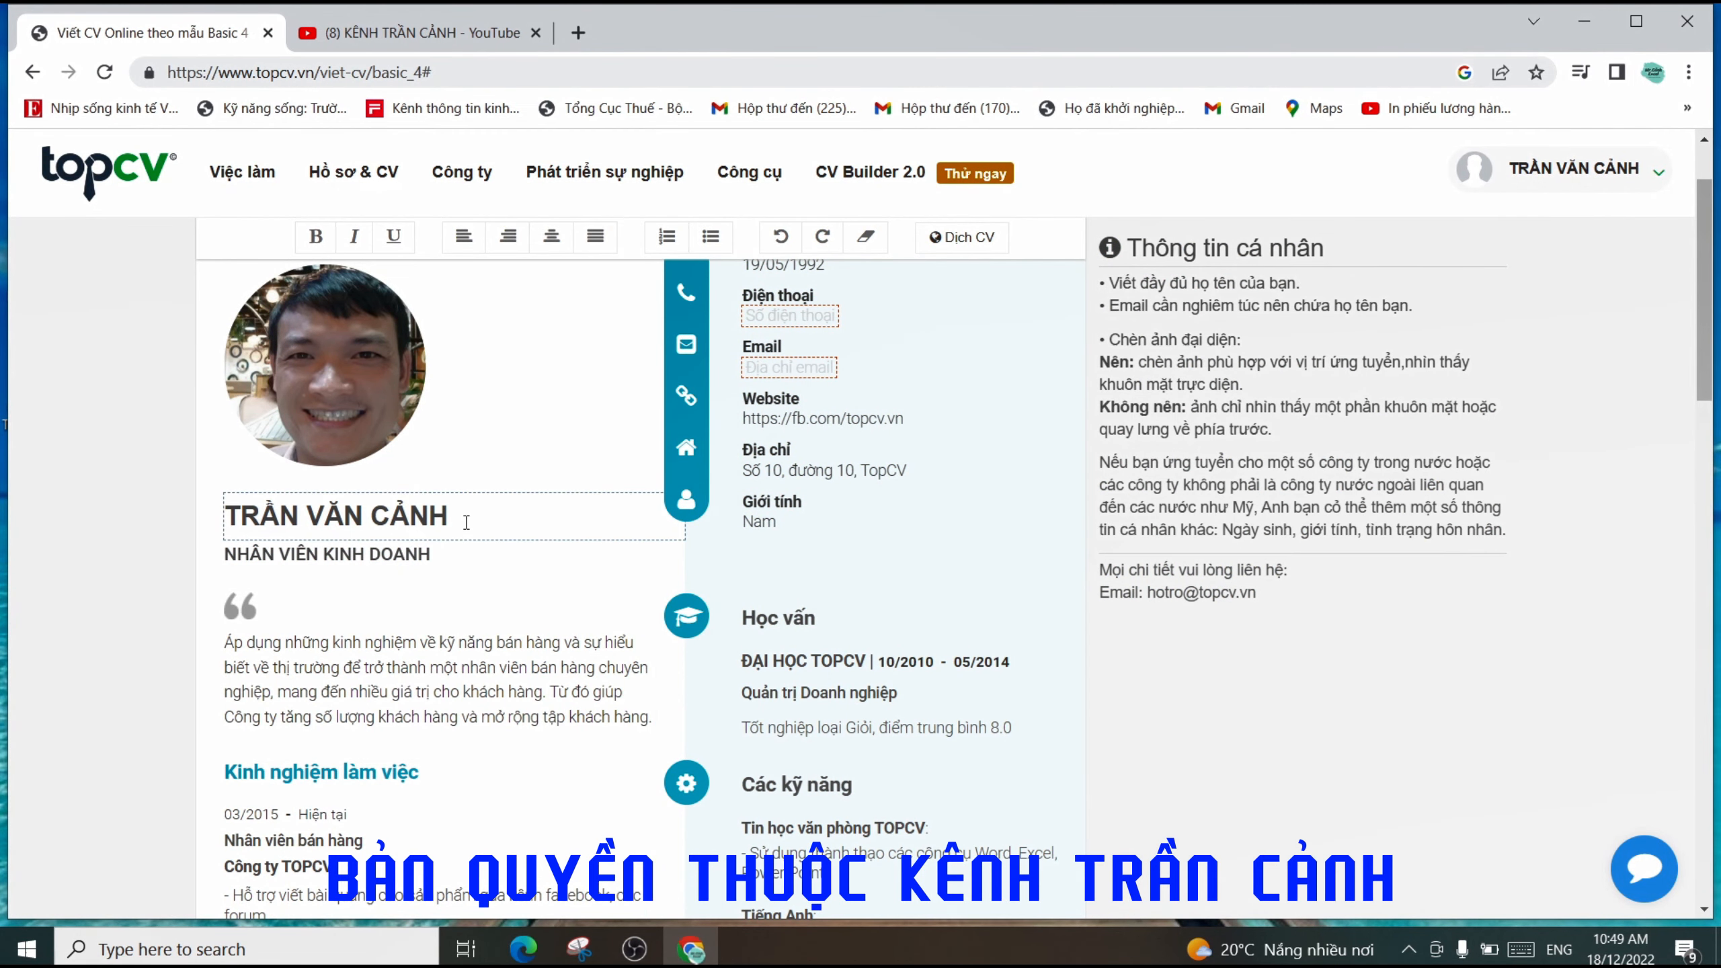
pyautogui.moveTo(466, 522); pyautogui.dragTo(222, 520)
pyautogui.click(467, 528)
pyautogui.moveTo(466, 518); pyautogui.dragTo(230, 505)
pyautogui.click(471, 524)
pyautogui.moveTo(450, 518); pyautogui.dragTo(225, 517)
# - Select the whole job title NHÂN VIÊN KINH DOANH and start typing 'TR' over it
pyautogui.click(344, 558)
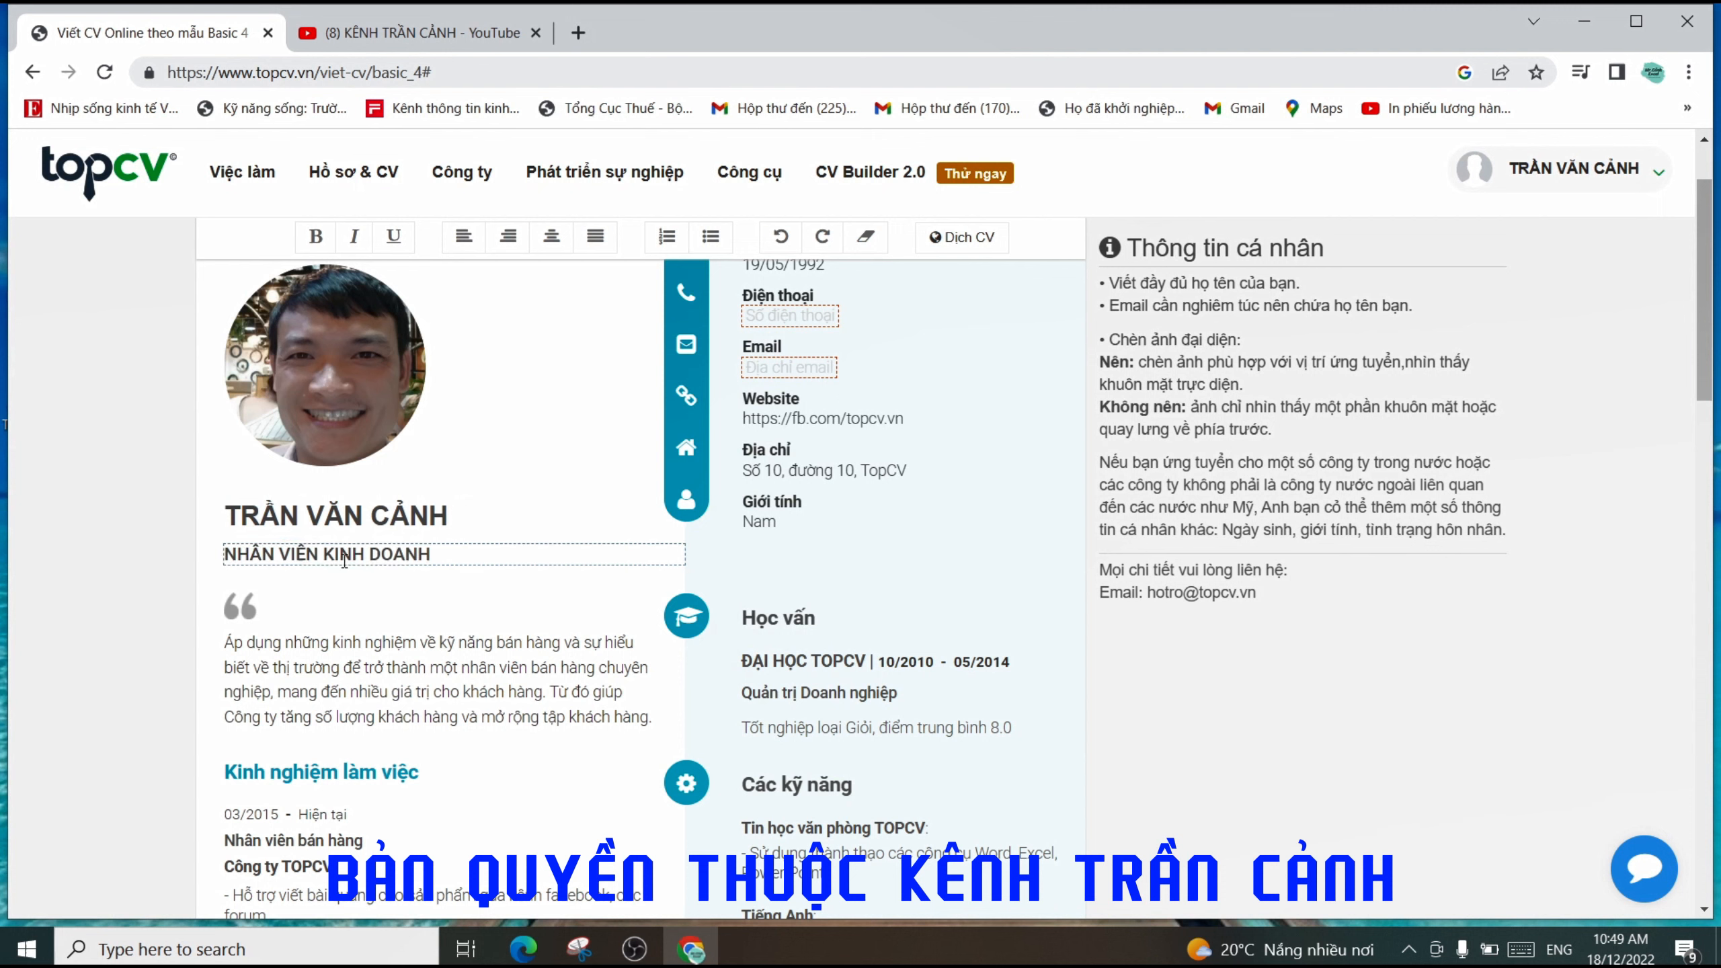
pyautogui.click(252, 559)
pyautogui.click(322, 559)
pyautogui.click(370, 560)
pyautogui.click(417, 559)
pyautogui.moveTo(446, 559); pyautogui.dragTo(229, 554)
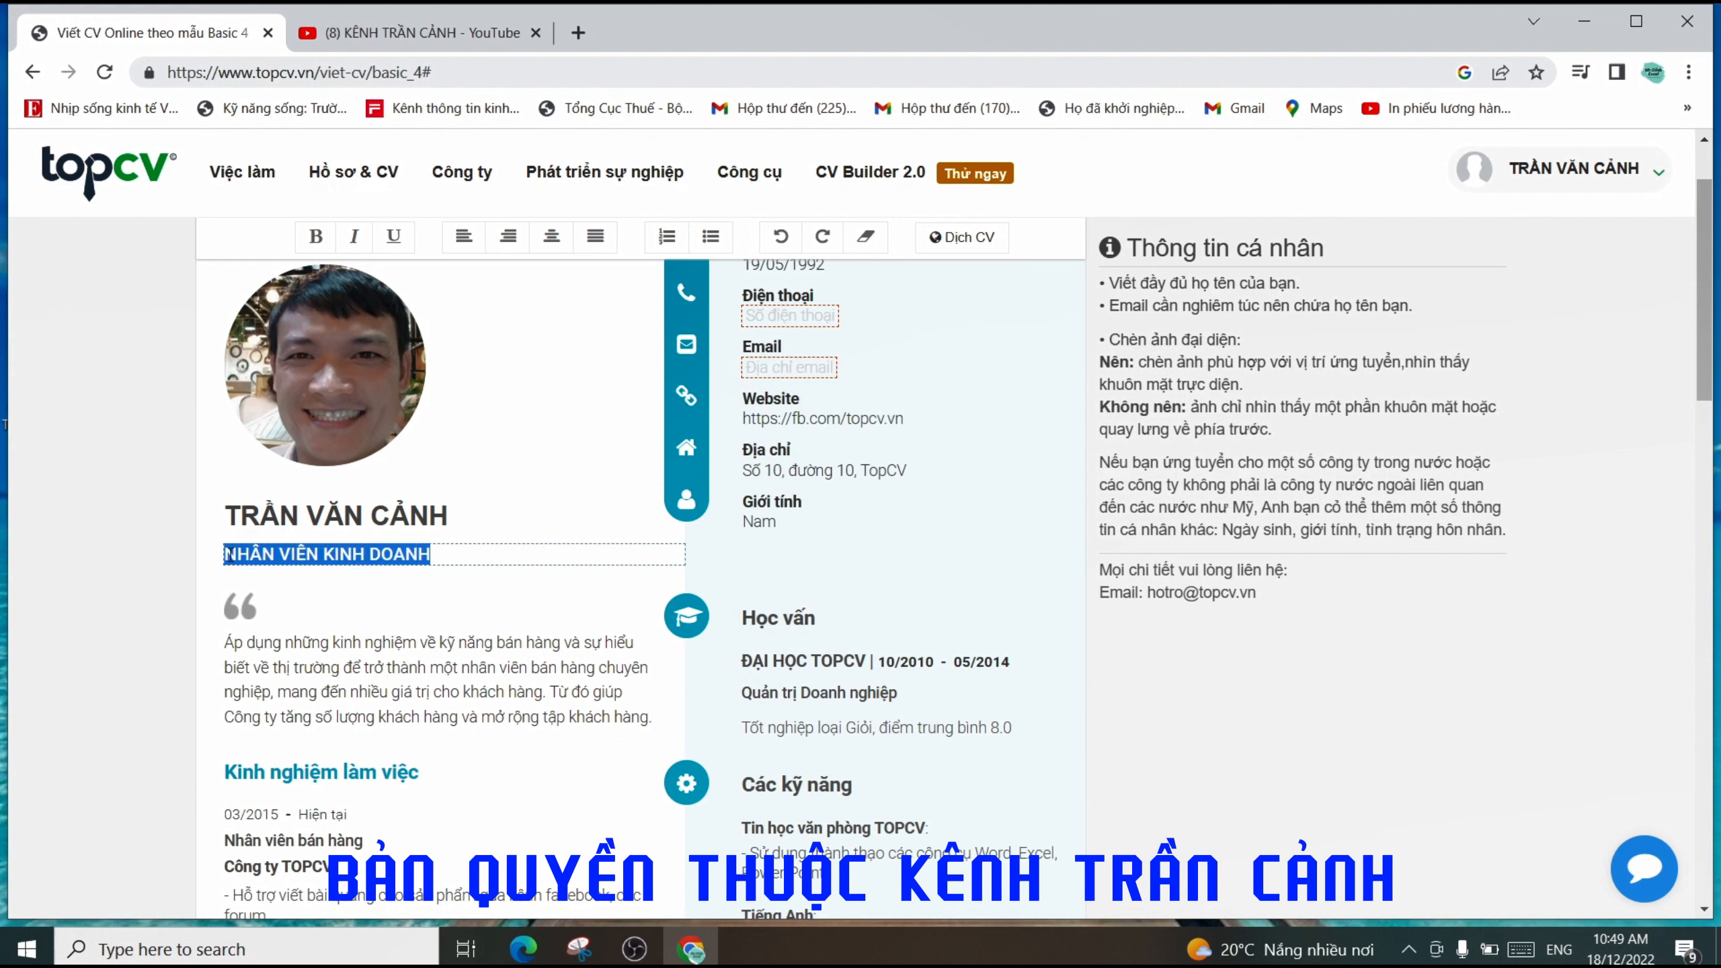
pyautogui.write('TR')
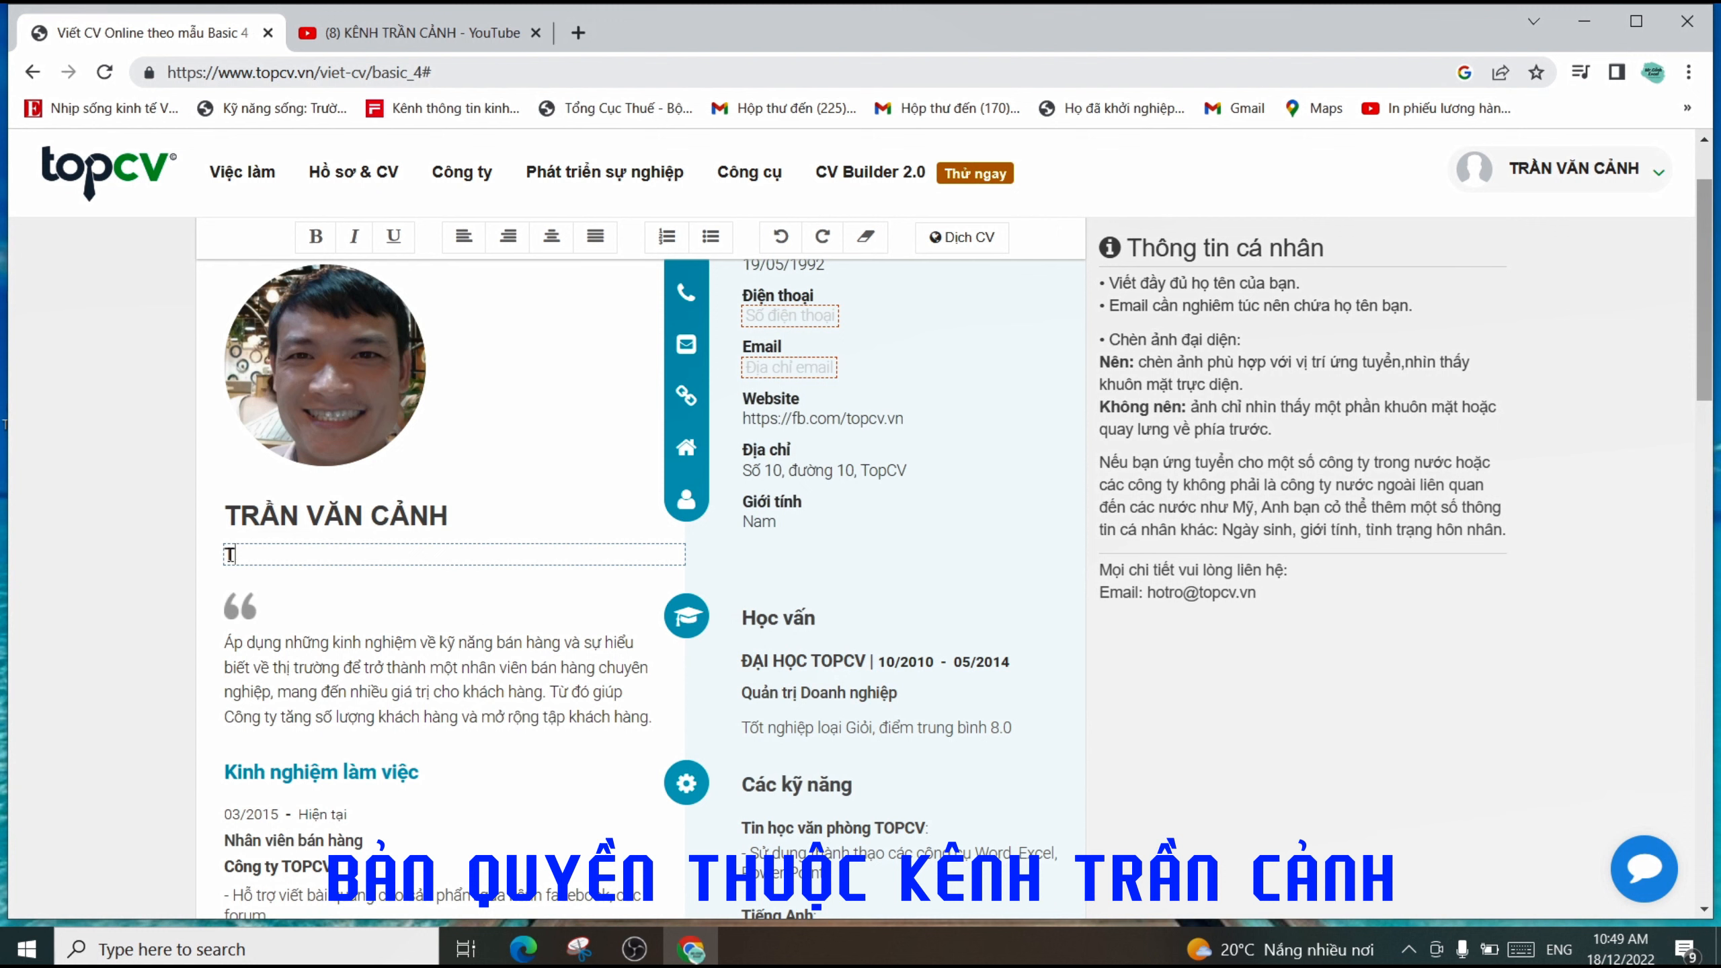
# - Try typing a Vietnamese job title starting 'TRƯỞNG', erasing the garbled letters each time
pyautogui.press('BackSpace')
pyautogui.write('R')
pyautogui.press('BackSpace')
pyautogui.write('RU')
pyautogui.press('BackSpace')
pyautogui.press('BackSpace')
pyautogui.write('RU')
pyautogui.press('BackSpace')
pyautogui.write('NG')
pyautogui.doubleClick(229, 555)
pyautogui.press('BackSpace')
pyautogui.write('TR')
pyautogui.click(382, 558)
pyautogui.write('ƯƠNGỞNG')
pyautogui.press('BackSpace')
pyautogui.write('ƯƠ')
pyautogui.press('BackSpace')
pyautogui.press('BackSpace')
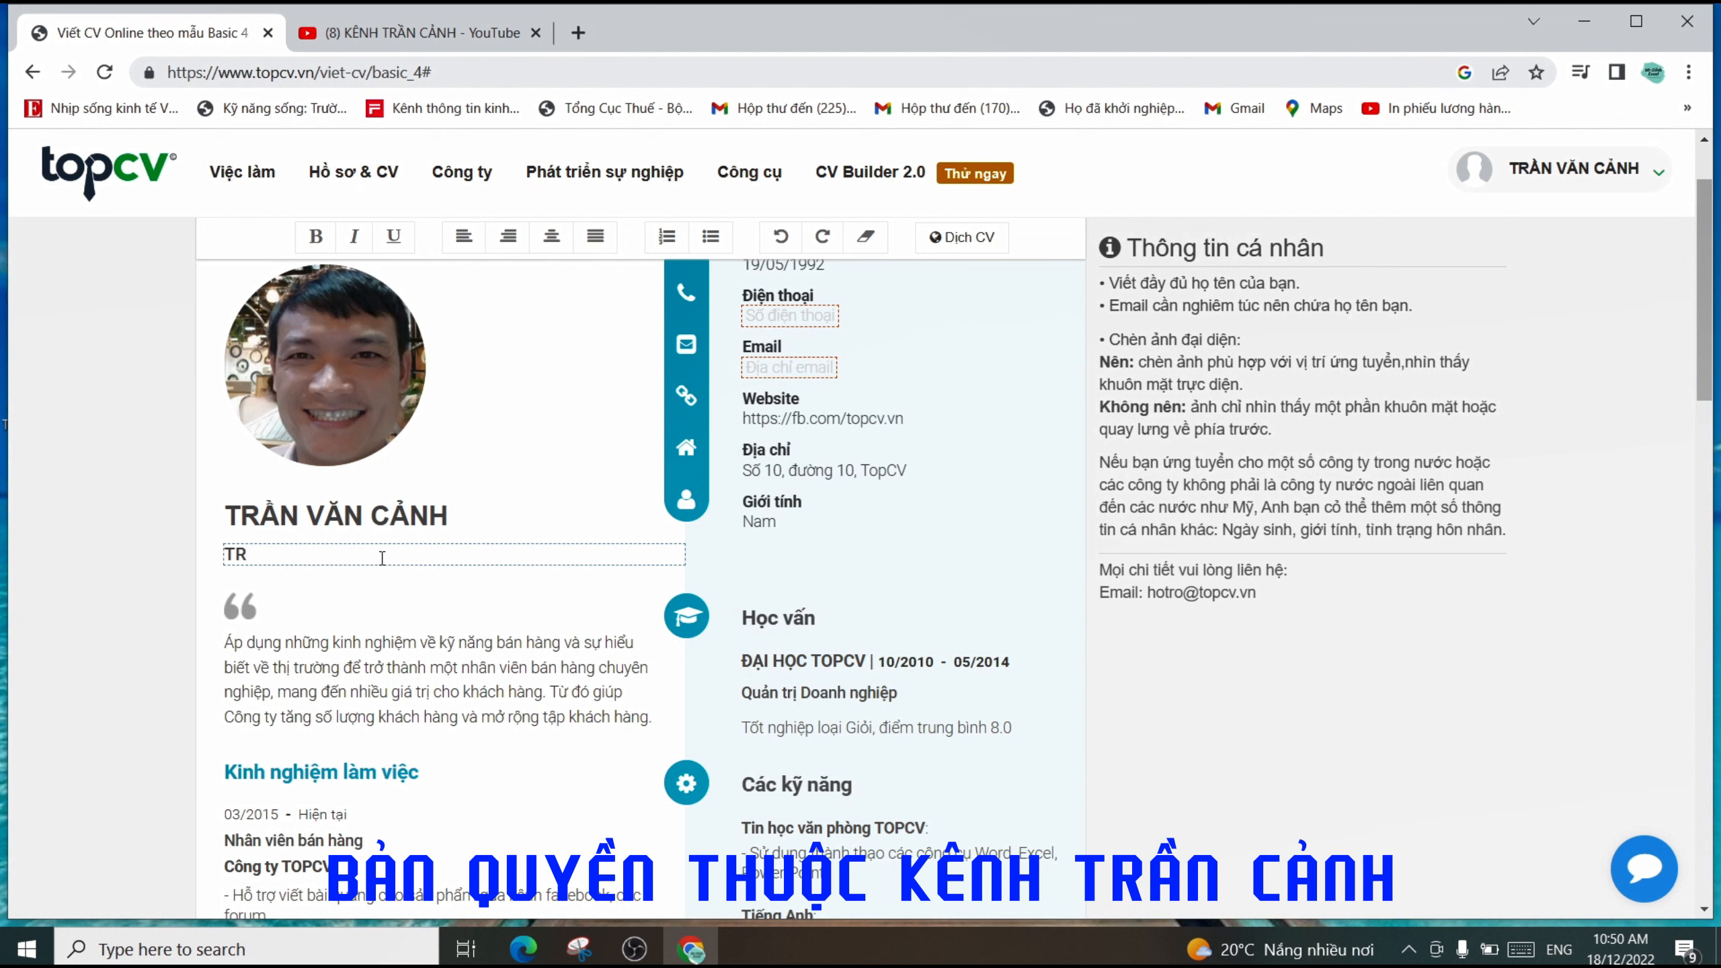
# - Switch the Windows input language to Vietnamese Telex and clear the job title for retyping
pyautogui.click(1406, 948)
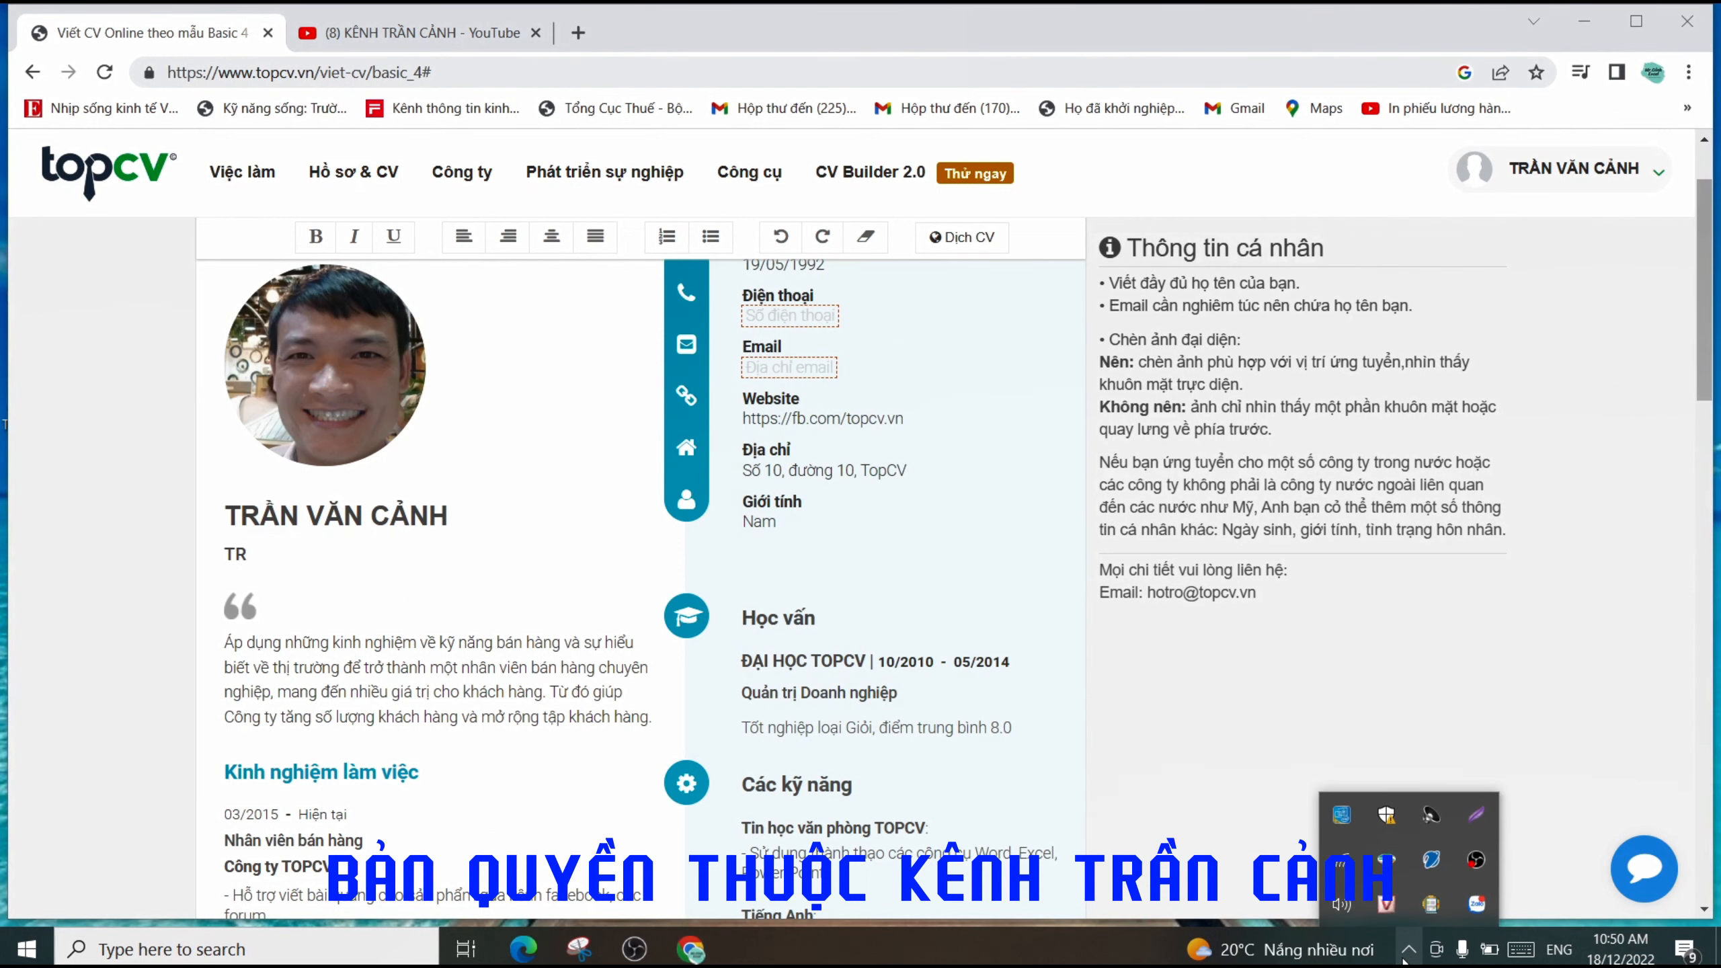
pyautogui.click(1559, 950)
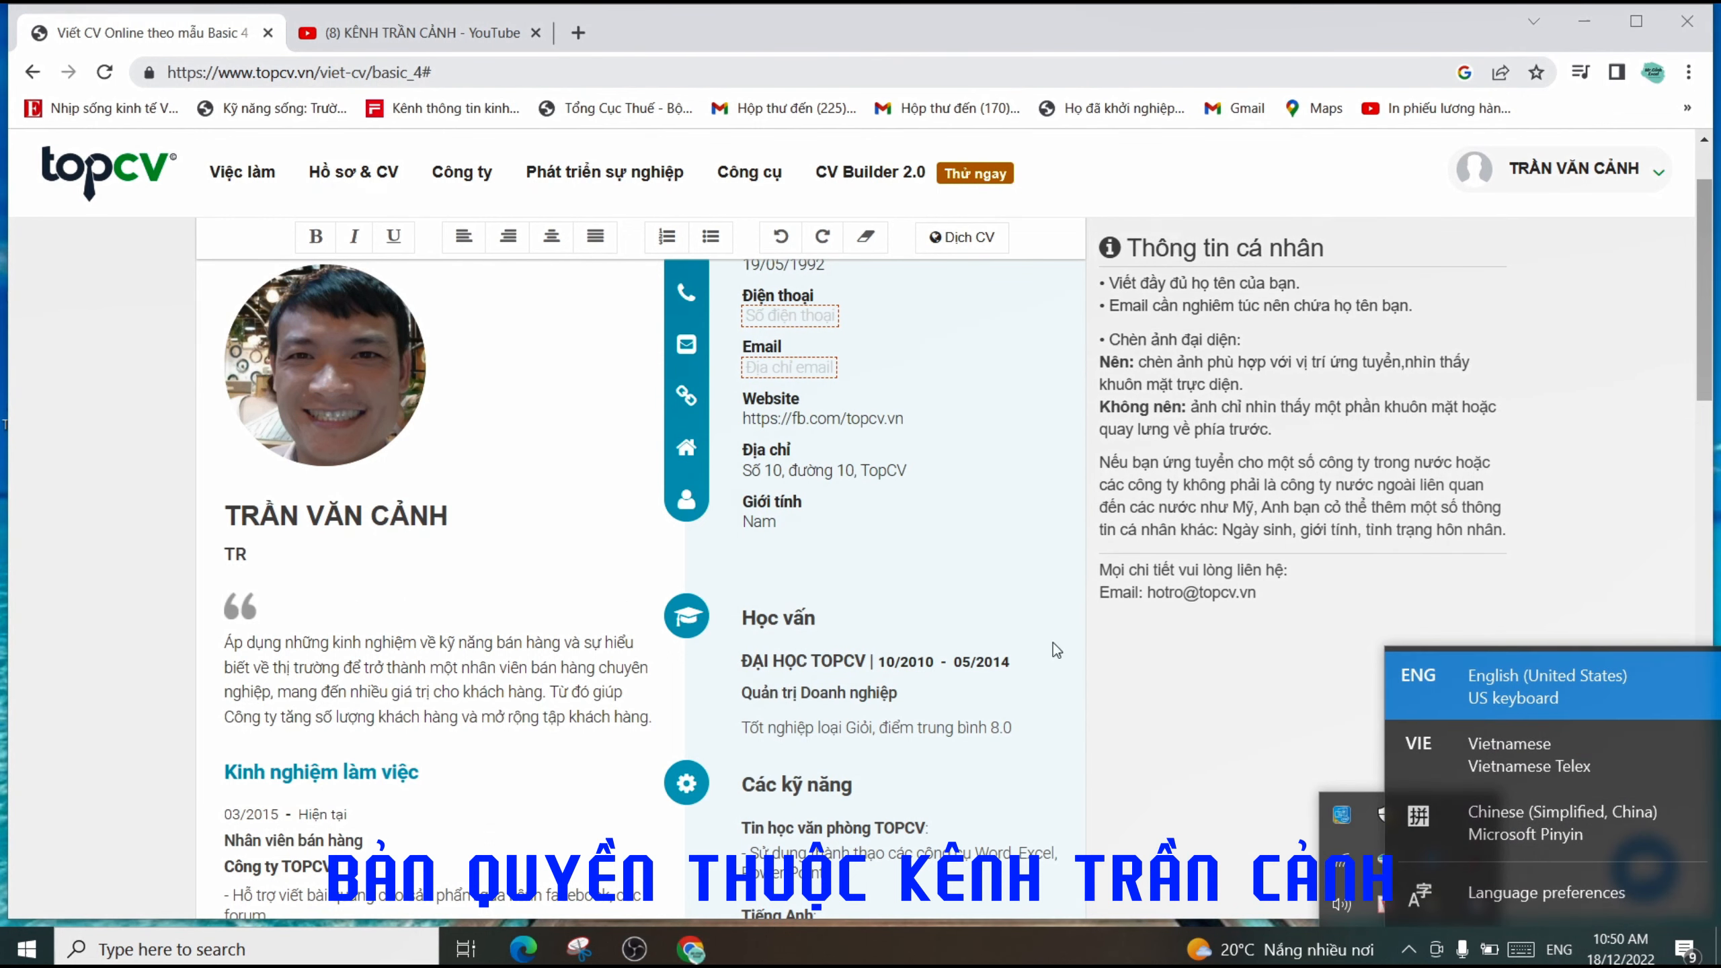
pyautogui.click(271, 548)
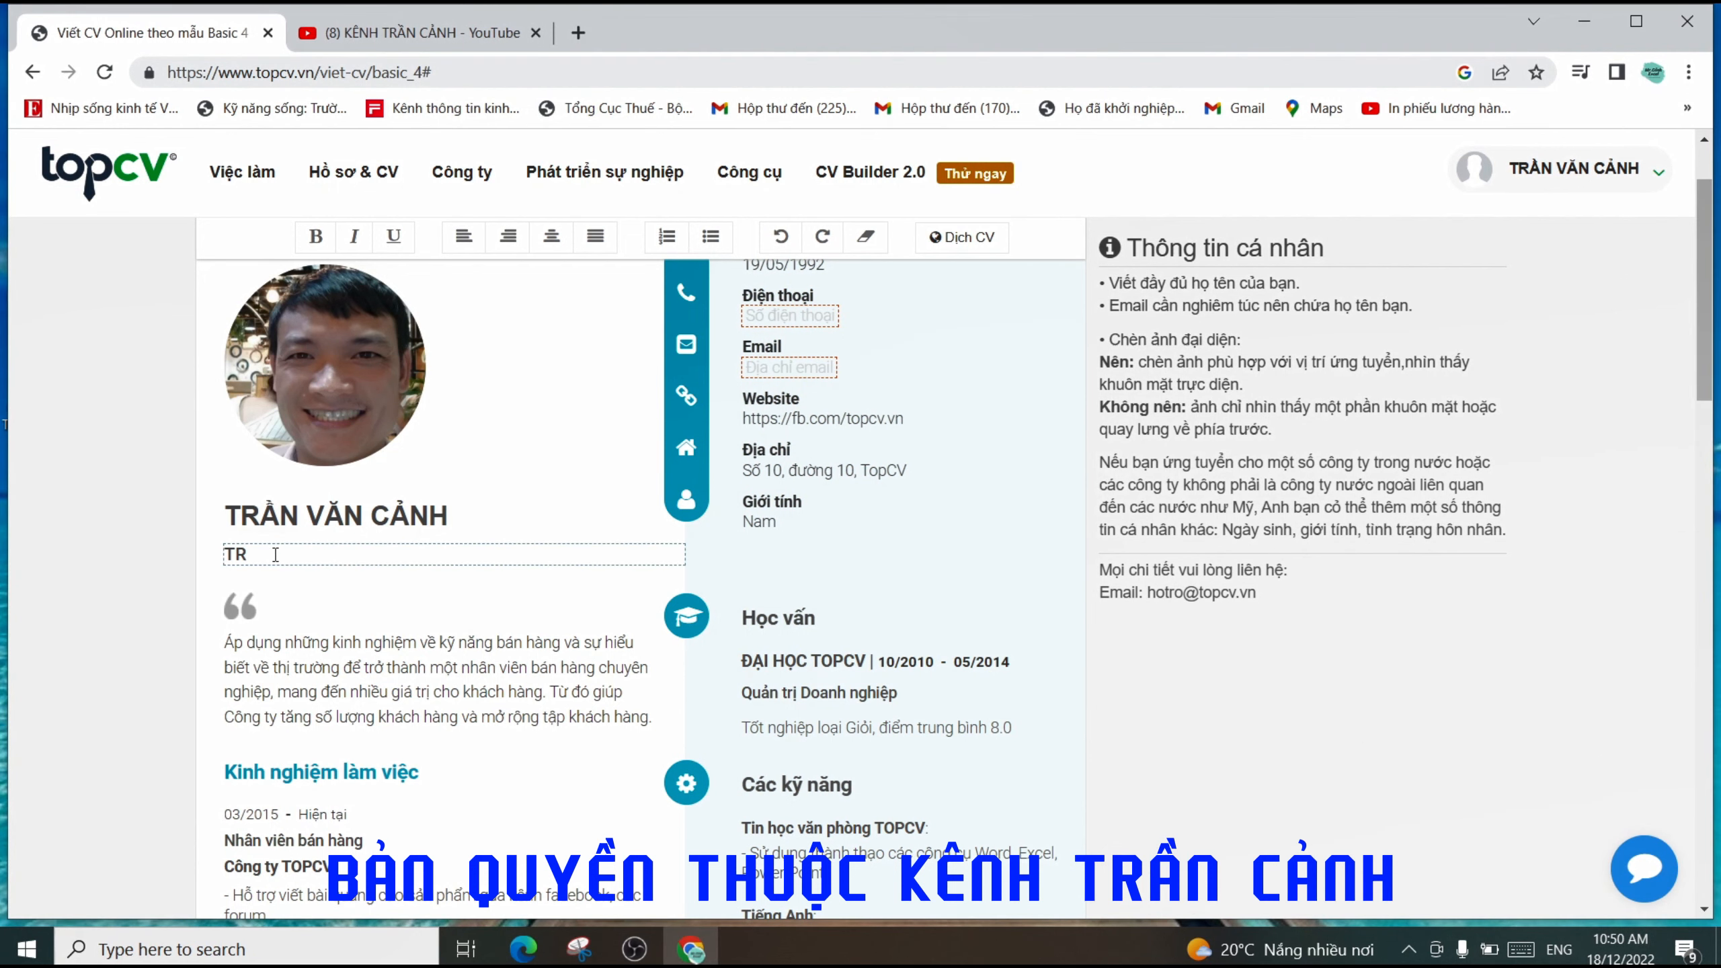
pyautogui.write('Ư')
pyautogui.press('BackSpace')
pyautogui.press('BackSpace')
pyautogui.write('RUÓNGR')
pyautogui.press('BackSpace')
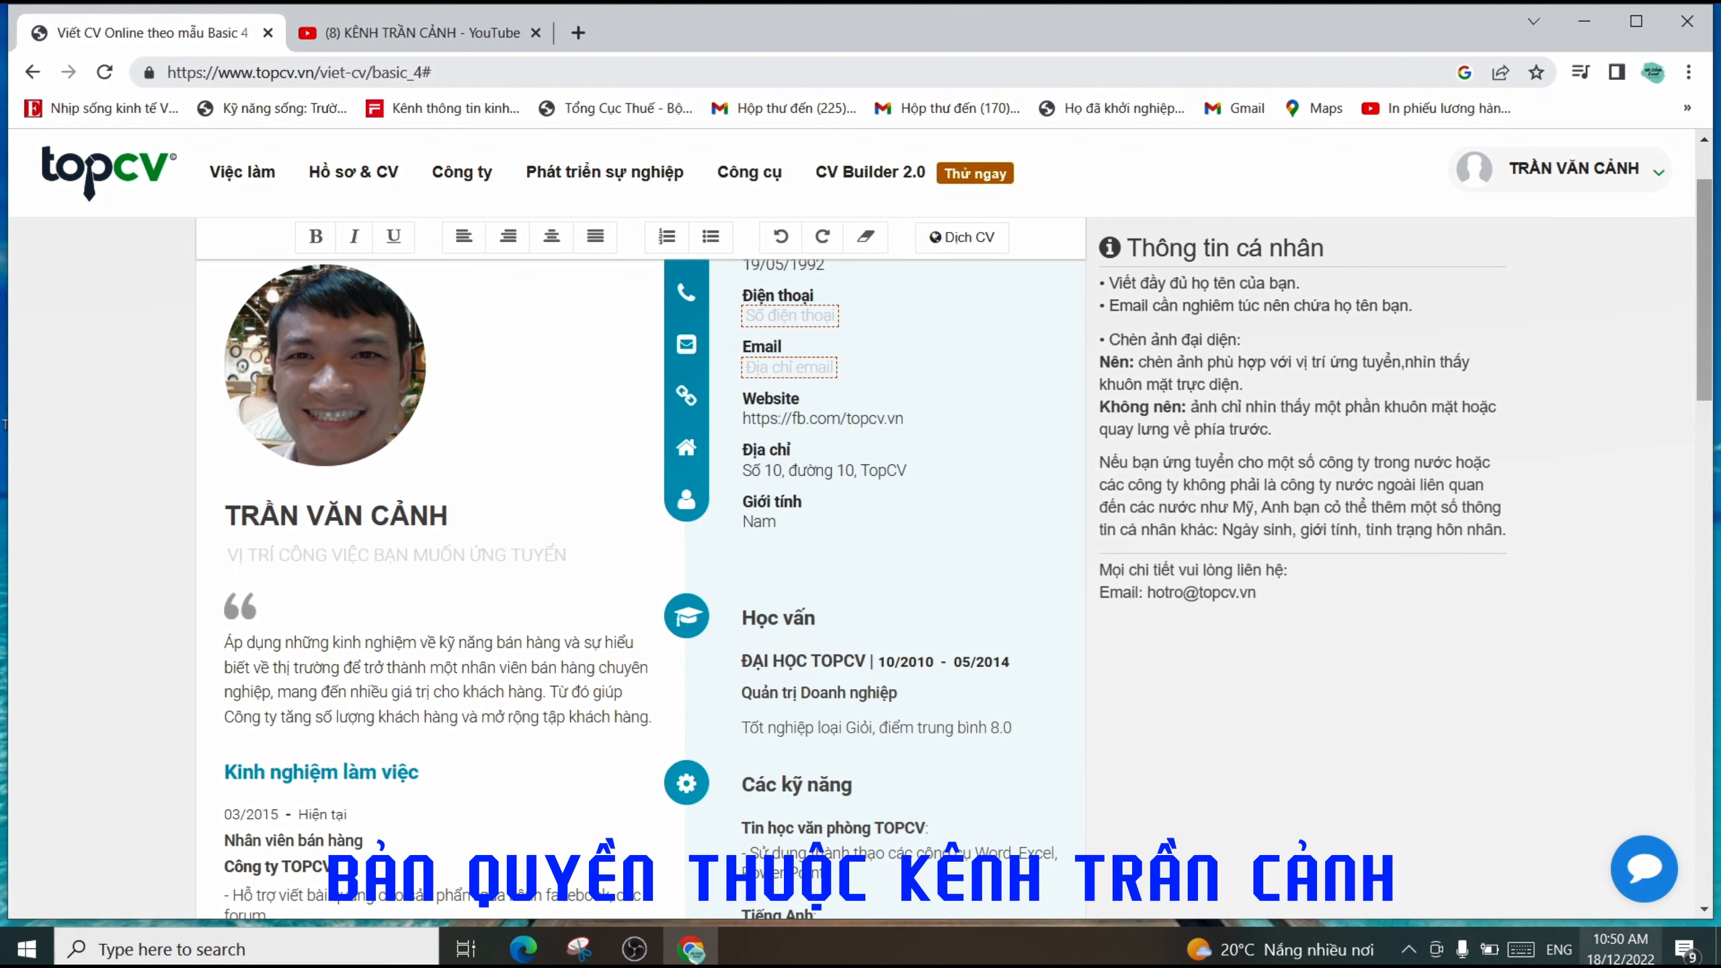
pyautogui.click(1558, 950)
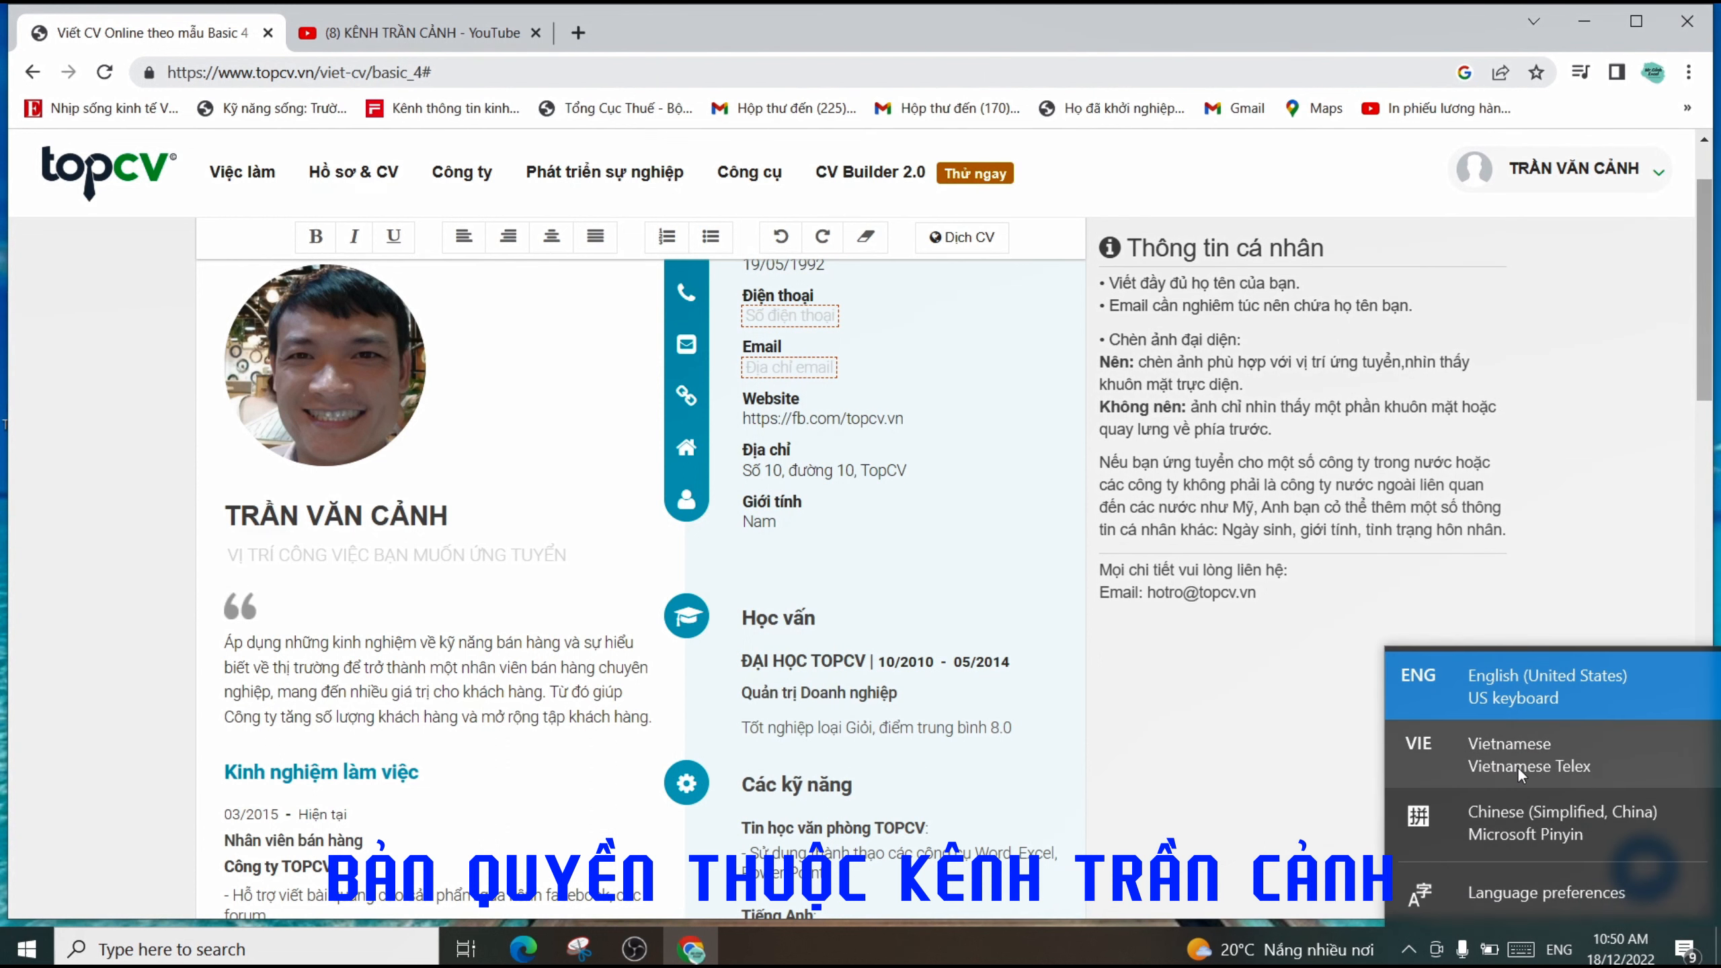
pyautogui.click(1518, 803)
pyautogui.click(424, 555)
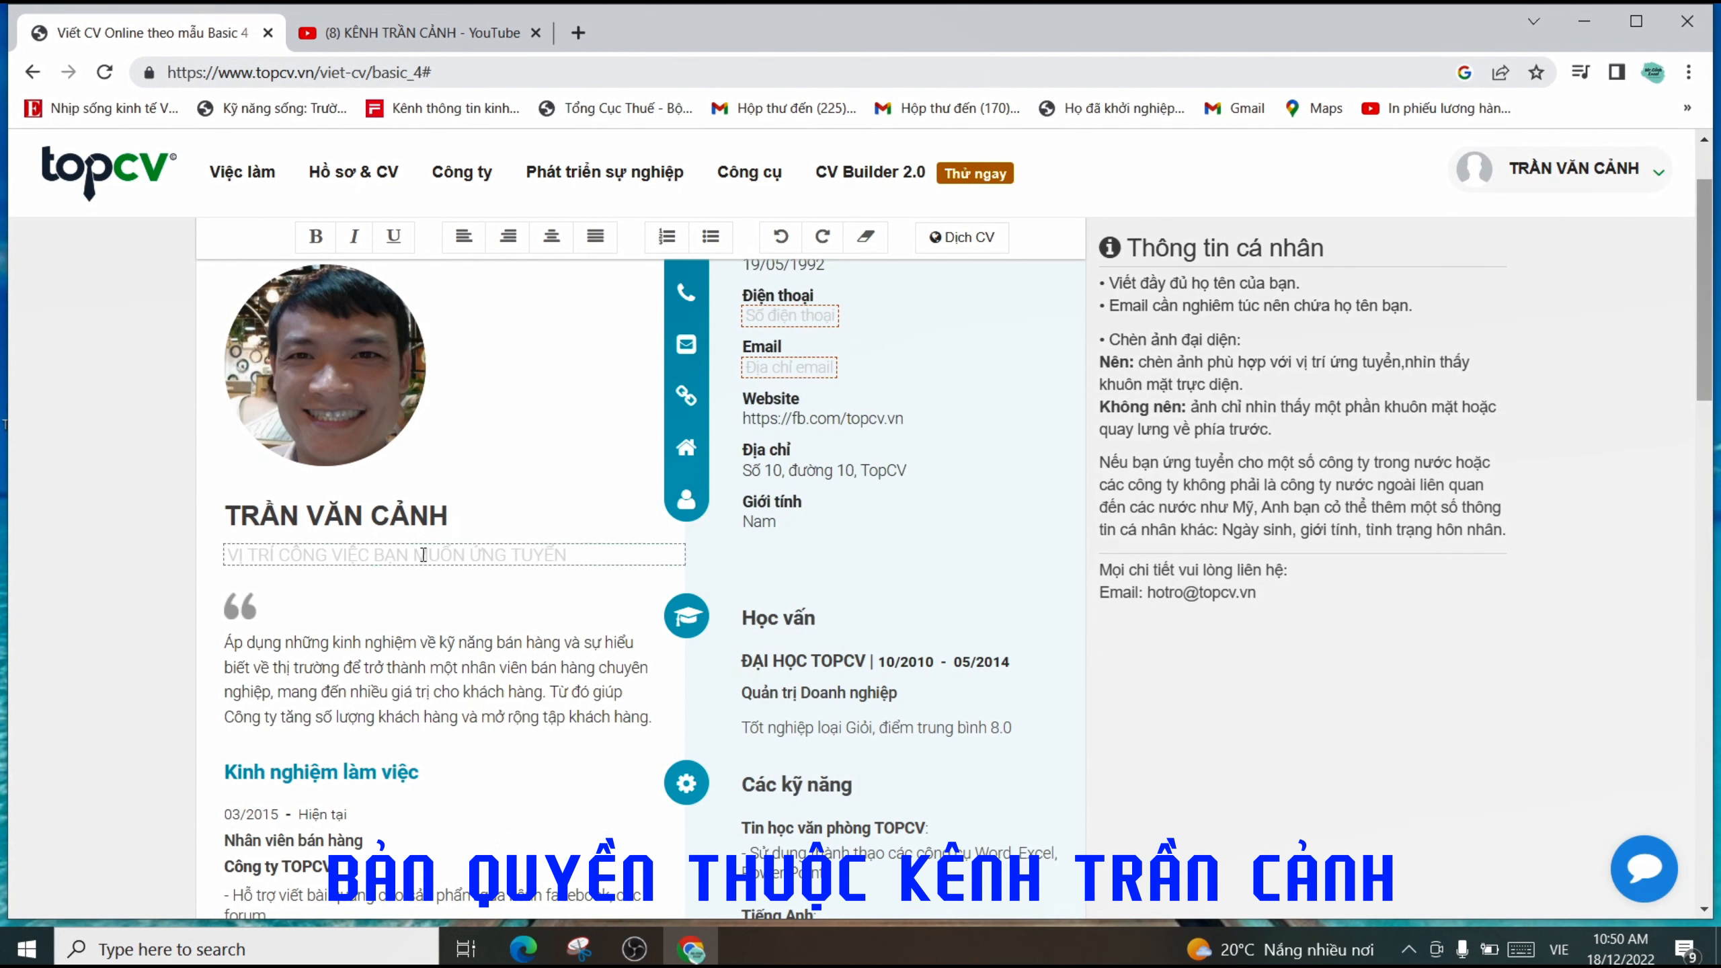
pyautogui.write('TNG')
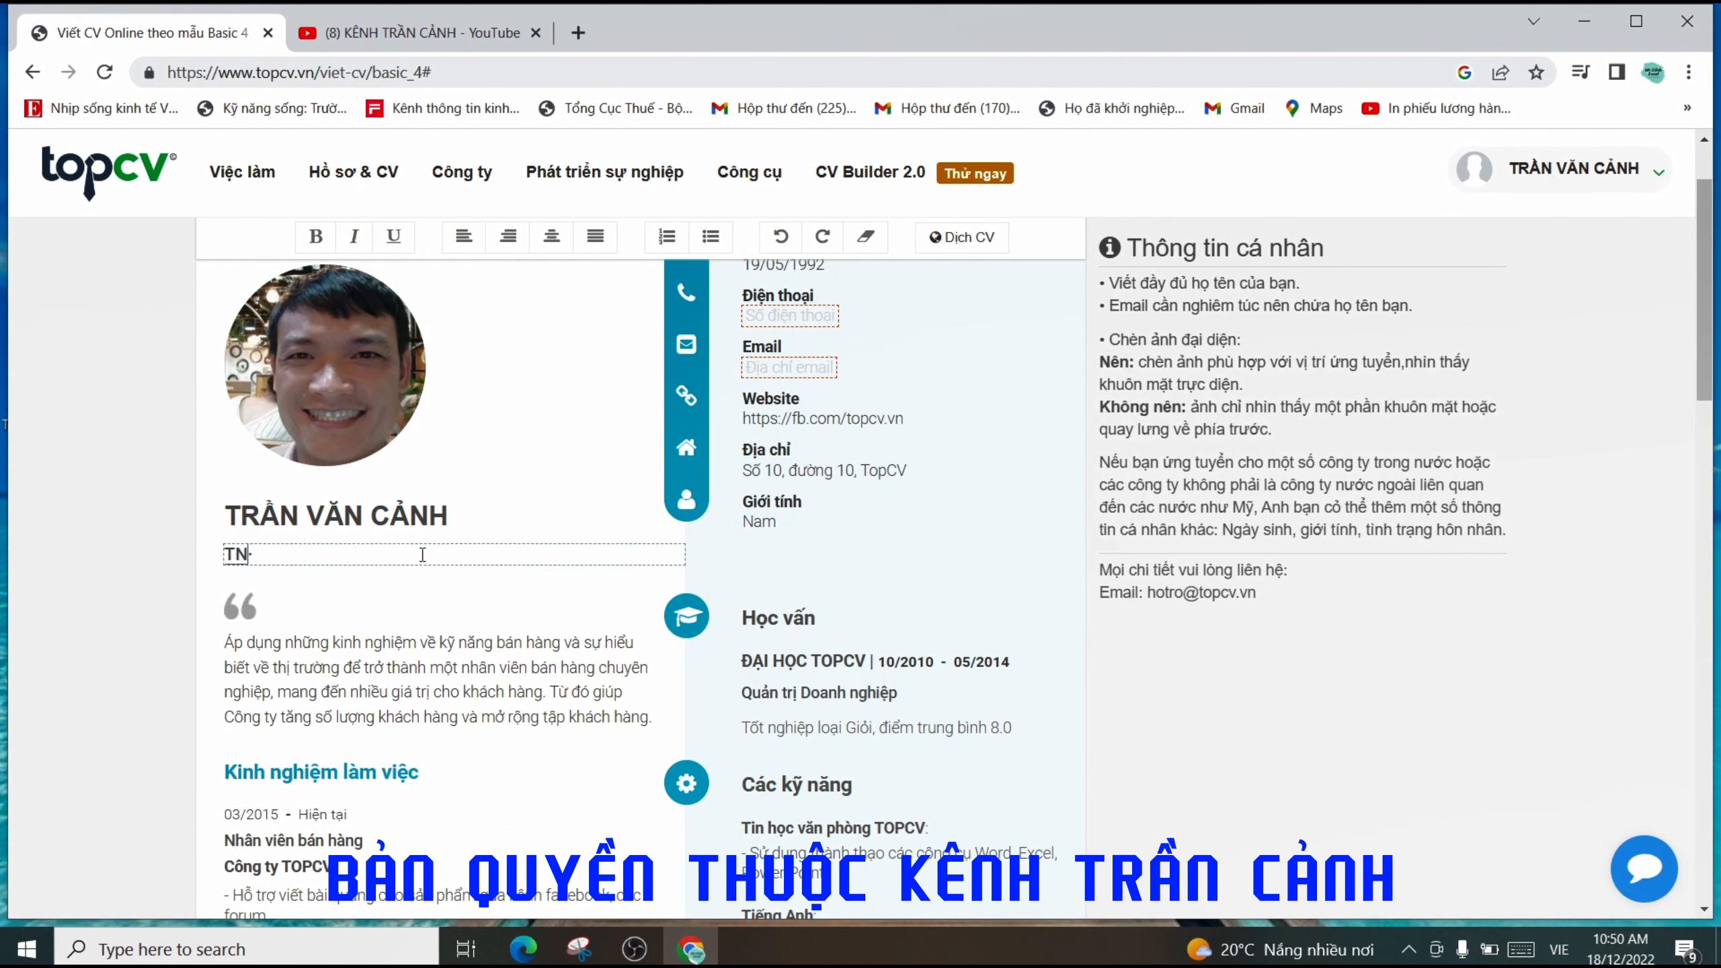
pyautogui.press('BackSpace')
pyautogui.press('BackSpace')
# - Switch input back to English and type 'HR MANAGER' as the job title
pyautogui.write('HR')
pyautogui.click(1559, 949)
pyautogui.click(1517, 702)
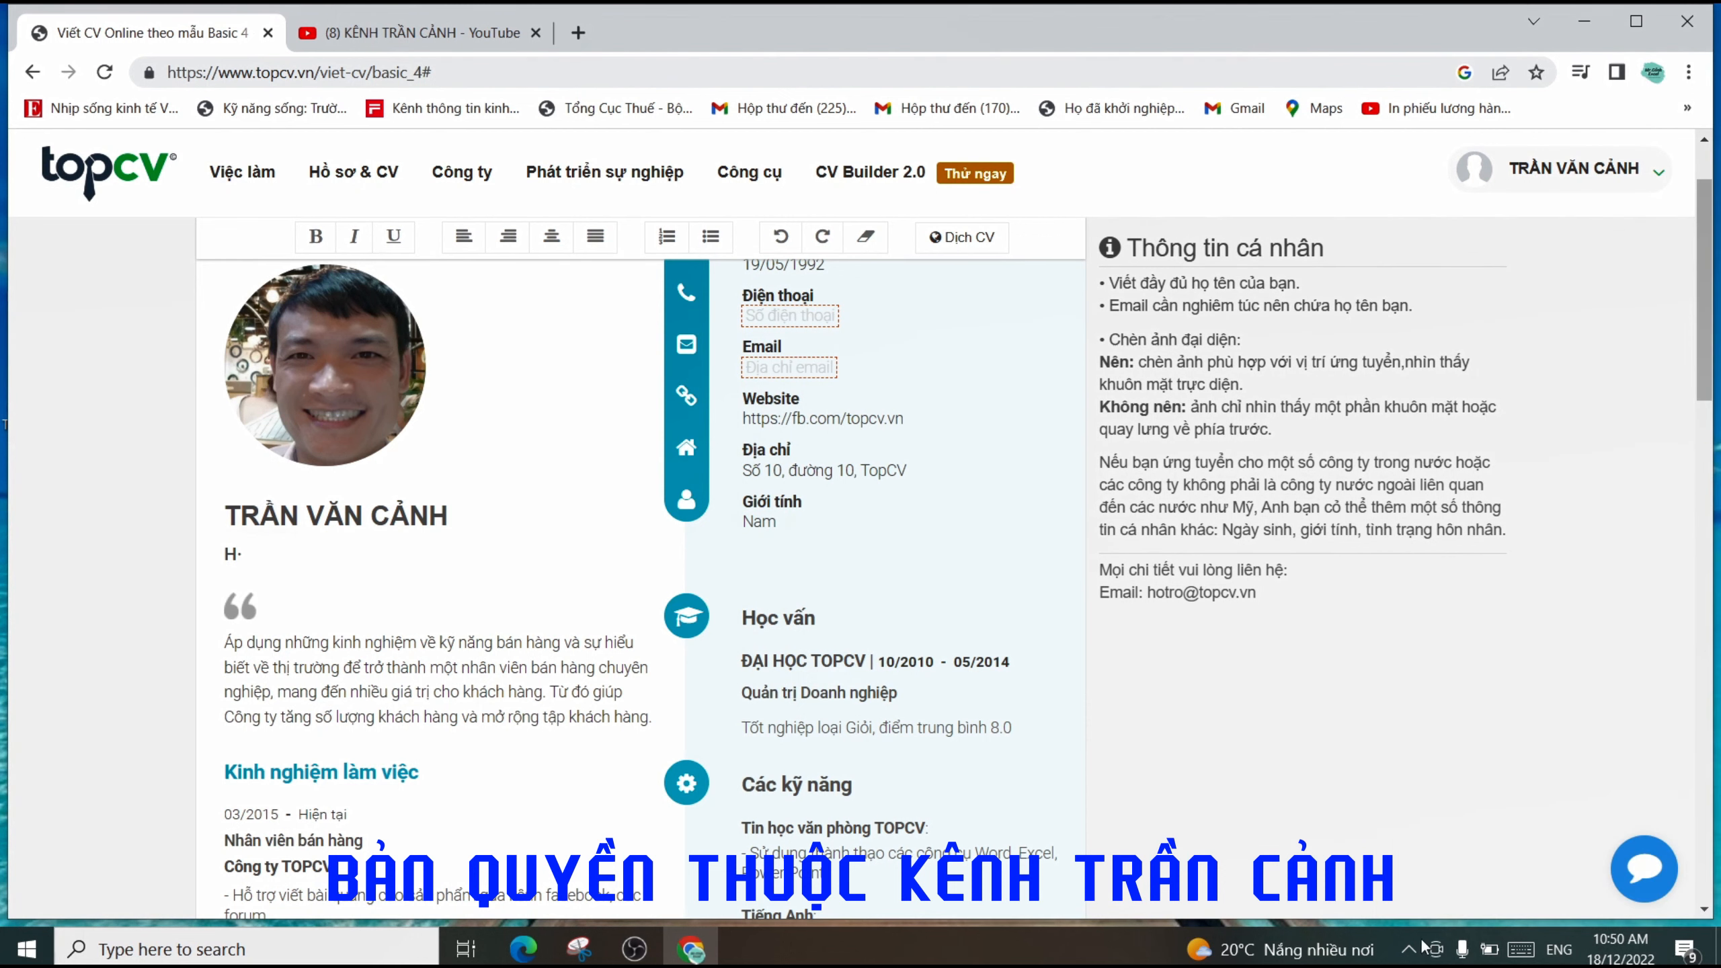
pyautogui.click(1408, 949)
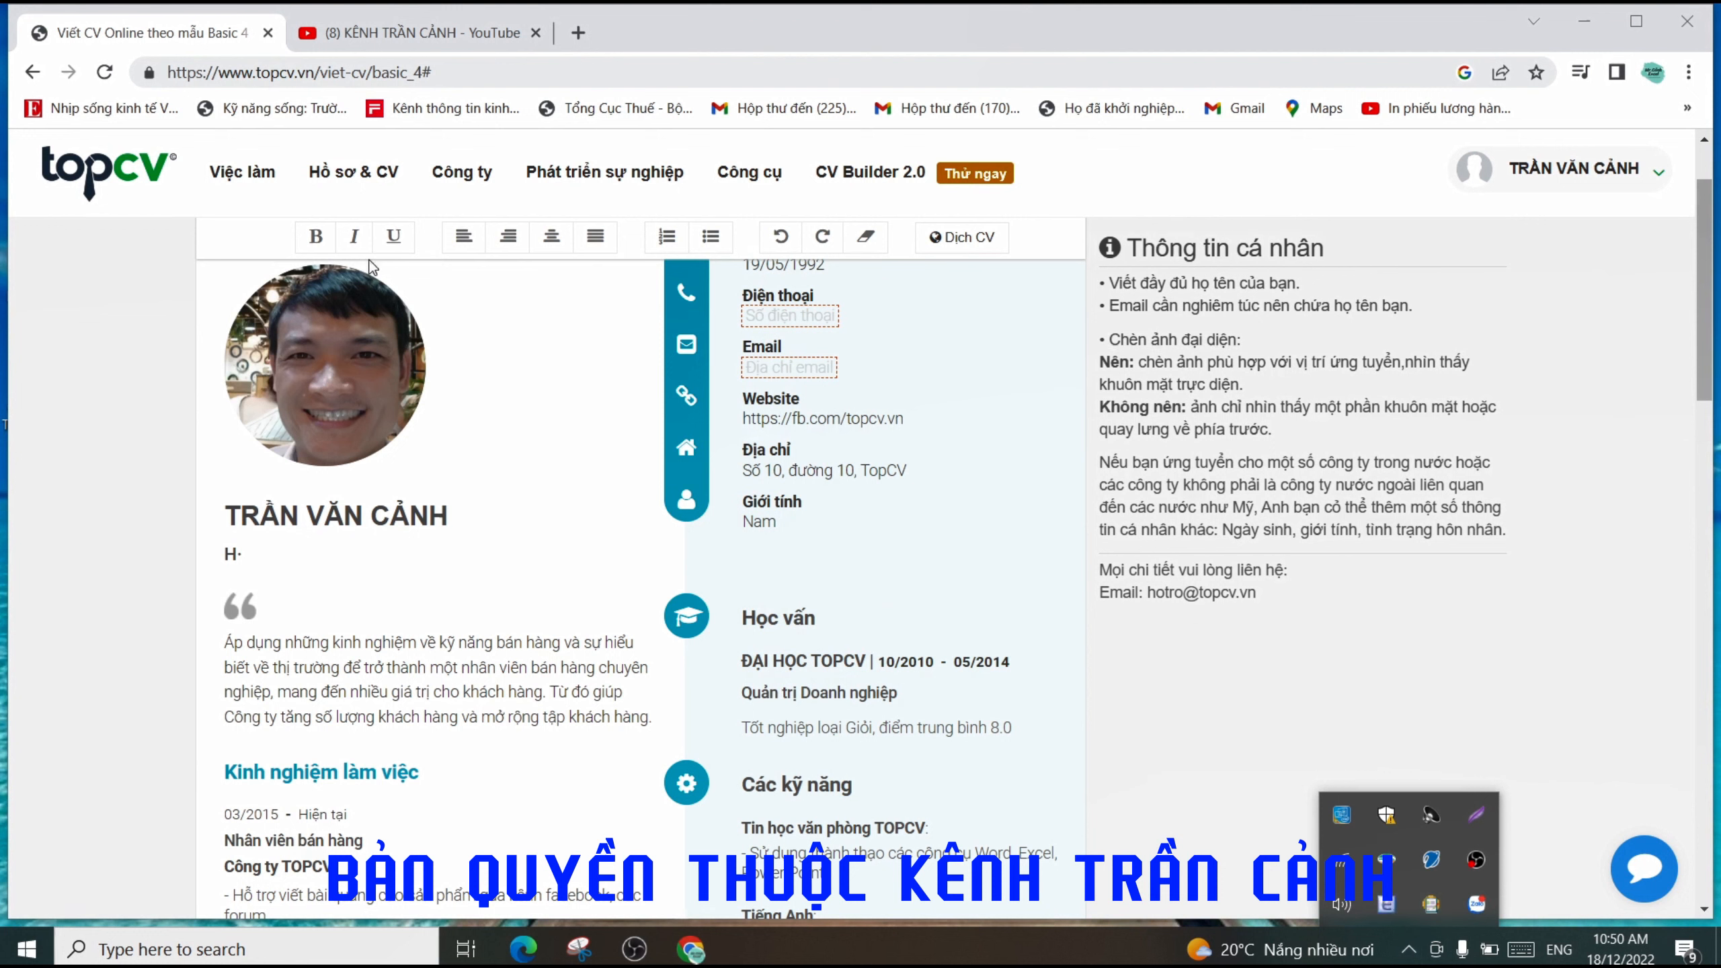
pyautogui.click(252, 553)
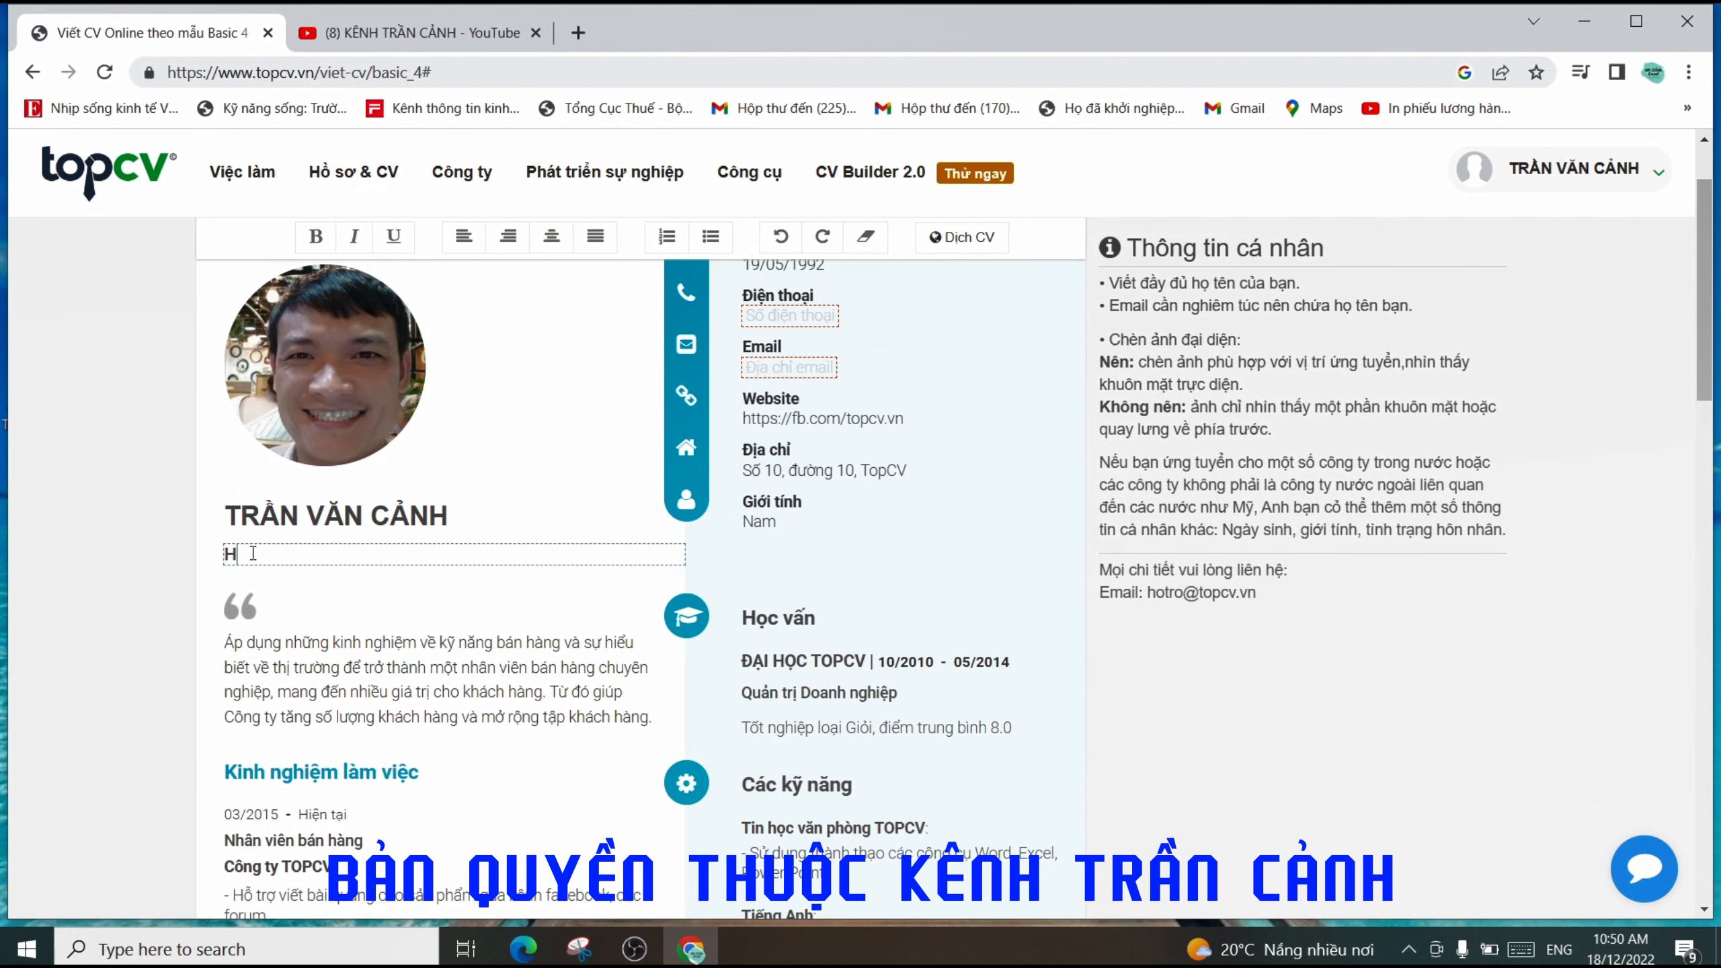
pyautogui.press('BackSpace')
pyautogui.write('HR MANAGERR')
pyautogui.press('BackSpace')
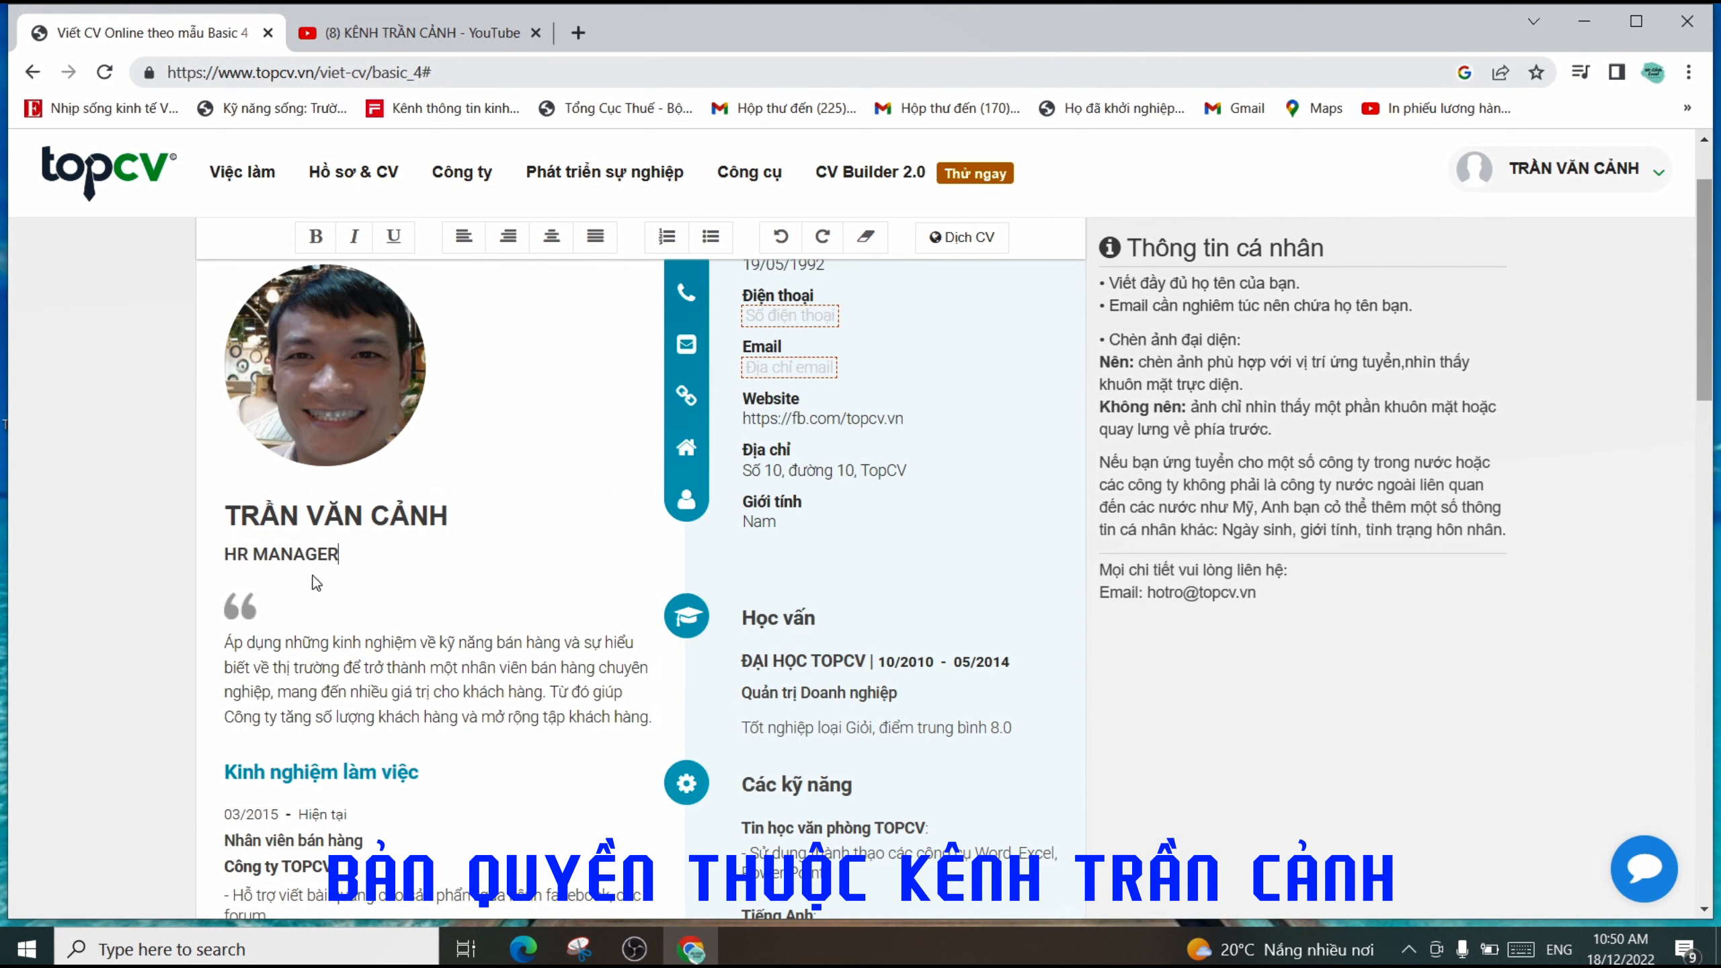
# - Insert '& GA' after HR so the title reads 'HR & GA MANAGER'
pyautogui.click(248, 562)
pyautogui.write('& GA')
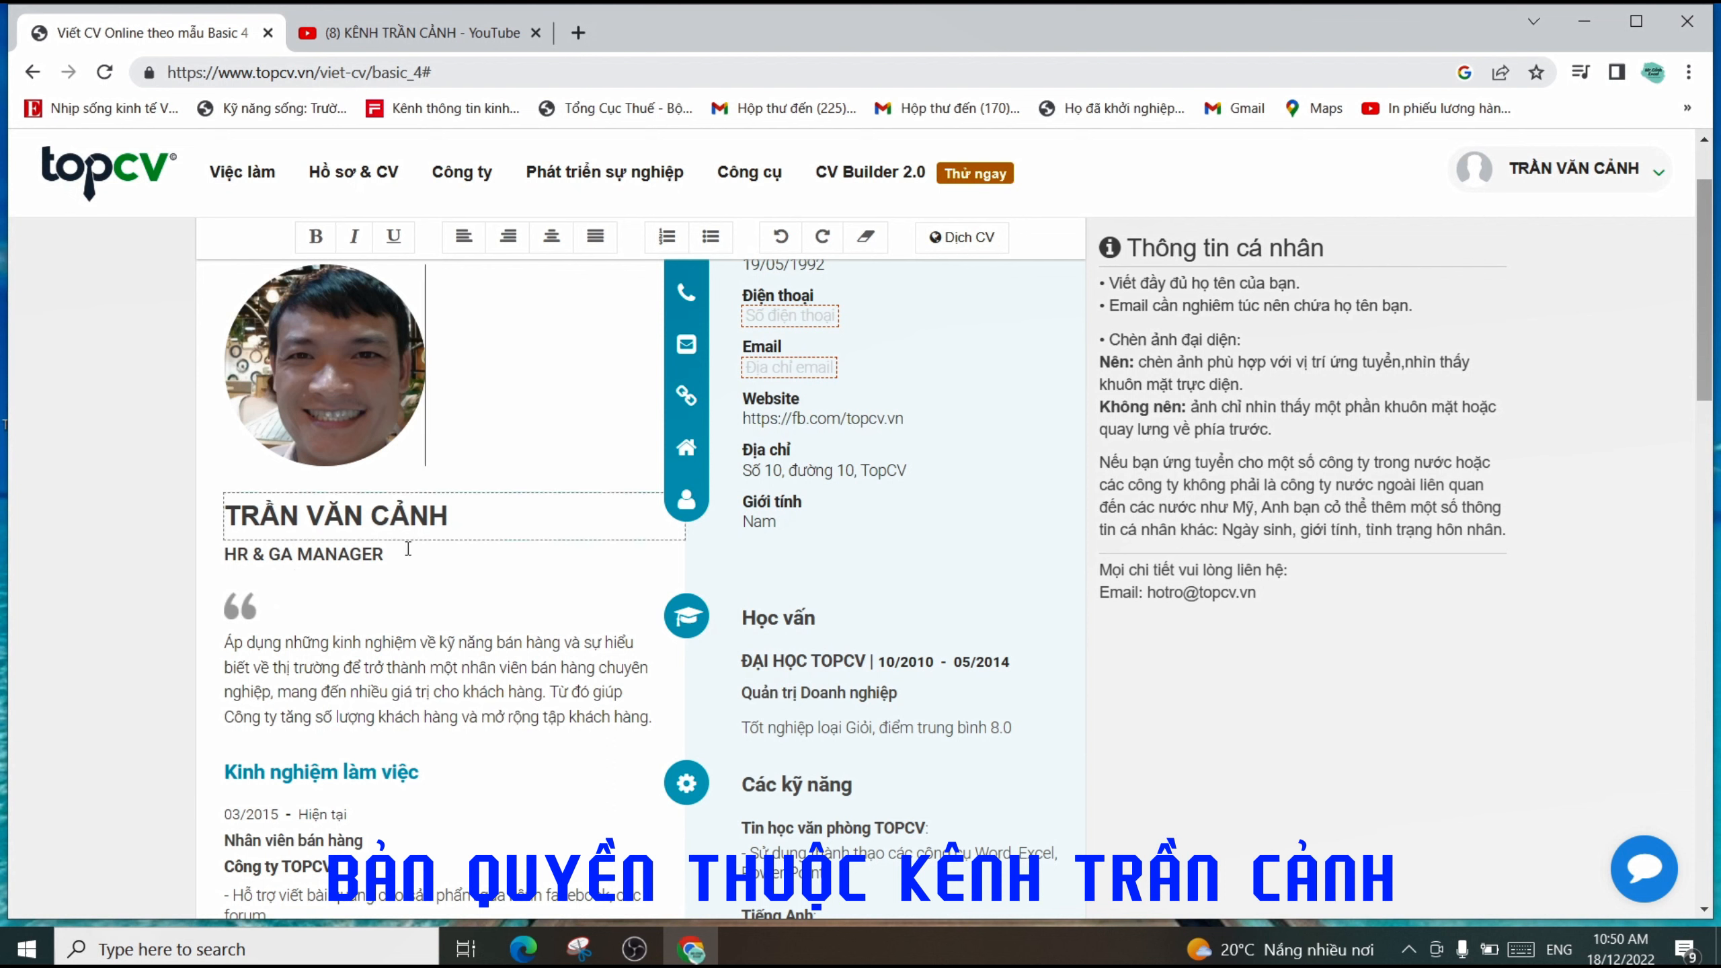
pyautogui.tripleClick(405, 560)
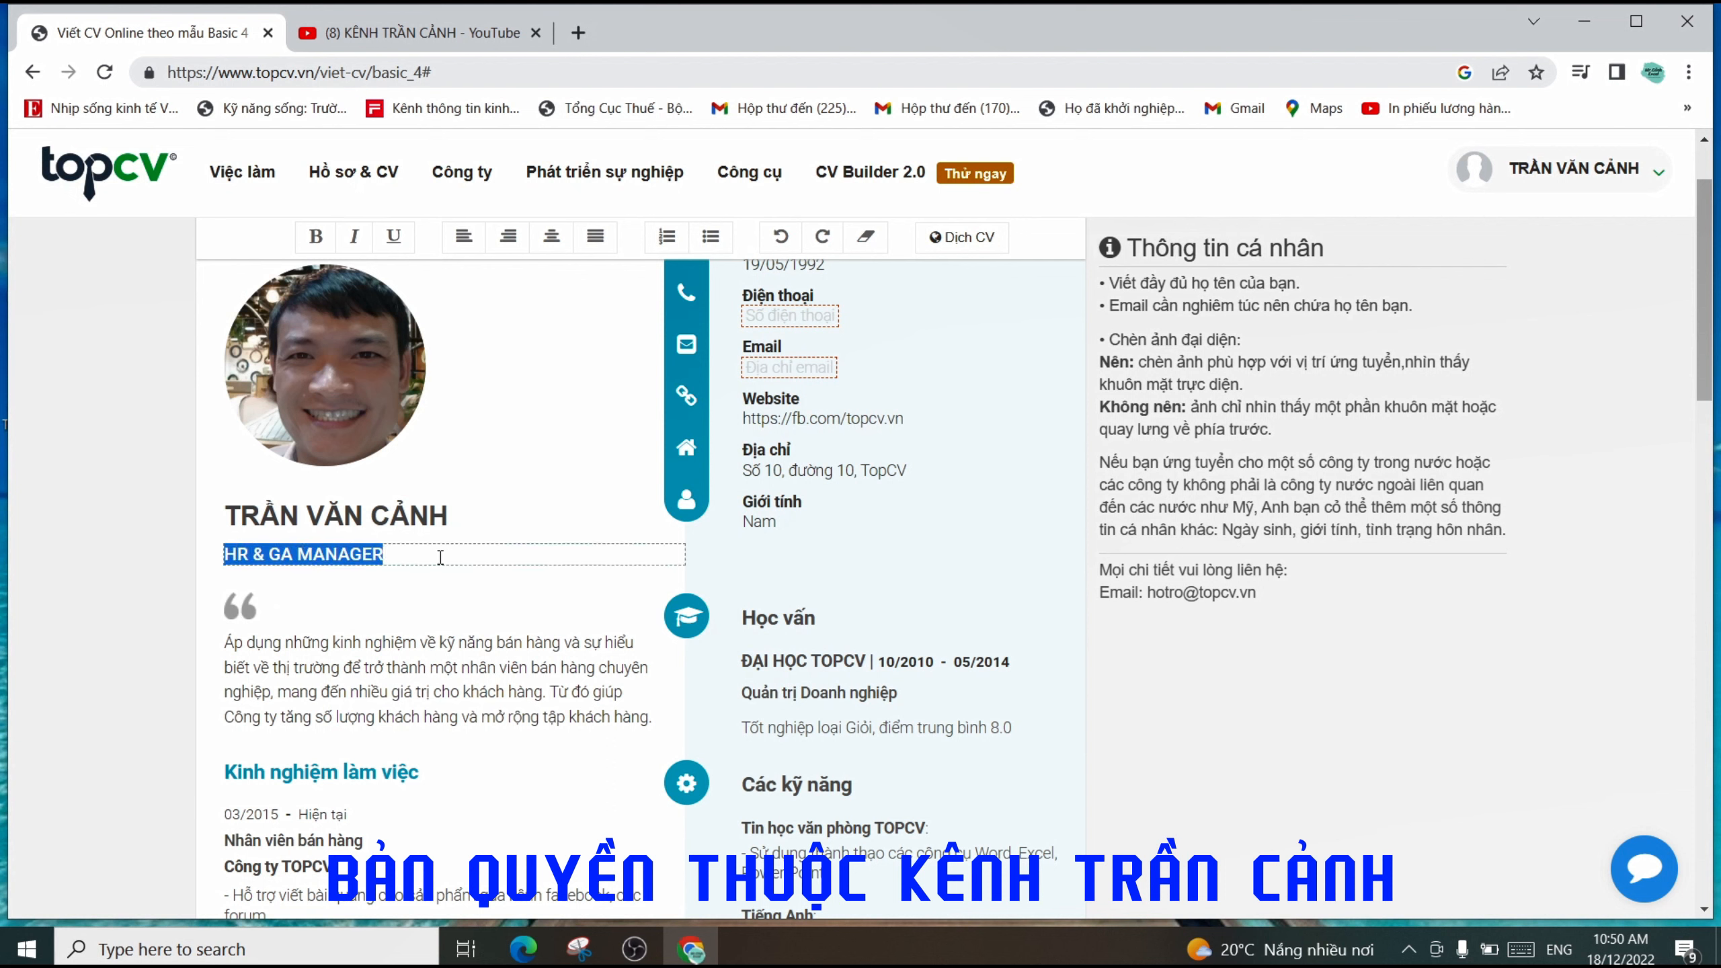
pyautogui.click(430, 563)
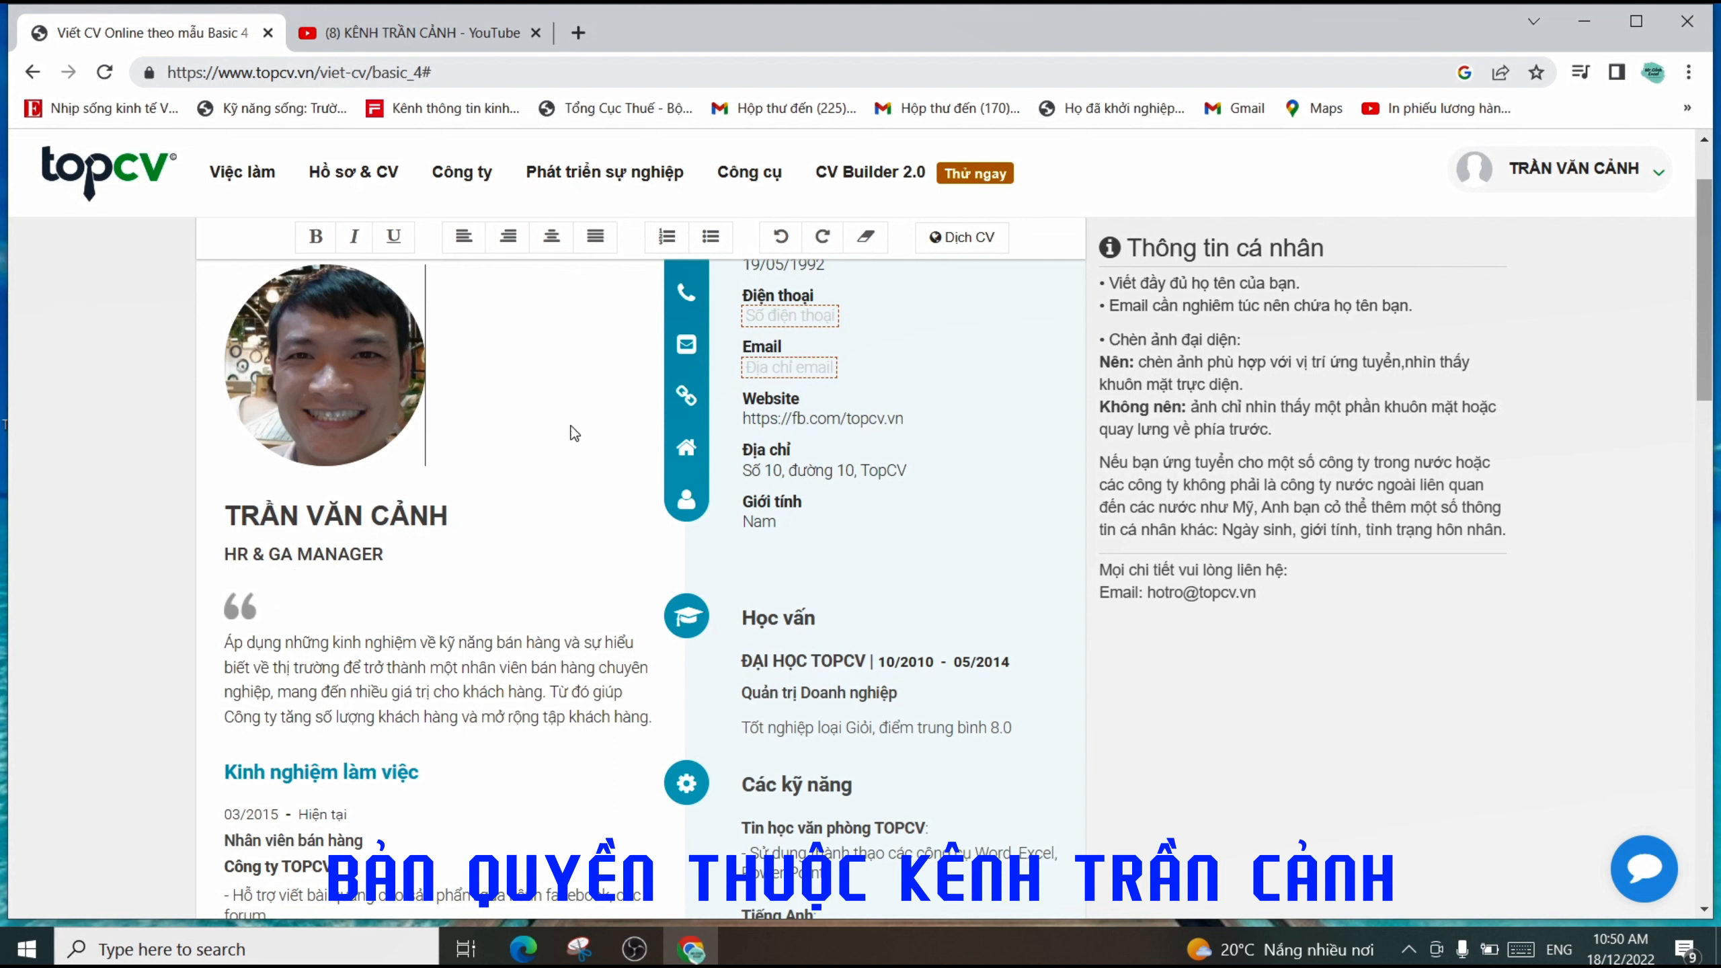
pyautogui.scroll(4, 806, 453)
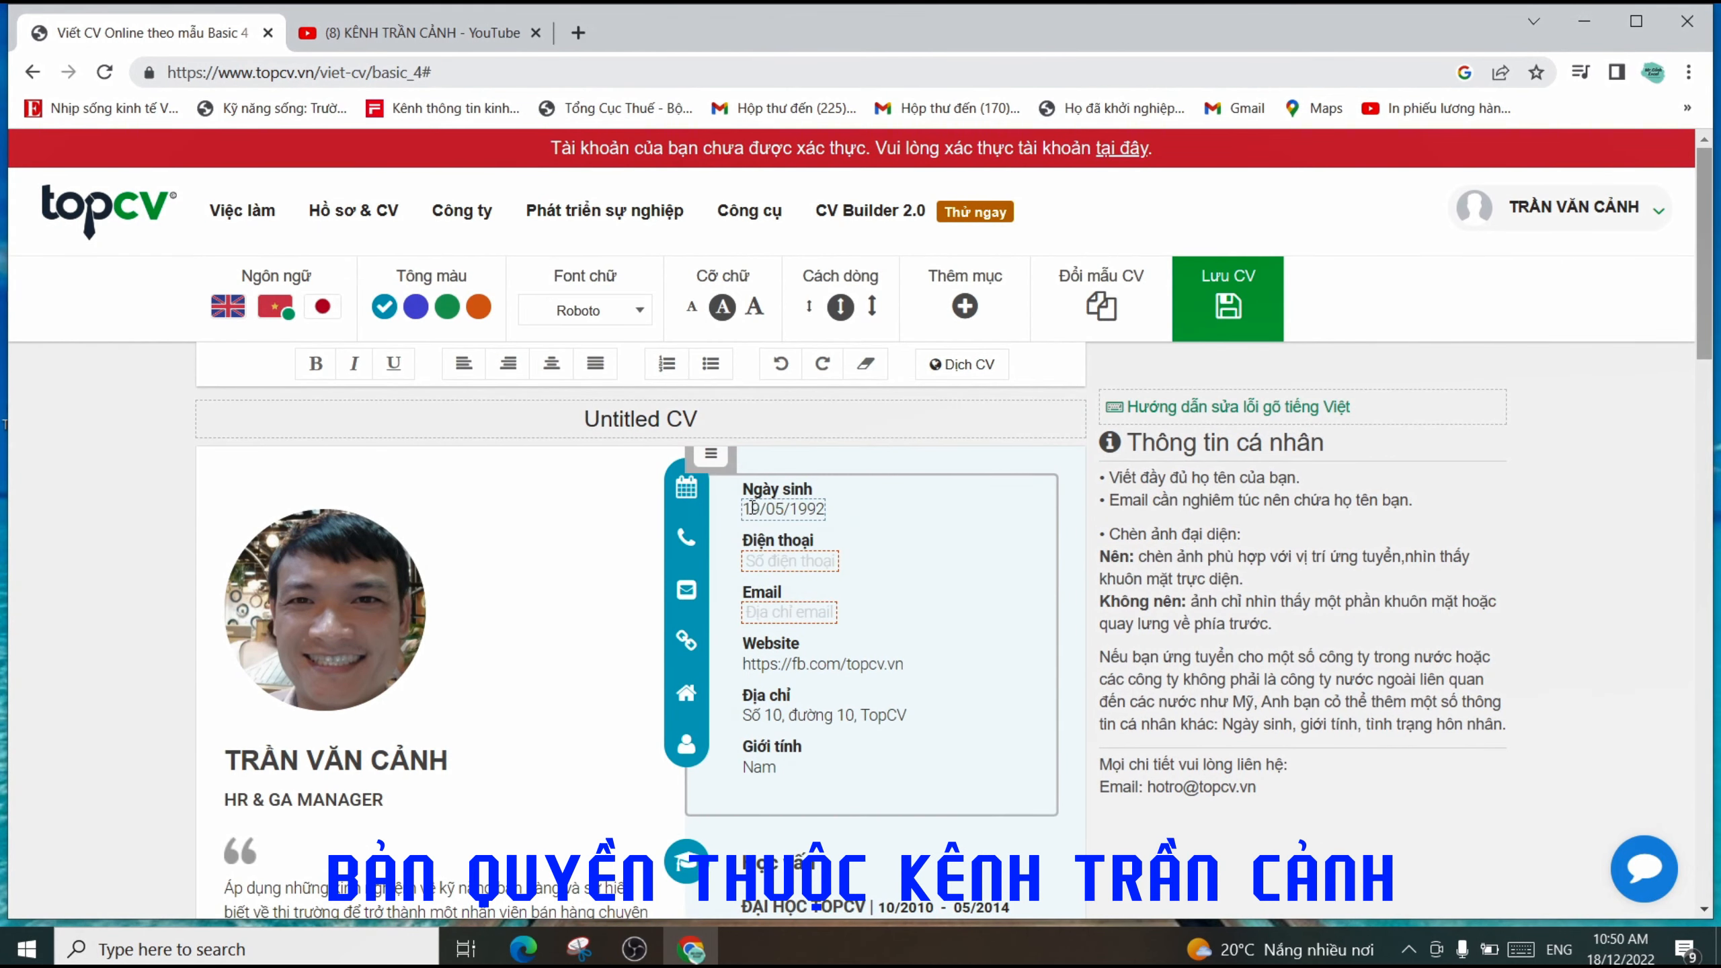
pyautogui.moveTo(743, 509); pyautogui.dragTo(825, 502)
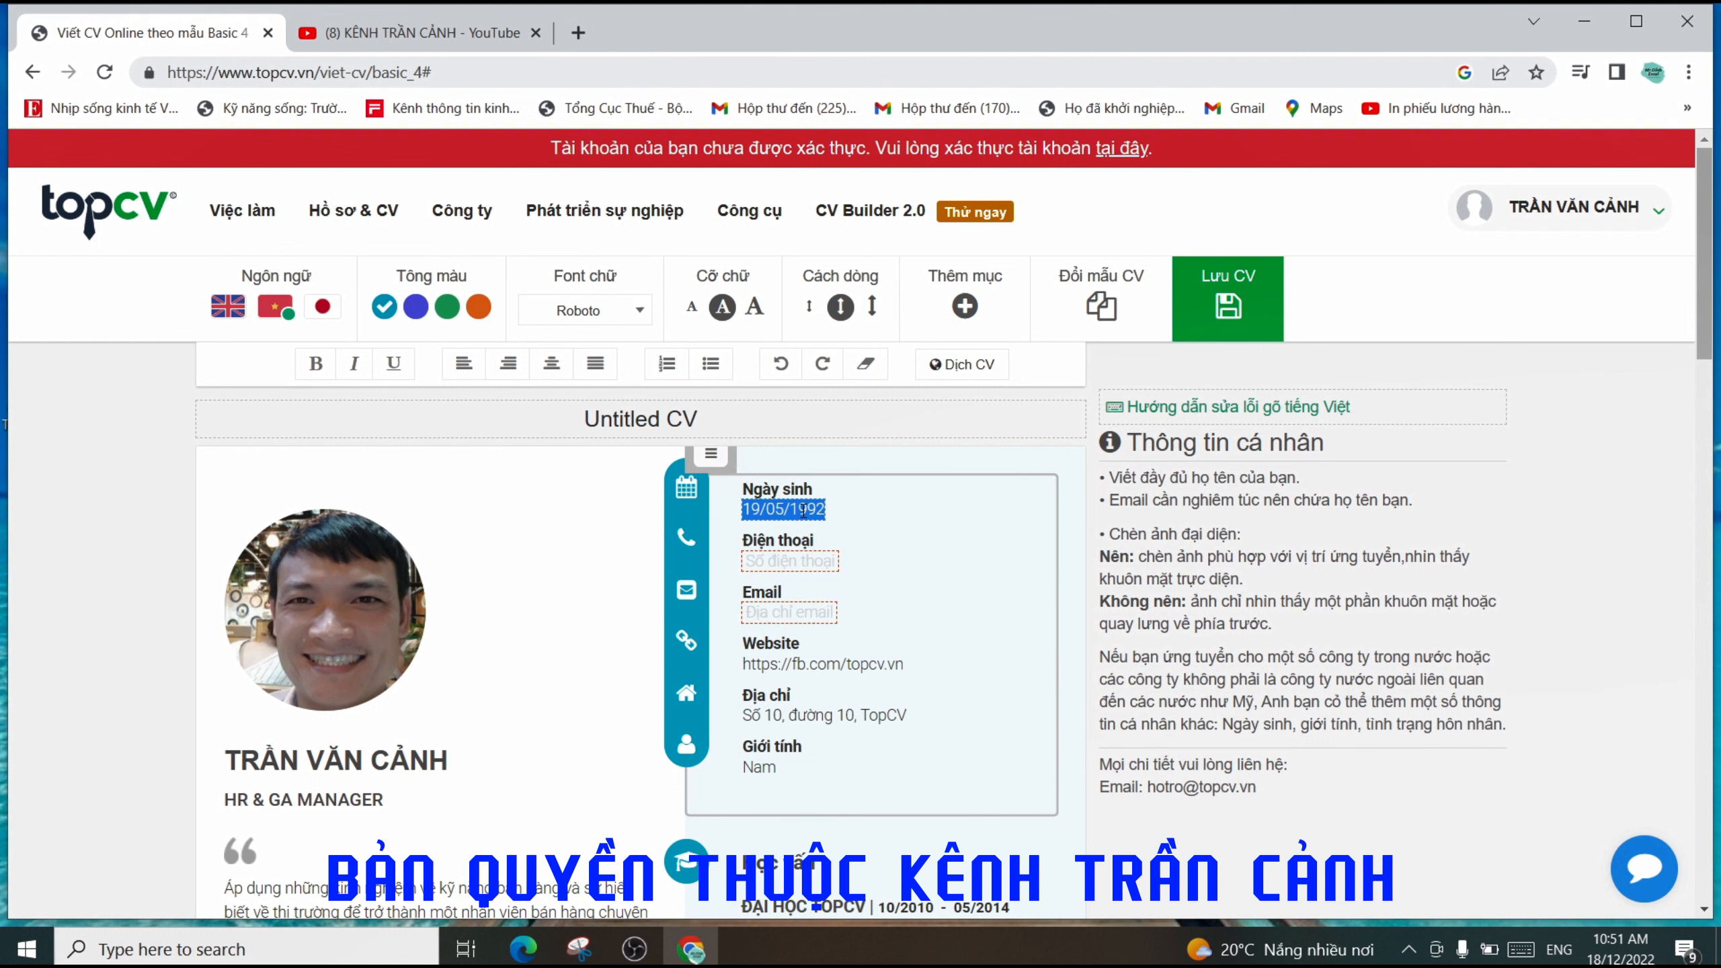
pyautogui.click(803, 510)
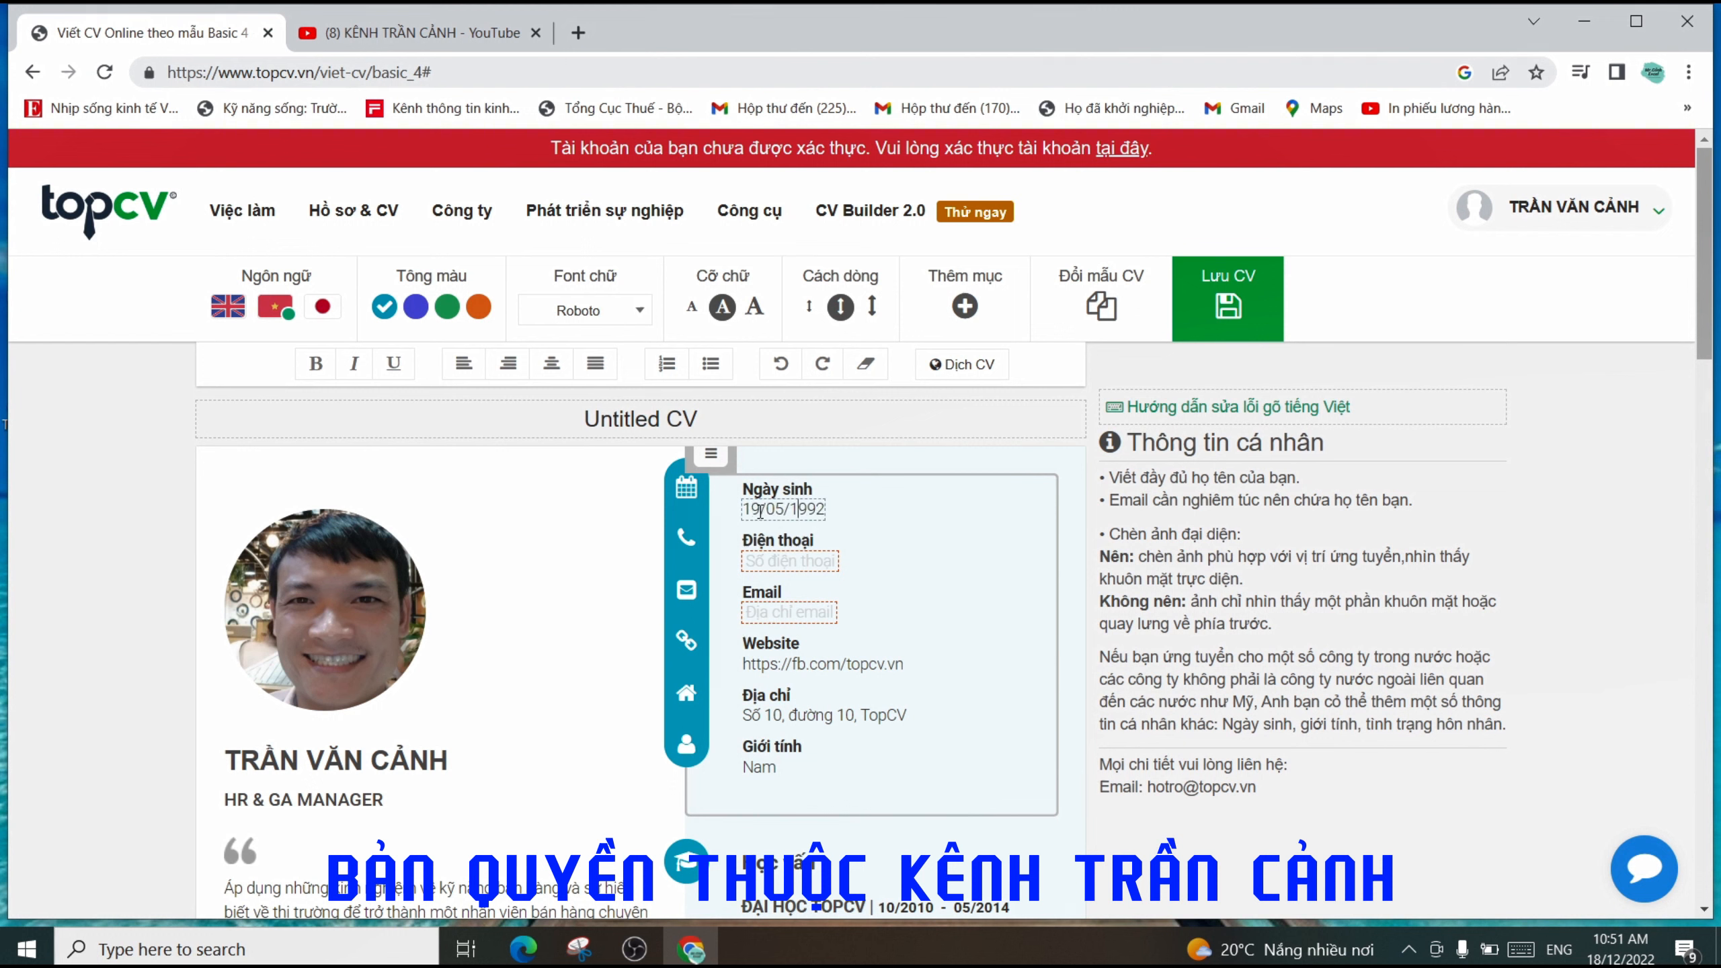
pyautogui.click(821, 569)
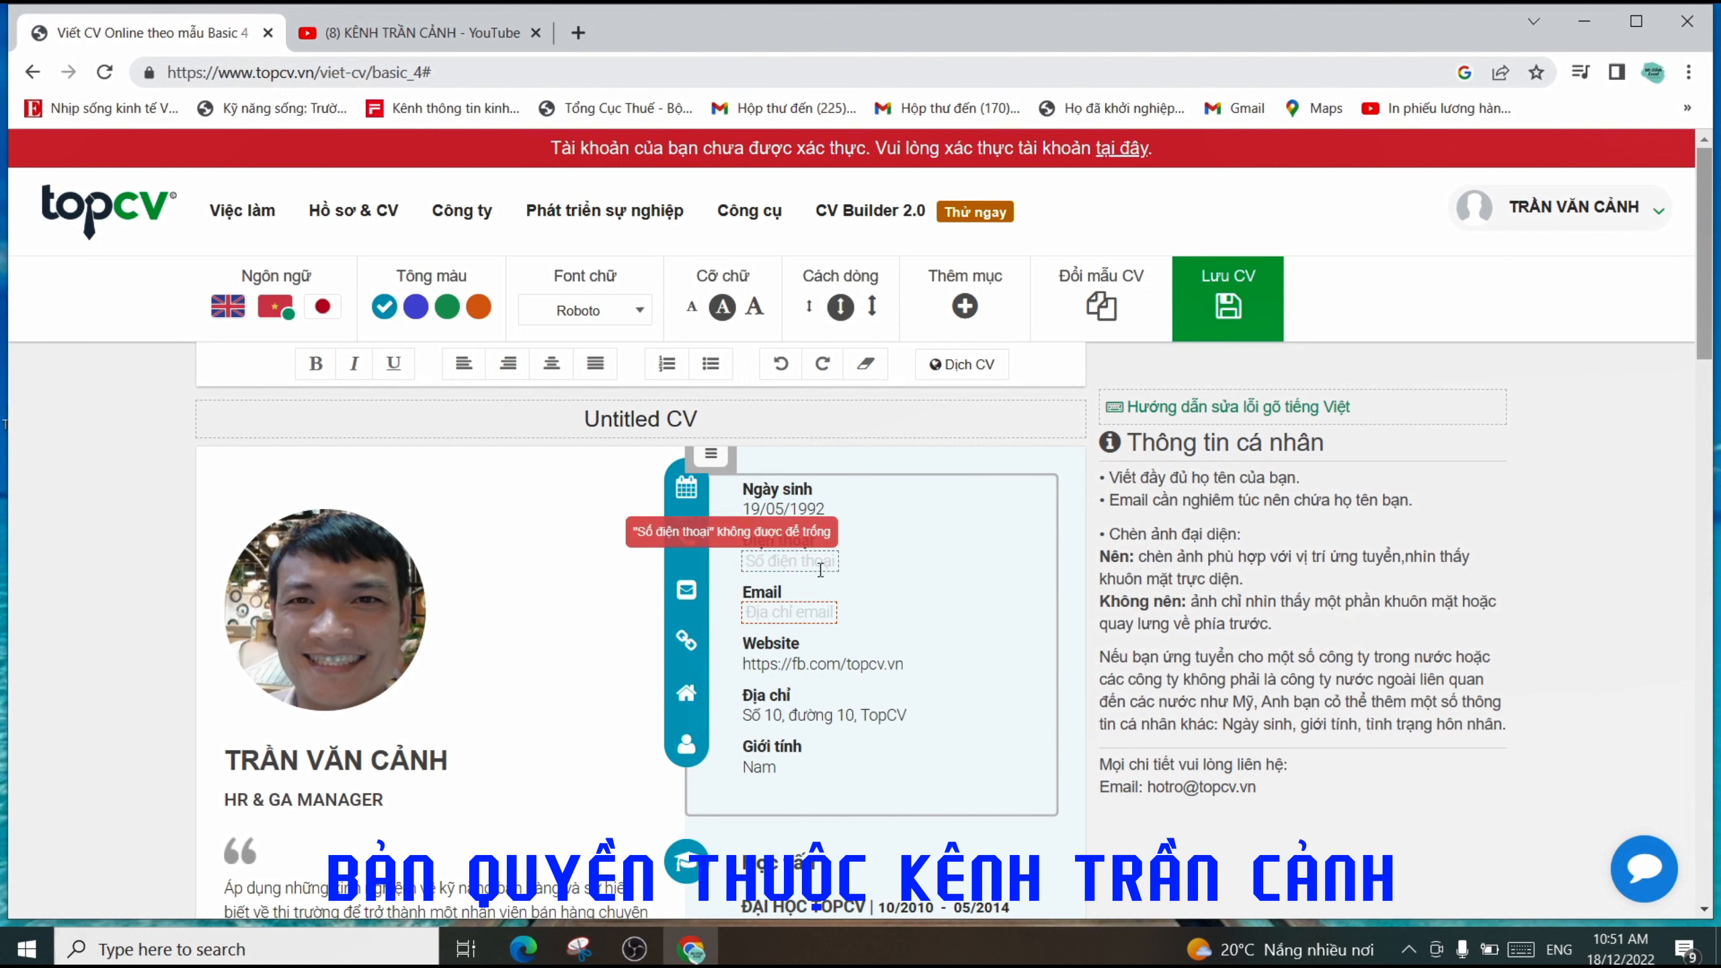
pyautogui.click(769, 564)
pyautogui.click(868, 574)
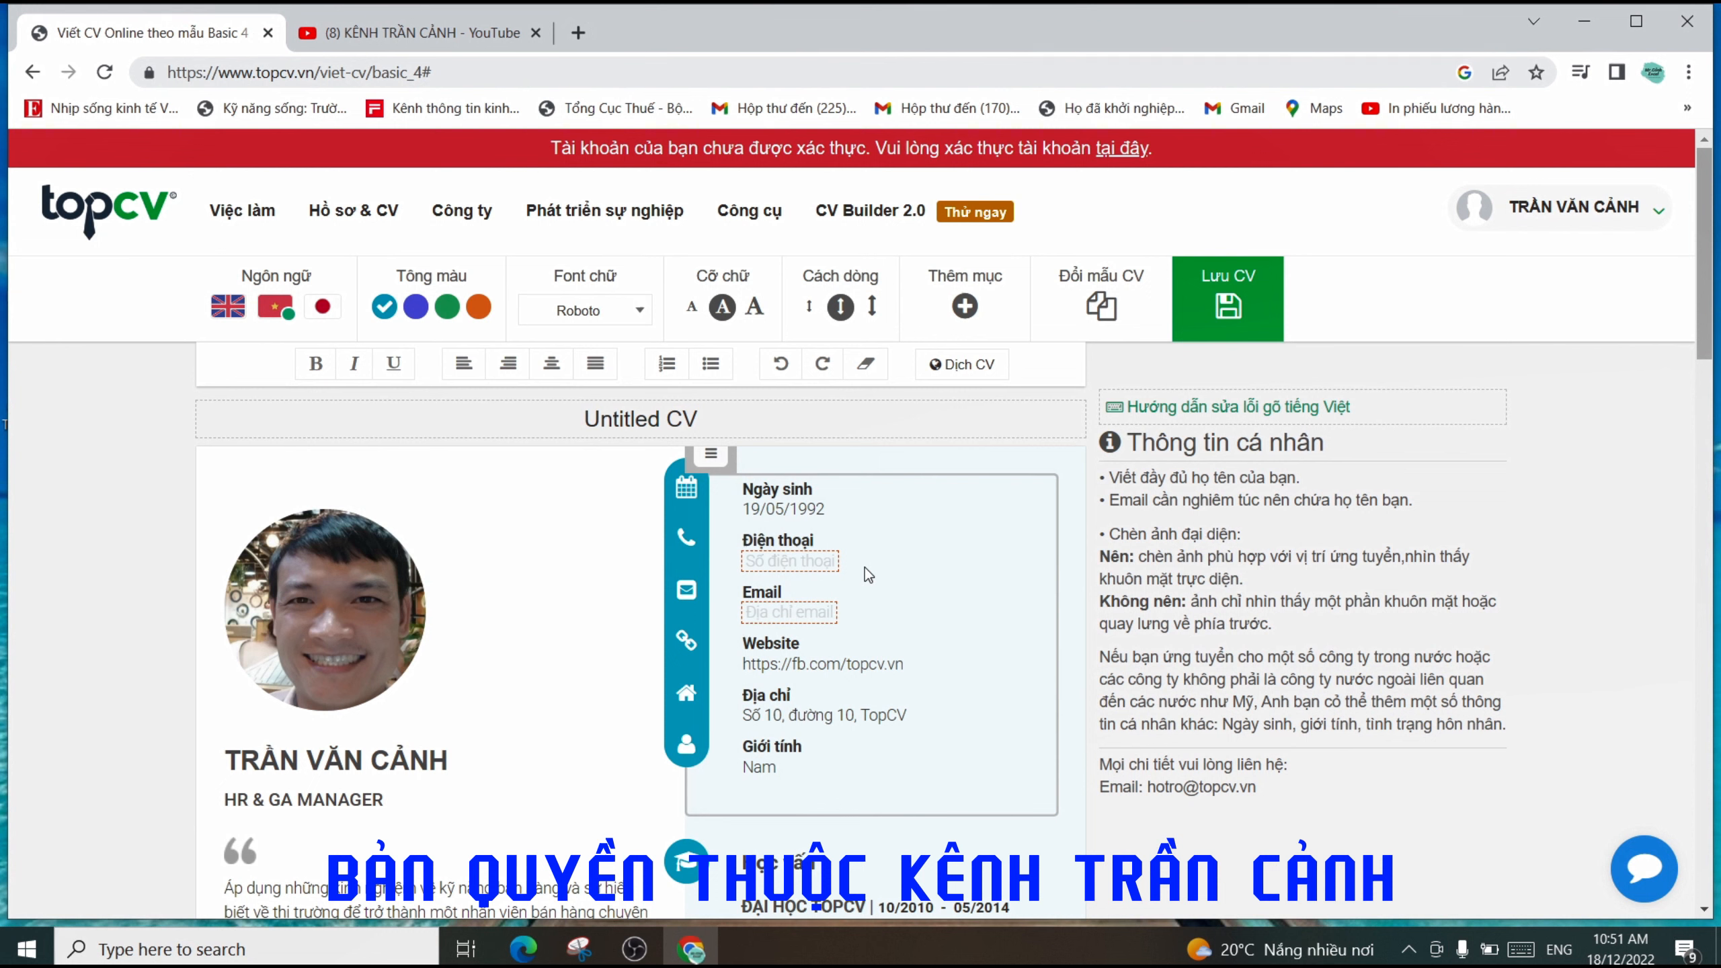
# - Type the candidate's phone number into the Điện thoại field below the birth date
pyautogui.click(829, 560)
pyautogui.click(783, 614)
pyautogui.click(815, 564)
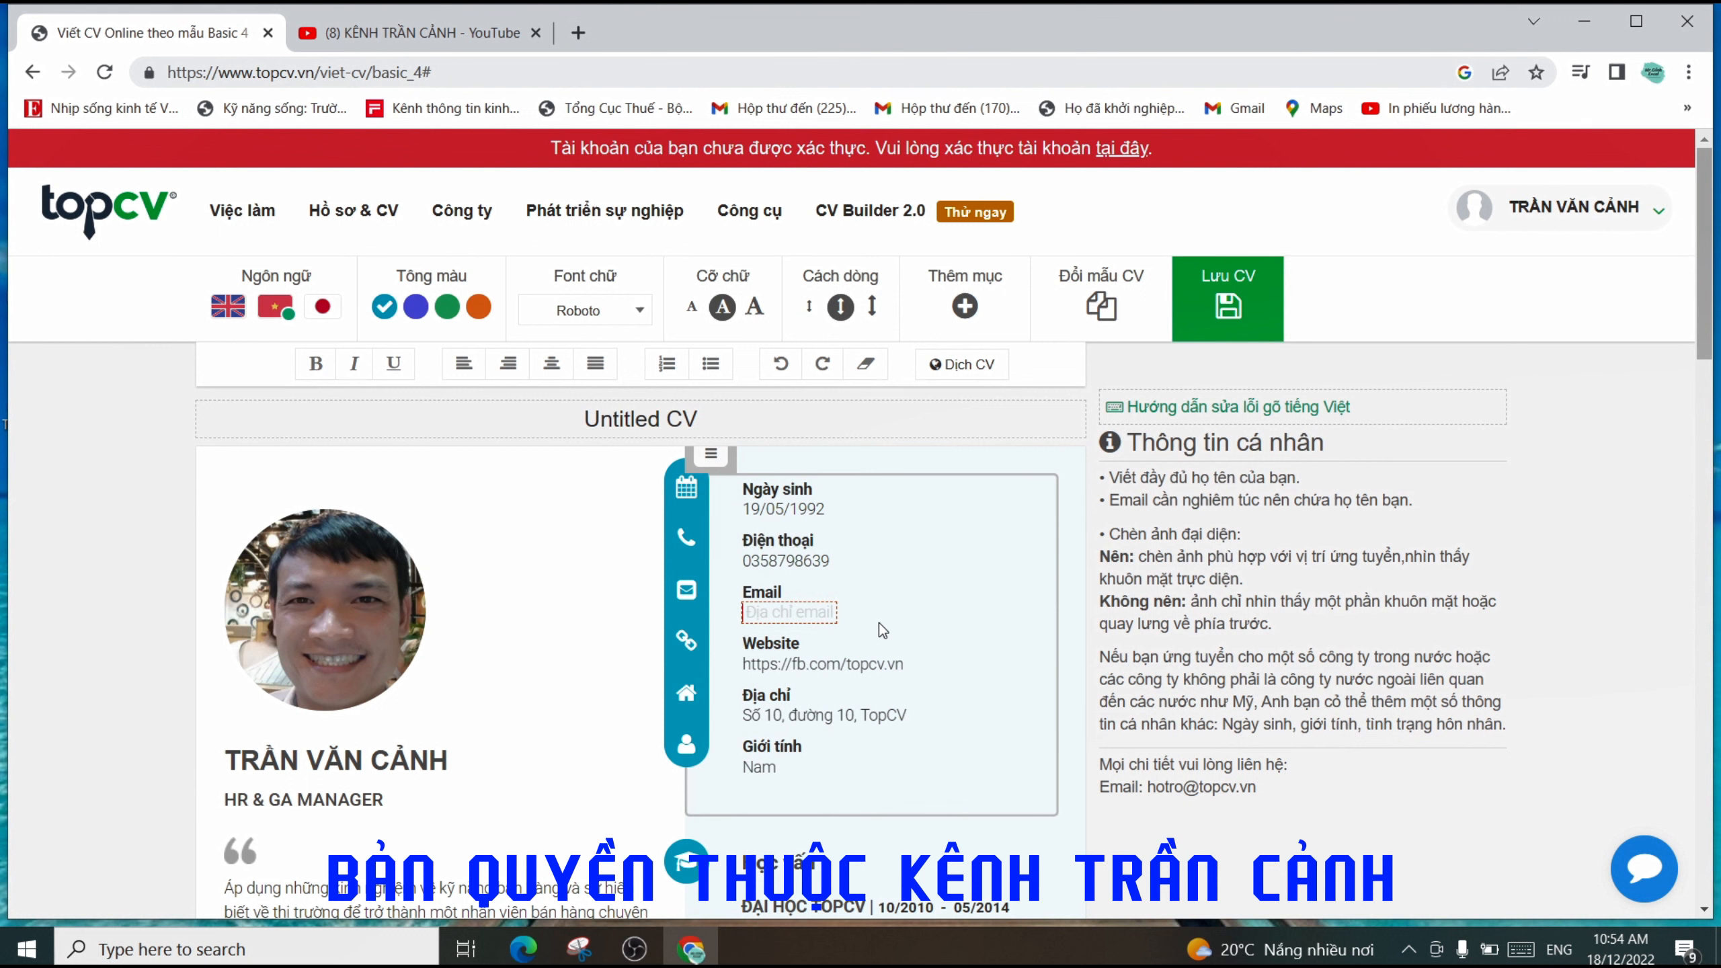
# - Enter the candidate's e-mail address in the Email field using the autocomplete suggestion
pyautogui.click(871, 584)
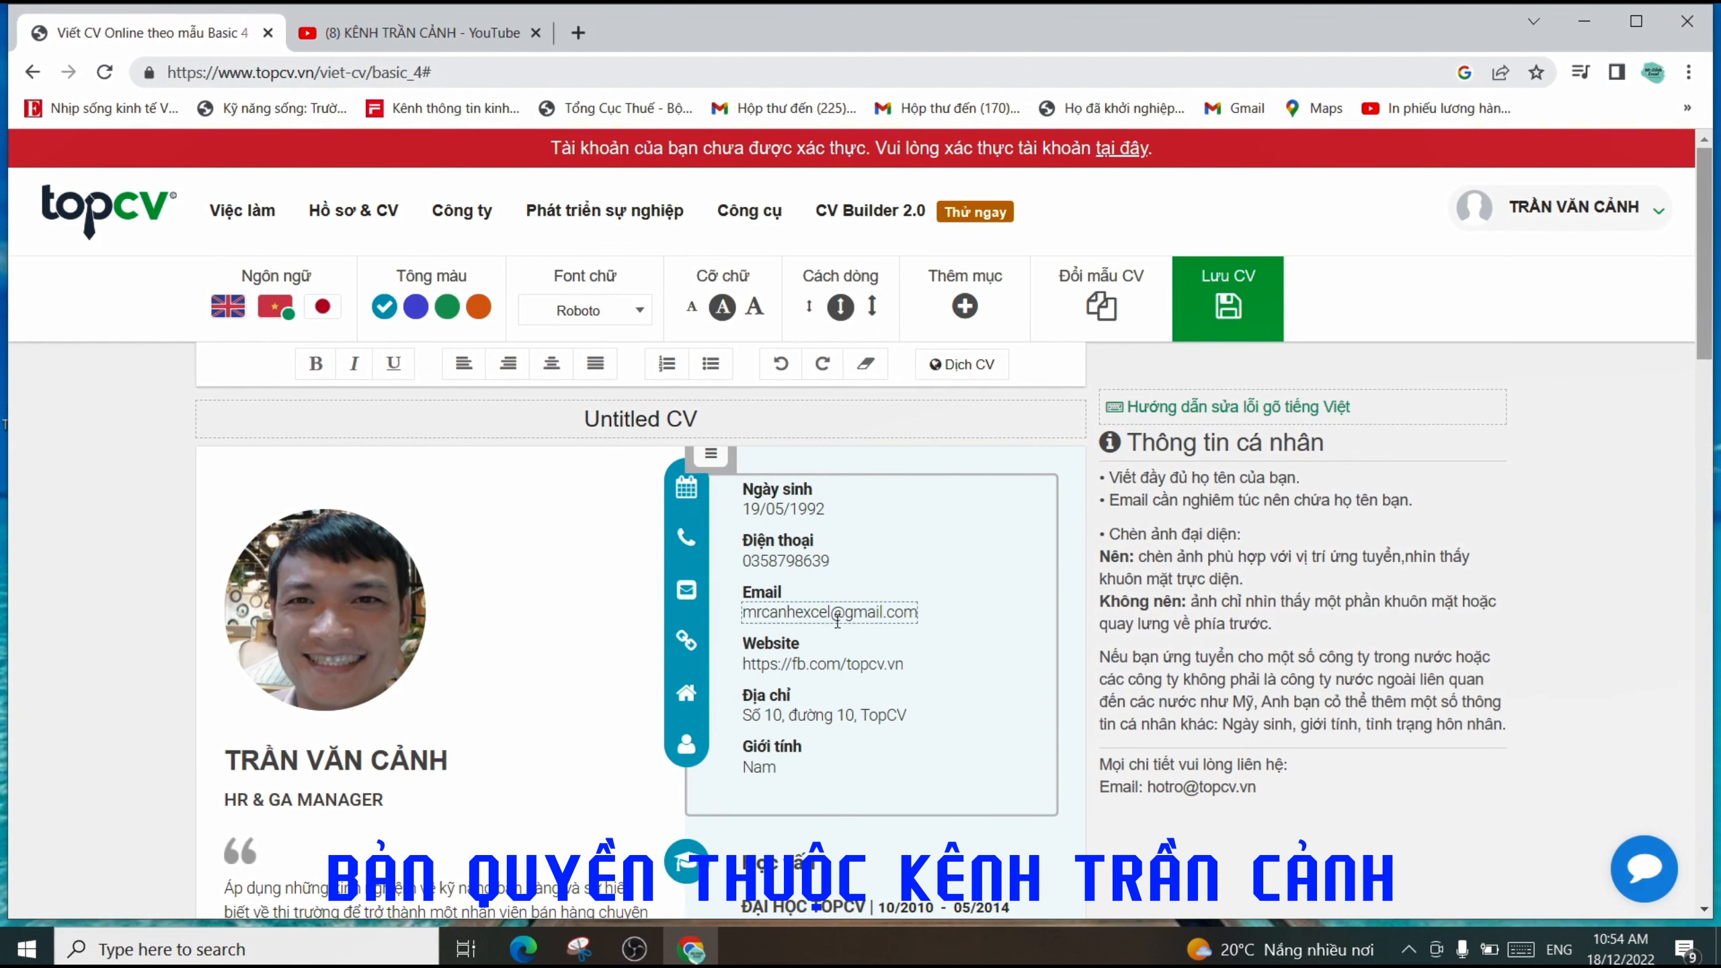
pyautogui.scroll(-3, 945, 643)
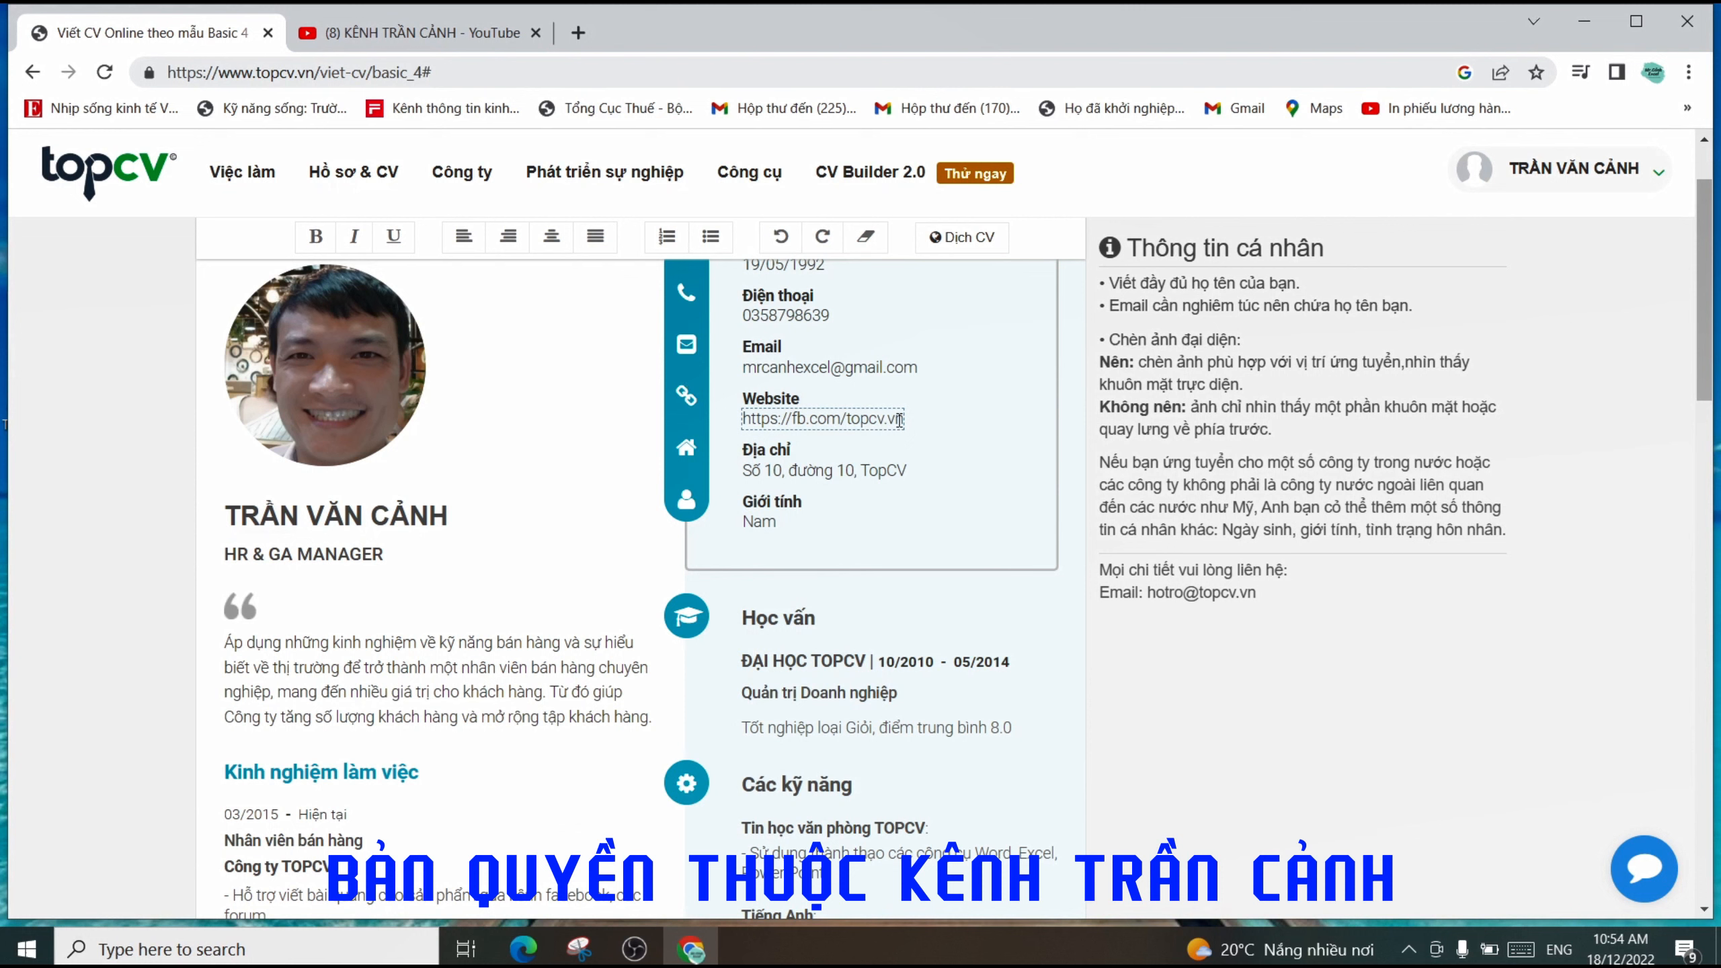
# - Select the current Website value and open a new blank browser tab
pyautogui.moveTo(895, 420); pyautogui.dragTo(729, 420)
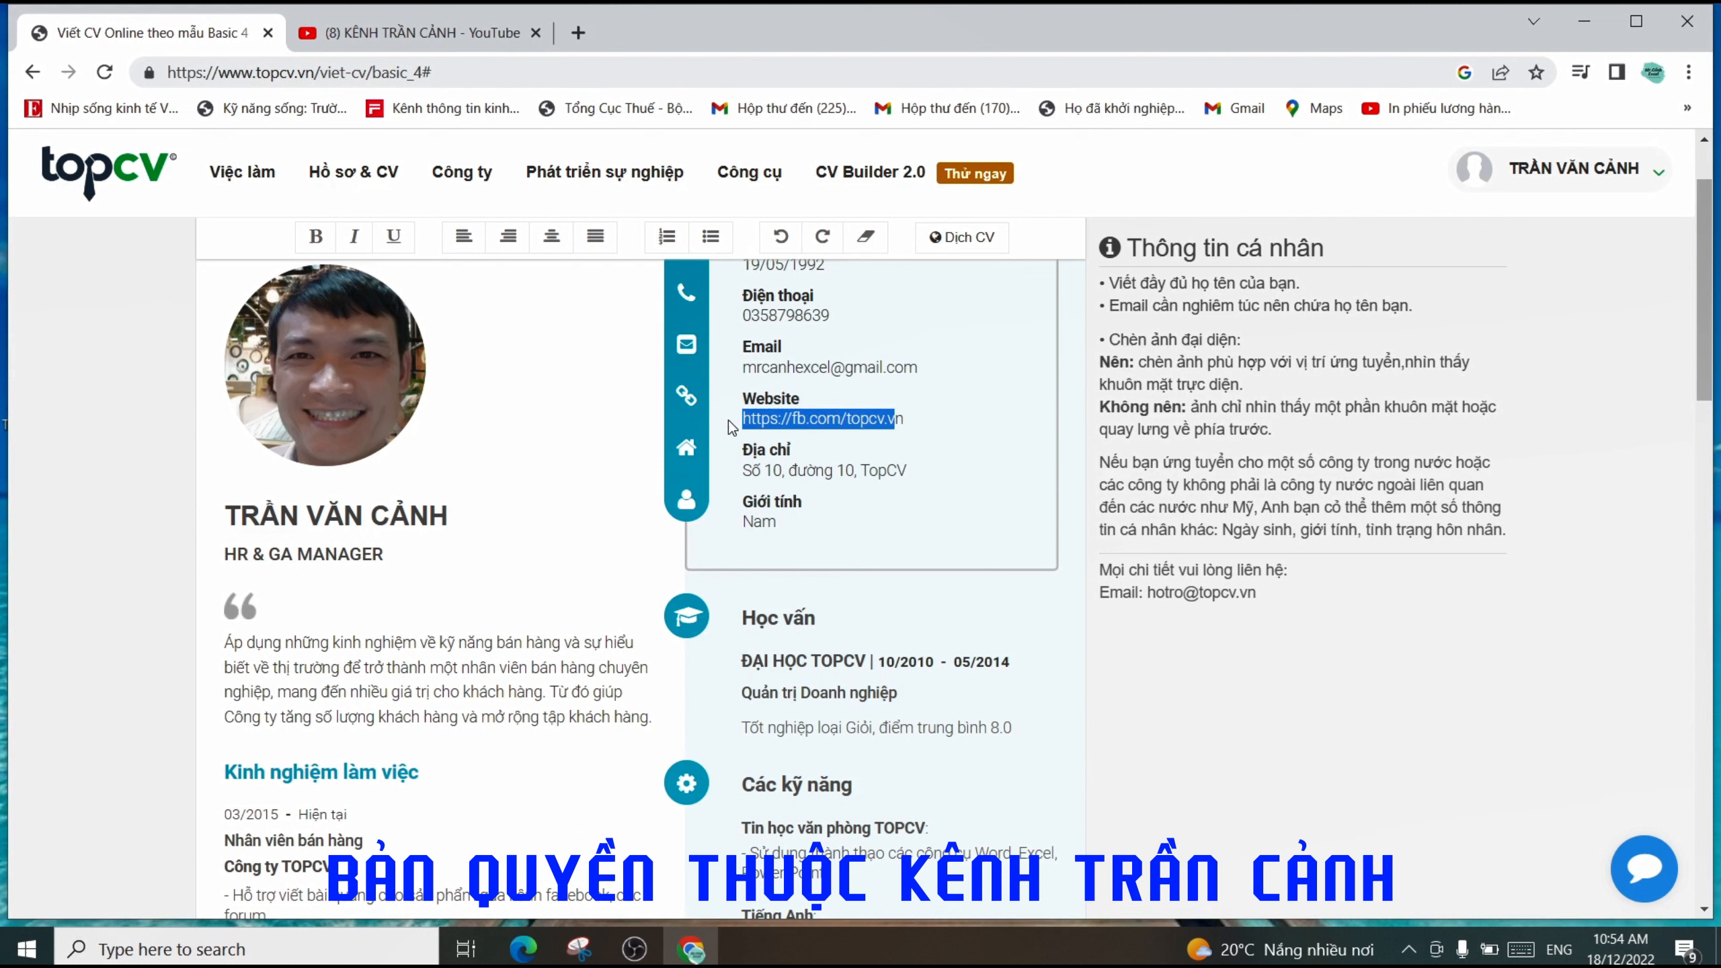
pyautogui.click(933, 429)
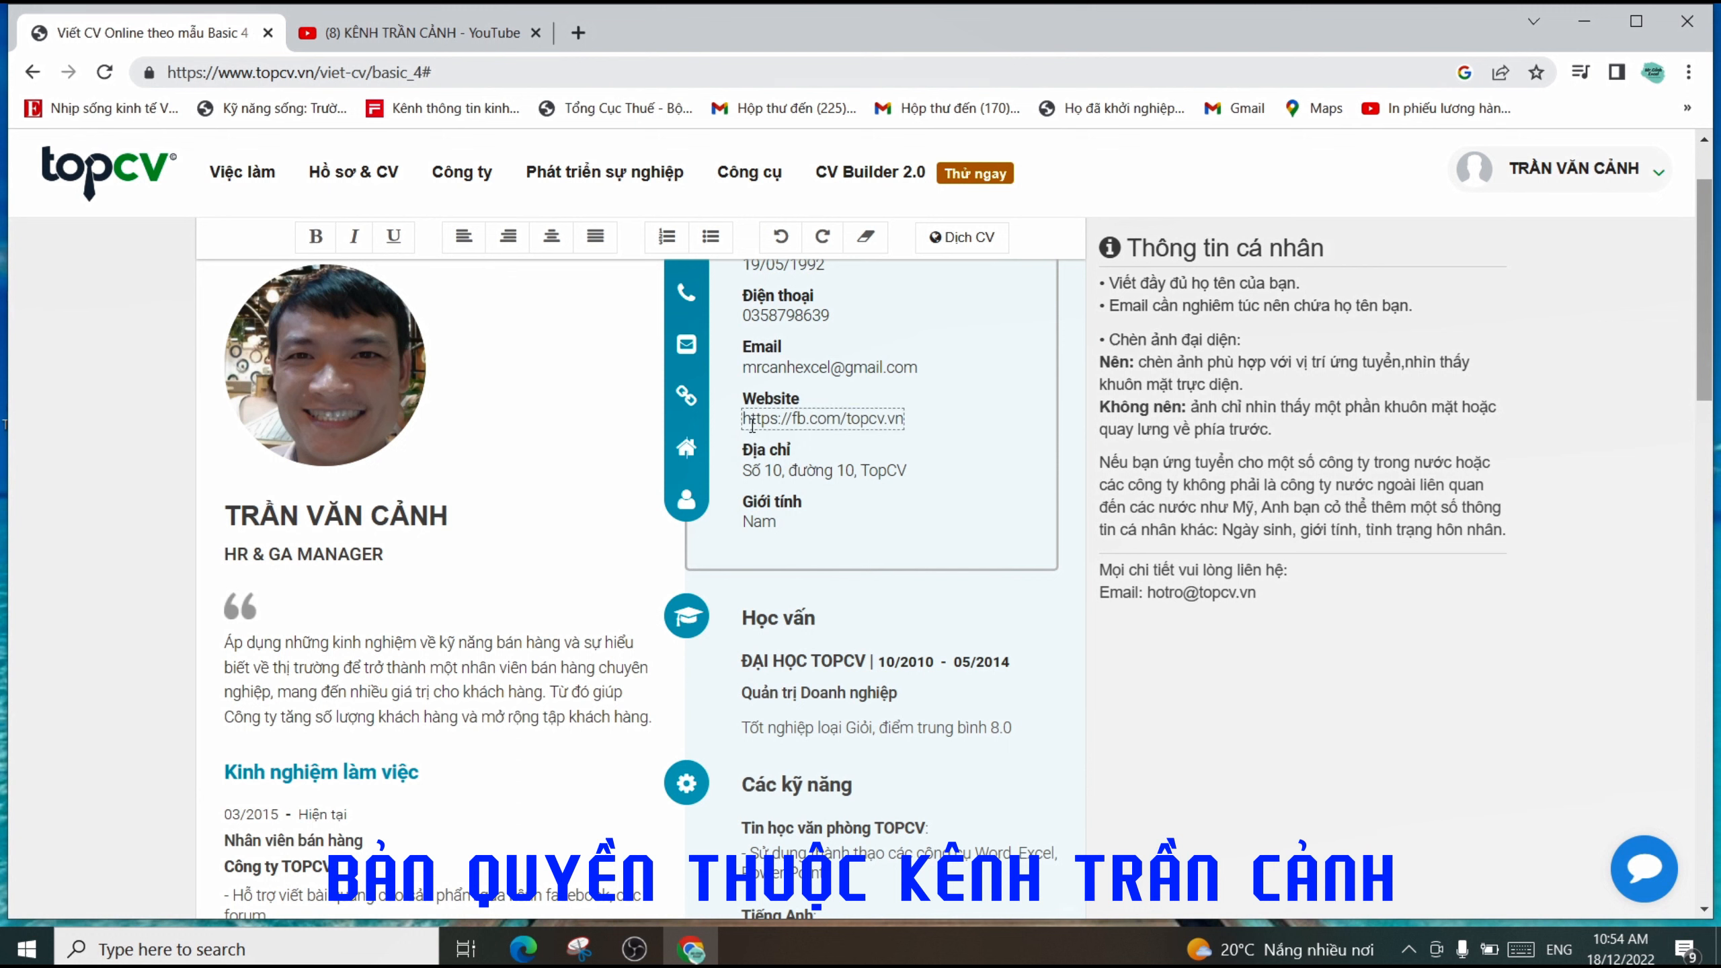
pyautogui.moveTo(743, 420); pyautogui.dragTo(906, 421)
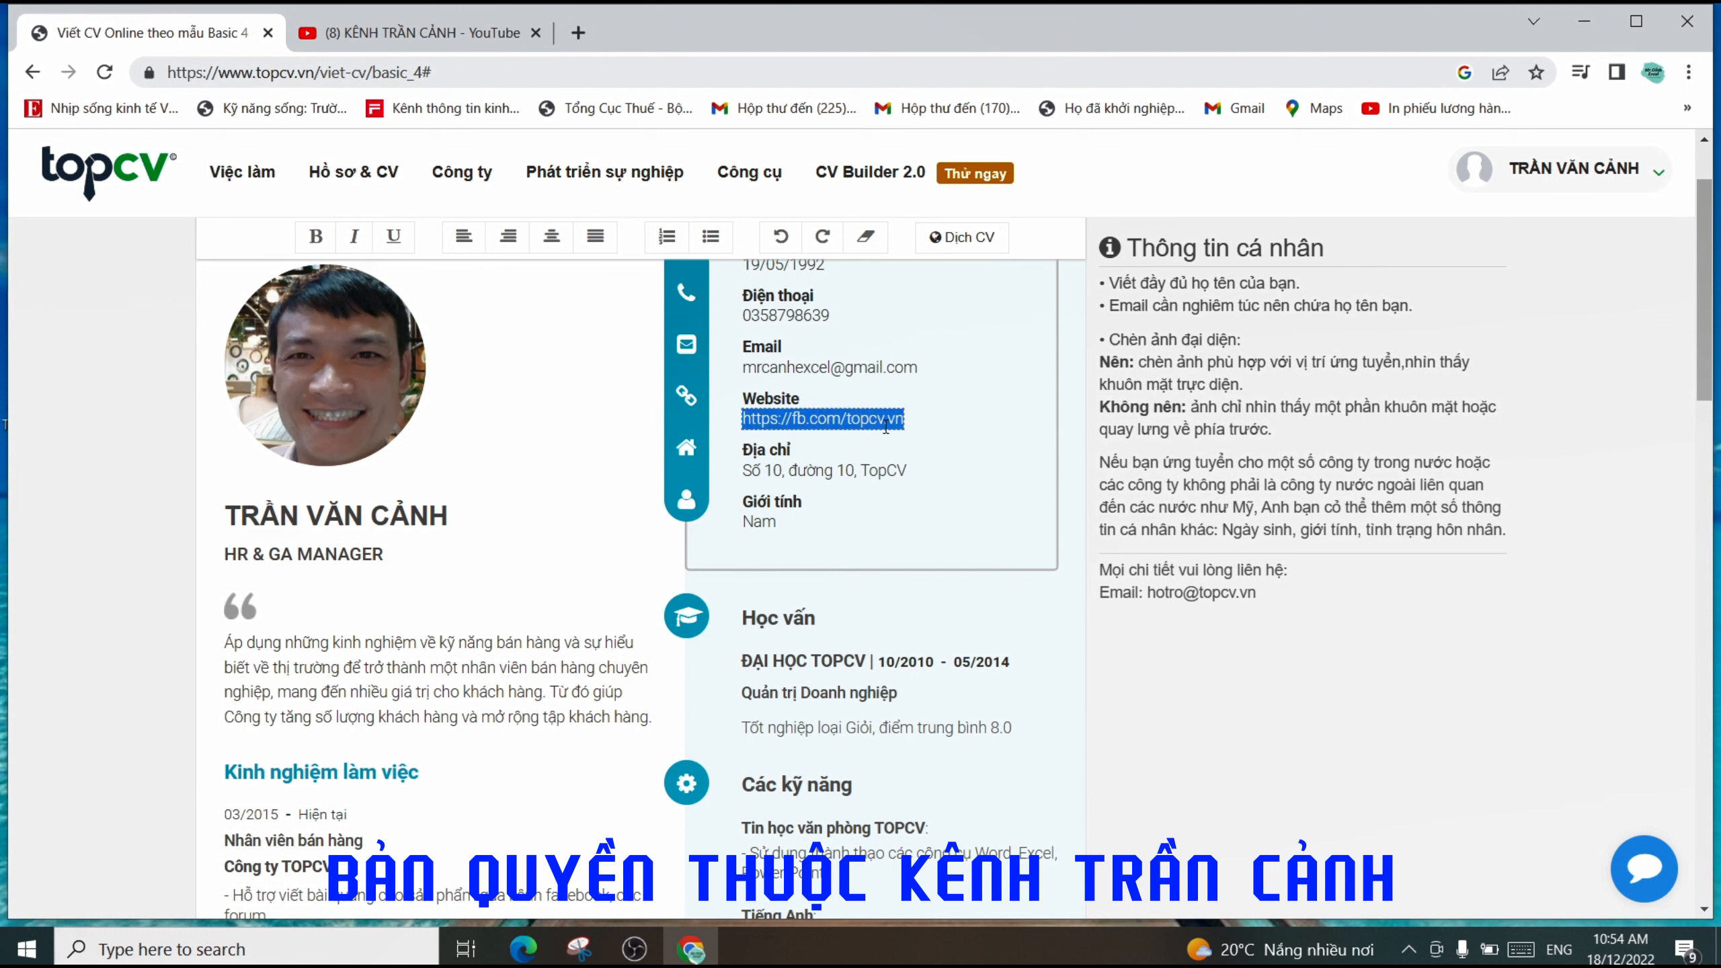
pyautogui.click(580, 31)
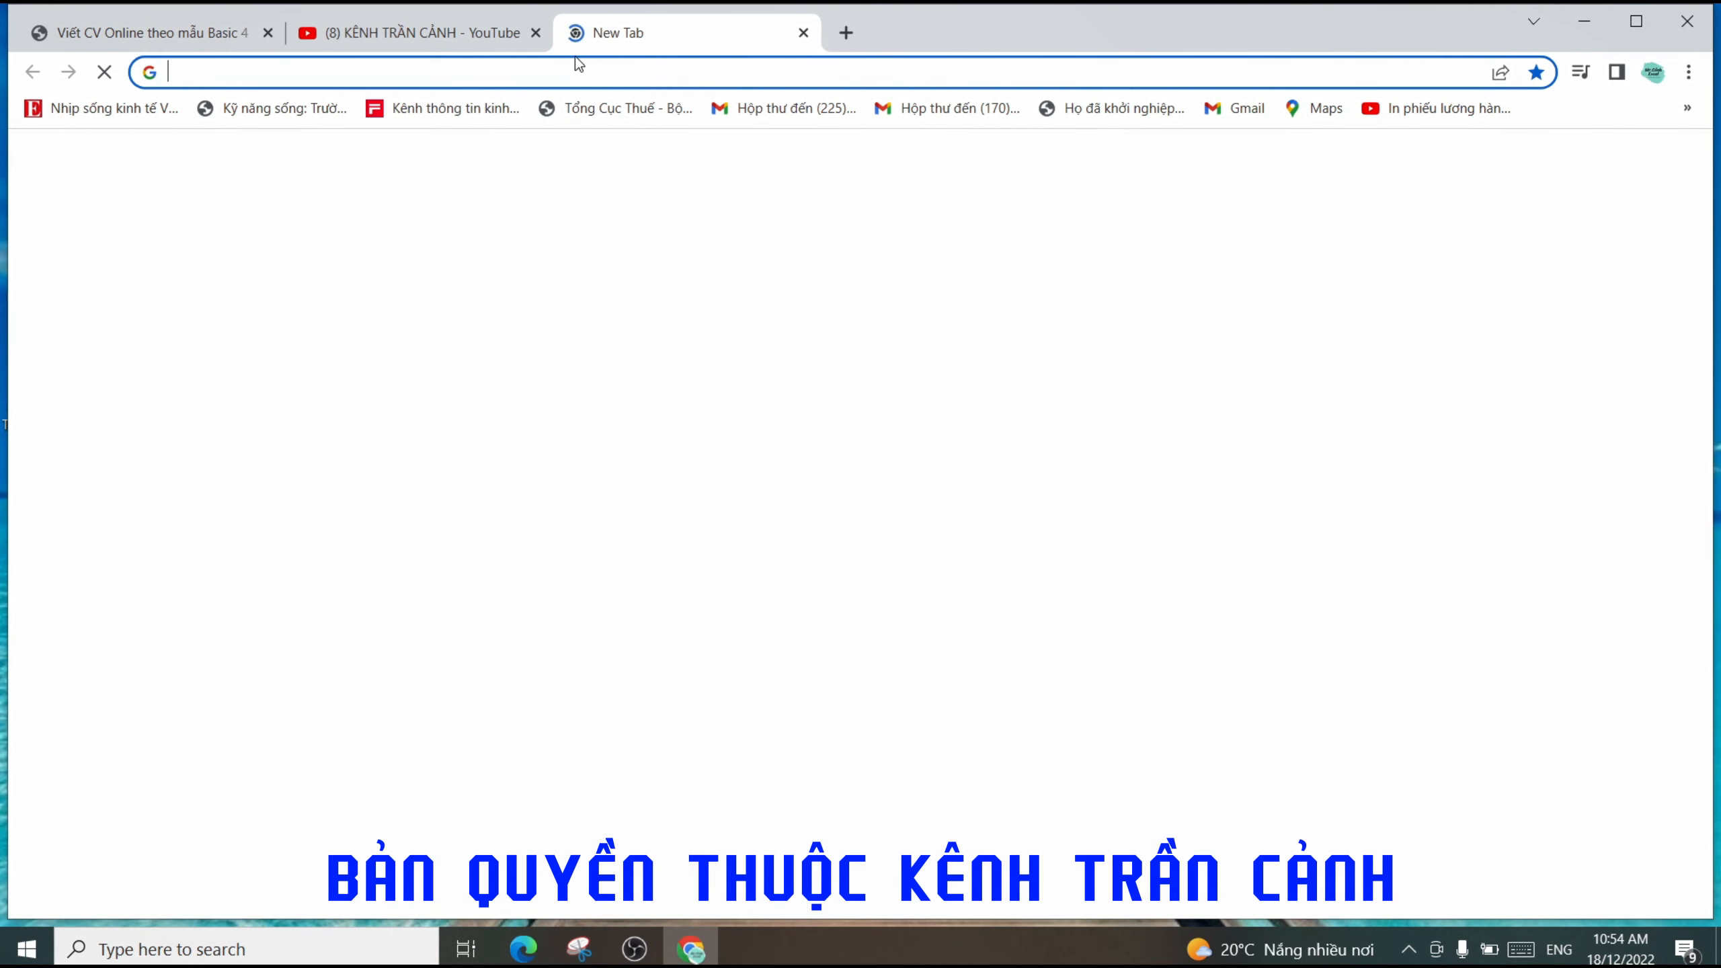
# - Go to Facebook in the new tab and switch to the other saved account
pyautogui.write('f')
pyautogui.press('Return')
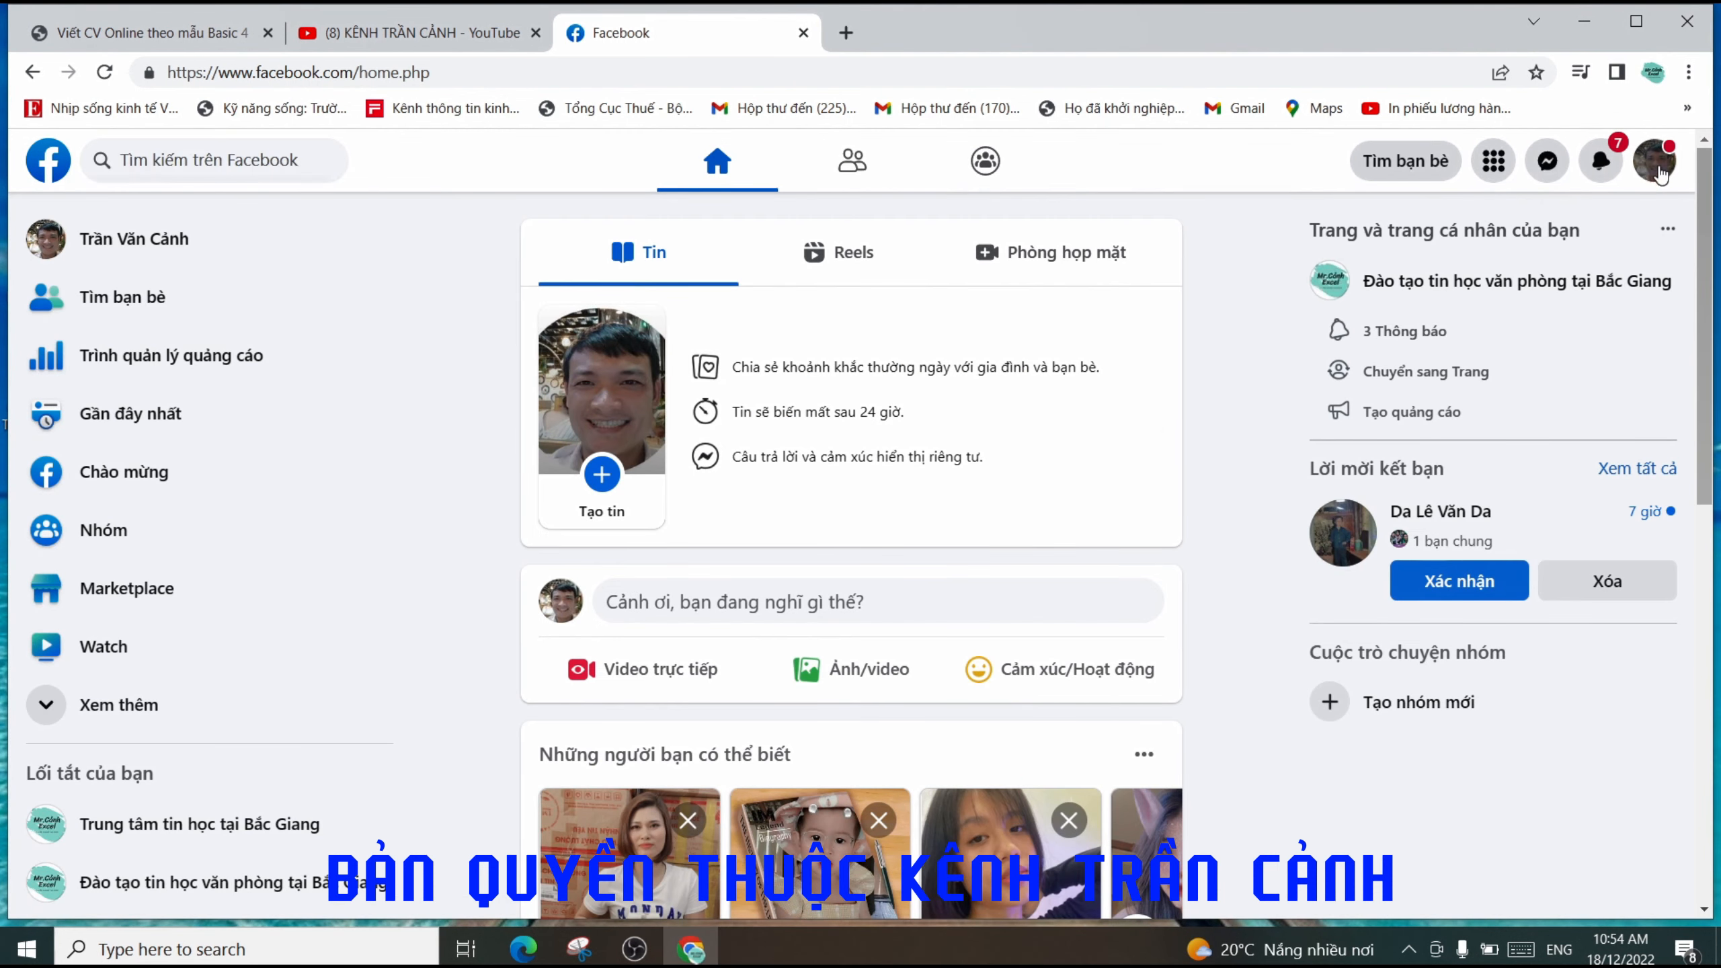
pyautogui.click(1655, 163)
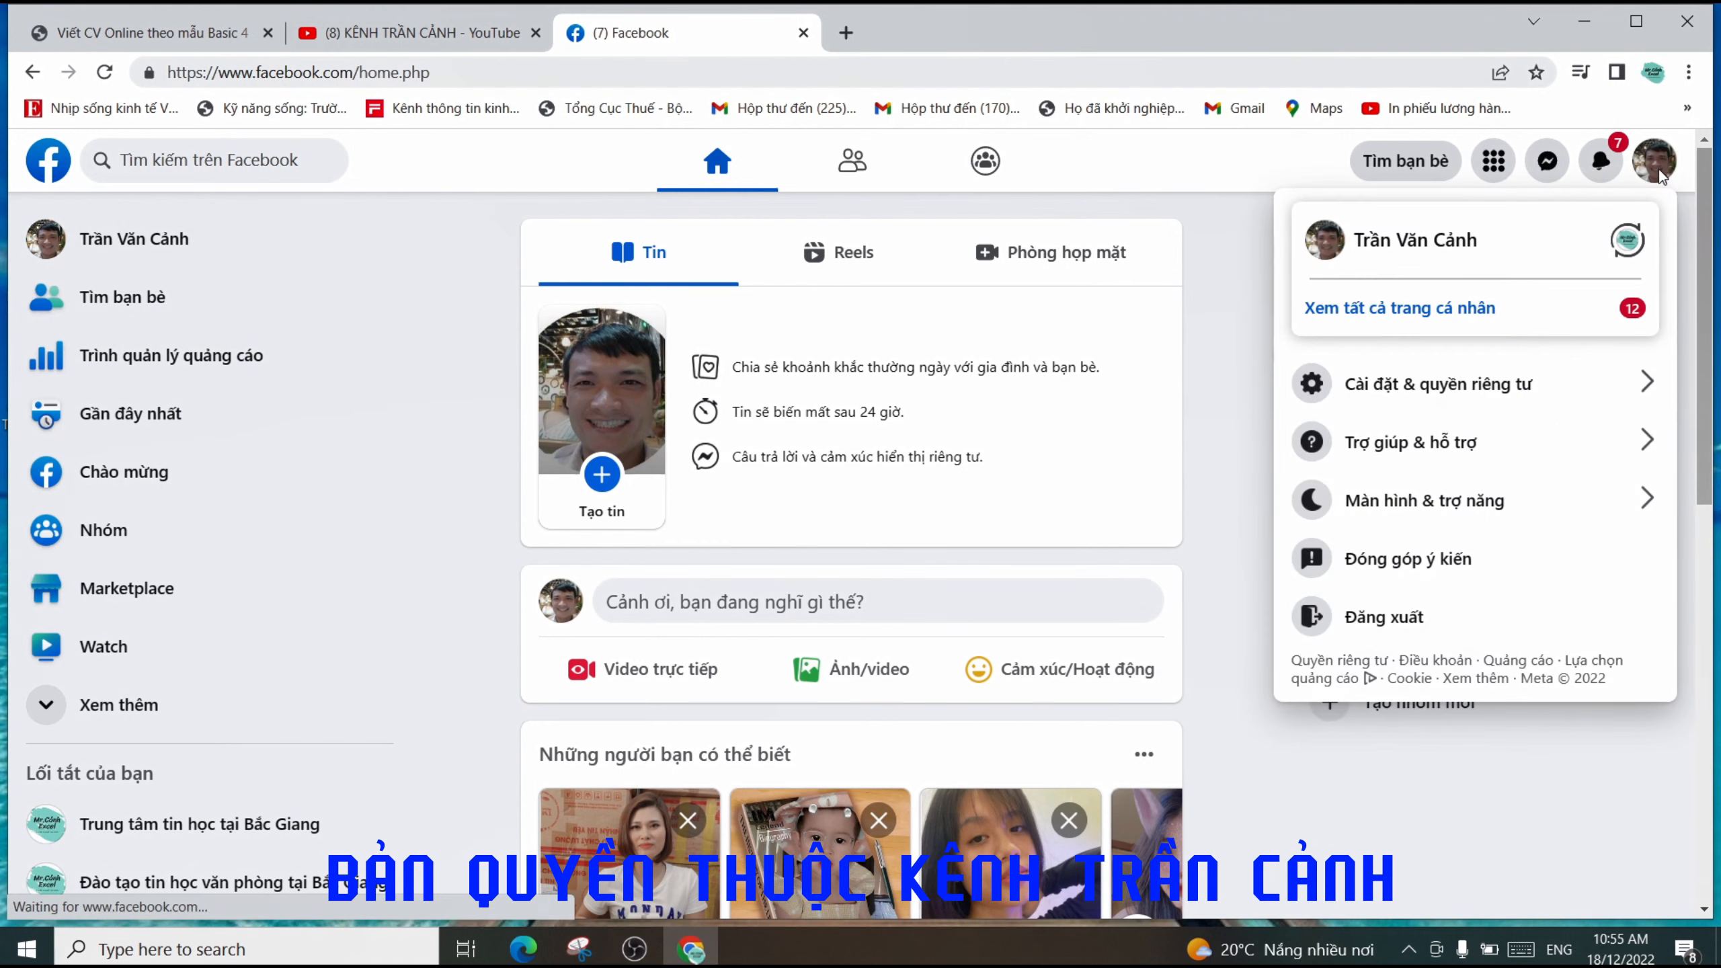
pyautogui.click(1451, 314)
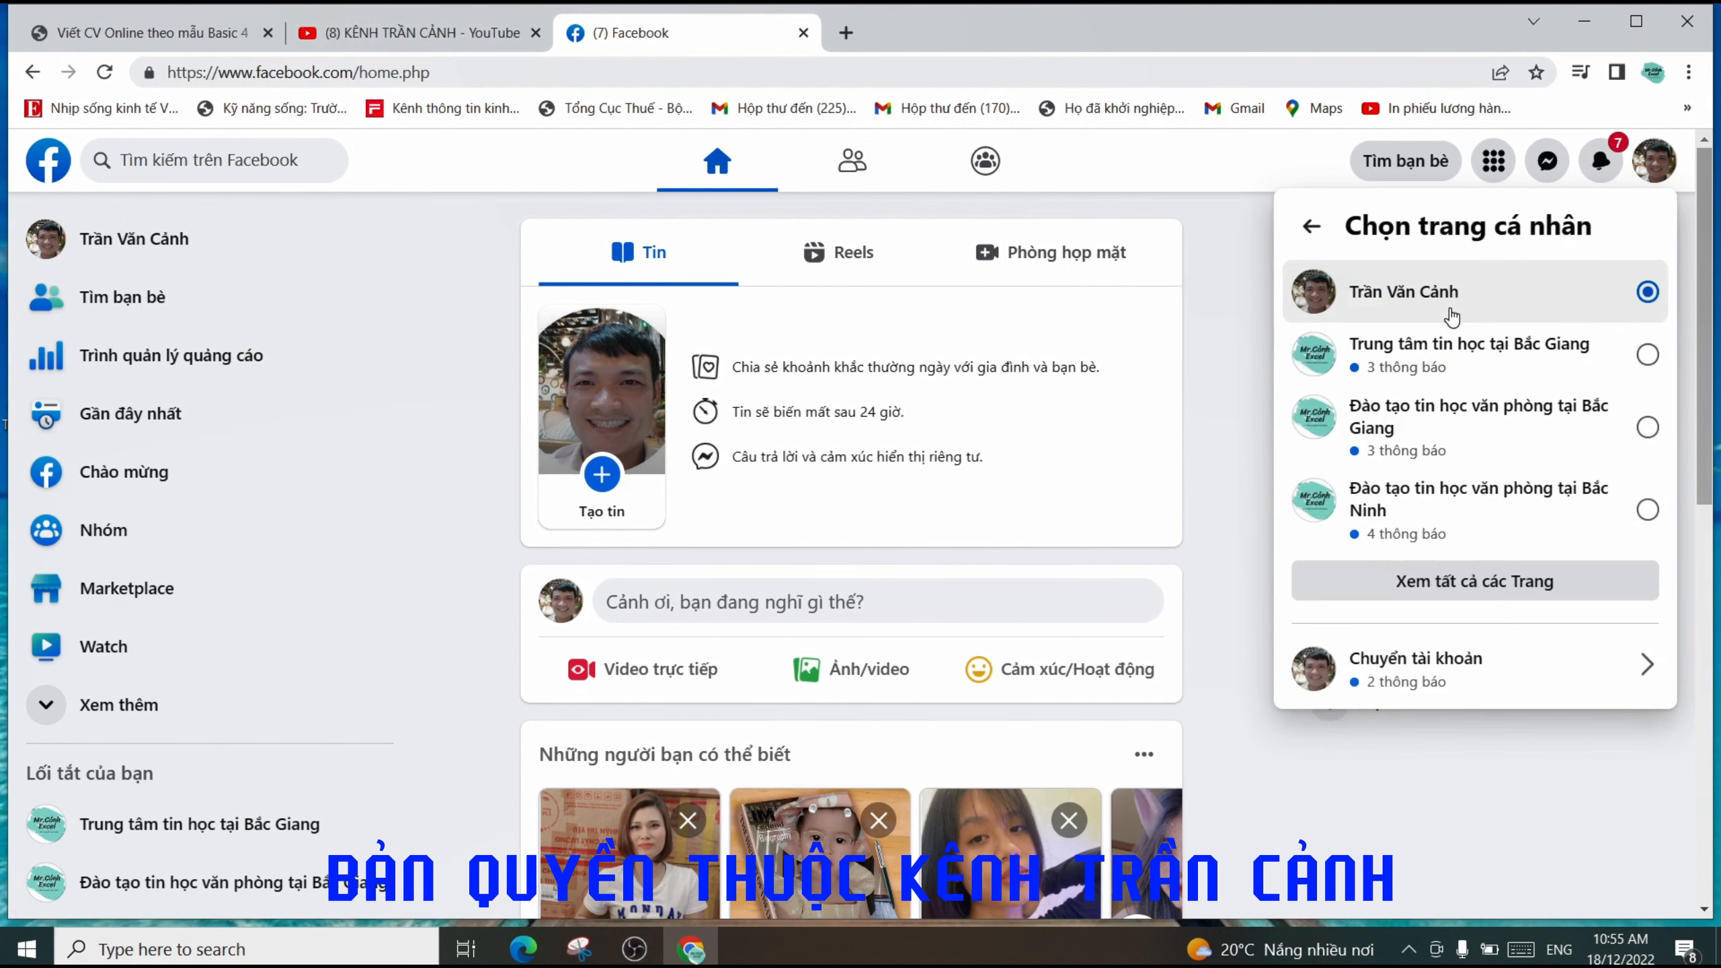
pyautogui.click(1356, 671)
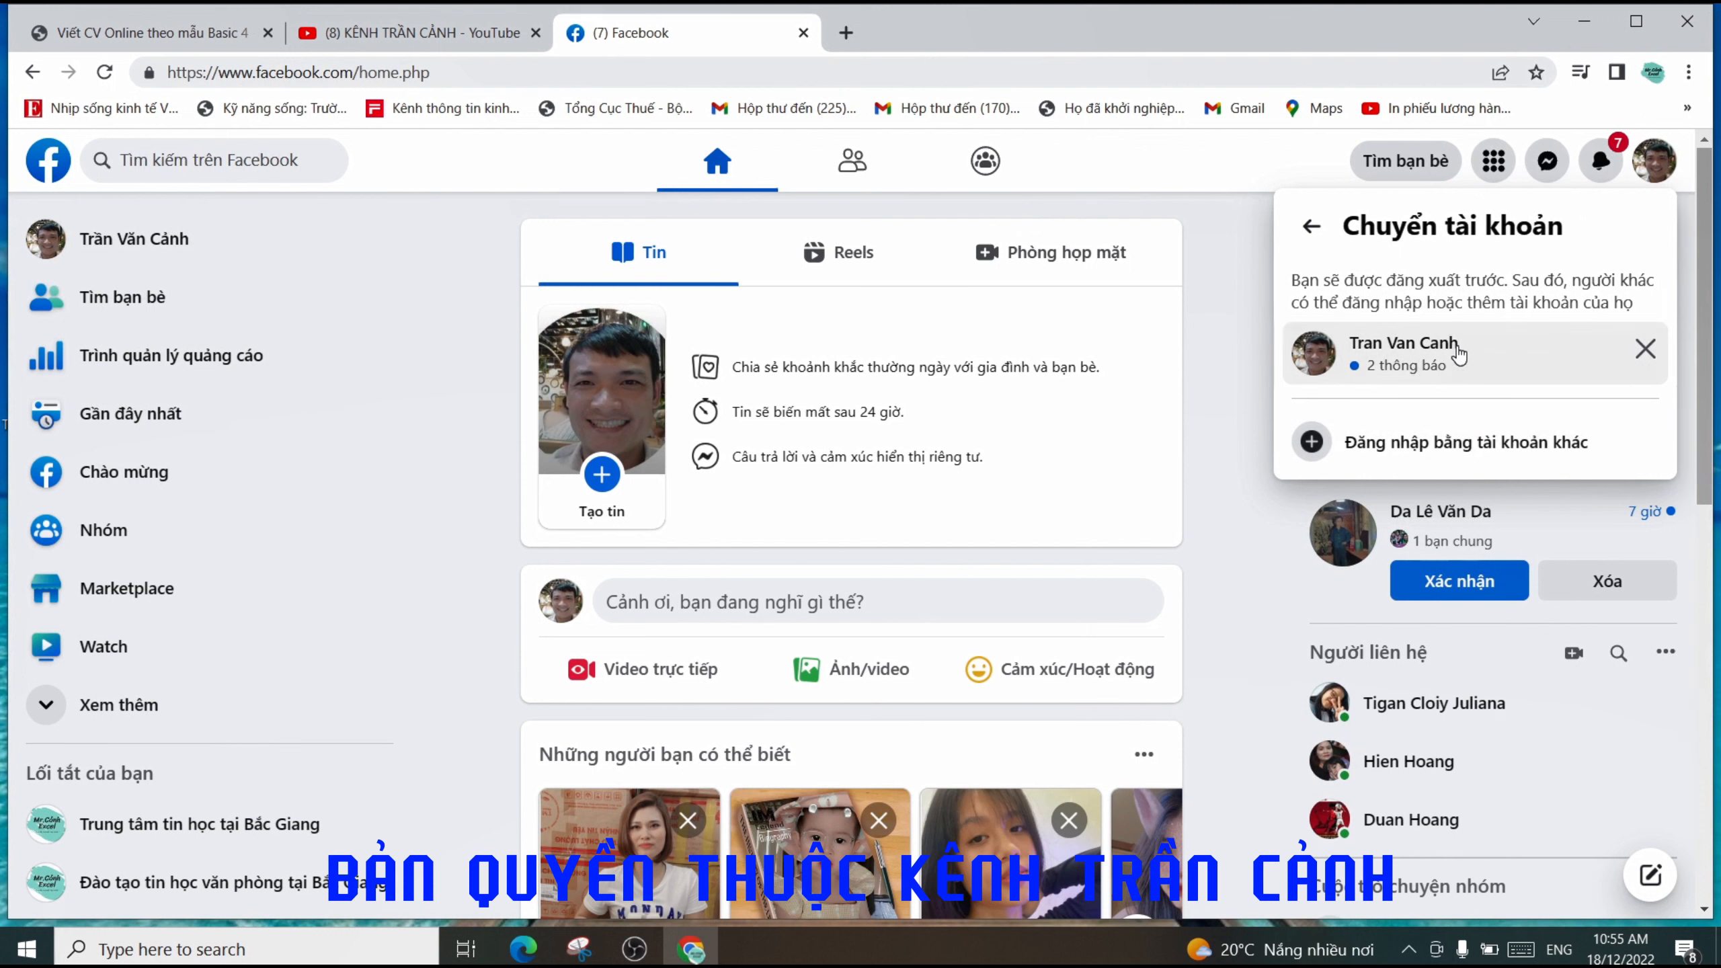
pyautogui.click(1412, 359)
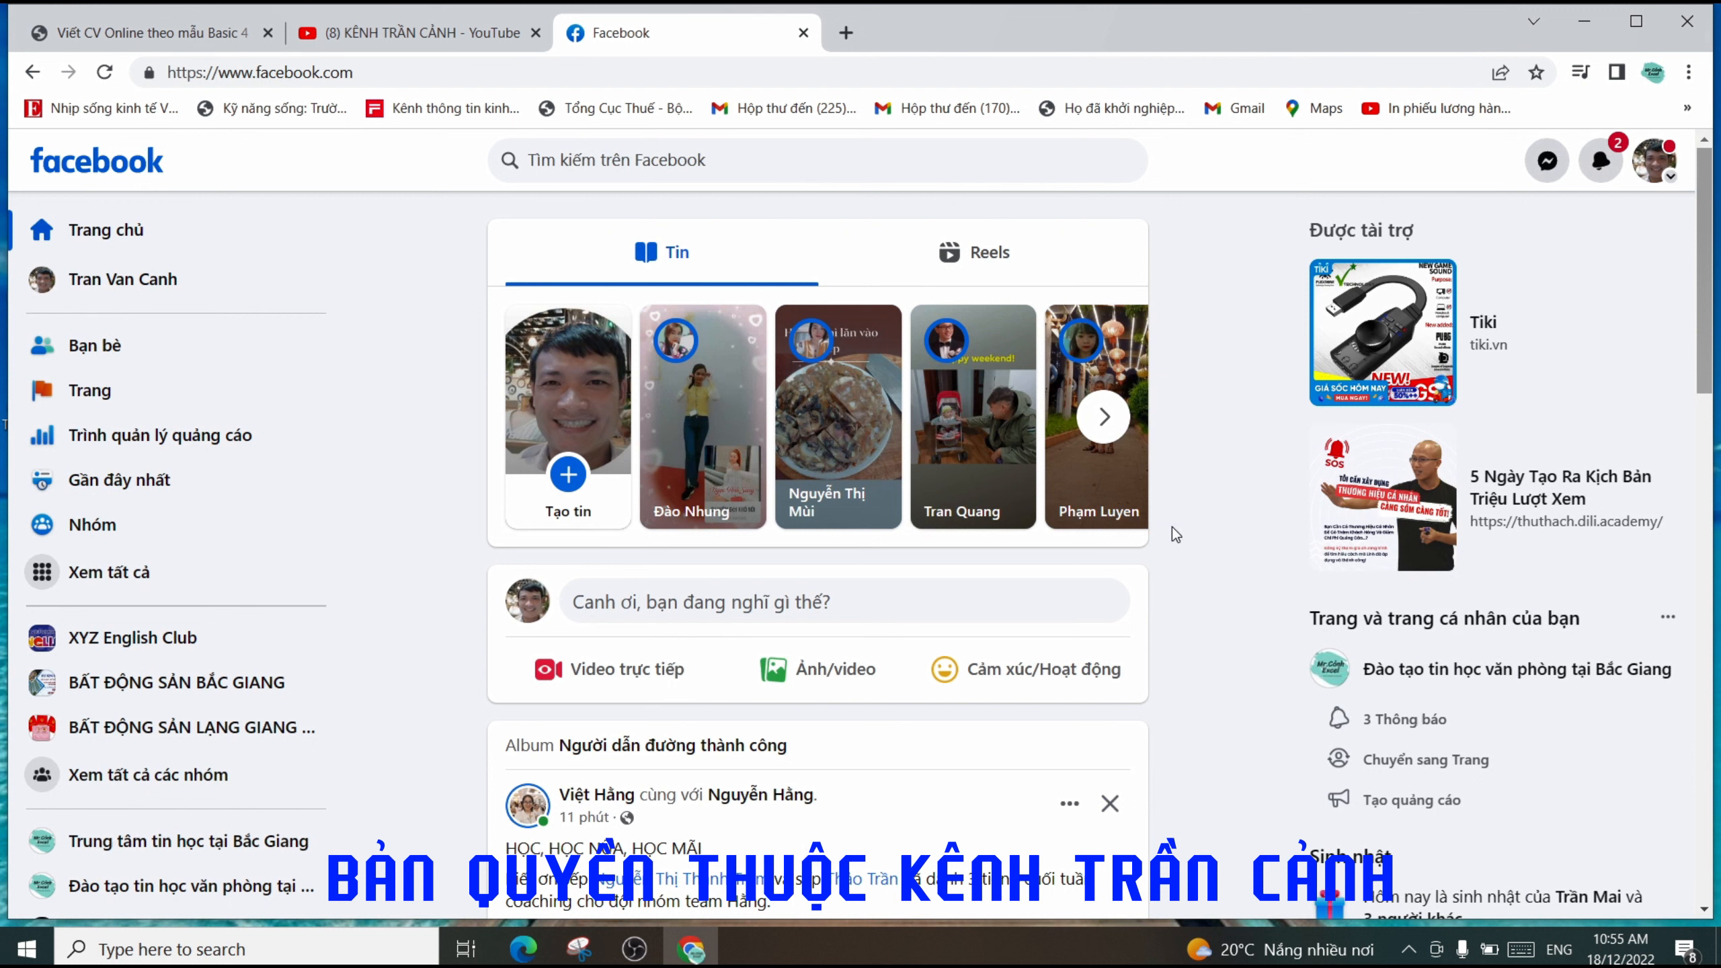
# - Open the account's own Facebook profile and copy its URL from the address bar
pyautogui.click(108, 290)
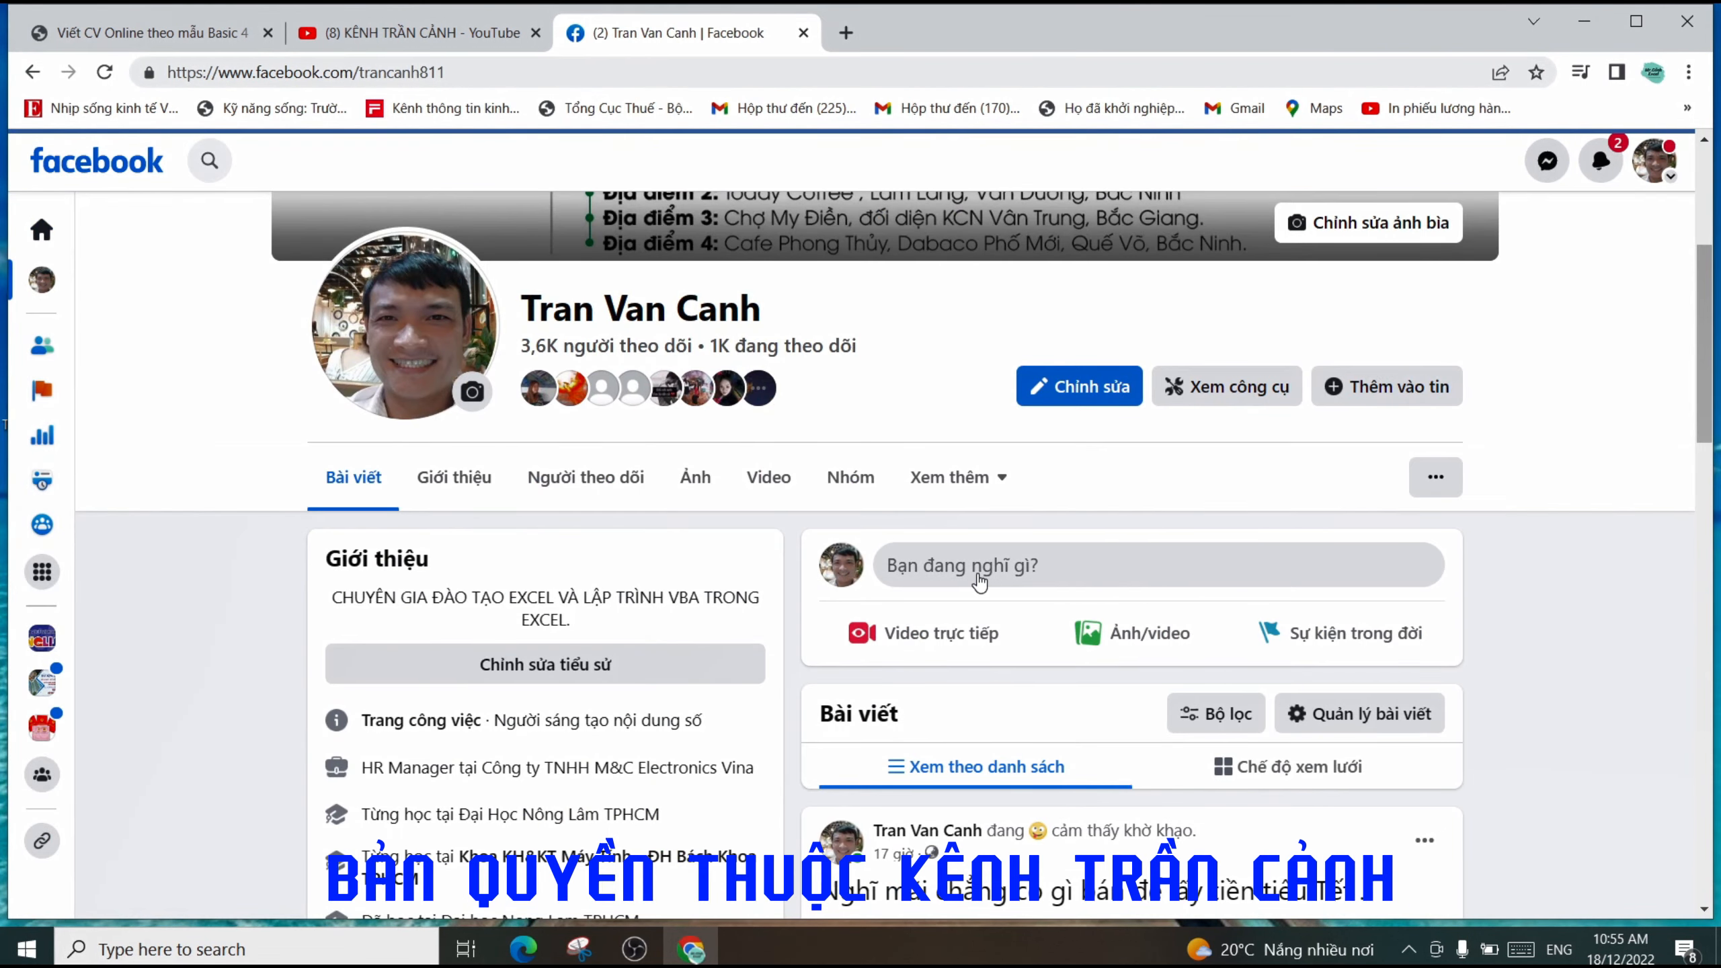
pyautogui.scroll(5, 979, 581)
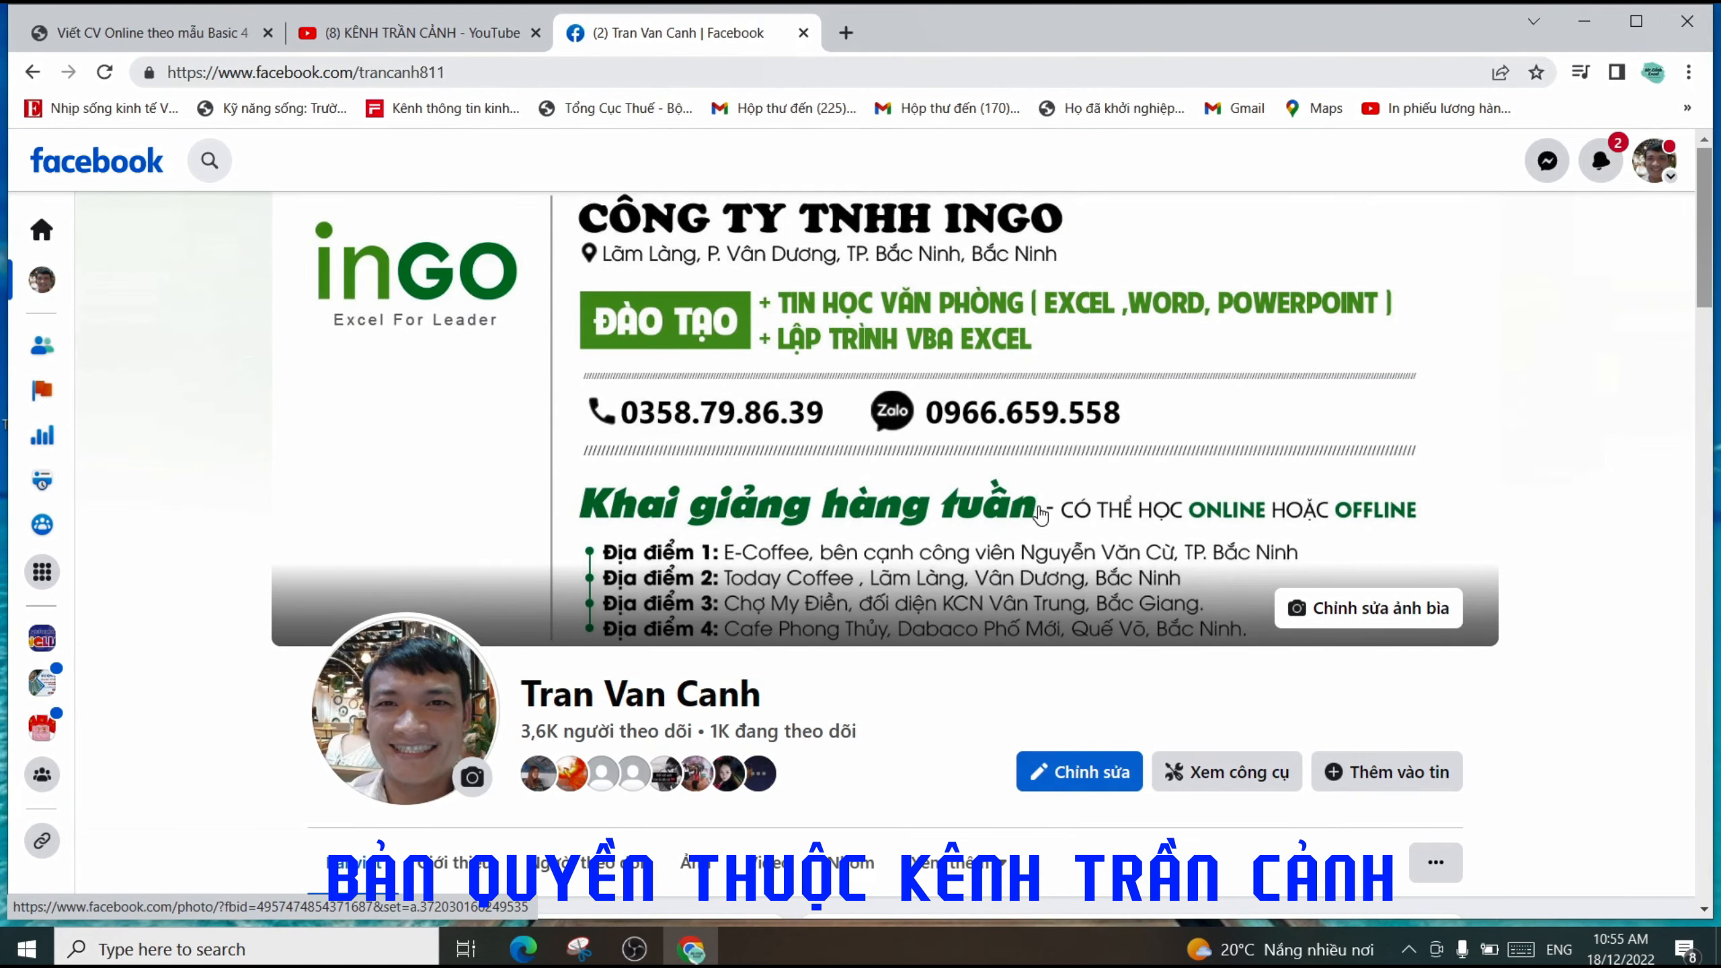
pyautogui.scroll(-10, 1042, 515)
pyautogui.scroll(-7, 1032, 493)
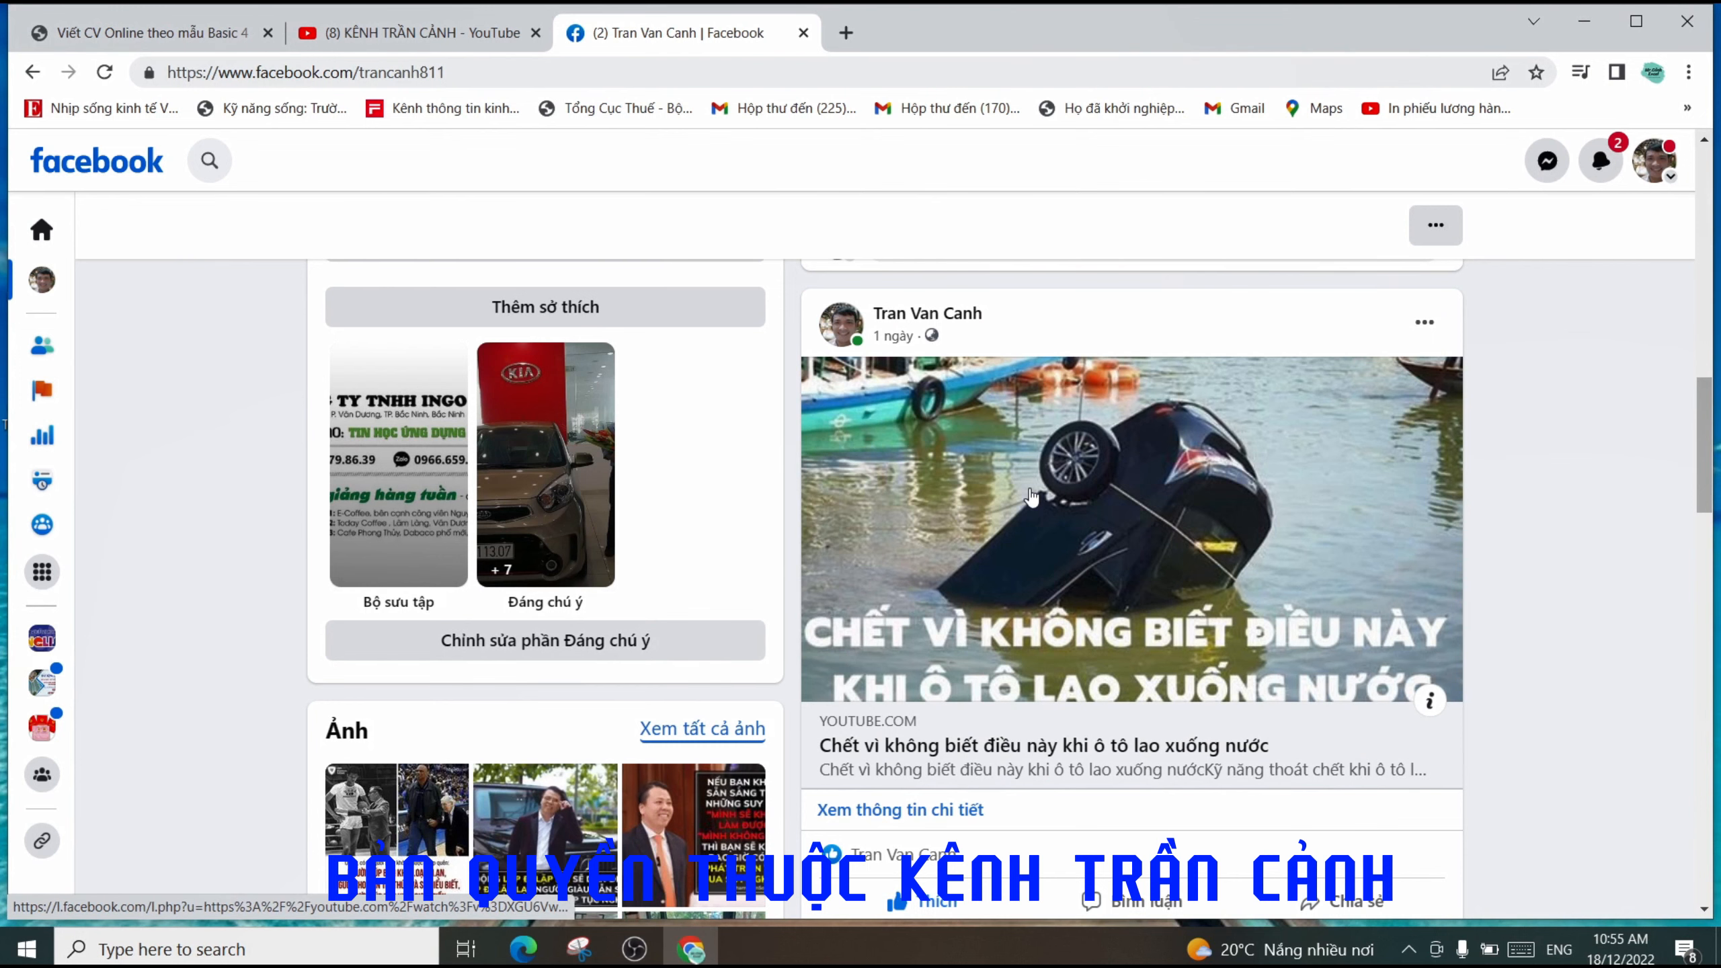
pyautogui.scroll(6, 1032, 496)
pyautogui.scroll(10, 1228, 604)
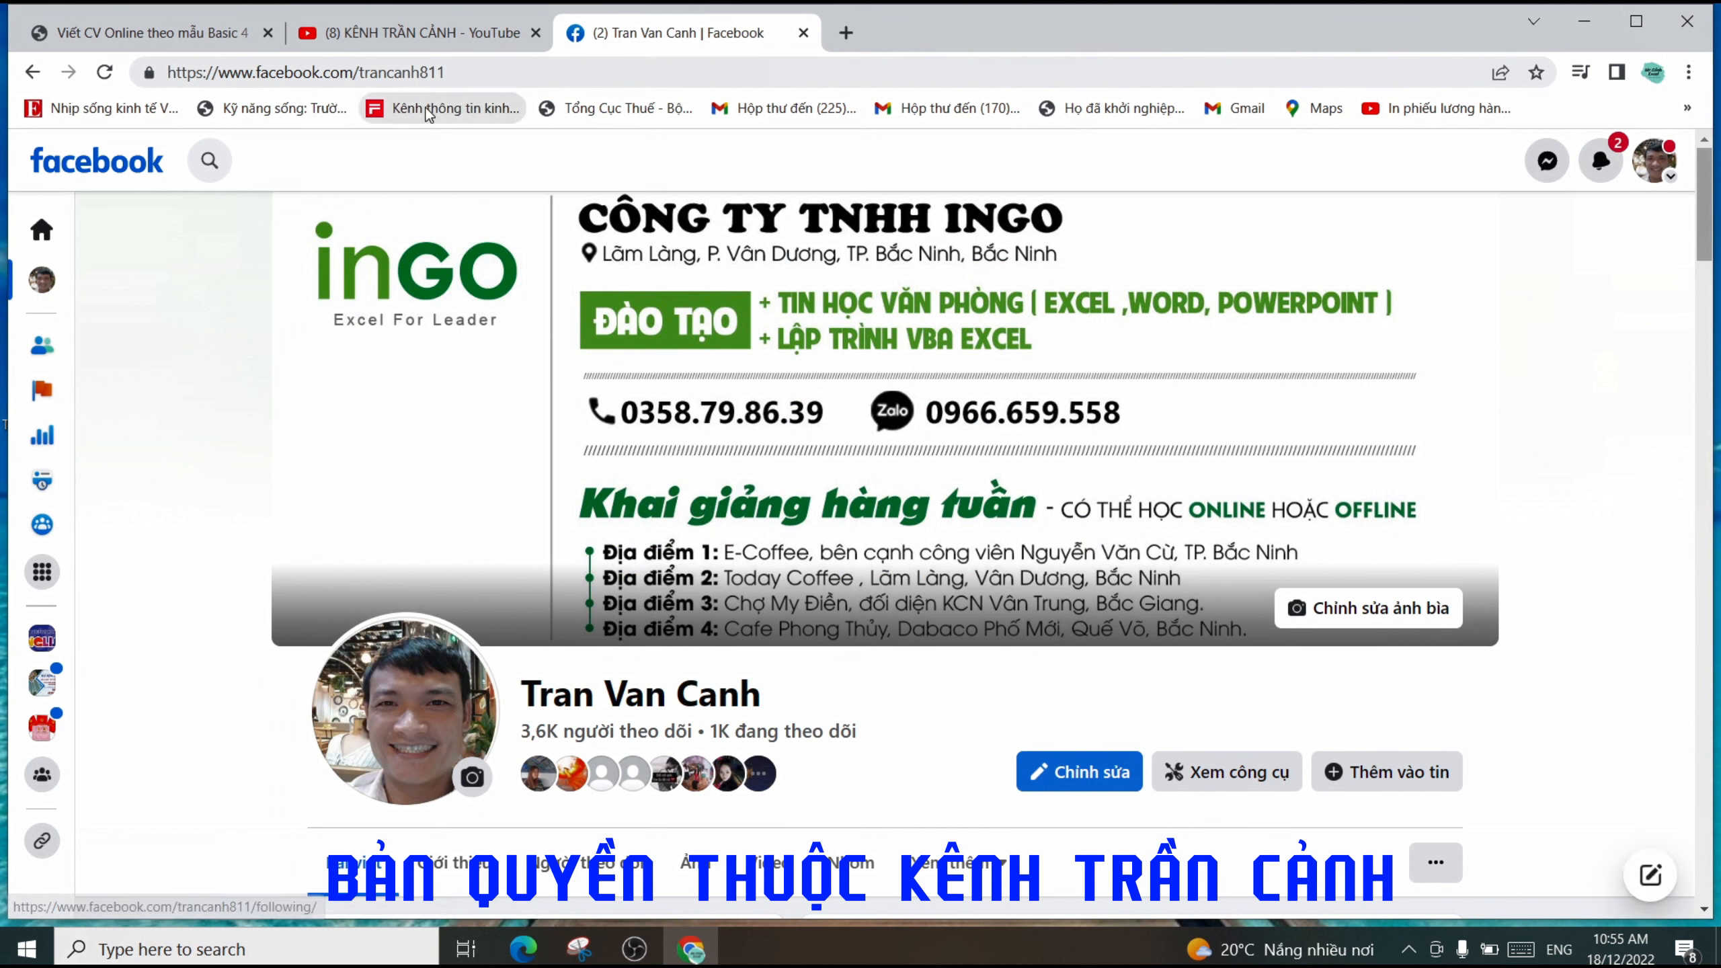
pyautogui.click(460, 72)
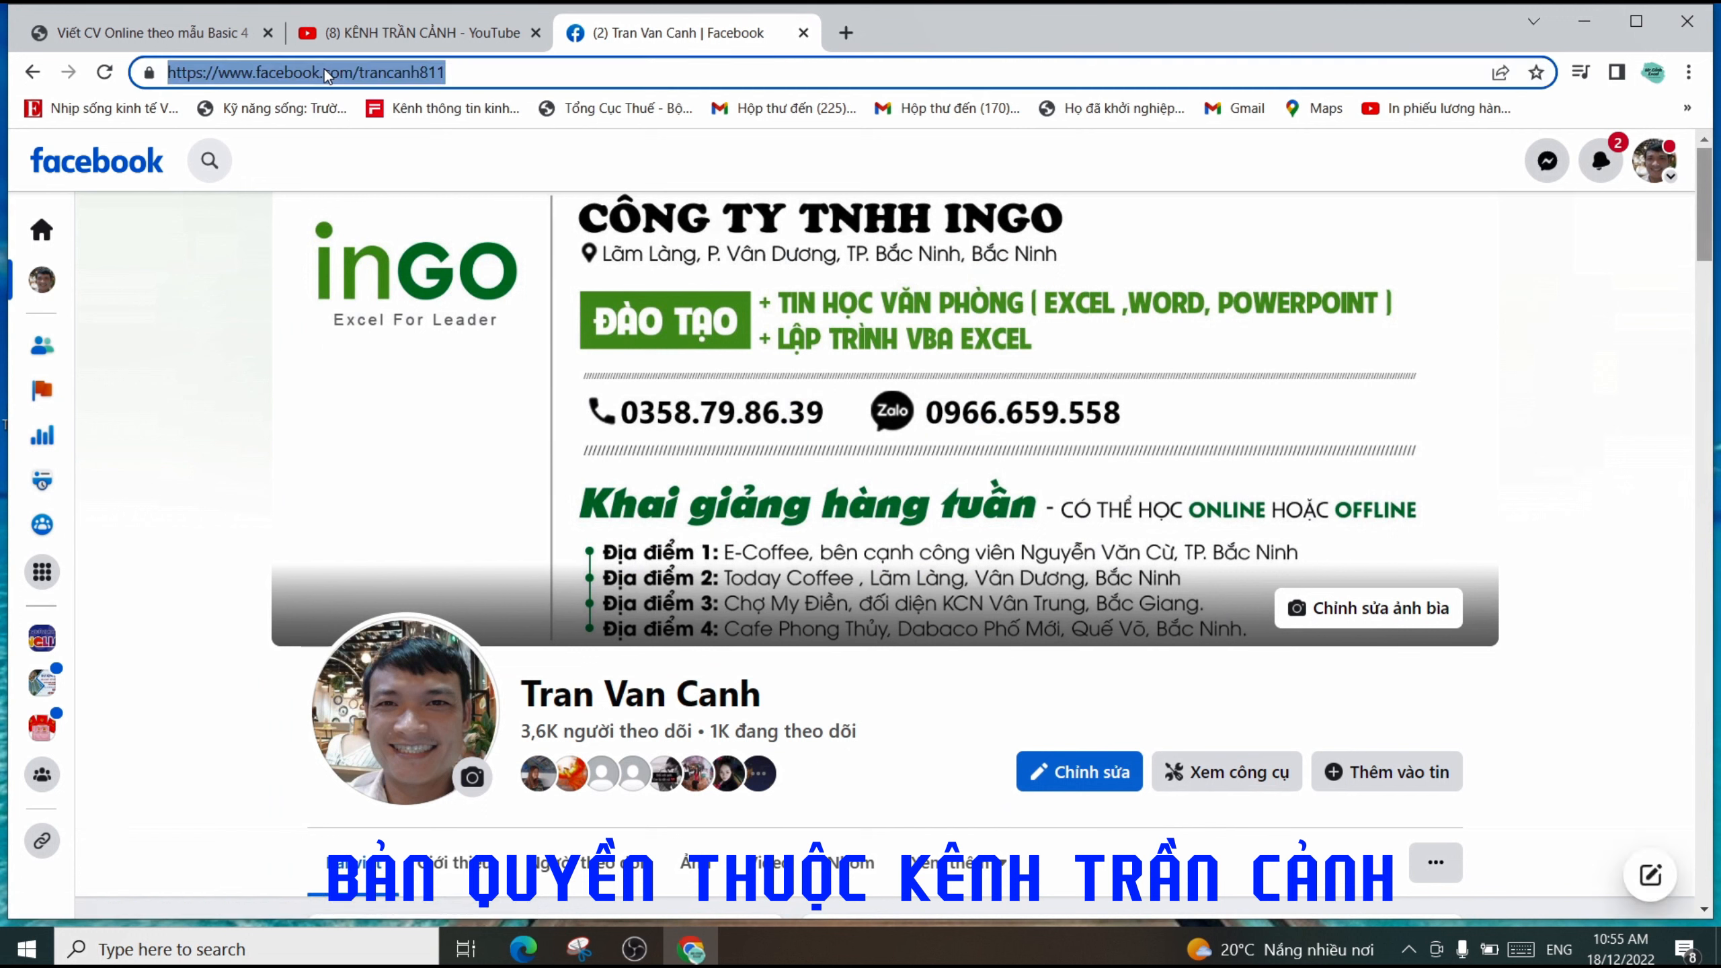
pyautogui.moveTo(475, 75); pyautogui.dragTo(166, 74)
pyautogui.rightClick(246, 71)
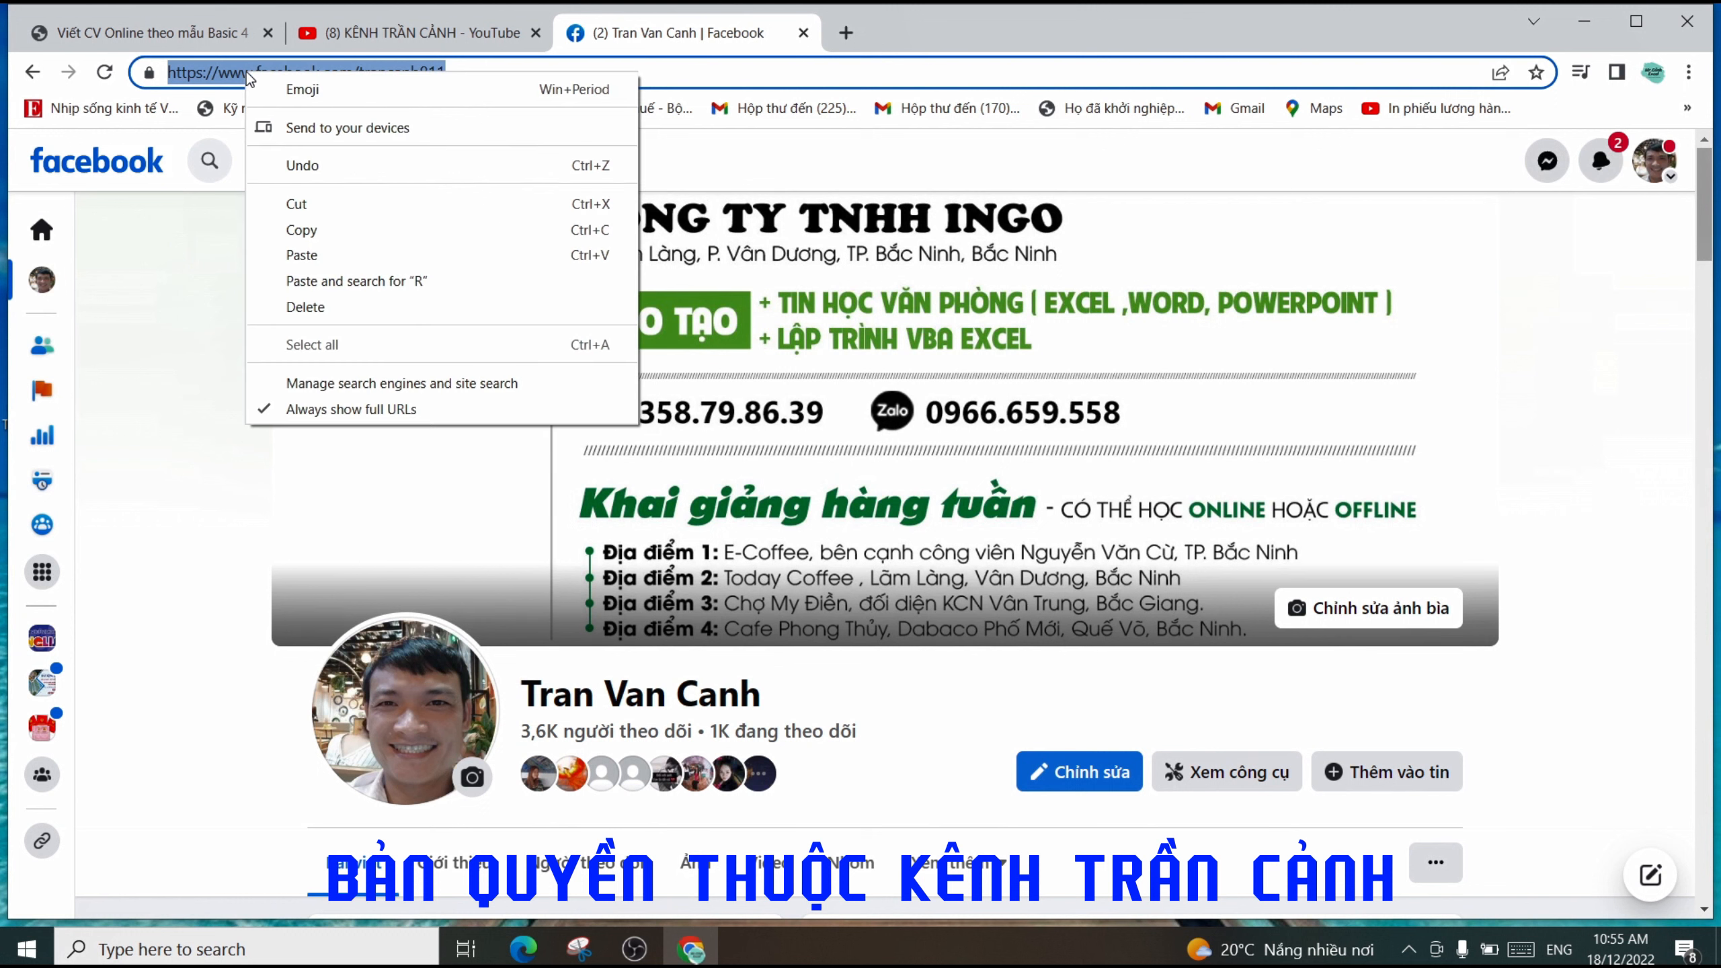
pyautogui.click(316, 231)
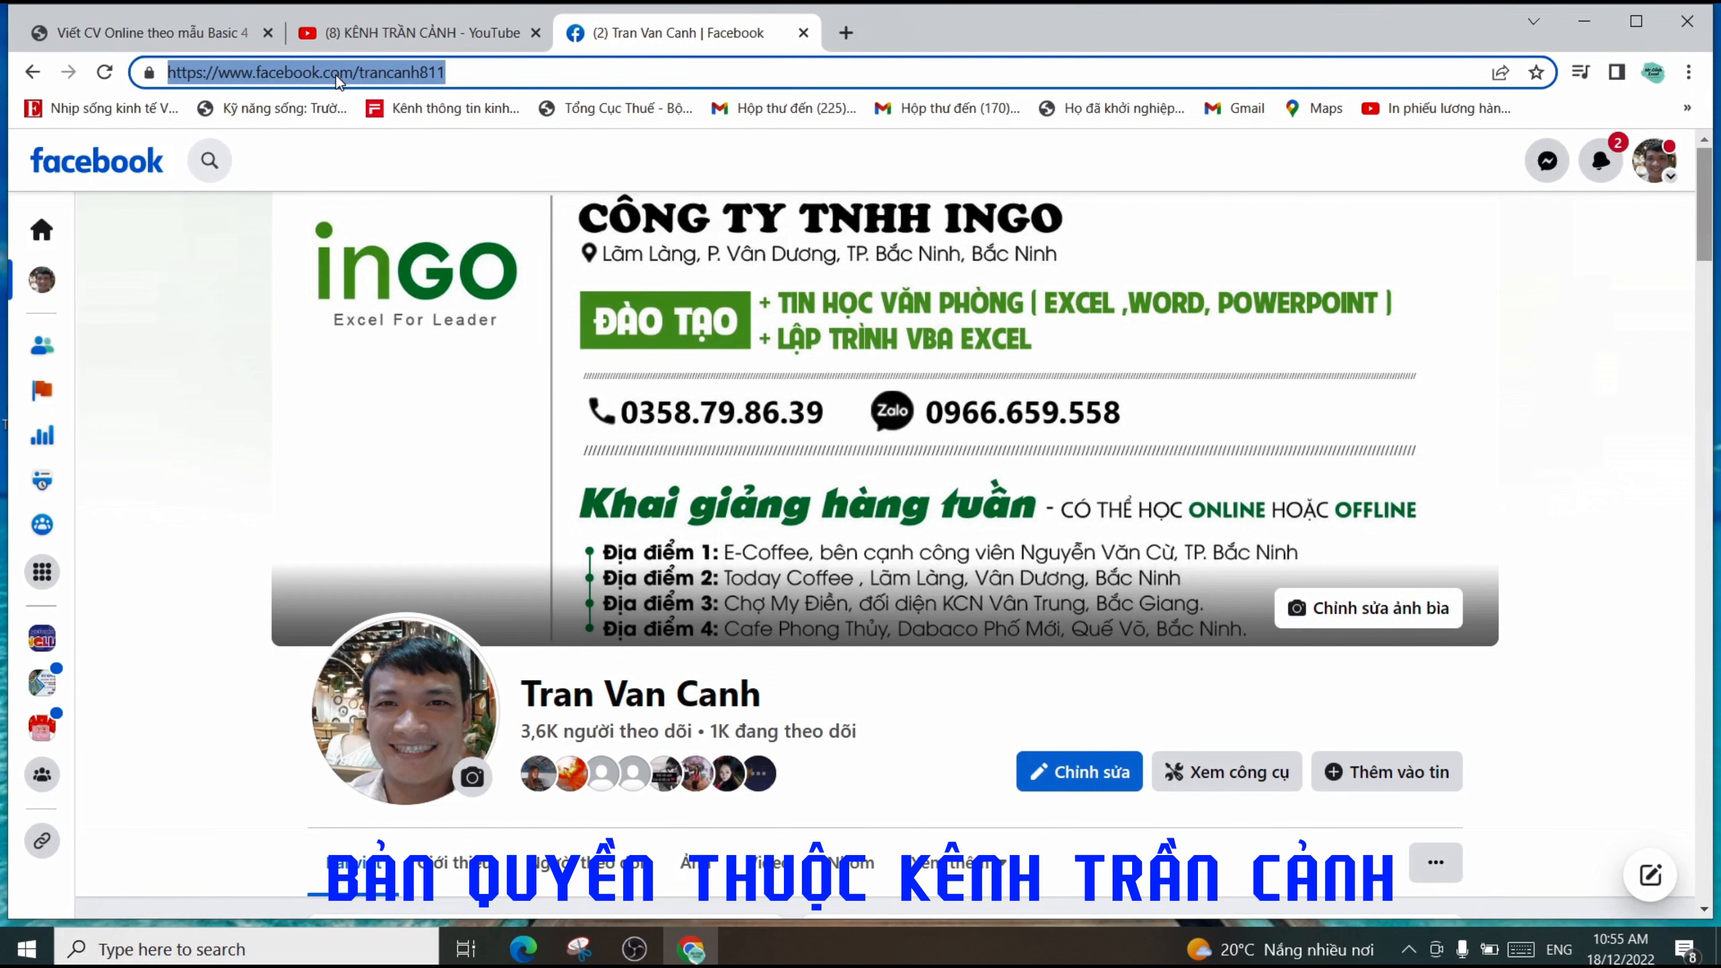
# - Replace the CV's Website value with the copied Facebook profile link
pyautogui.click(189, 34)
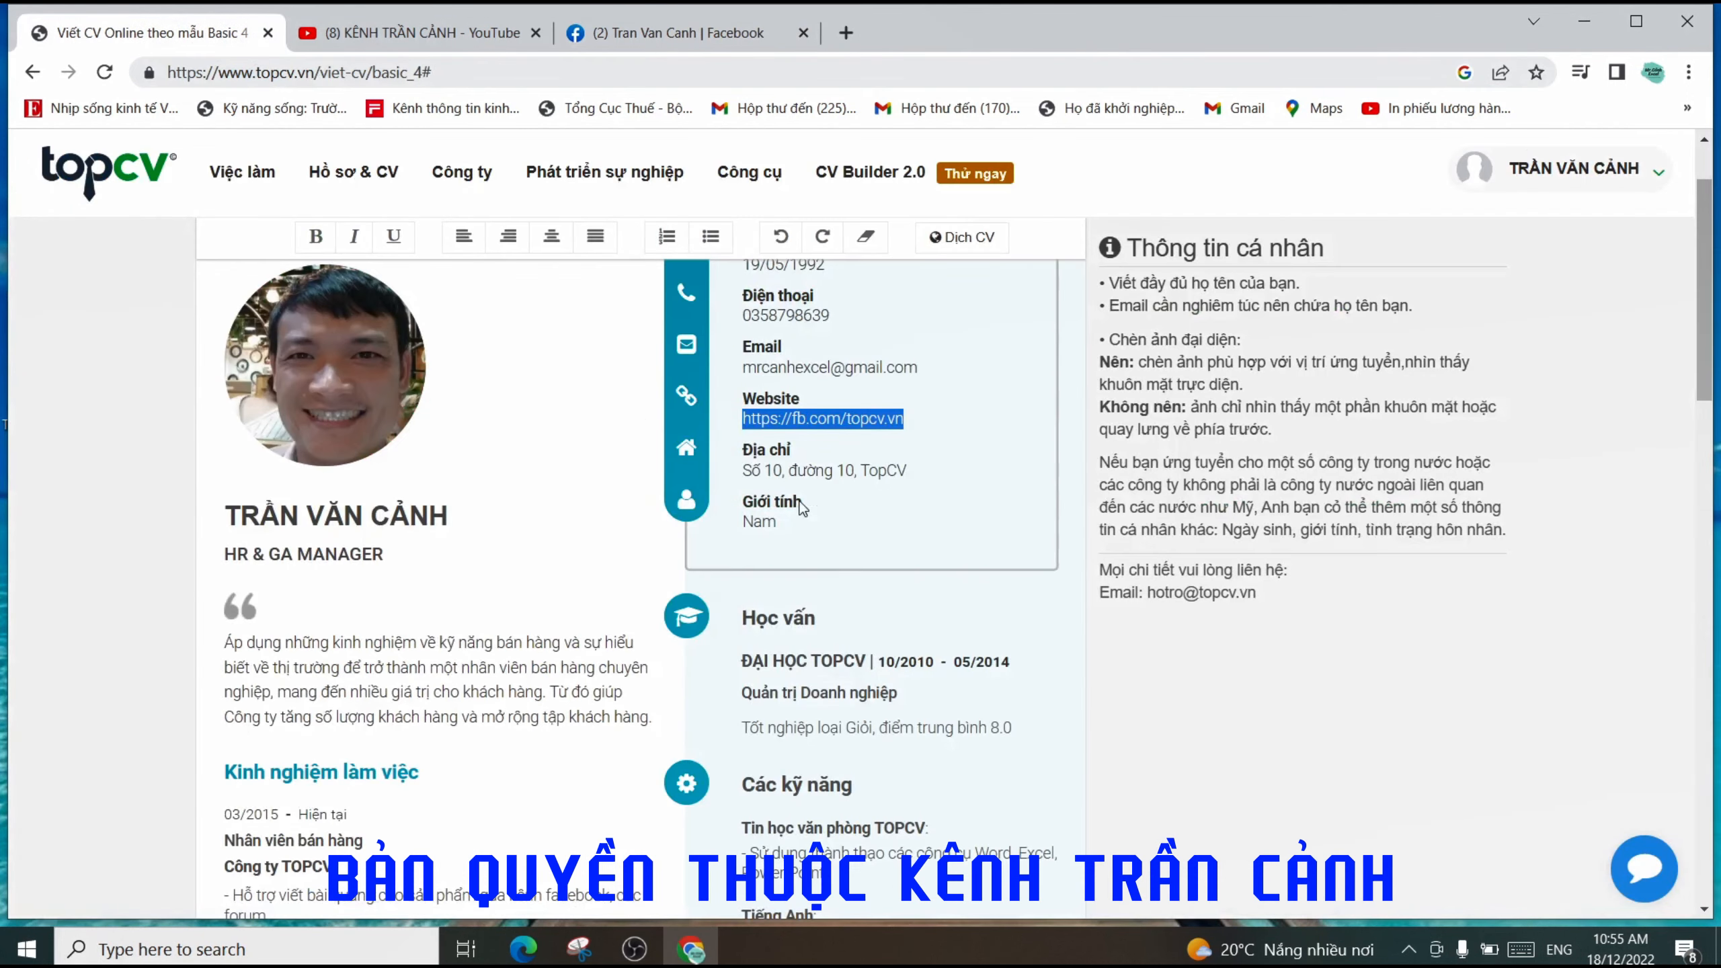
pyautogui.click(908, 418)
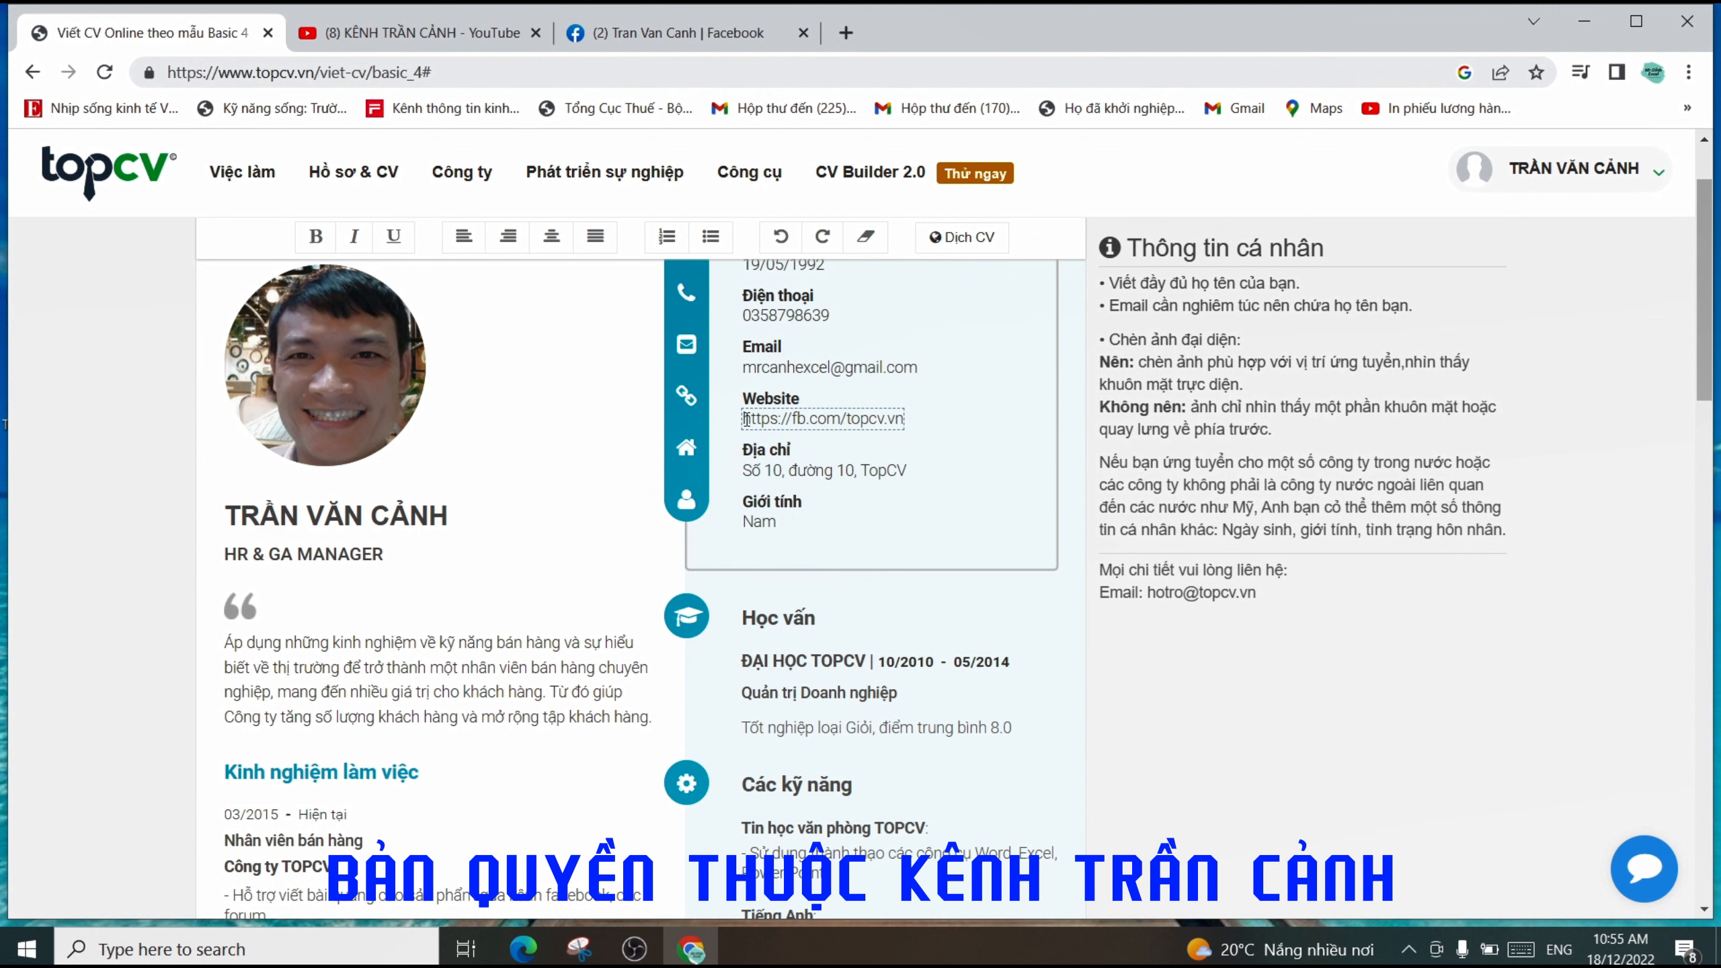
pyautogui.moveTo(745, 419); pyautogui.dragTo(911, 420)
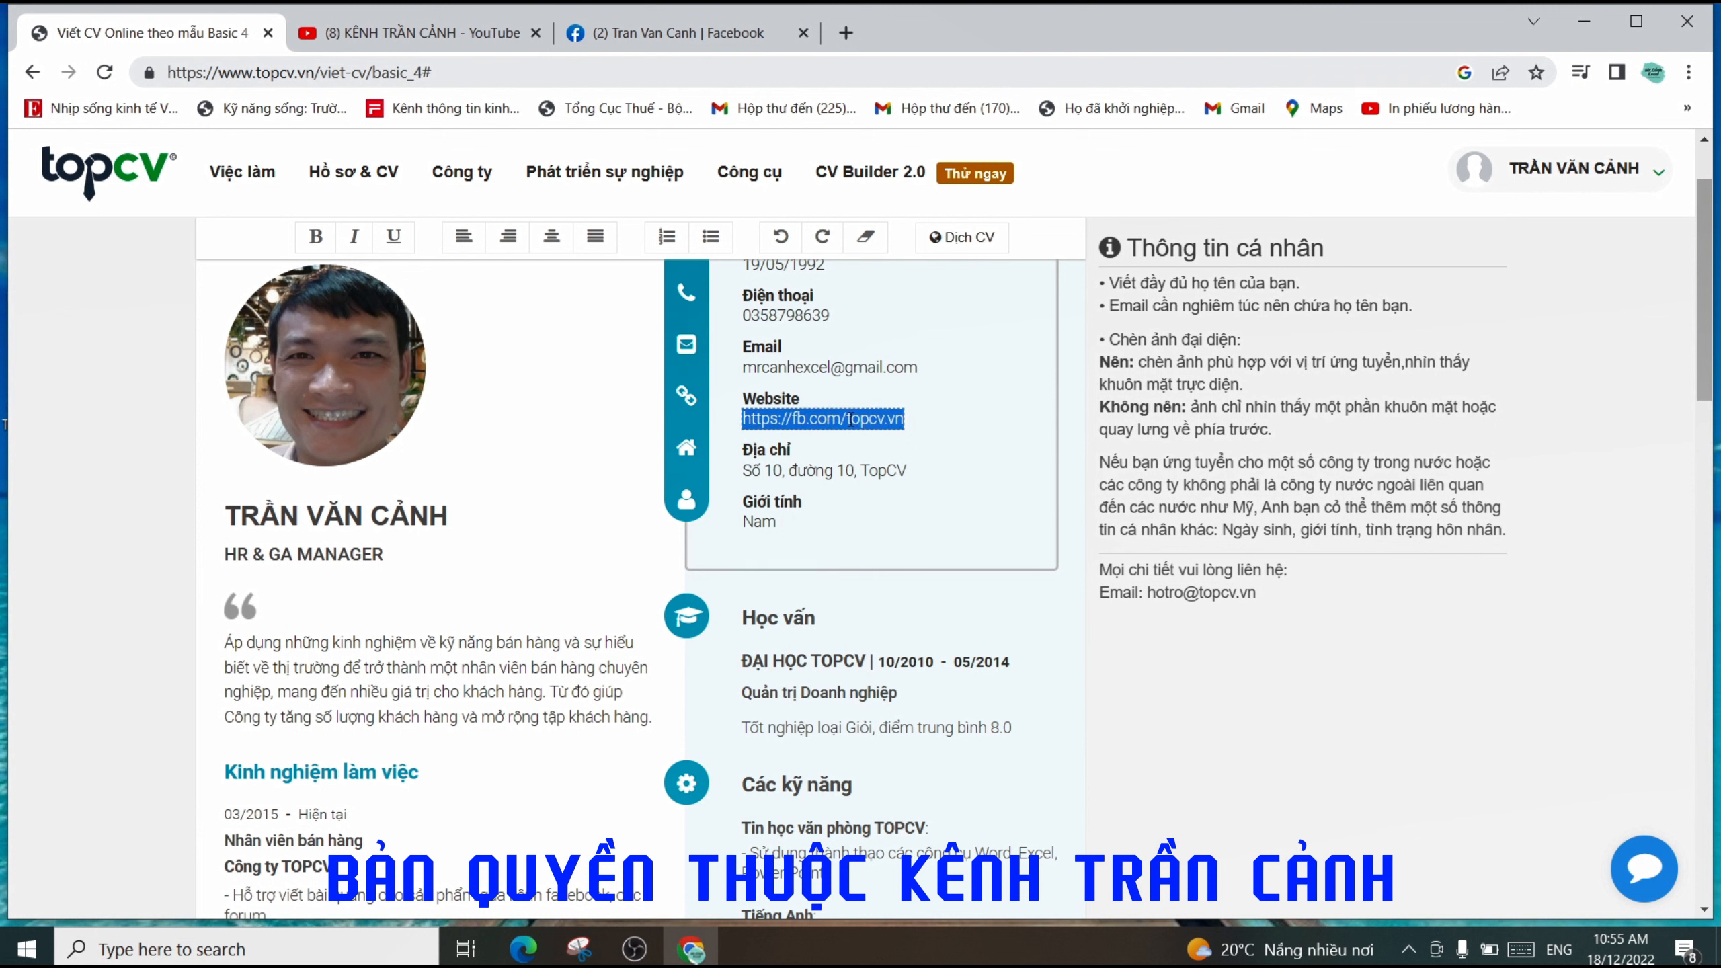
pyautogui.rightClick(851, 418)
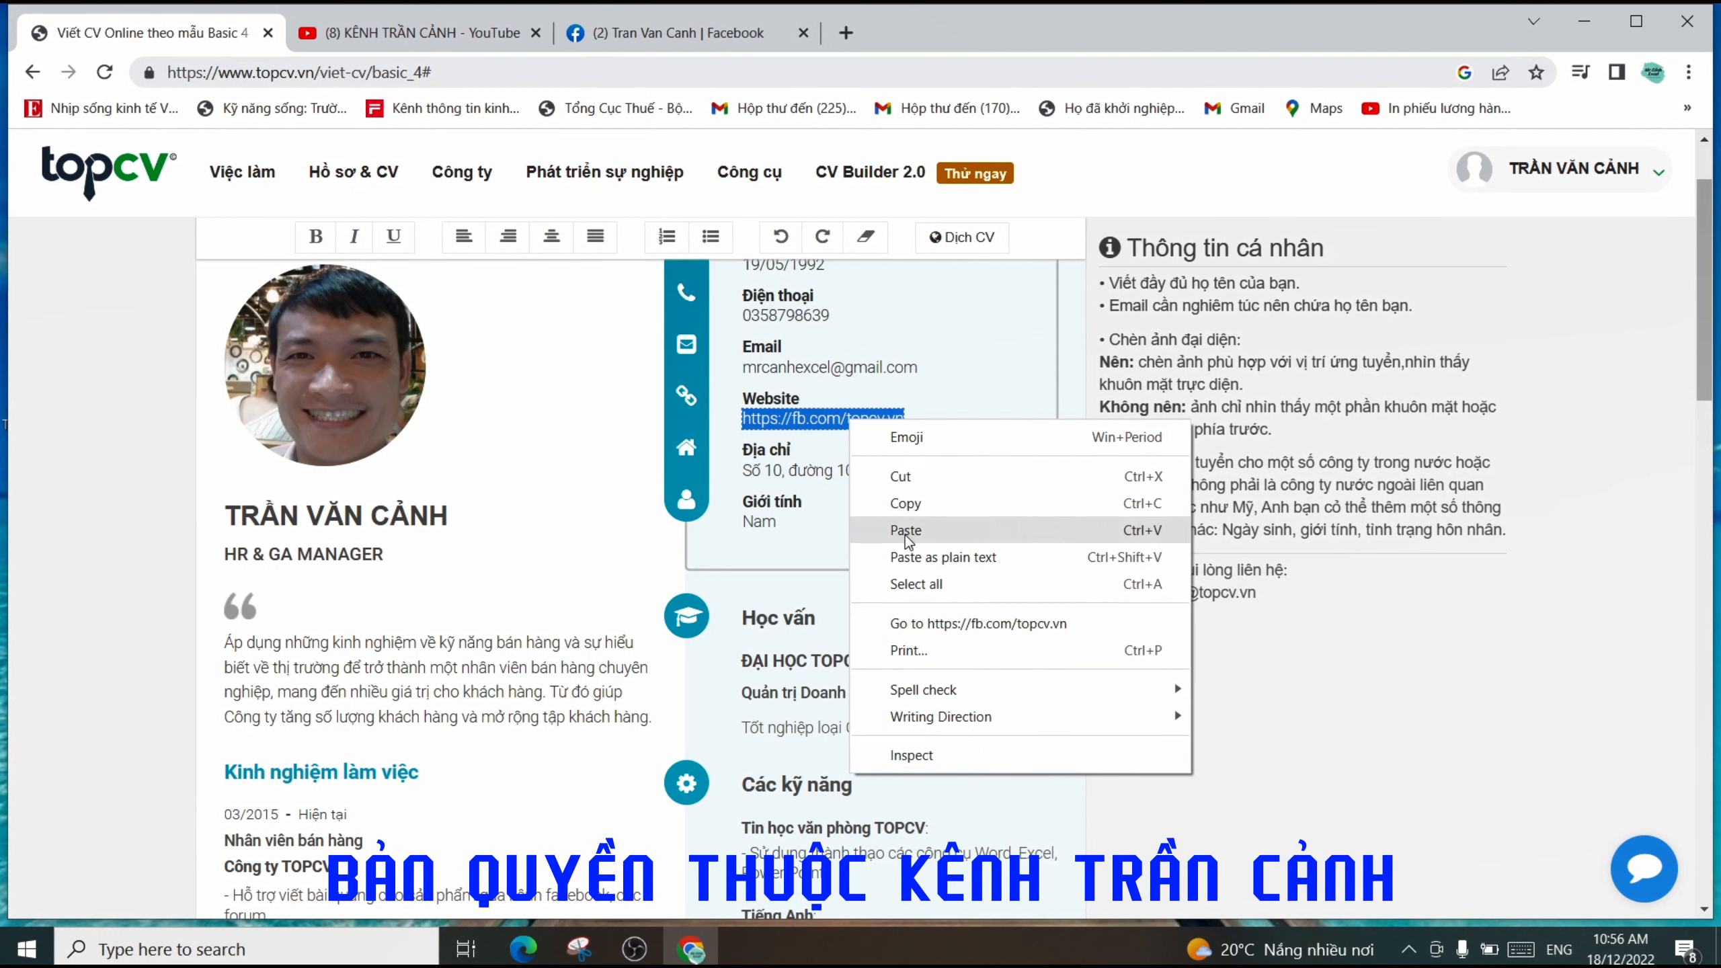
pyautogui.click(906, 535)
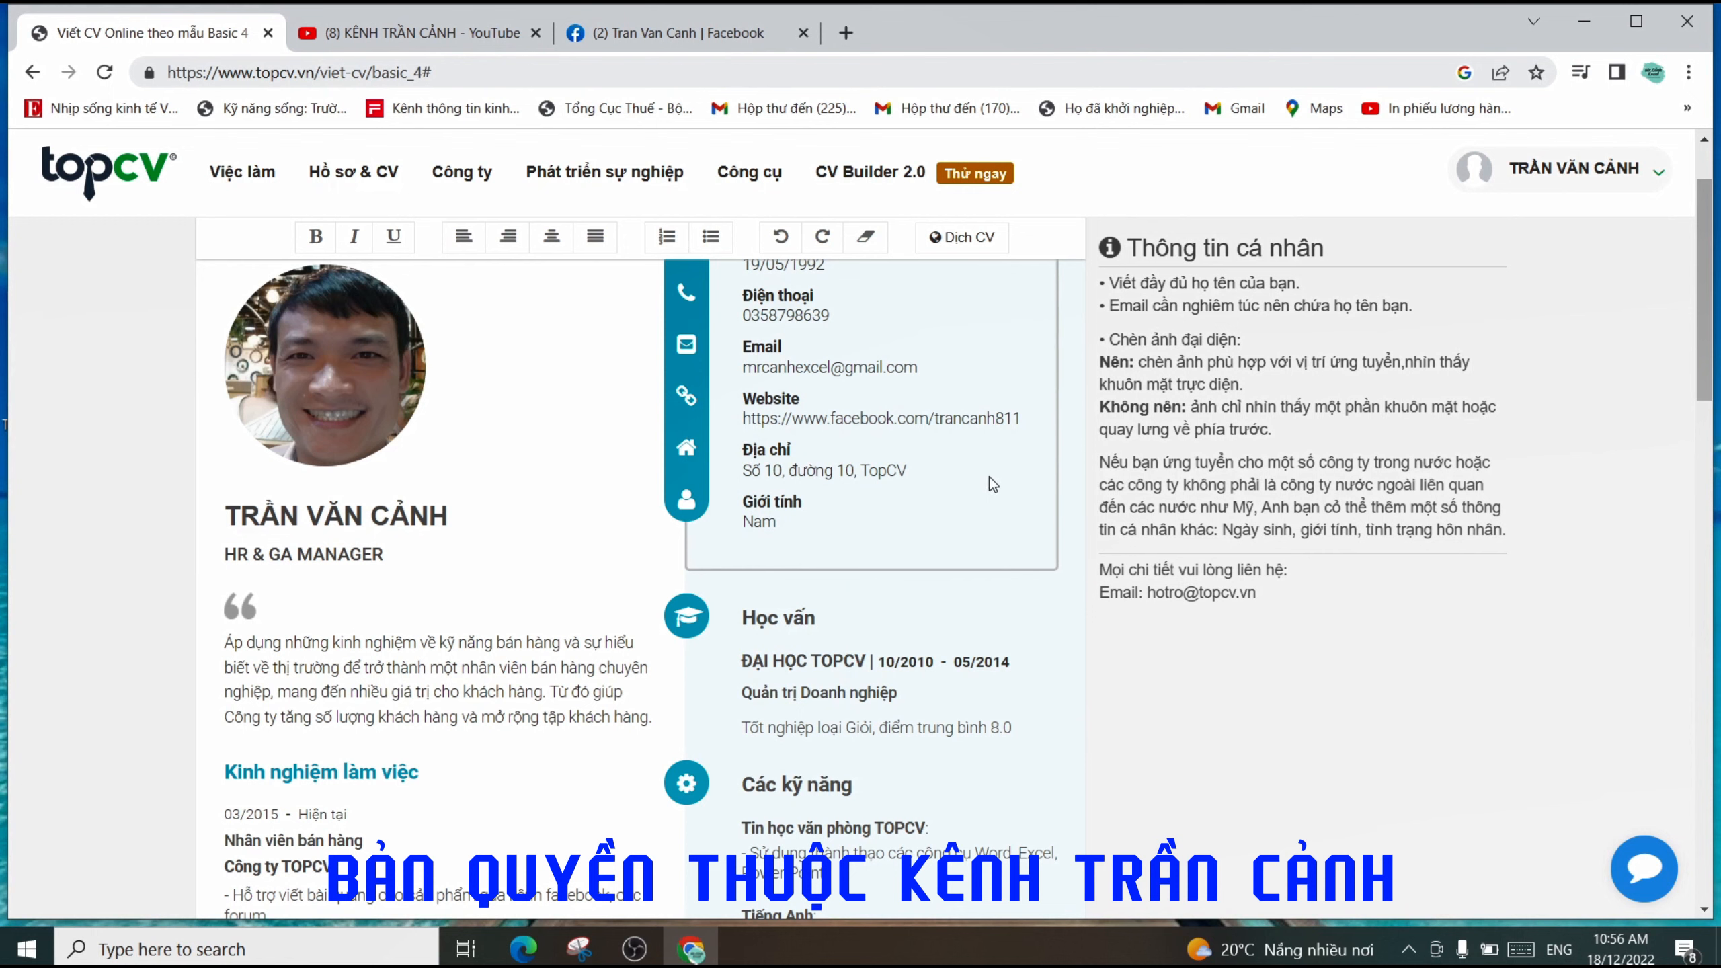
# - Select the old Địa chỉ text and try typing 'Thôn', clearing the garbled attempts
pyautogui.scroll(4, 979, 479)
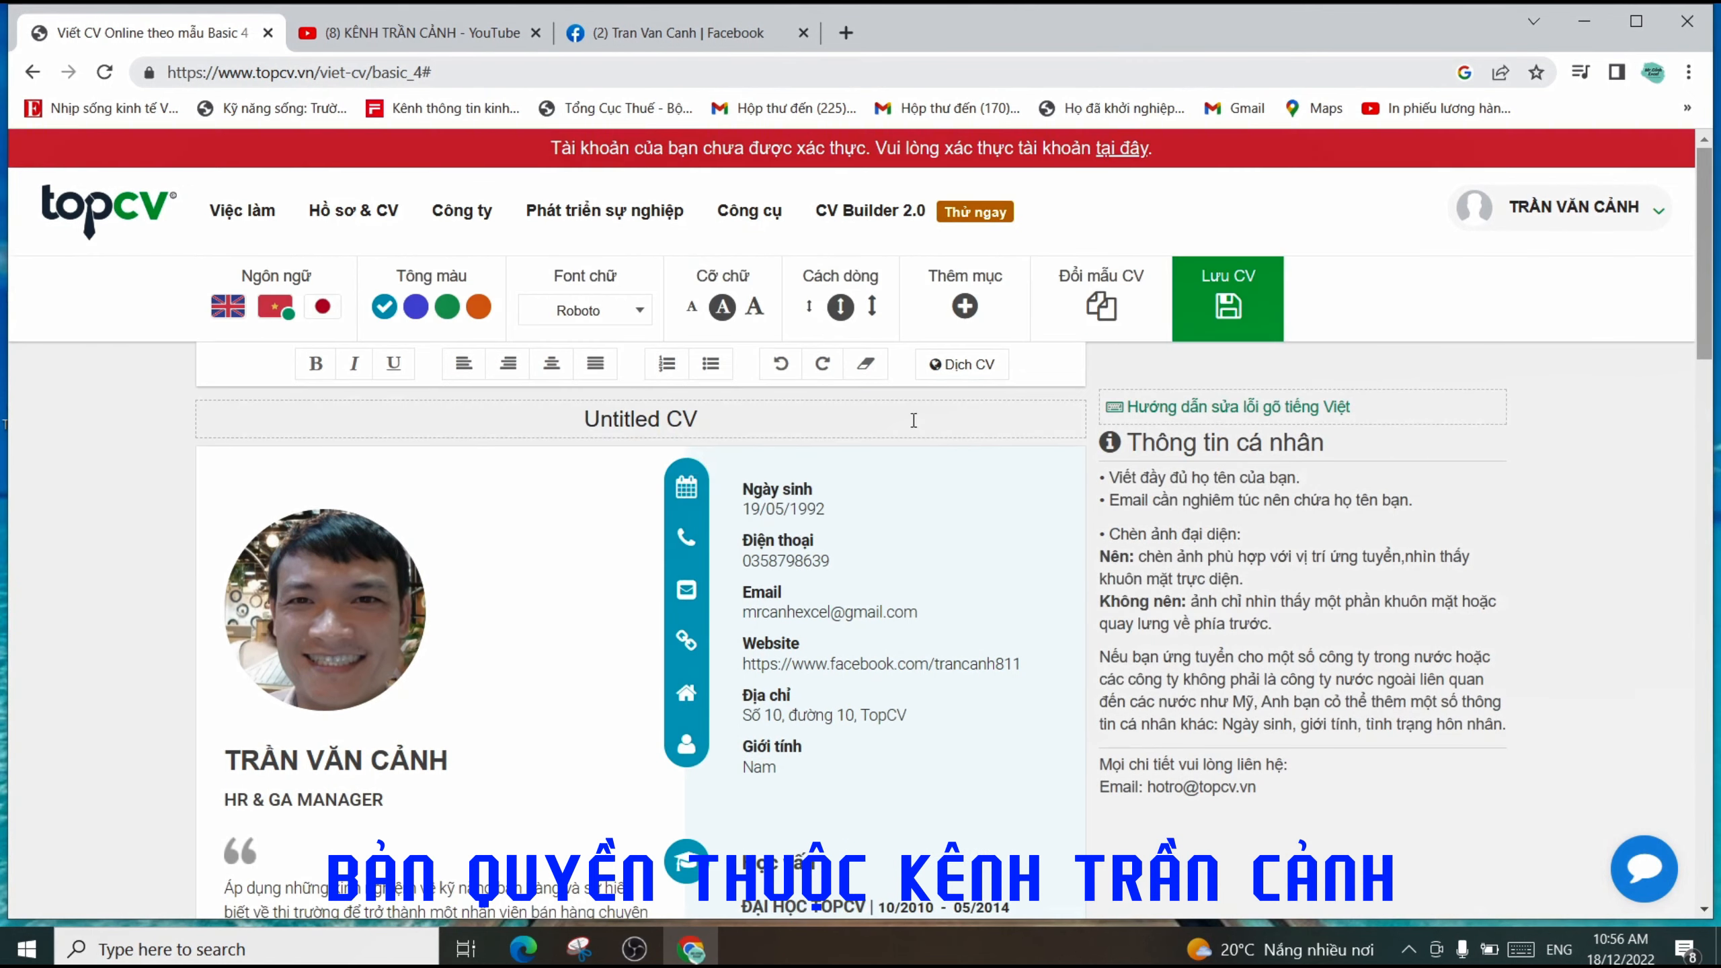
pyautogui.scroll(-3, 974, 716)
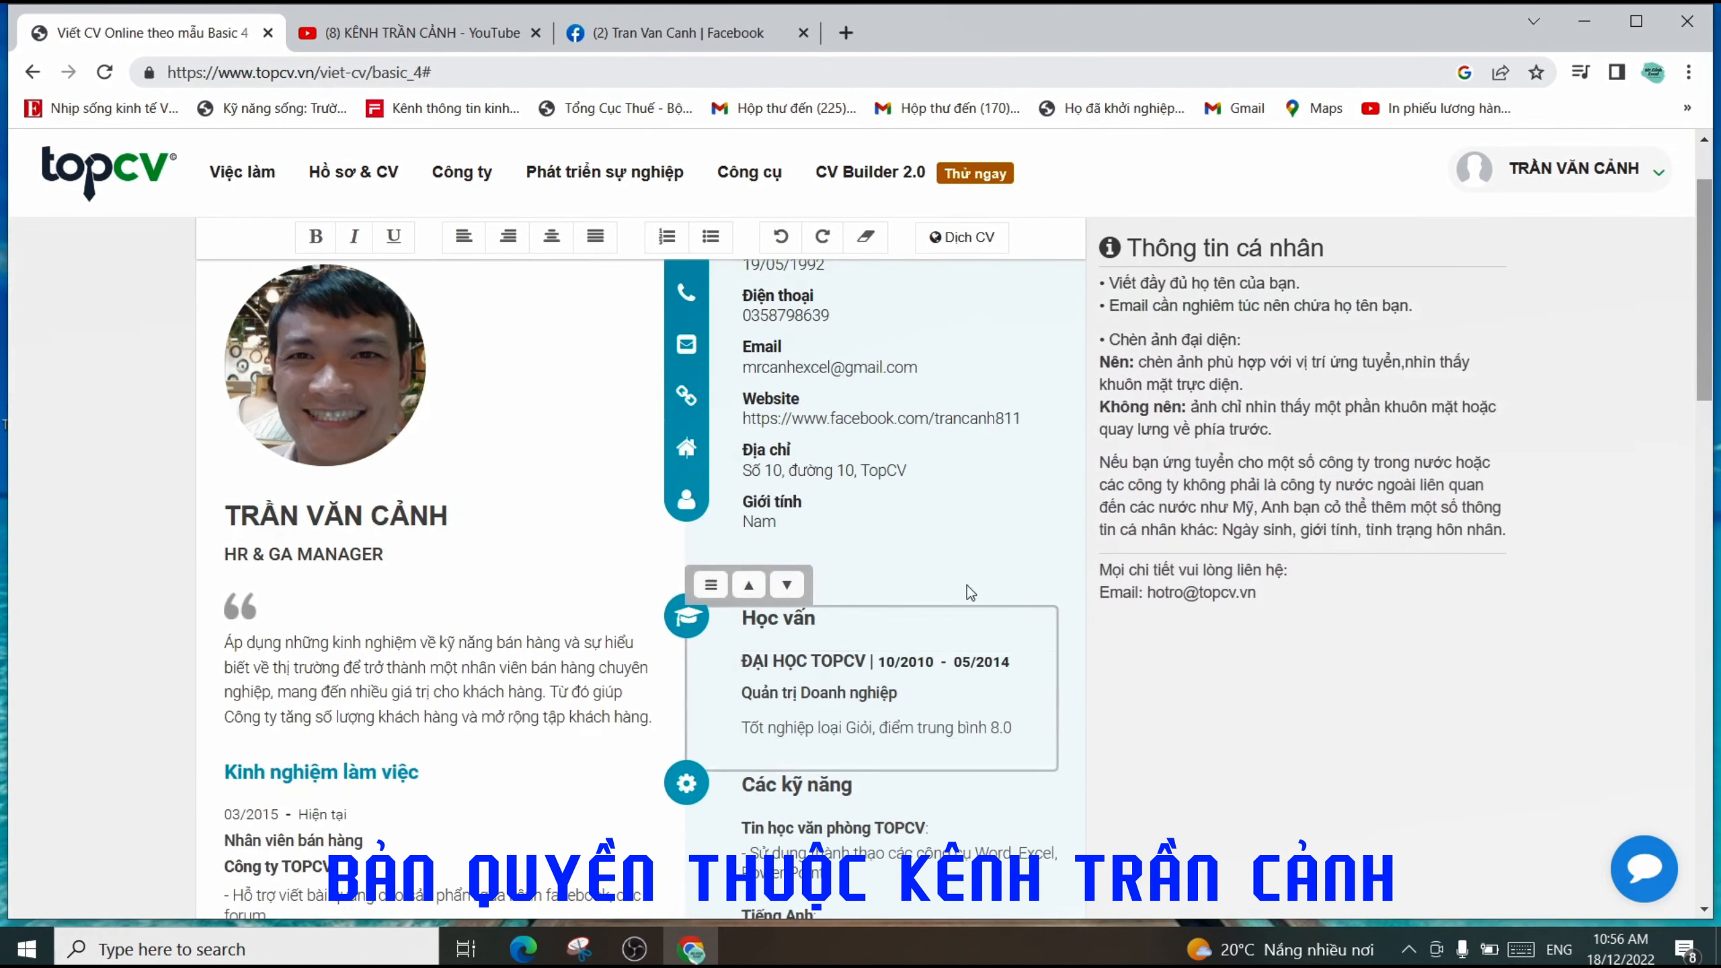
pyautogui.click(897, 470)
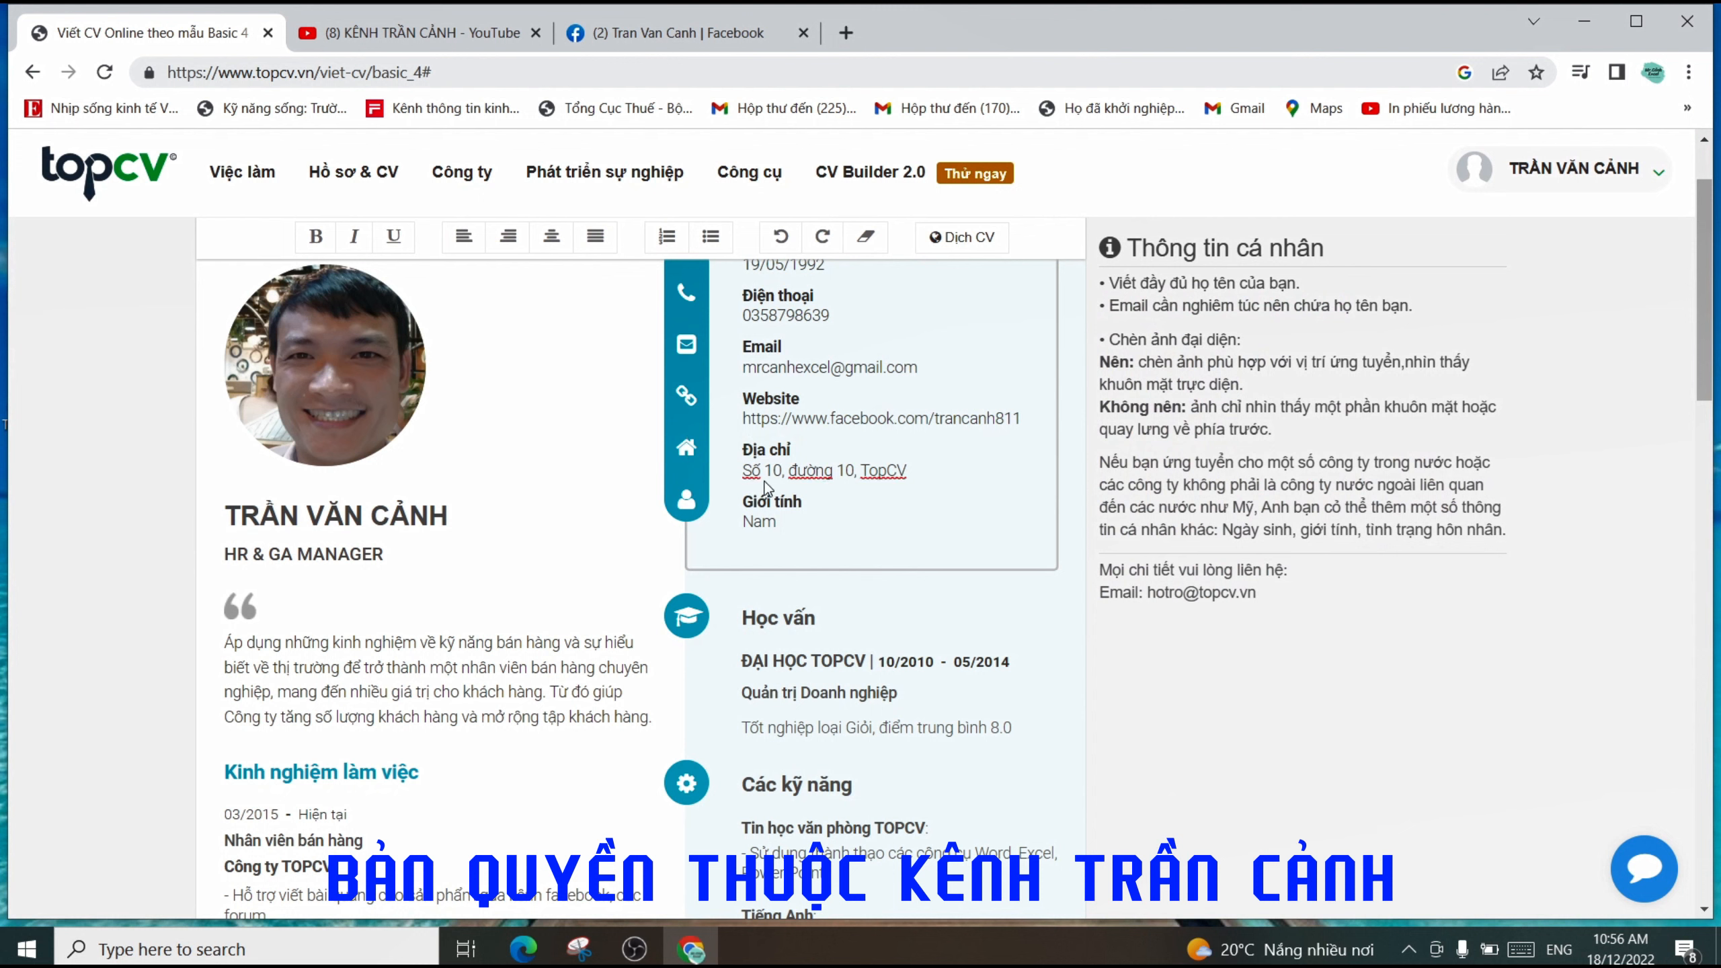
pyautogui.moveTo(746, 469); pyautogui.dragTo(933, 479)
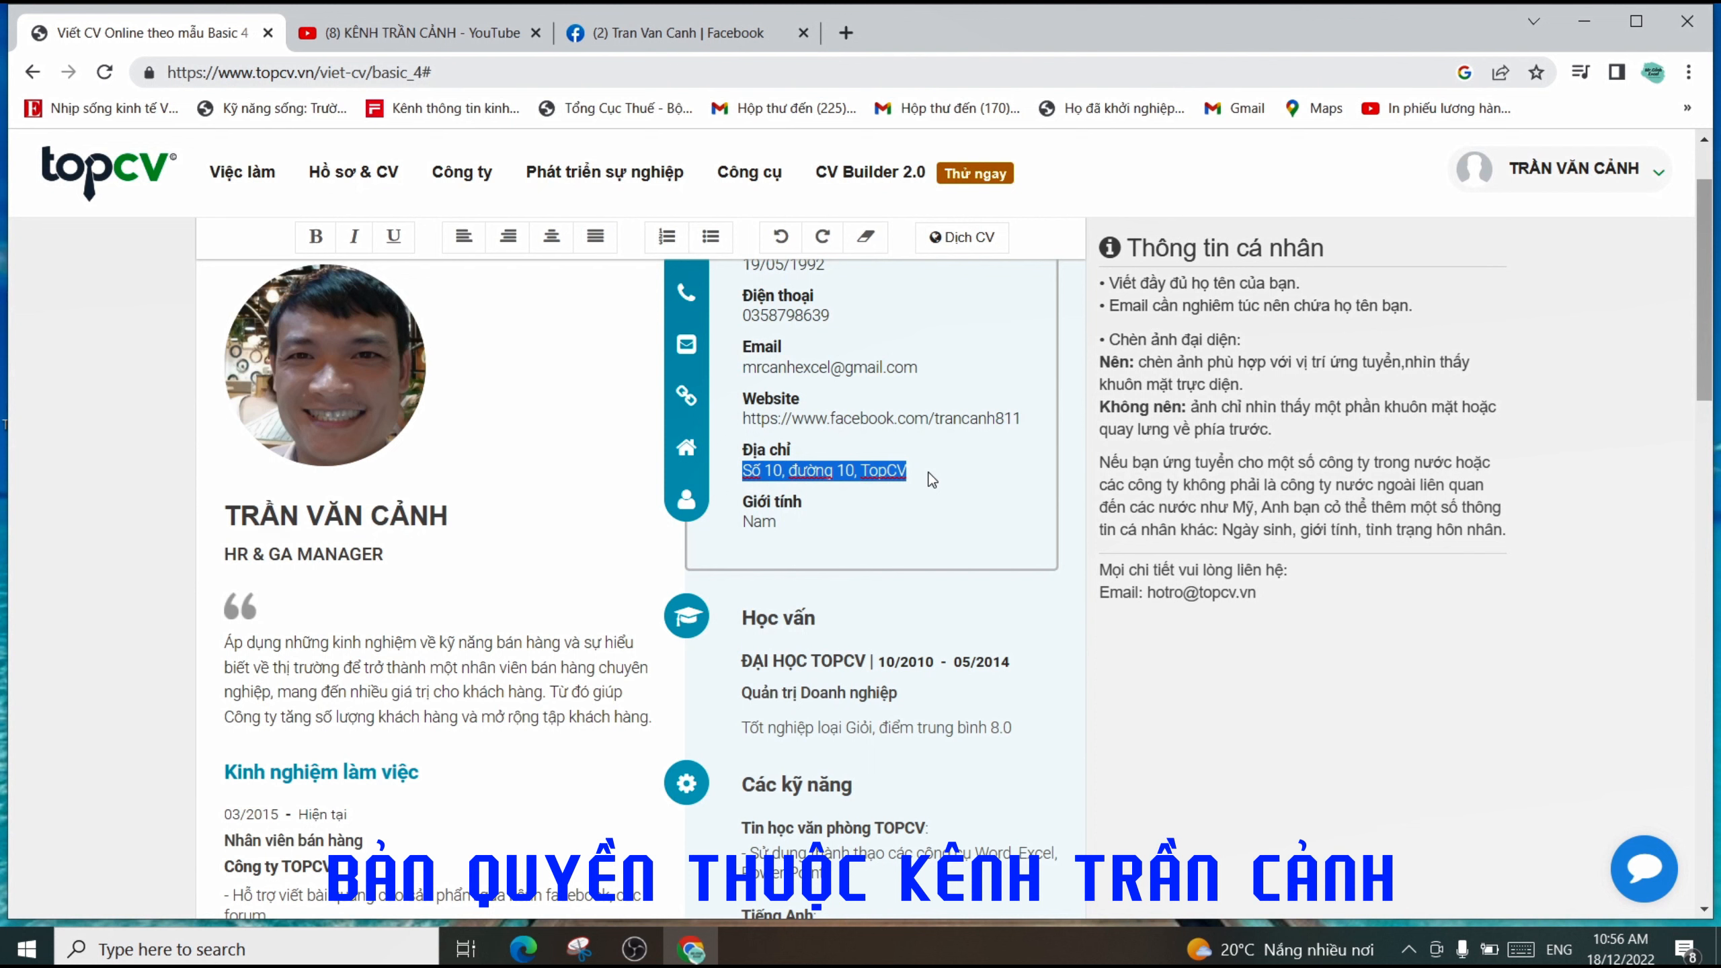
pyautogui.write('Thoo')
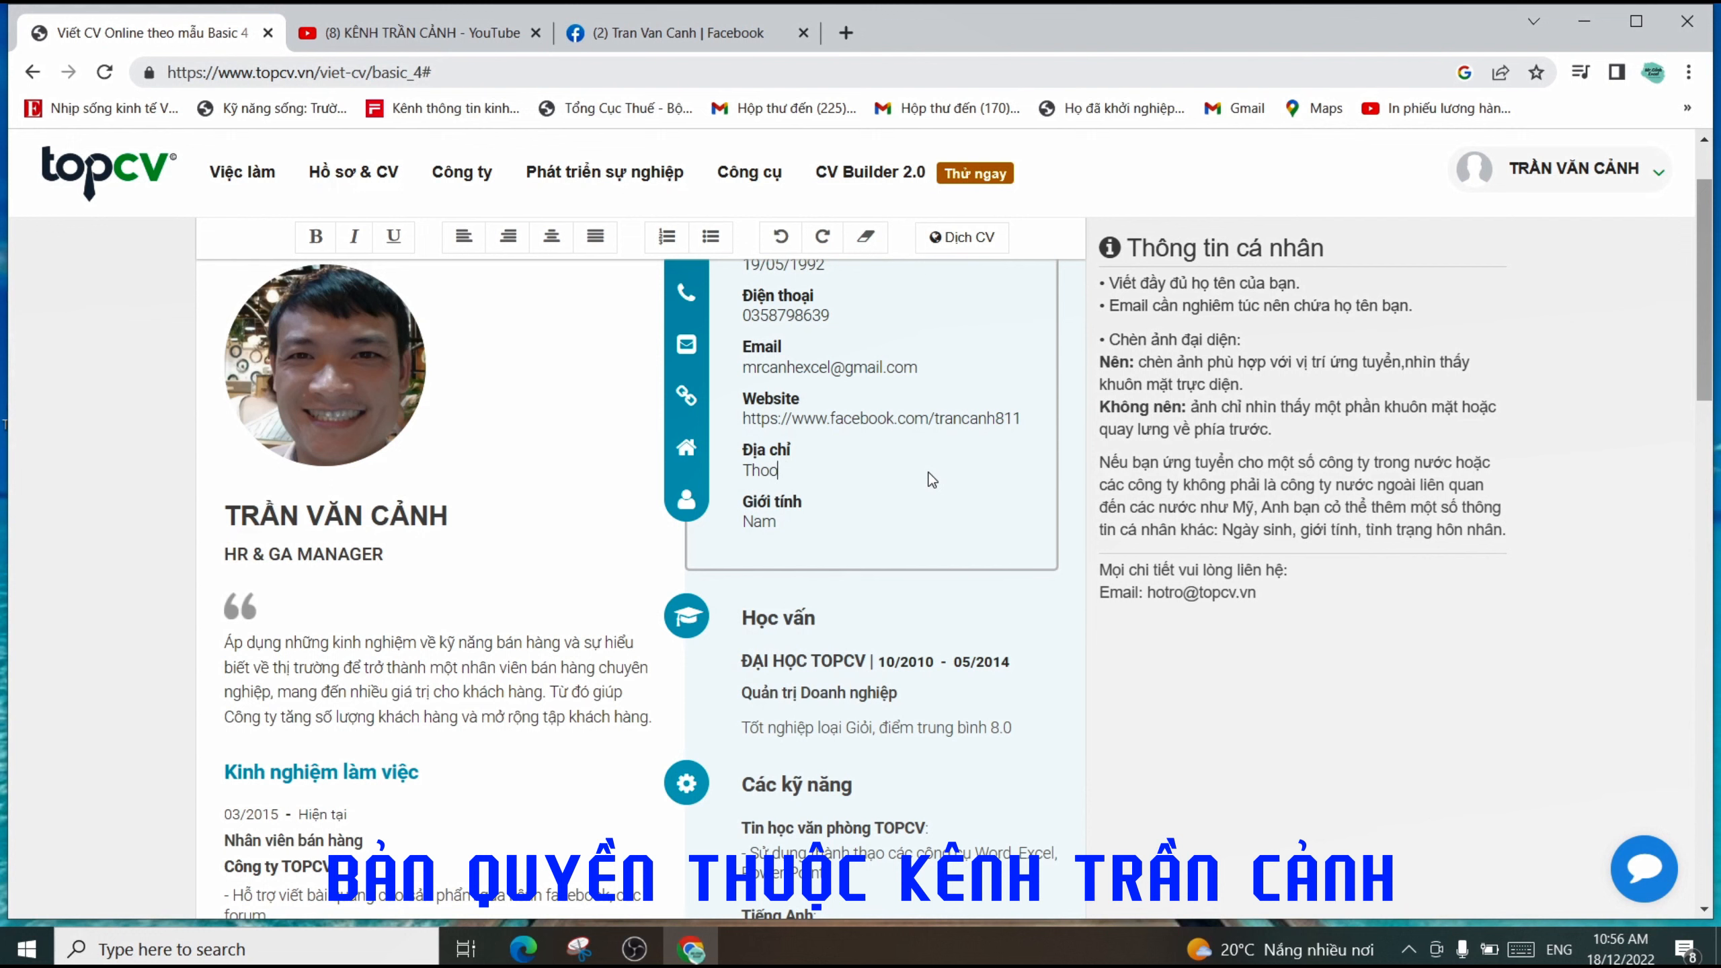
pyautogui.press('BackSpace')
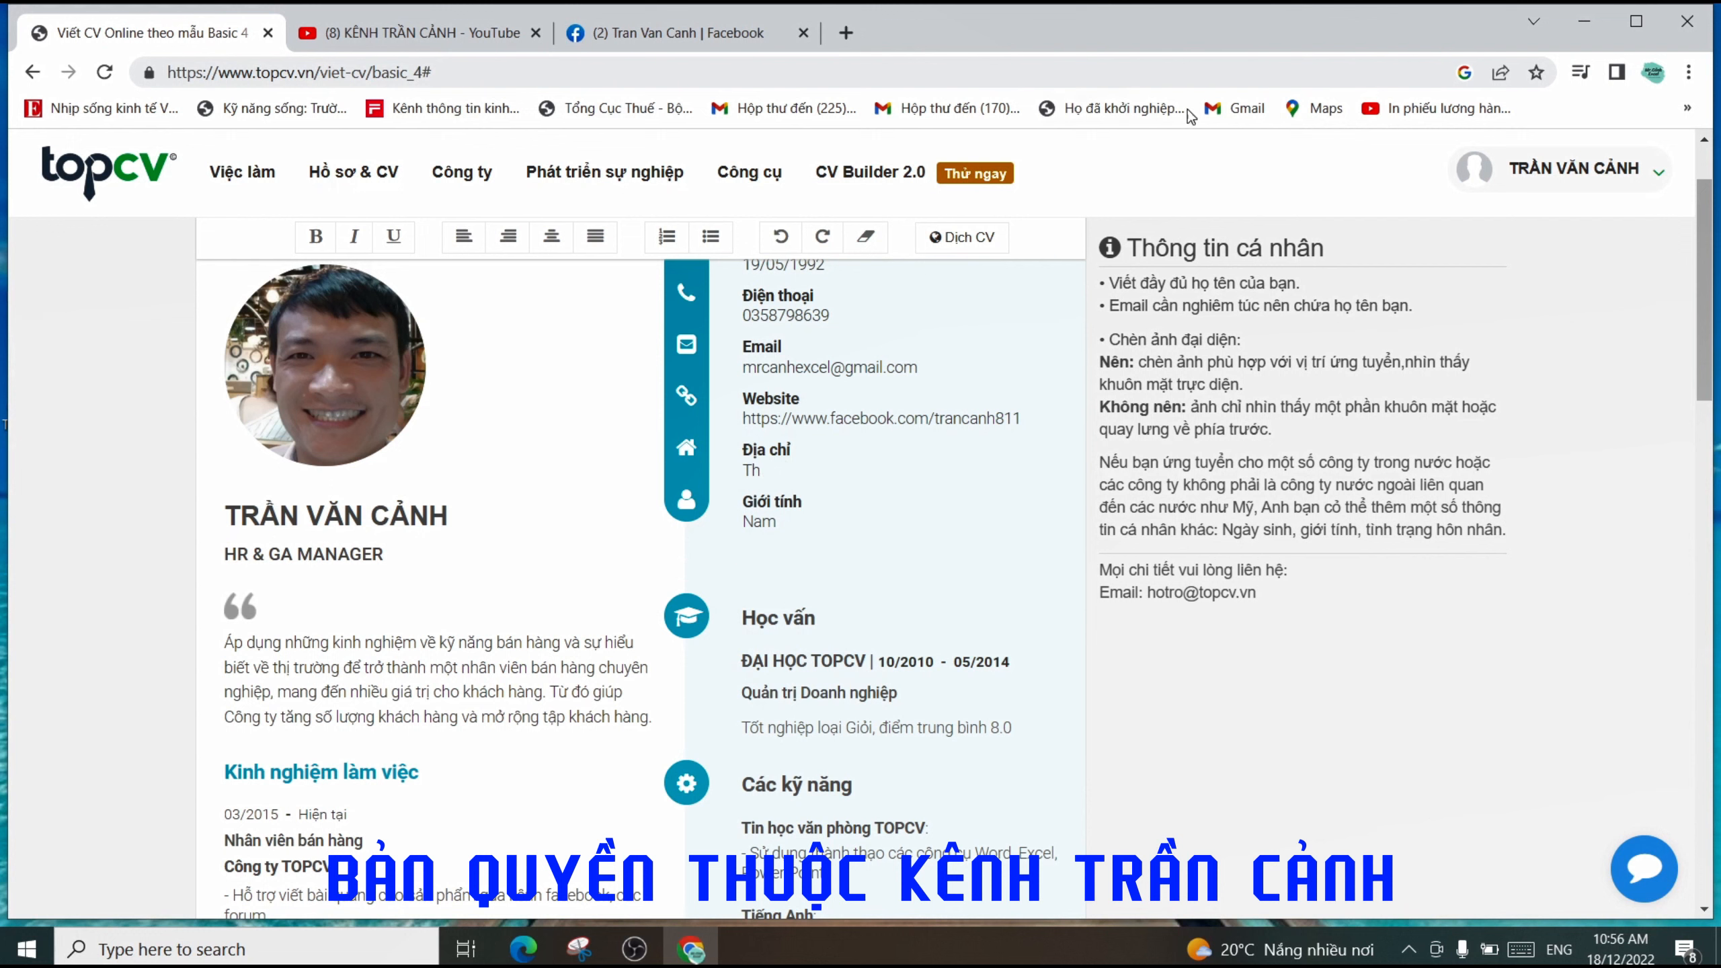
pyautogui.click(1408, 948)
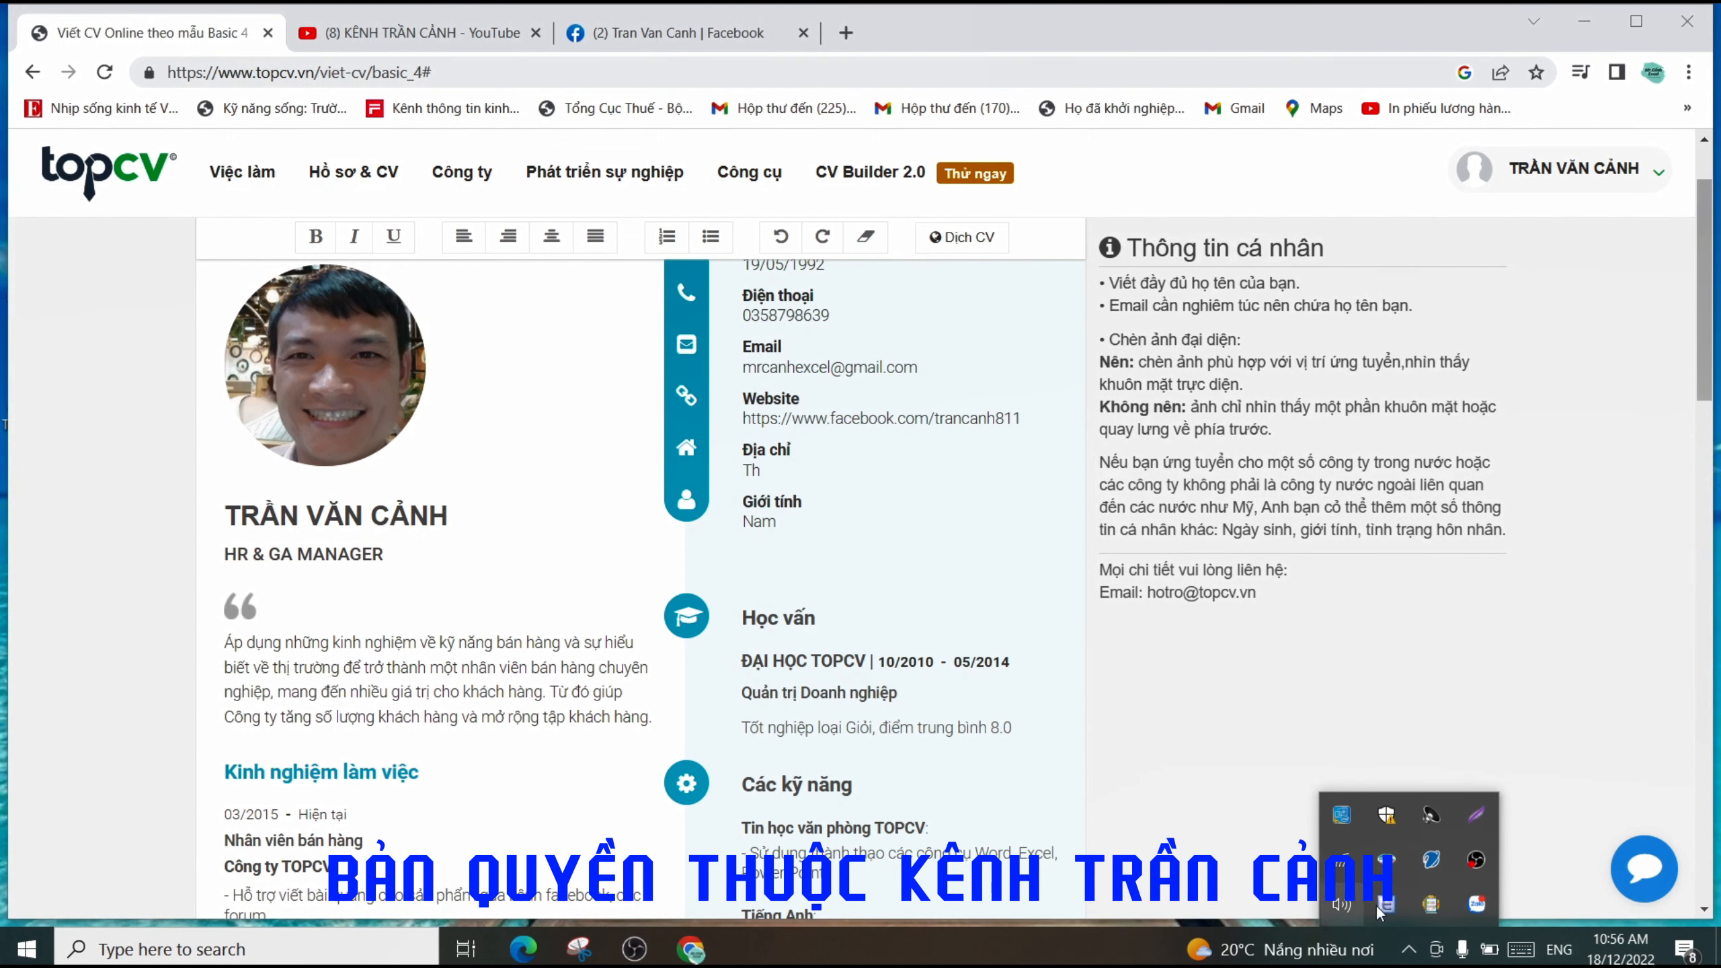
pyautogui.click(771, 471)
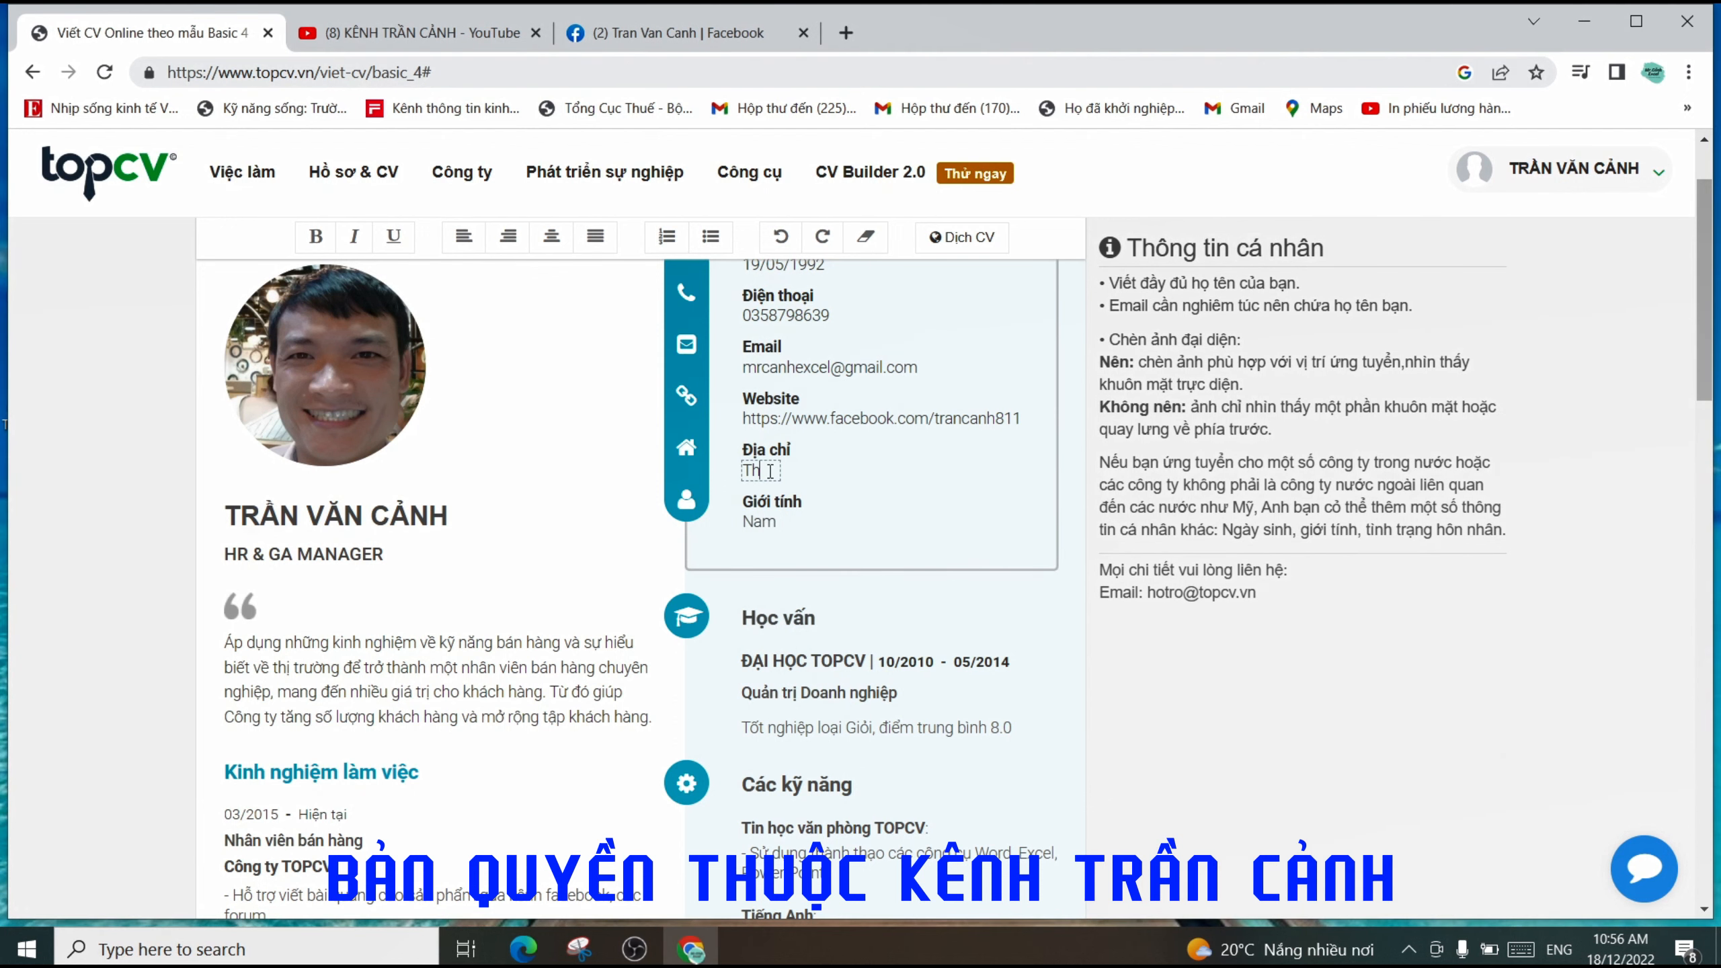
pyautogui.write('n')
pyautogui.hotkey('shift', 'Left')
pyautogui.hotkey('shift', 'Left')
pyautogui.press('BackSpace')
pyautogui.press('BackSpace')
pyautogui.write('Thôn')
pyautogui.press('BackSpace')
pyautogui.press('BackSpace')
pyautogui.press('BackSpace')
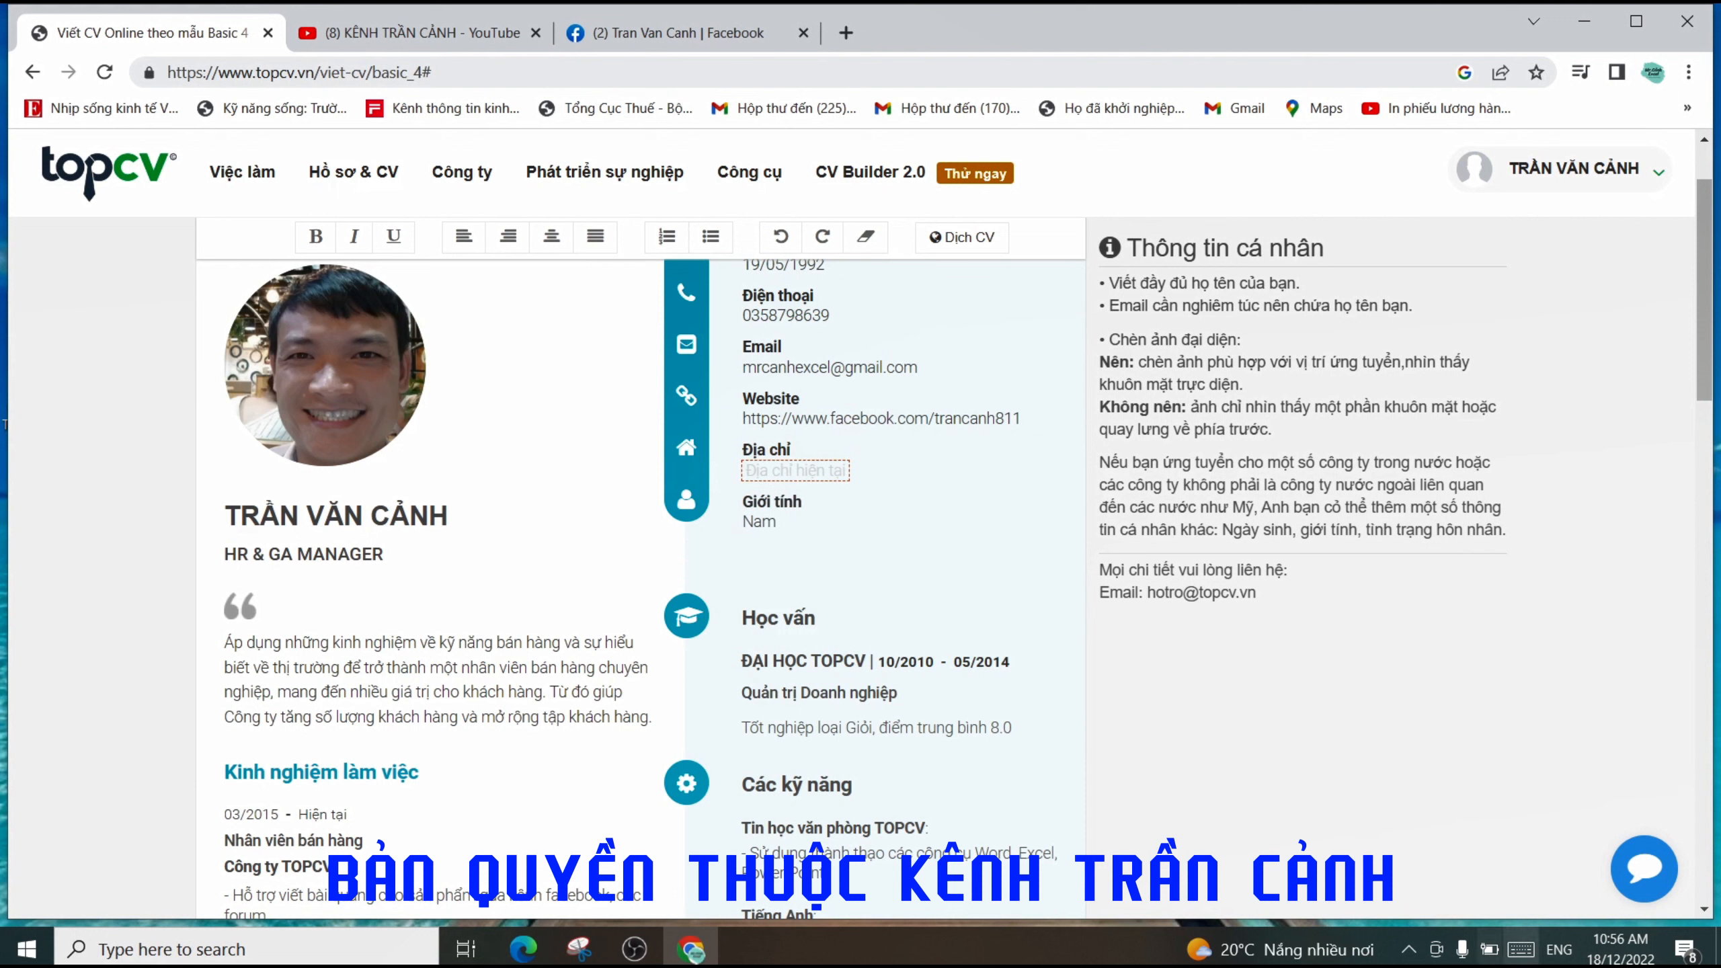
# - Switch input to Vietnamese Telex and type the candidate's full home address in Địa chỉ
pyautogui.click(1560, 951)
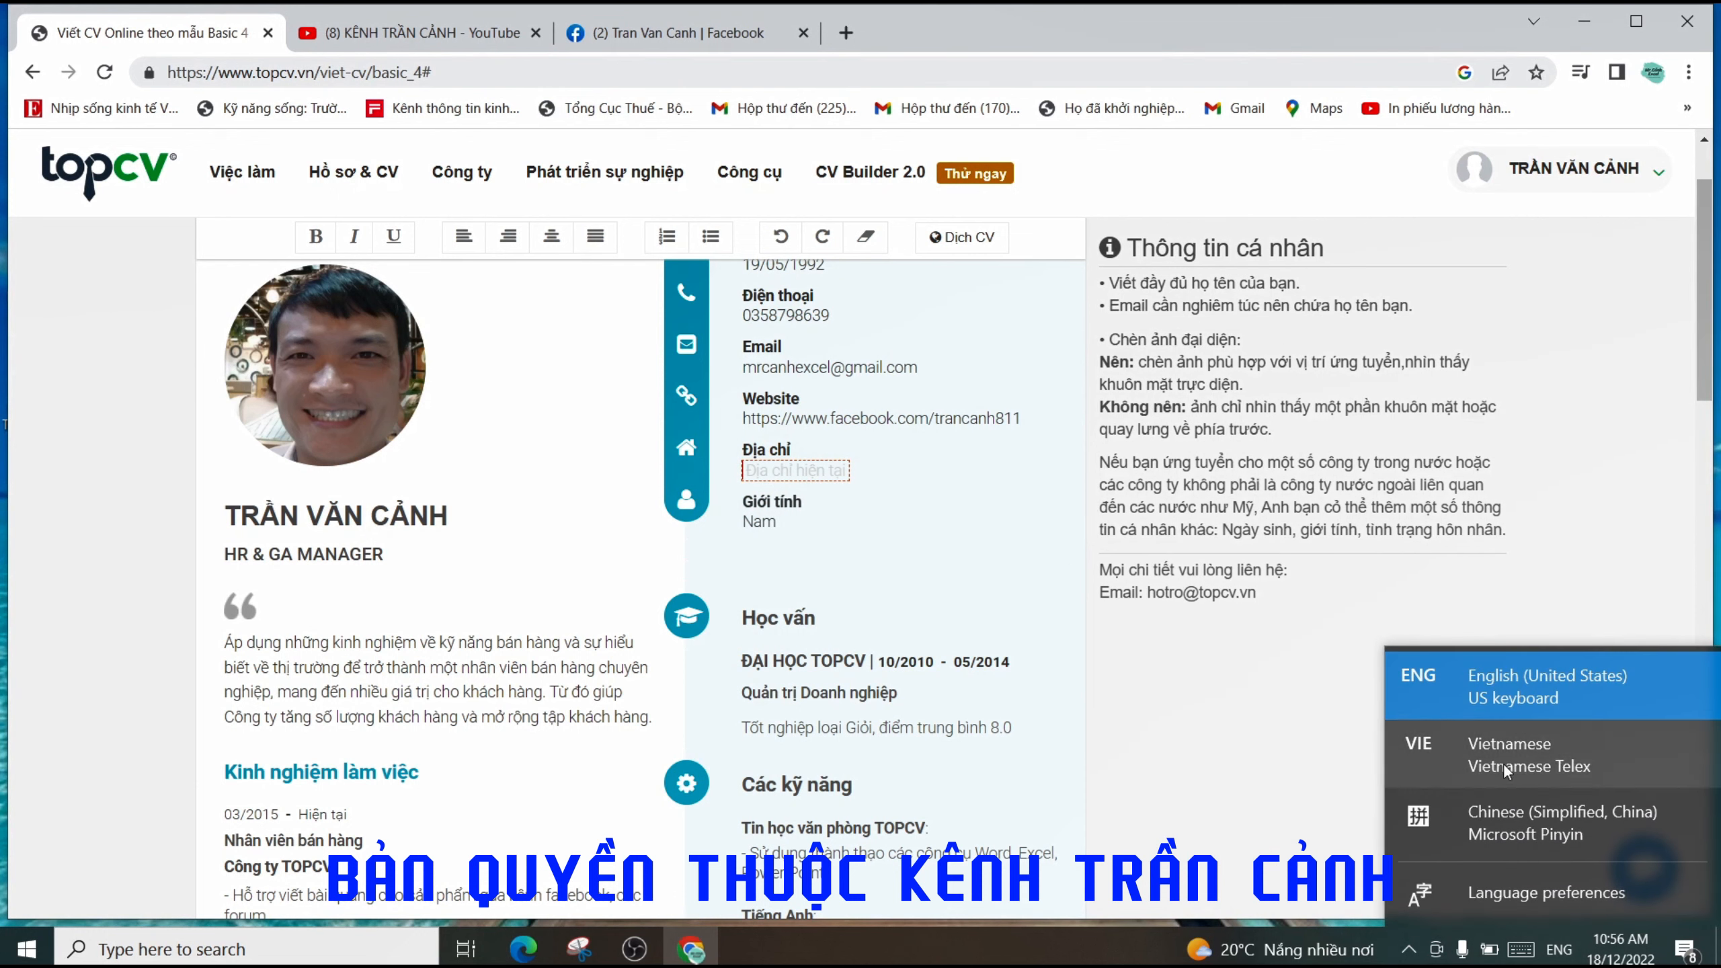
pyautogui.click(1418, 939)
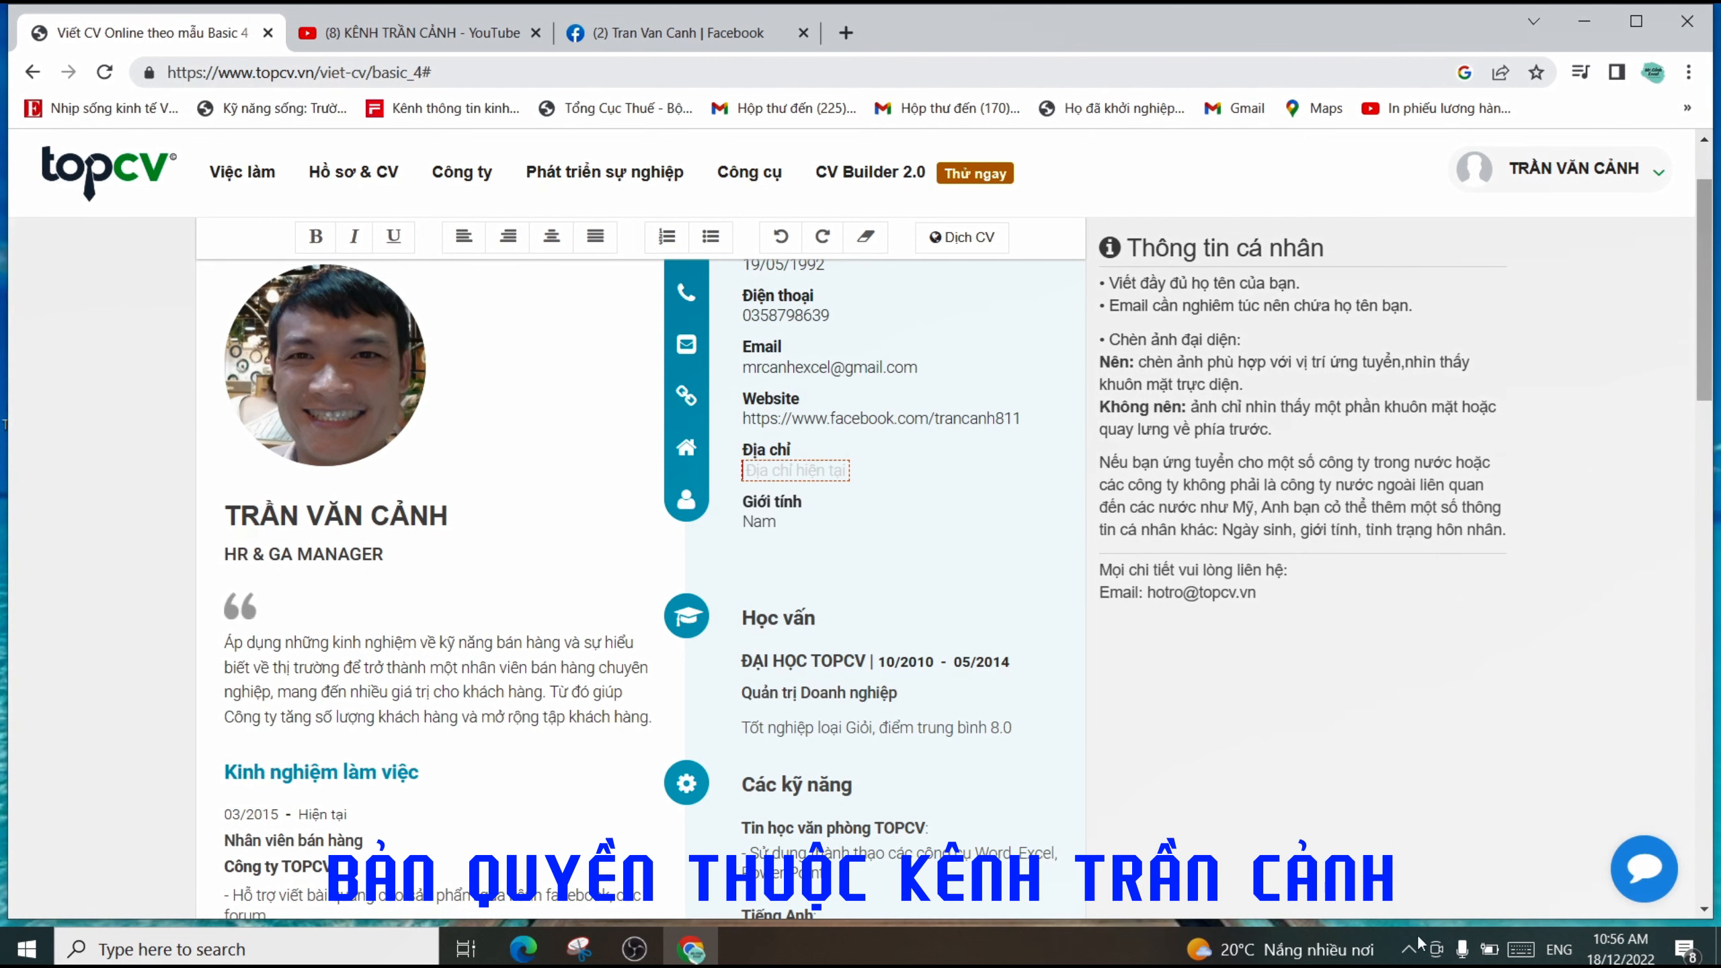
pyautogui.click(1409, 951)
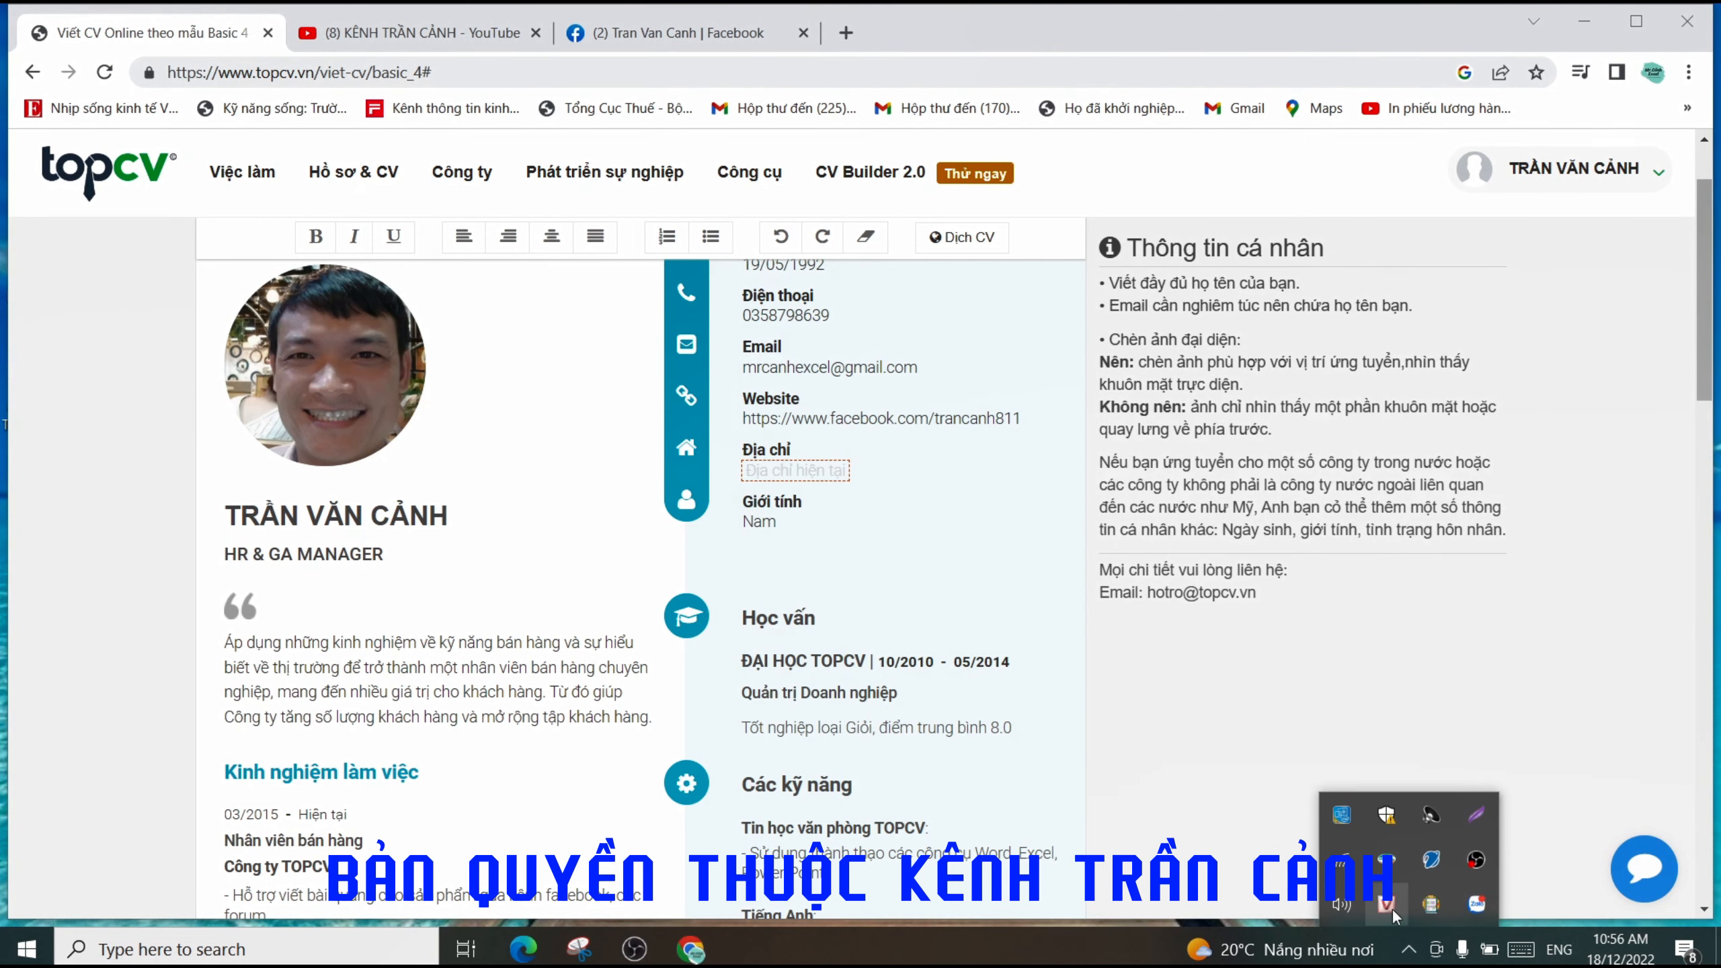
pyautogui.click(1558, 950)
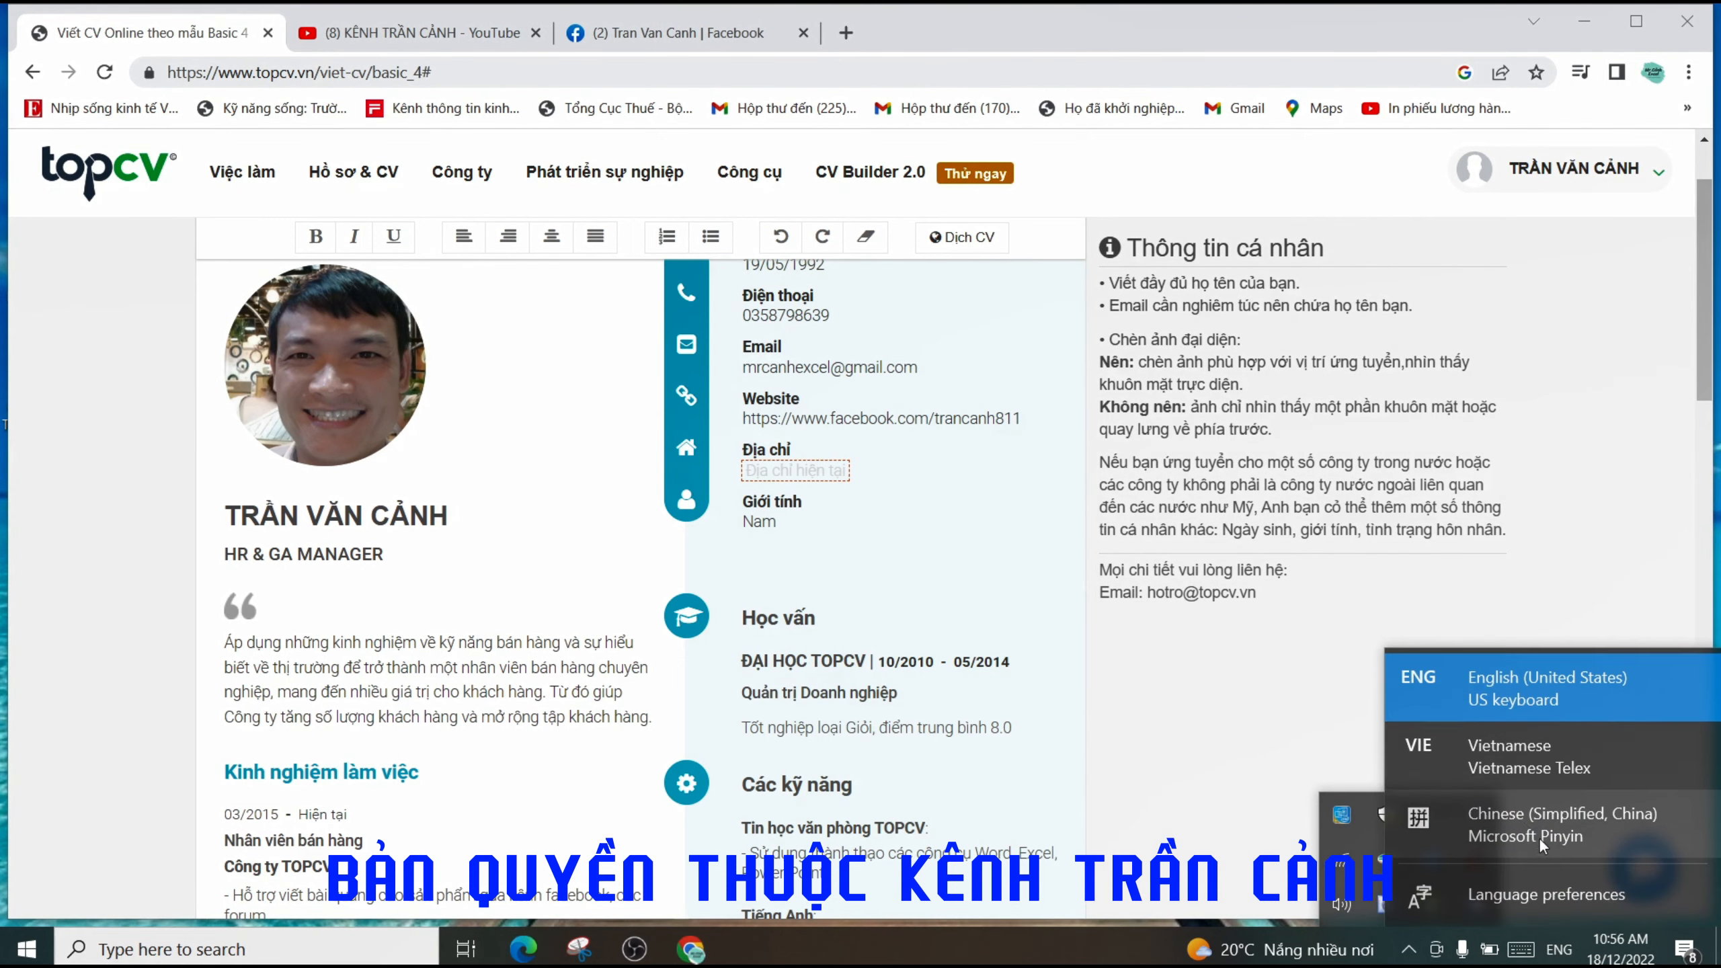
pyautogui.click(1501, 767)
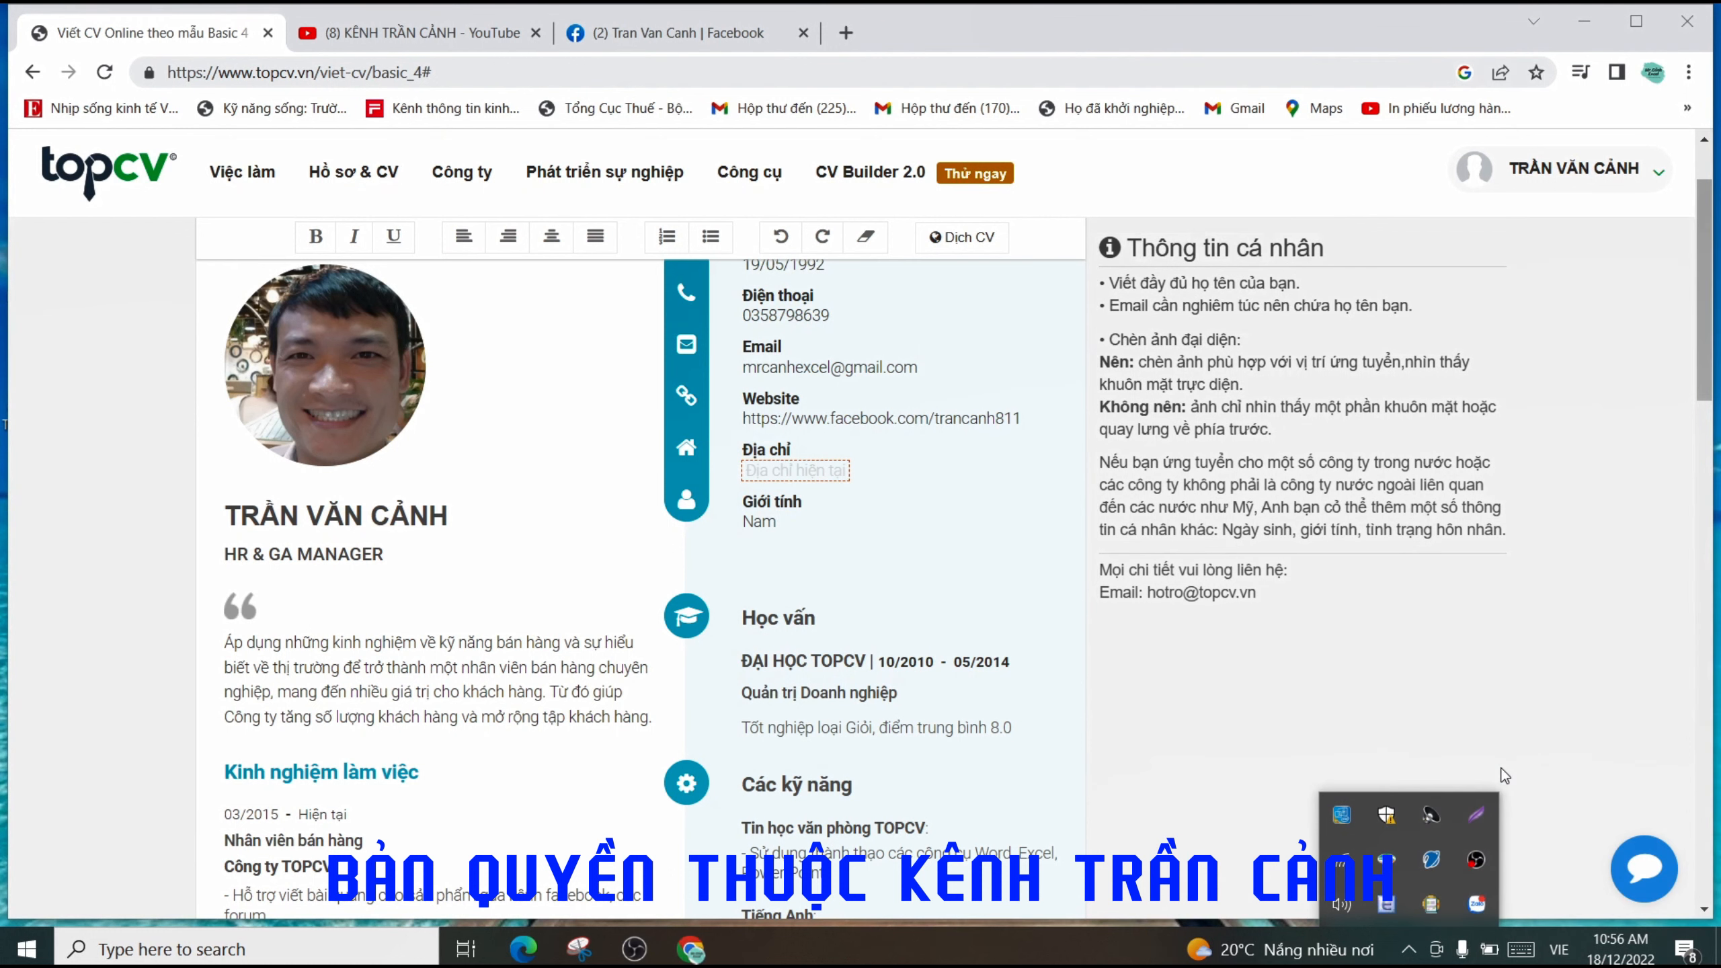
pyautogui.click(817, 469)
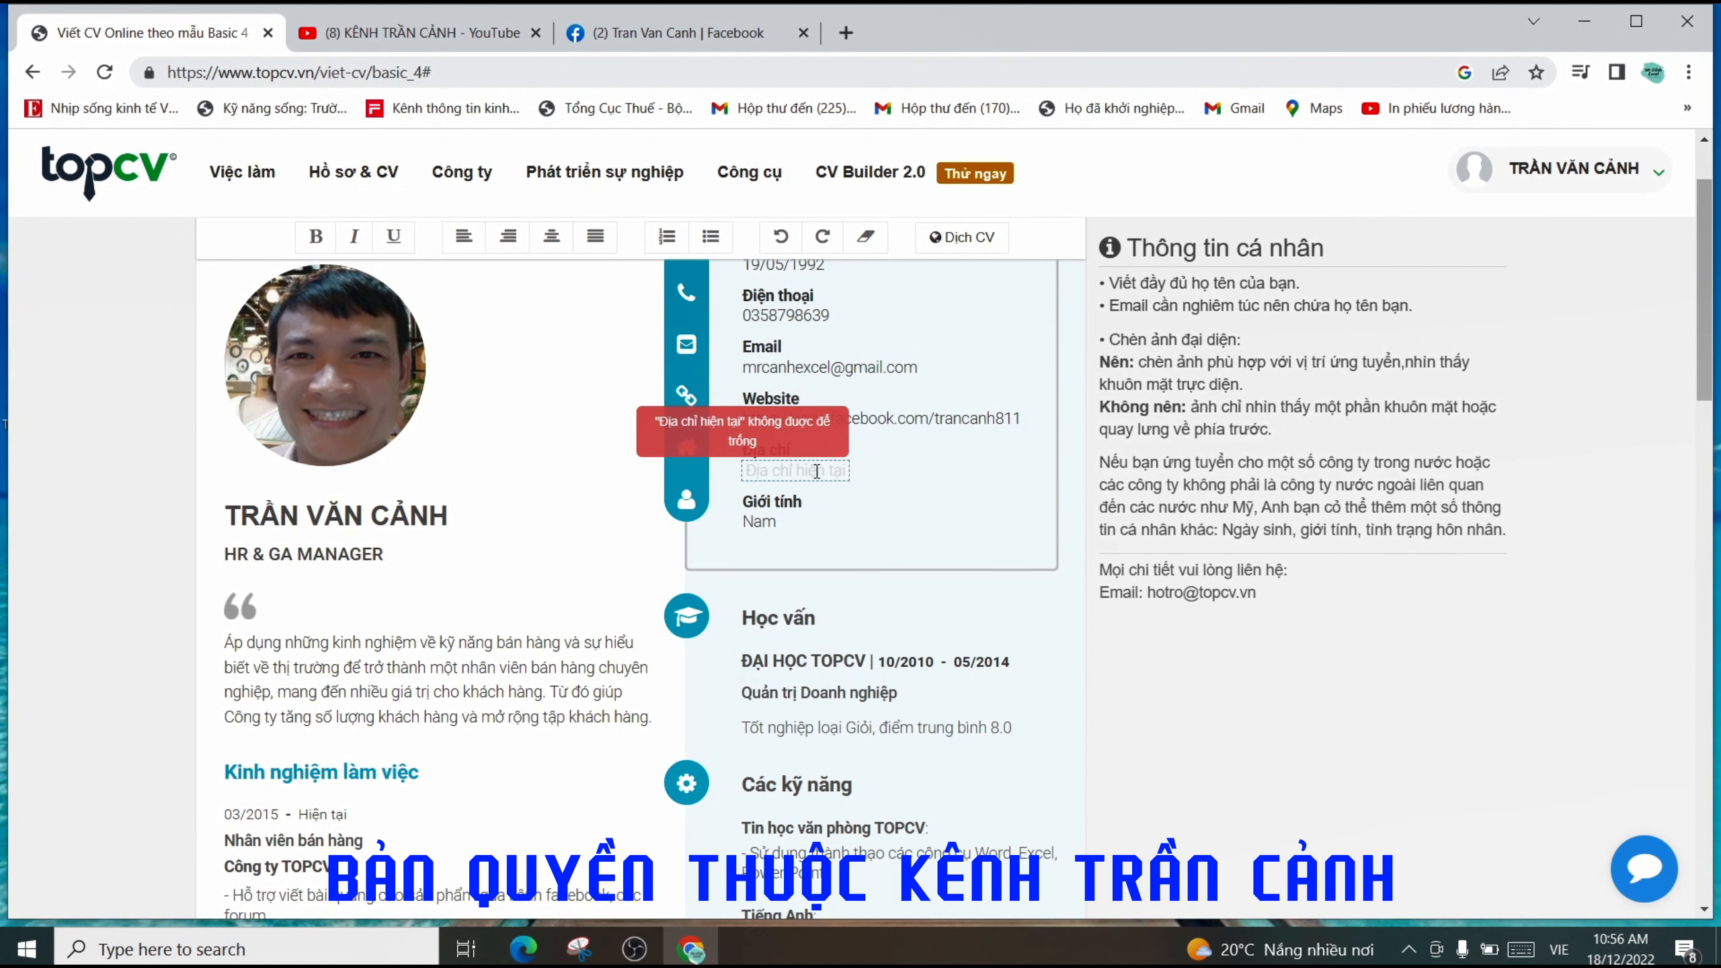
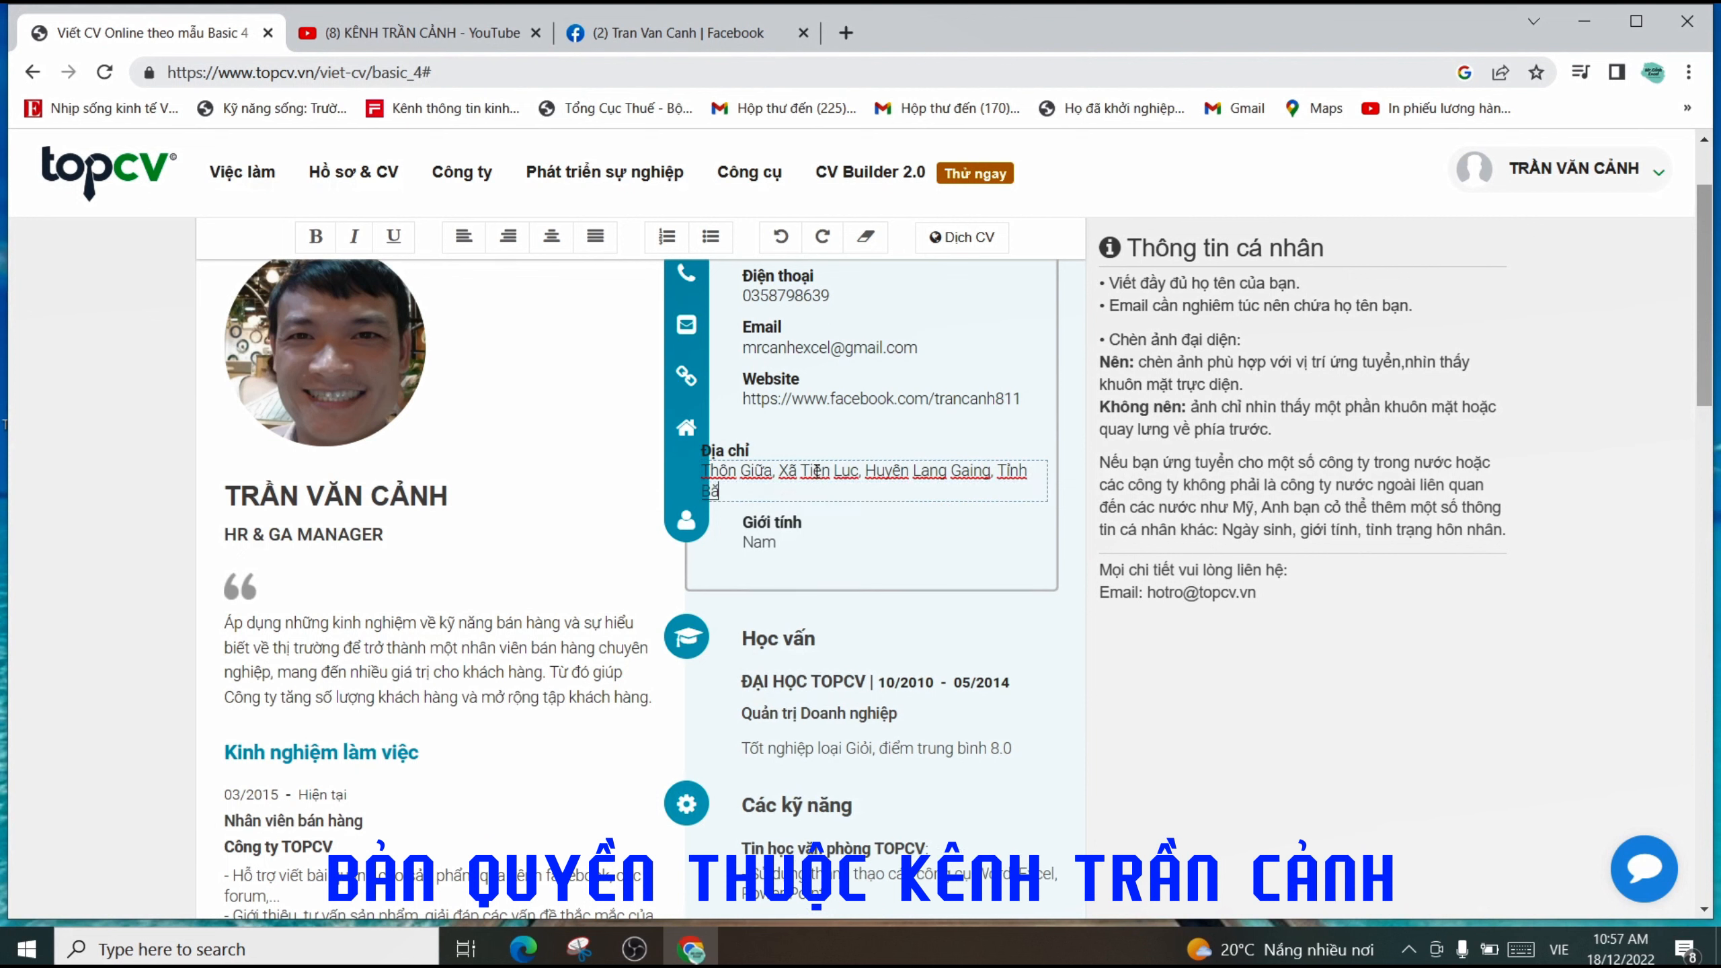
pyautogui.click(786, 539)
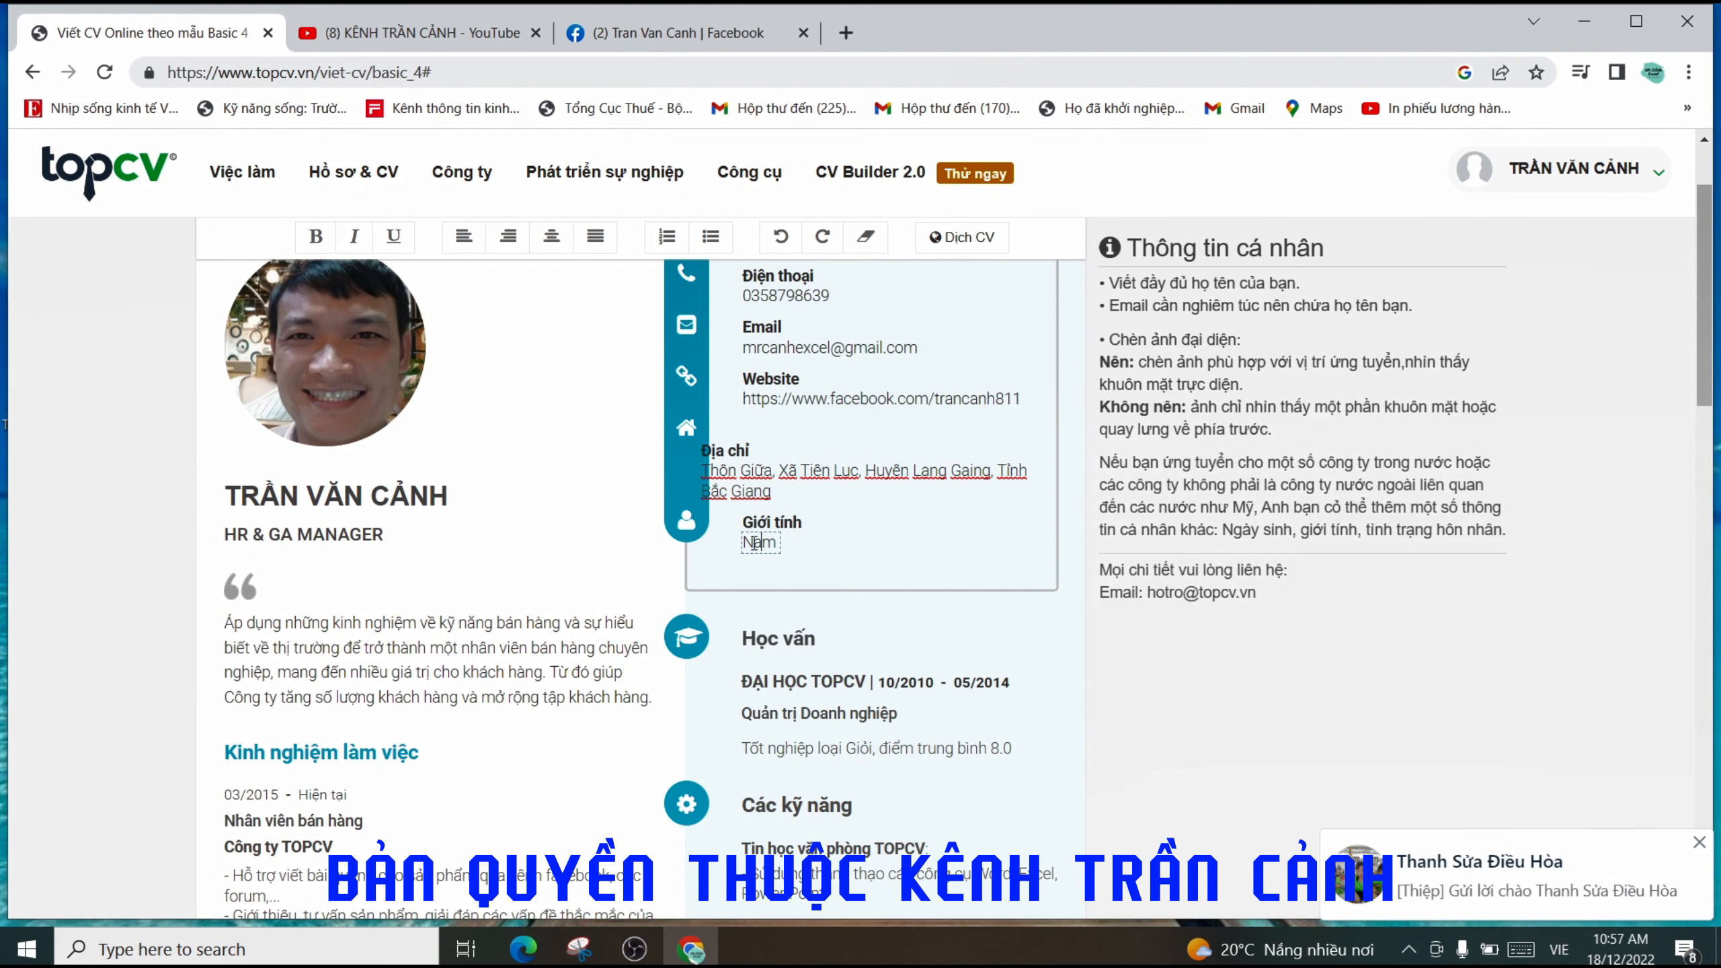
# - Put the sample career objective paragraph below the job title into edit mode
pyautogui.scroll(3, 851, 541)
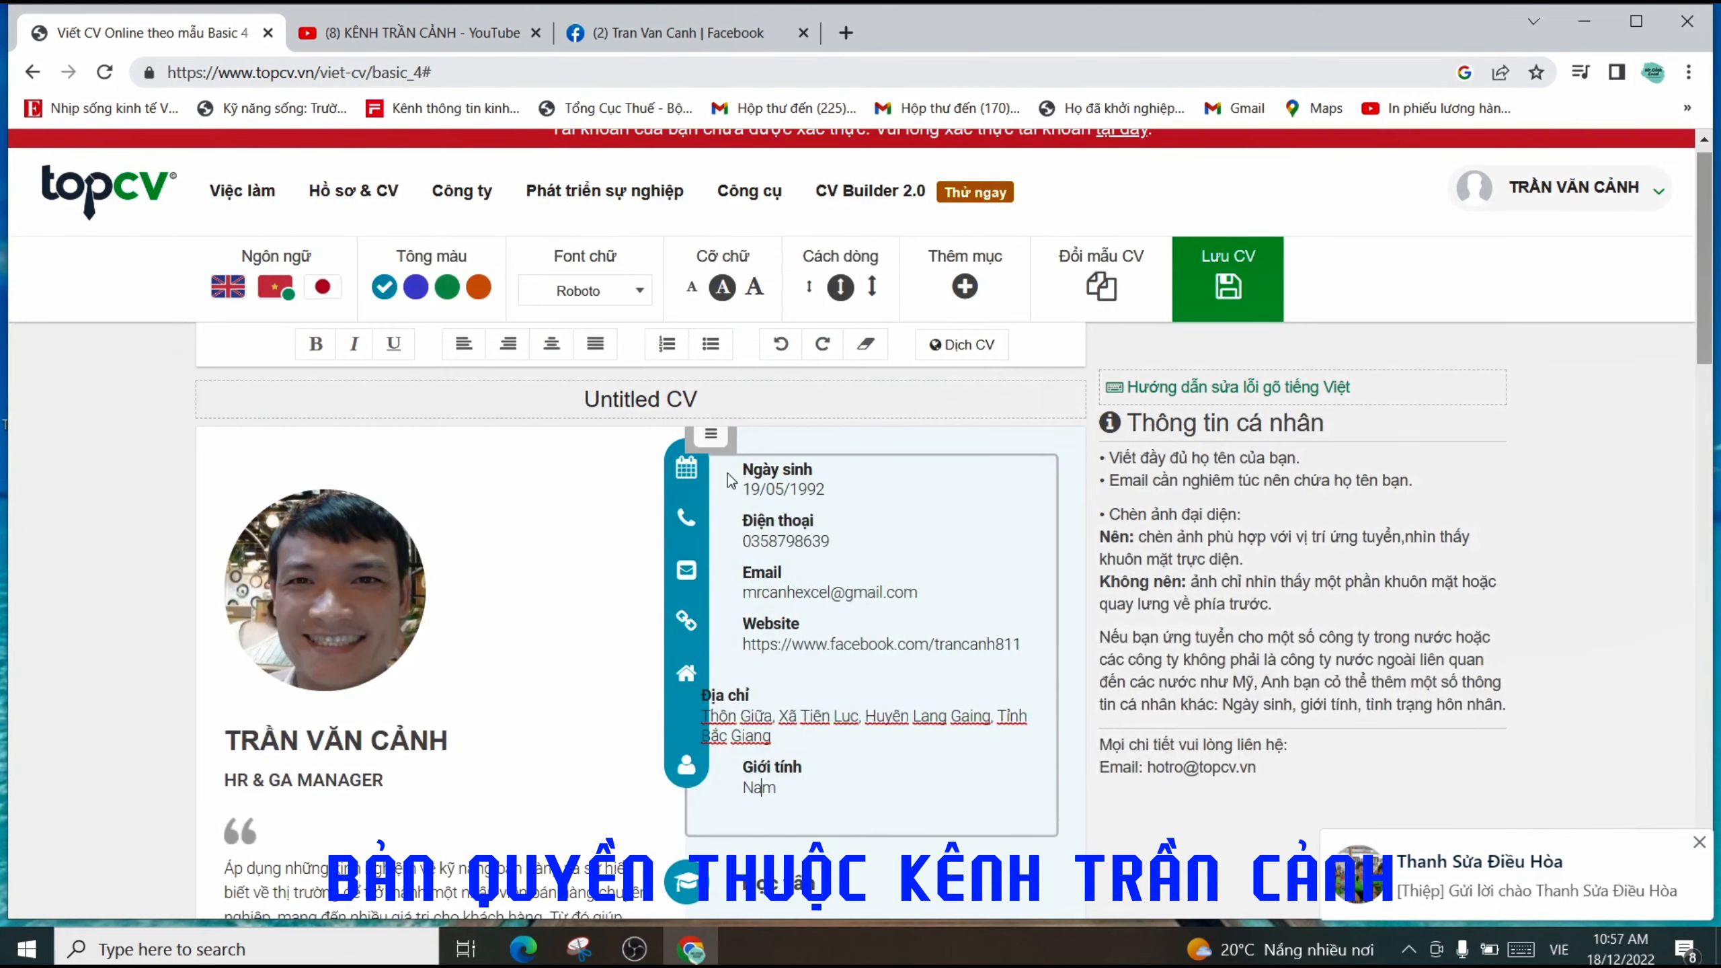
pyautogui.scroll(-3, 968, 568)
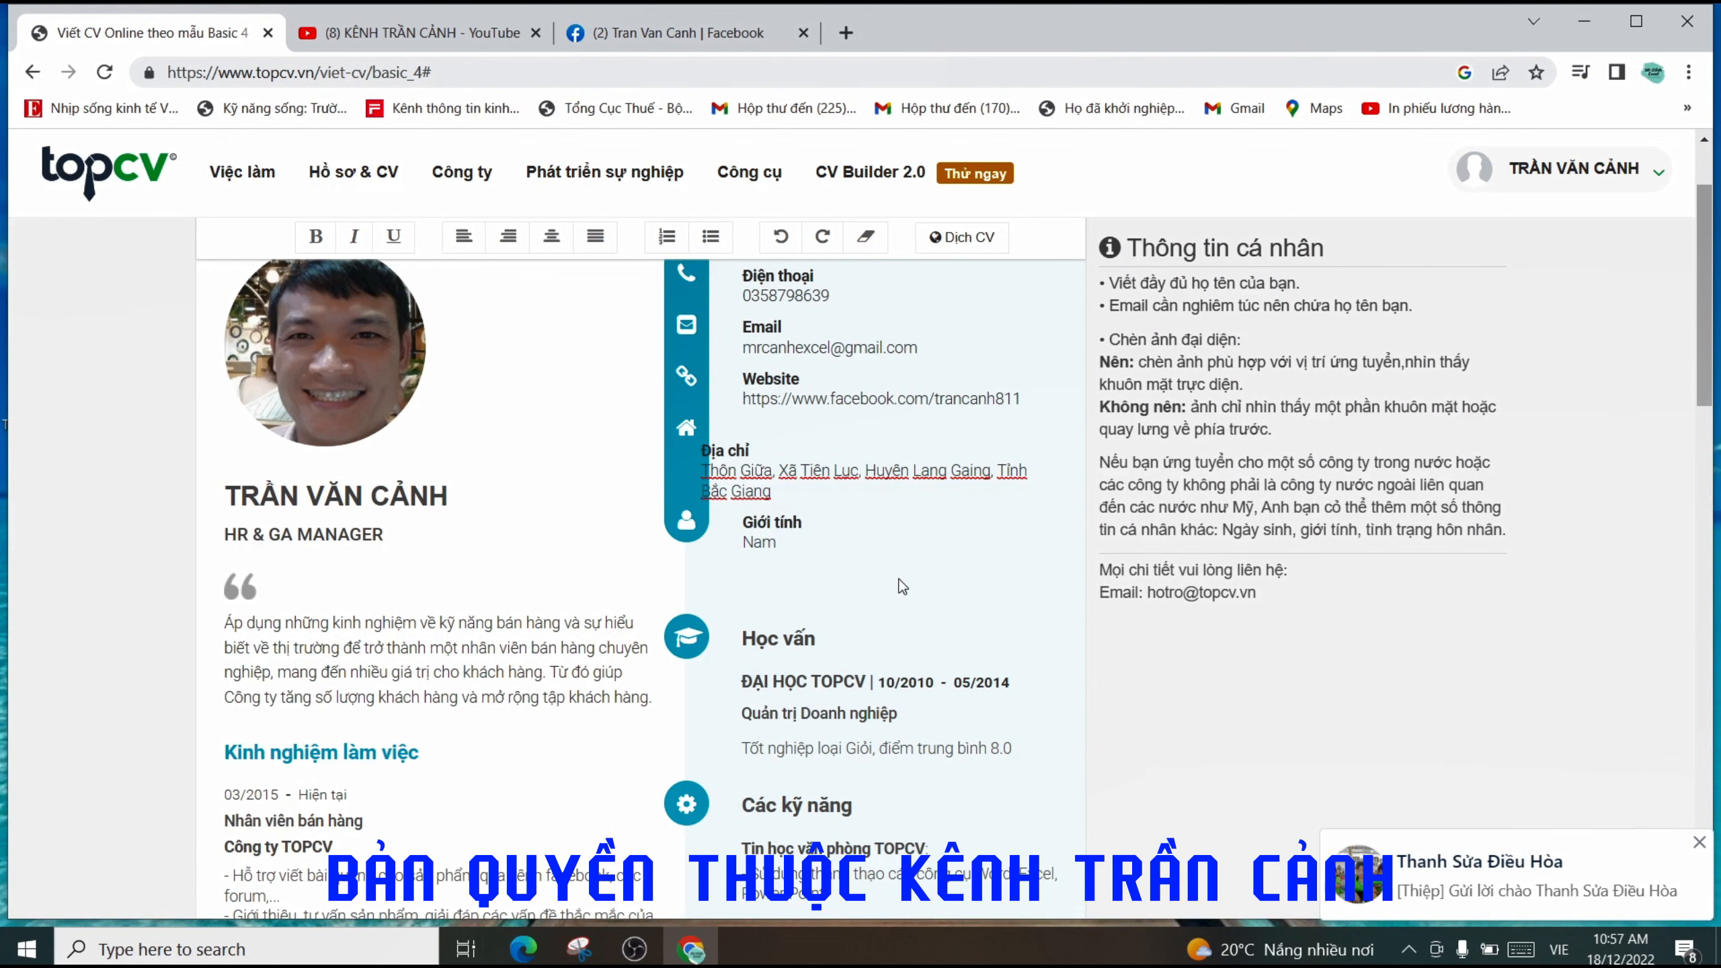
pyautogui.scroll(1, 949, 539)
pyautogui.scroll(3, 949, 538)
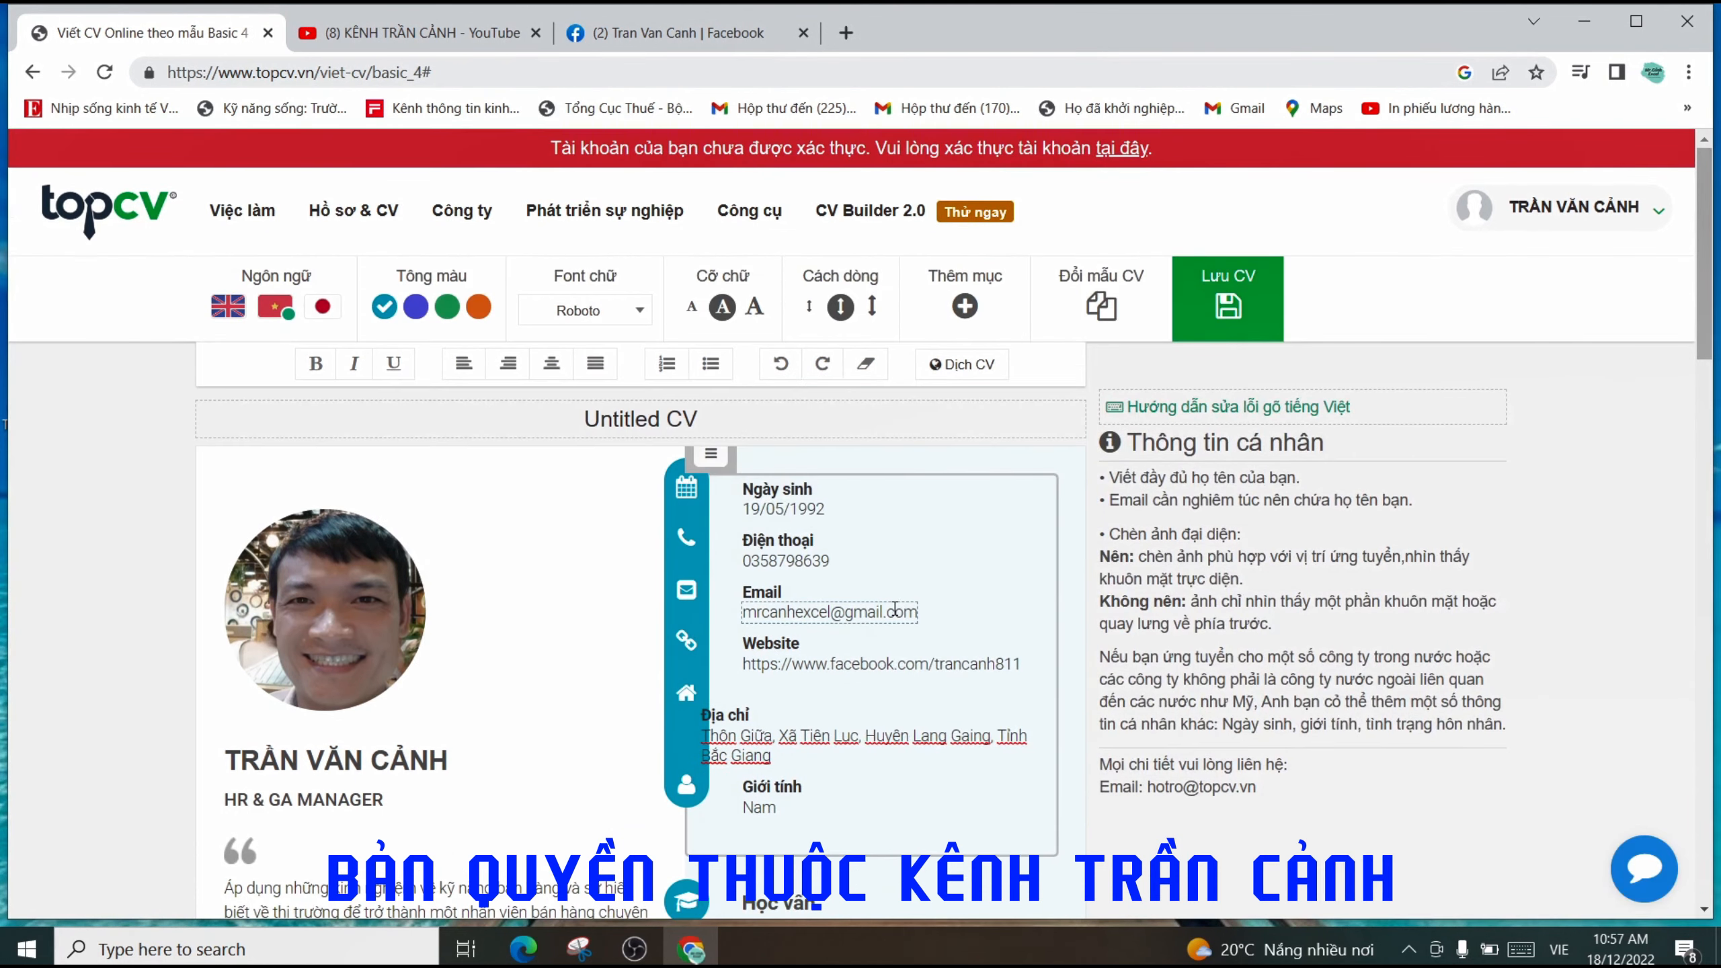
pyautogui.scroll(-5, 884, 503)
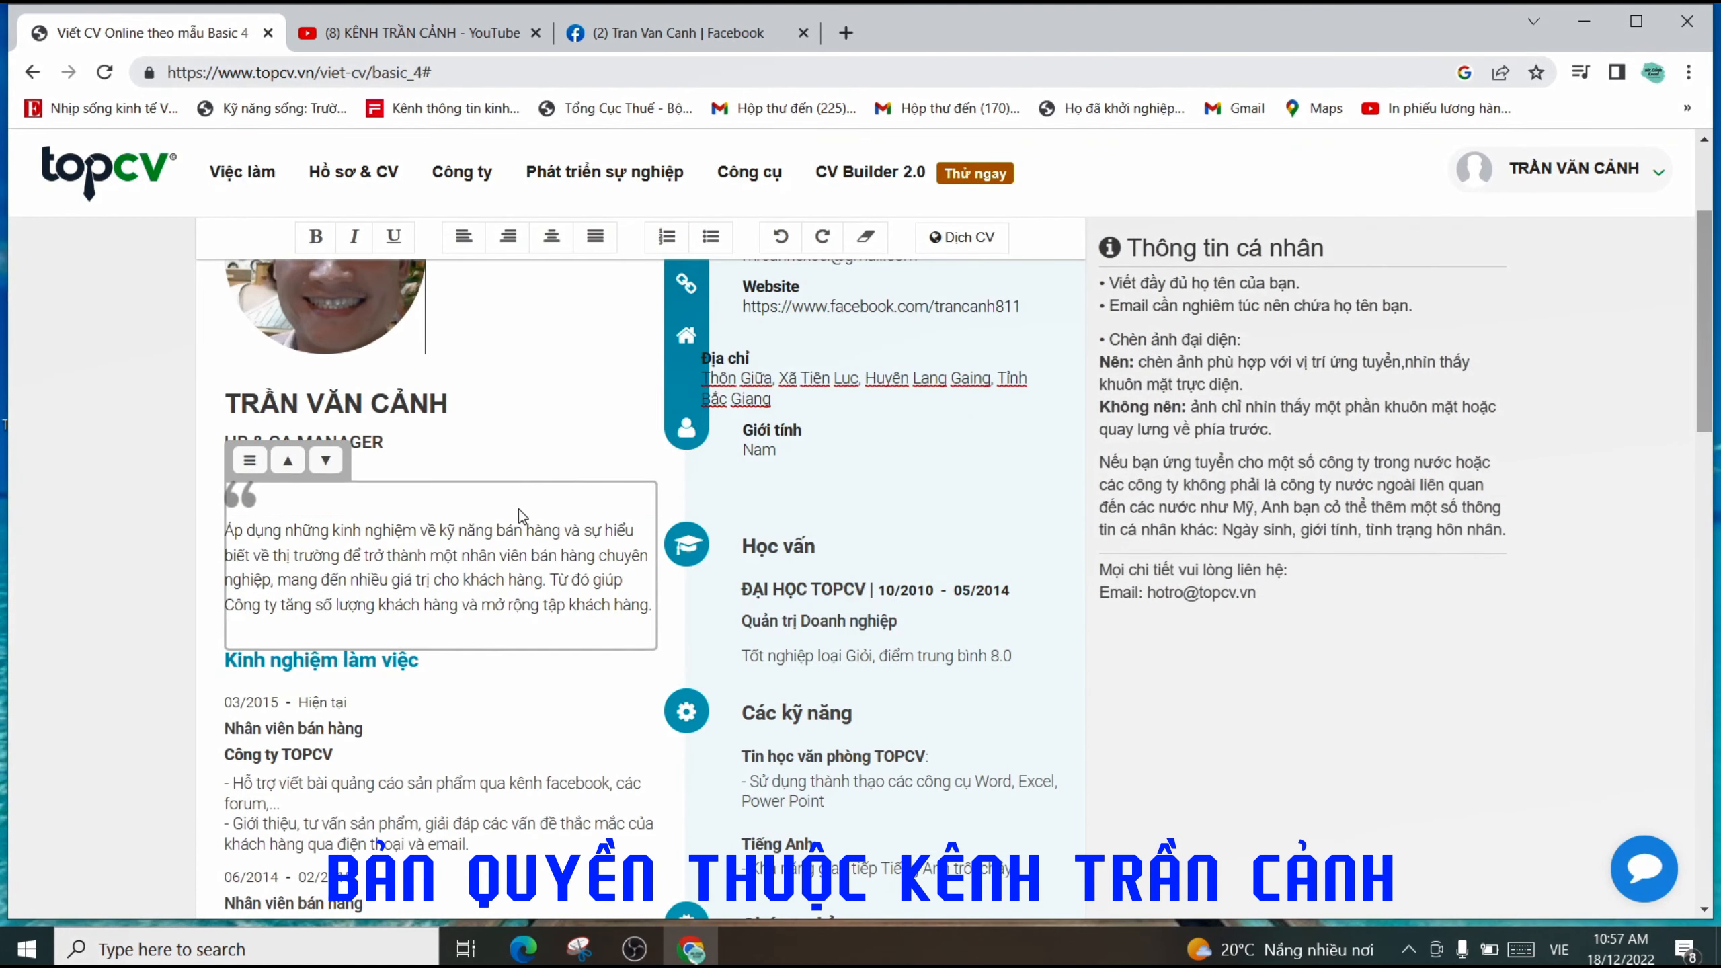
pyautogui.scroll(-2, 515, 522)
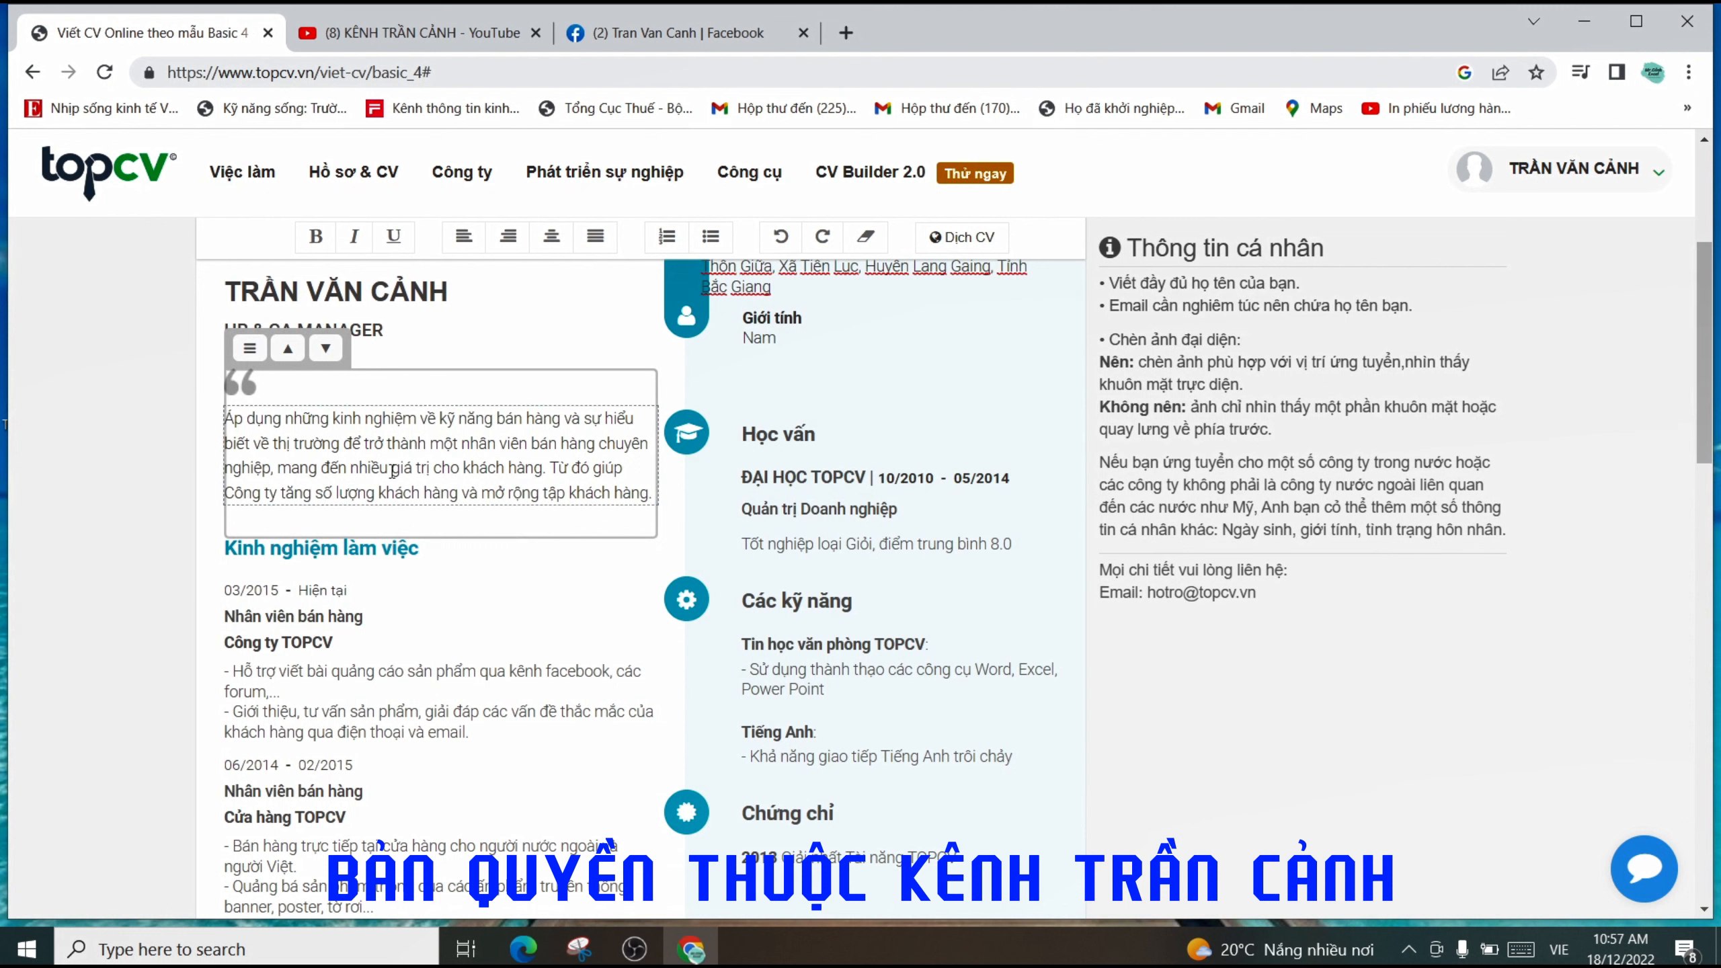
pyautogui.click(455, 456)
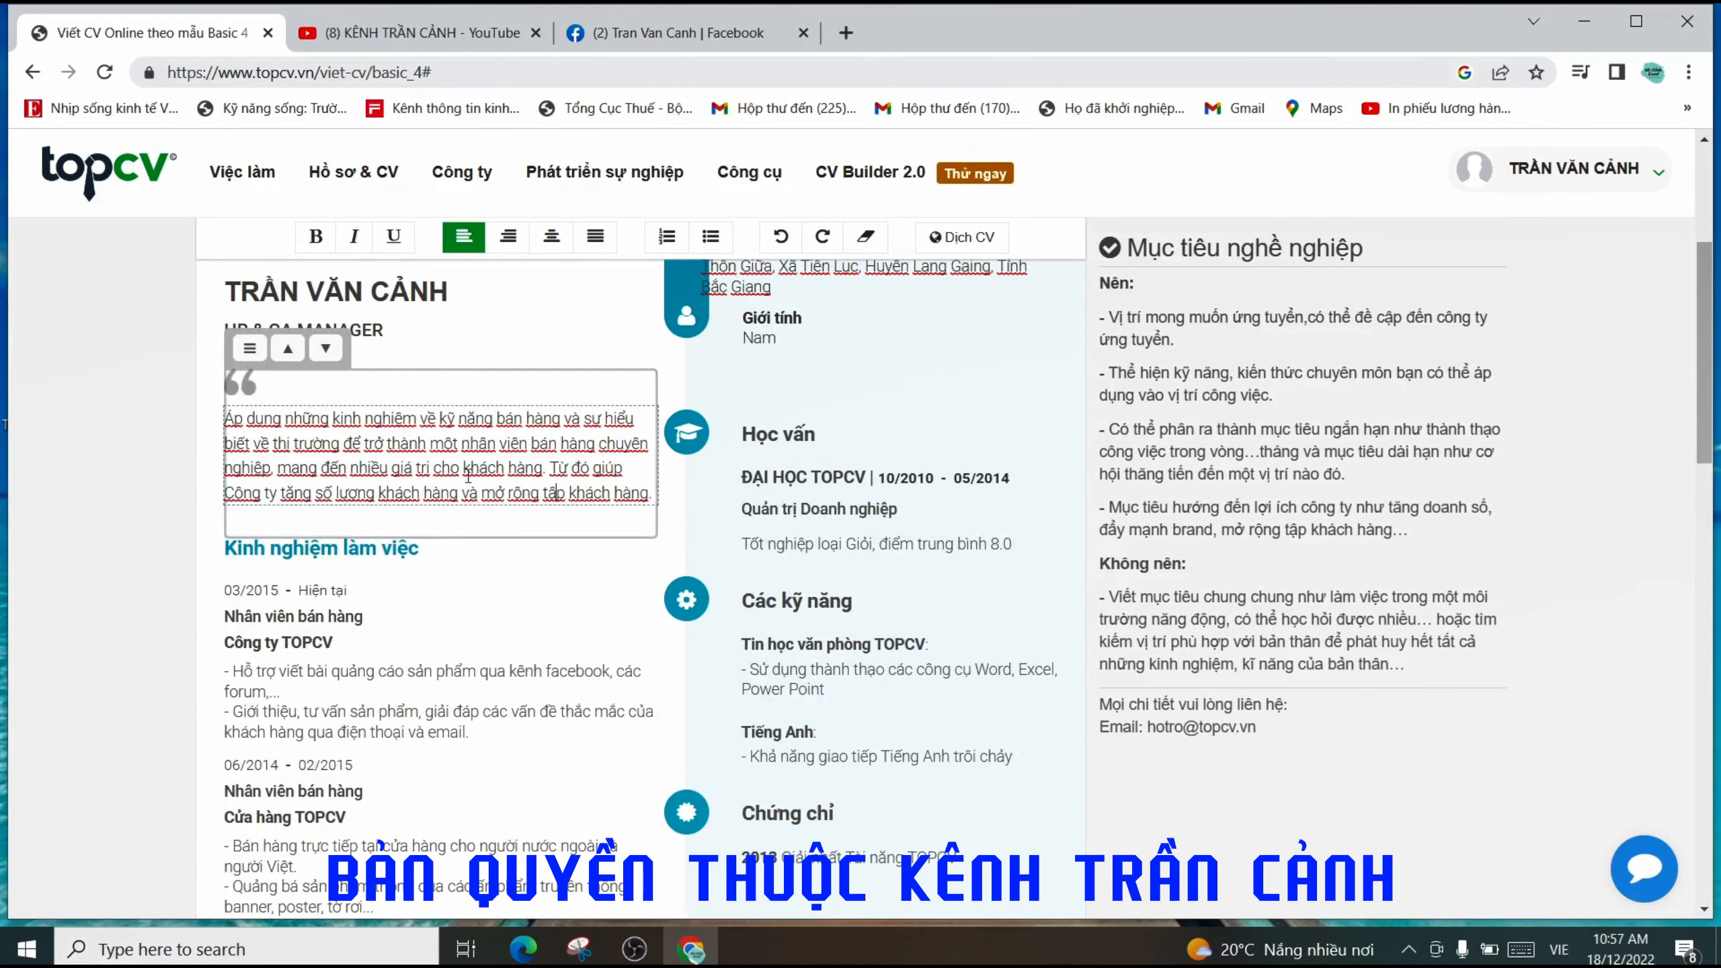
pyautogui.scroll(-5, 467, 477)
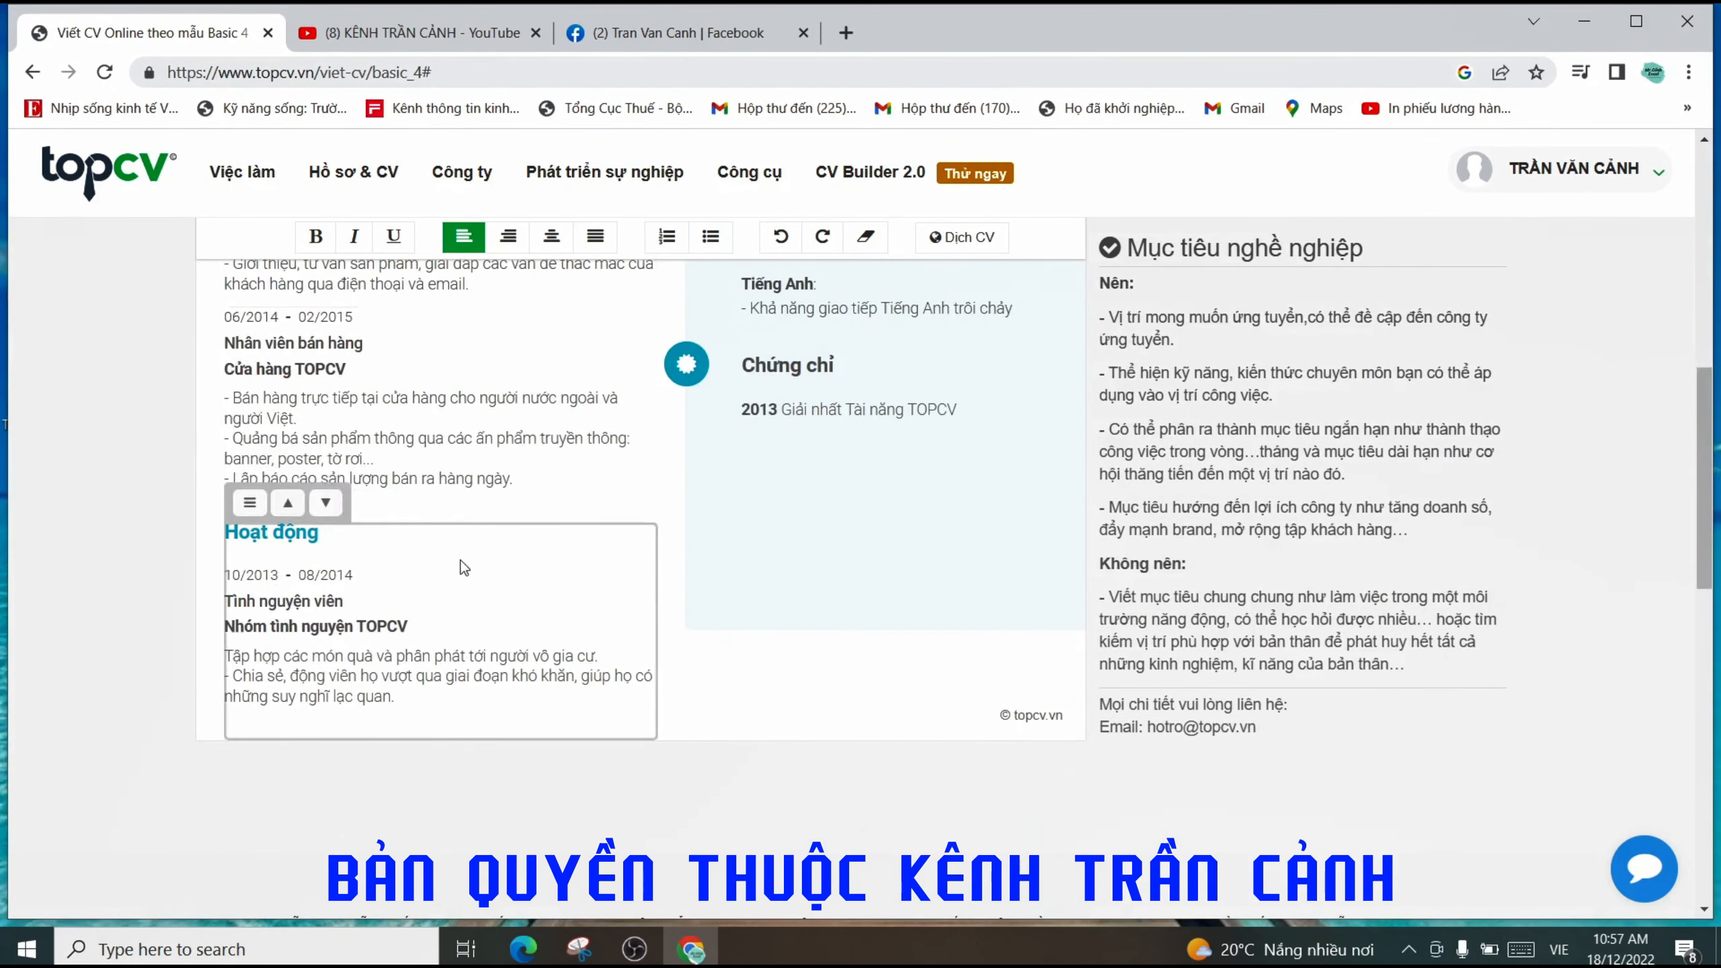
pyautogui.scroll(5, 525, 499)
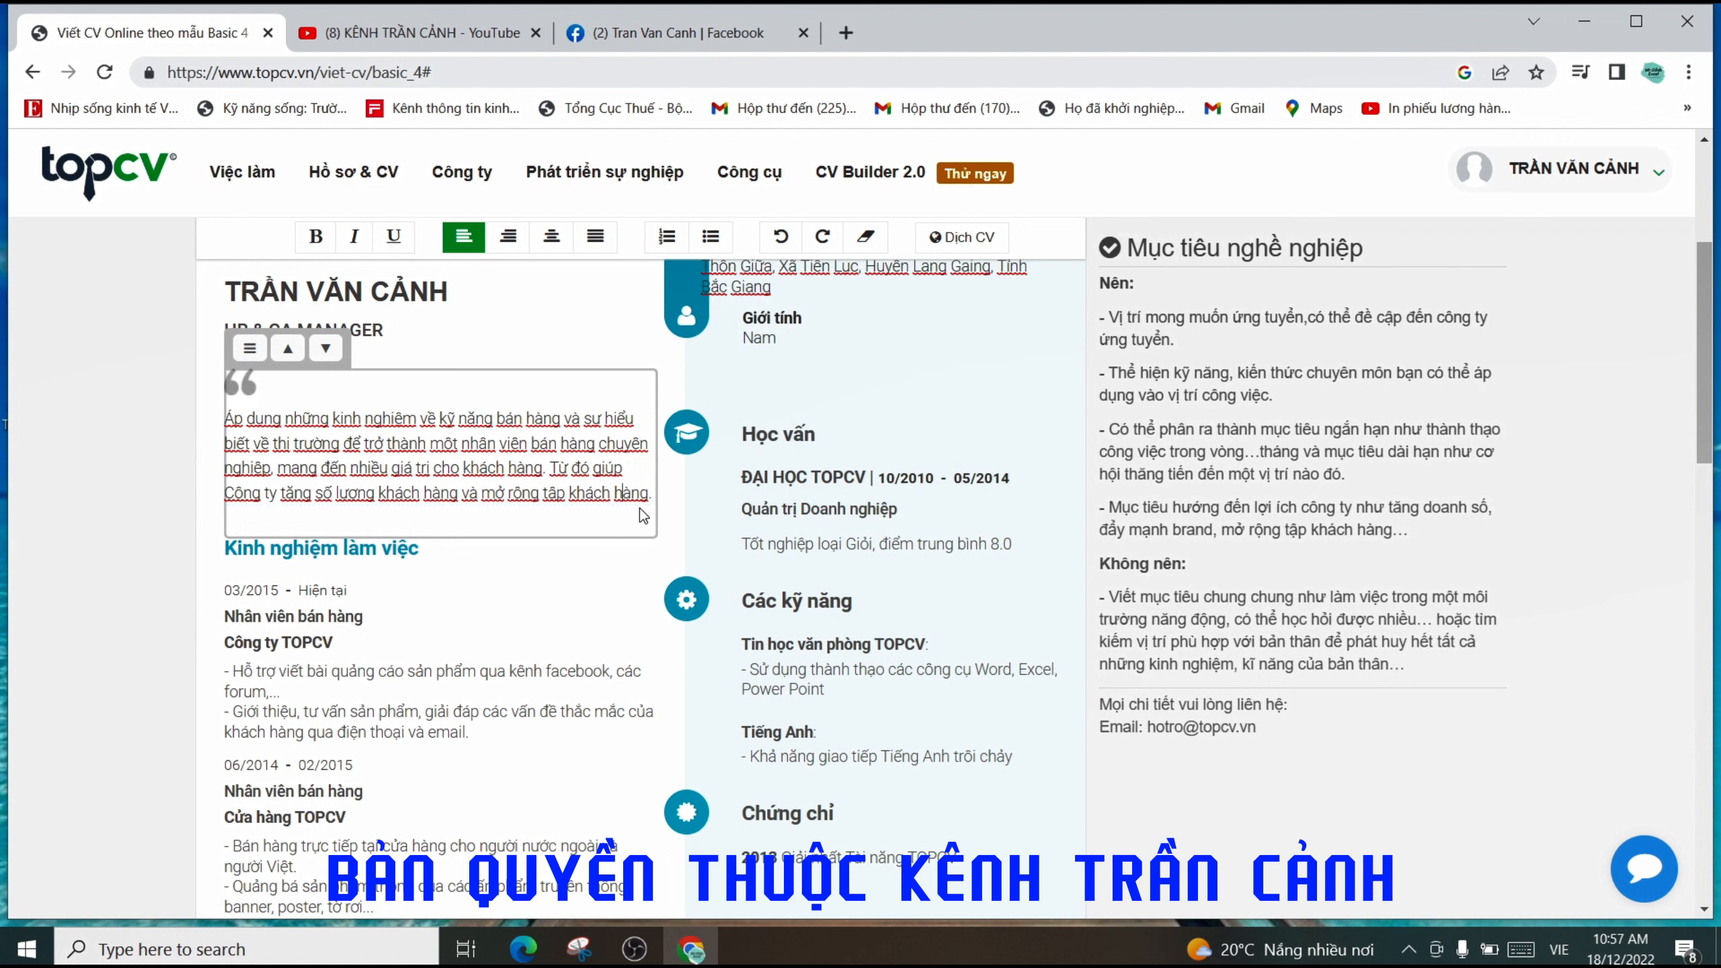
# - Replace the sample career objective with 'Mục tiêu là 5 năm tới sẽ trở thành Trưởng phòng bán hàng'
pyautogui.moveTo(650, 496); pyautogui.dragTo(226, 426)
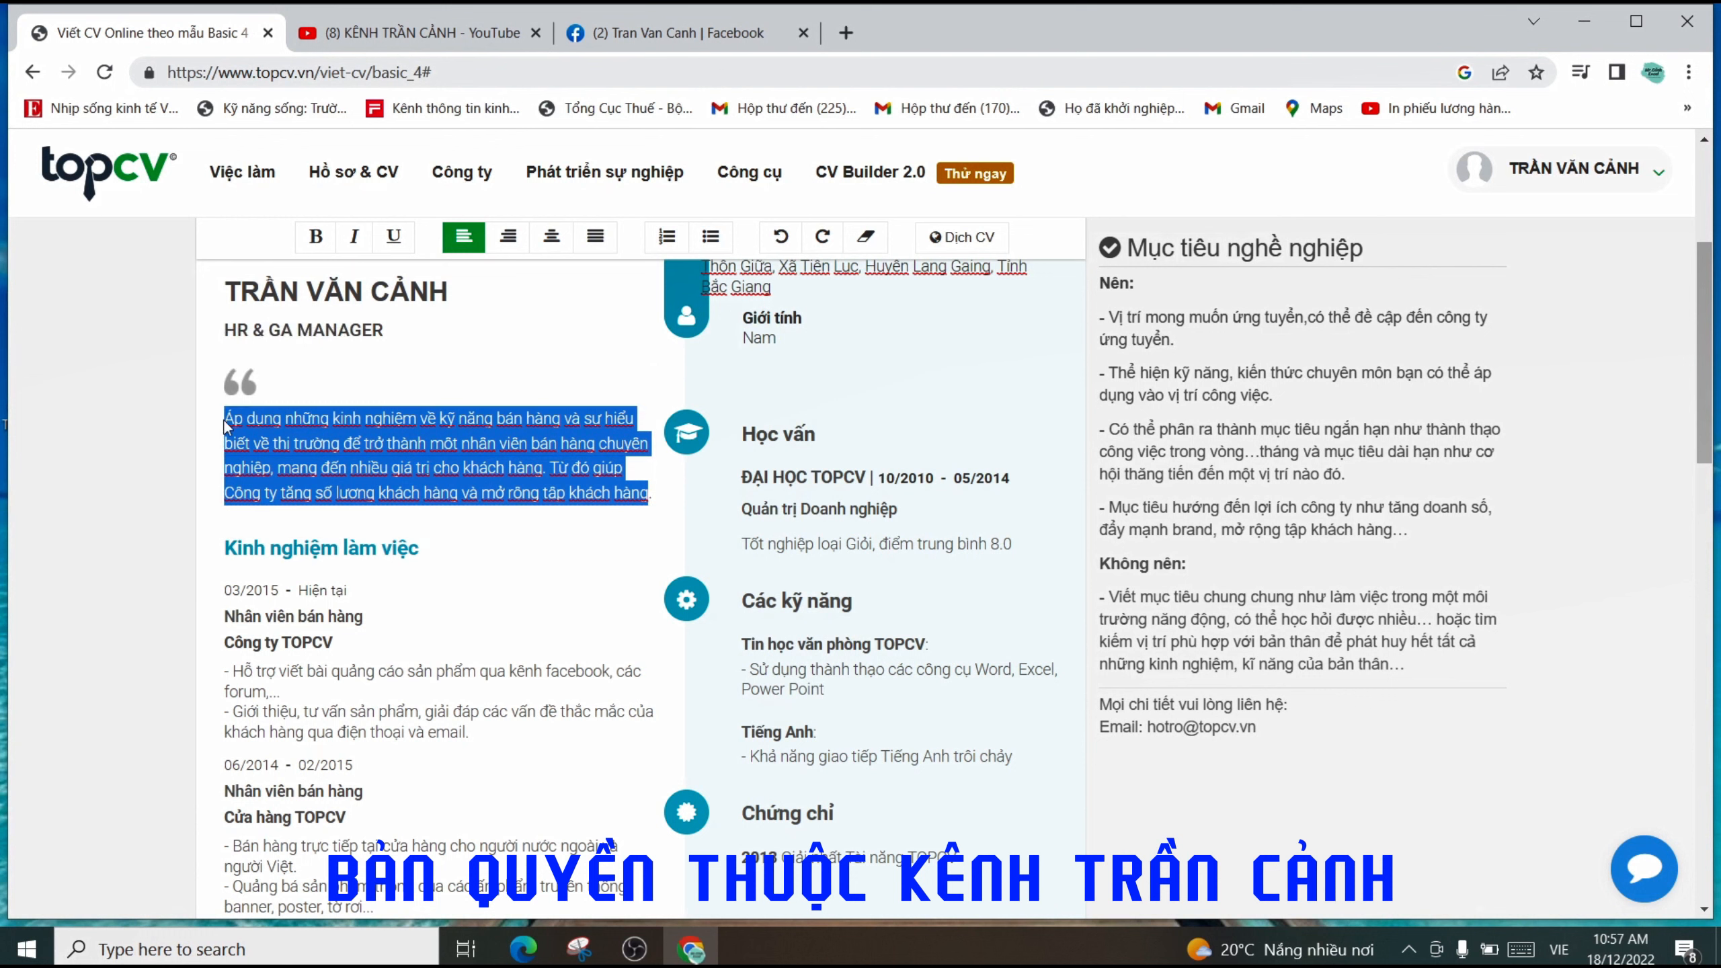
pyautogui.press('BackSpace')
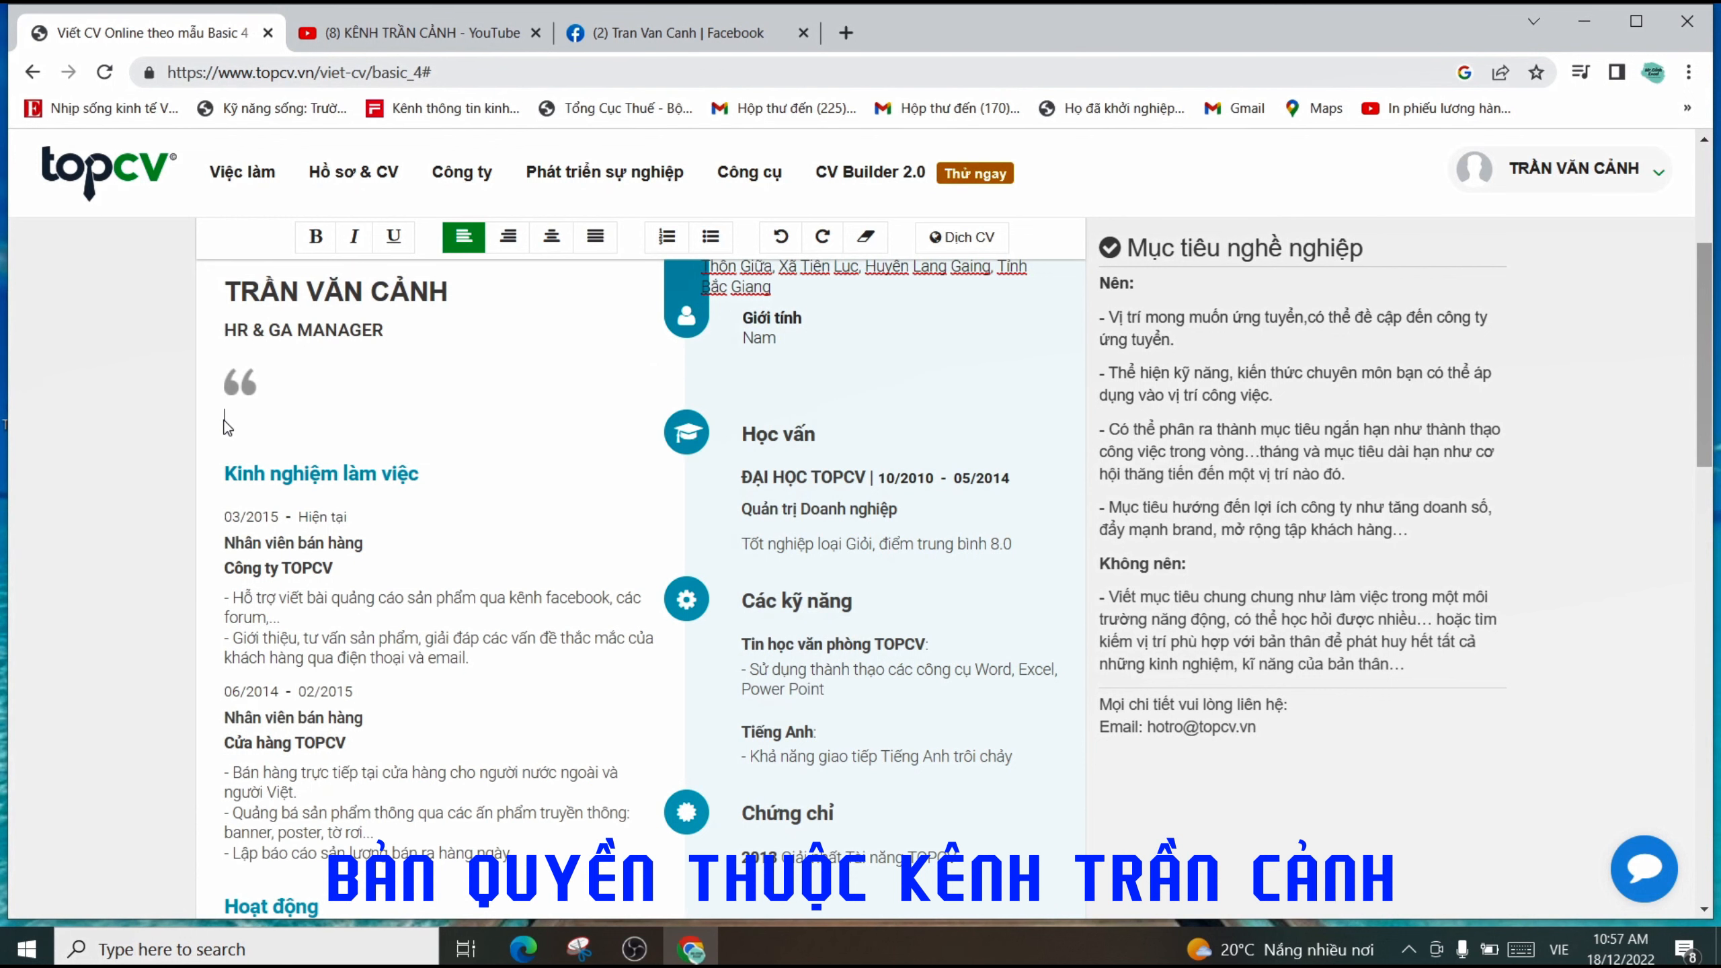
pyautogui.click(286, 416)
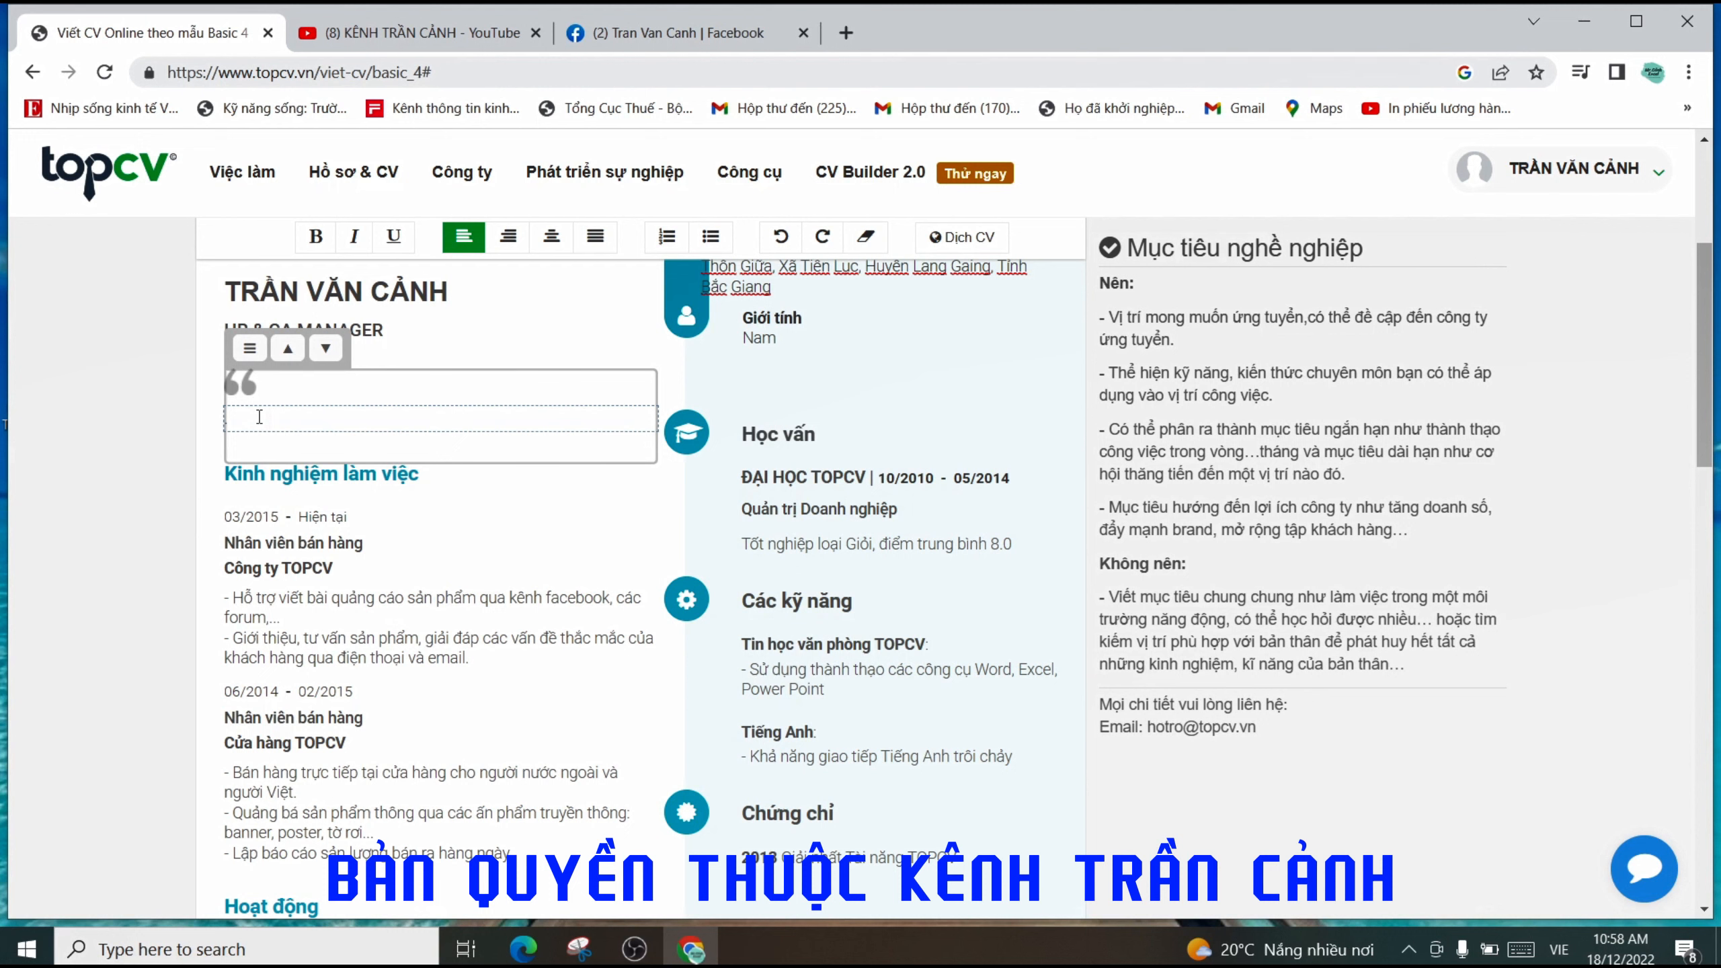
pyautogui.write('Muc')
pyautogui.write(' tiêu la')
pyautogui.write(' 5')
pyautogui.write(' năm to')
pyautogui.write('ới sẽ tr')
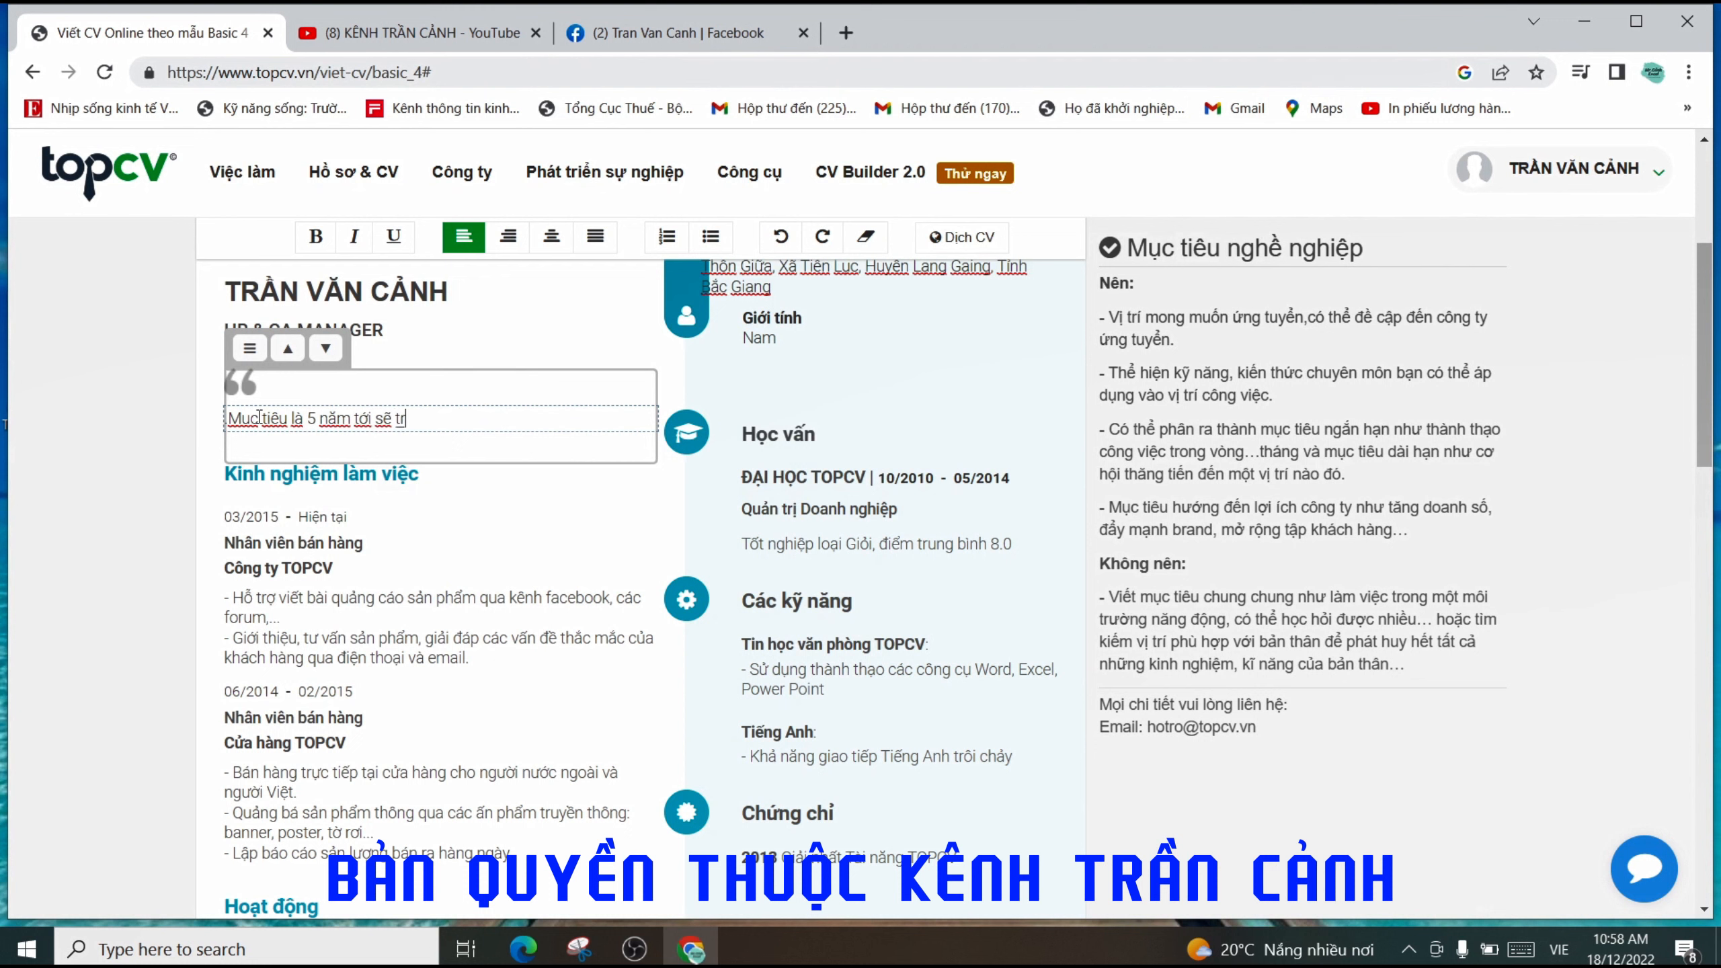
pyautogui.write('ơở thành giám dđốc bán hàng')
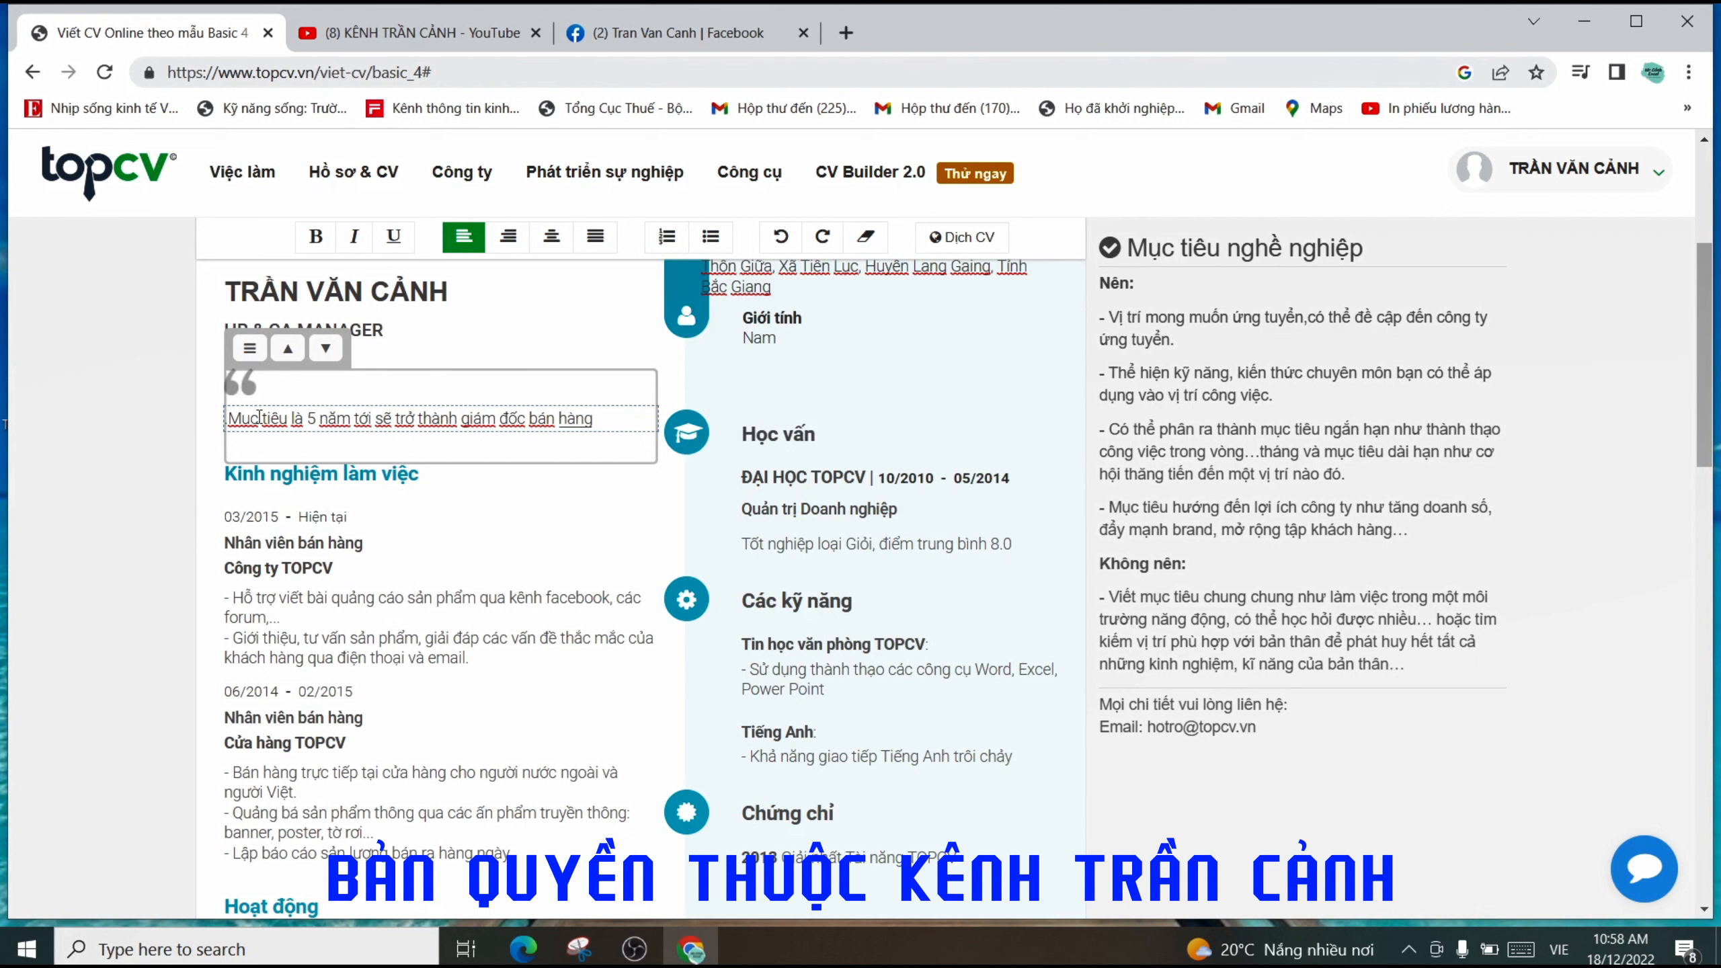
pyautogui.press('BackSpace')
pyautogui.press('BackSpace')
pyautogui.press('BackSpace')
pyautogui.press('BackSpace')
pyautogui.press('BackSpace')
pyautogui.press('BackSpace')
pyautogui.press('BackSpace')
pyautogui.press('BackSpace')
pyautogui.press('BackSpace')
pyautogui.press('BackSpace')
pyautogui.press('BackSpace')
pyautogui.press('BackSpace')
pyautogui.press('BackSpace')
pyautogui.press('BackSpace')
pyautogui.press('BackSpace')
pyautogui.press('BackSpace')
pyautogui.press('BackSpace')
pyautogui.write('Tr')
pyautogui.write('ương')
pyautogui.write(' phòng')
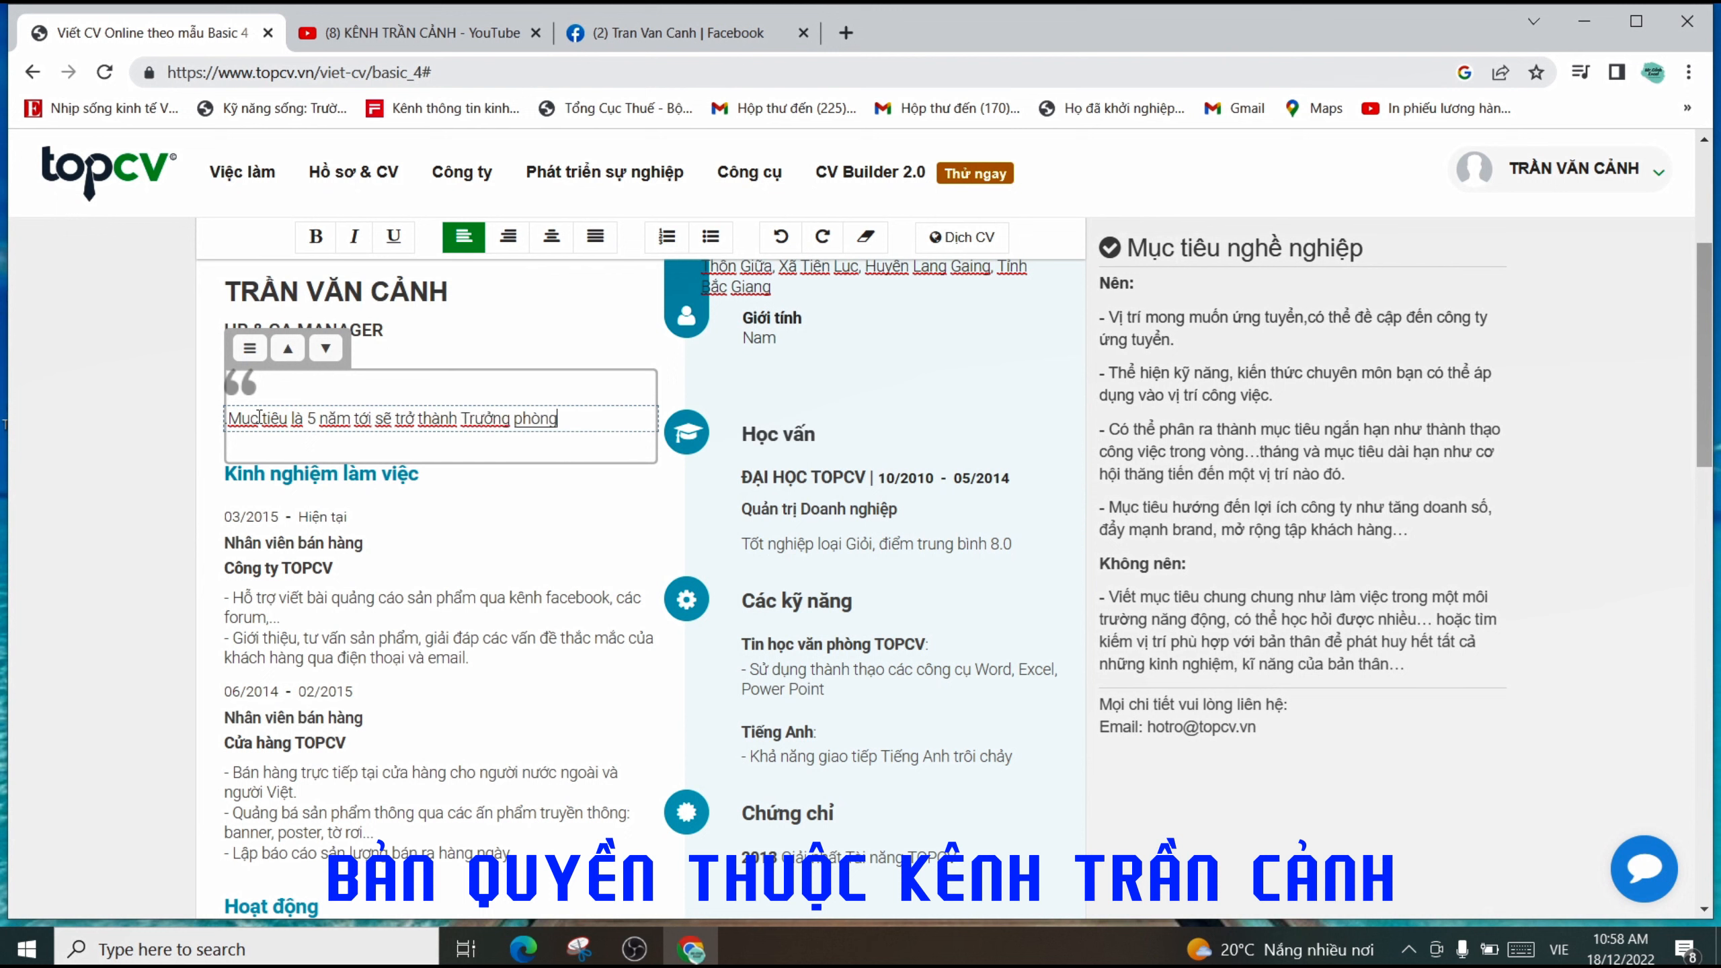
pyautogui.write(' bán hang')
# - Change the job title under the name from HR & GA MANAGER to SALES STAFF
pyautogui.click(382, 331)
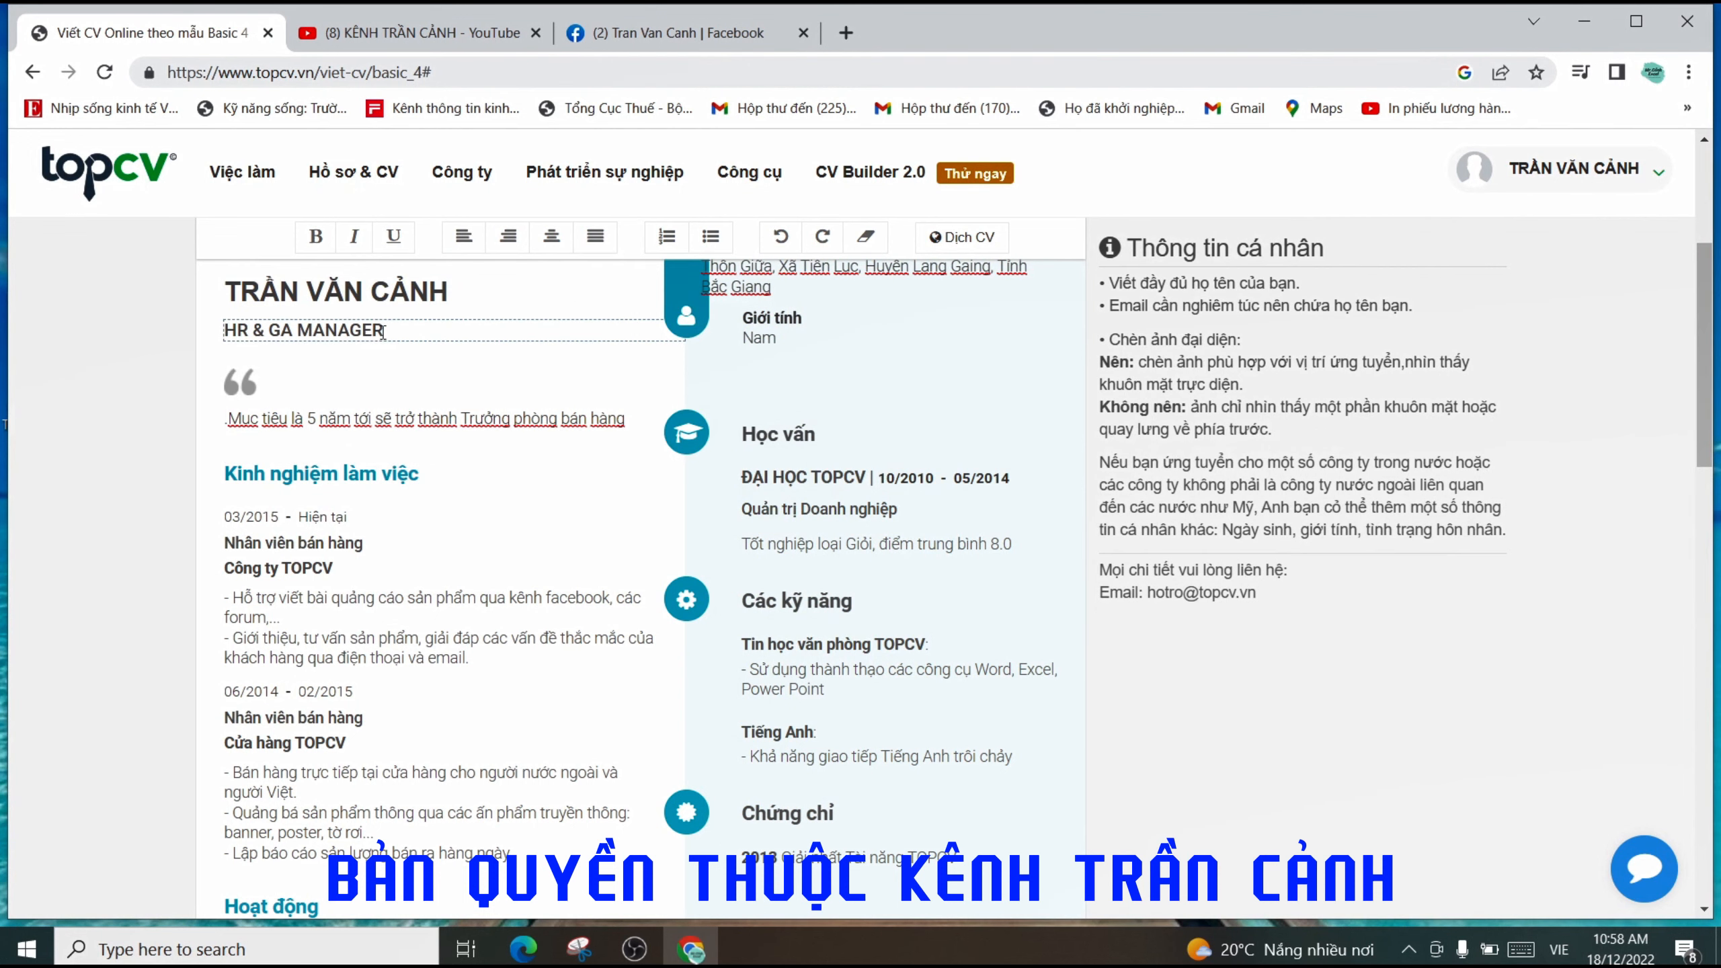
pyautogui.moveTo(382, 331); pyautogui.dragTo(225, 332)
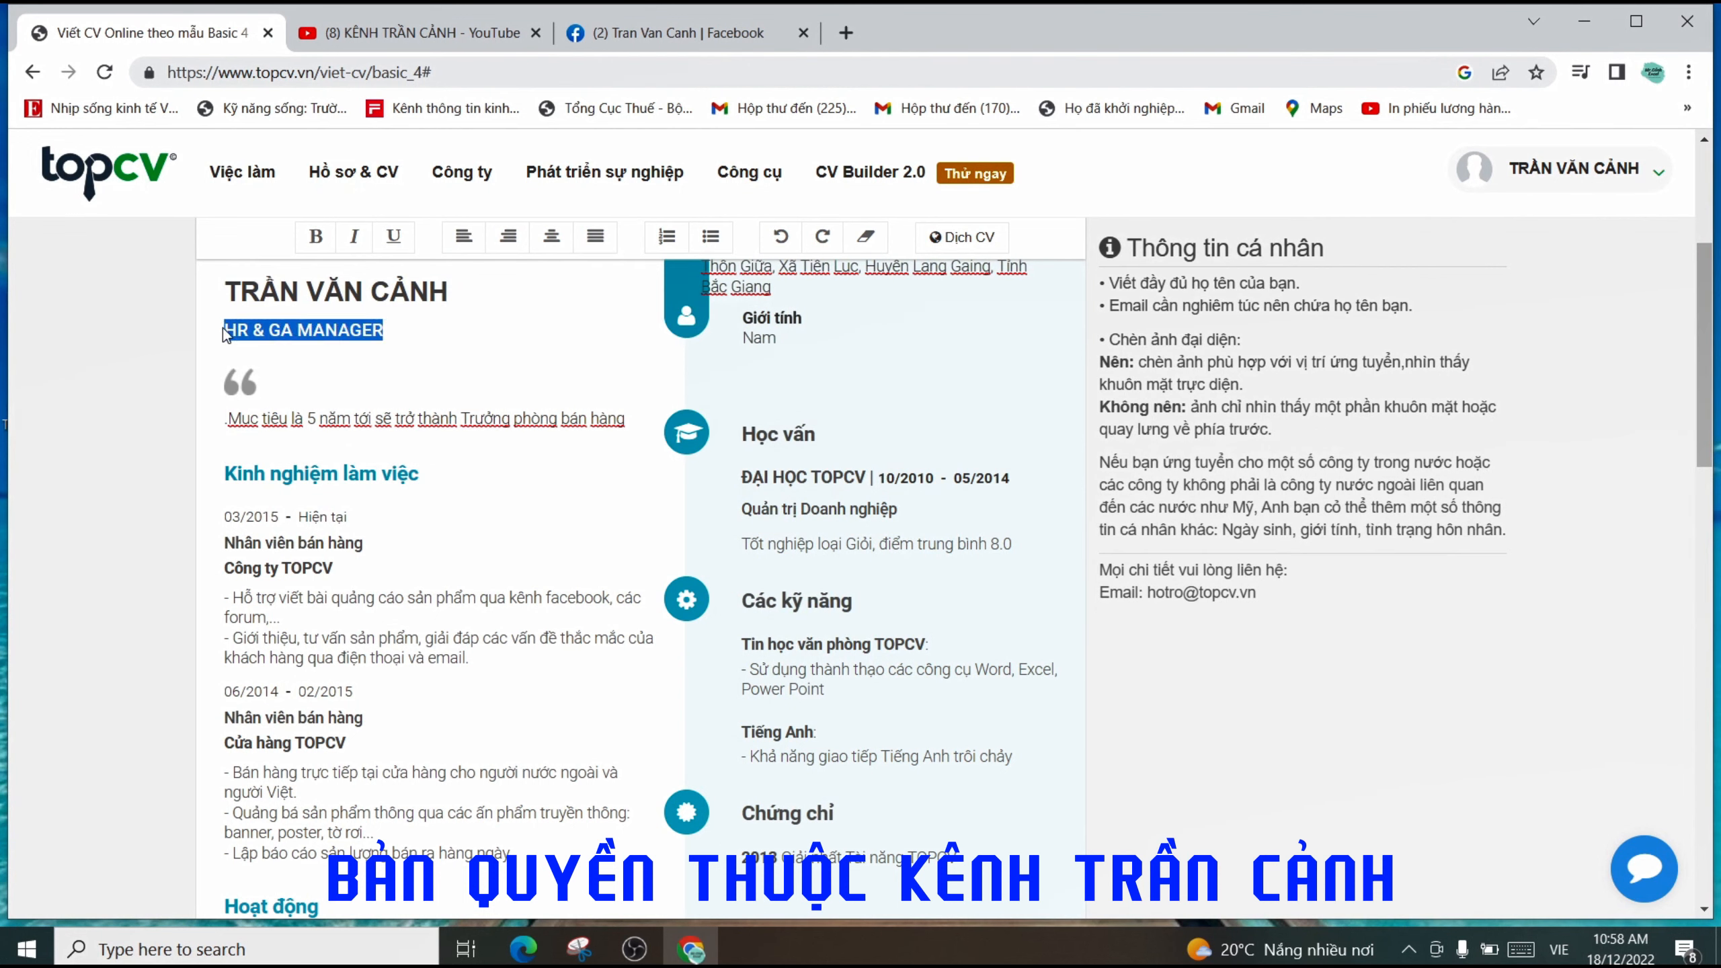
pyautogui.click(254, 418)
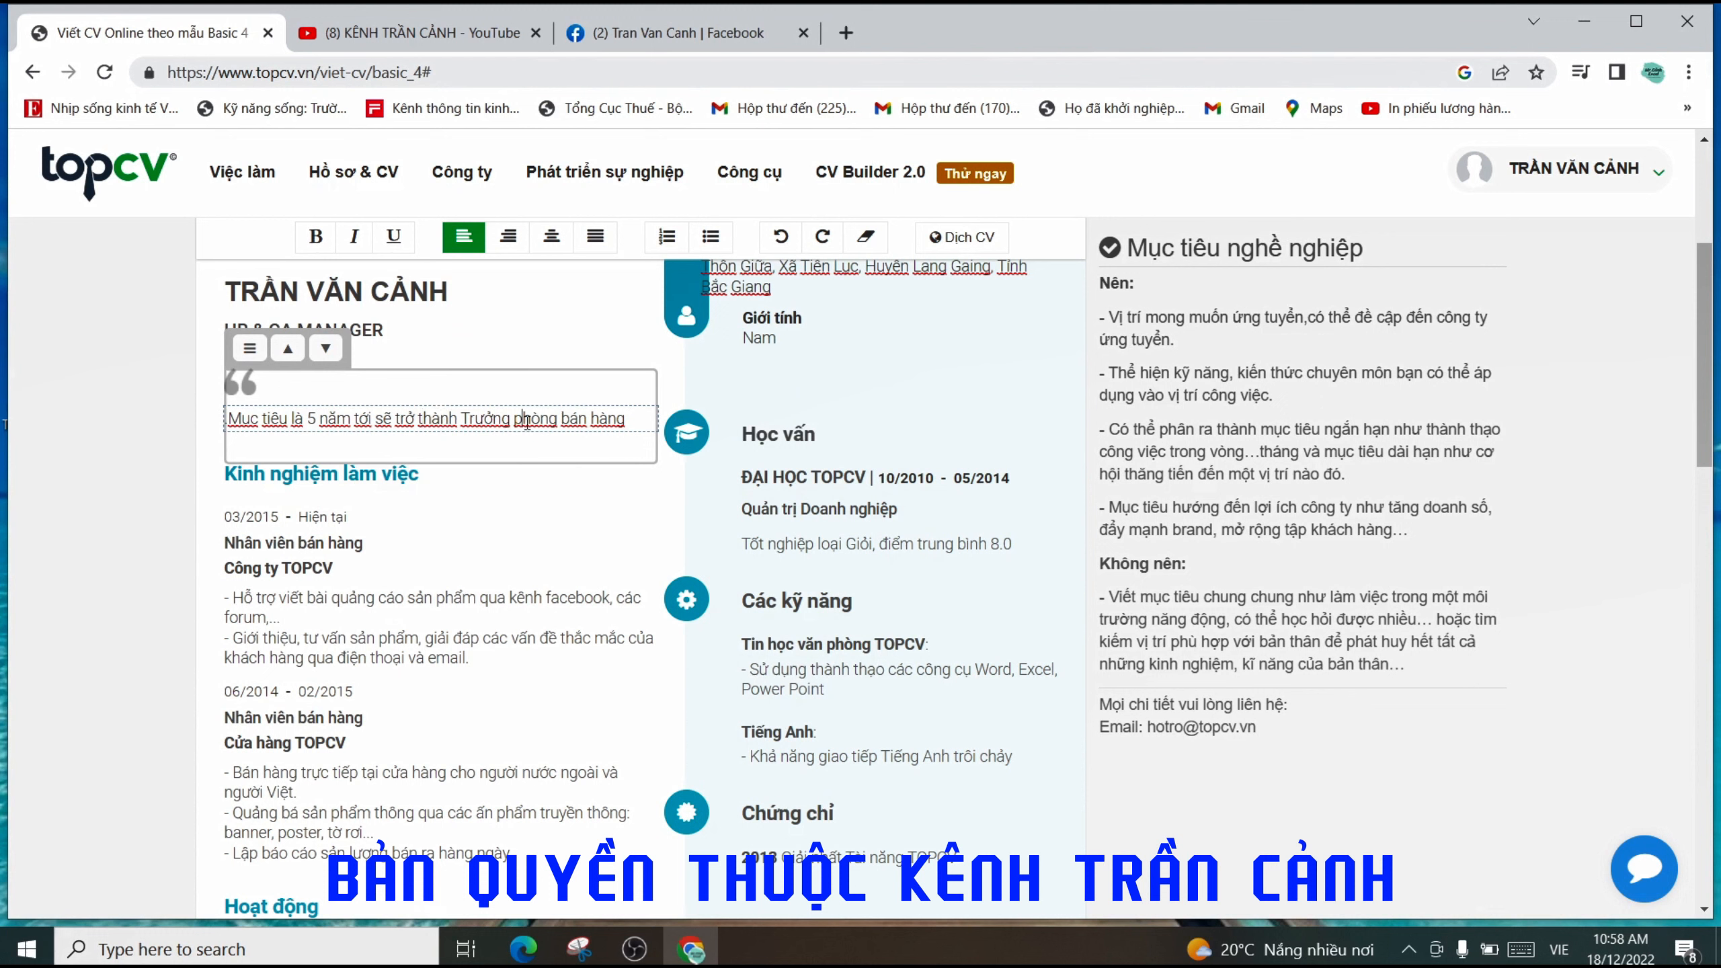
pyautogui.click(400, 332)
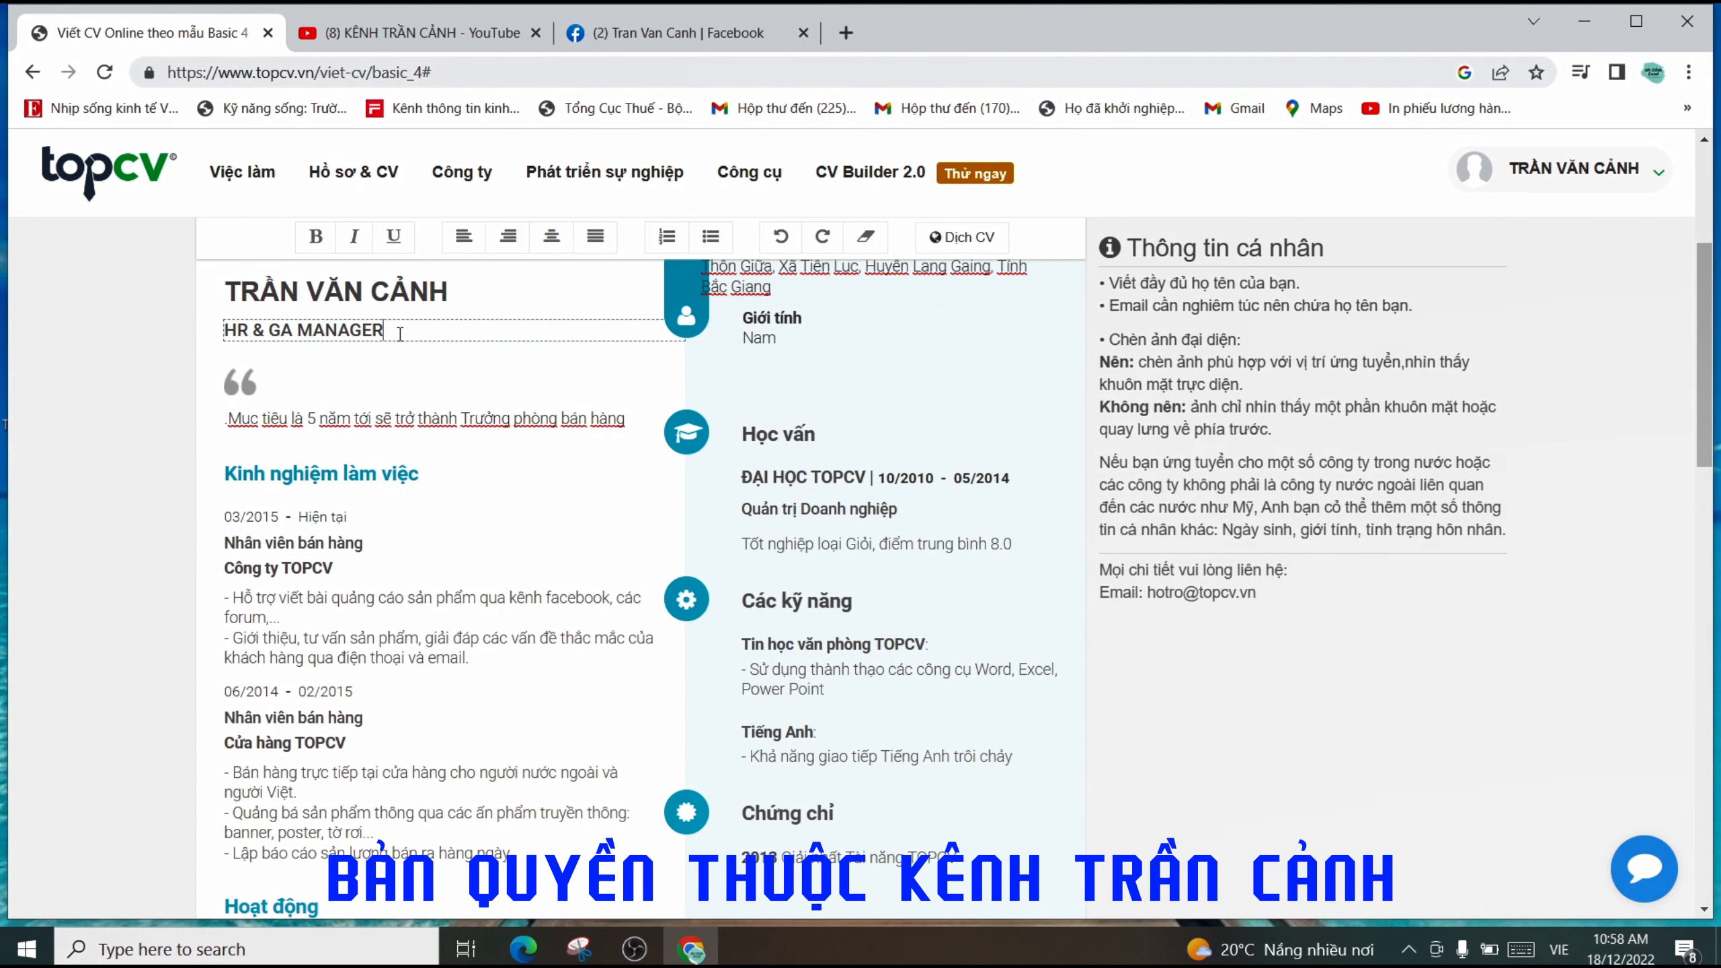
pyautogui.moveTo(401, 332); pyautogui.dragTo(250, 331)
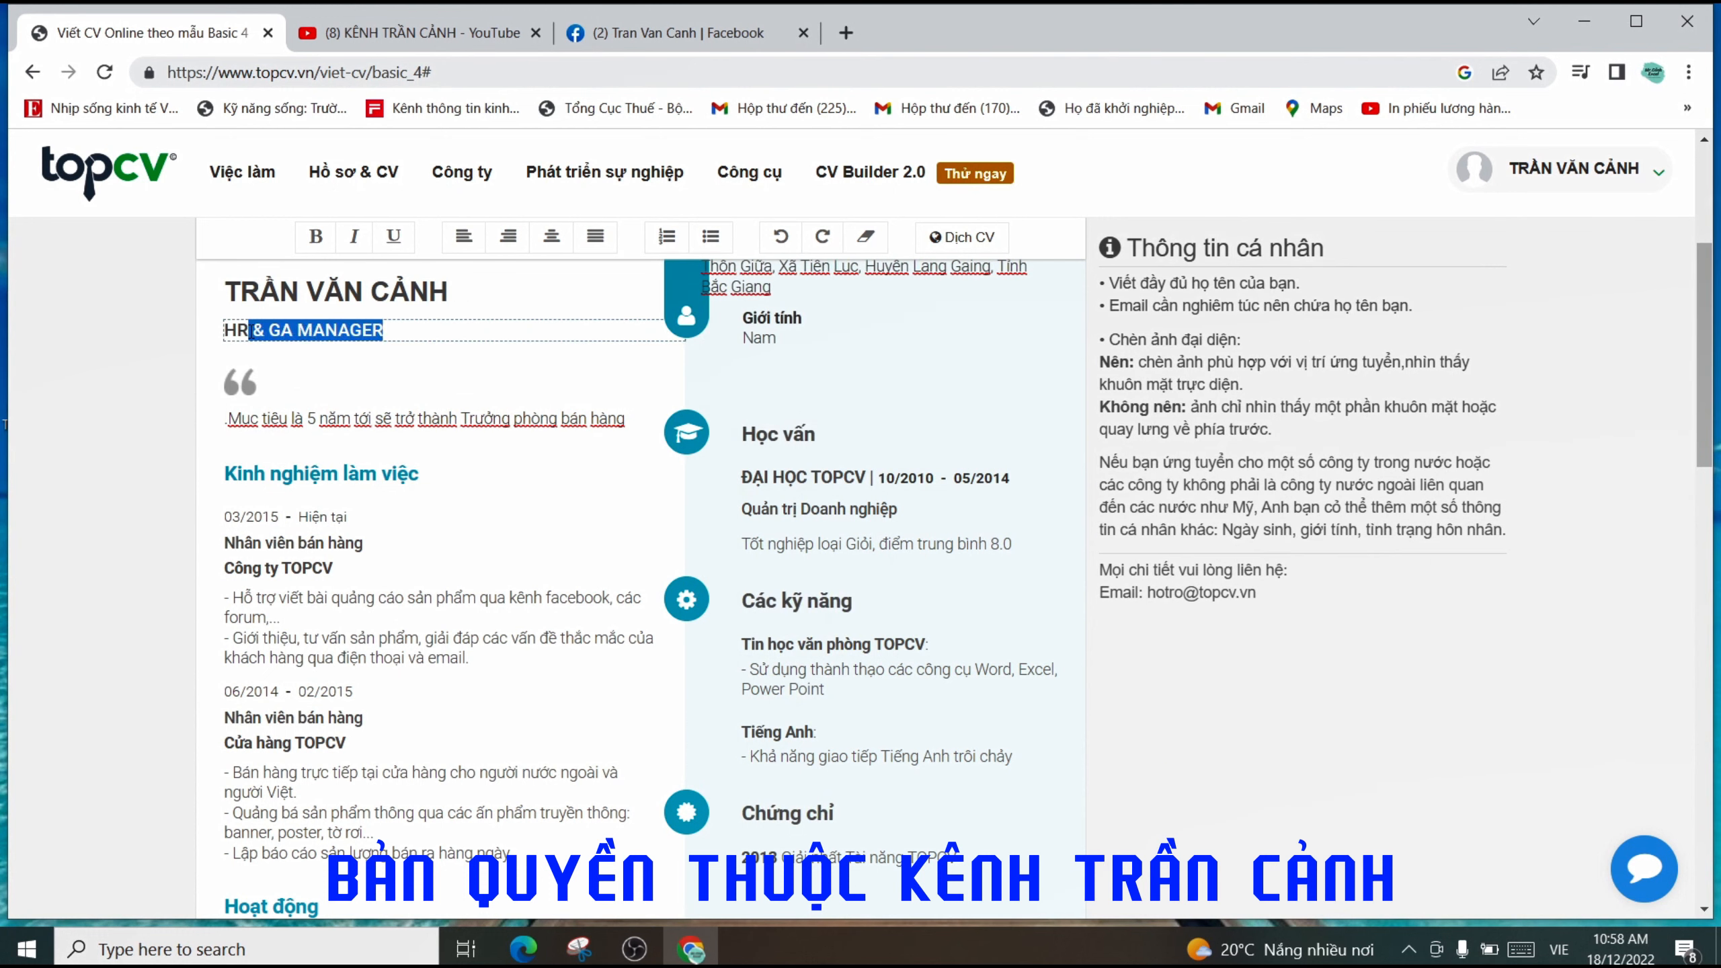
pyautogui.press('BackSpace')
pyautogui.press('BackSpace')
pyautogui.press('BackSpace')
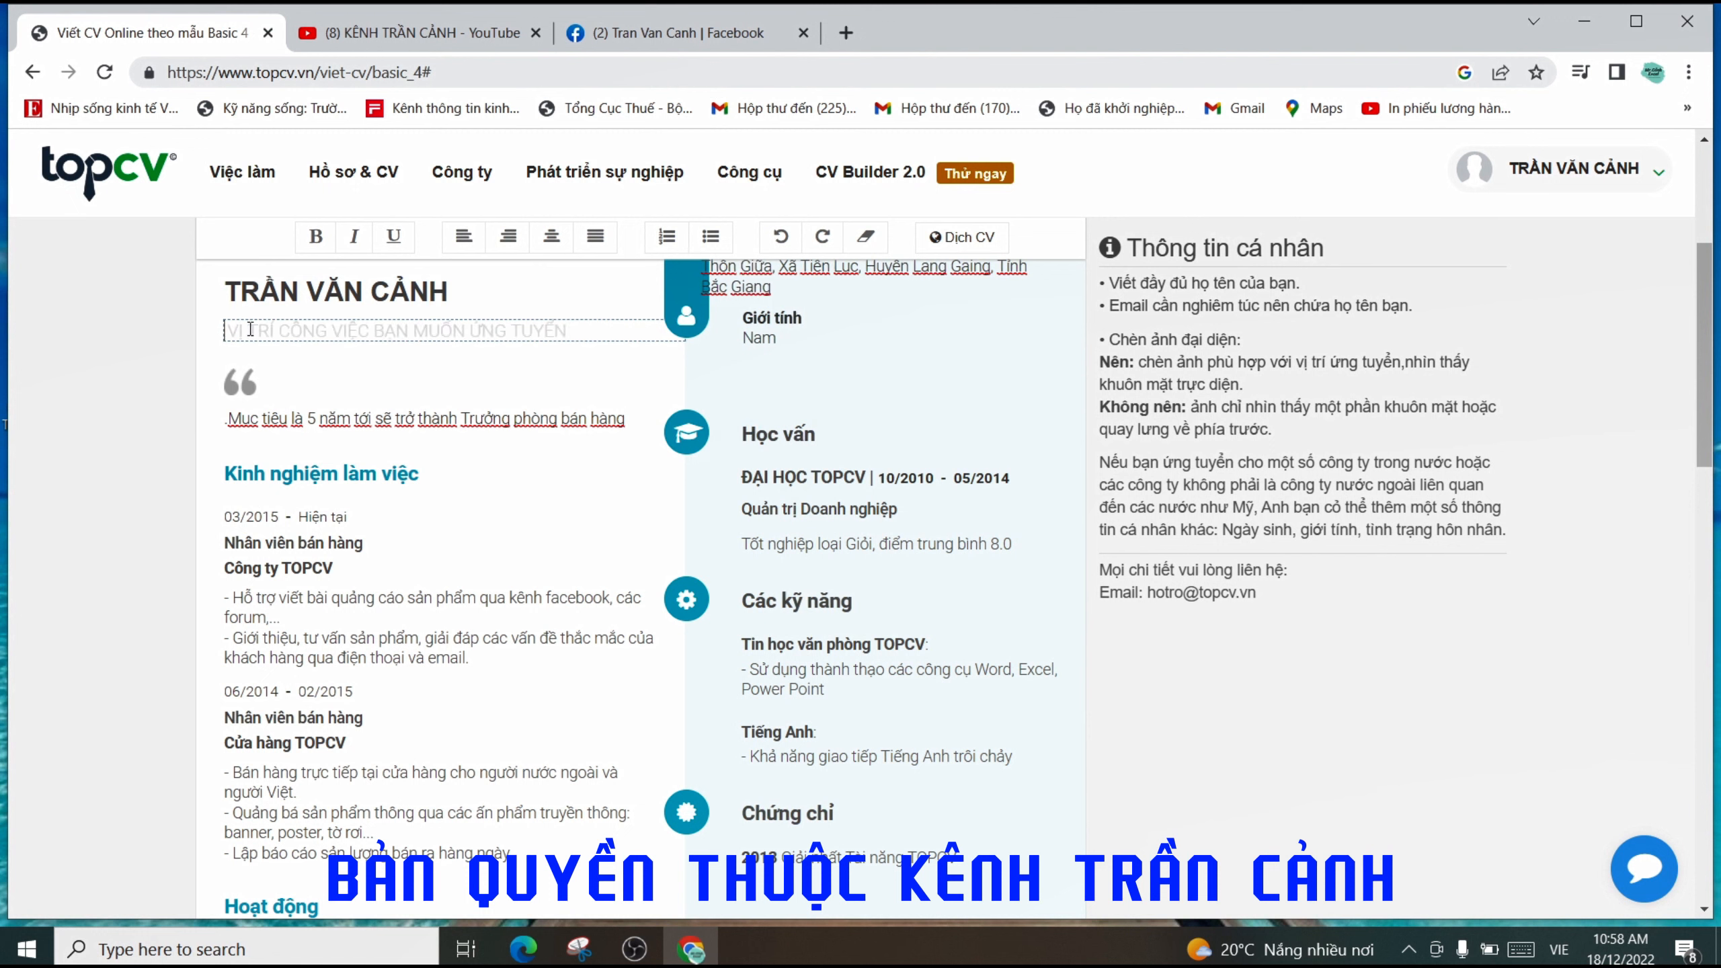
pyautogui.write('STẢ')
pyautogui.press('BackSpace')
pyautogui.press('BackSpace')
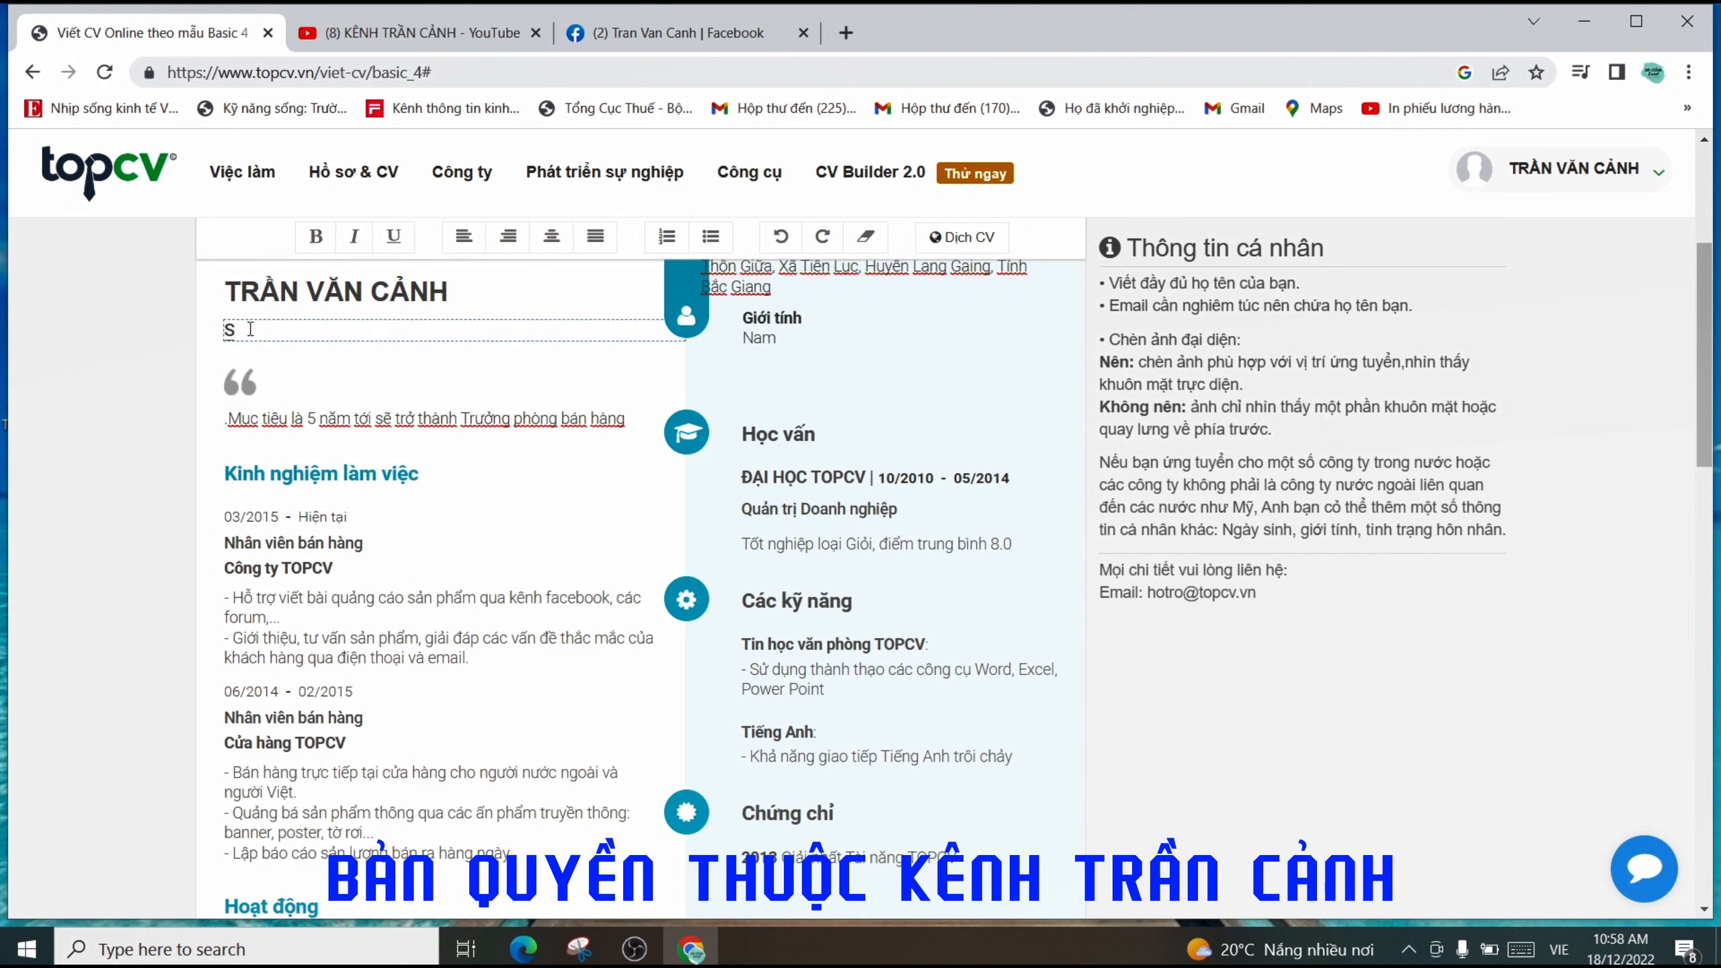
pyautogui.write('ALES STAFF')
# - Append 'xuất sắc.' to the end of the career objective sentence
pyautogui.click(314, 419)
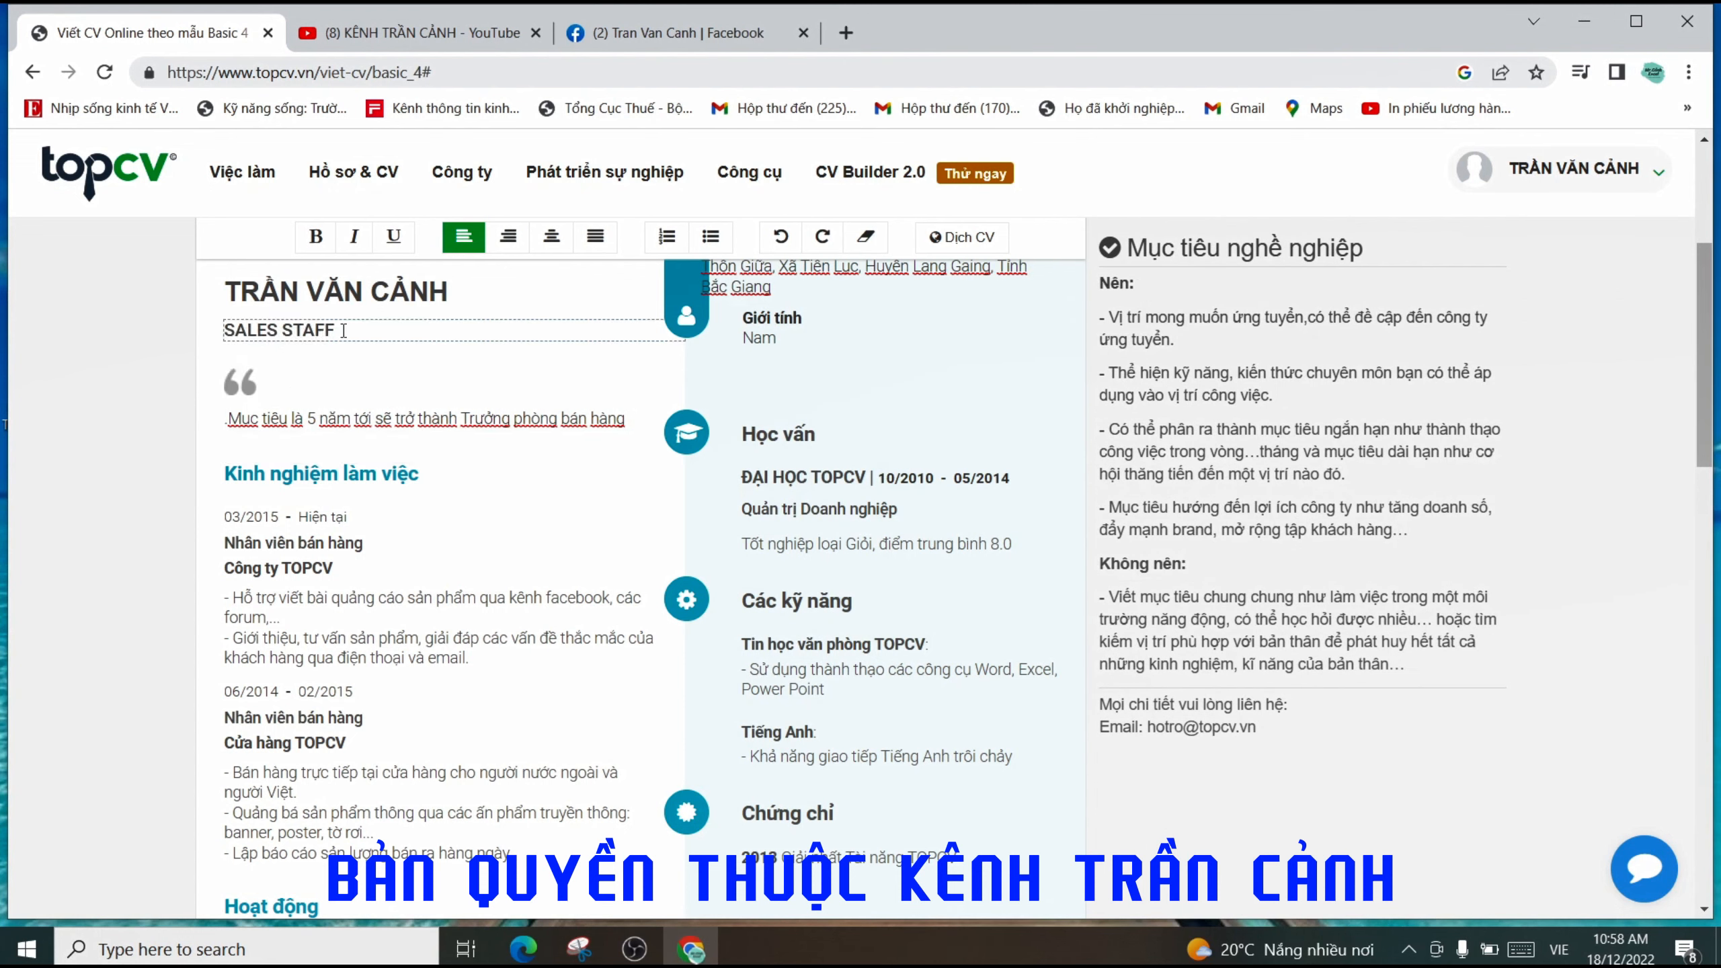
pyautogui.click(344, 331)
pyautogui.click(332, 417)
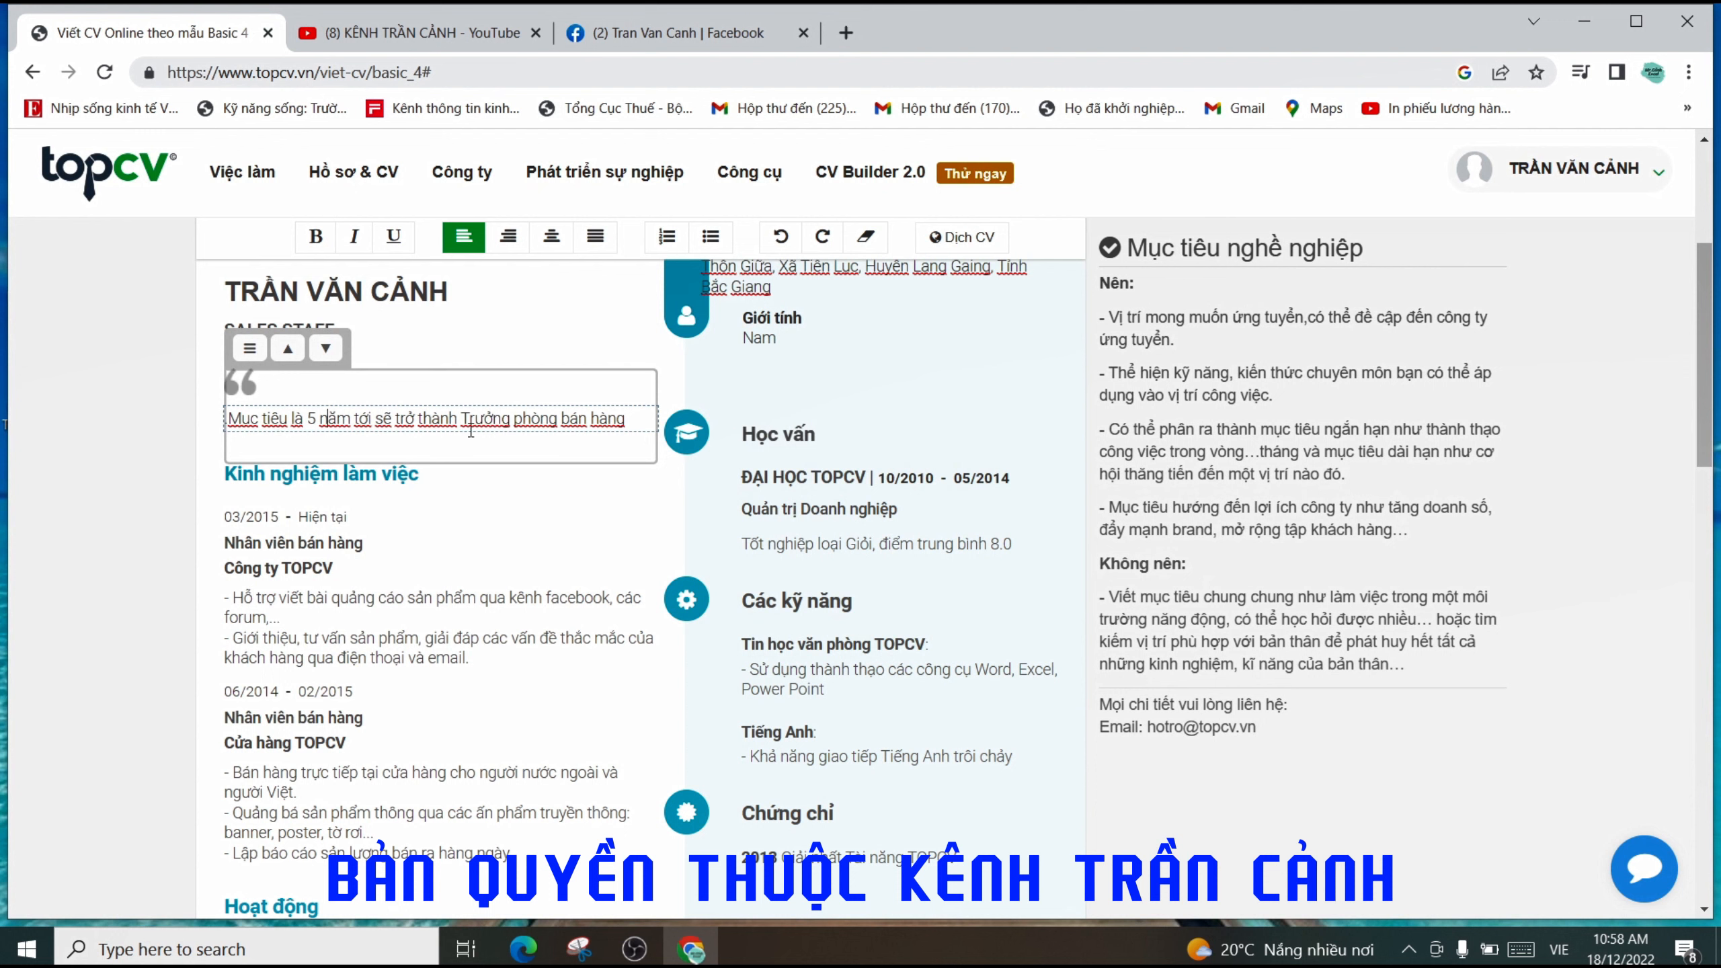
pyautogui.click(627, 421)
pyautogui.write('xuất sac')
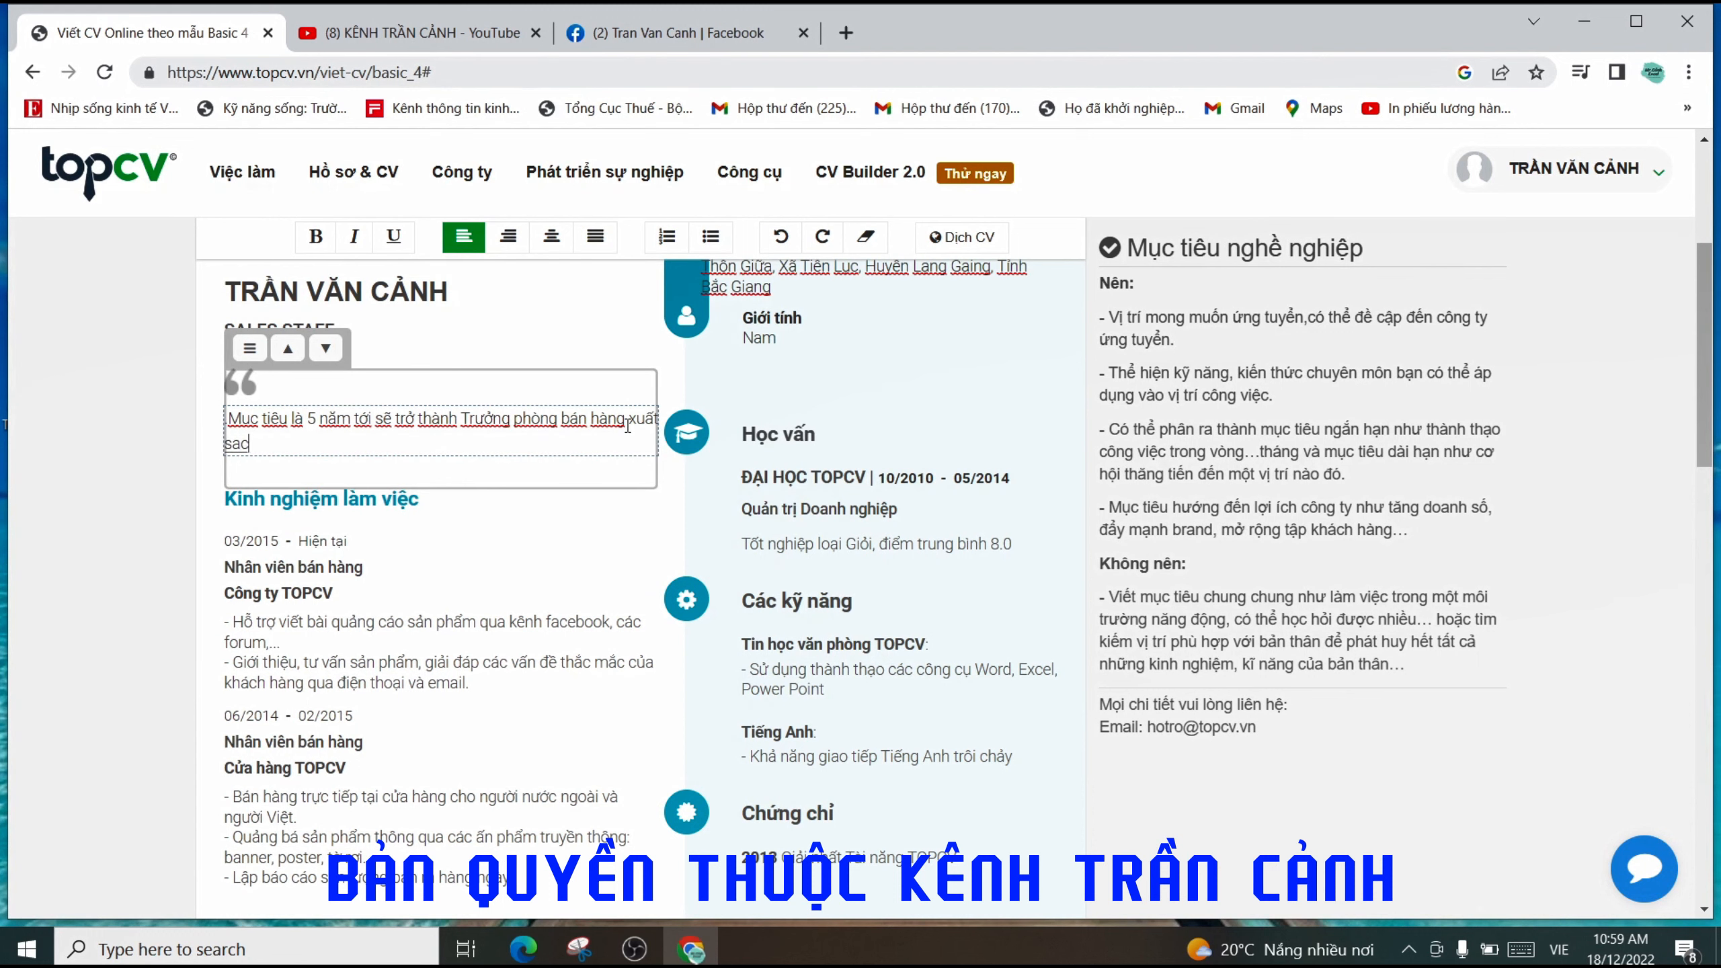
pyautogui.press('BackSpace')
pyautogui.press('BackSpace')
pyautogui.write('ắc.')
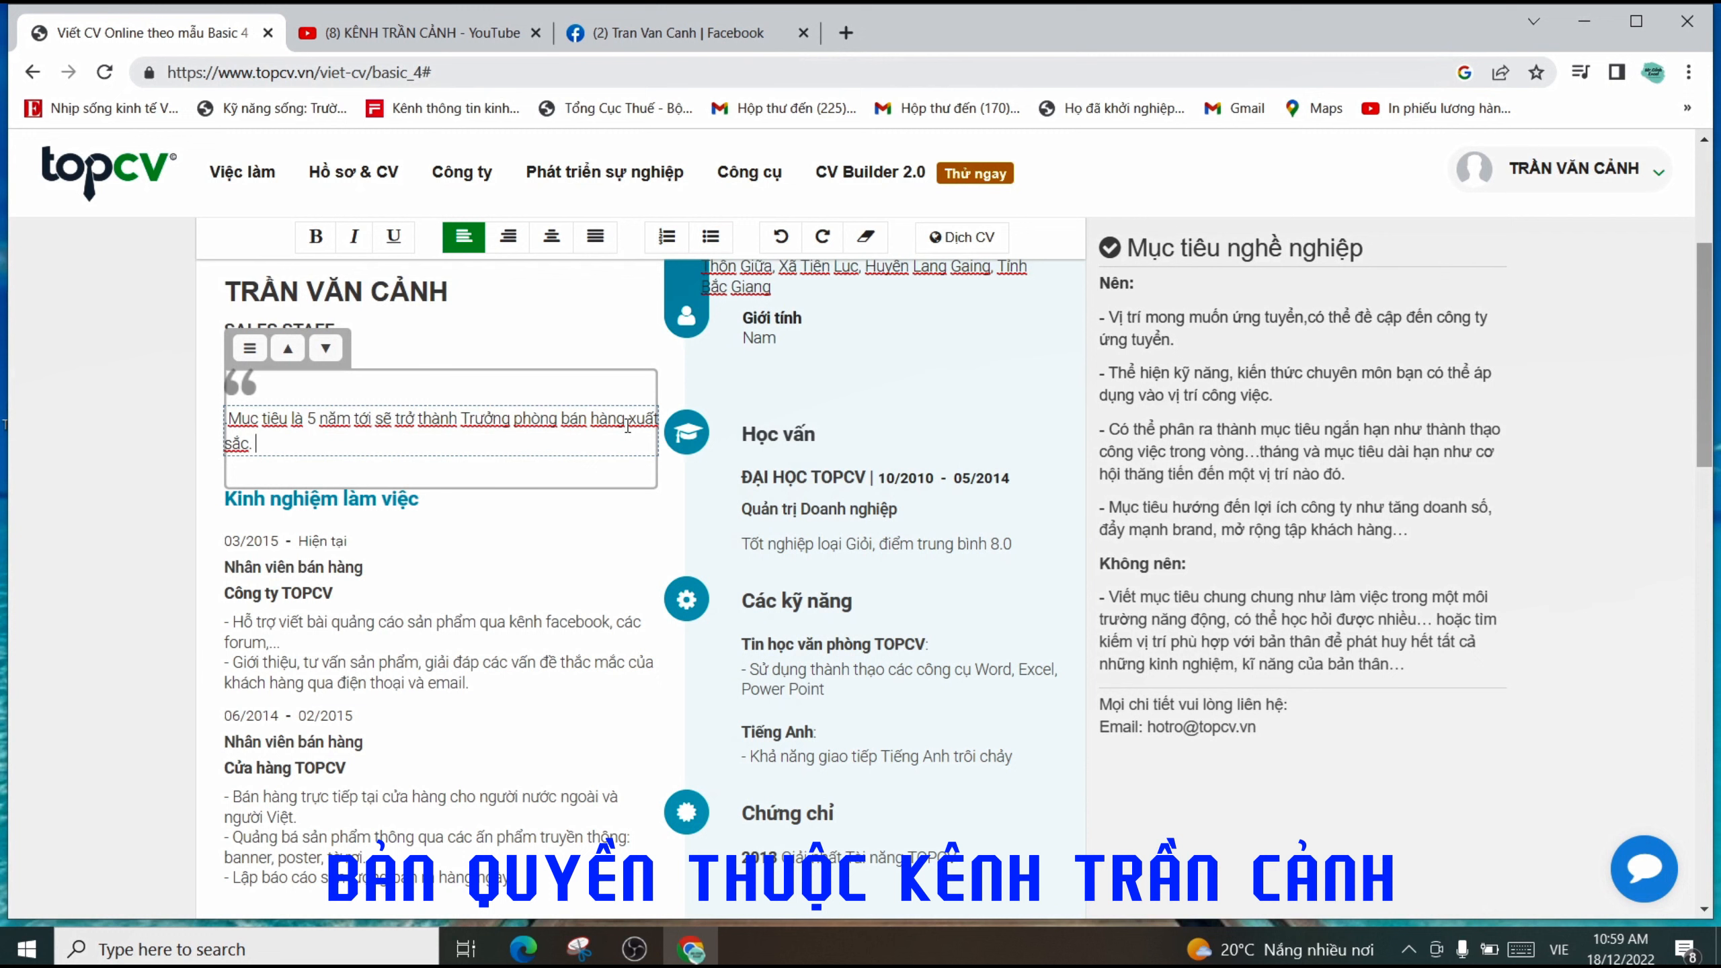
# - Add the sentence 'Trở thành giám đốc trong vòng 10 năm tiếp theo.' to the career objective
pyautogui.write('Trở thành giám đốc trong vòng')
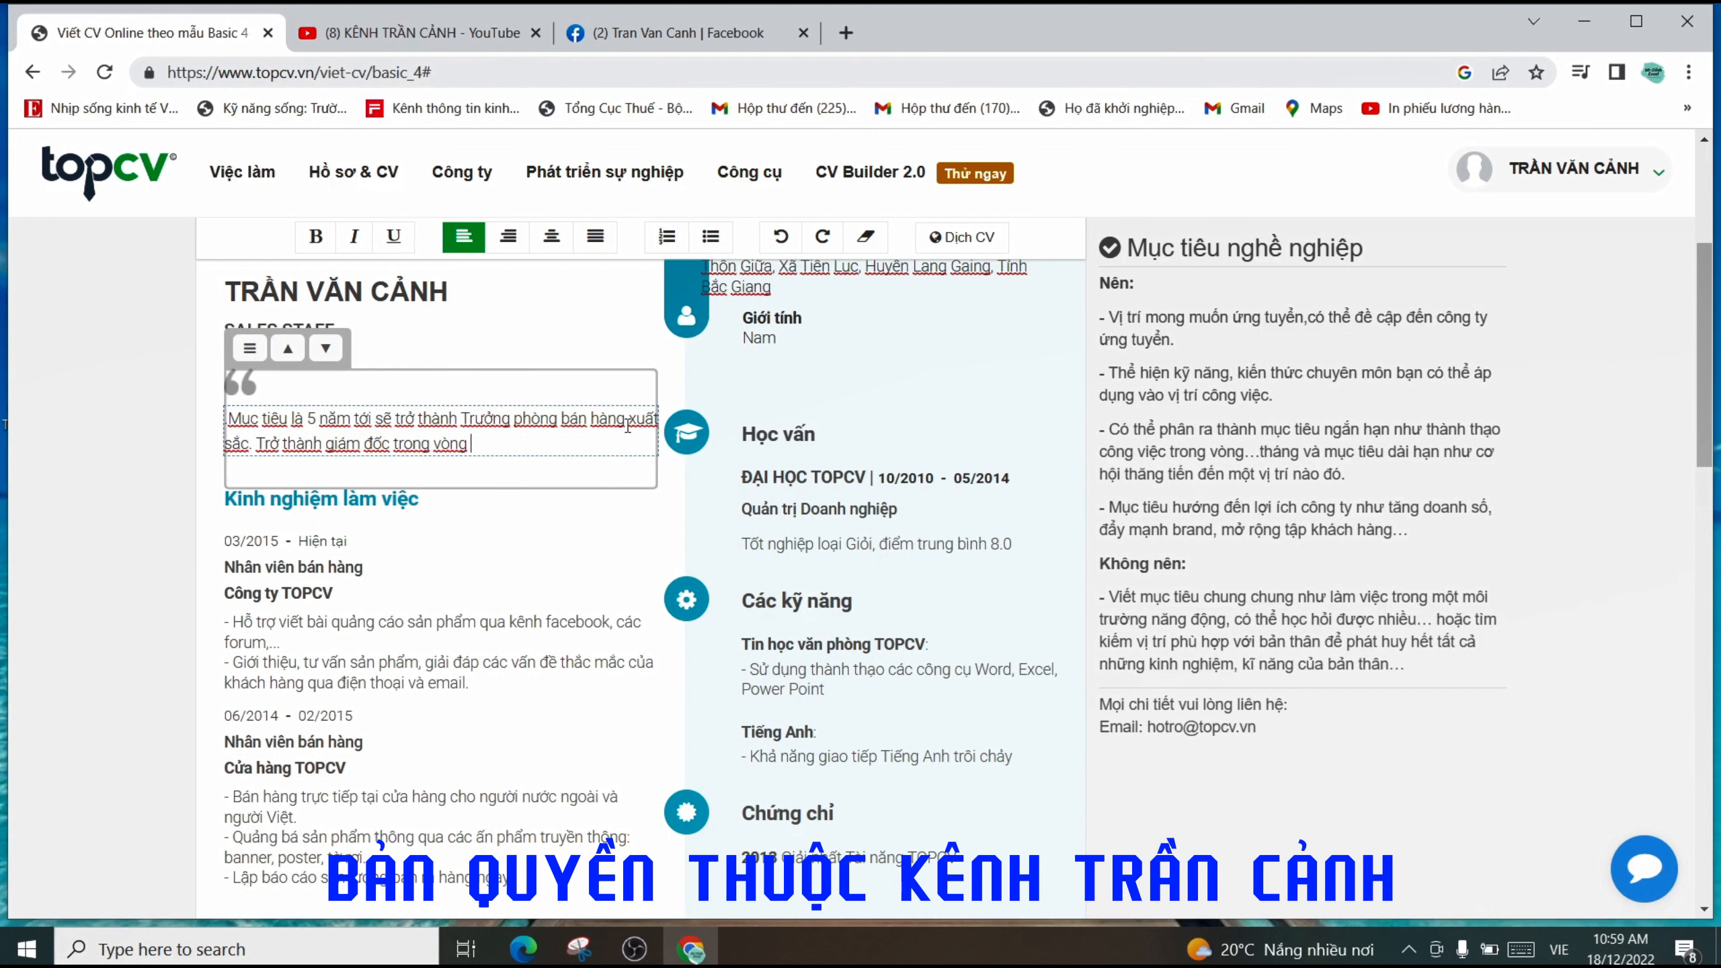
pyautogui.write(' 10 năm tiếp theo.')
pyautogui.click(437, 420)
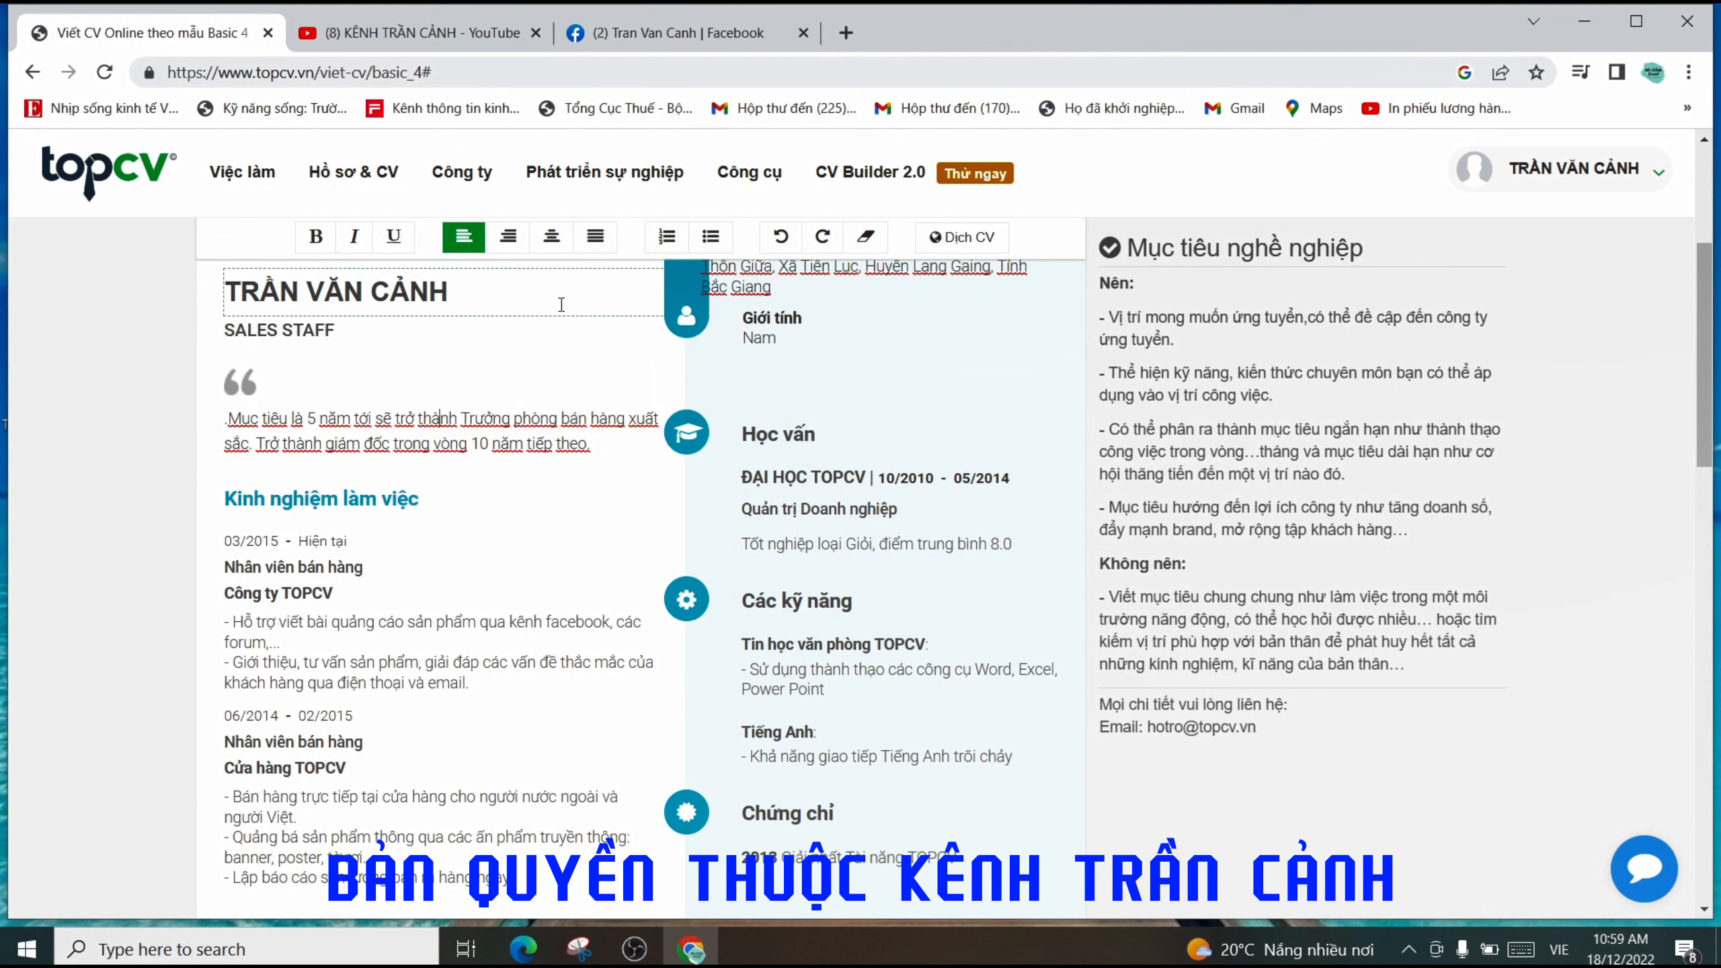
pyautogui.click(439, 443)
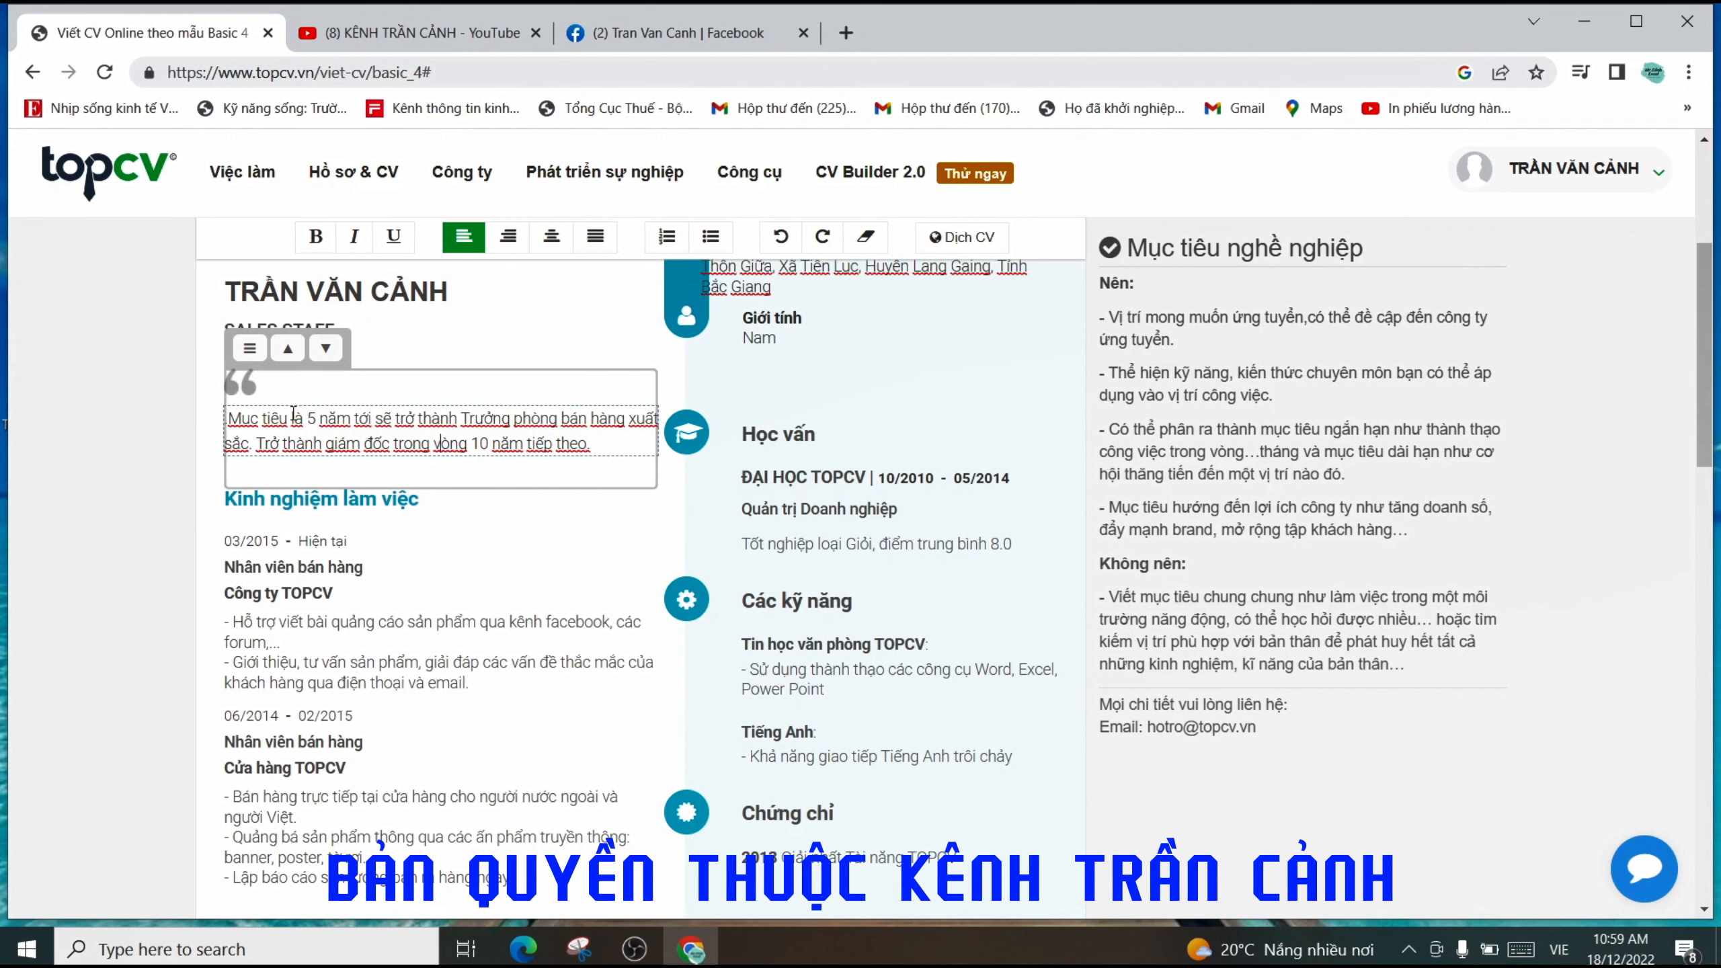
pyautogui.click(458, 422)
pyautogui.click(585, 433)
pyautogui.click(335, 330)
pyautogui.moveTo(335, 330); pyautogui.dragTo(216, 342)
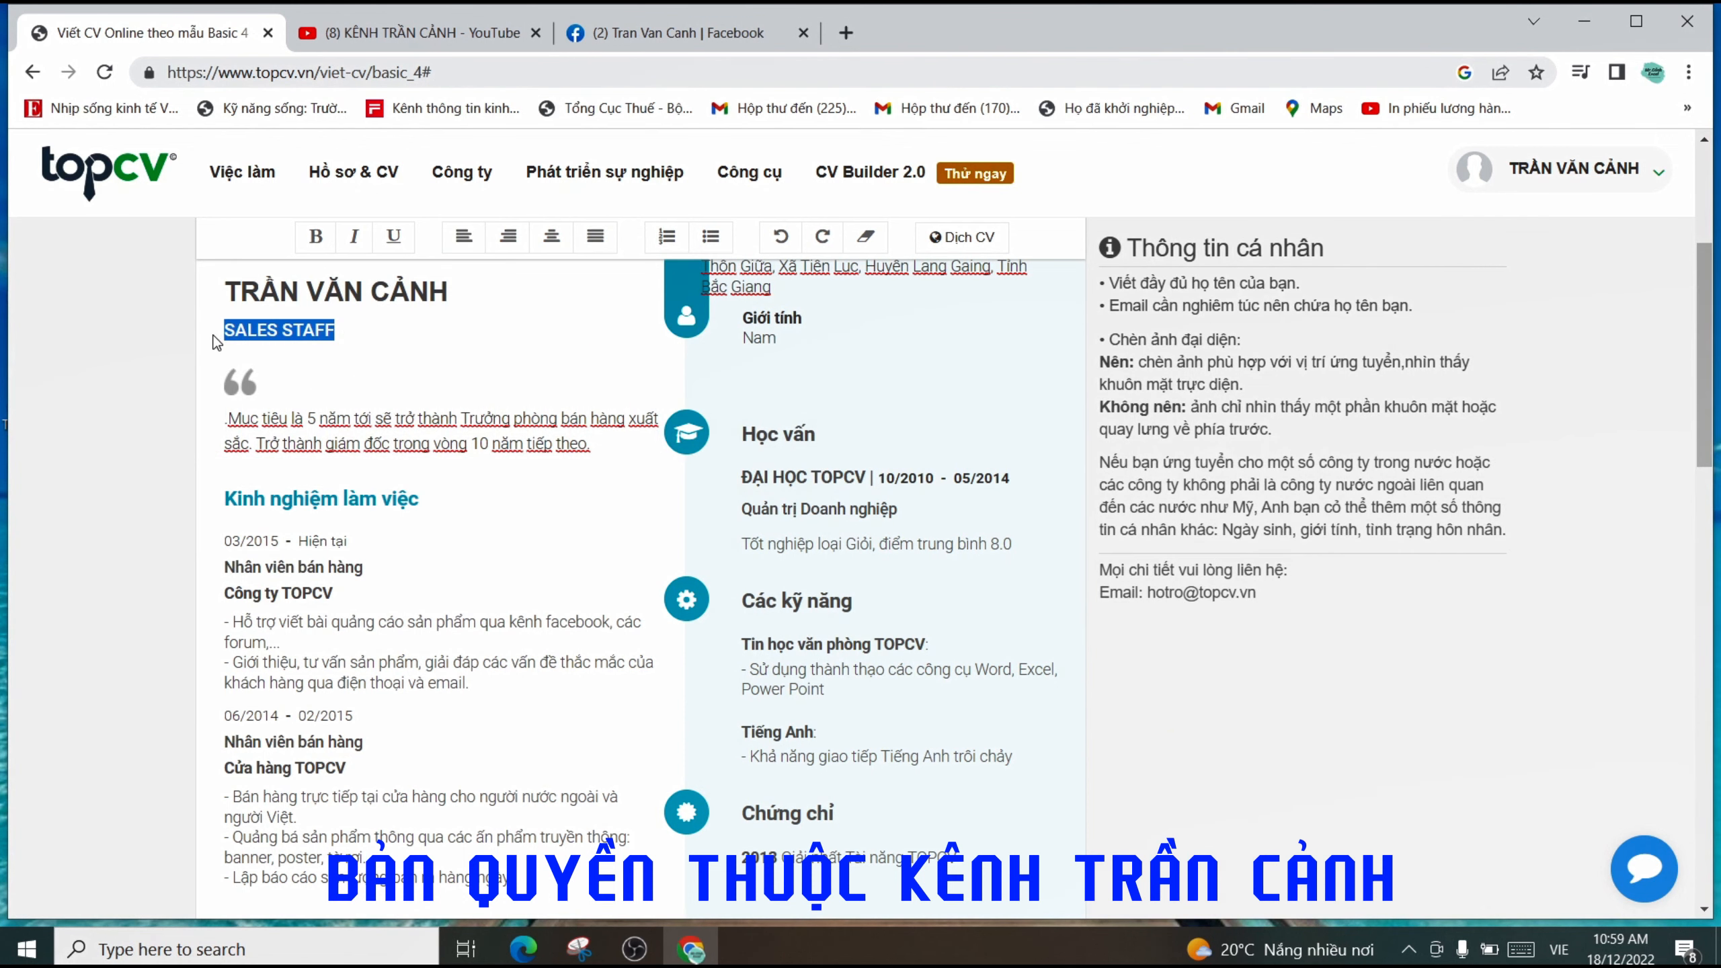
# - Insert 'điều hành (CEO)' before 'trong' so the objective says giám đốc điều hành (CEO)
pyautogui.click(468, 433)
pyautogui.moveTo(633, 443); pyautogui.dragTo(228, 430)
pyautogui.click(455, 437)
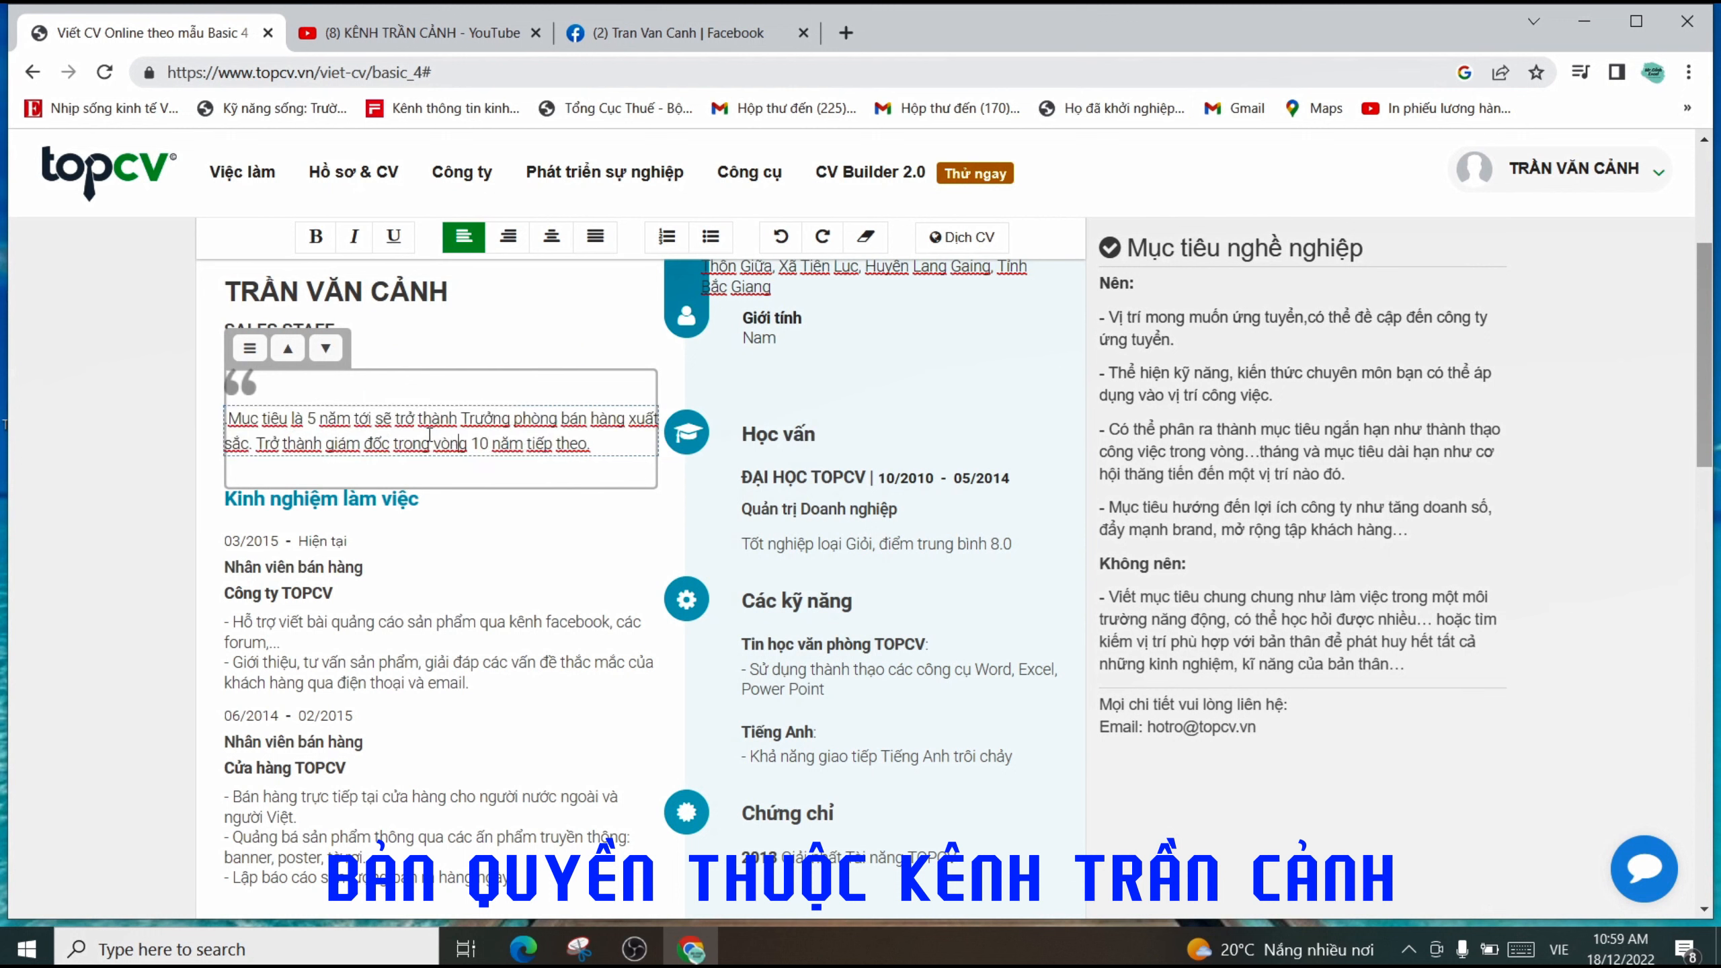
pyautogui.click(329, 330)
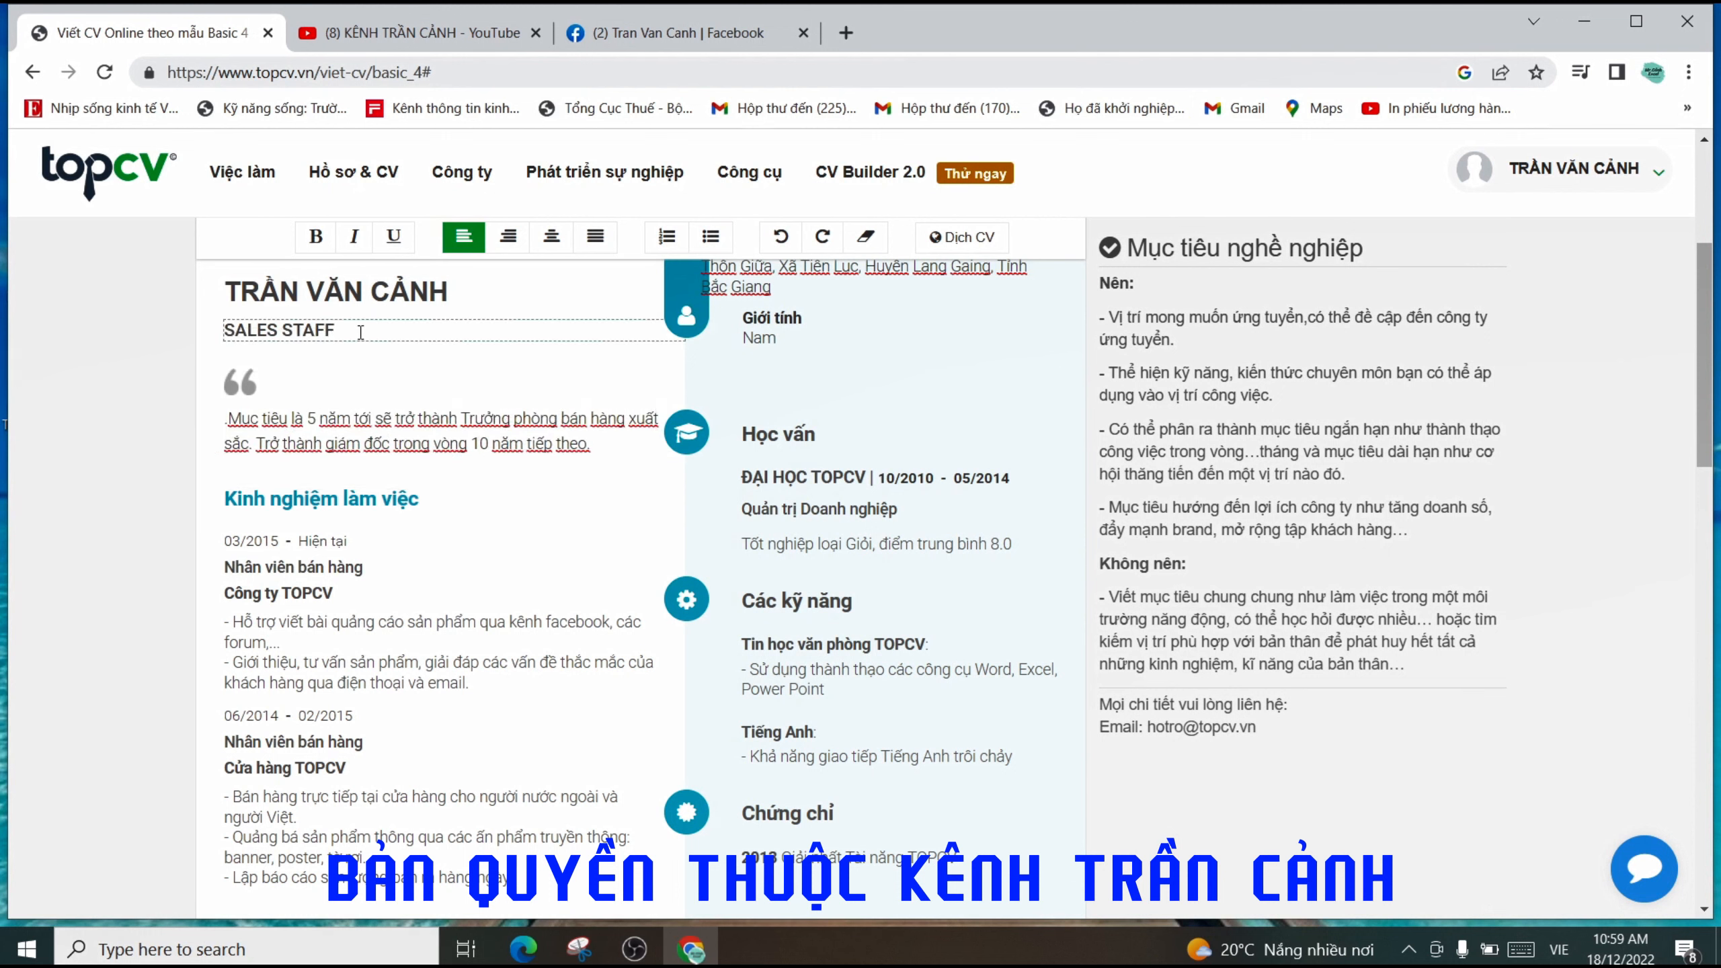
pyautogui.click(407, 467)
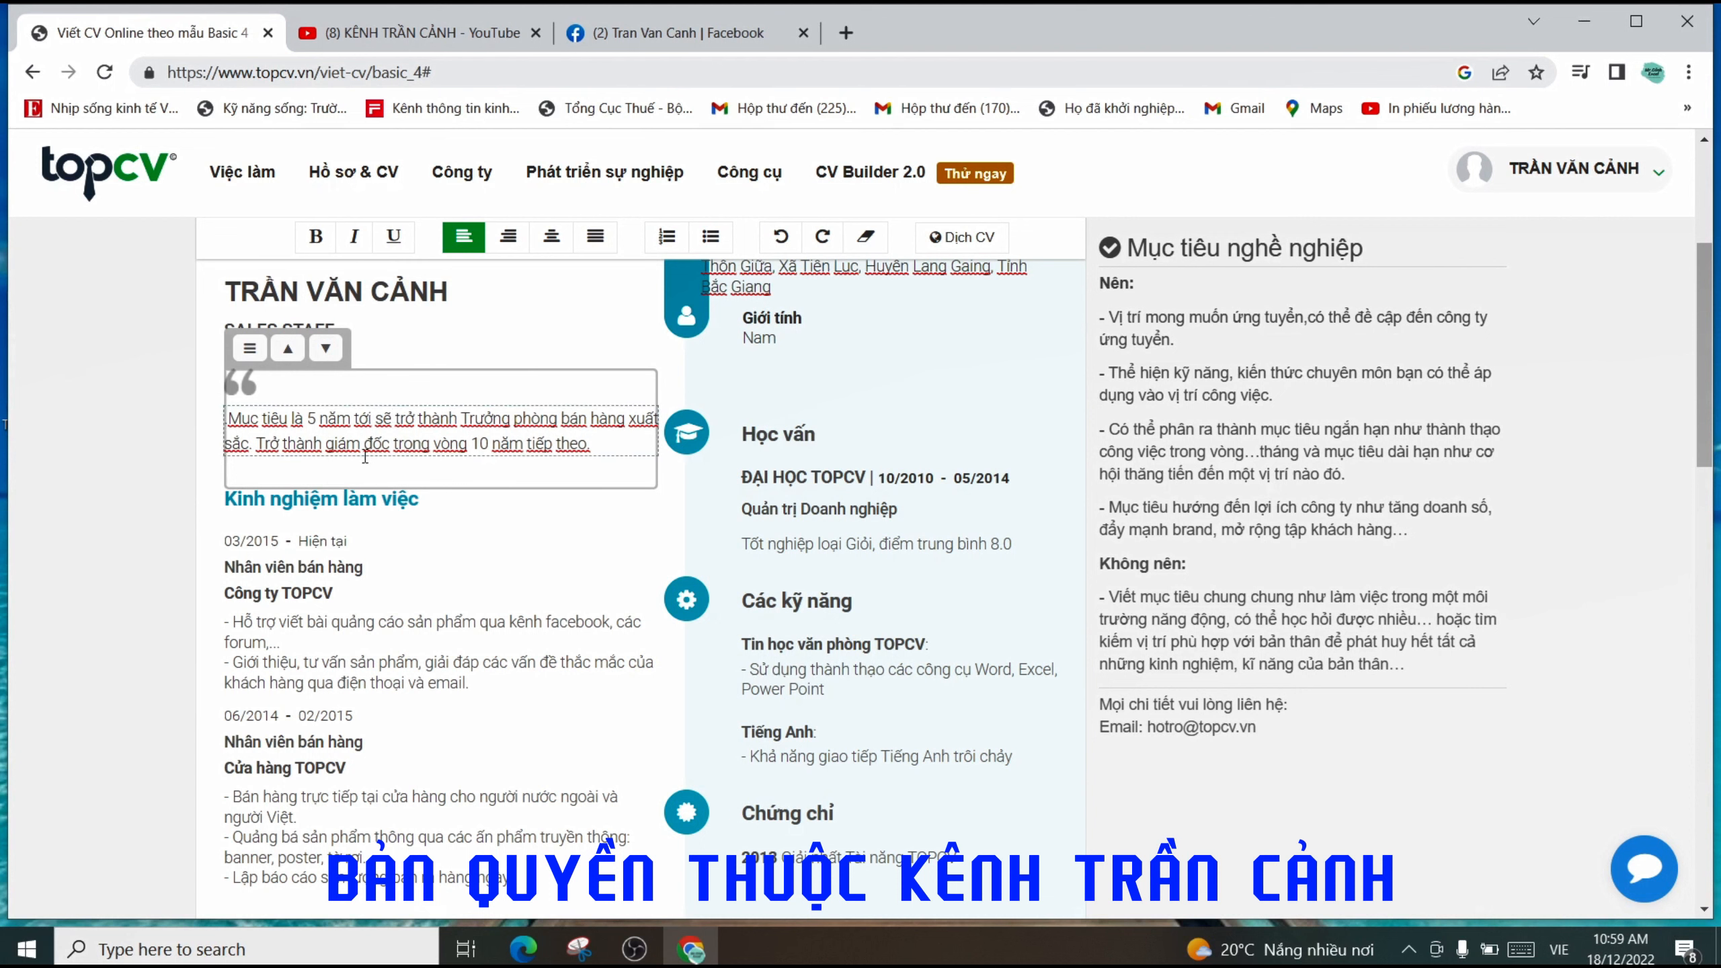
pyautogui.click(278, 445)
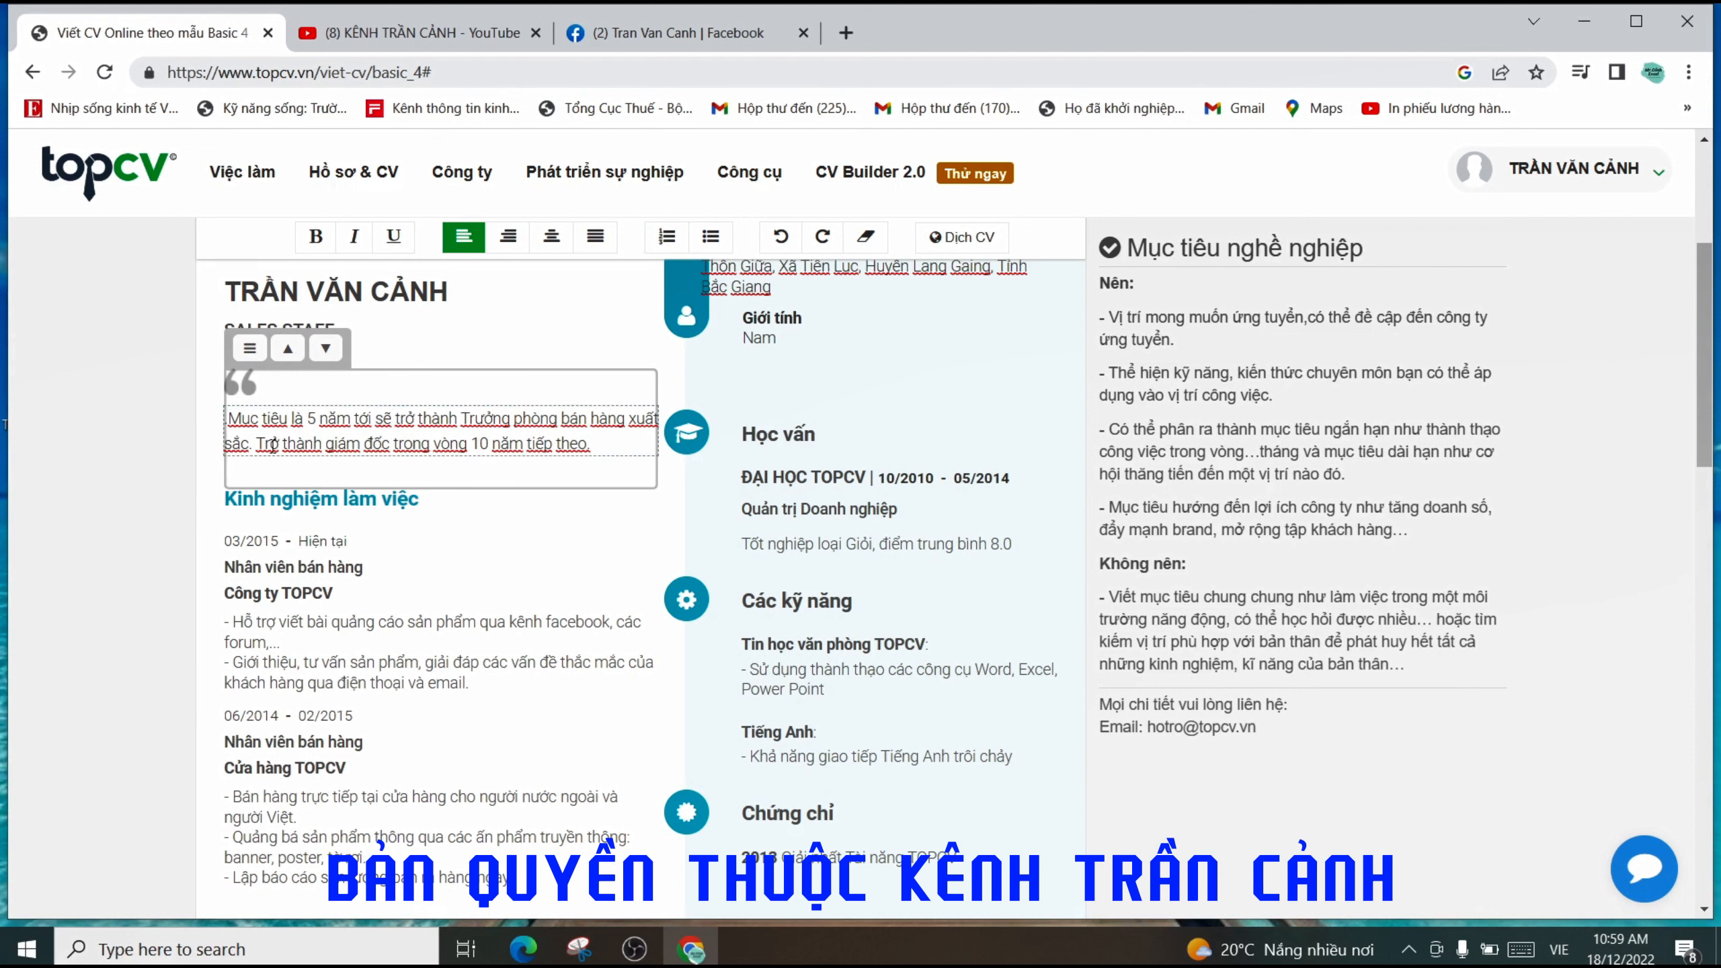
pyautogui.click(449, 422)
pyautogui.moveTo(448, 426); pyautogui.dragTo(239, 444)
pyautogui.click(396, 444)
pyautogui.write('điều')
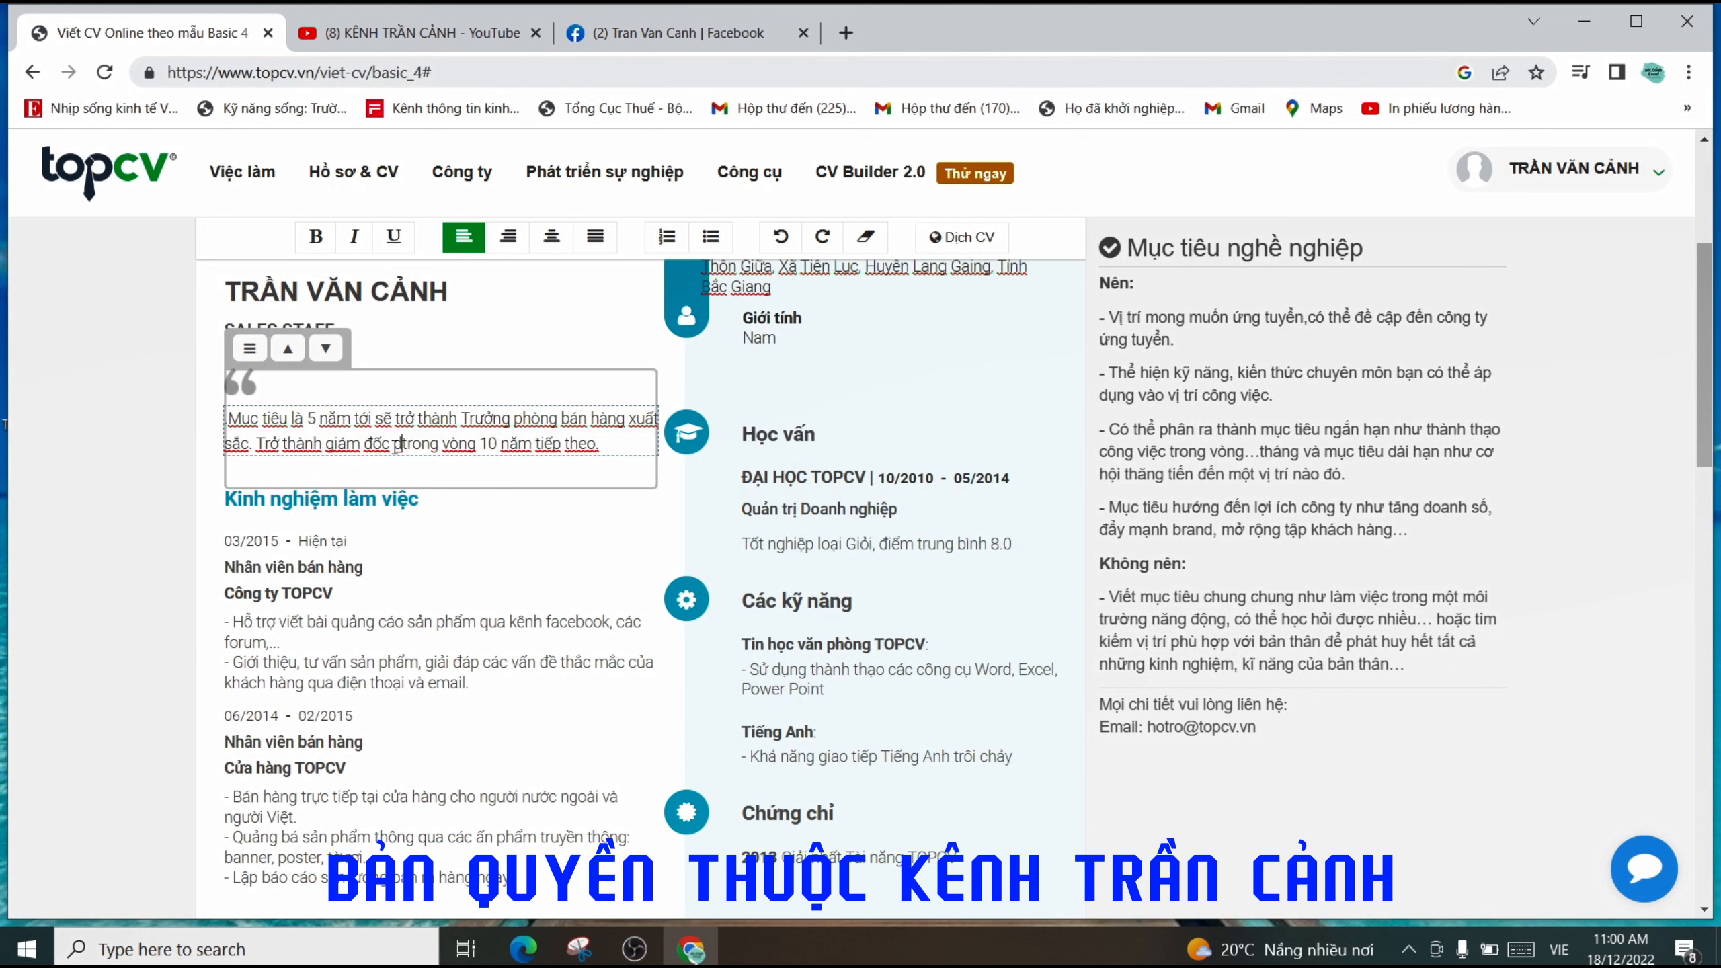
pyautogui.write(' hành ')
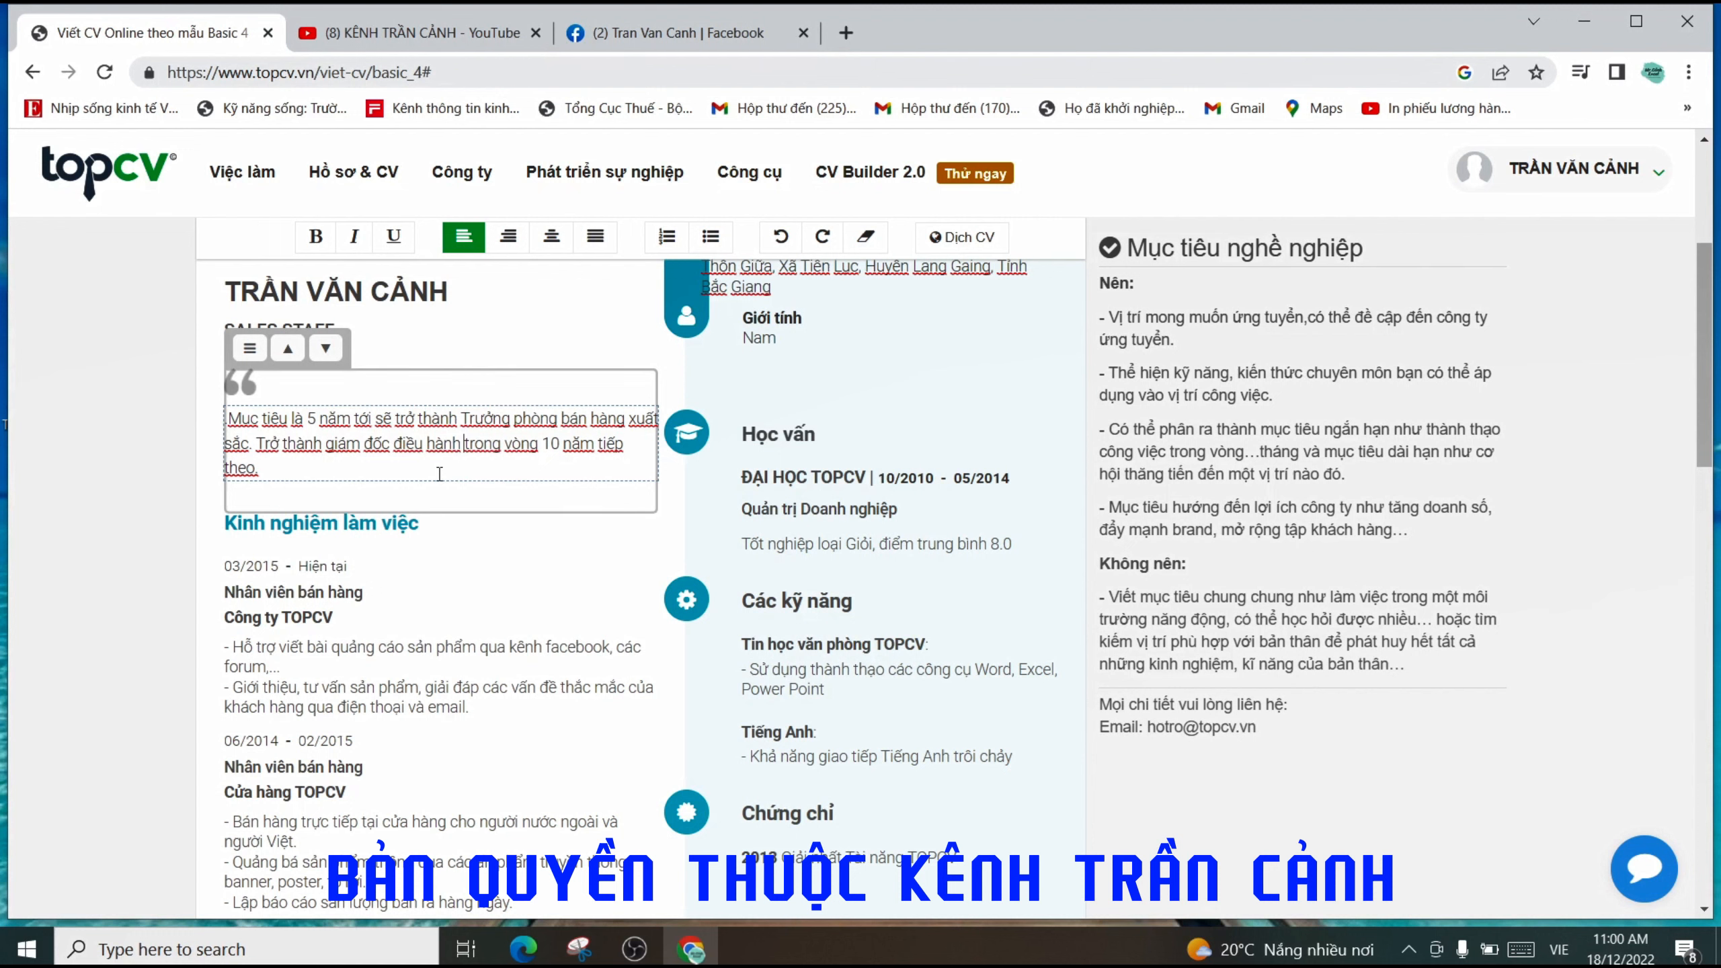
pyautogui.write('(')
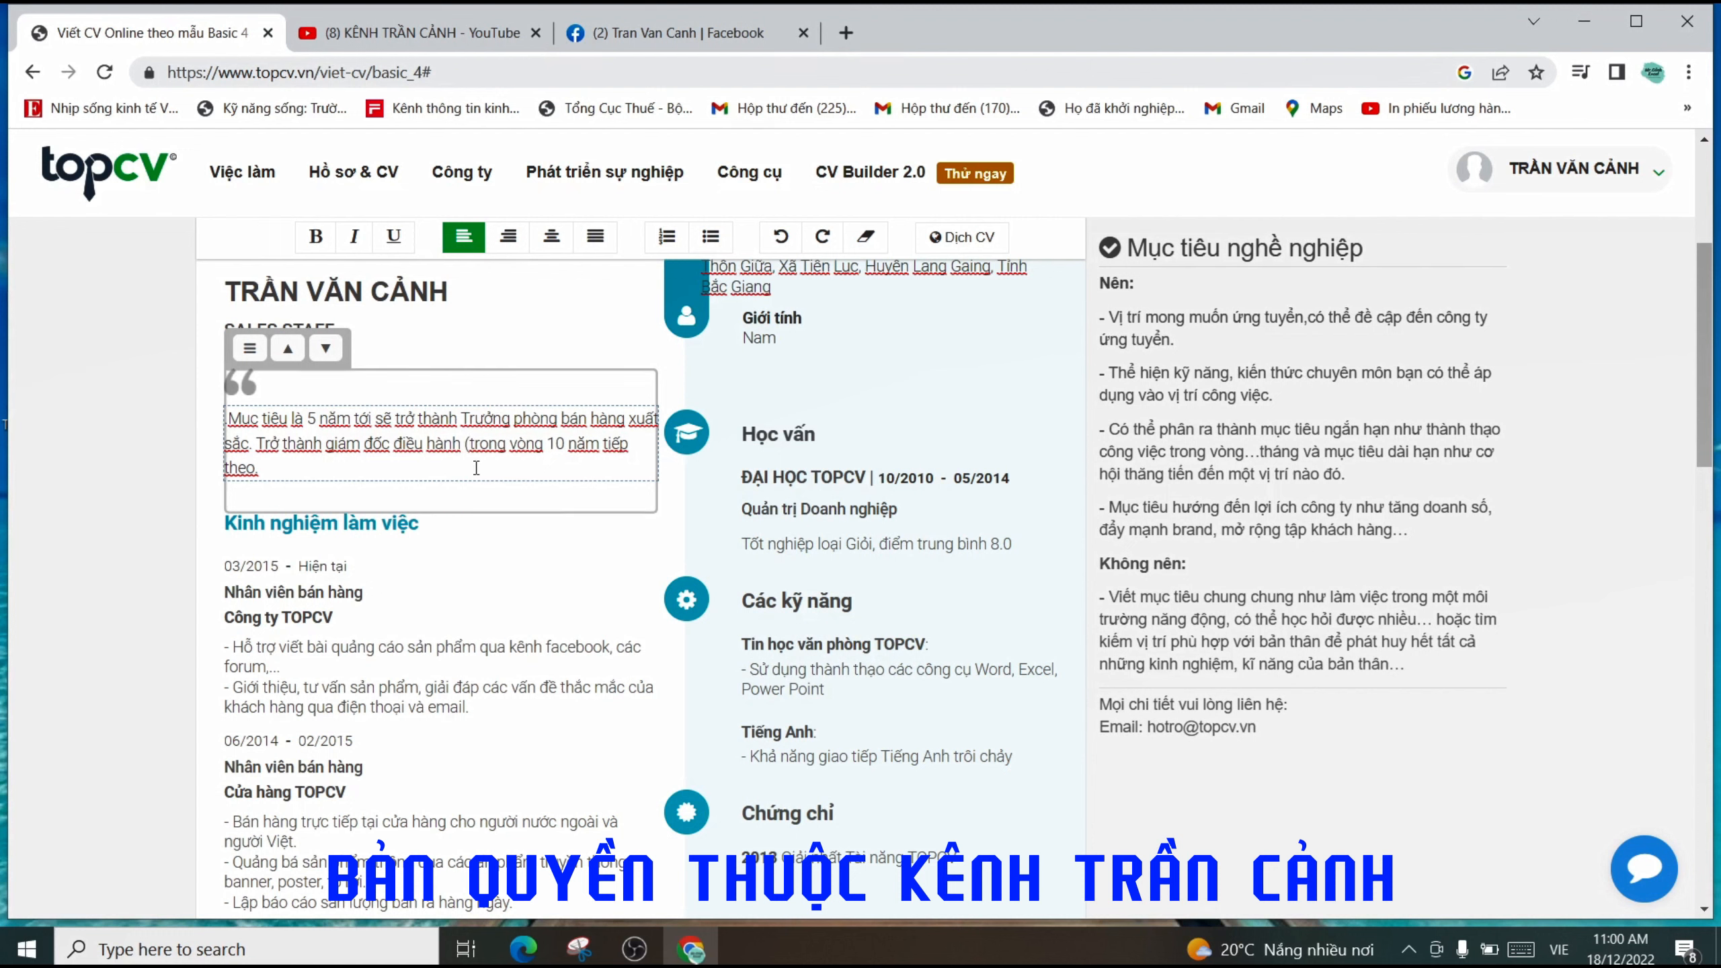
pyautogui.write('CEO')
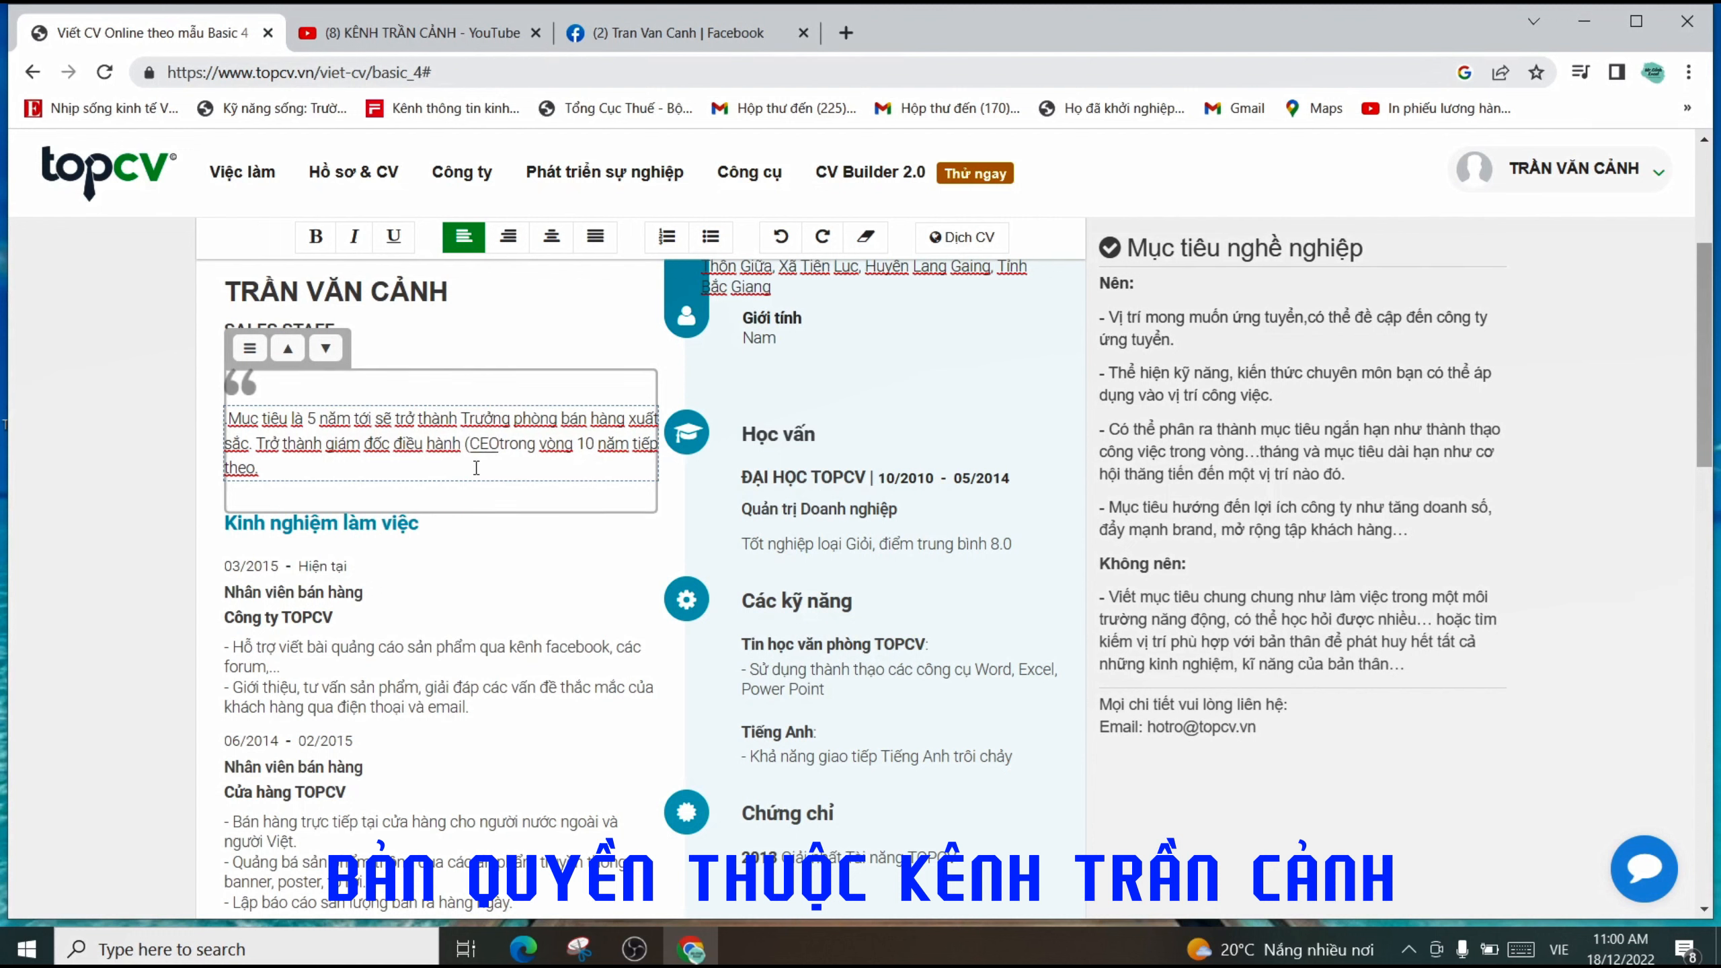
pyautogui.write(')')
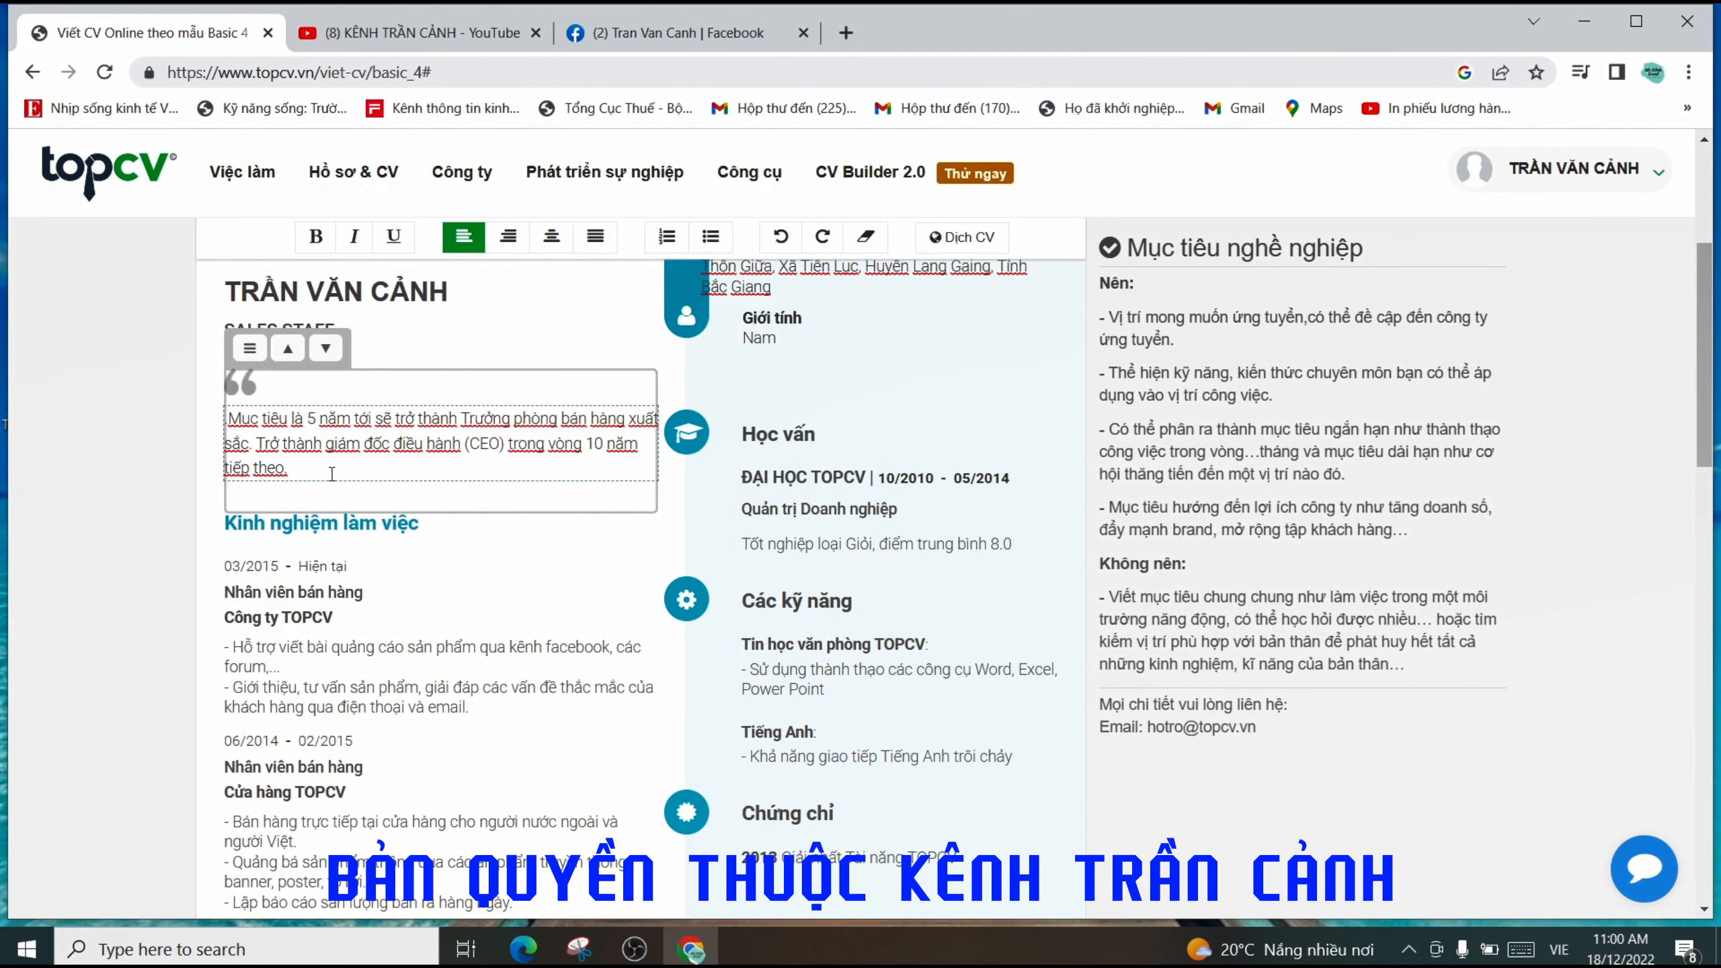
# - Change the first job's end date from Hiện tại to 08/2020
pyautogui.scroll(-2, 428, 434)
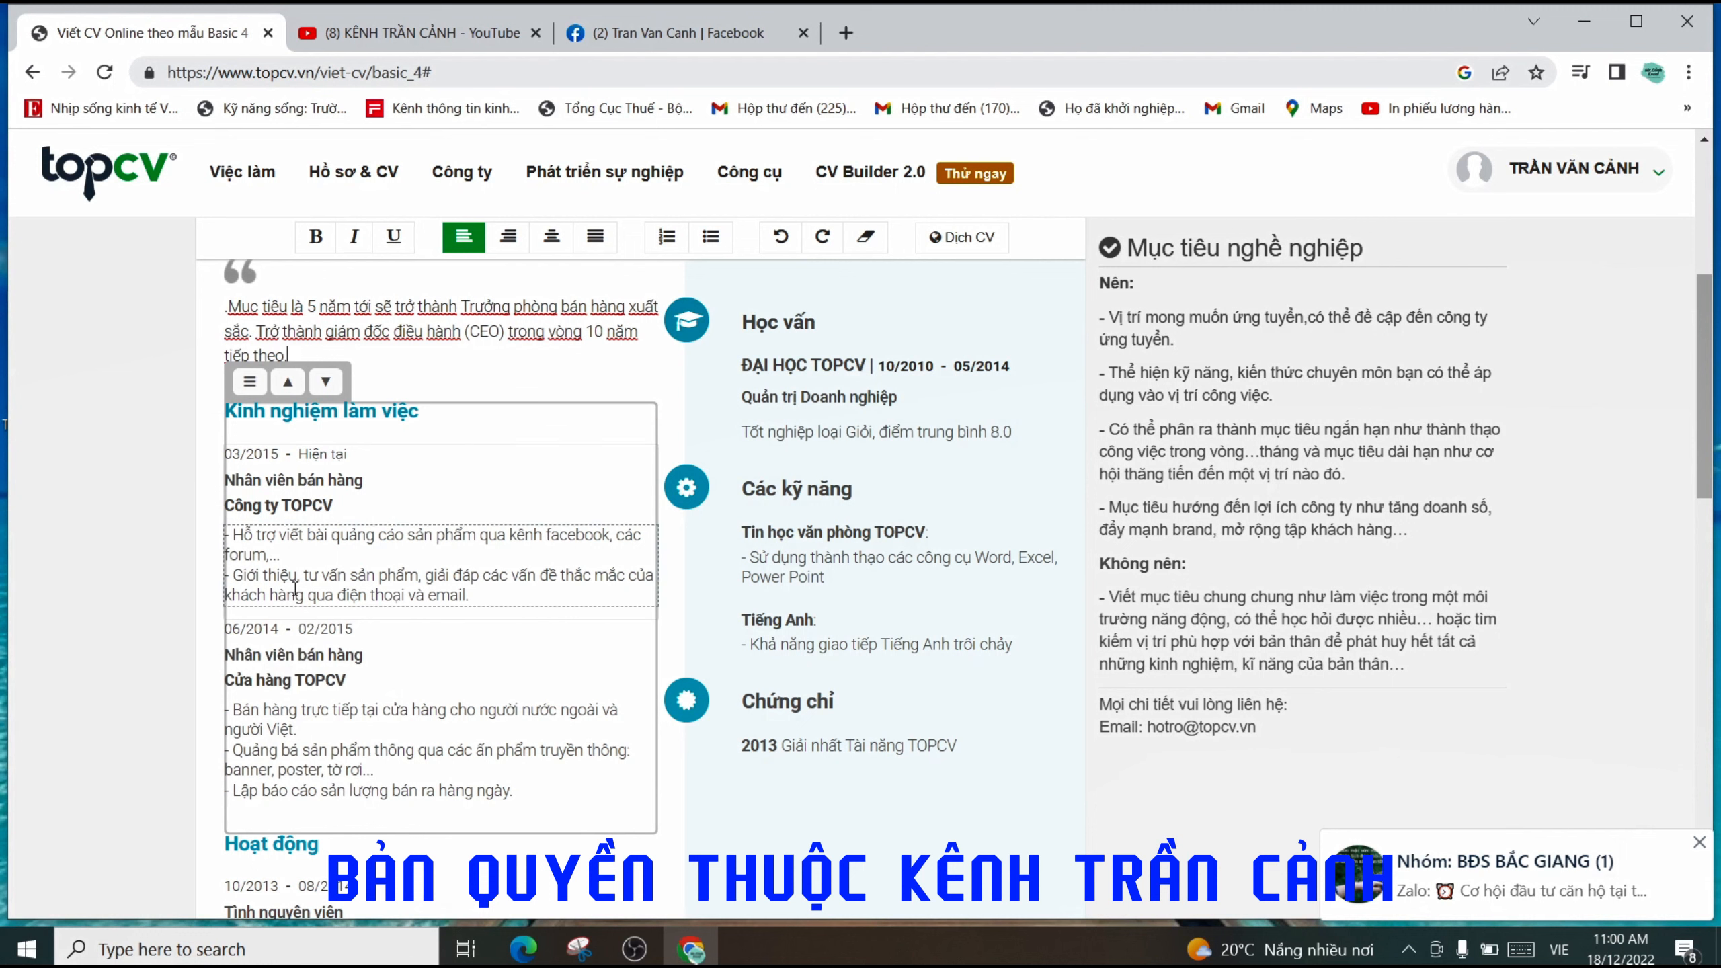
pyautogui.click(330, 482)
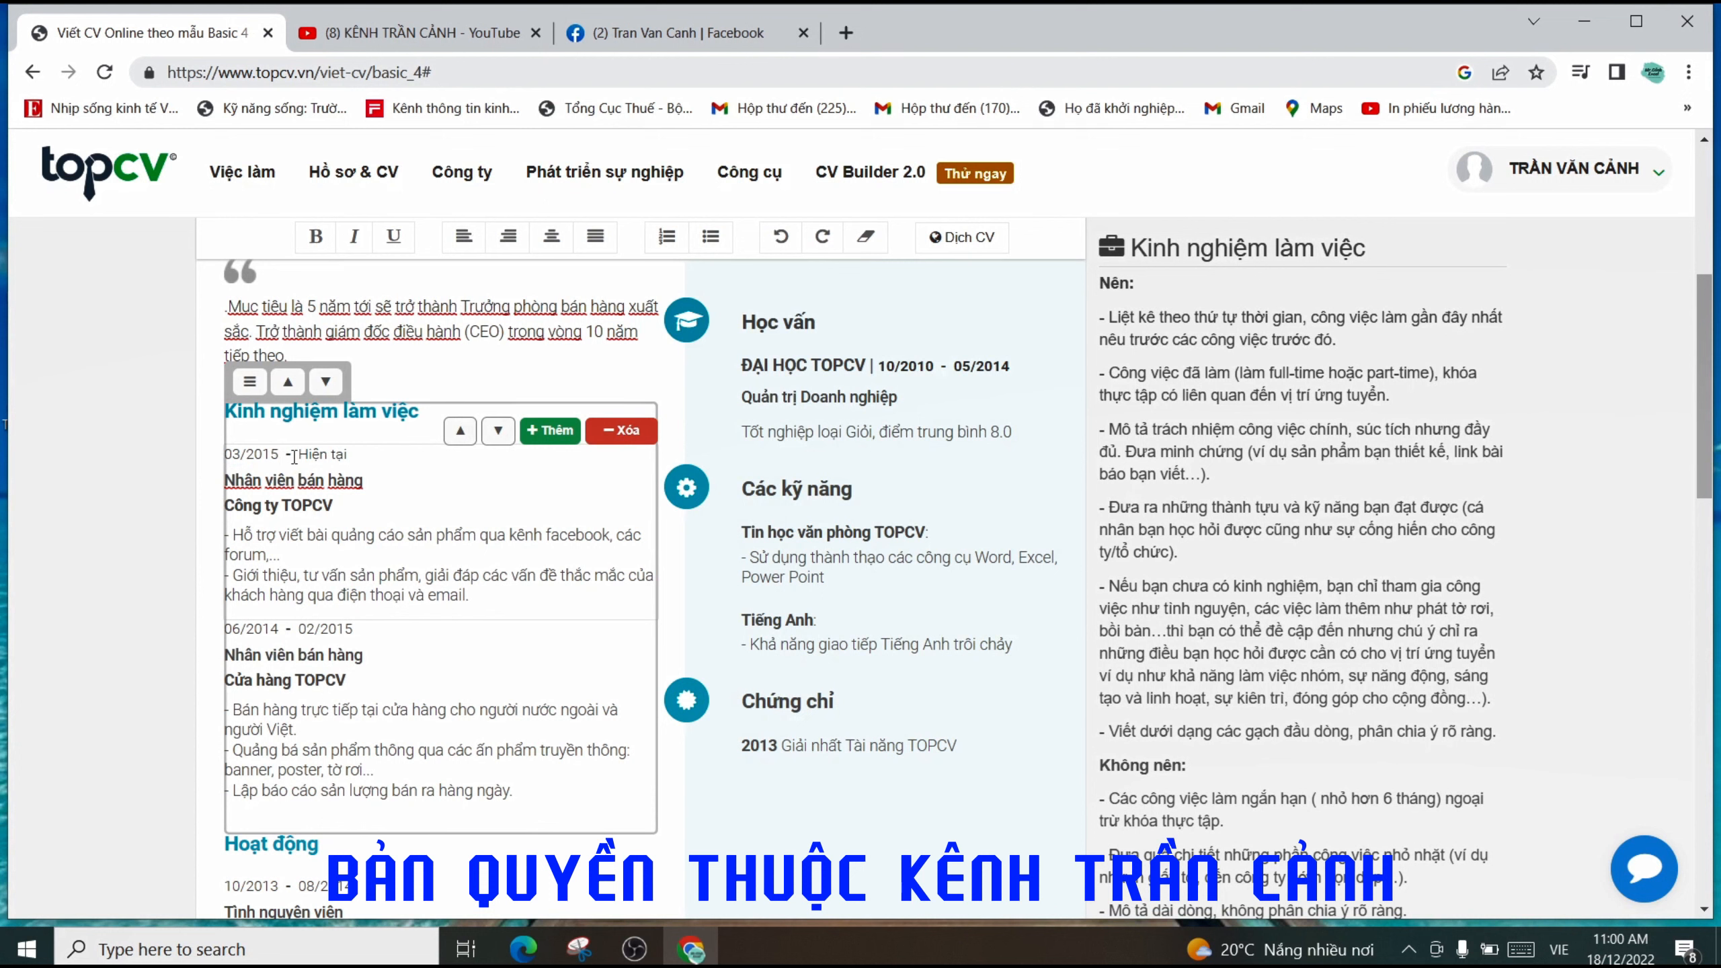
pyautogui.moveTo(349, 456); pyautogui.dragTo(303, 457)
pyautogui.write('08/2020')
# - Select the first job's company name, Công ty TOPCV, ready for editing
pyautogui.click(326, 526)
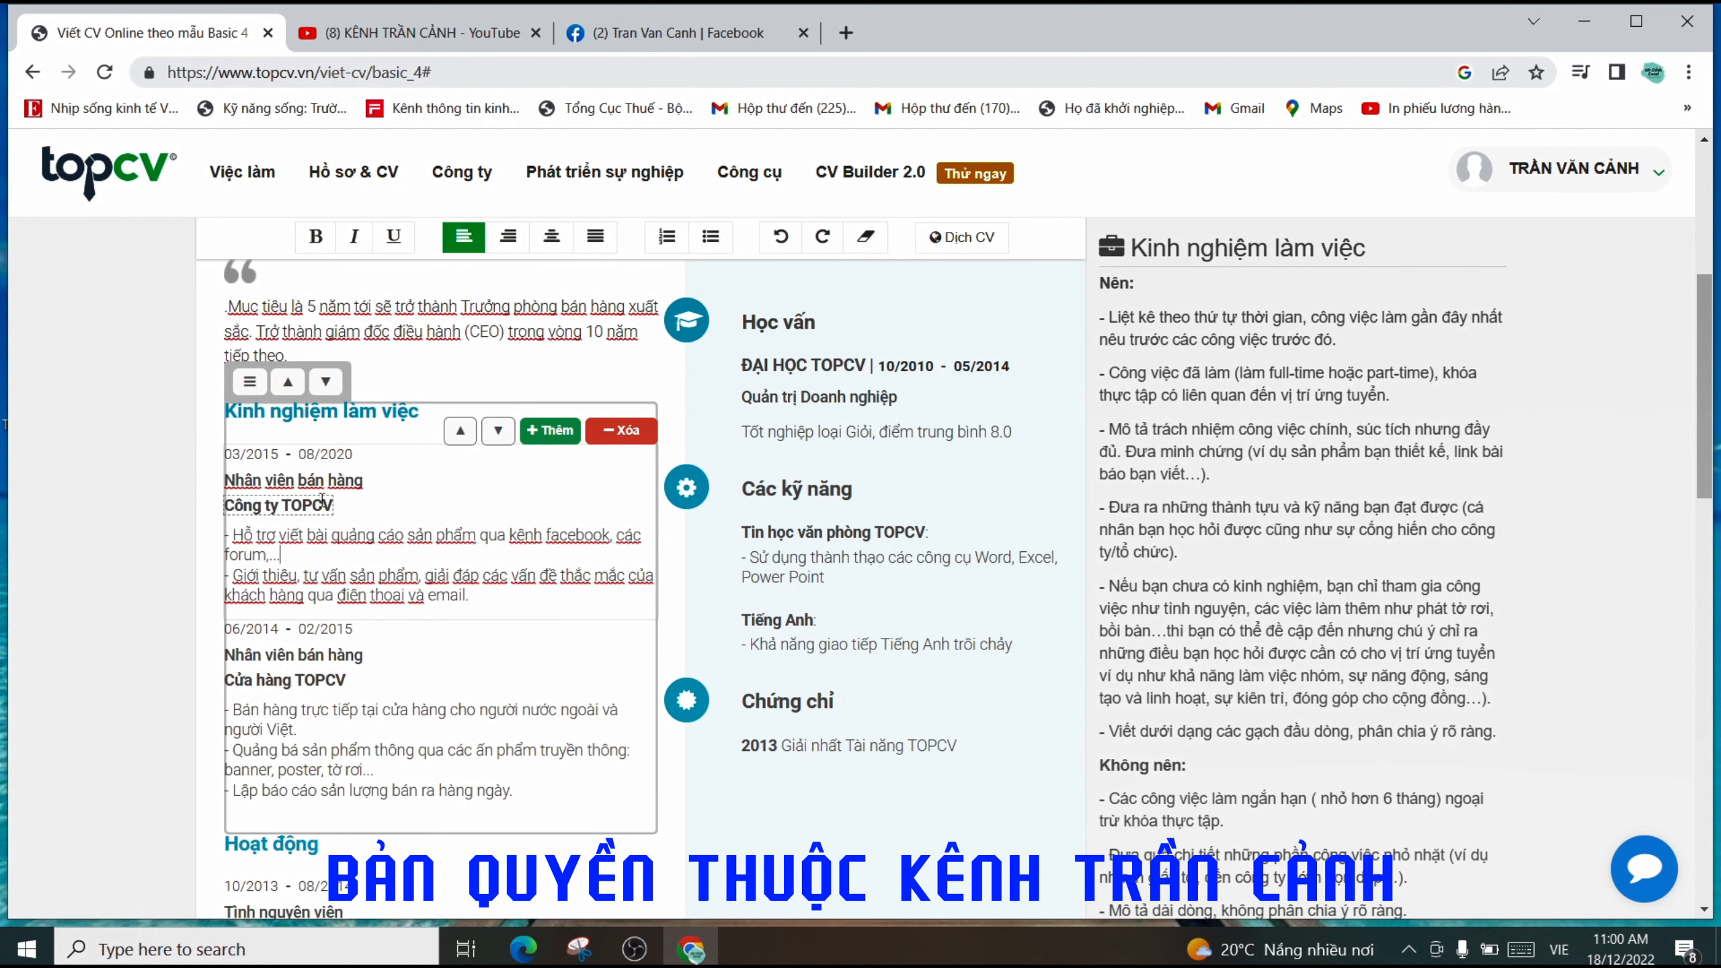
pyautogui.click(362, 480)
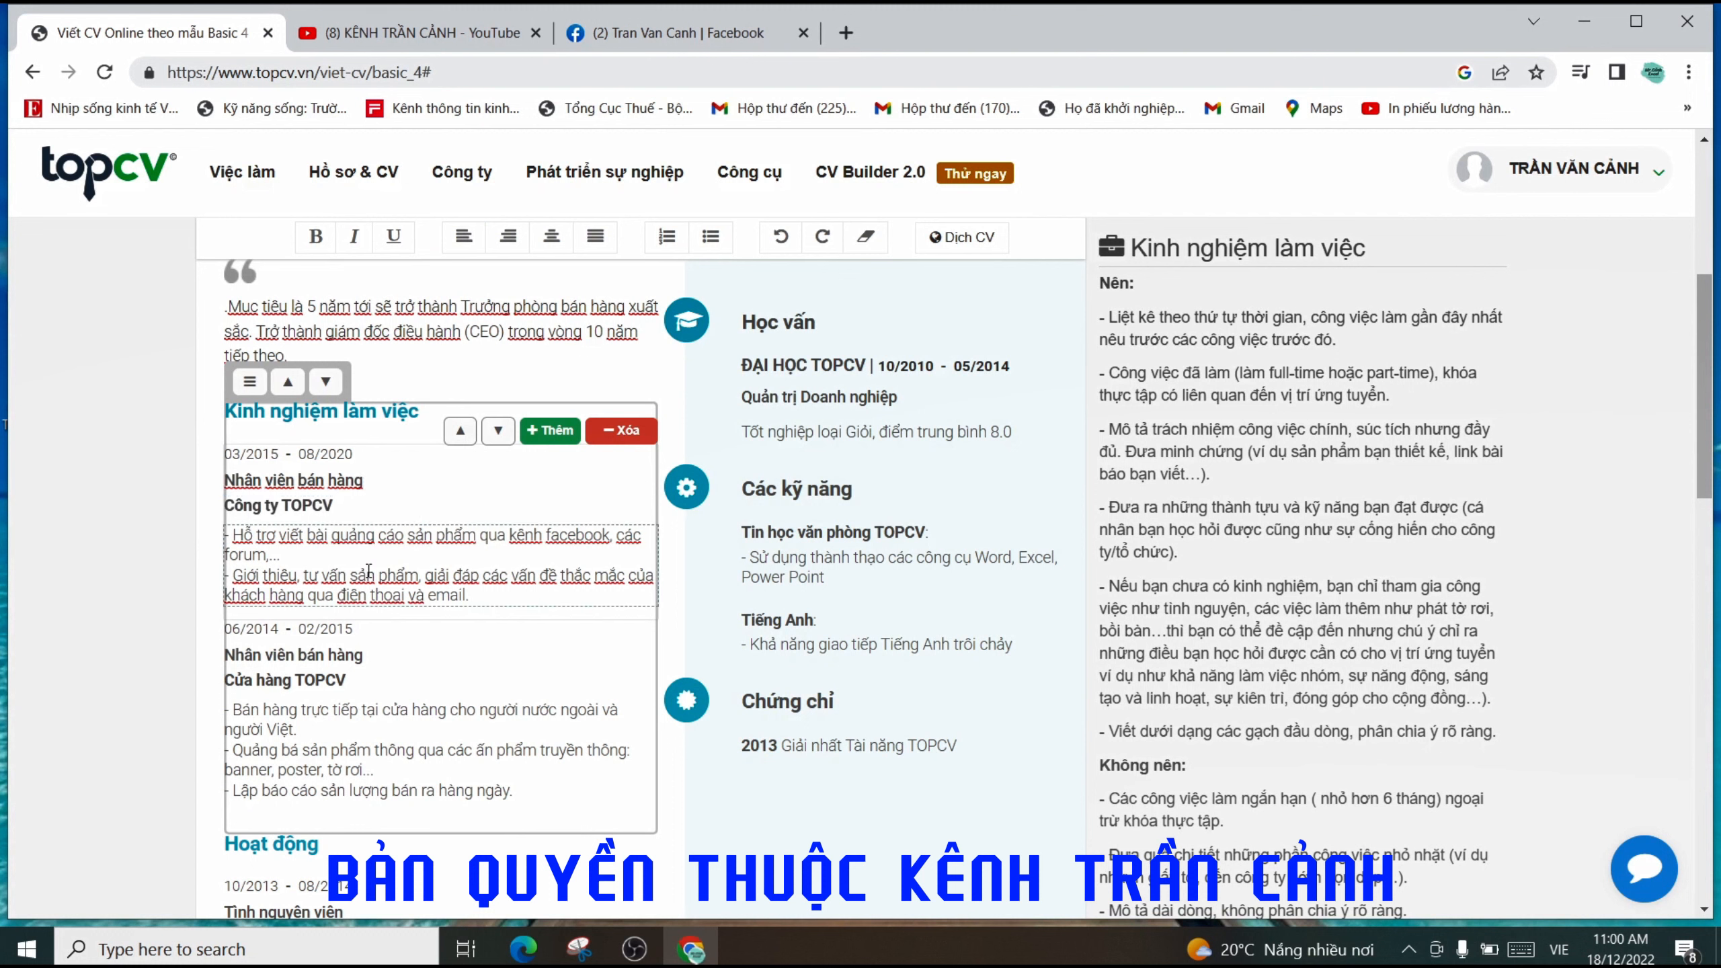
pyautogui.click(303, 556)
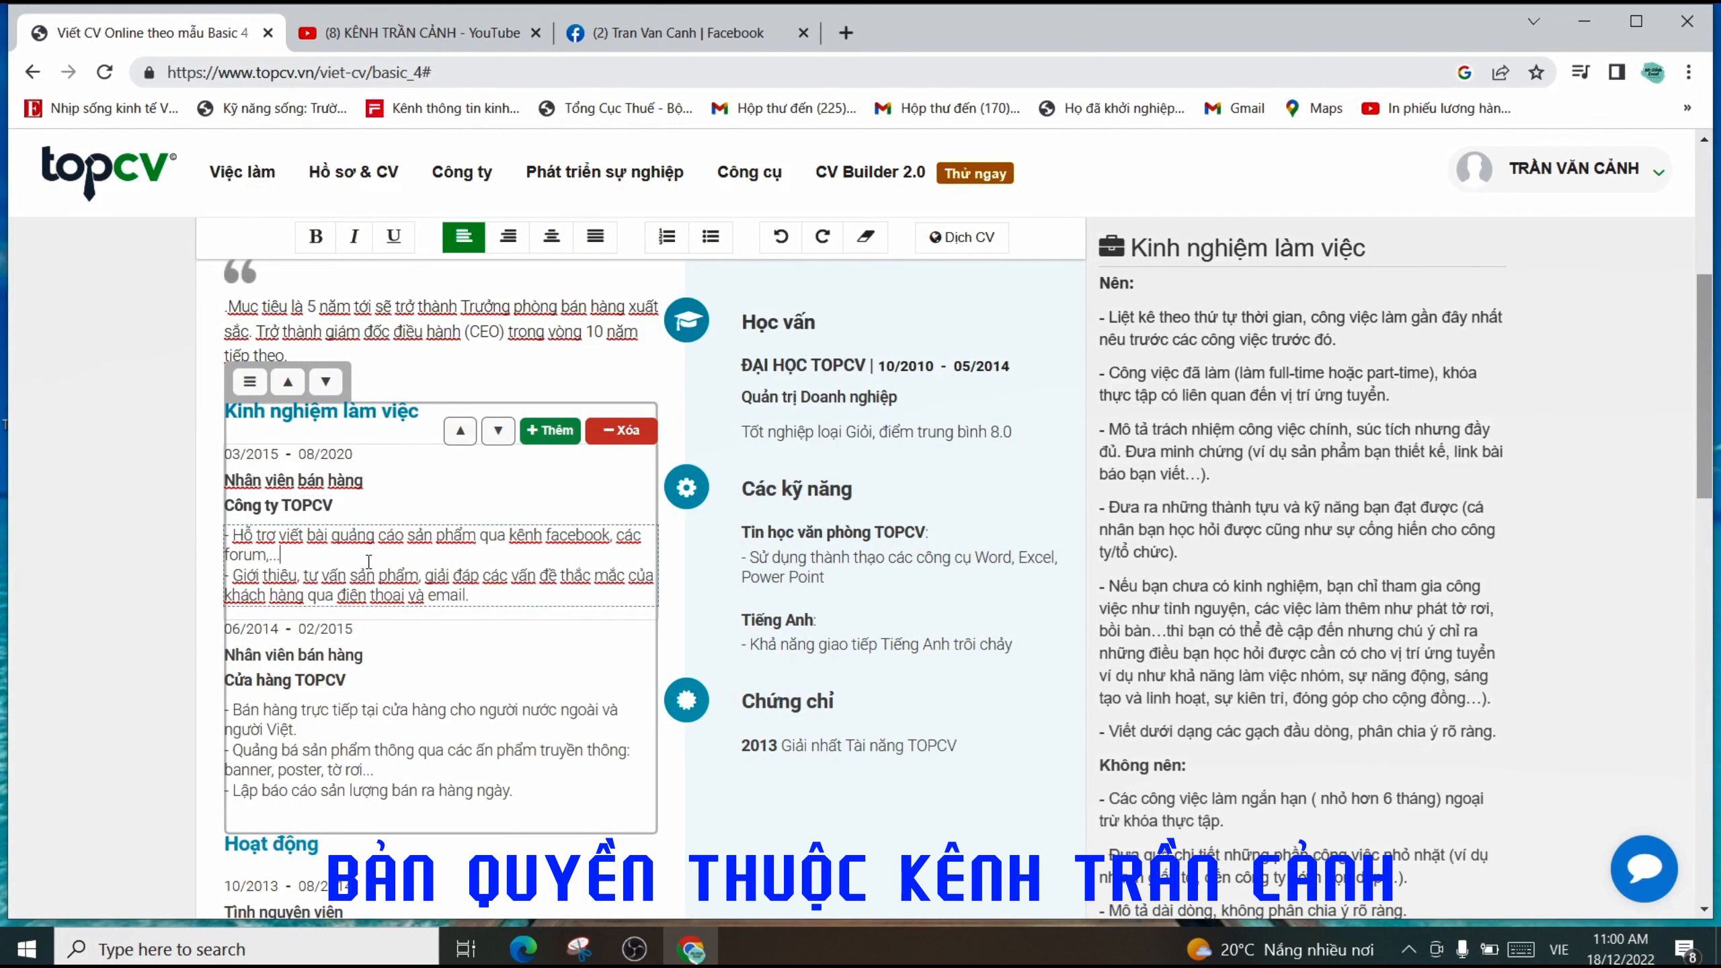
pyautogui.click(334, 507)
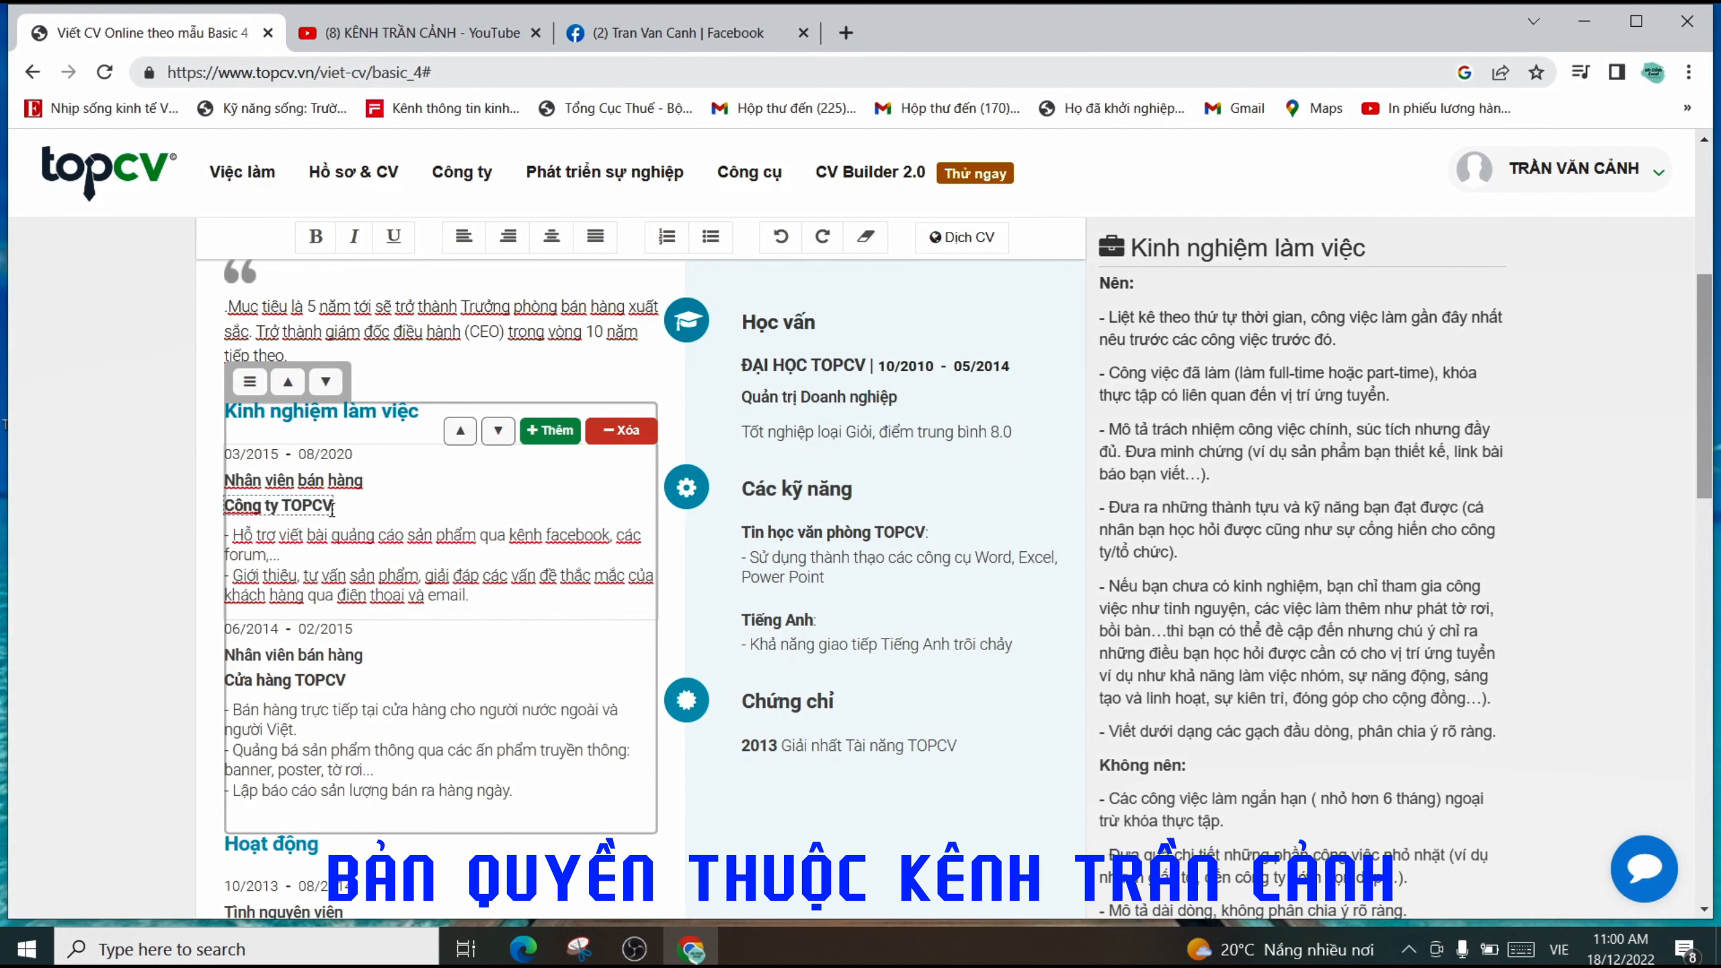
pyautogui.tripleClick(288, 508)
pyautogui.click(288, 508)
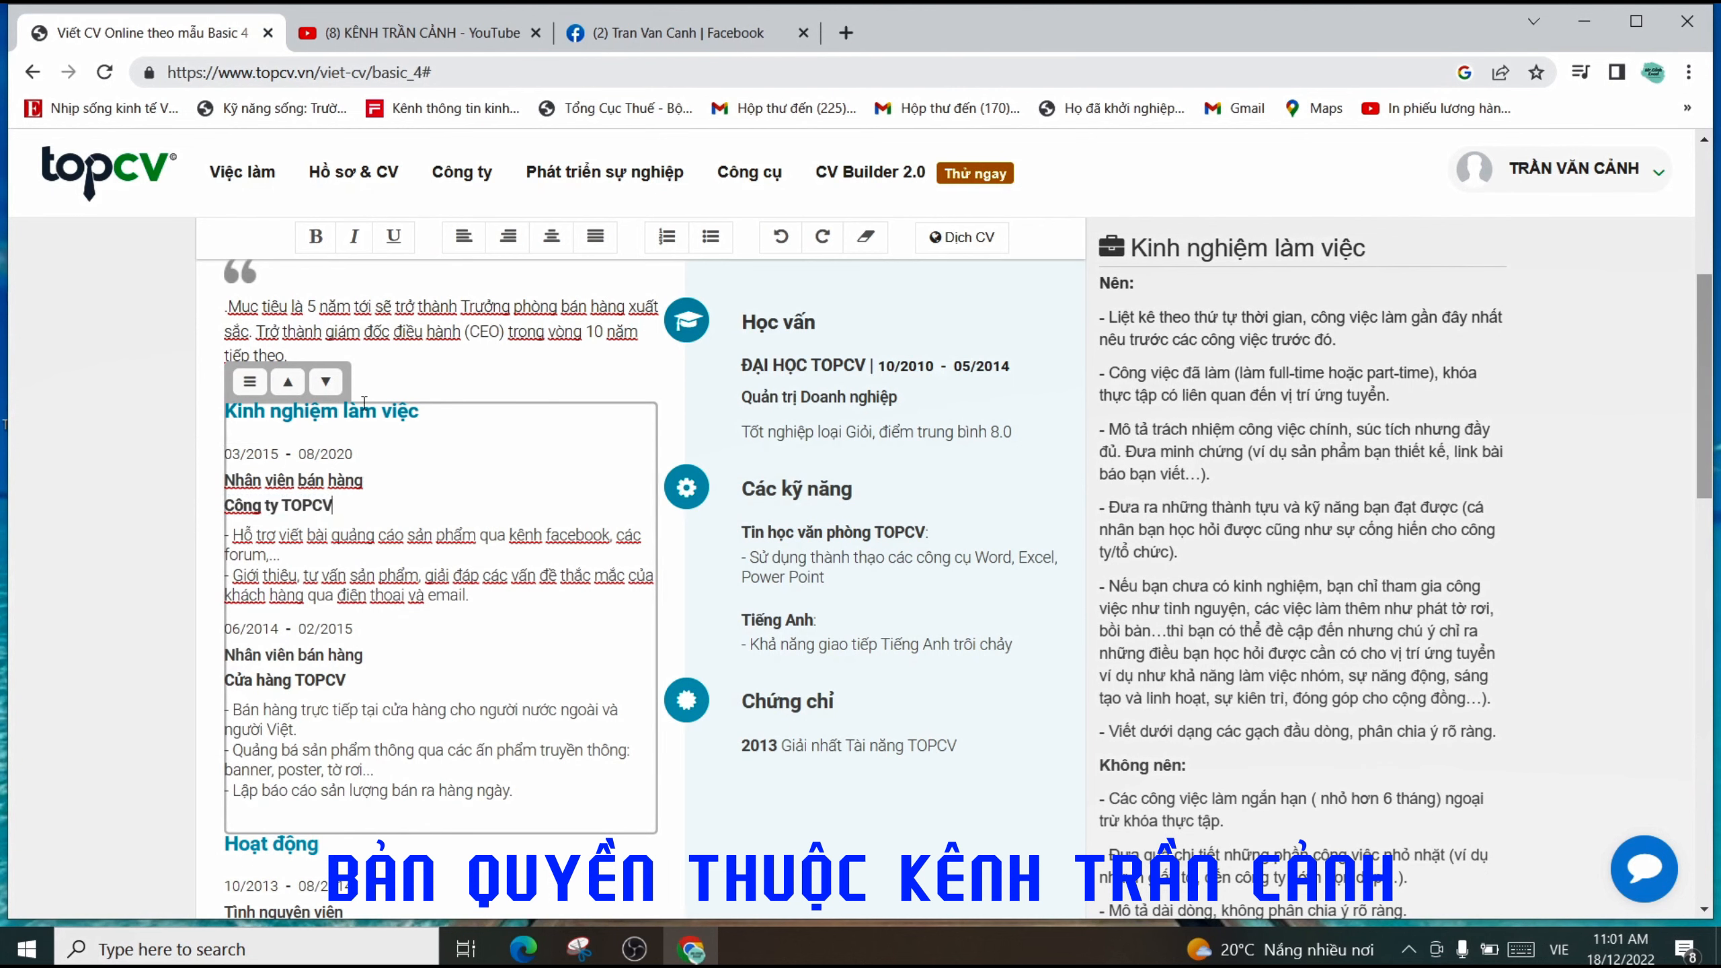
pyautogui.scroll(3, 379, 475)
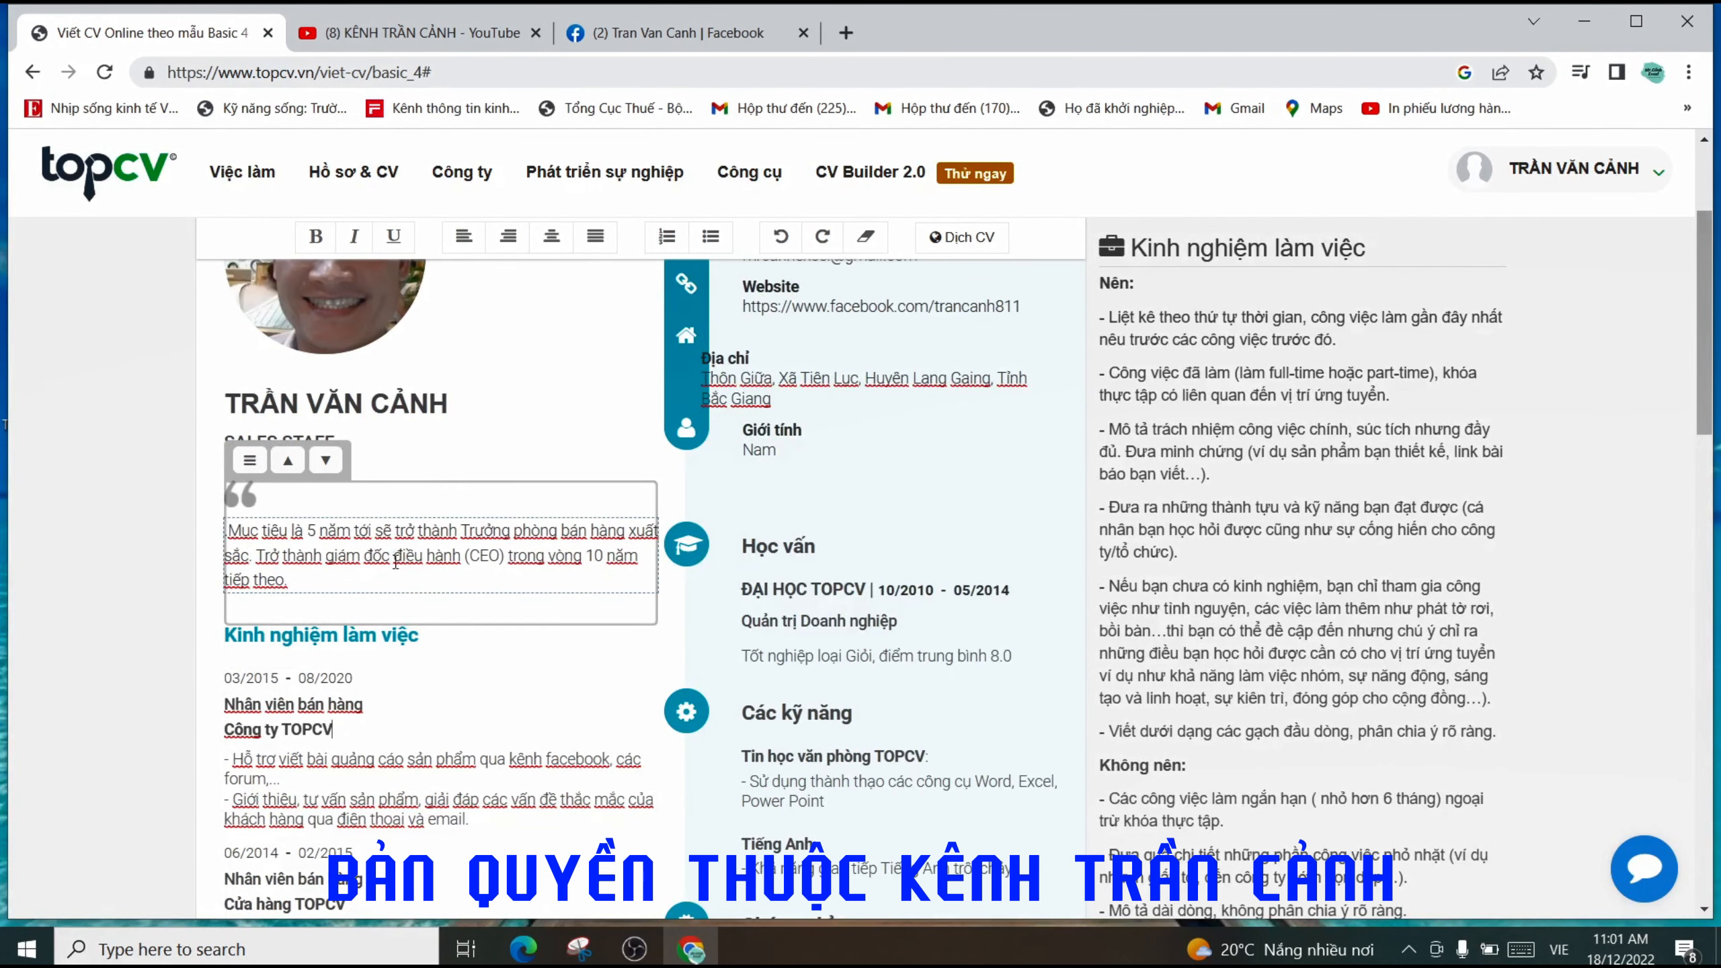
pyautogui.scroll(-2, 434, 569)
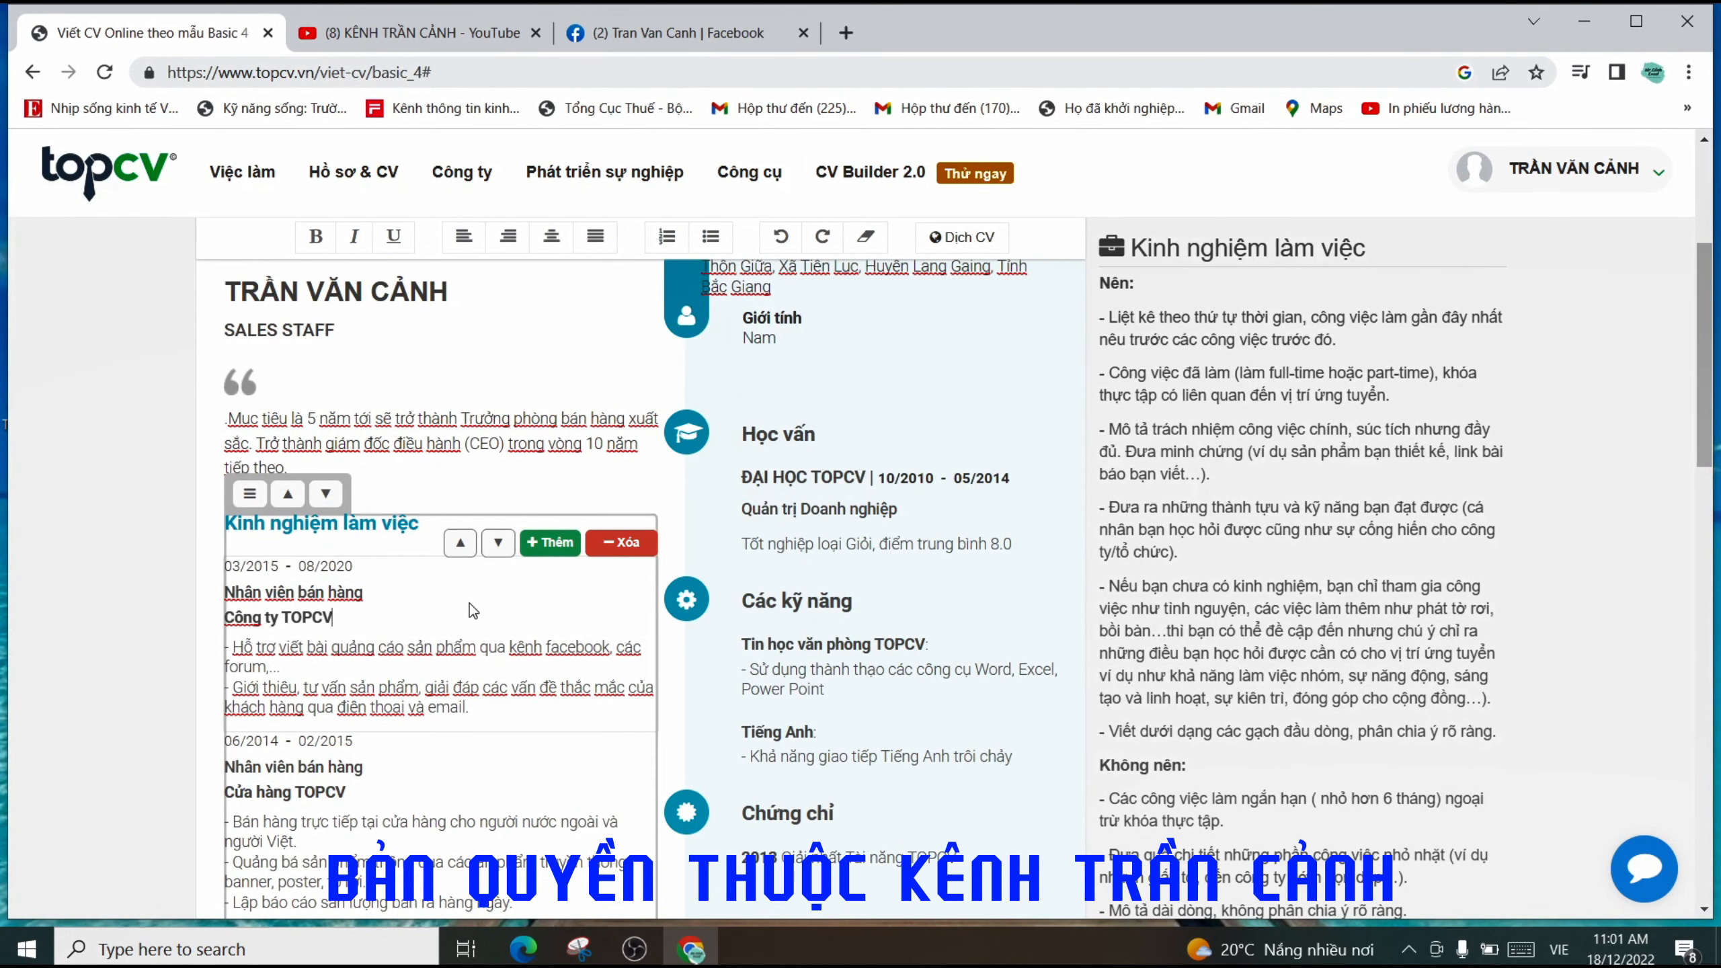
pyautogui.scroll(-2, 466, 608)
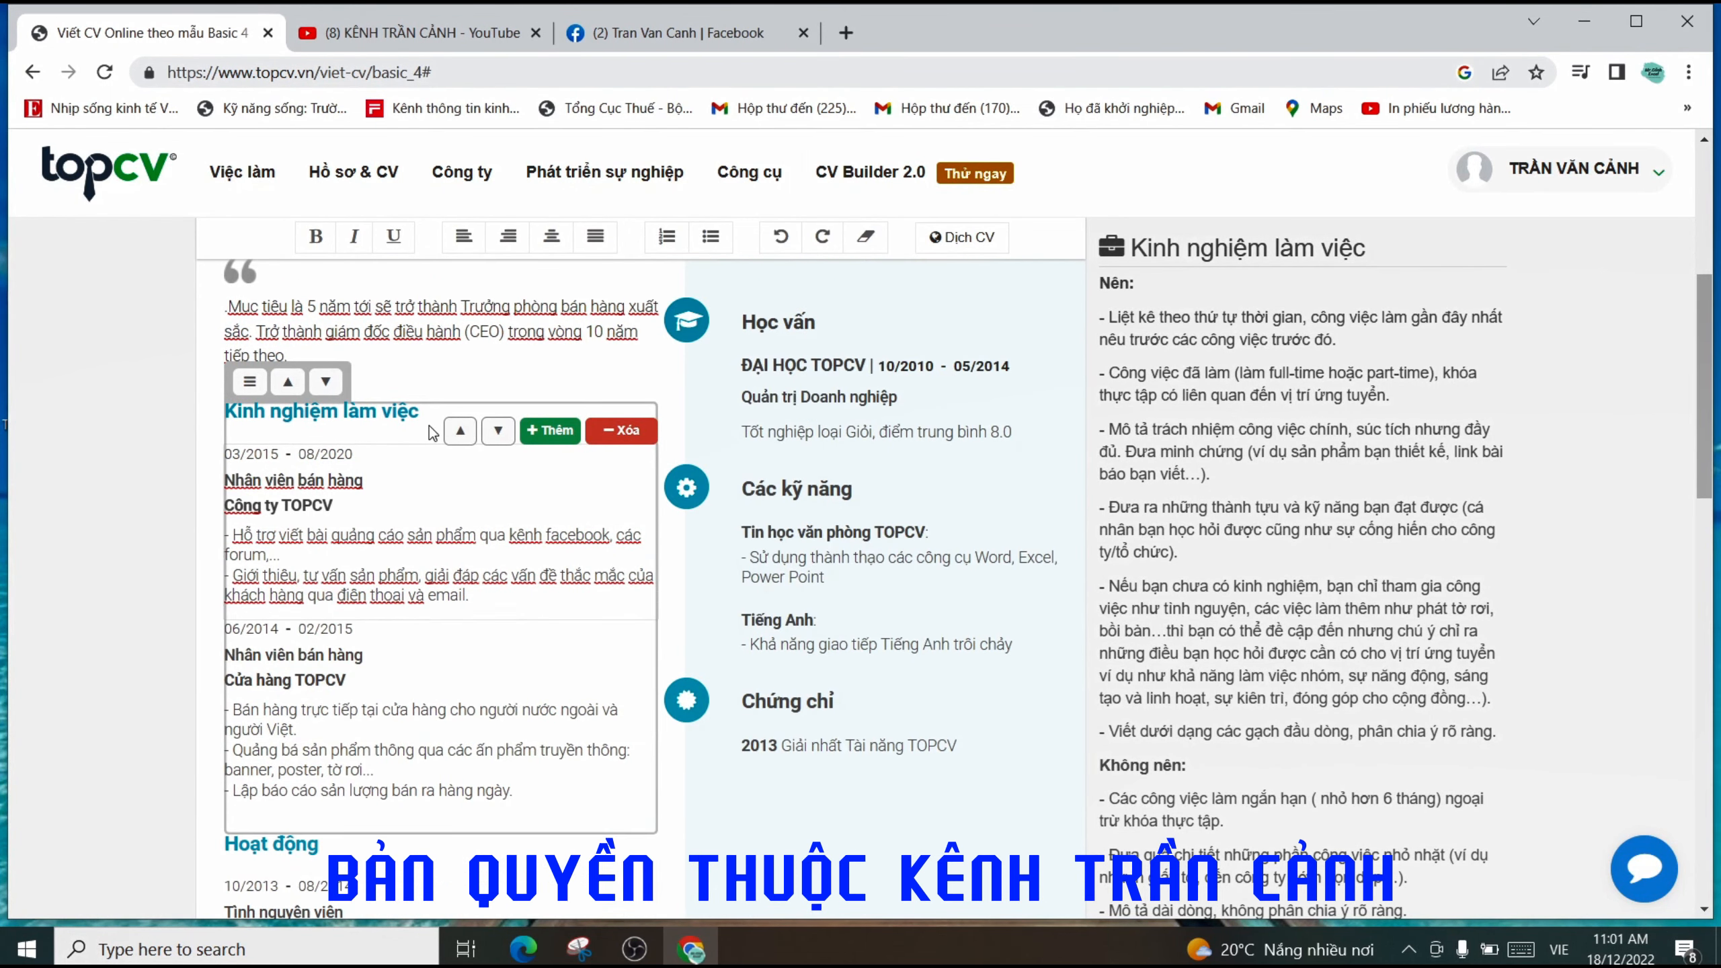
pyautogui.scroll(2, 444, 445)
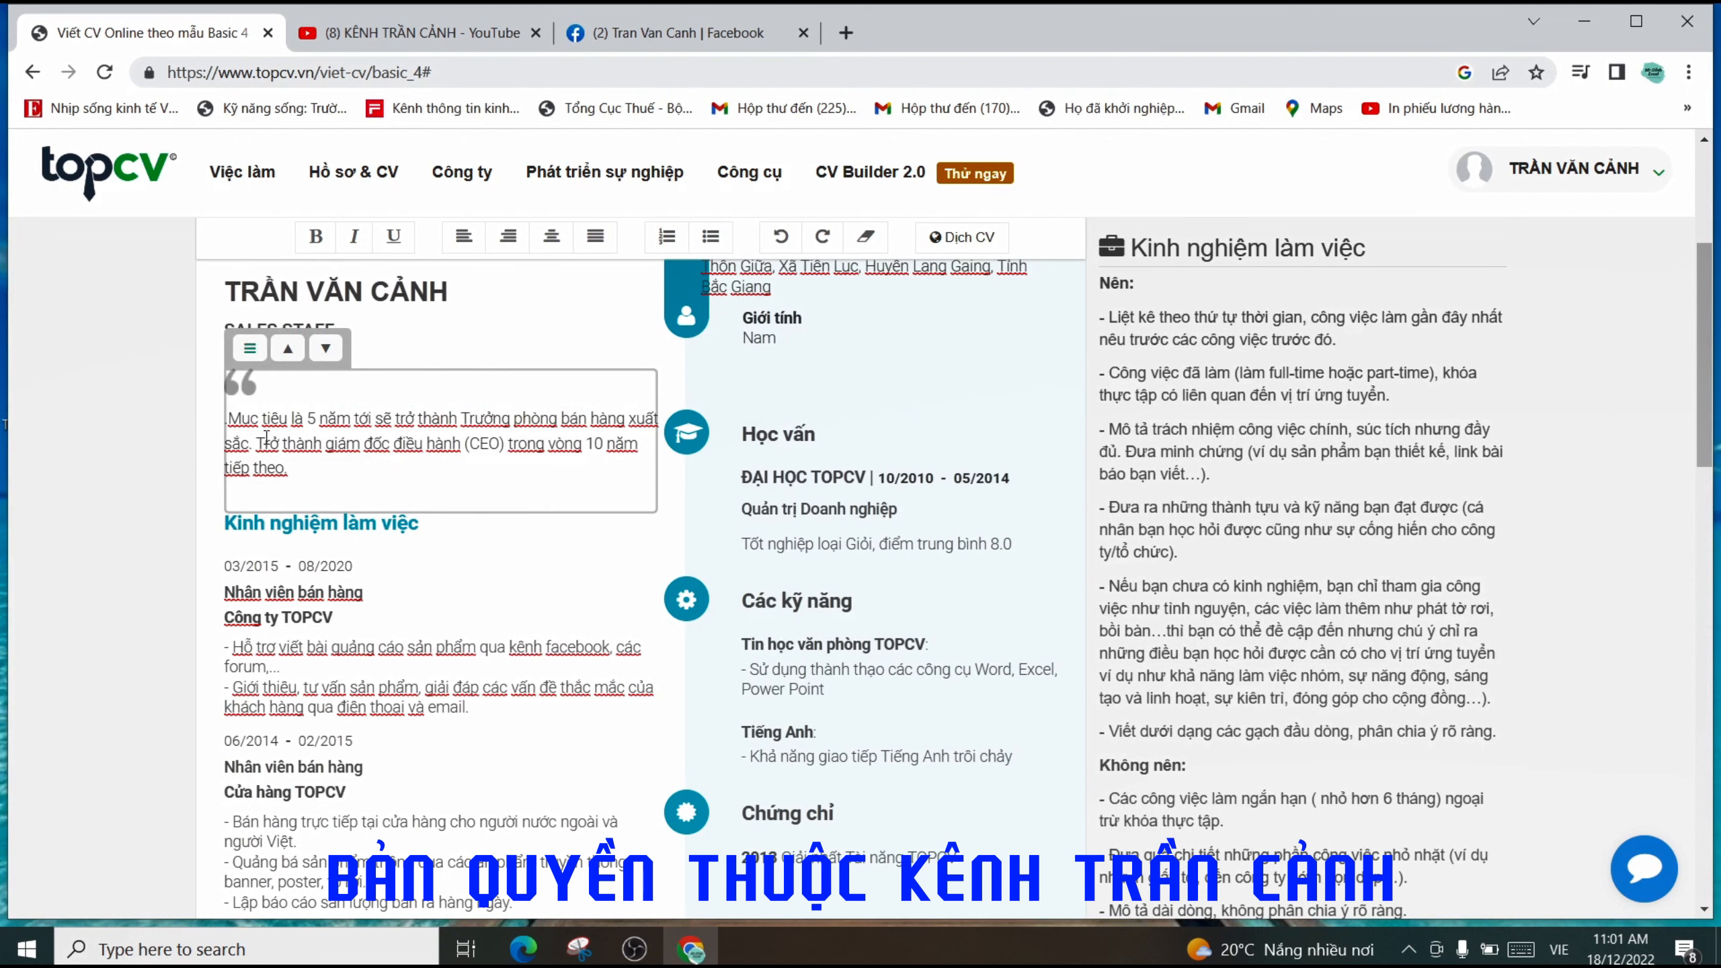
pyautogui.scroll(4, 362, 612)
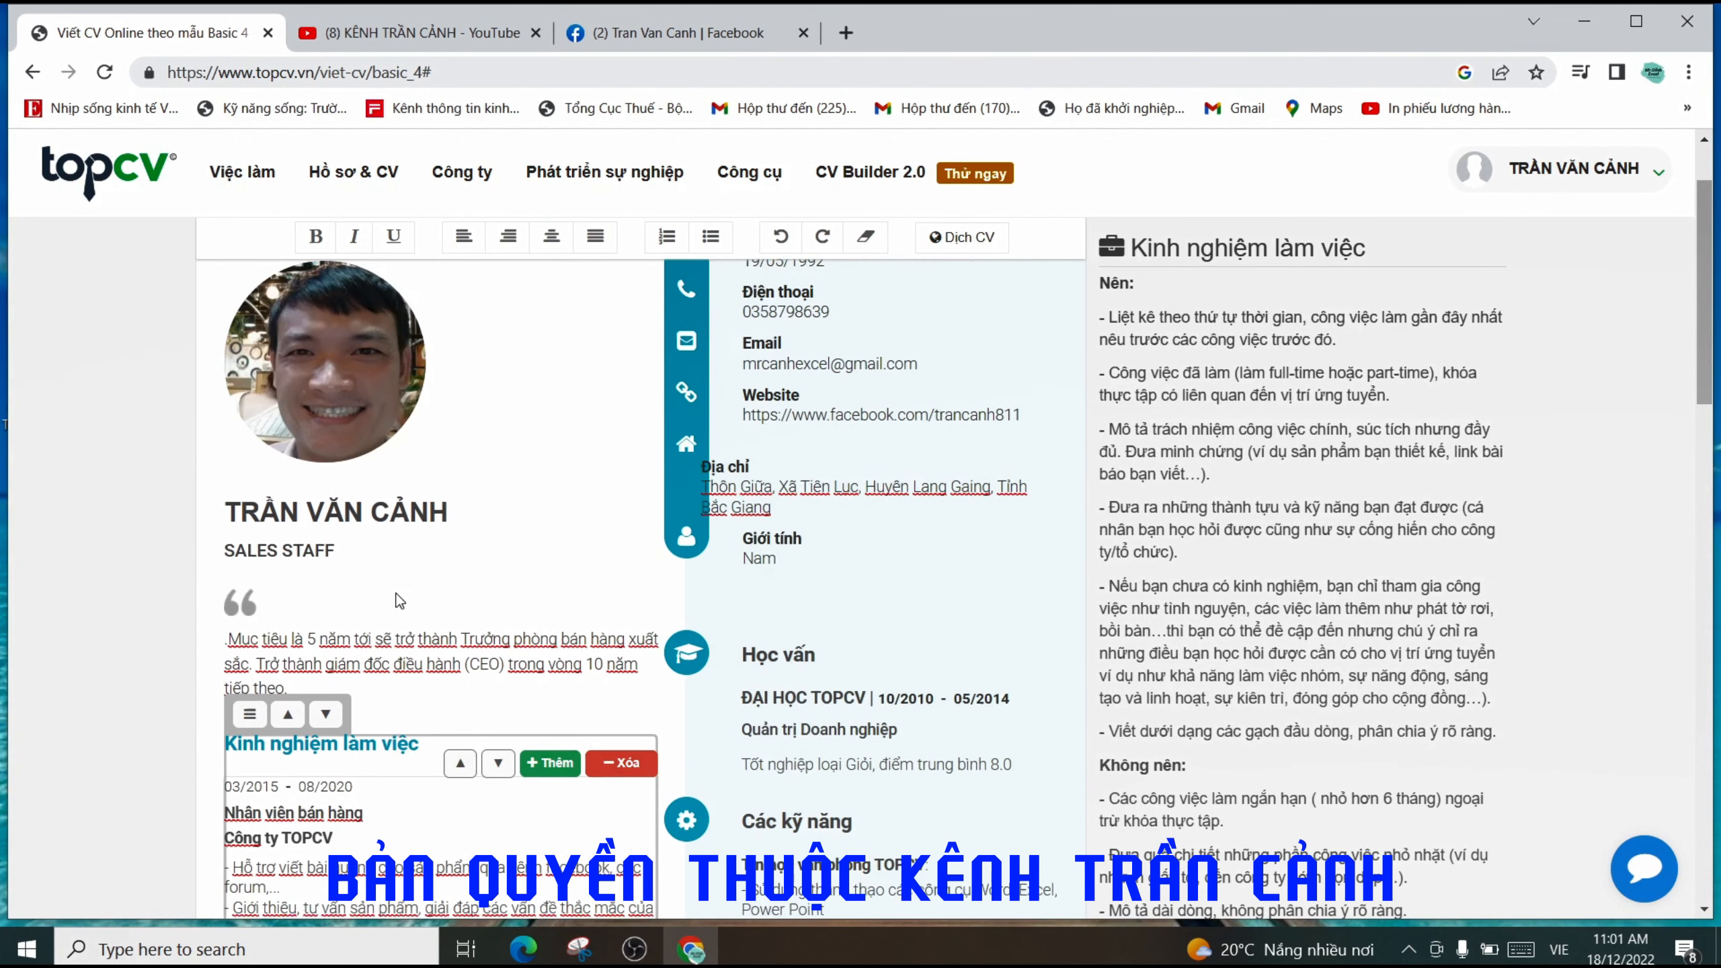
pyautogui.scroll(-2, 436, 622)
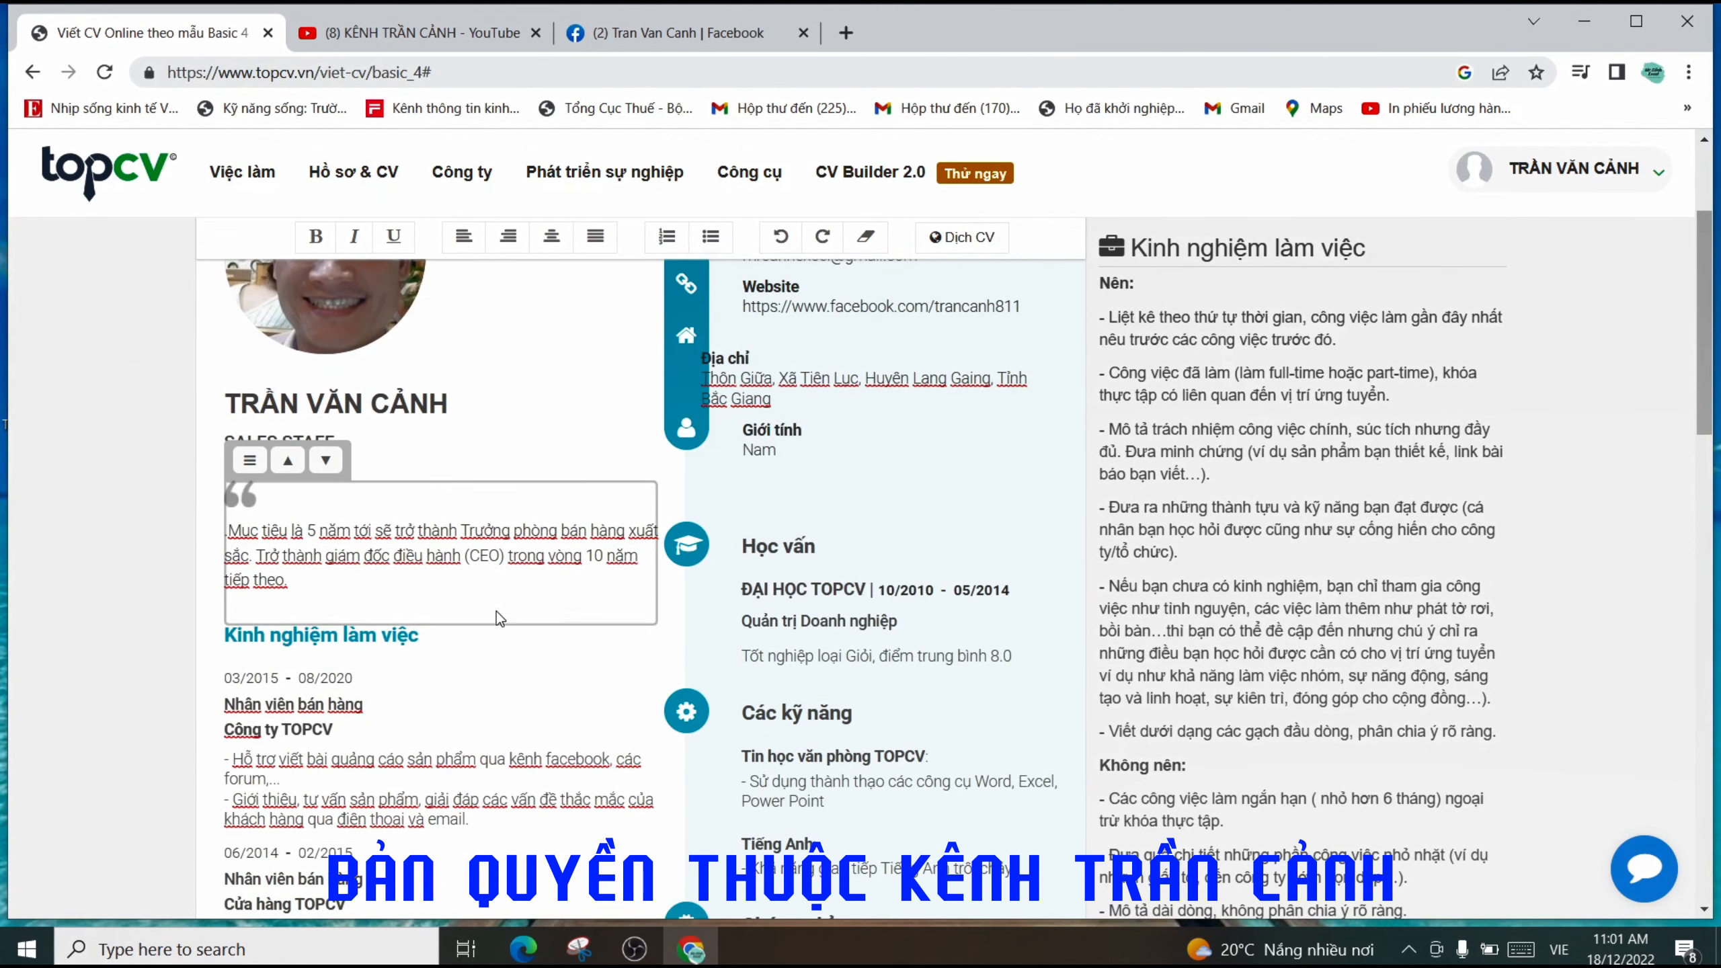
pyautogui.scroll(-4, 407, 433)
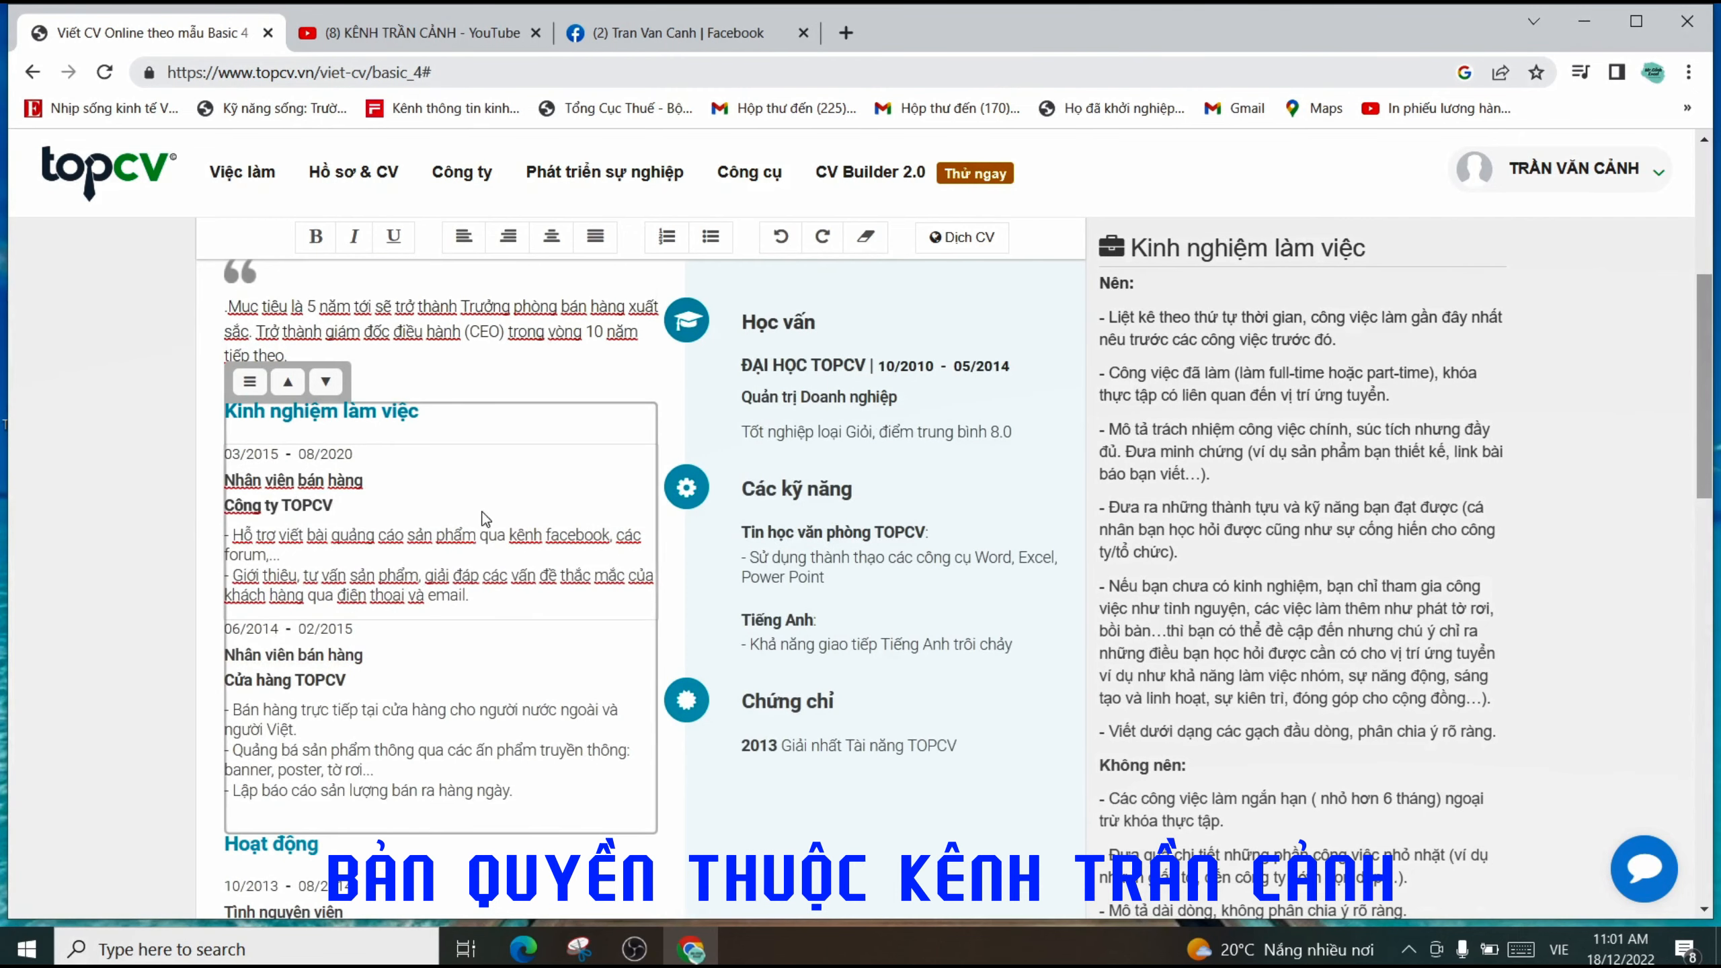
pyautogui.moveTo(407, 415); pyautogui.dragTo(217, 414)
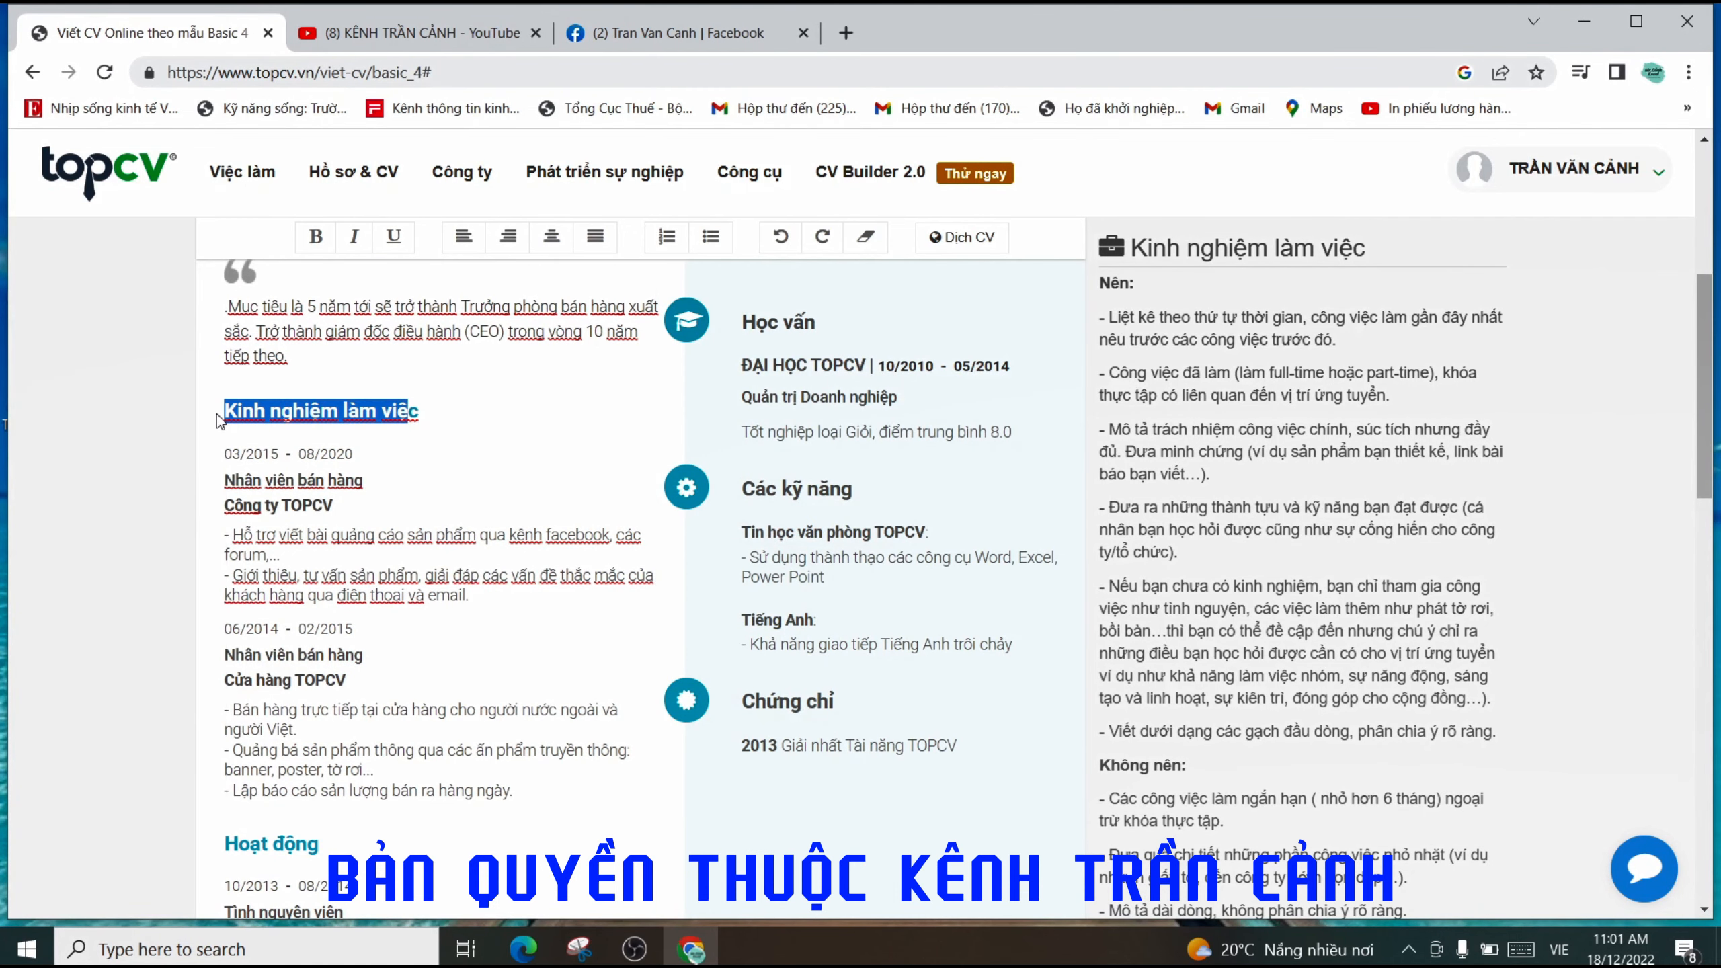
pyautogui.click(412, 414)
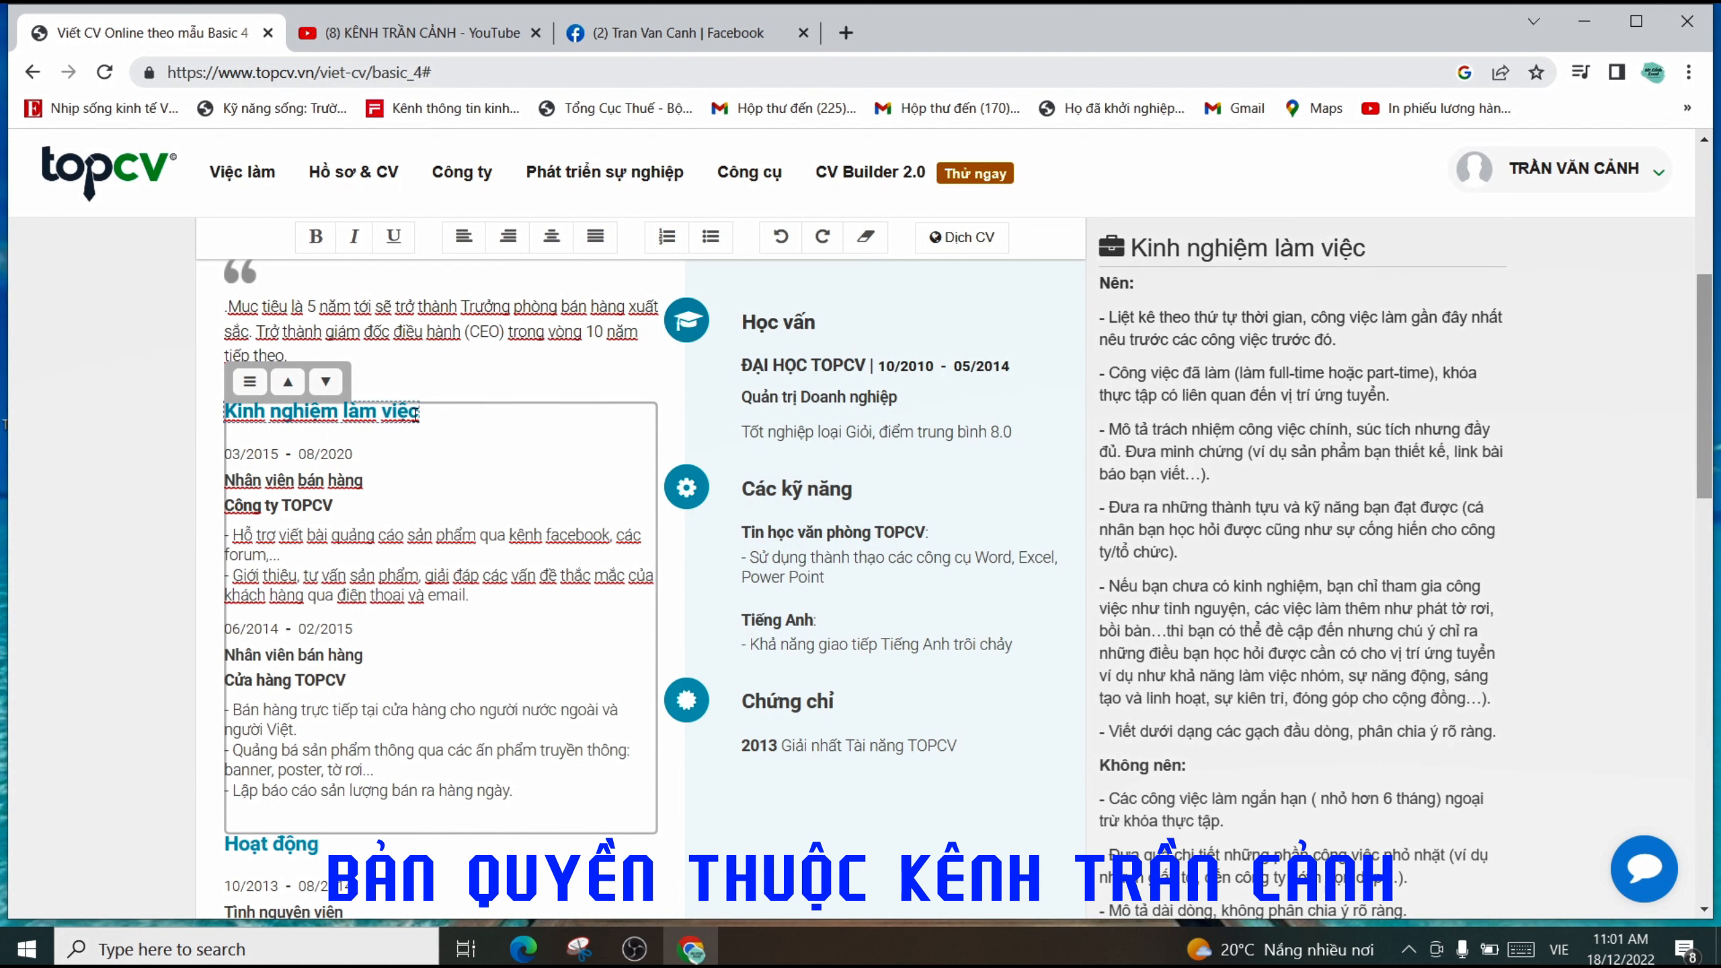
pyautogui.click(364, 486)
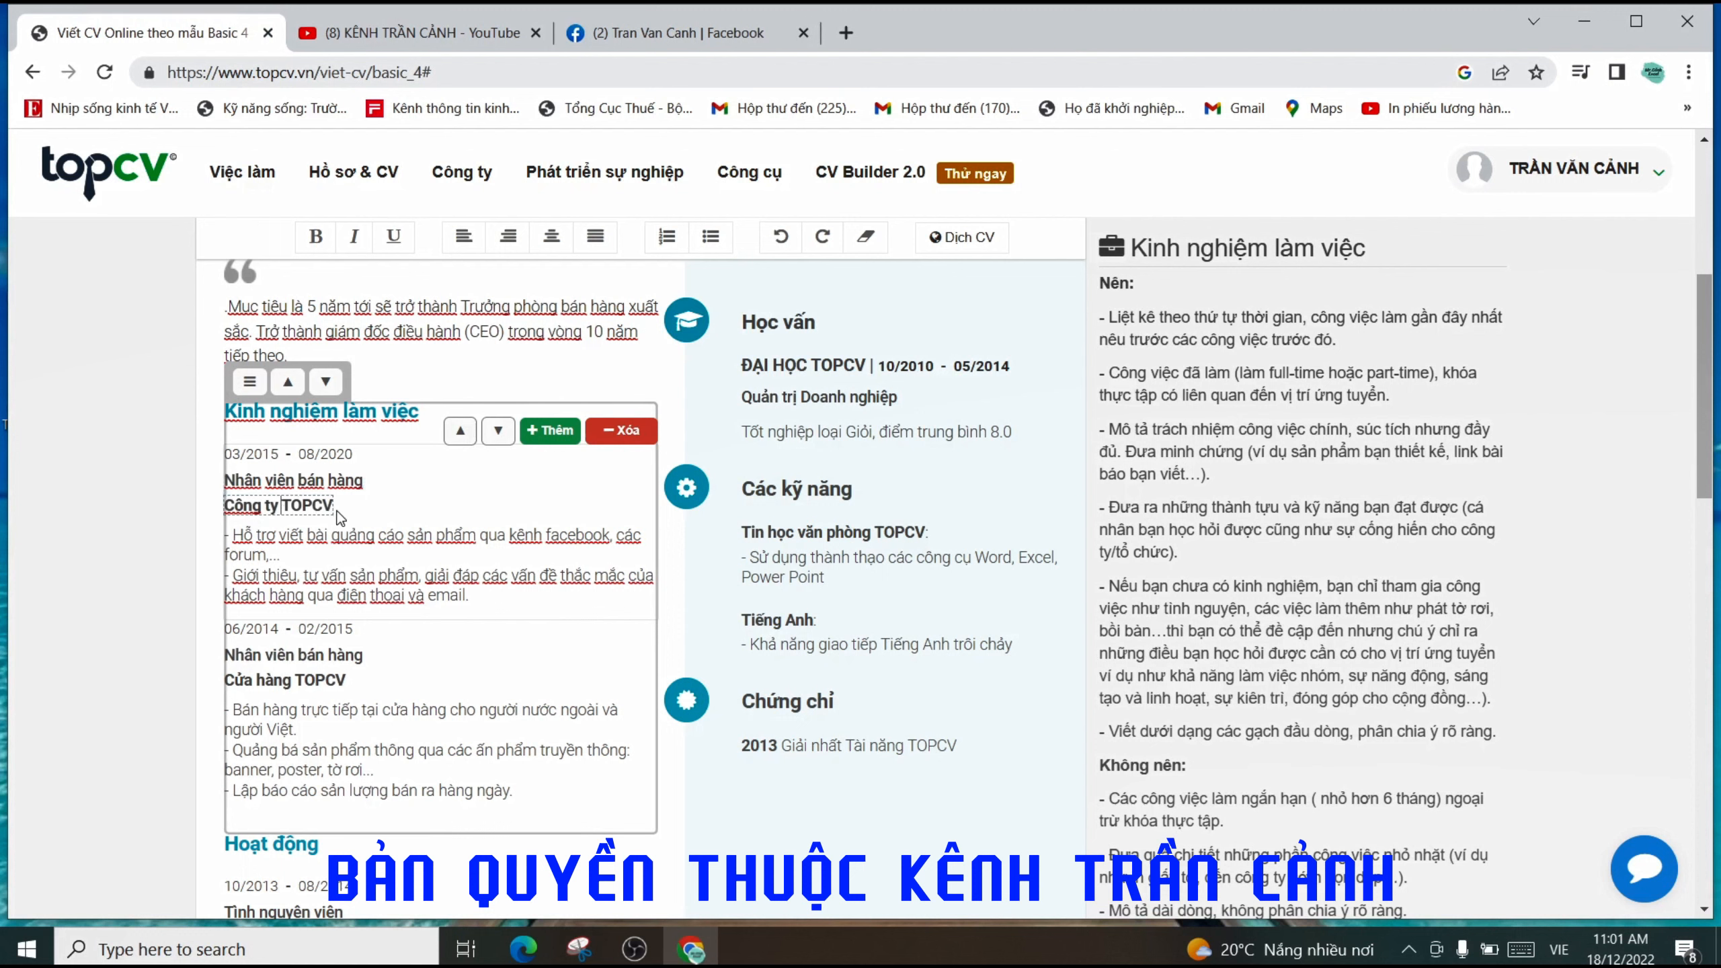
# - Try alternative company names, switching between Công ty TOPCV and Công ty TNHH
pyautogui.moveTo(333, 505); pyautogui.dragTo(292, 507)
pyautogui.press('BackSpace')
pyautogui.press('BackSpace')
pyautogui.write('TNHH')
pyautogui.hotkey('ctrl', 'z')
pyautogui.press('BackSpace')
pyautogui.press('BackSpace')
pyautogui.press('BackSpace')
pyautogui.press('BackSpace')
pyautogui.press('BackSpace')
pyautogui.press('BackSpace')
pyautogui.press('BackSpace')
pyautogui.press('BackSpace')
pyautogui.write('NHH')
pyautogui.press('BackSpace')
pyautogui.press('BackSpace')
pyautogui.press('BackSpace')
pyautogui.write('OPCV')
pyautogui.press('BackSpace')
pyautogui.press('BackSpace')
pyautogui.press('BackSpace')
pyautogui.press('BackSpace')
pyautogui.write('NHH')
pyautogui.press('BackSpace')
pyautogui.press('BackSpace')
pyautogui.press('BackSpace')
pyautogui.write('OPCV')
pyautogui.press('BackSpace')
pyautogui.press('BackSpace')
pyautogui.press('BackSpace')
pyautogui.press('BackSpace')
pyautogui.press('BackSpace')
pyautogui.press('BackSpace')
pyautogui.press('BackSpace')
pyautogui.press('BackSpace')
pyautogui.press('BackSpace')
pyautogui.press('BackSpace')
pyautogui.press('BackSpace')
pyautogui.press('BackSpace')
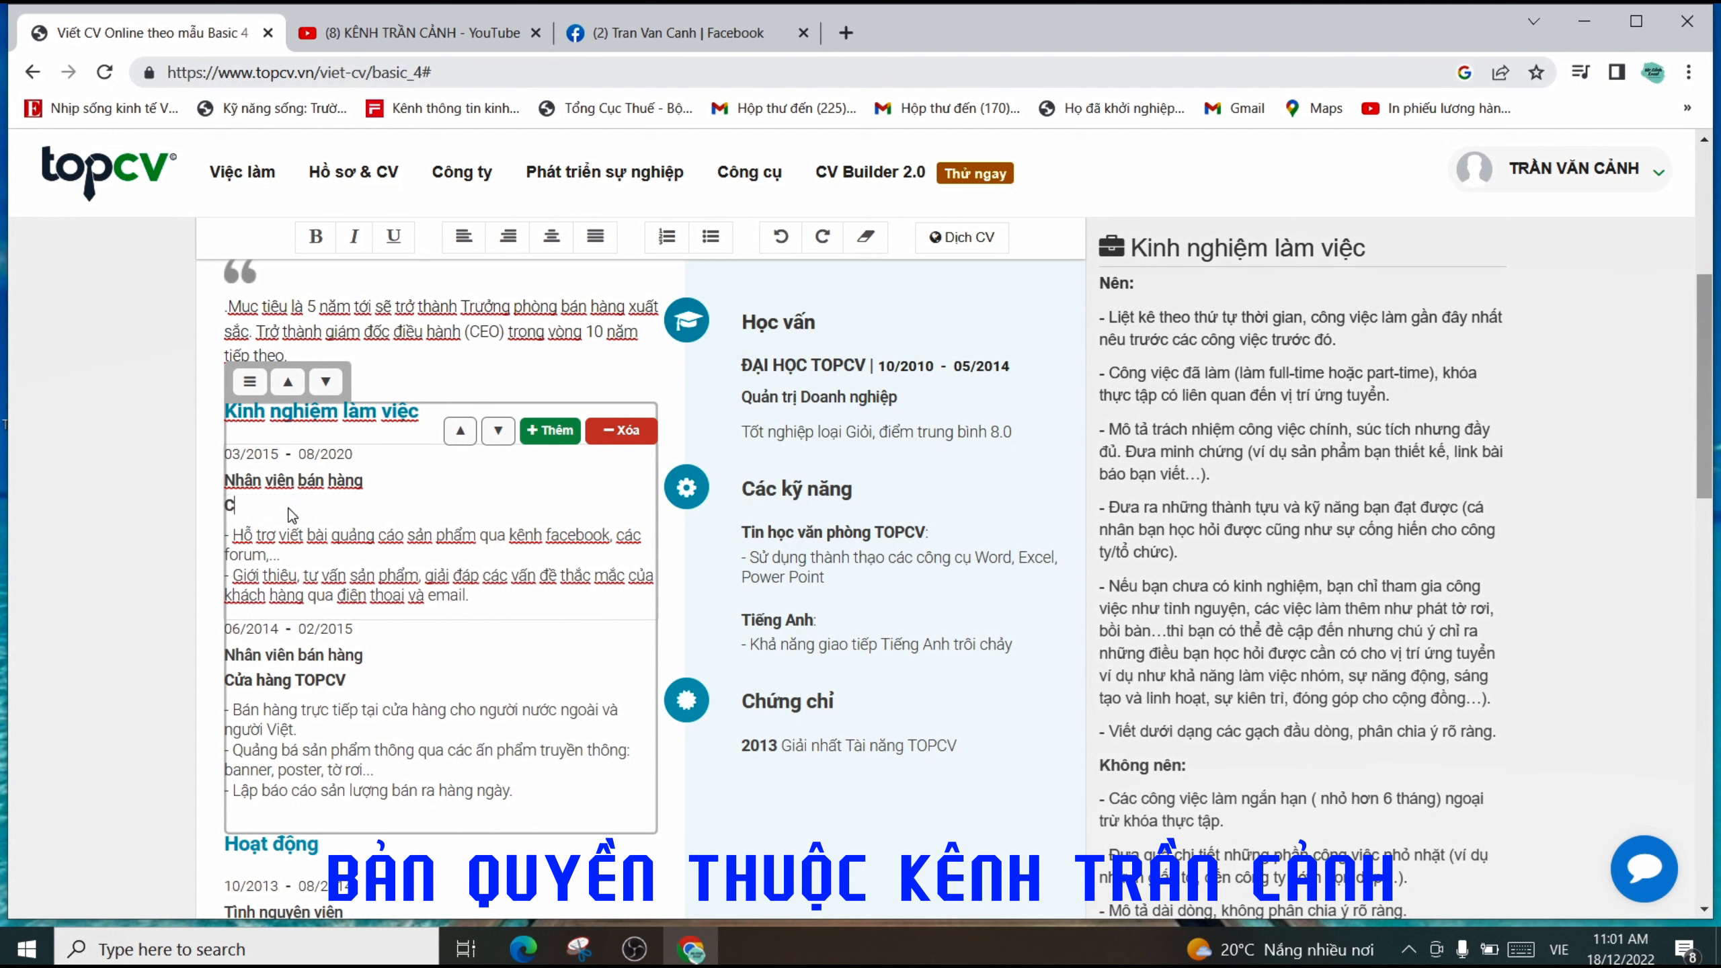
pyautogui.write('o')
pyautogui.press('BackSpace')
# - Retype the company name in capitals and trim stray letters so it reads CÔNG TY INGO
pyautogui.write('ÔNG TY TNHH')
pyautogui.press('BackSpace')
pyautogui.press('BackSpace')
pyautogui.press('BackSpace')
pyautogui.press('BackSpace')
pyautogui.press('BackSpace')
pyautogui.write('TOPCV')
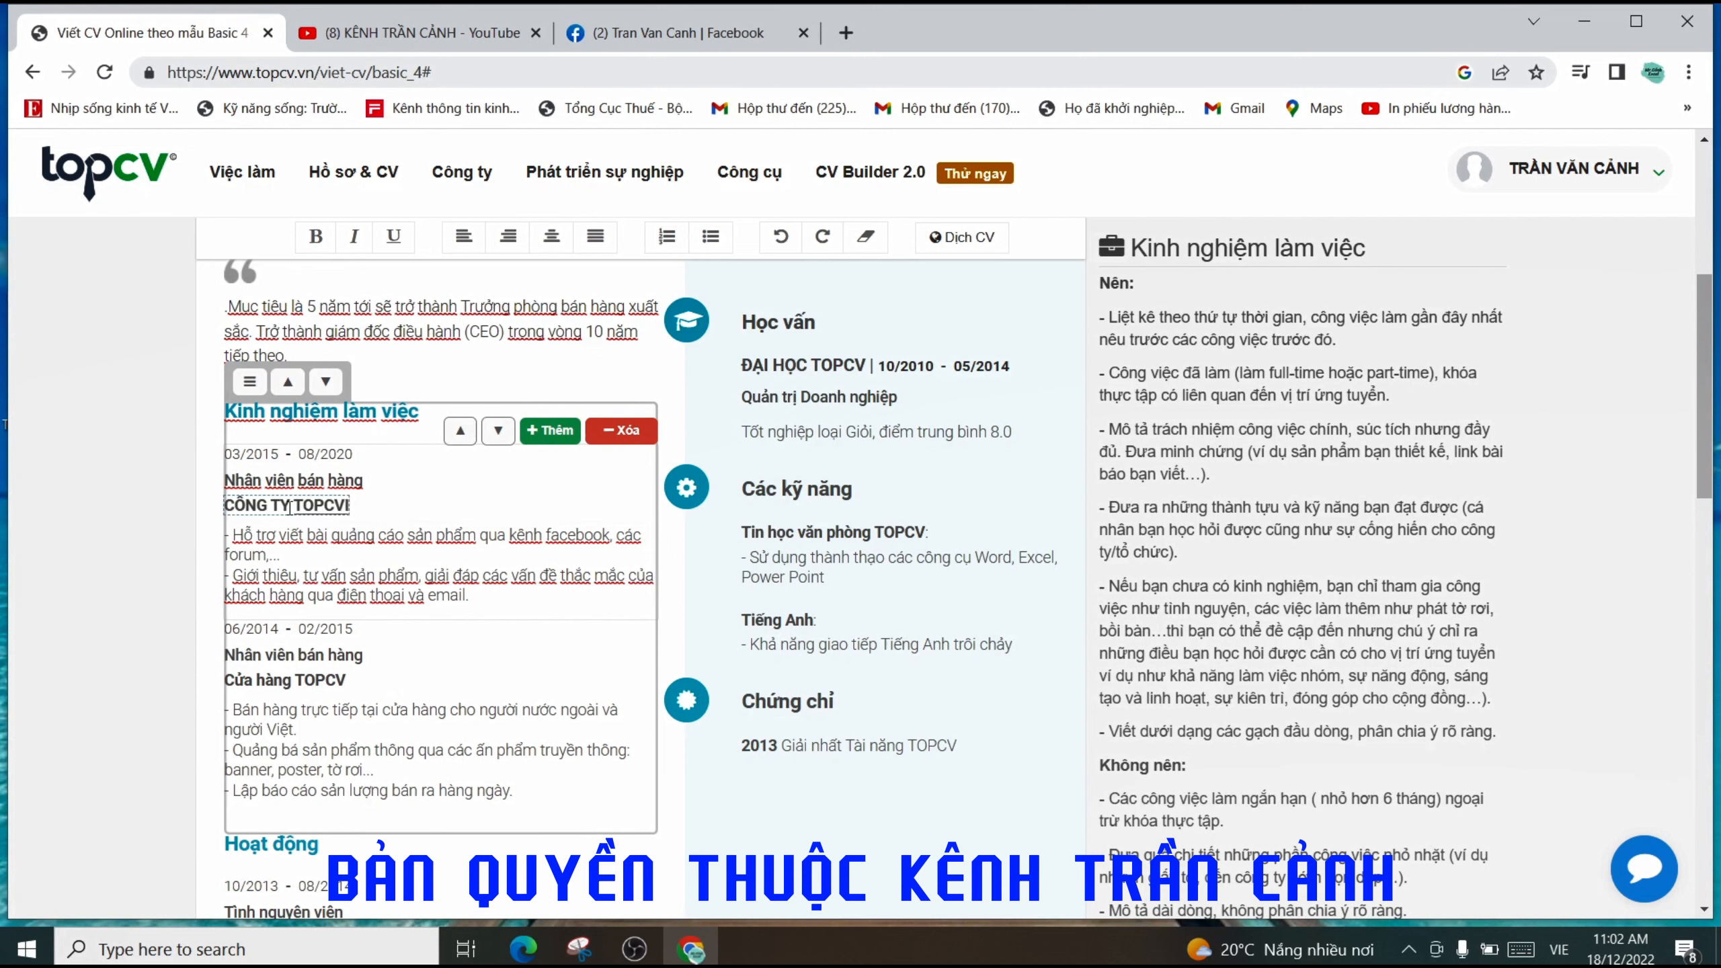
pyautogui.write('INGO')
pyautogui.click(336, 506)
pyautogui.write('TOPC')
pyautogui.click(343, 506)
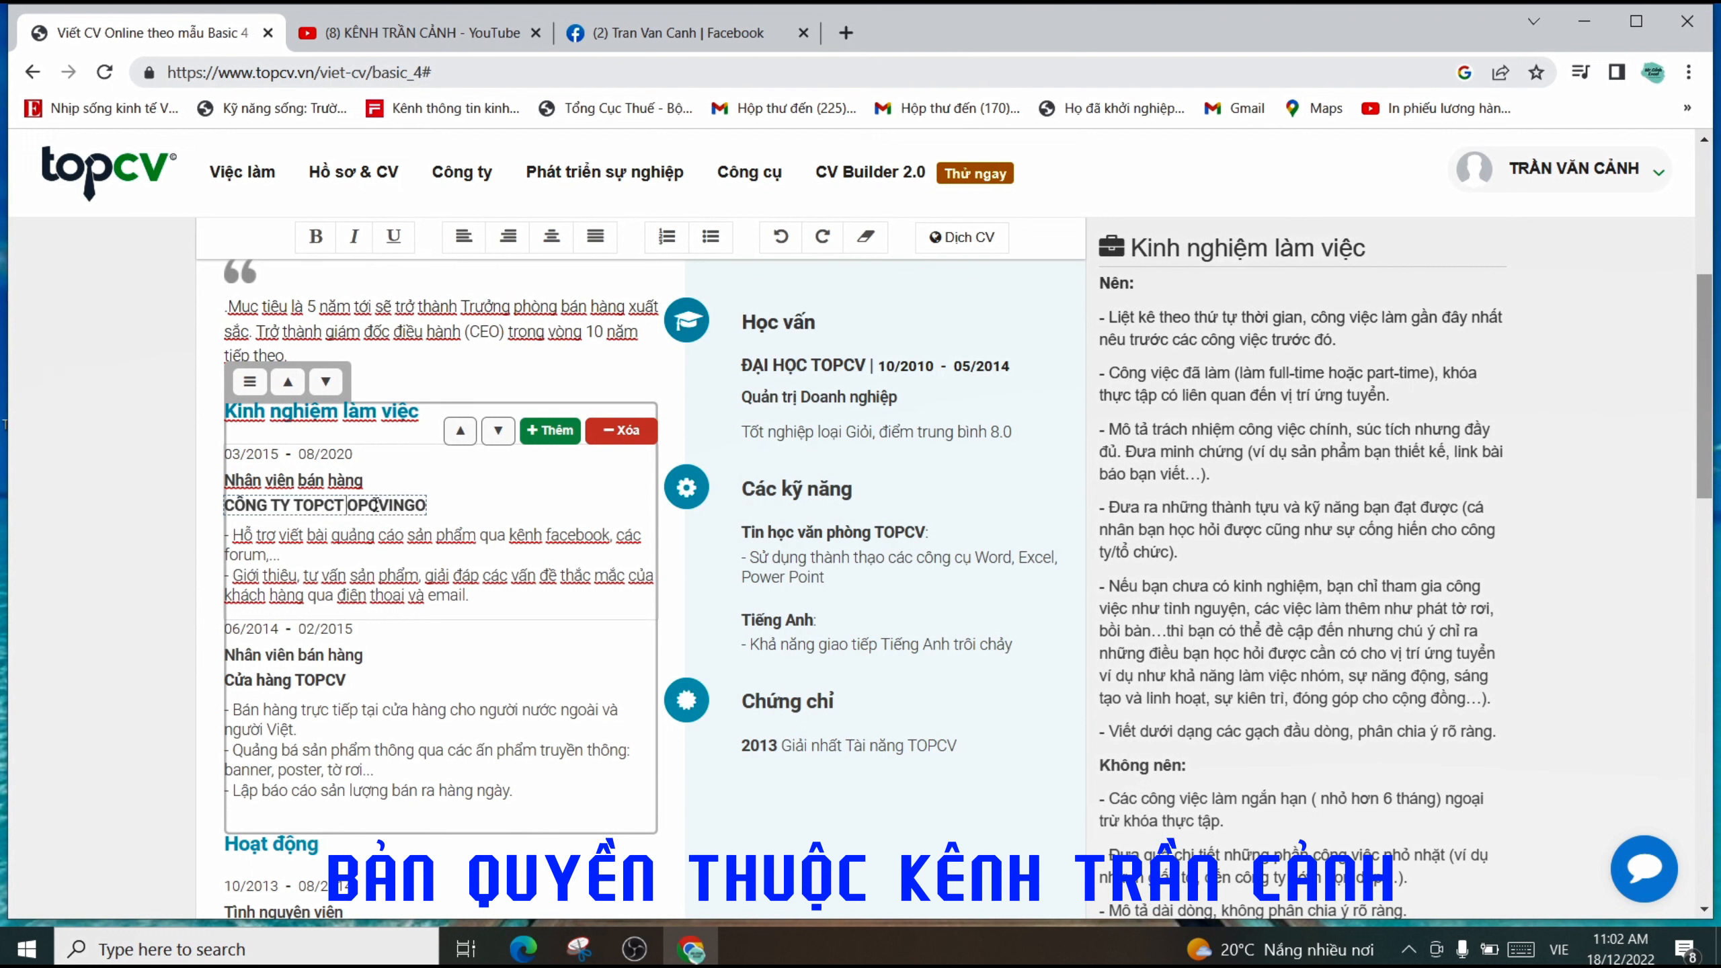
pyautogui.click(387, 506)
pyautogui.press('BackSpace')
pyautogui.press('BackSpace')
pyautogui.press('BackSpace')
pyautogui.press('BackSpace')
pyautogui.press('BackSpace')
pyautogui.press('BackSpace')
pyautogui.press('BackSpace')
pyautogui.press('BackSpace')
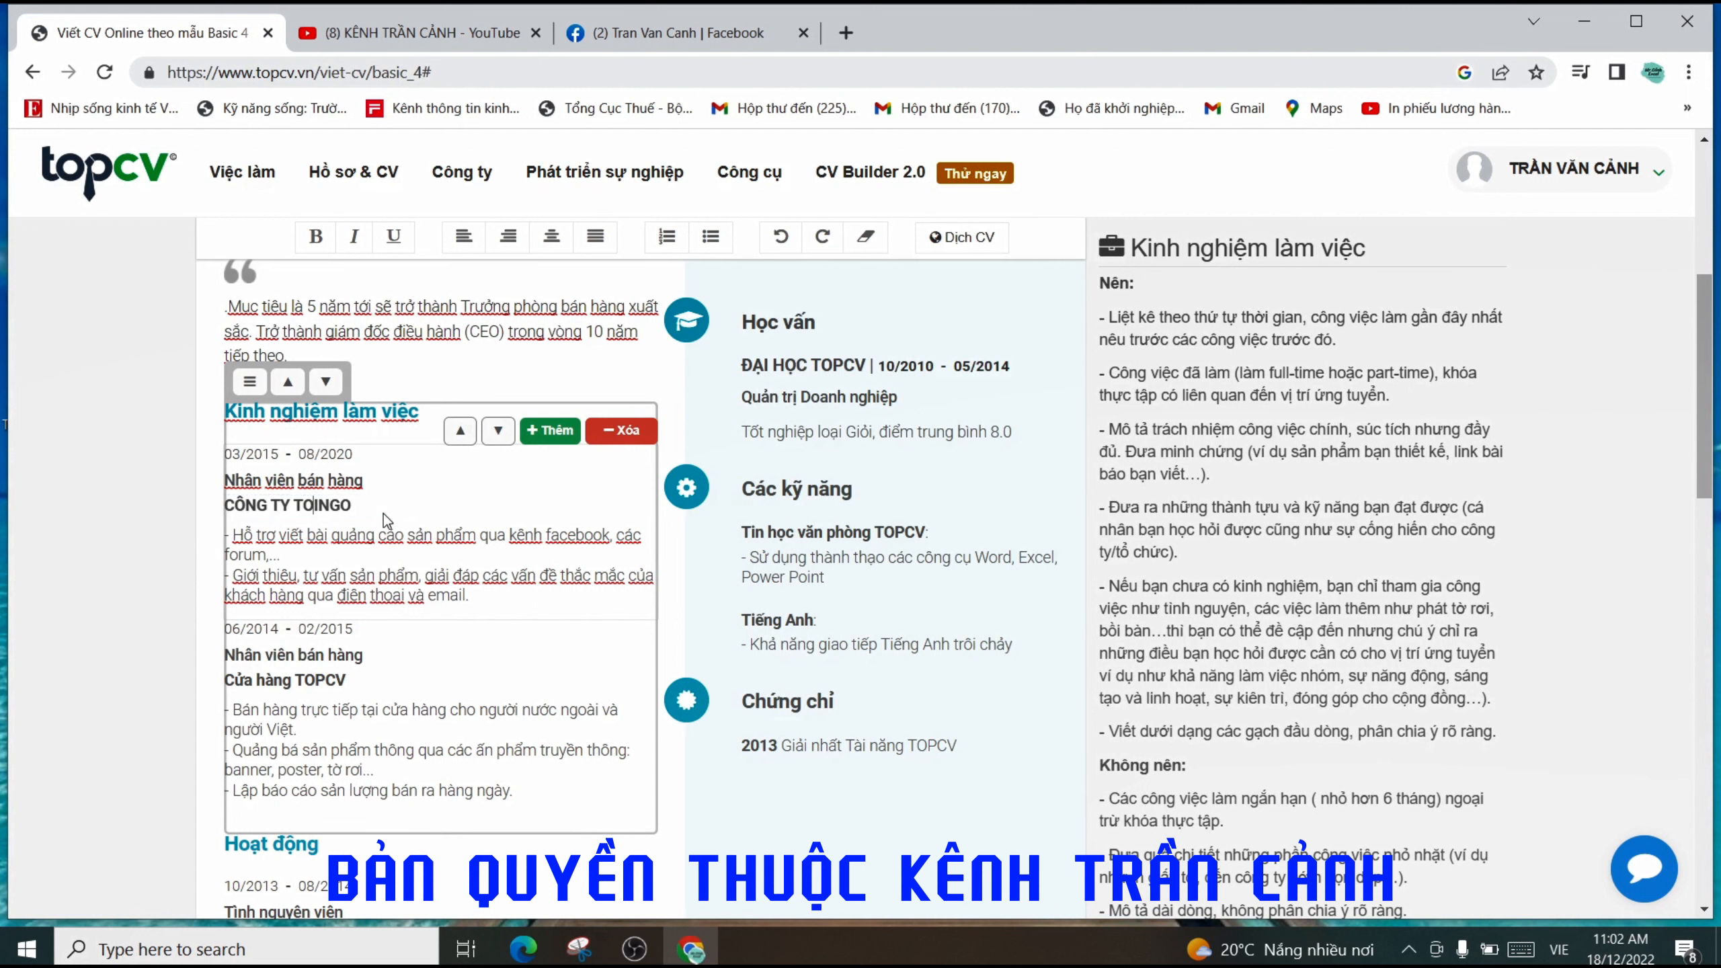
pyautogui.press('BackSpace')
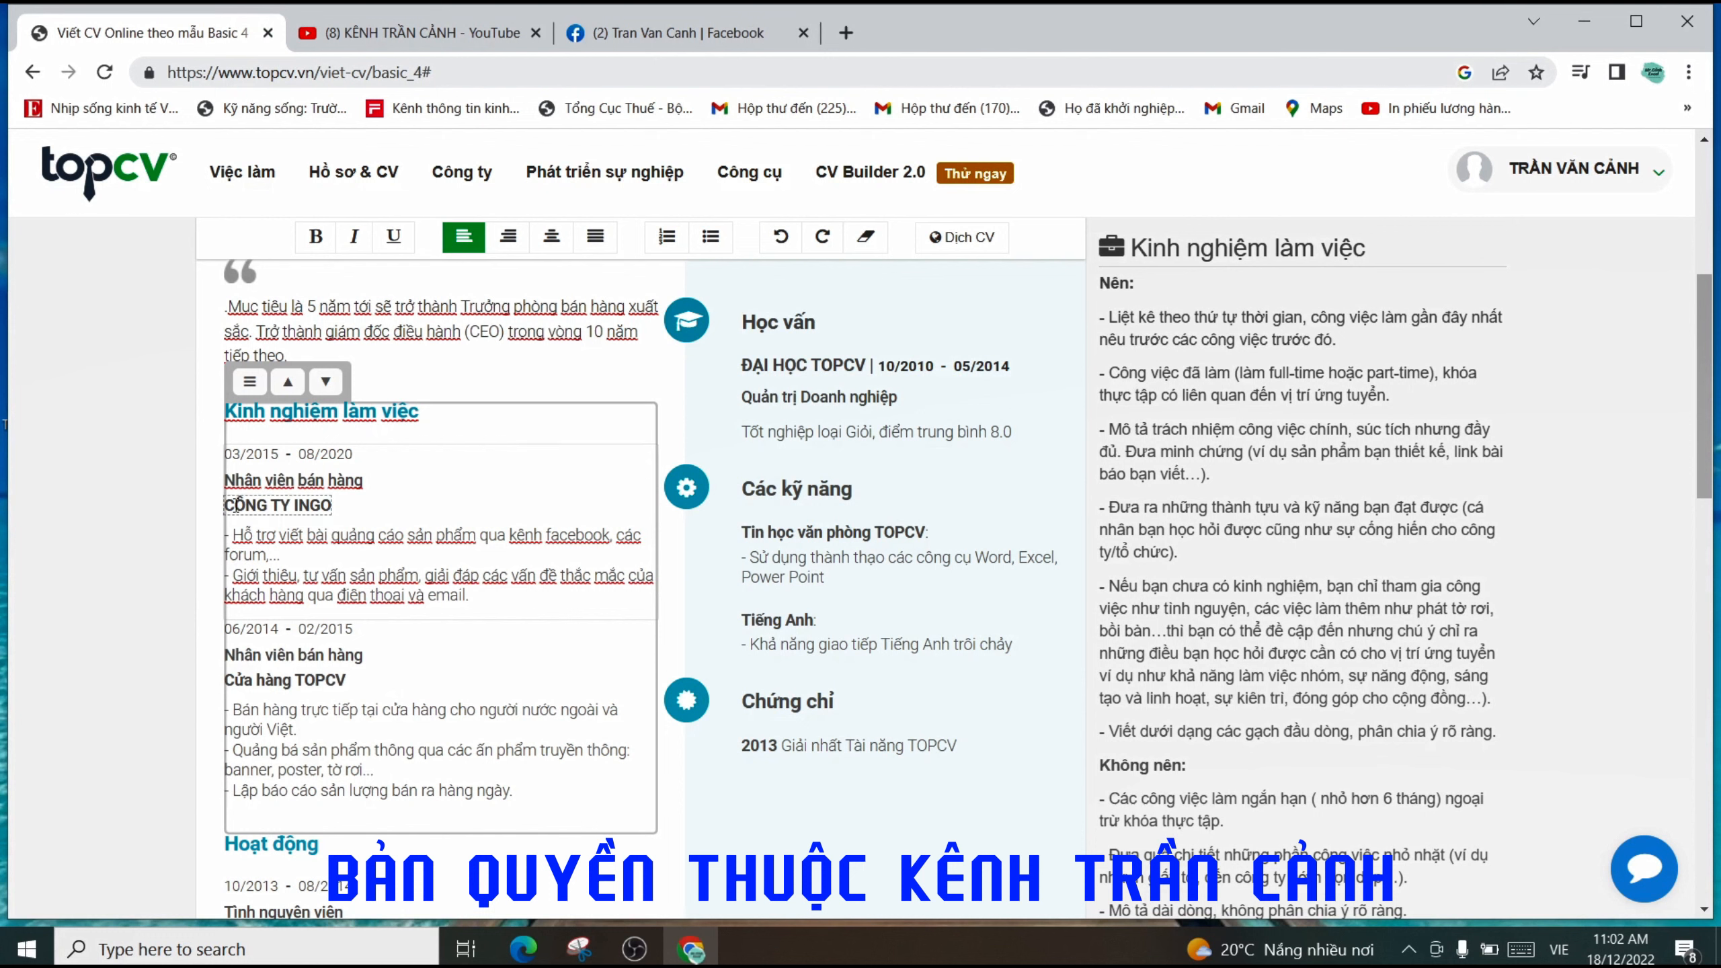
pyautogui.click(292, 504)
pyautogui.click(349, 562)
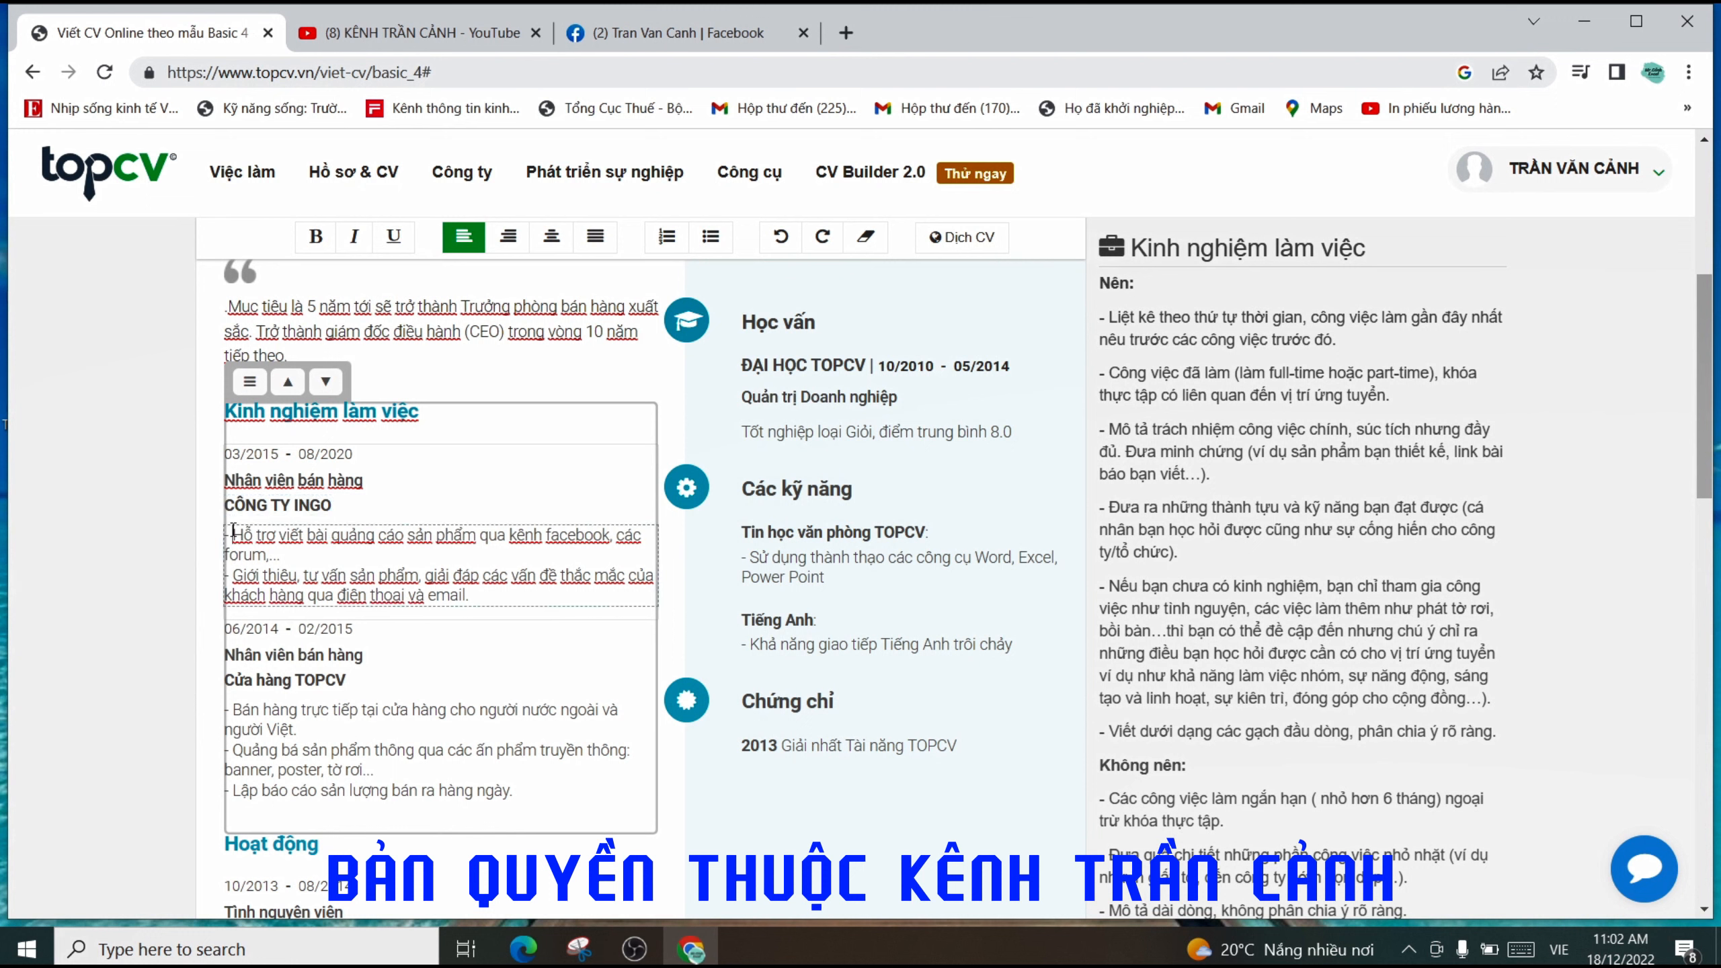
pyautogui.moveTo(234, 535); pyautogui.dragTo(503, 592)
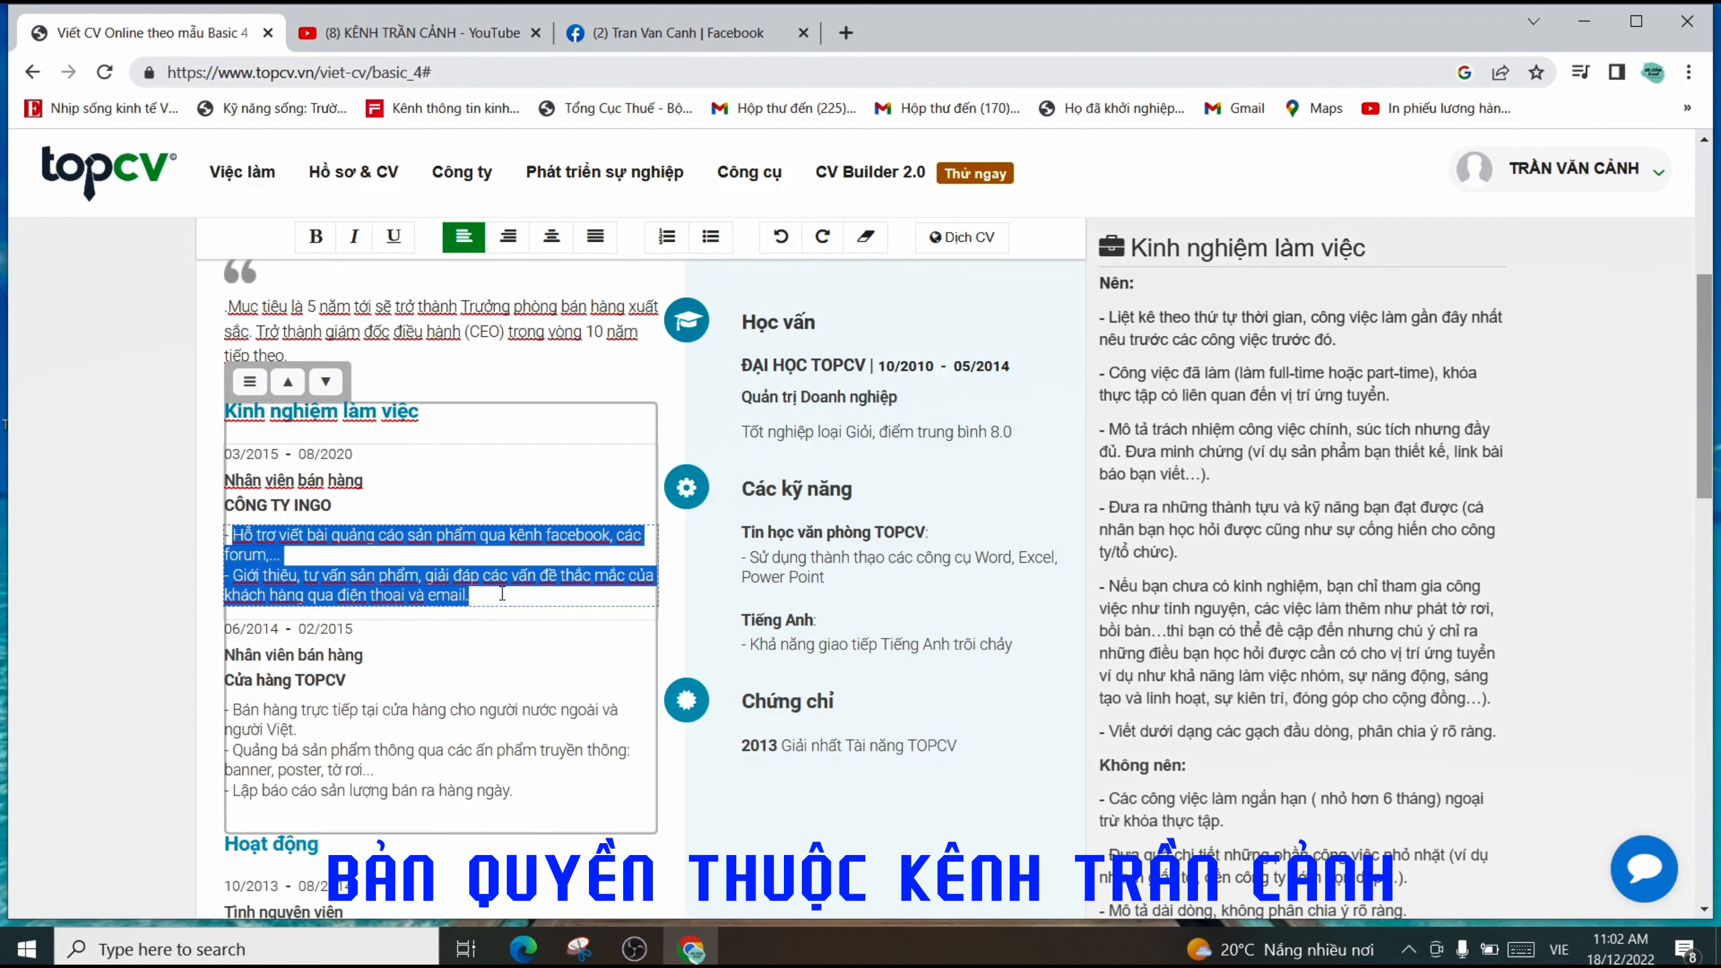
pyautogui.click(339, 555)
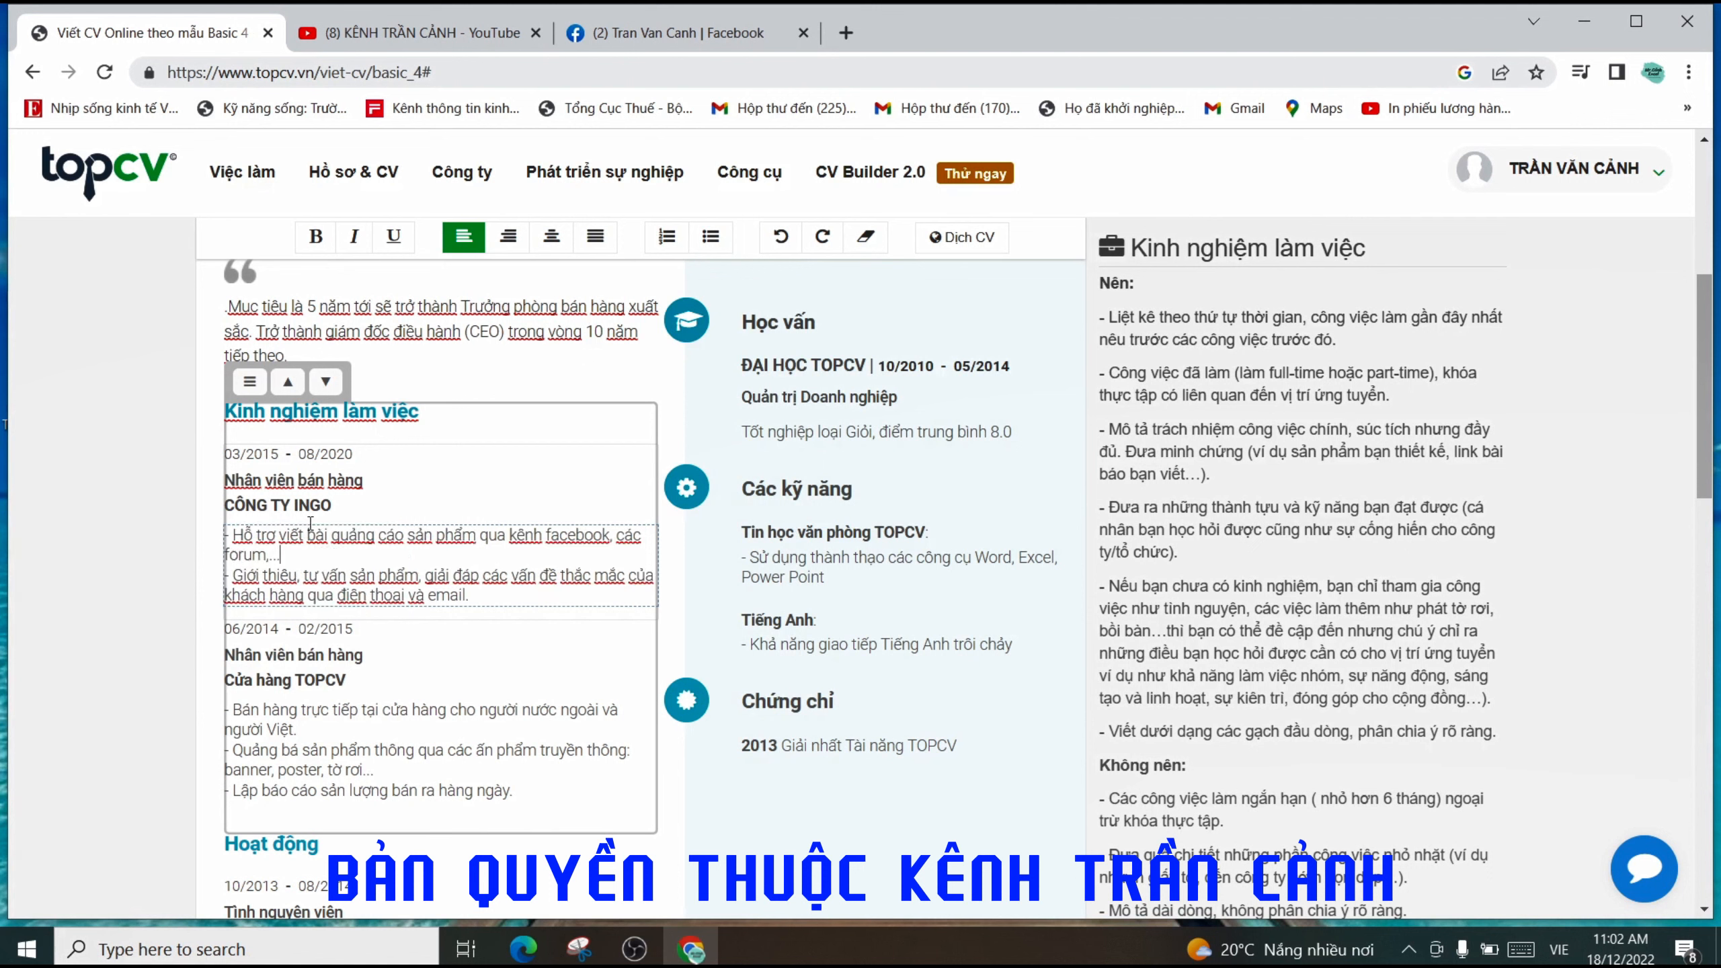
pyautogui.click(290, 505)
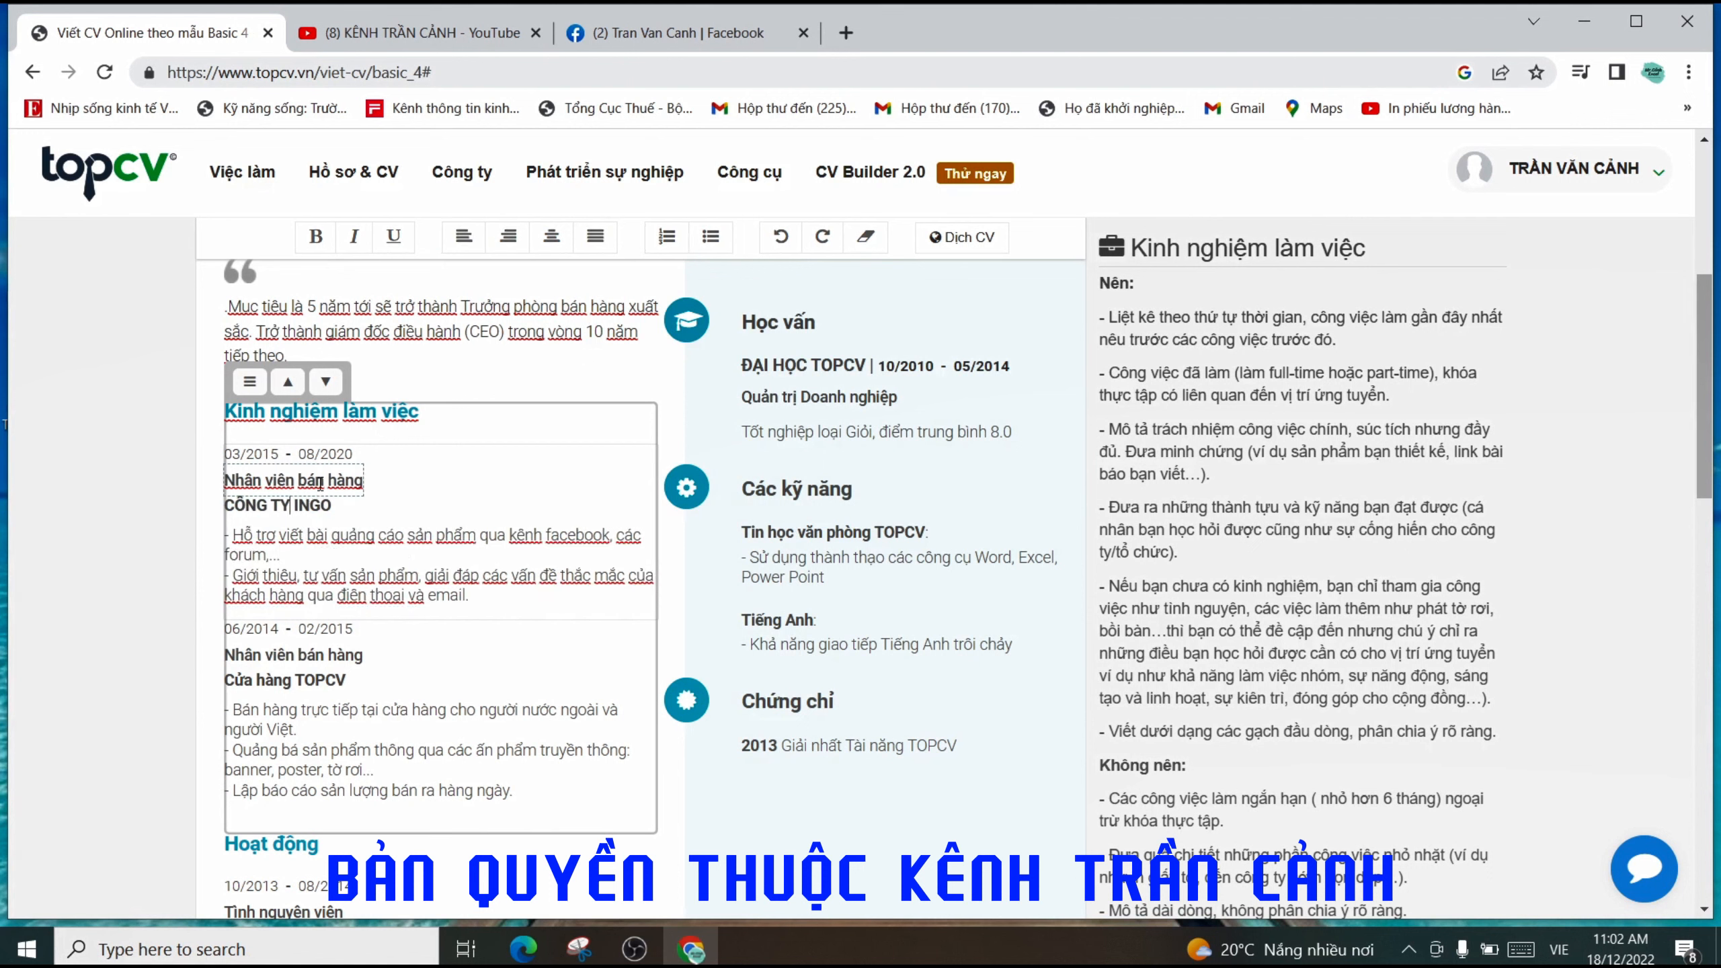
pyautogui.click(360, 532)
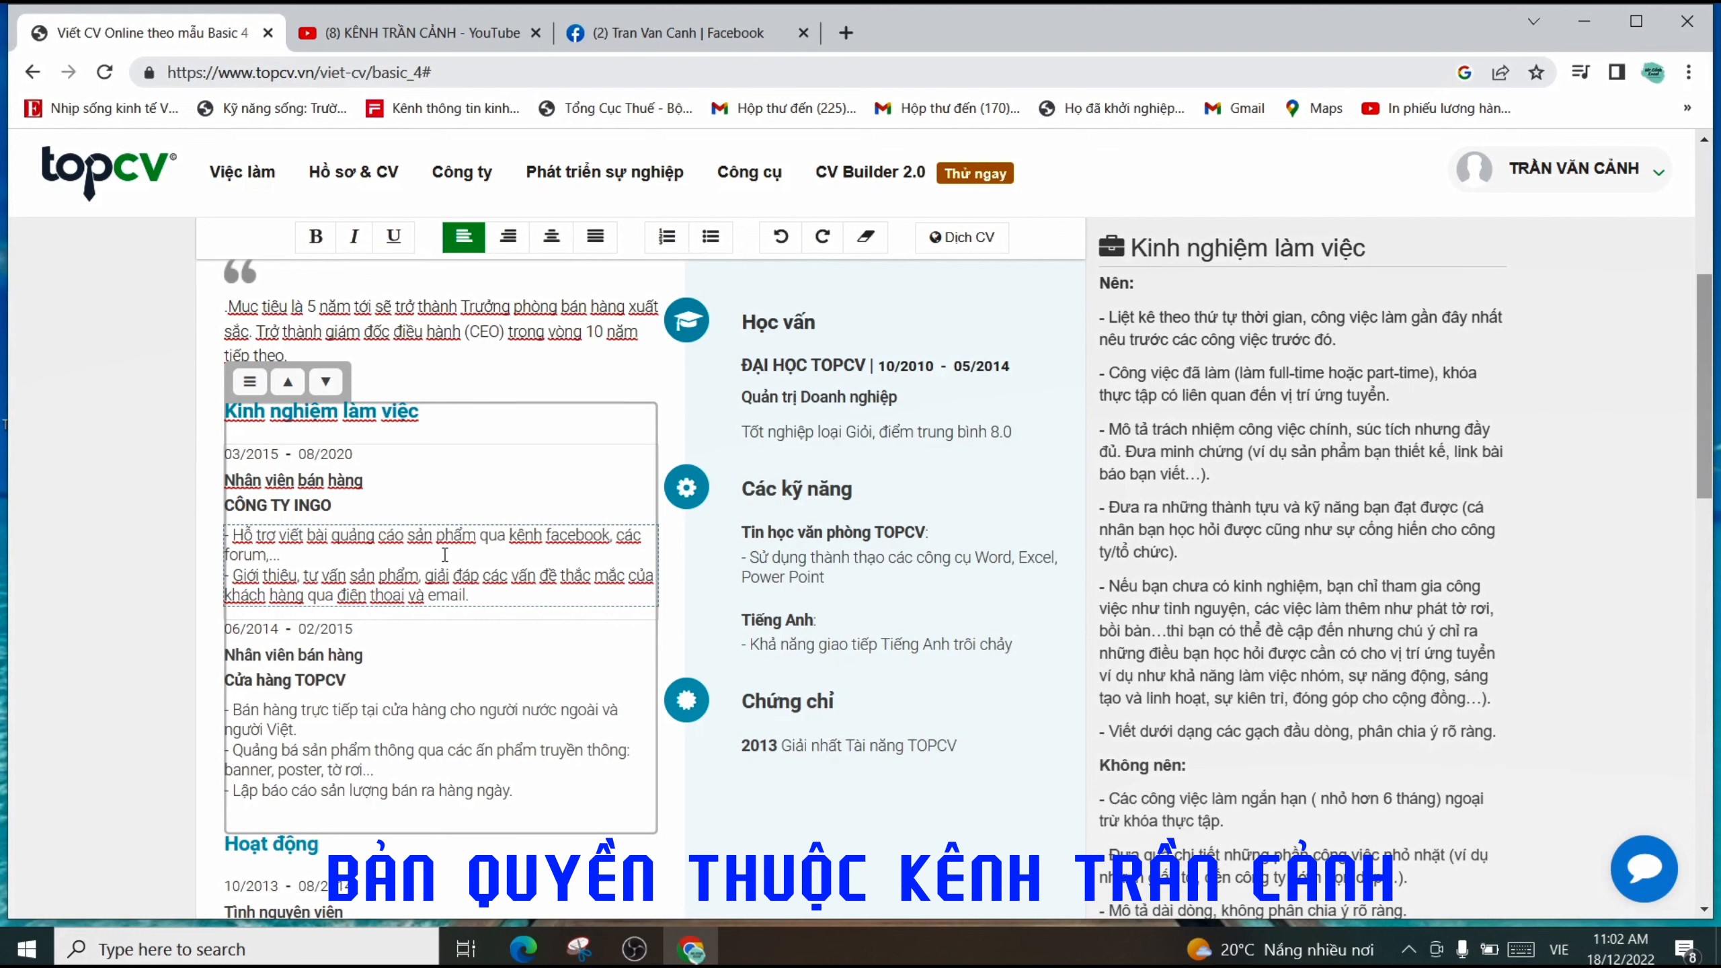
pyautogui.click(289, 542)
pyautogui.moveTo(237, 537); pyautogui.dragTo(625, 541)
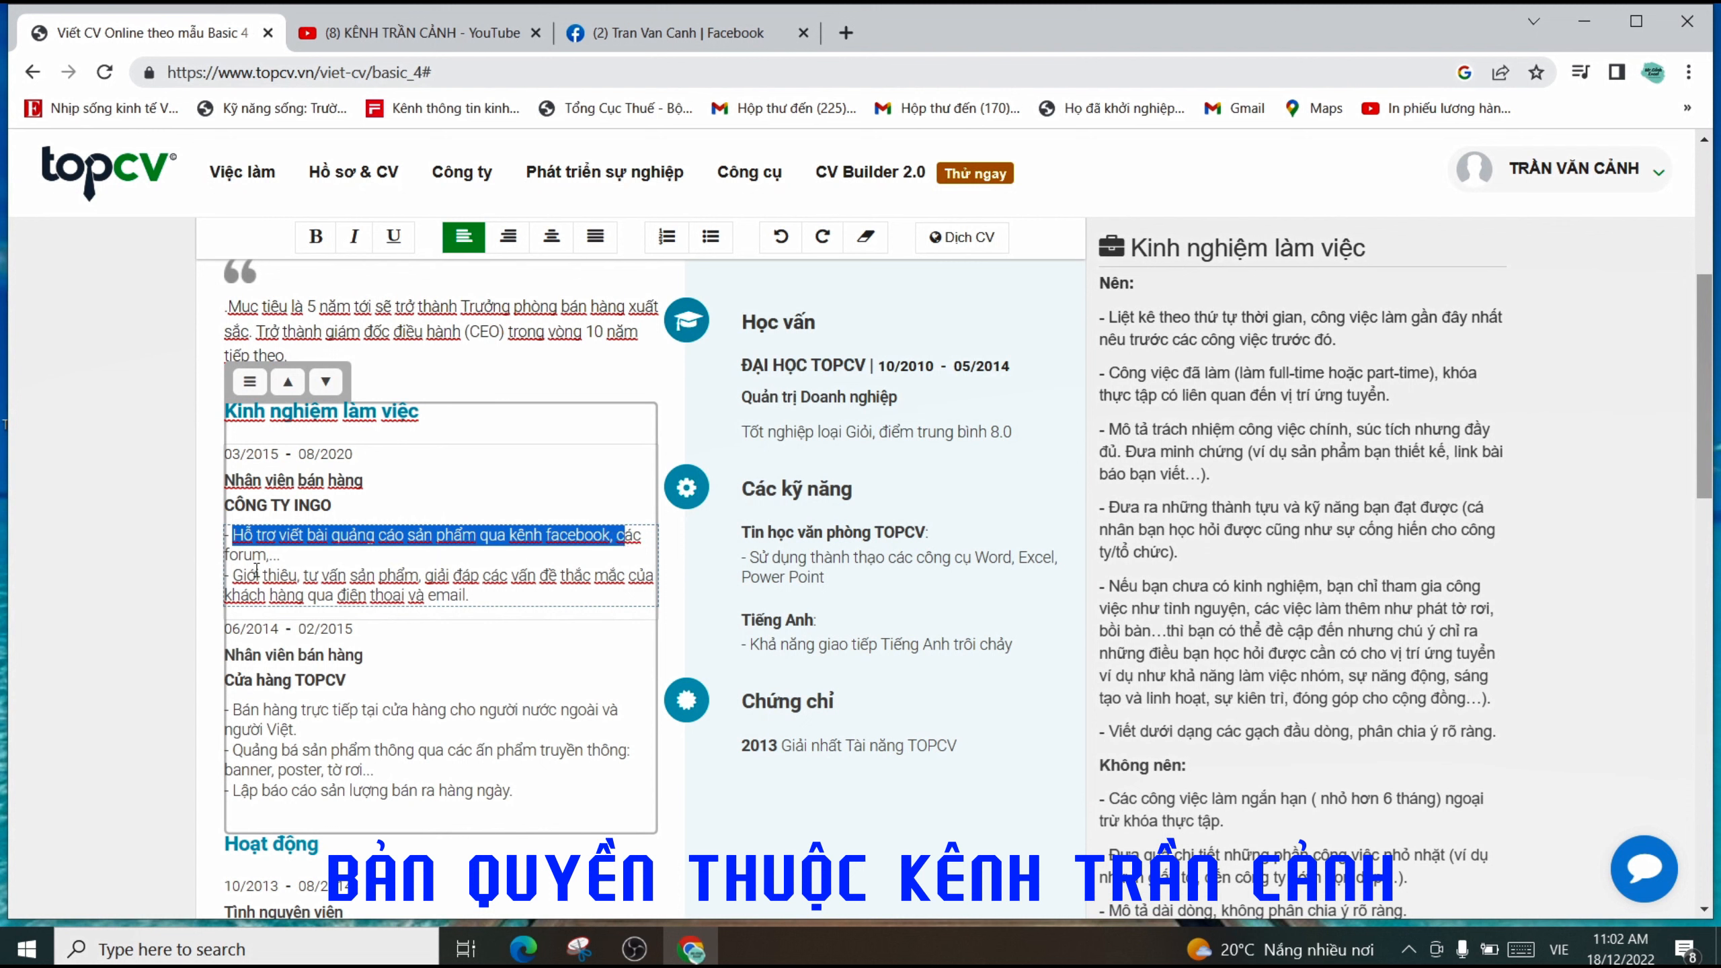
pyautogui.click(242, 554)
pyautogui.click(367, 594)
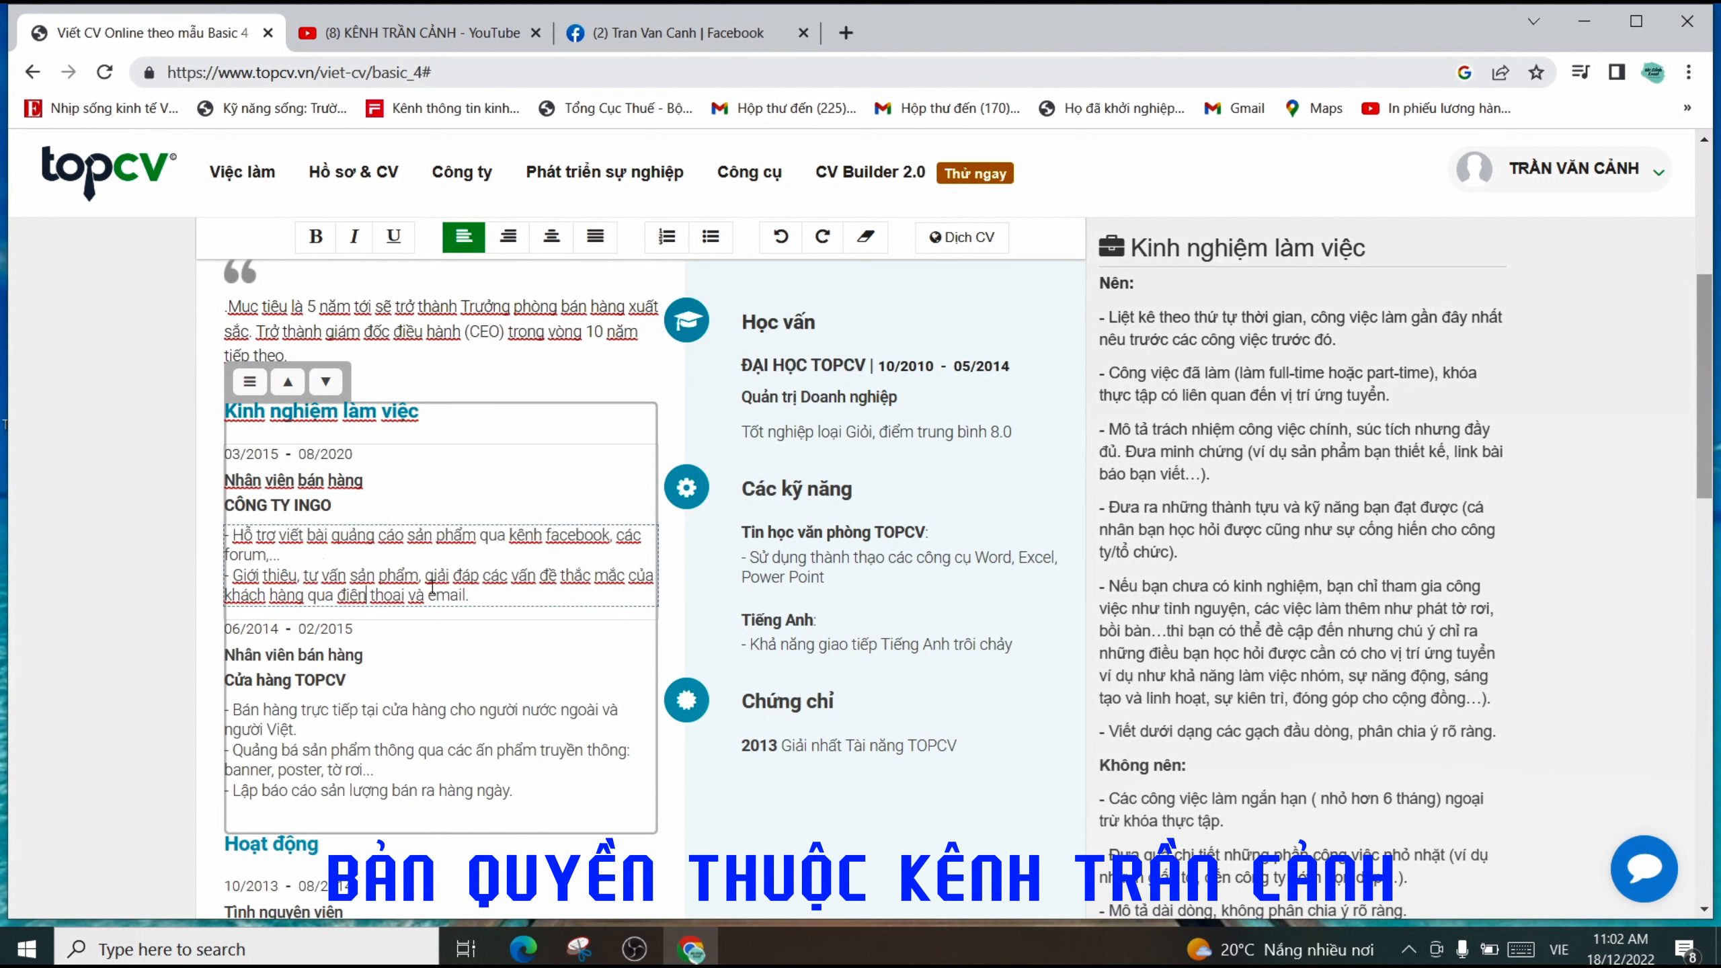
pyautogui.moveTo(475, 587); pyautogui.dragTo(258, 596)
pyautogui.click(371, 563)
pyautogui.scroll(3, 497, 539)
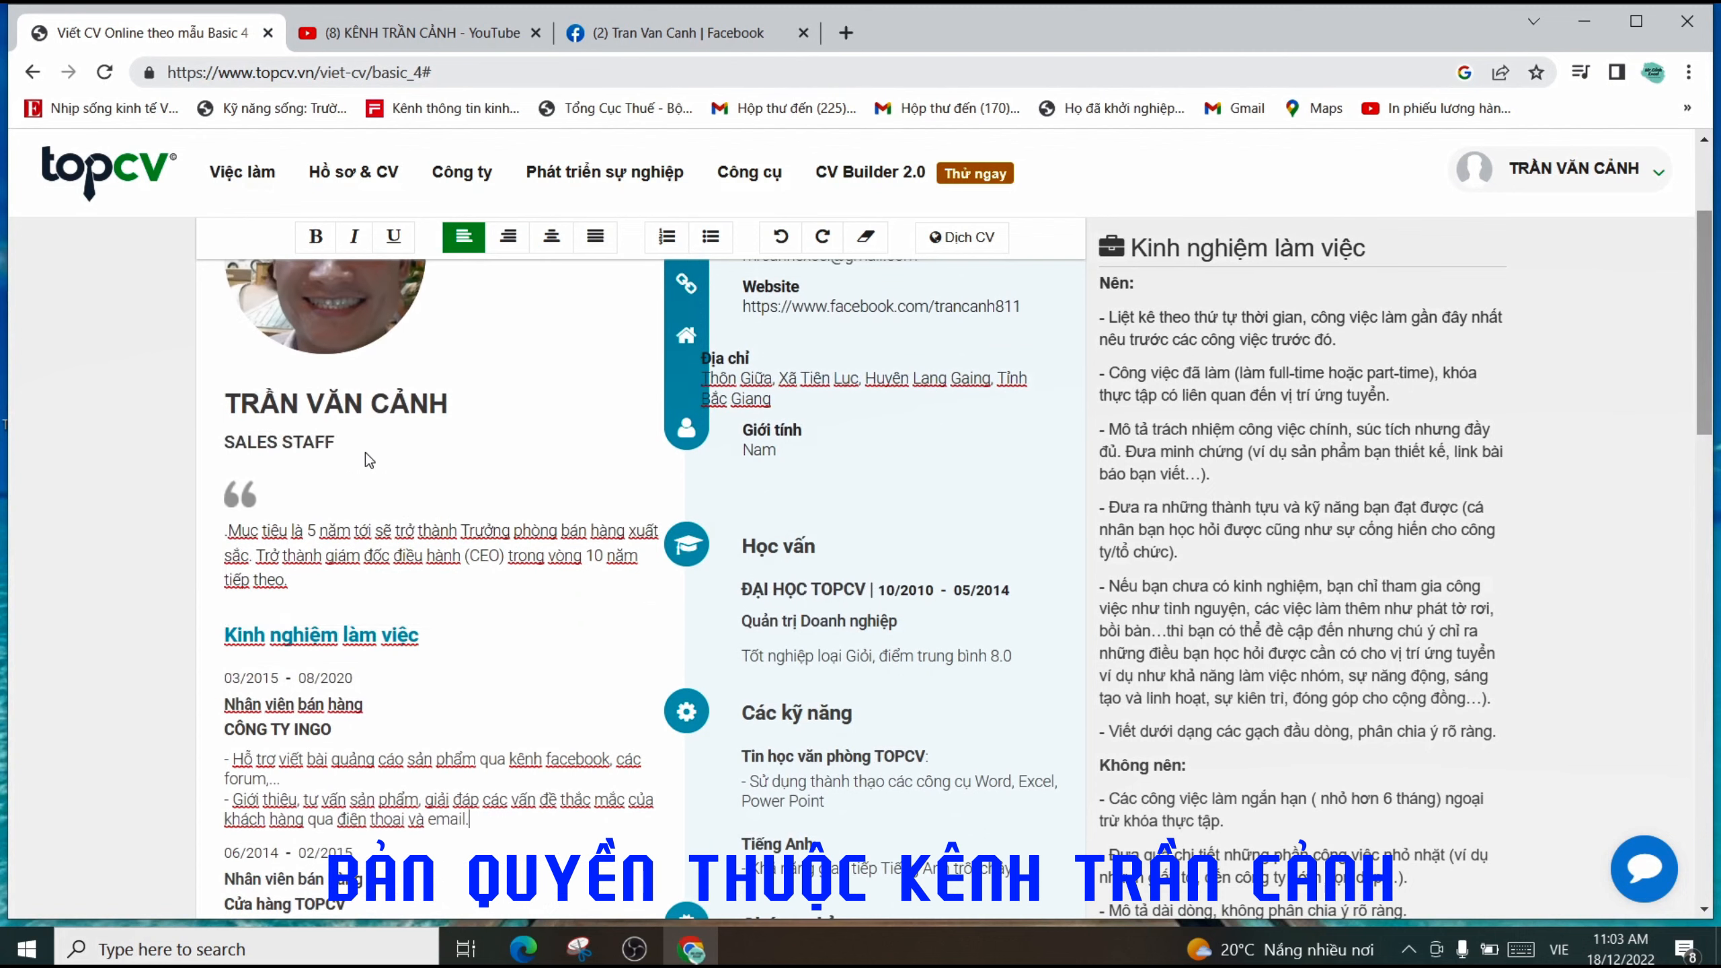
pyautogui.scroll(-3, 419, 597)
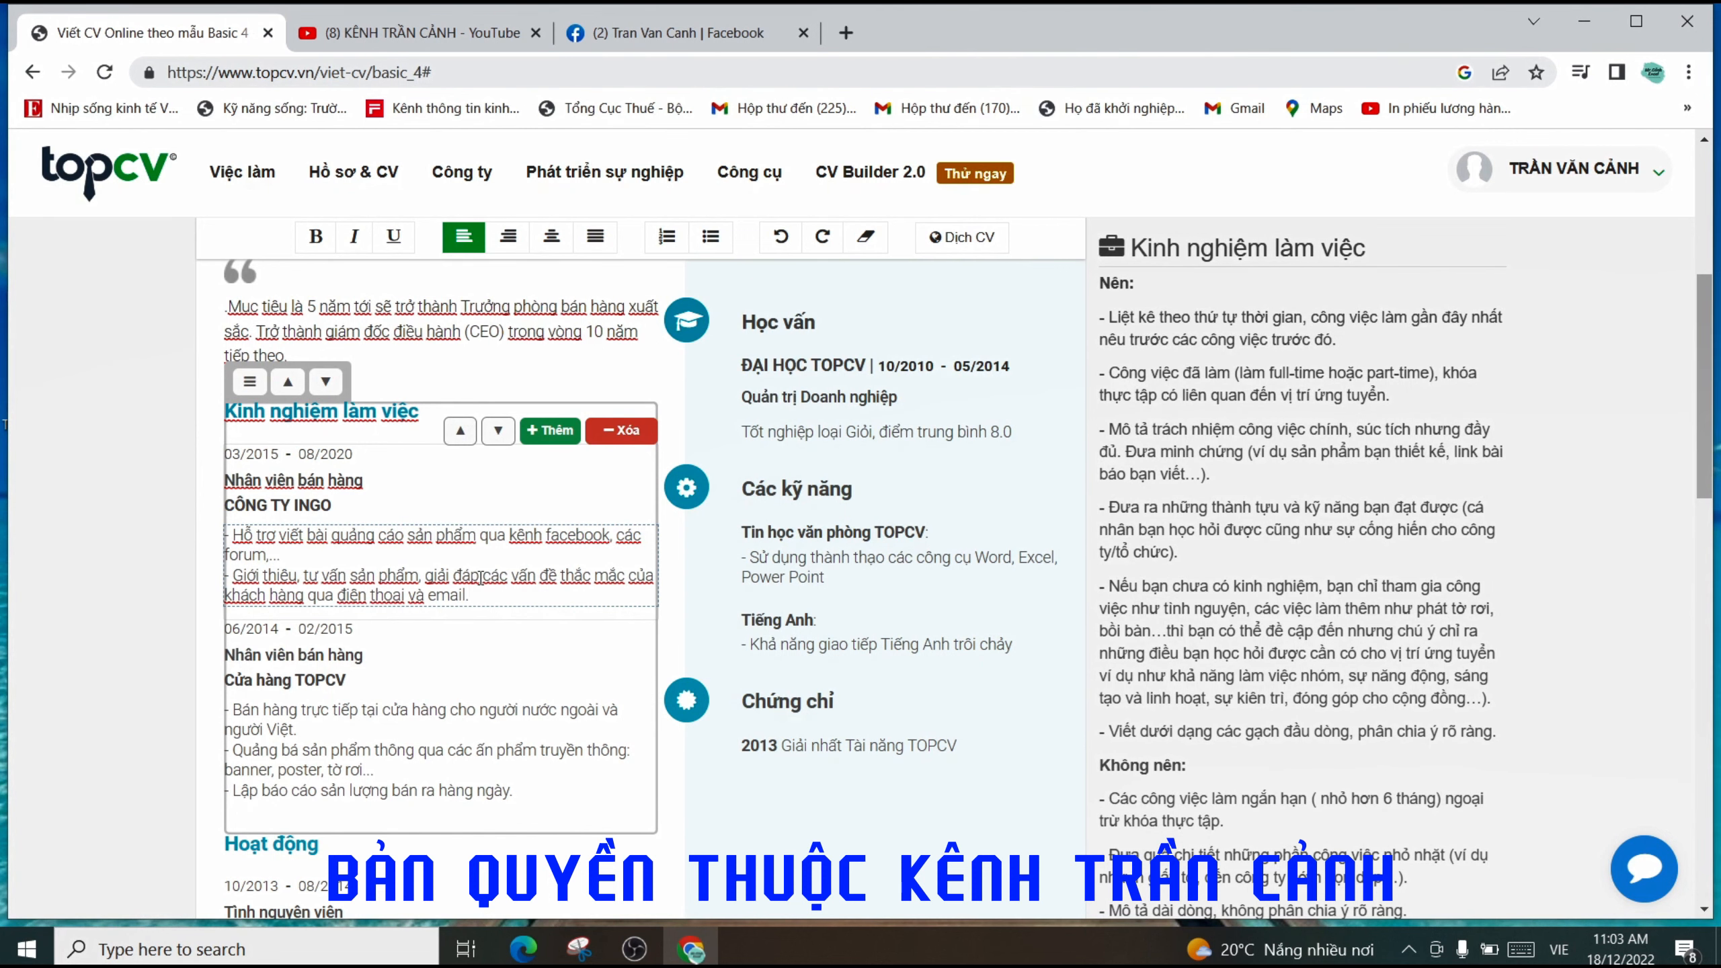
pyautogui.scroll(1, 479, 578)
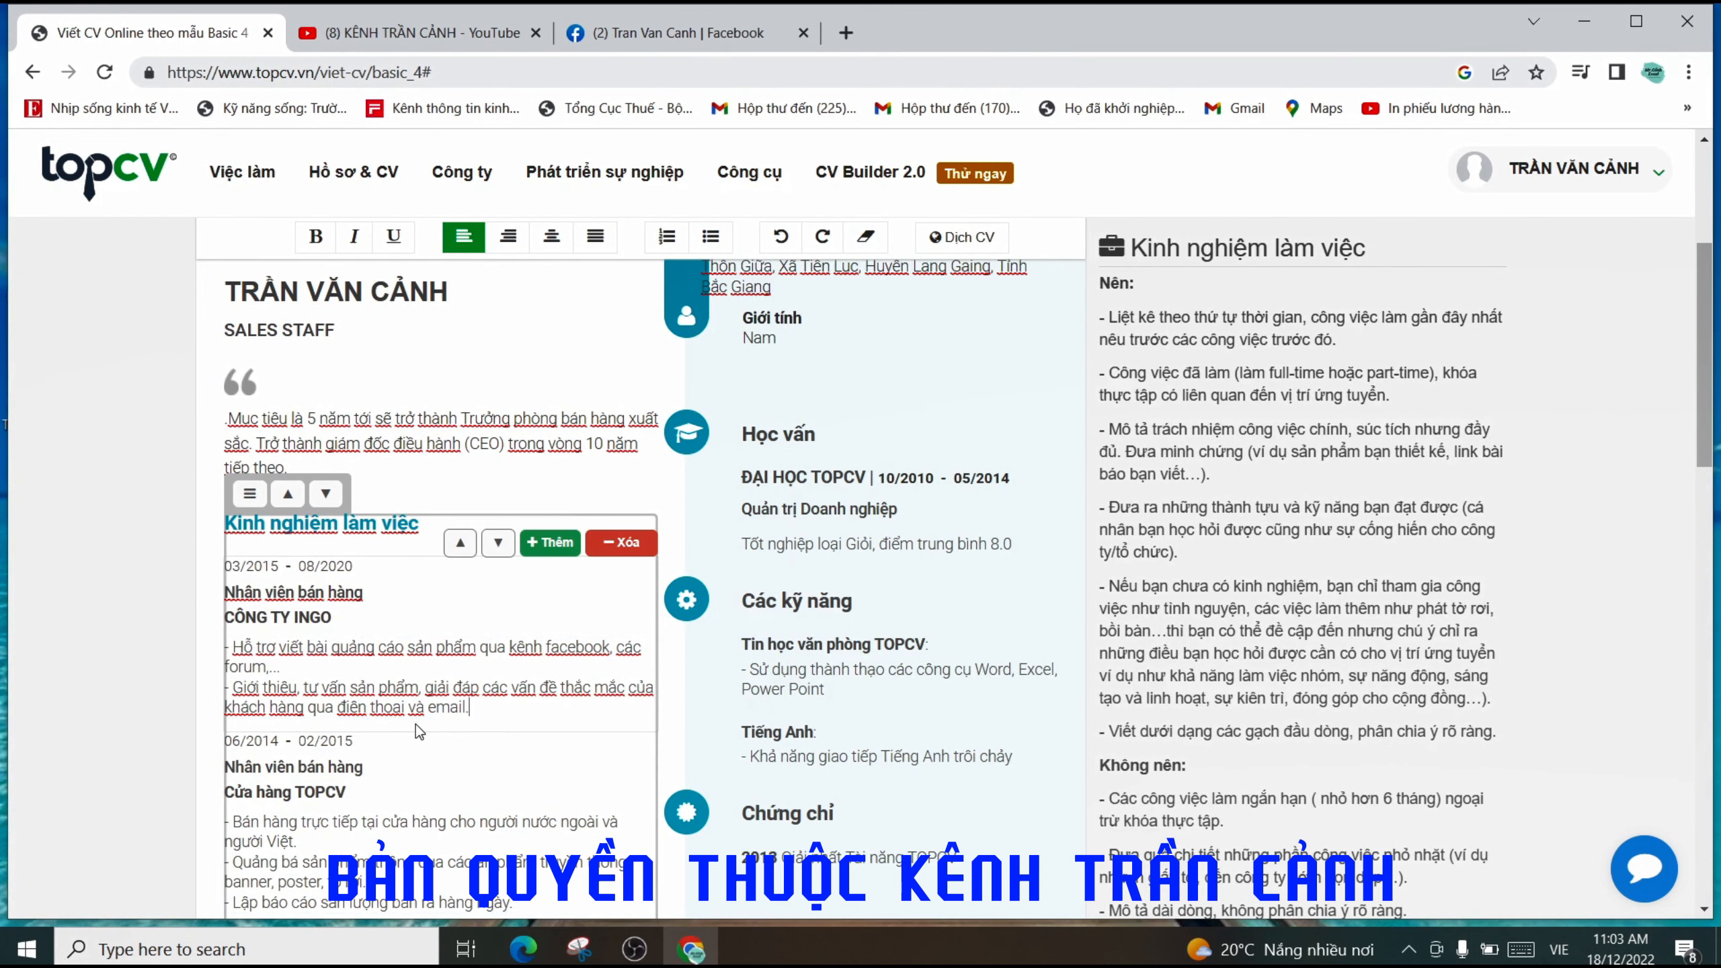
pyautogui.scroll(-1, 530, 712)
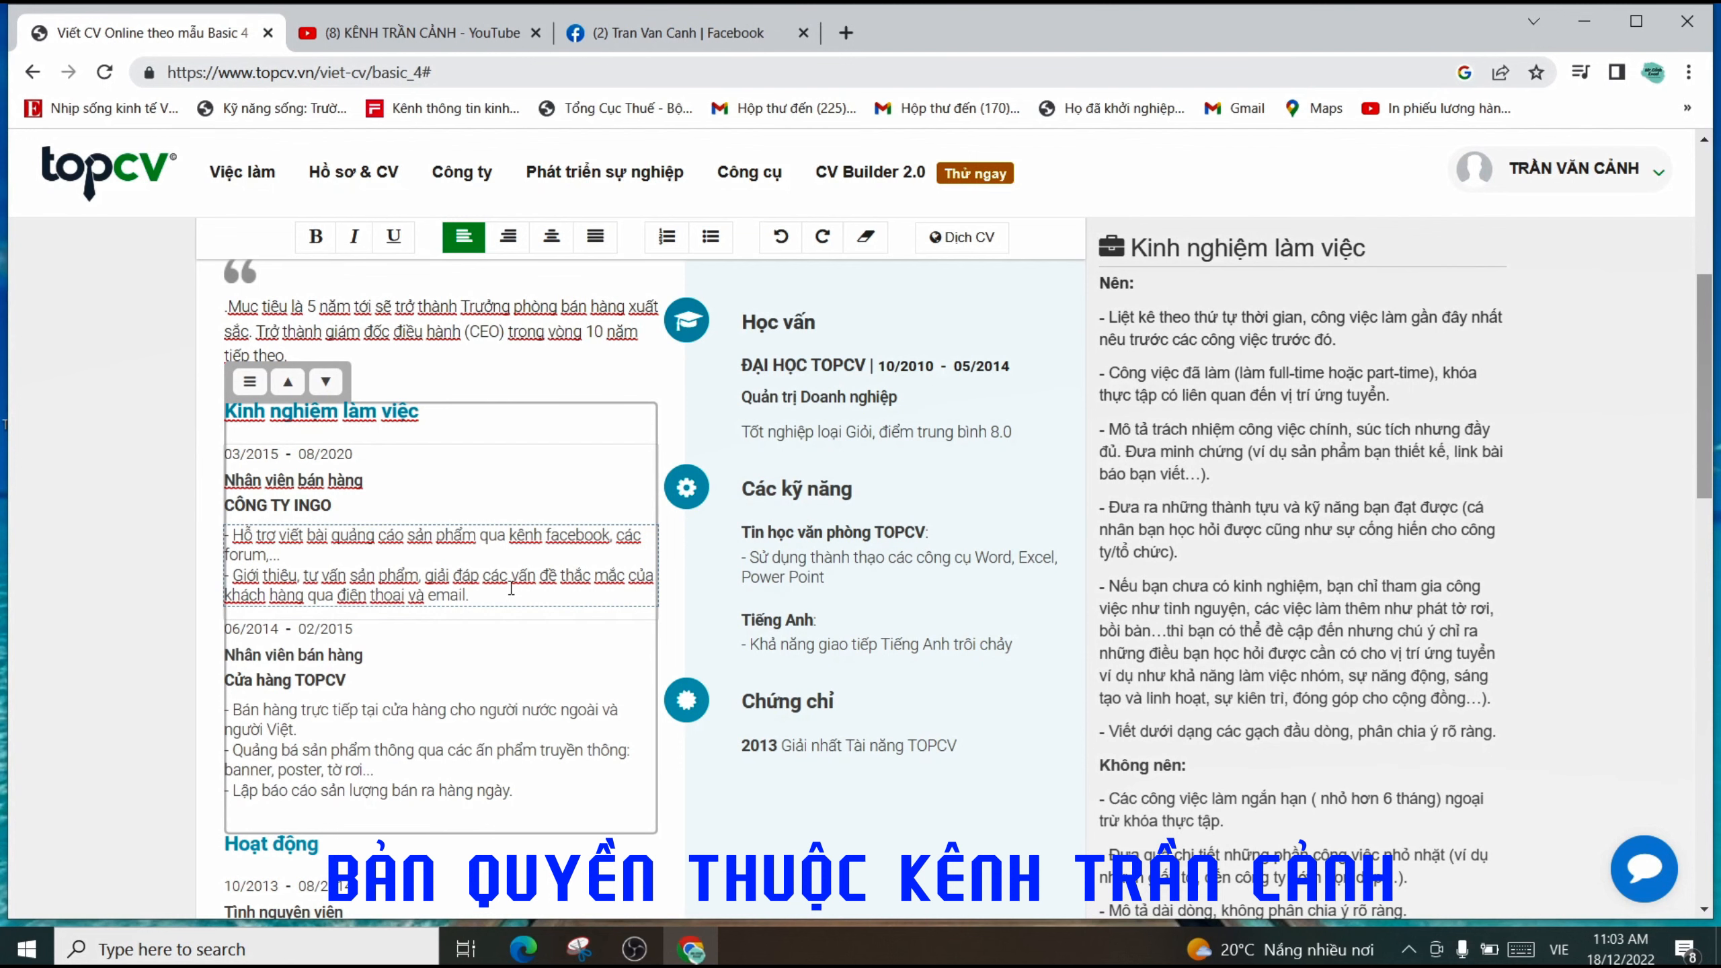
pyautogui.scroll(-2, 507, 585)
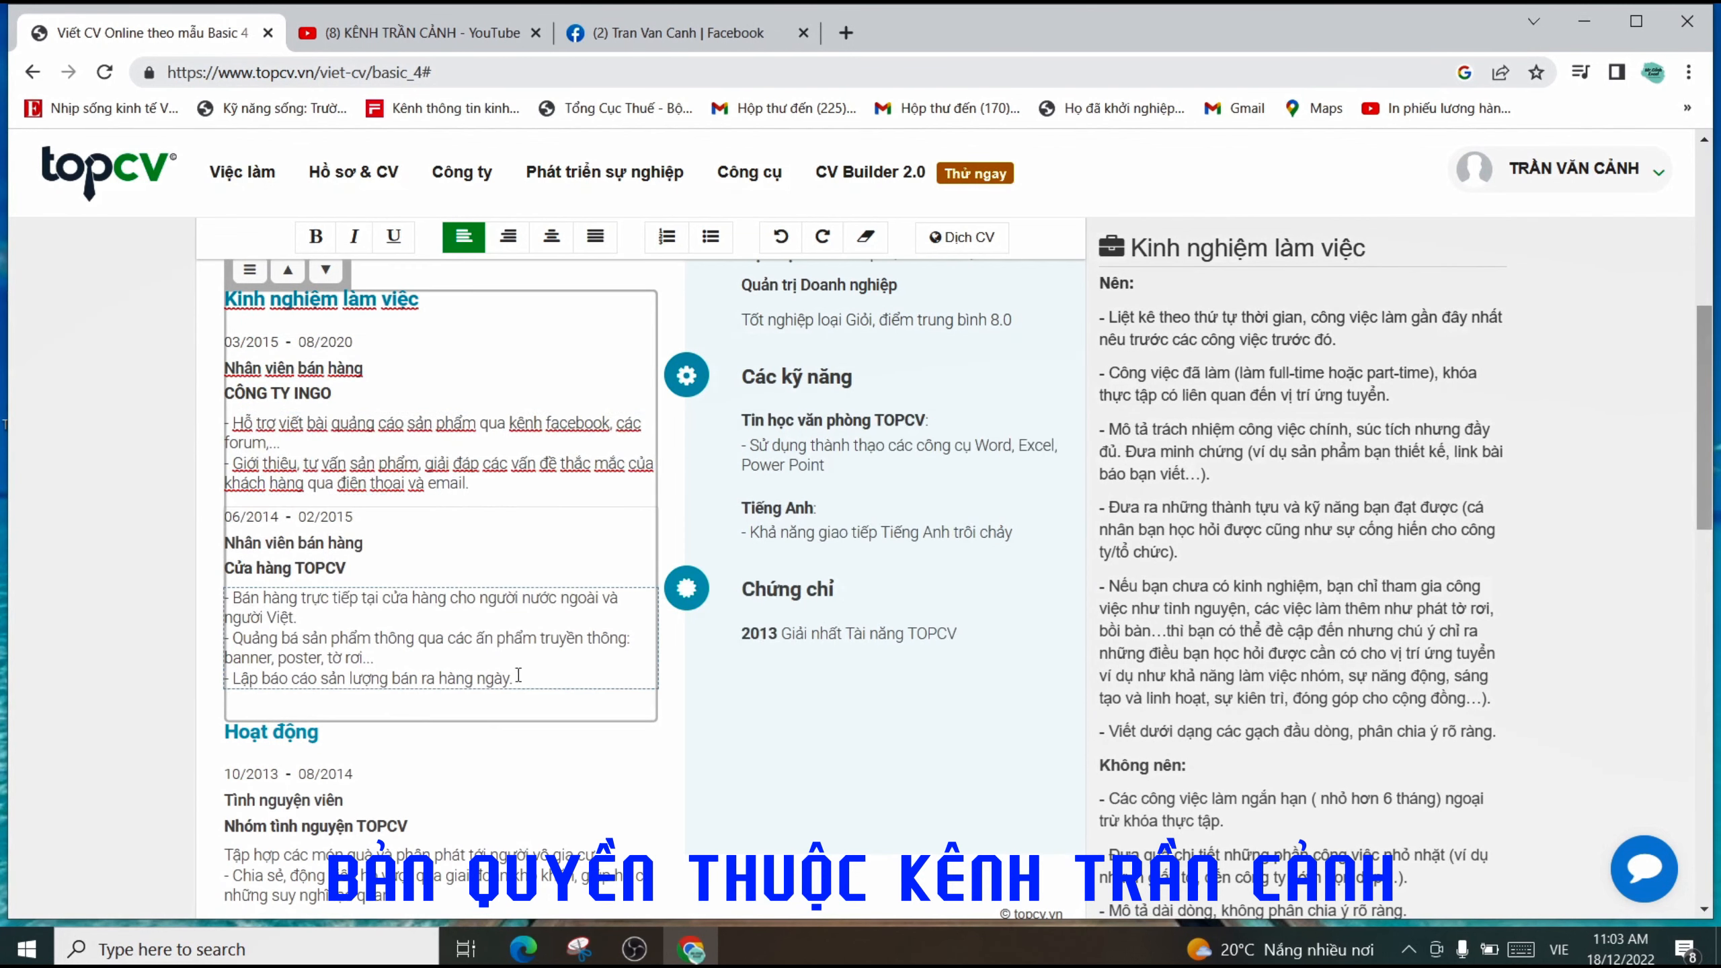
pyautogui.moveTo(527, 508)
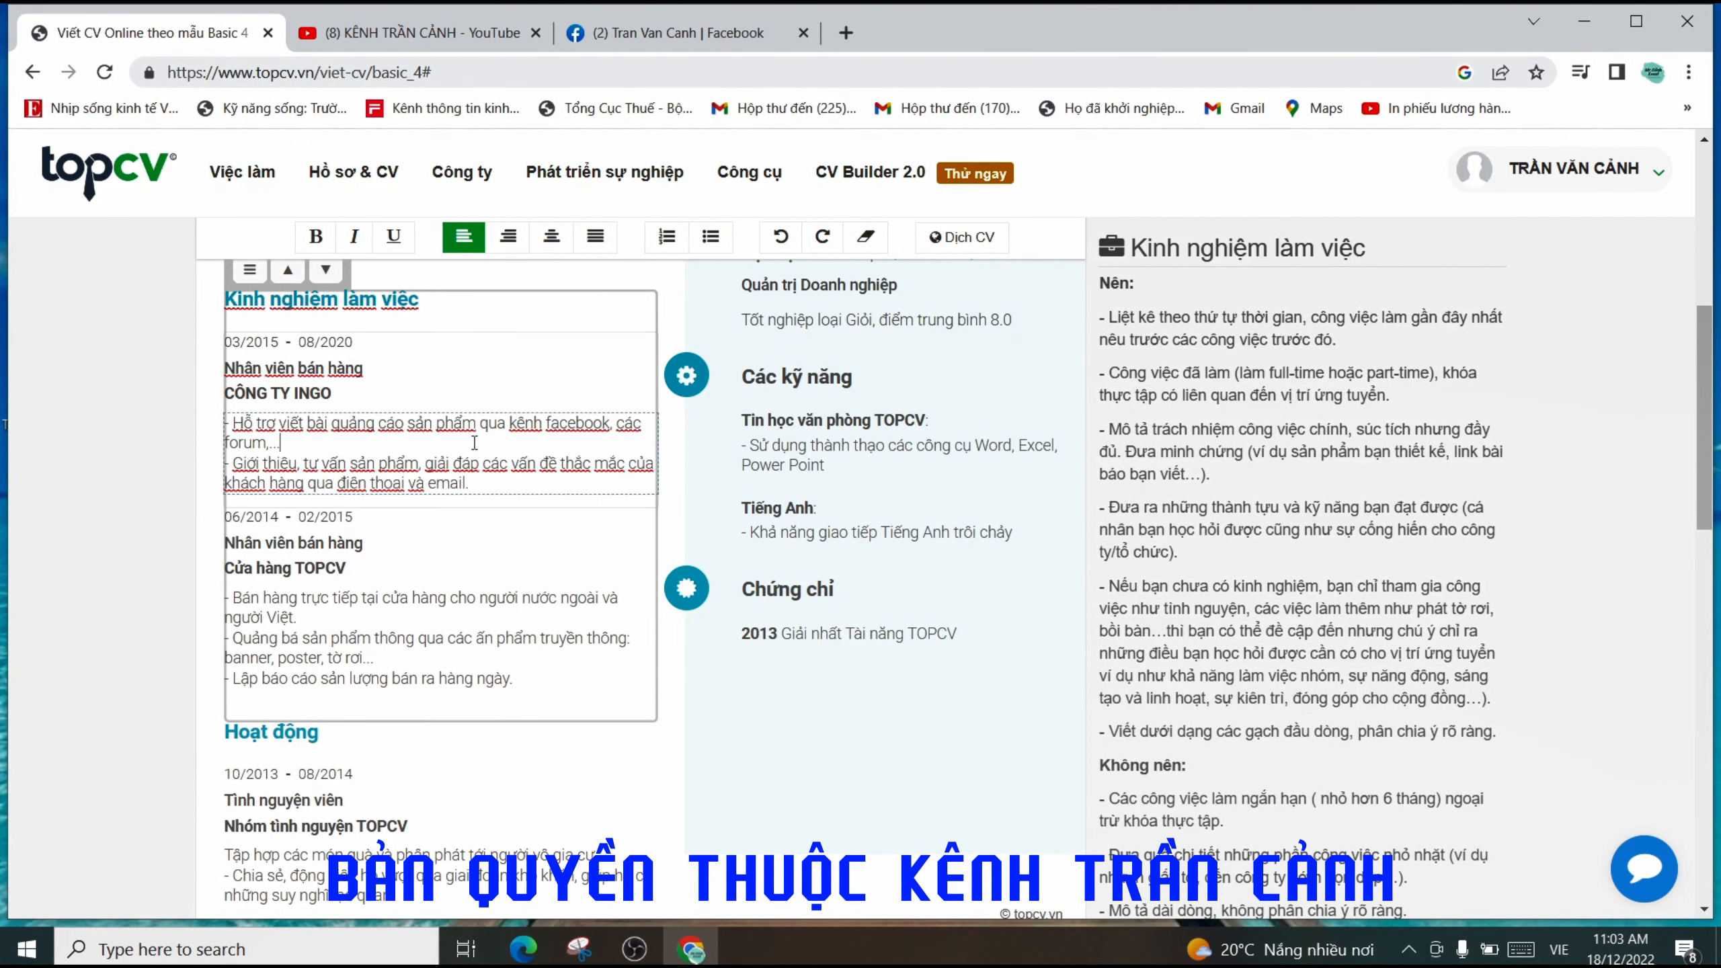
pyautogui.moveTo(473, 482); pyautogui.dragTo(239, 445)
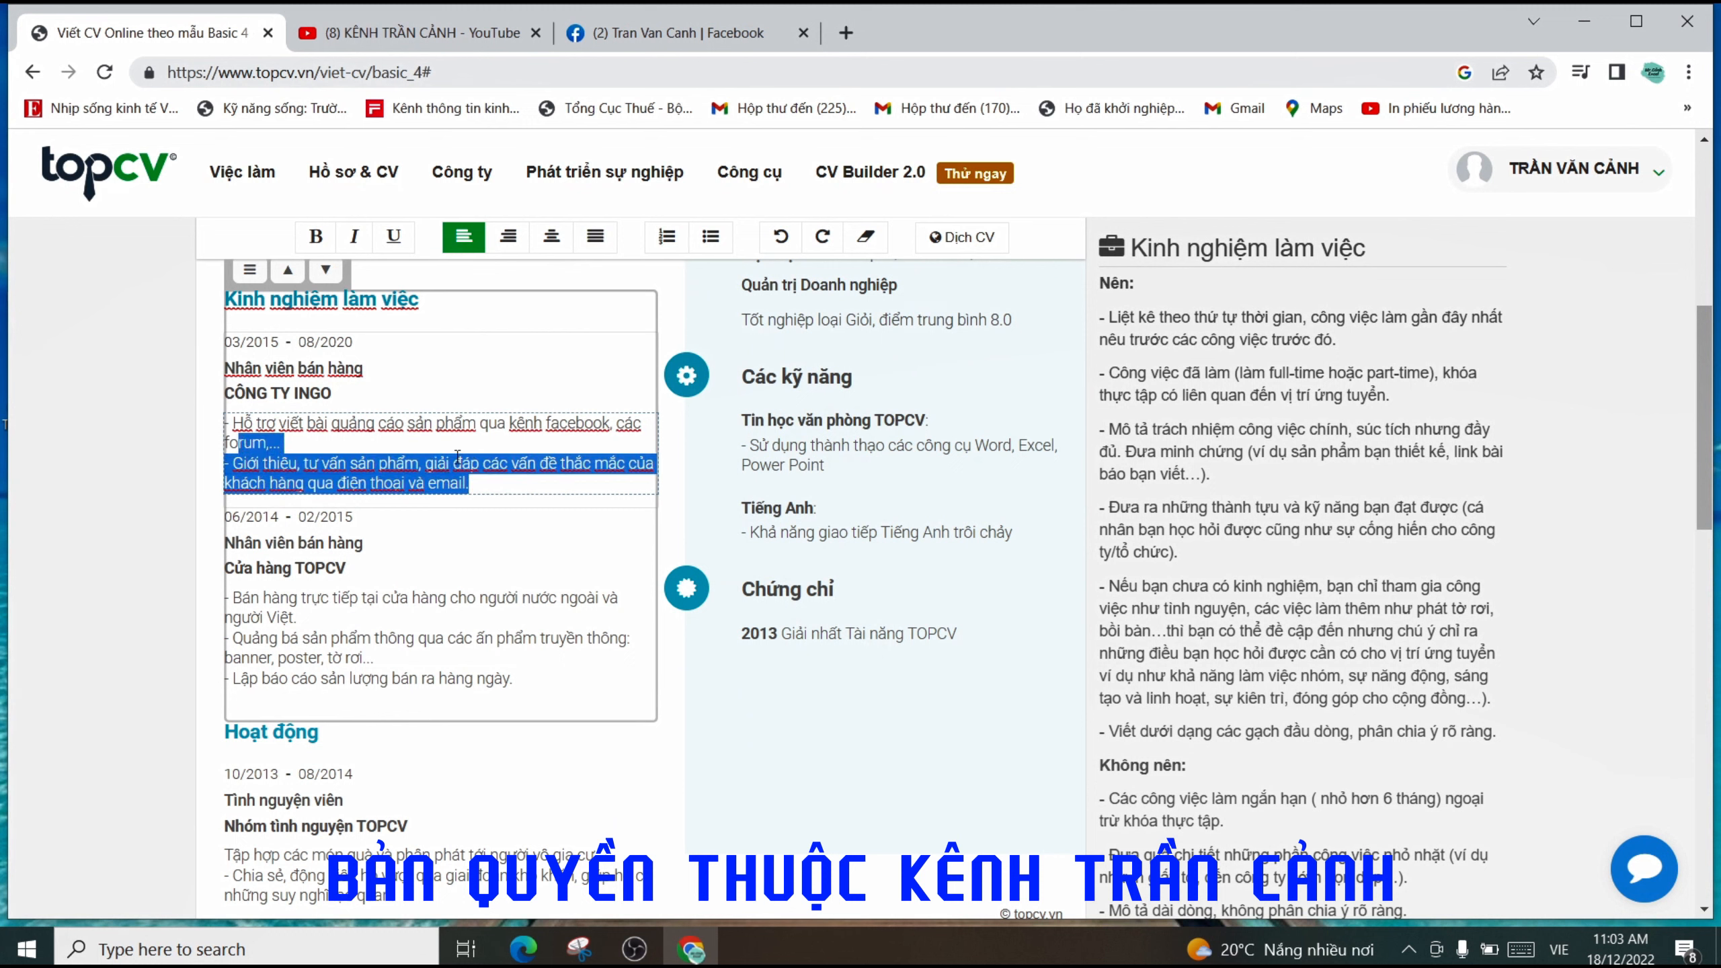
pyautogui.click(430, 483)
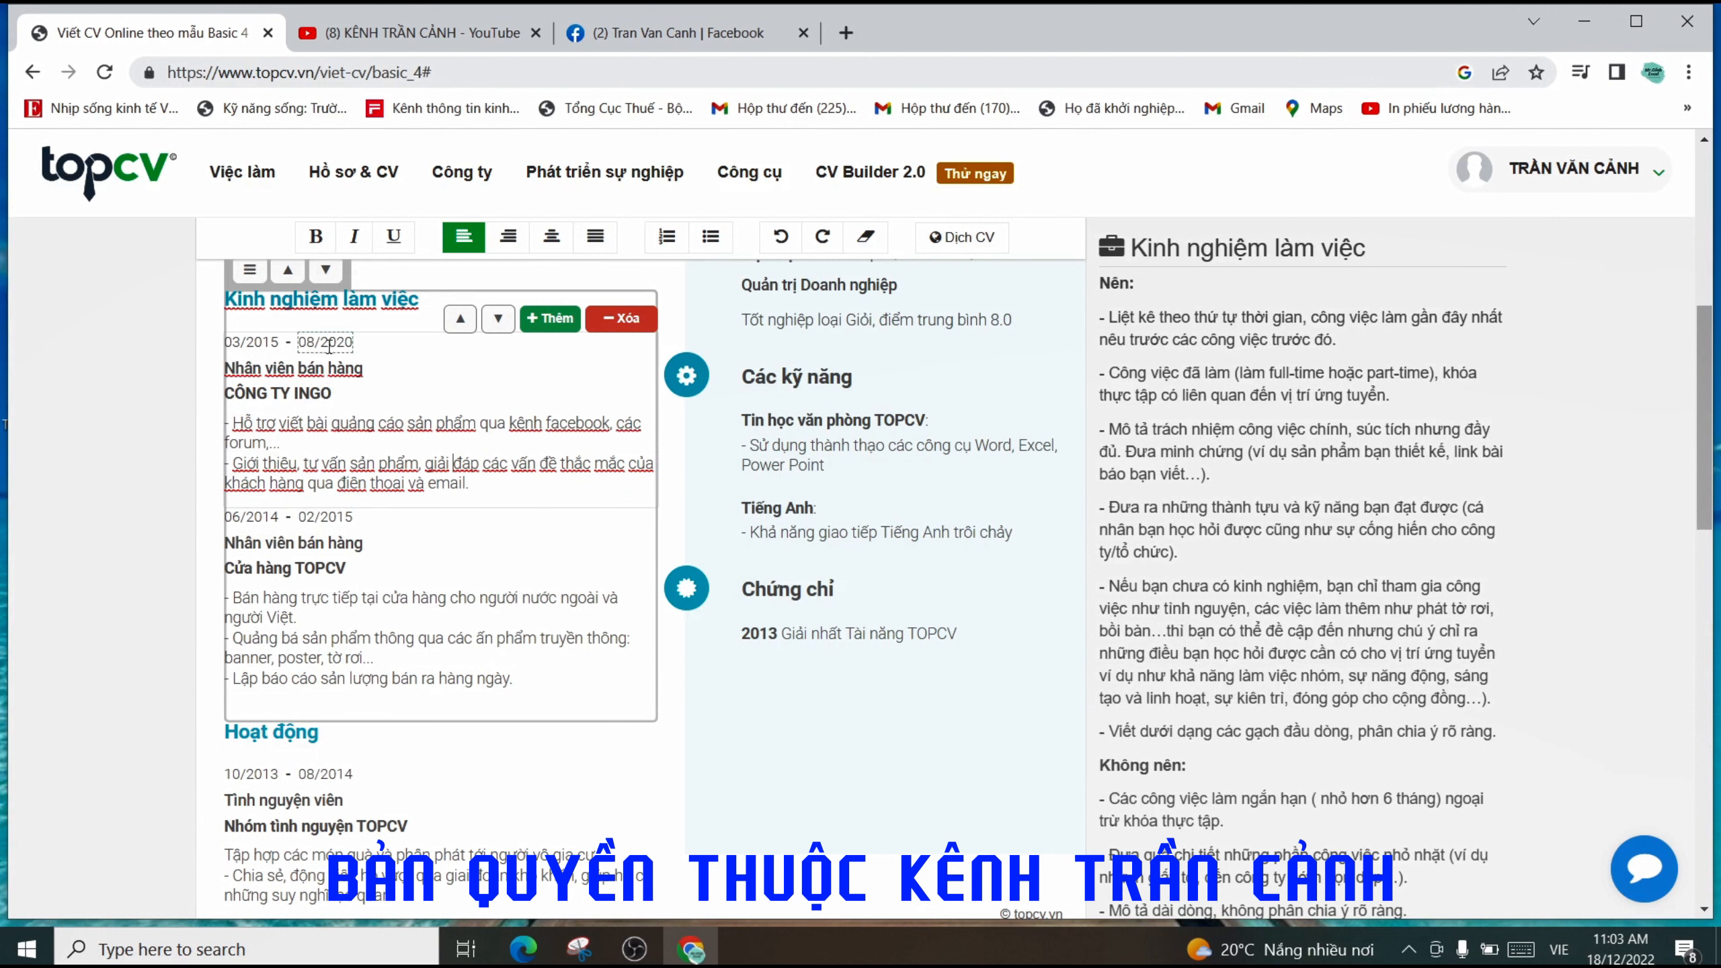
# - Change the second job's start date to 09/2020
pyautogui.click(242, 508)
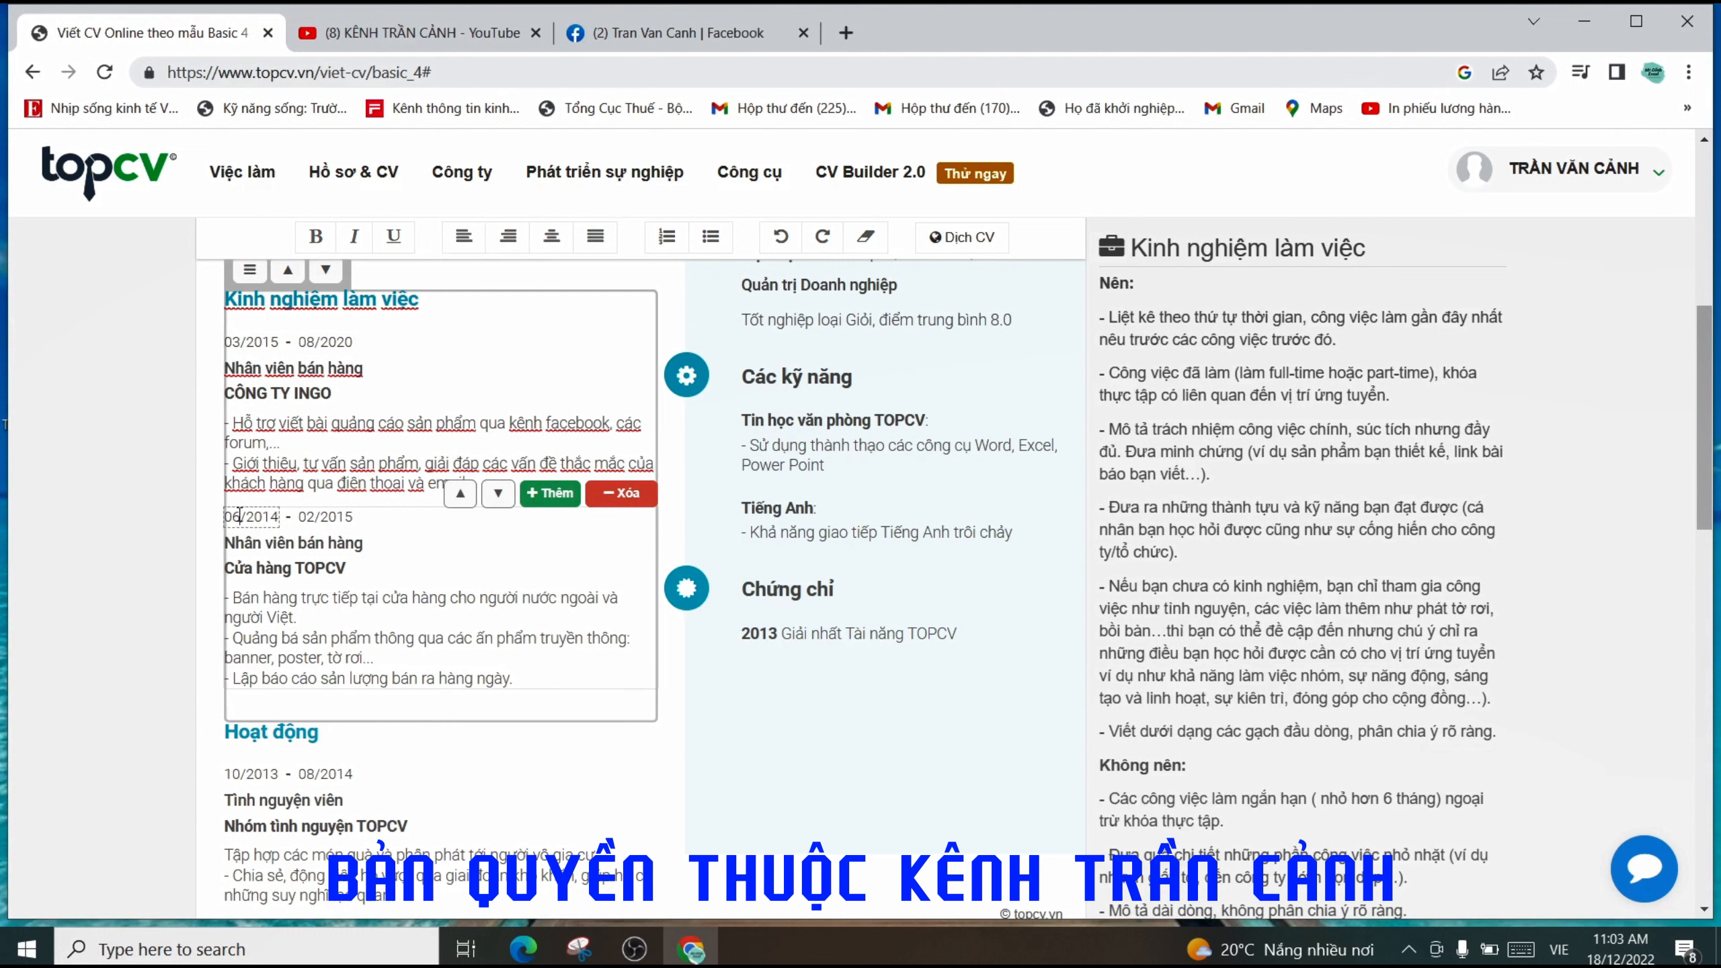
pyautogui.press('BackSpace')
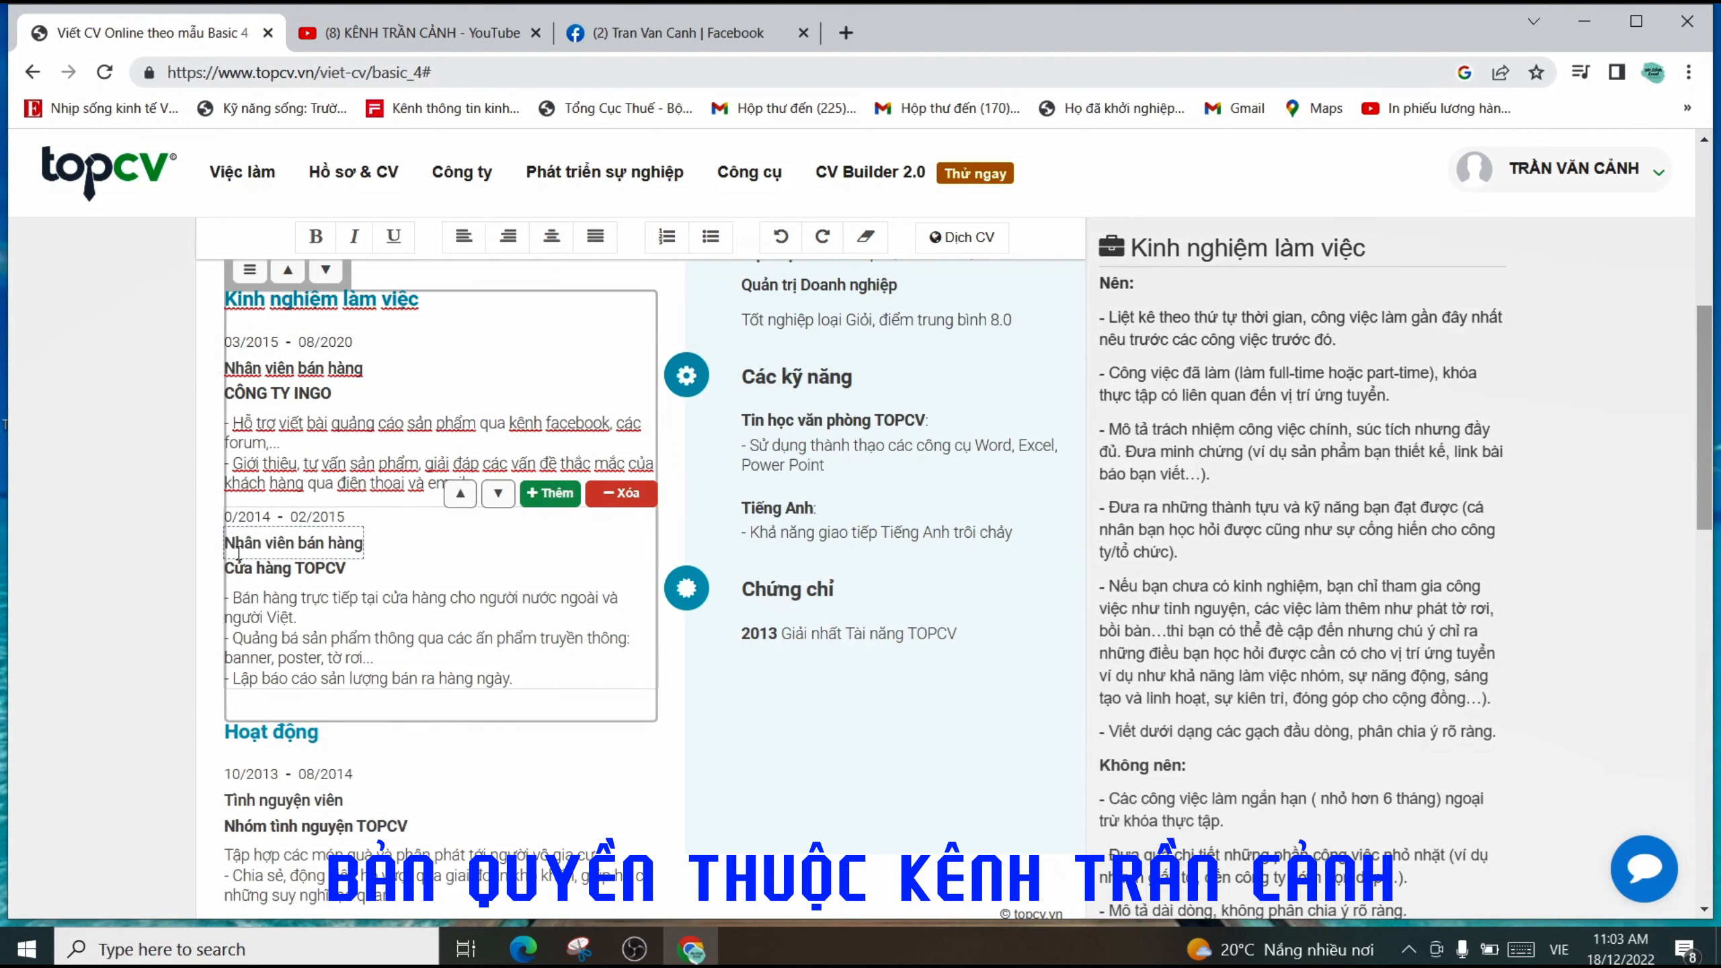
pyautogui.write('9')
pyautogui.moveTo(279, 519); pyautogui.dragTo(264, 518)
pyautogui.write('20')
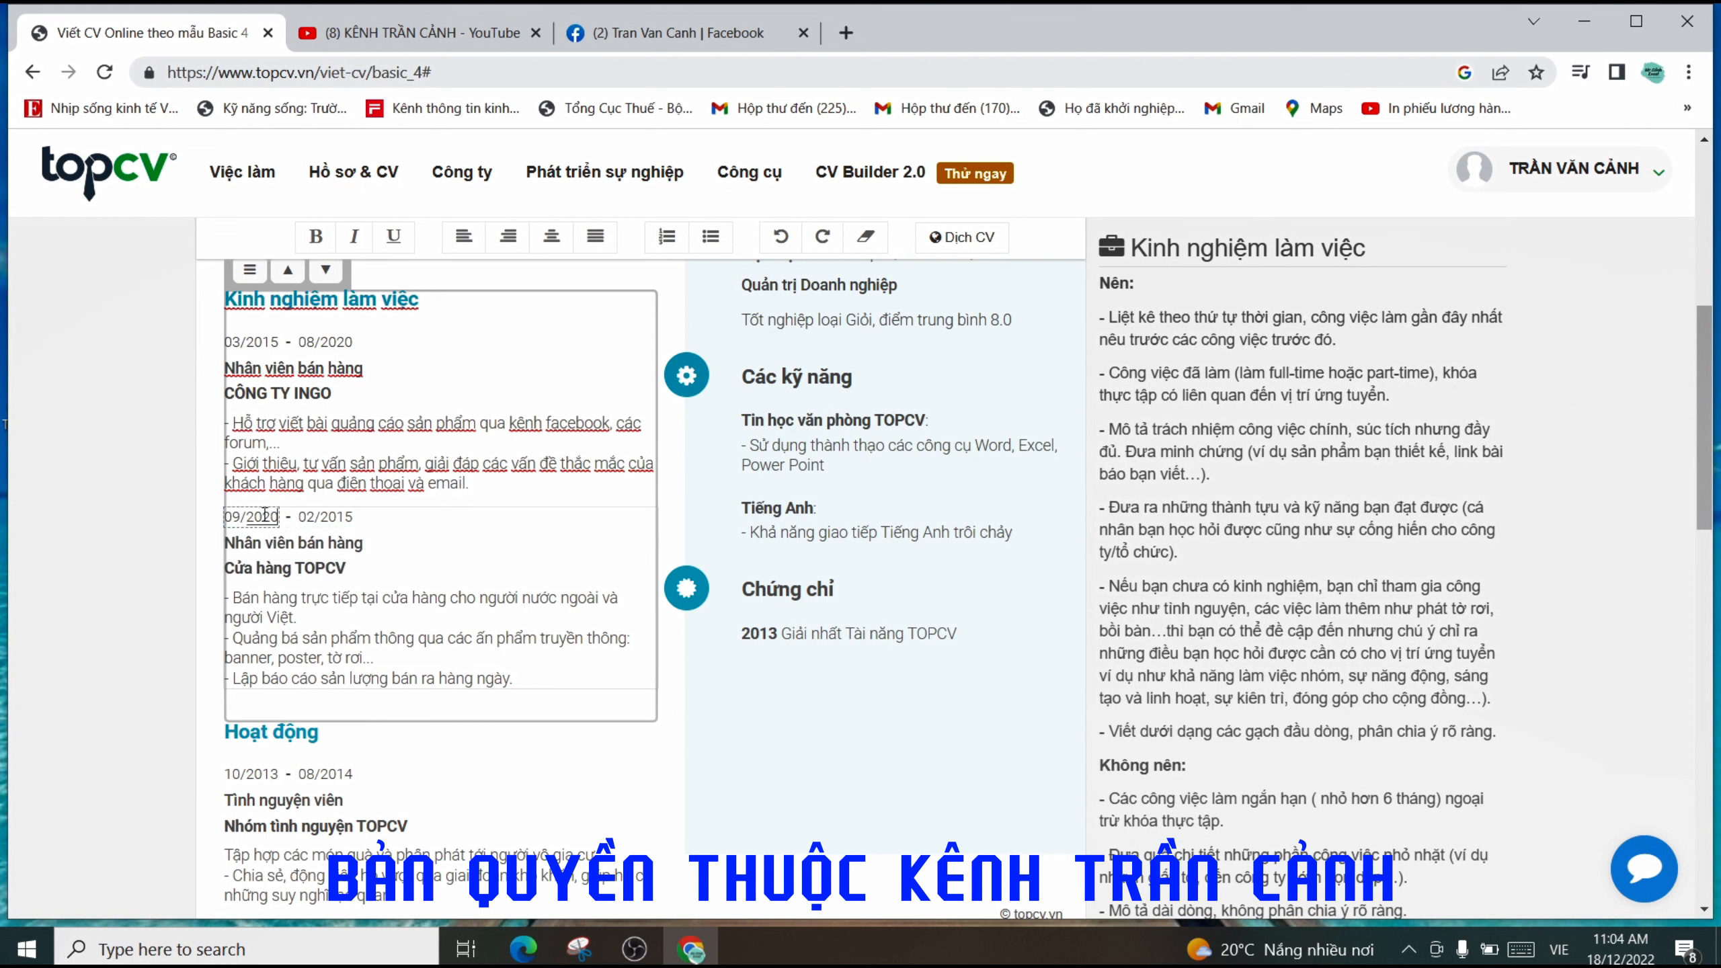
# - Edit the digits of the second job's end date to 12/2022
pyautogui.click(315, 516)
pyautogui.moveTo(299, 516); pyautogui.dragTo(306, 516)
pyautogui.write('1')
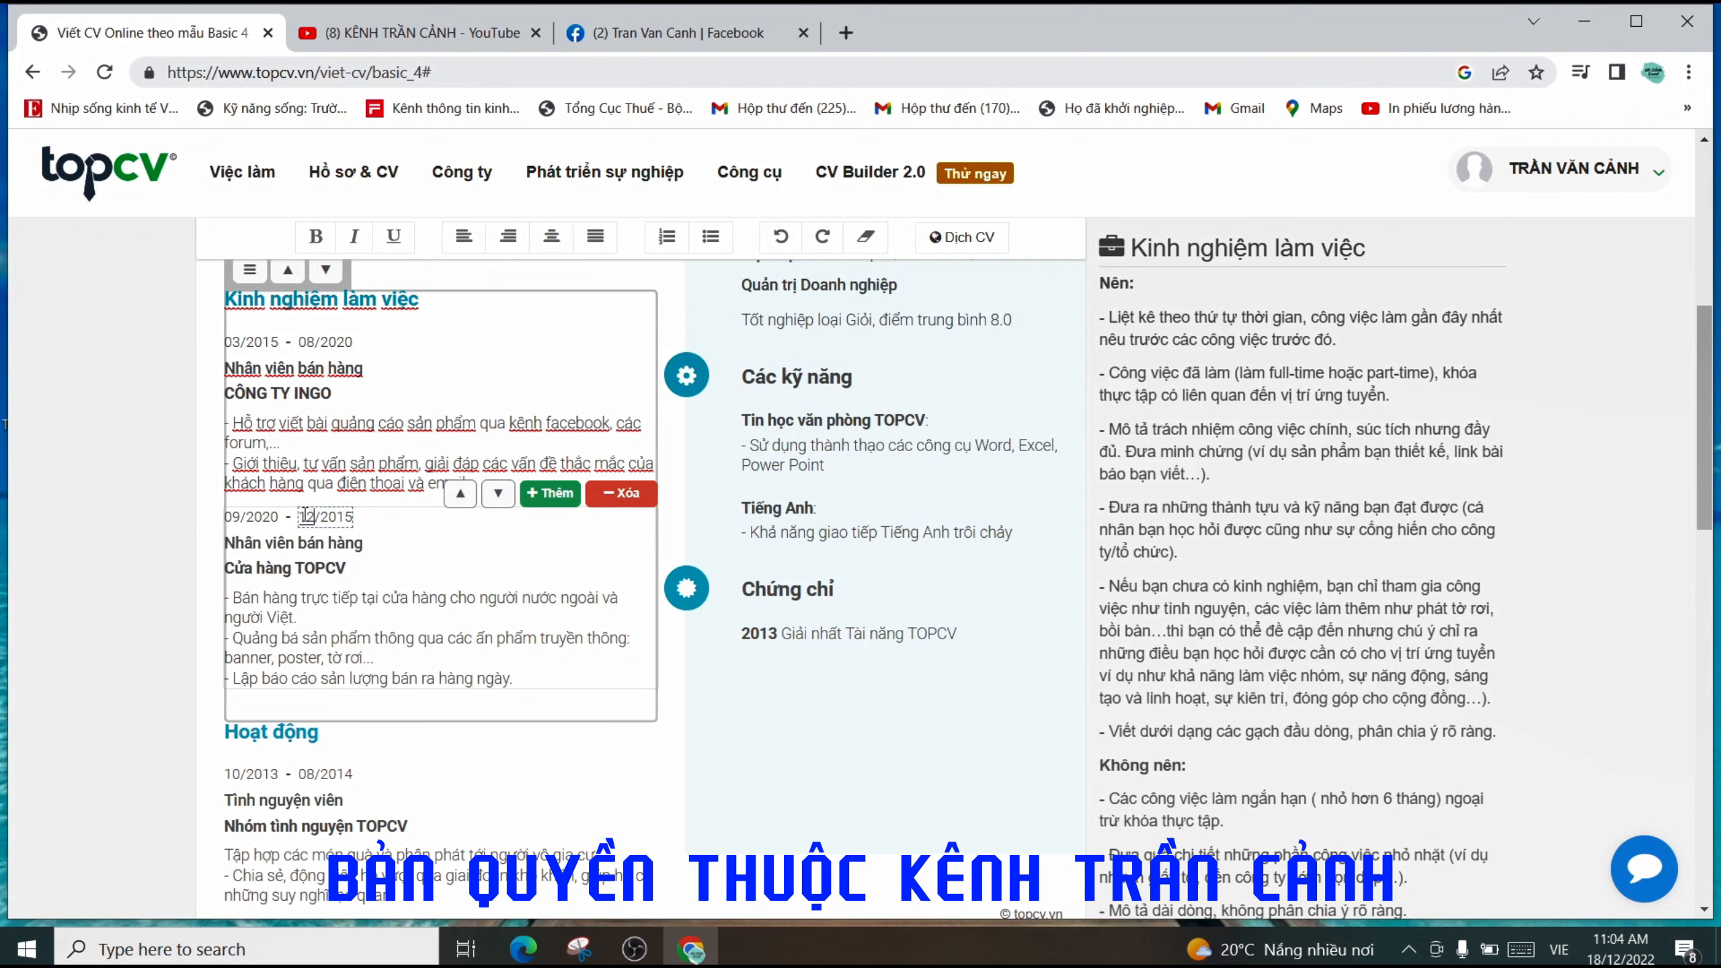
pyautogui.click(346, 566)
pyautogui.press('BackSpace')
pyautogui.write('22')
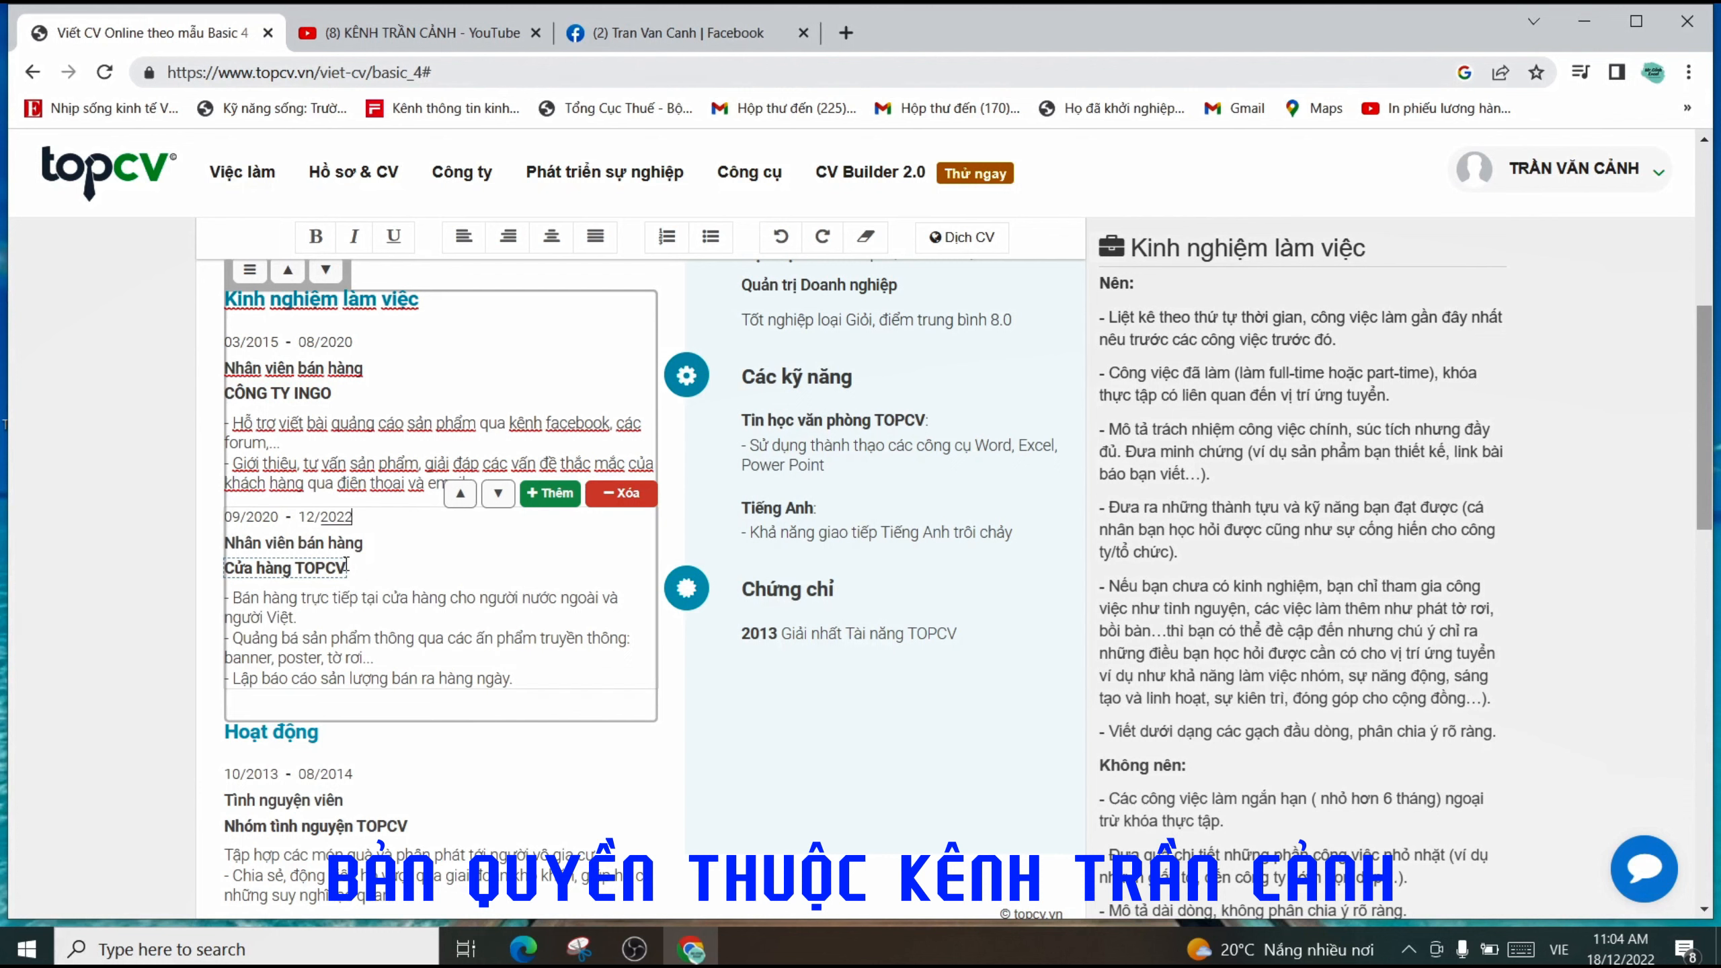
# - Replace the second job's end date with 'Hiện tại' so it runs to the present
pyautogui.click(410, 621)
pyautogui.click(301, 517)
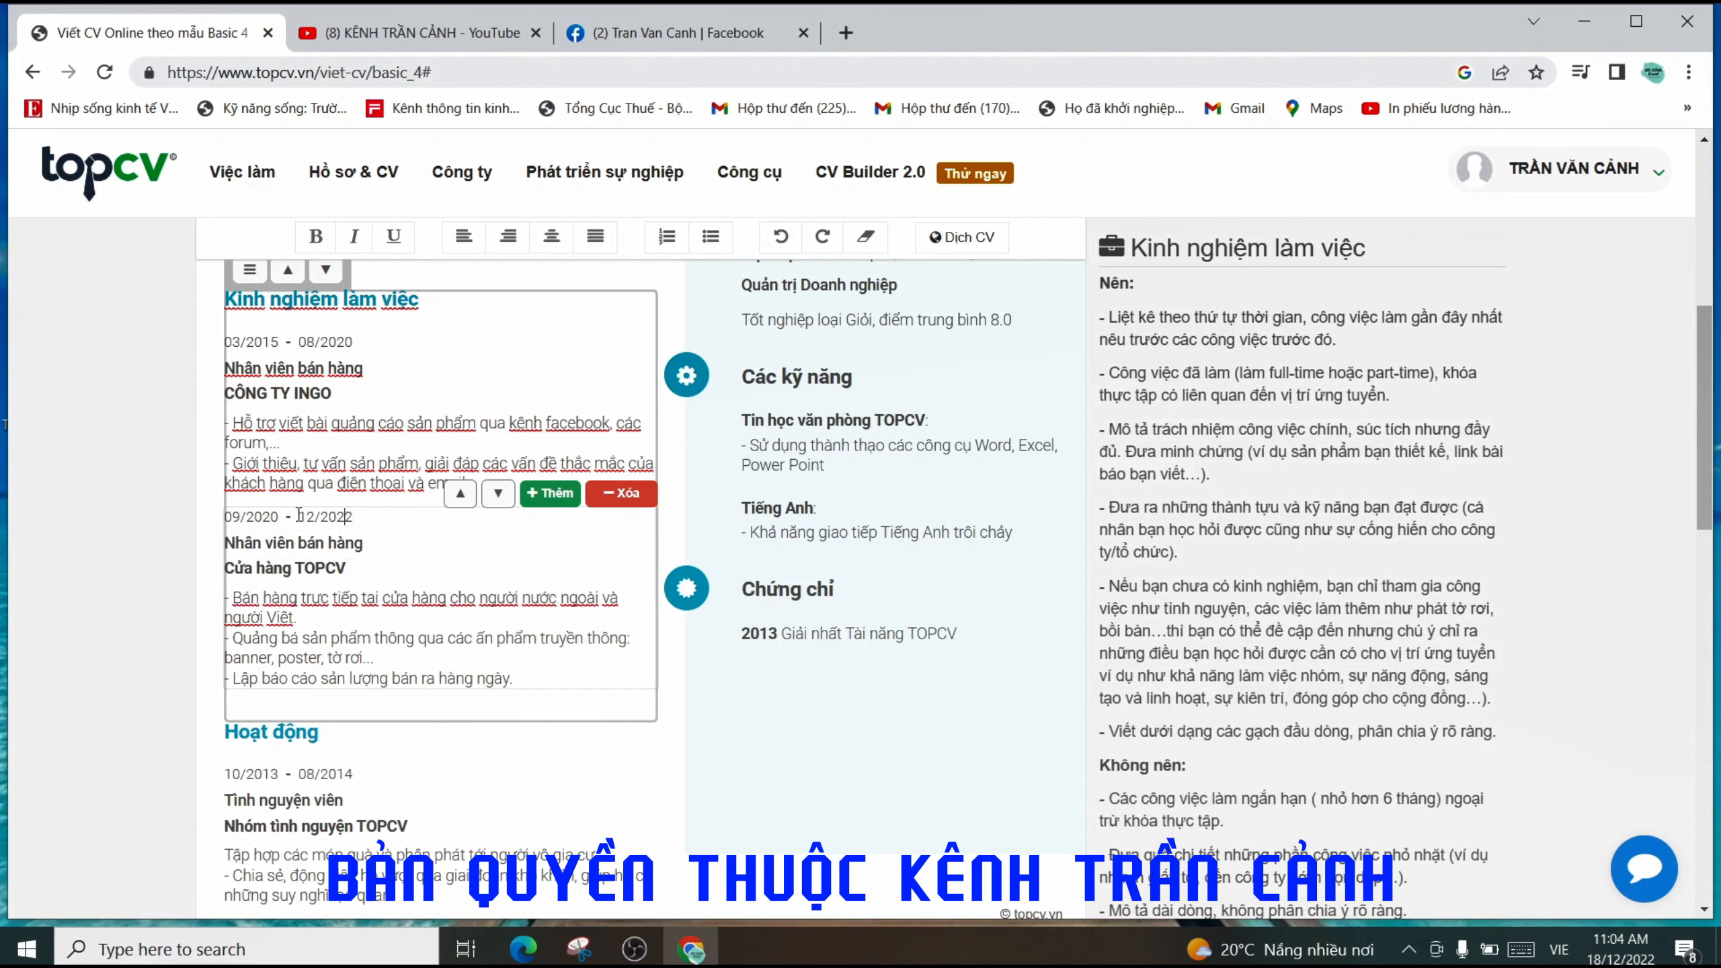
pyautogui.moveTo(301, 517); pyautogui.dragTo(349, 518)
pyautogui.write('Hi')
pyautogui.write('ện')
pyautogui.write(' ta')
pyautogui.write('i')
pyautogui.click(349, 551)
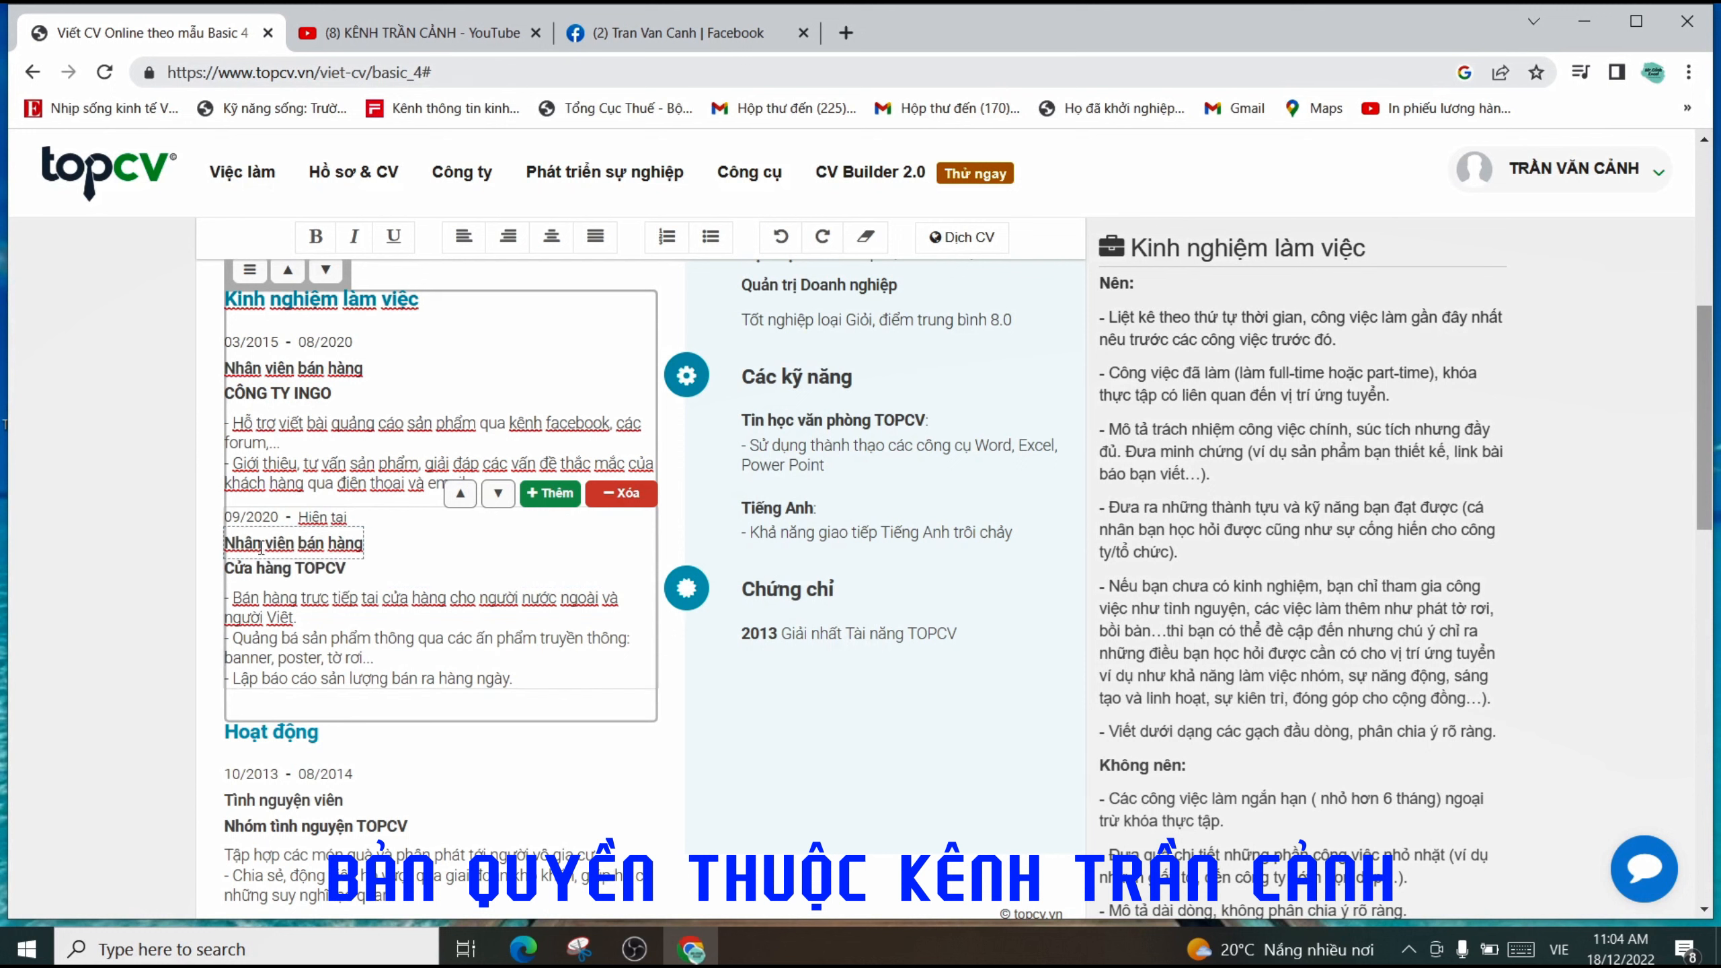
pyautogui.click(348, 370)
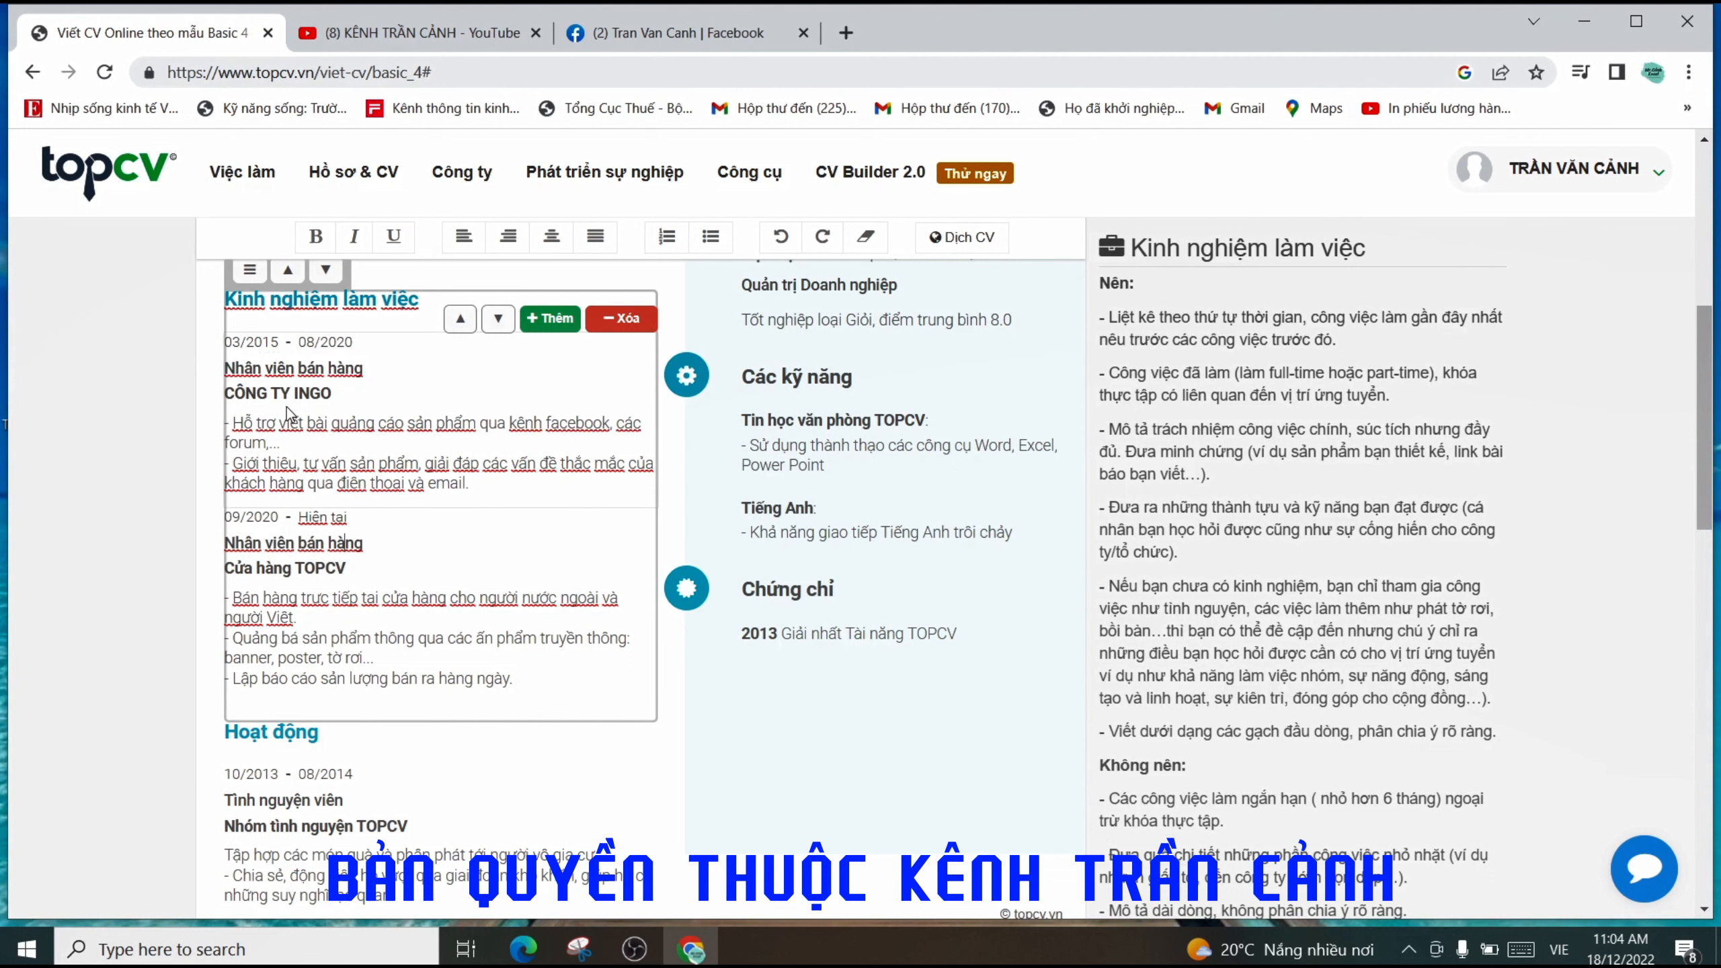
pyautogui.click(307, 563)
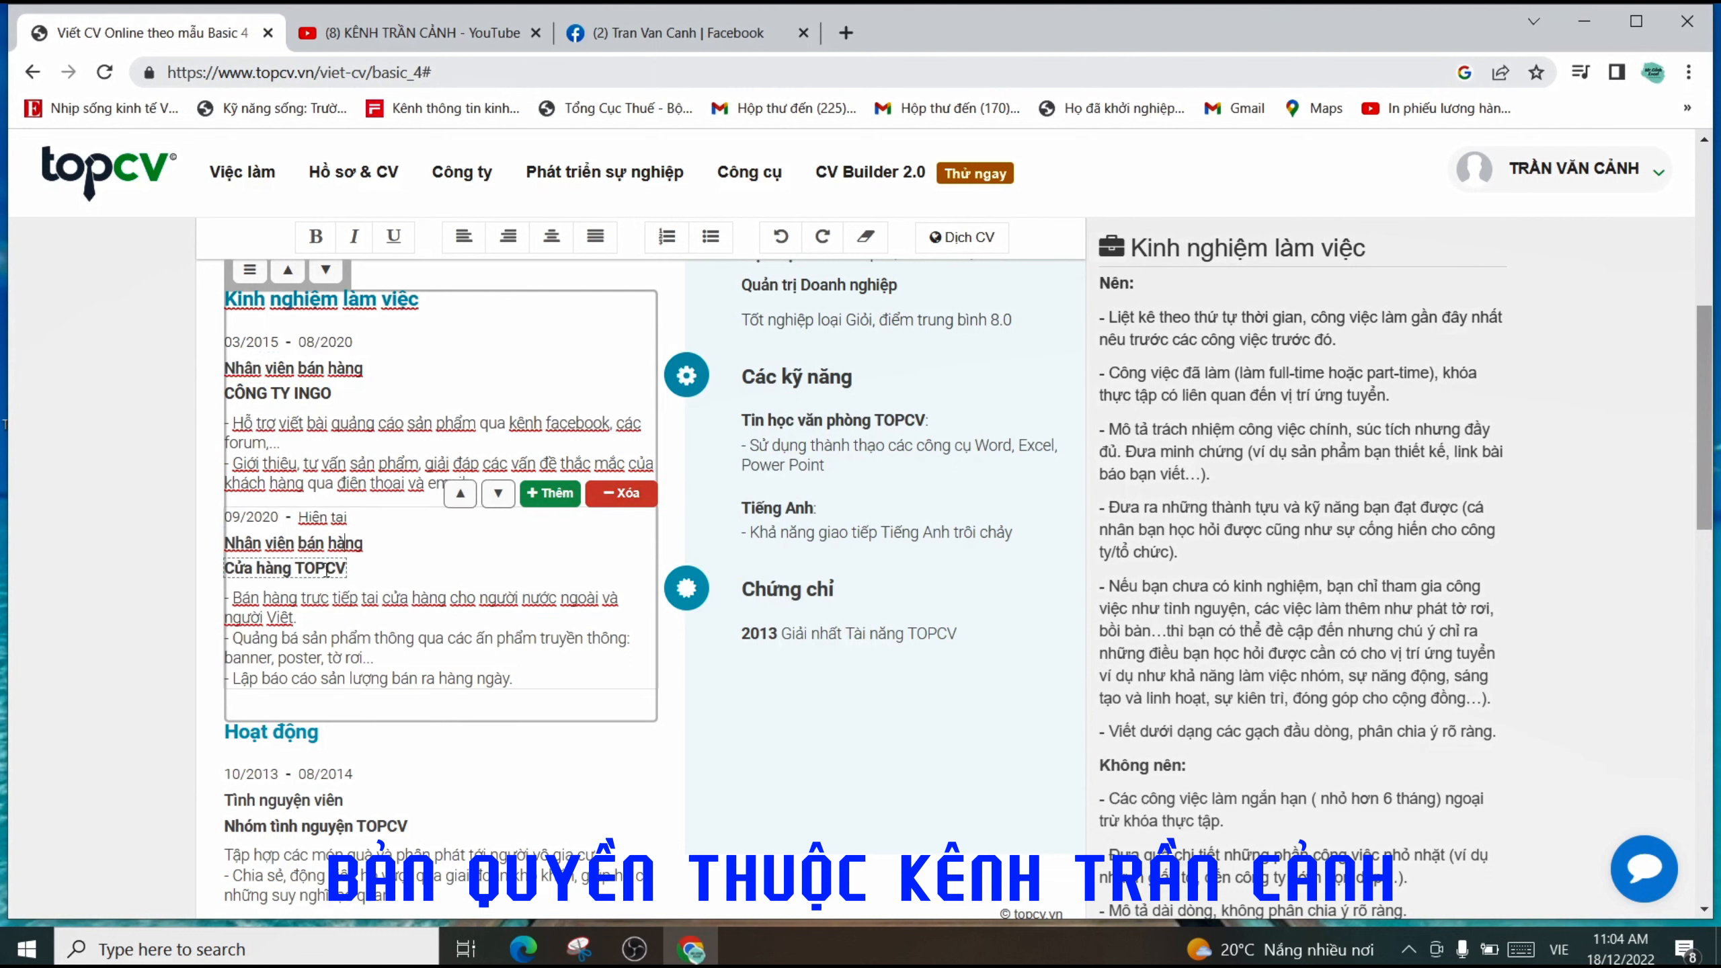
pyautogui.click(338, 542)
pyautogui.moveTo(267, 543); pyautogui.dragTo(364, 543)
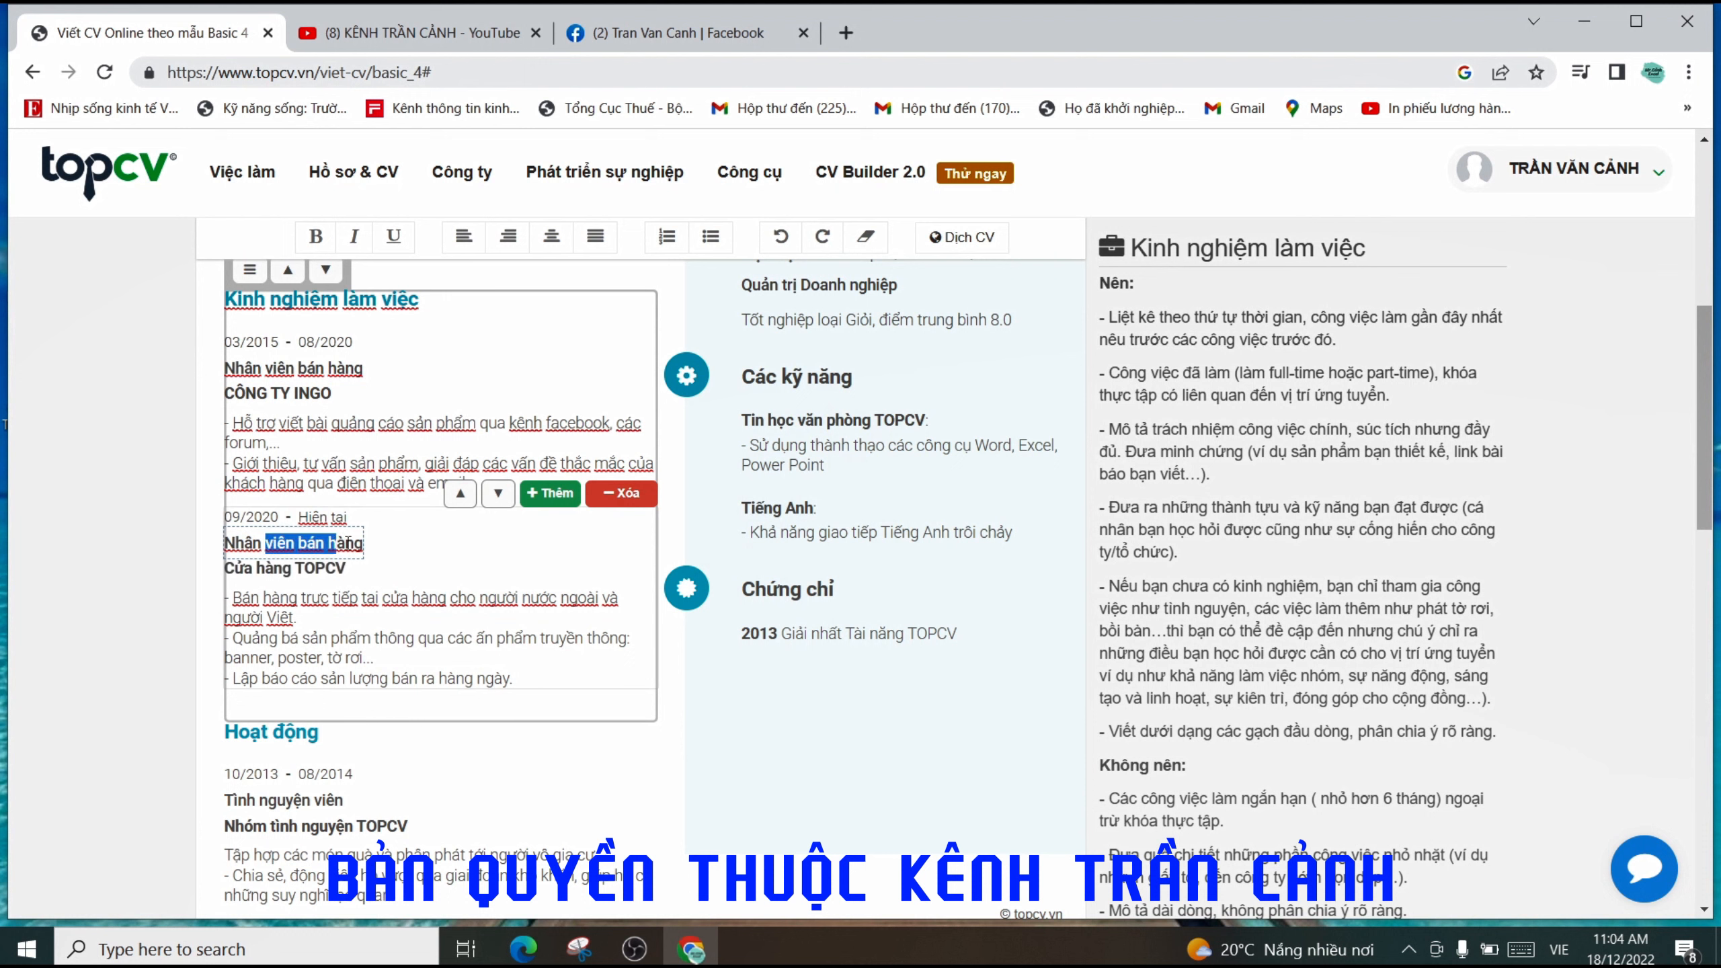
pyautogui.click(292, 543)
pyautogui.click(362, 573)
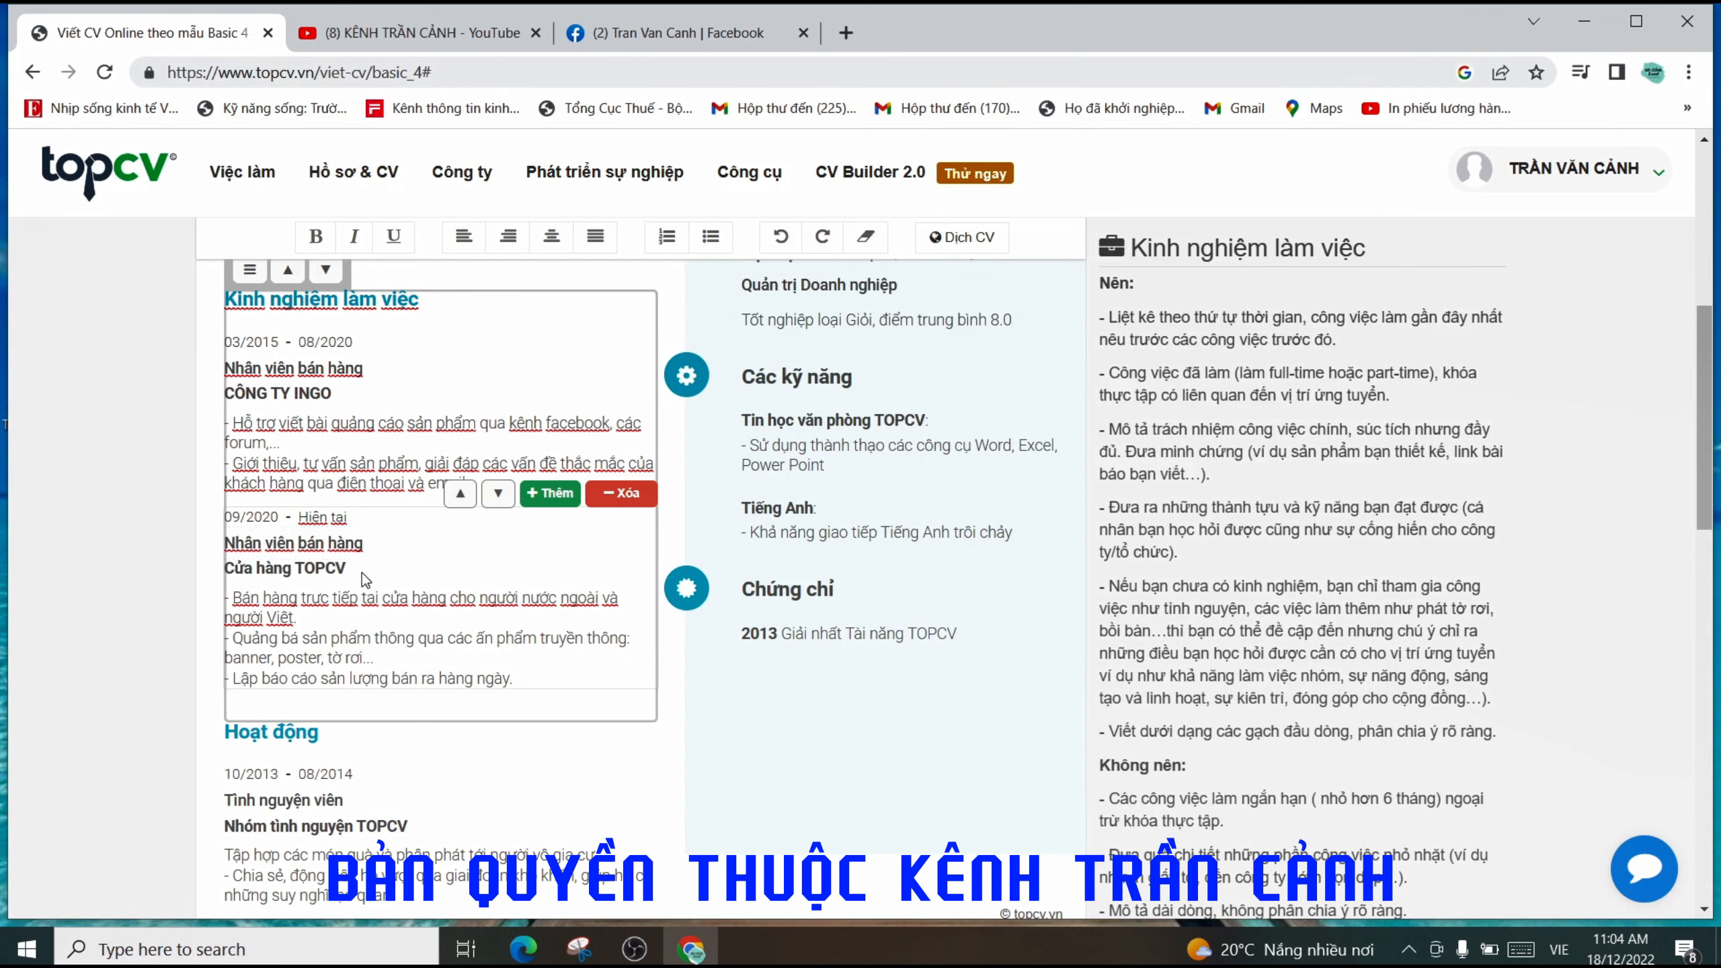
pyautogui.press('BackSpace')
pyautogui.press('BackSpace')
pyautogui.press('BackSpace')
pyautogui.press('BackSpace')
pyautogui.press('BackSpace')
pyautogui.press('BackSpace')
pyautogui.press('BackSpace')
pyautogui.press('BackSpace')
pyautogui.press('BackSpace')
pyautogui.press('BackSpace')
pyautogui.press('BackSpace')
pyautogui.press('BackSpace')
pyautogui.press('BackSpace')
pyautogui.press('BackSpace')
pyautogui.press('BackSpace')
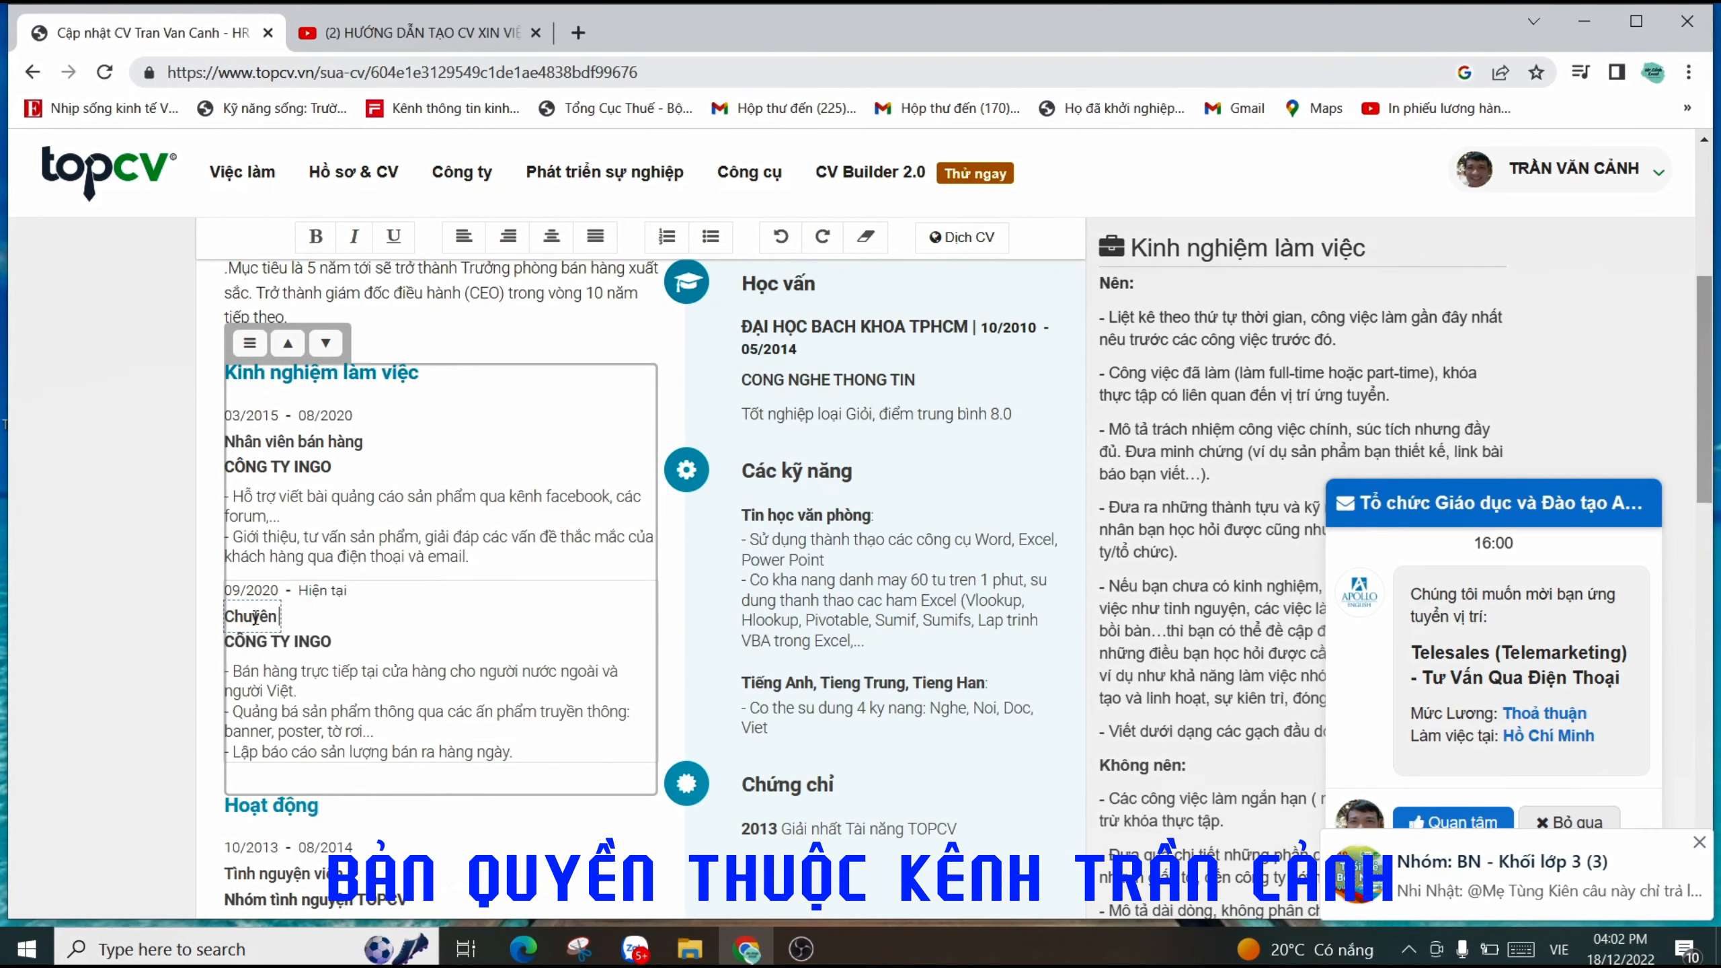
pyautogui.write('viên bán hang')
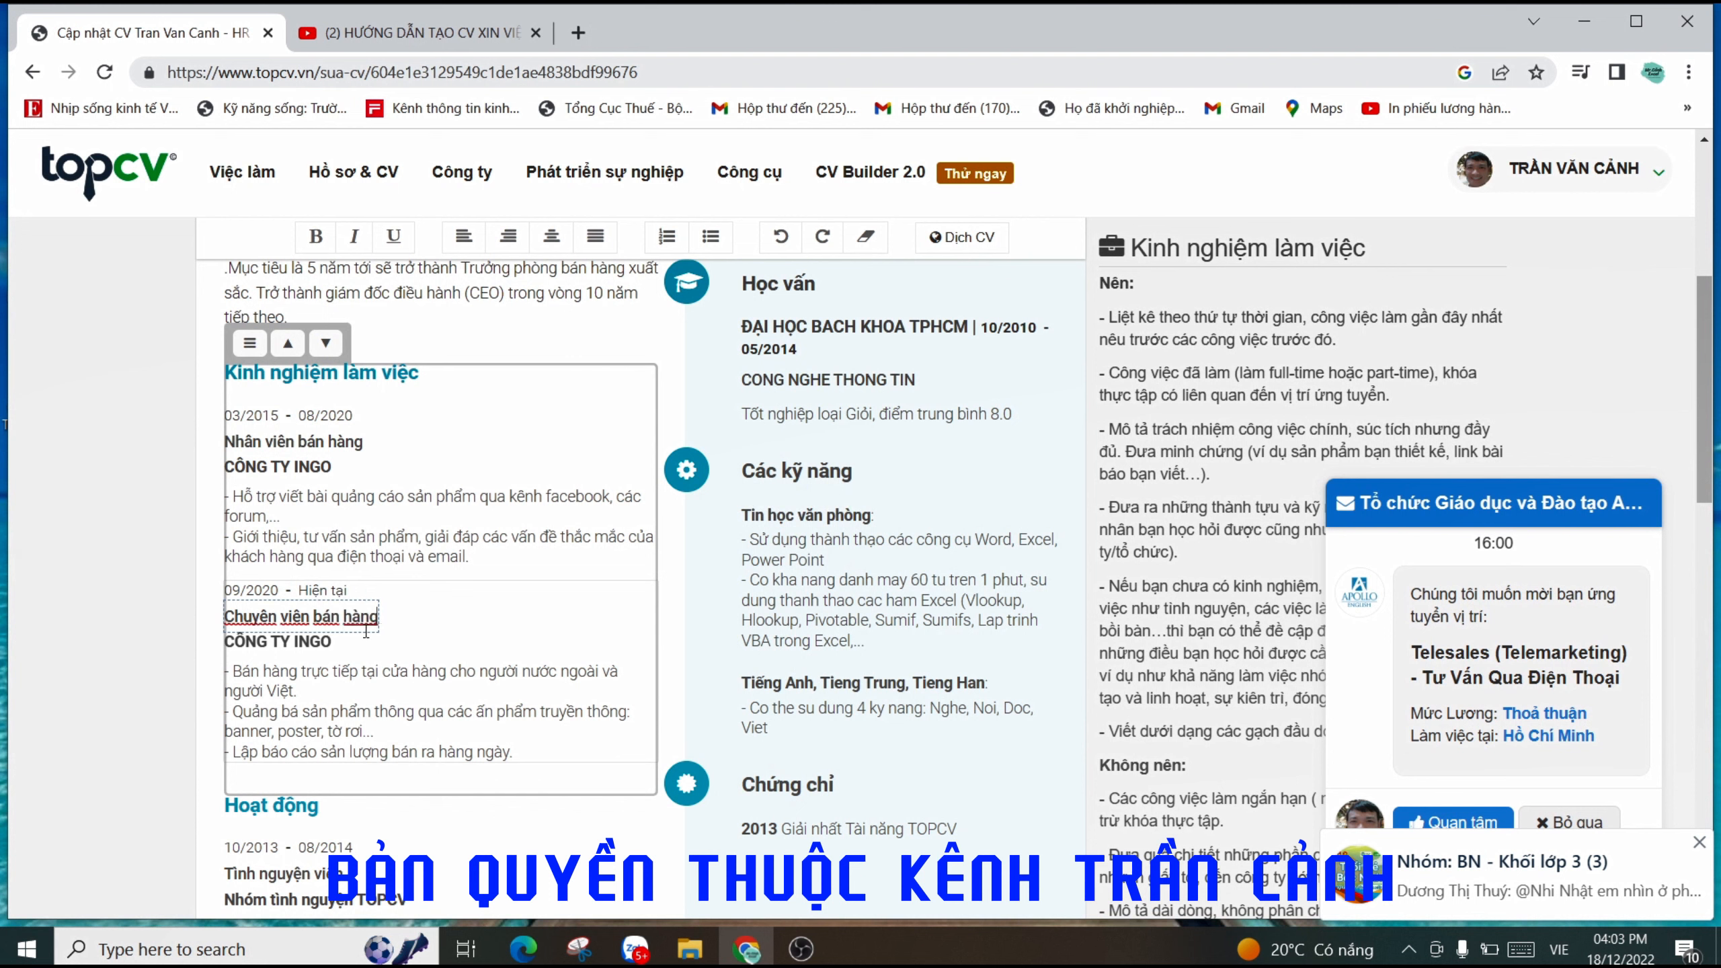
pyautogui.press('BackSpace')
pyautogui.press('BackSpace')
pyautogui.press('BackSpace')
pyautogui.press('BackSpace')
pyautogui.press('BackSpace')
pyautogui.press('BackSpace')
pyautogui.press('BackSpace')
pyautogui.press('BackSpace')
pyautogui.press('BackSpace')
pyautogui.press('BackSpace')
pyautogui.press('BackSpace')
pyautogui.press('BackSpace')
pyautogui.press('BackSpace')
pyautogui.press('BackSpace')
pyautogui.press('BackSpace')
pyautogui.press('BackSpace')
pyautogui.press('BackSpace')
pyautogui.press('BackSpace')
pyautogui.press('BackSpace')
pyautogui.press('BackSpace')
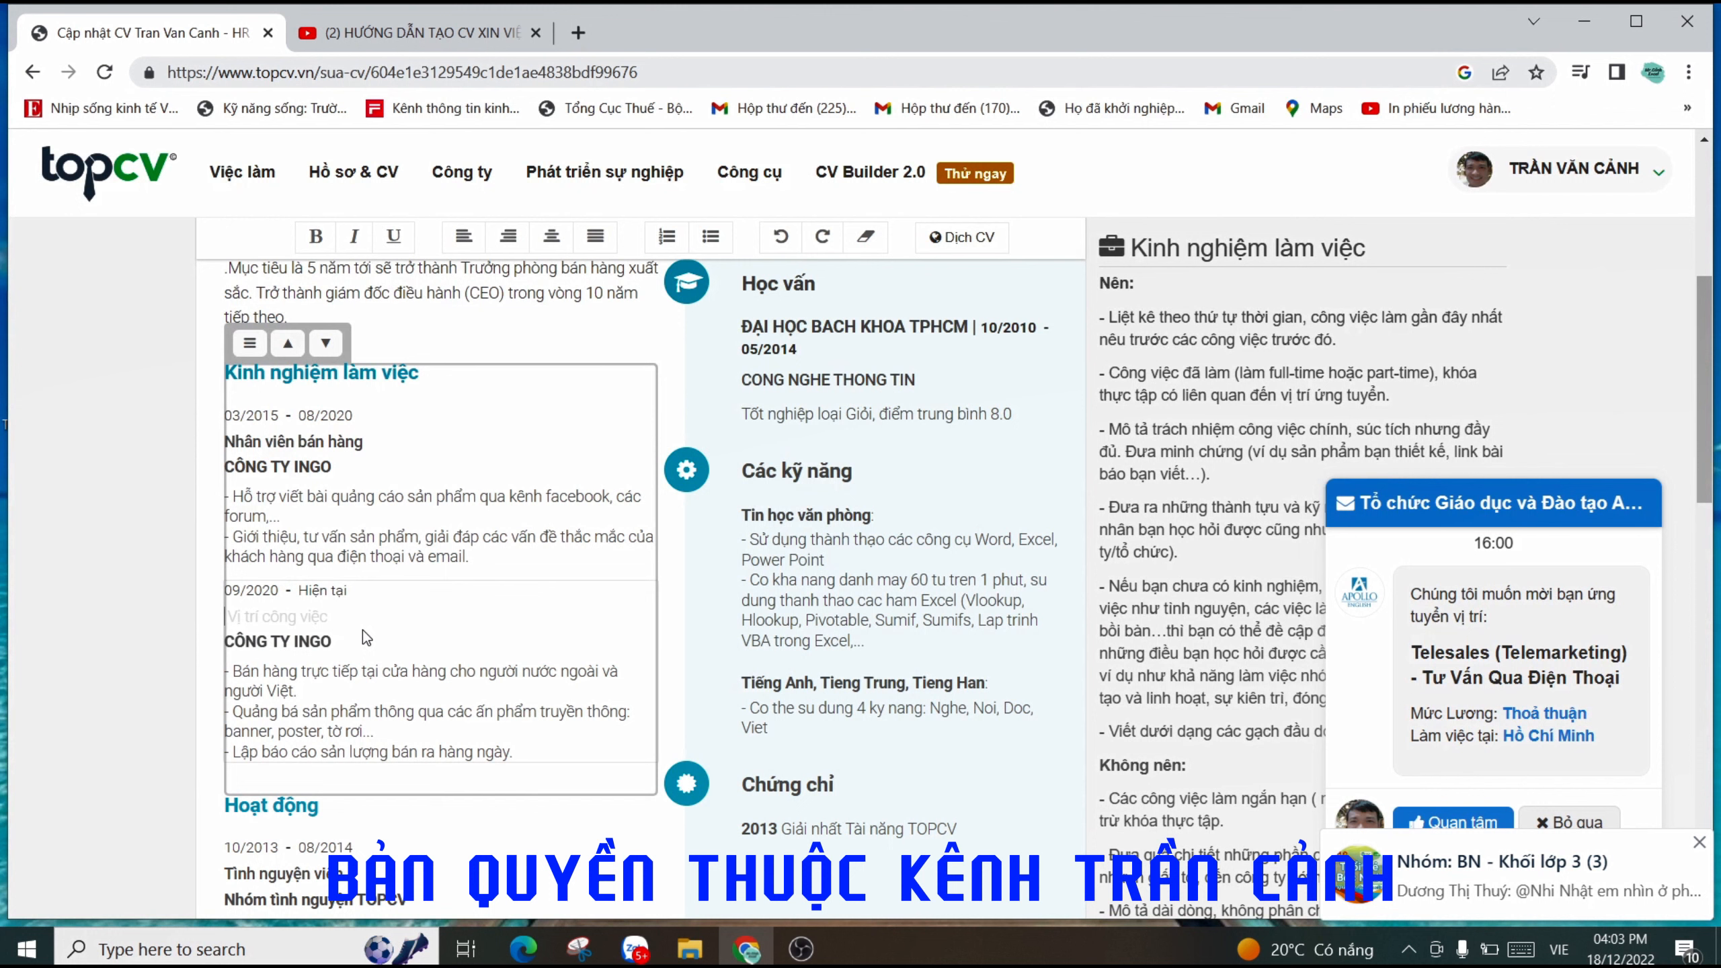
pyautogui.write('Phó pho')
pyautogui.write('ng sa')
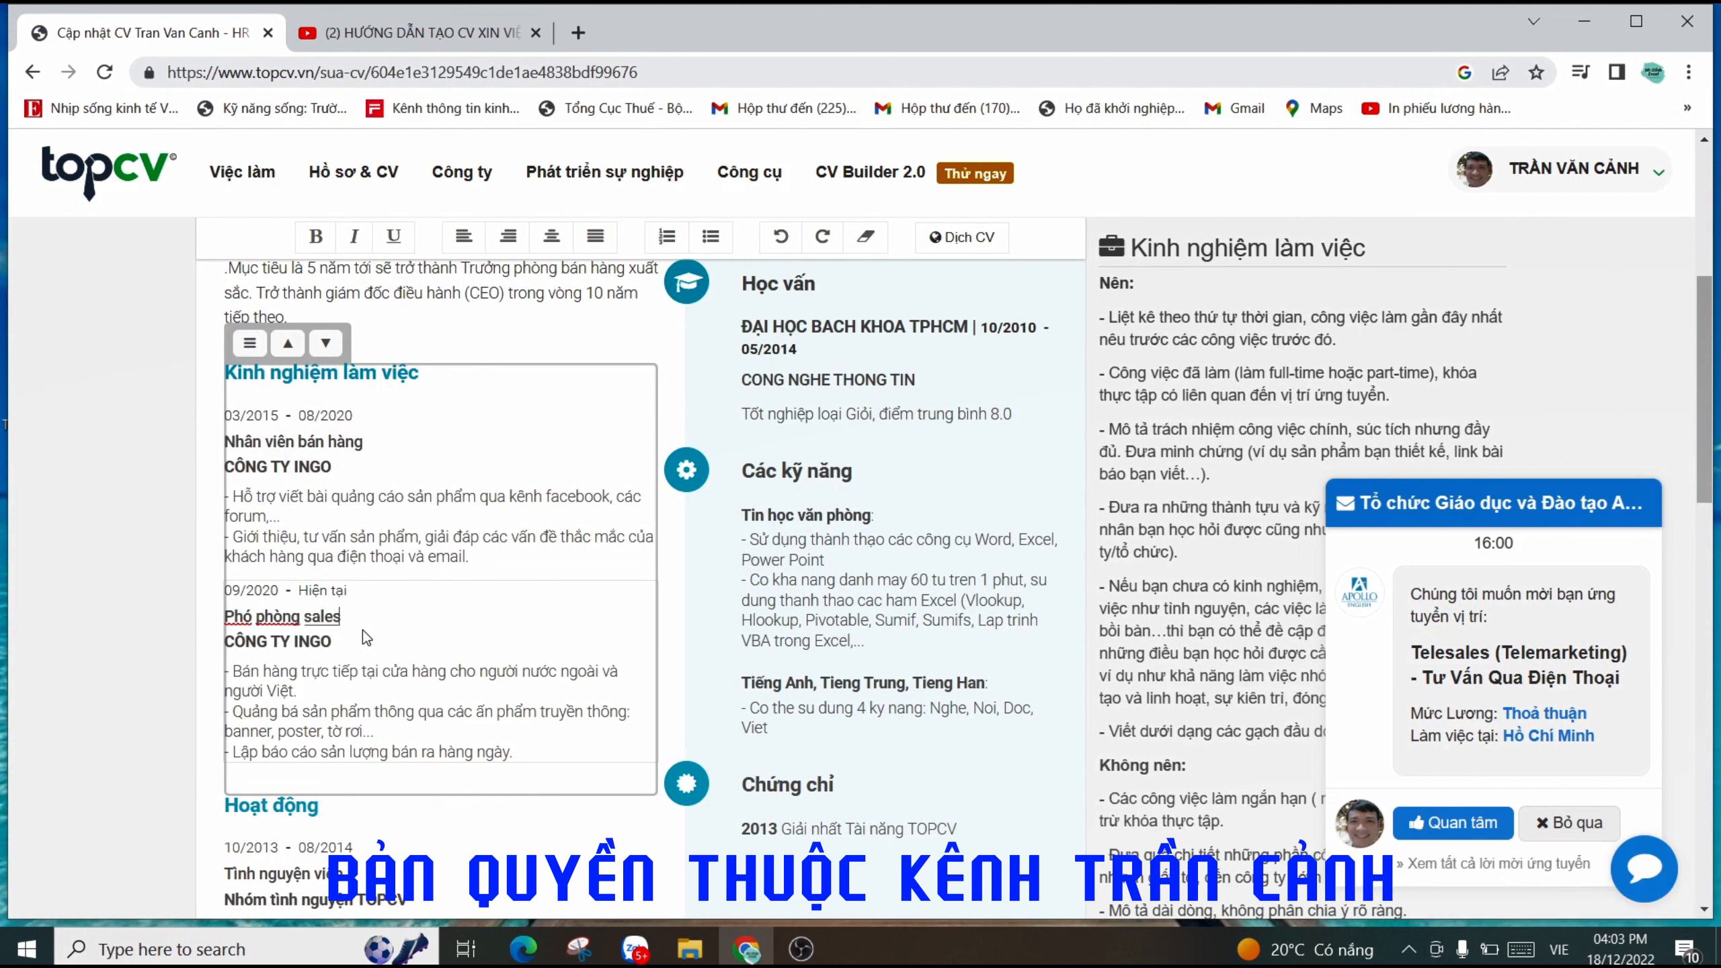
pyautogui.write('les')
pyautogui.click(274, 627)
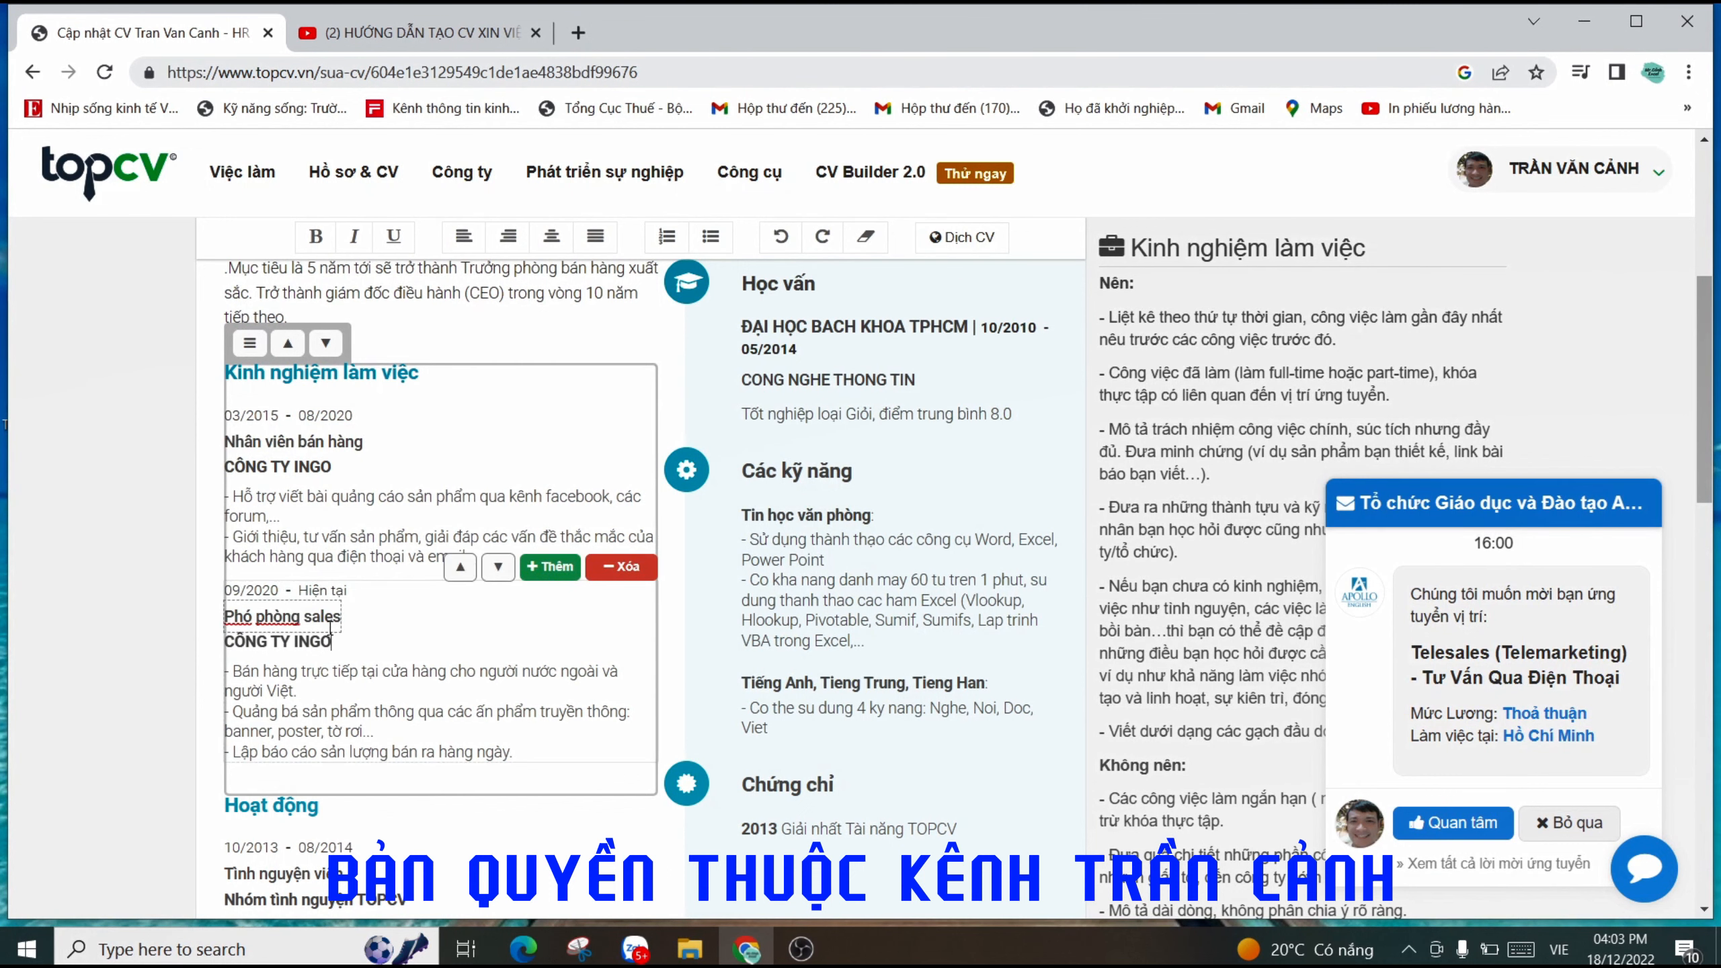
pyautogui.moveTo(341, 617); pyautogui.dragTo(219, 614)
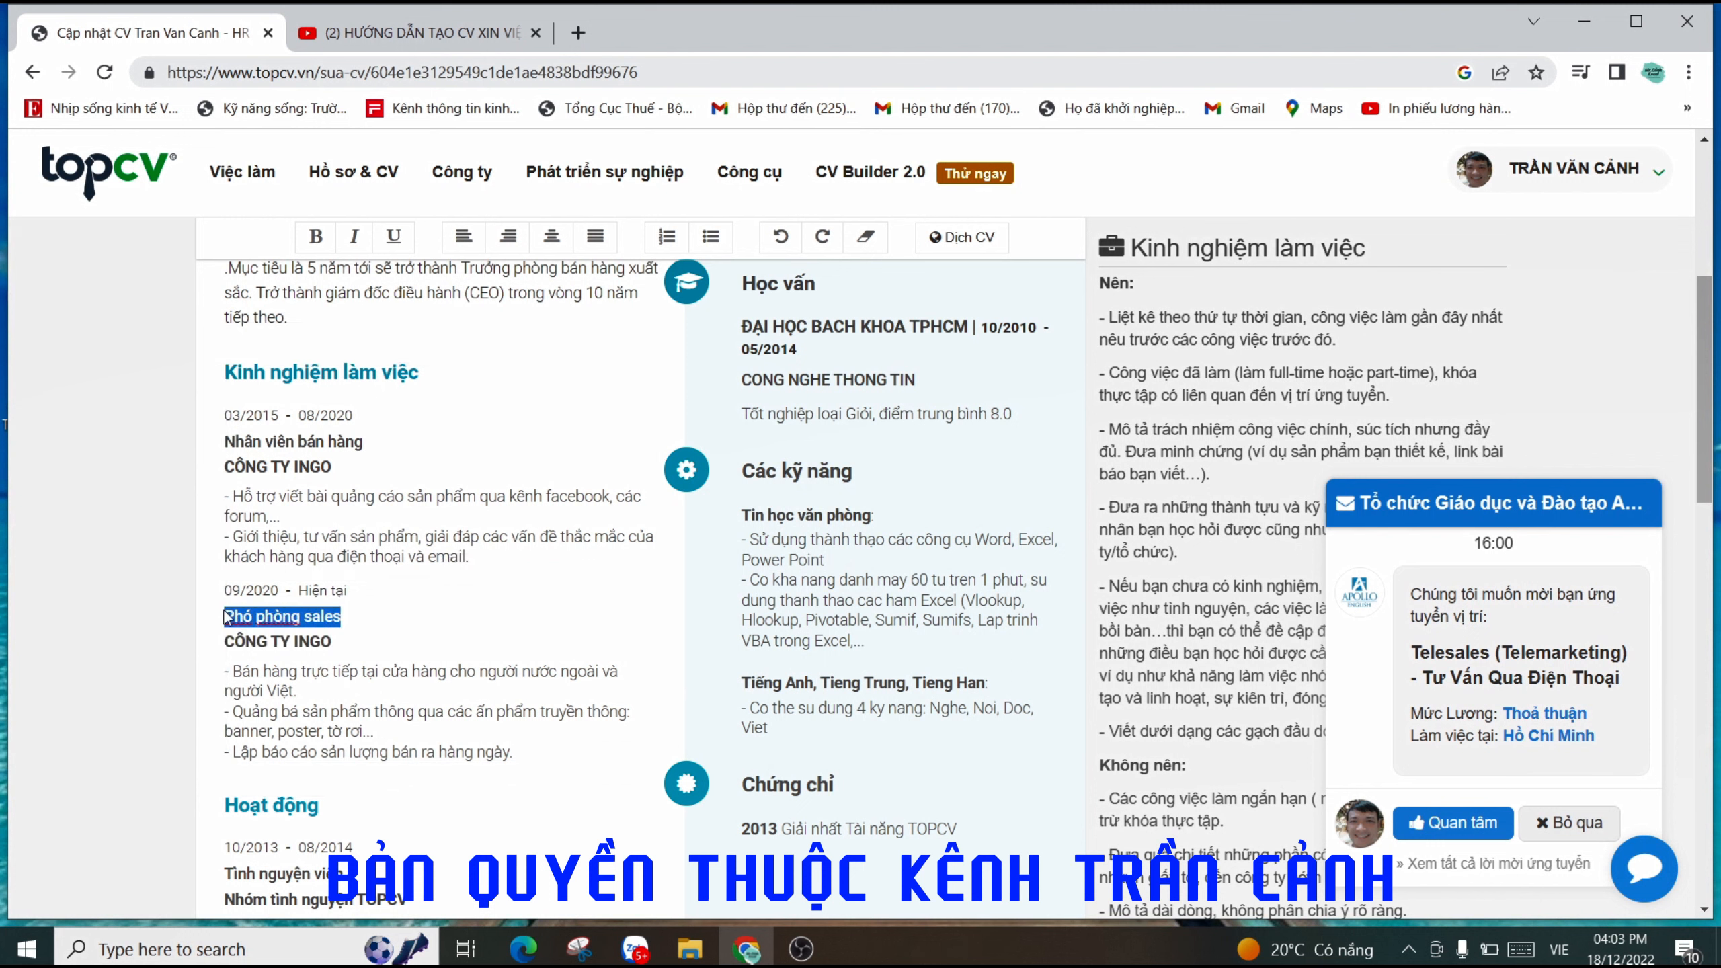
pyautogui.click(285, 612)
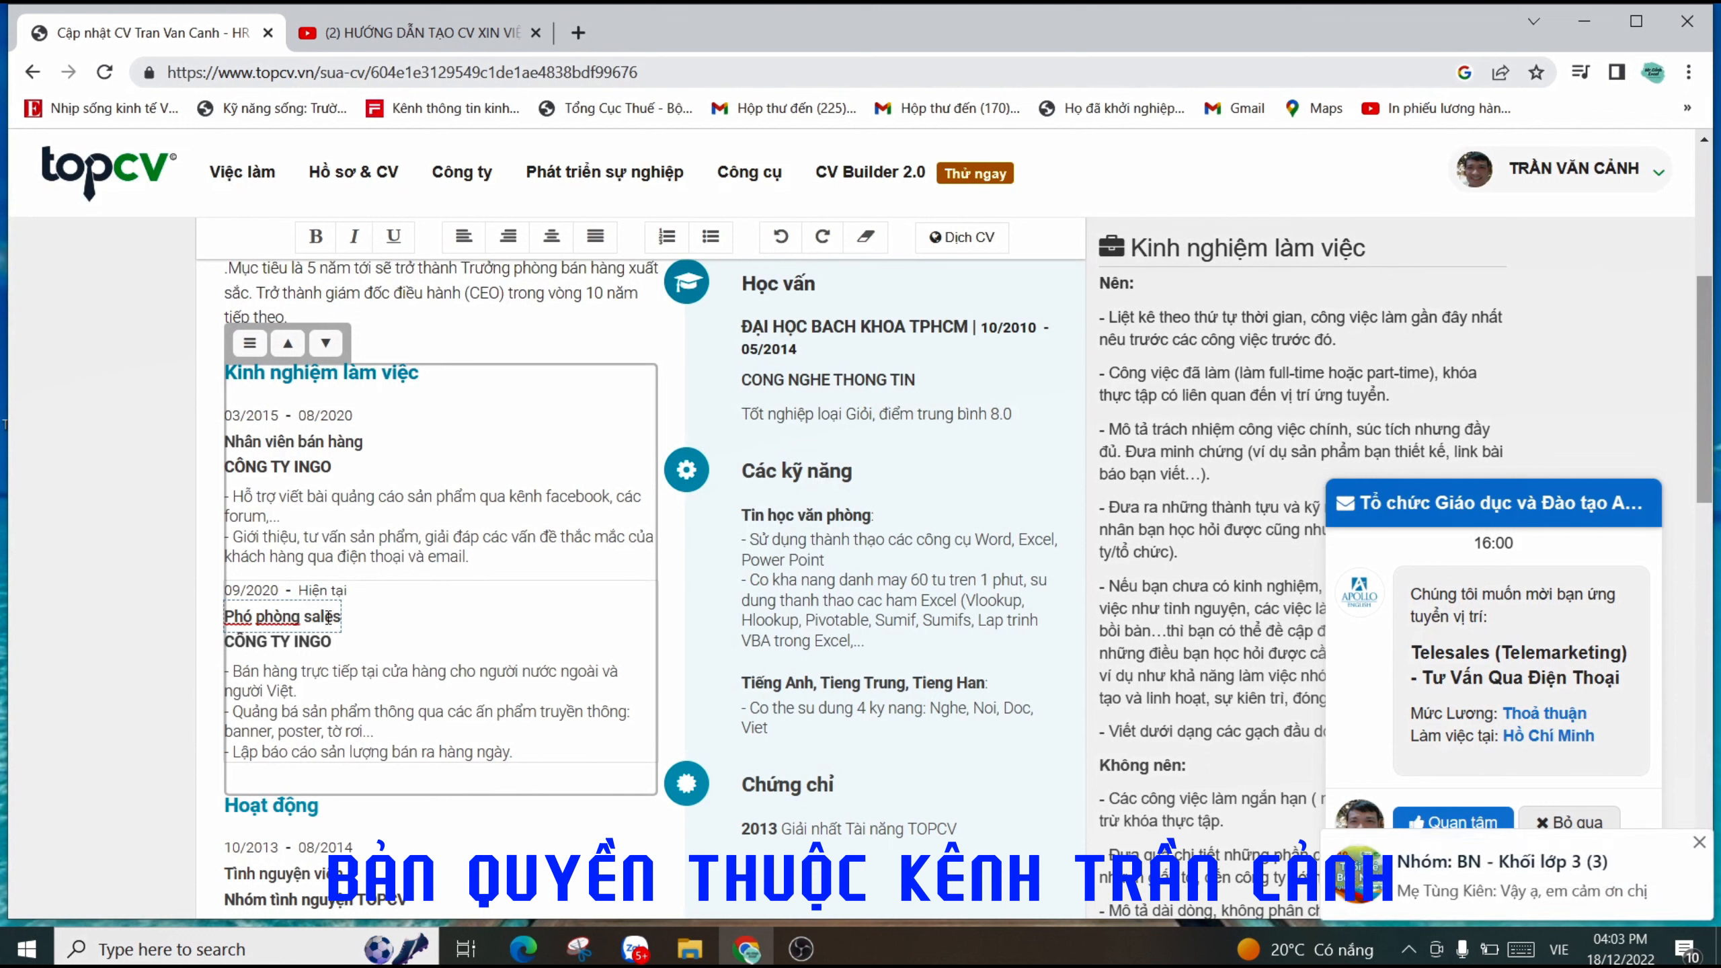
pyautogui.click(235, 645)
pyautogui.moveTo(332, 644); pyautogui.dragTo(216, 647)
pyautogui.click(327, 668)
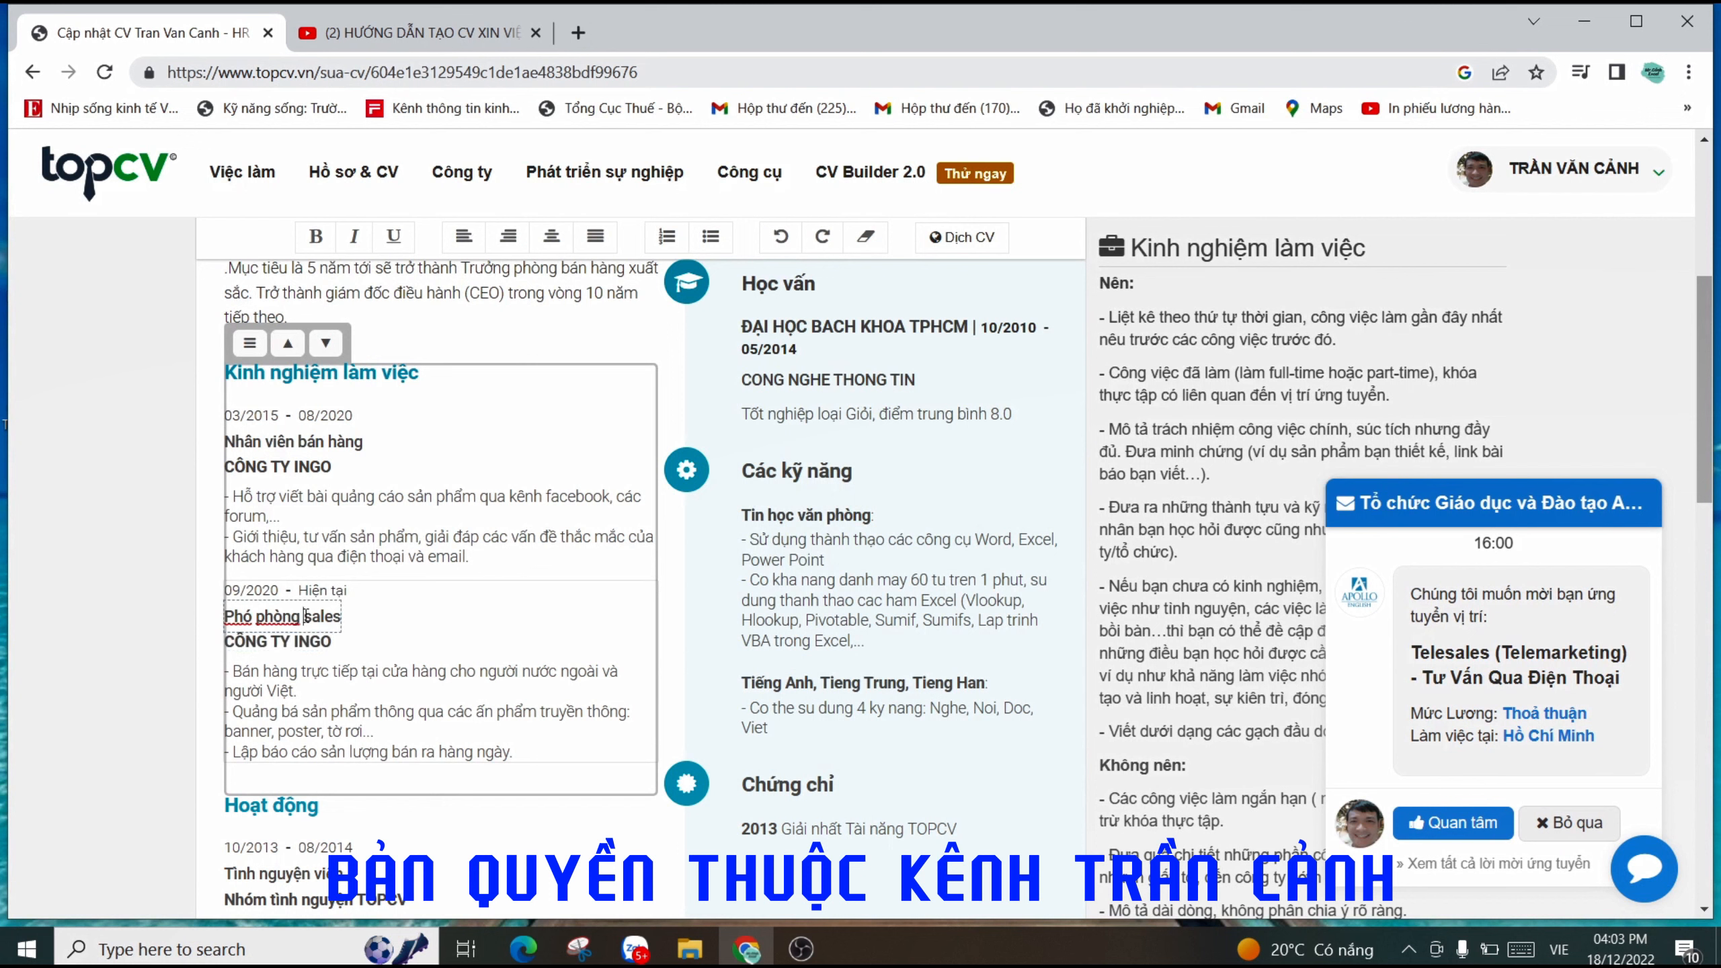
pyautogui.moveTo(341, 618); pyautogui.dragTo(225, 619)
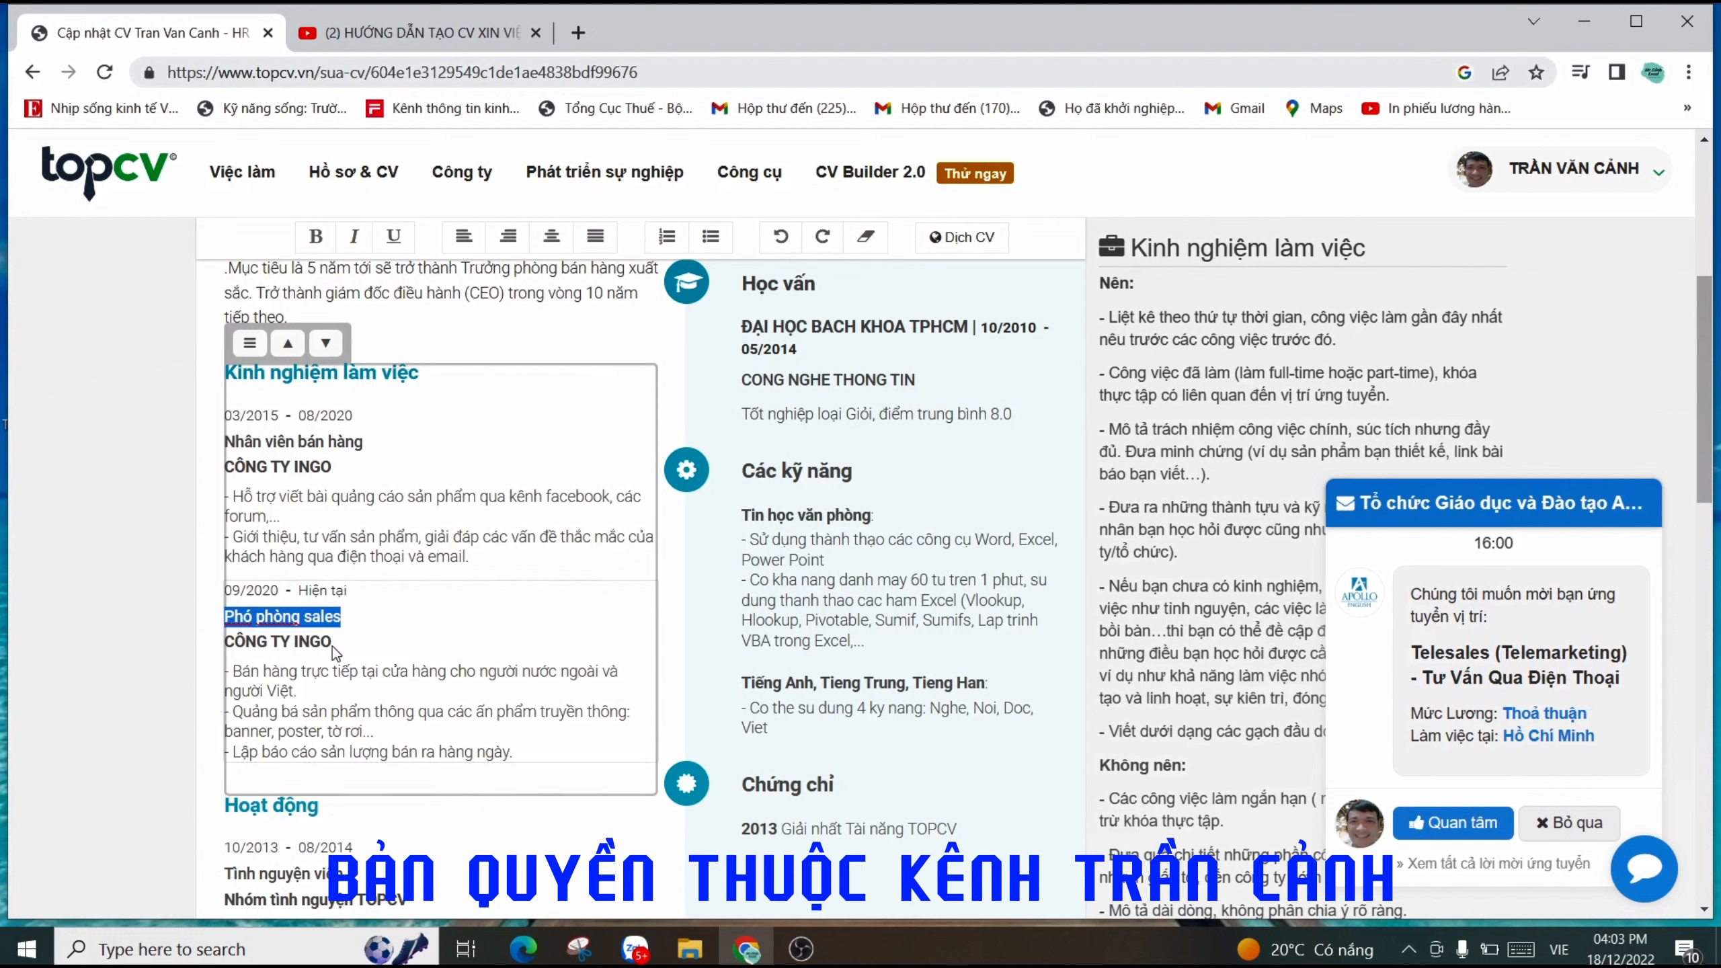
pyautogui.click(486, 753)
pyautogui.moveTo(513, 753); pyautogui.dragTo(226, 671)
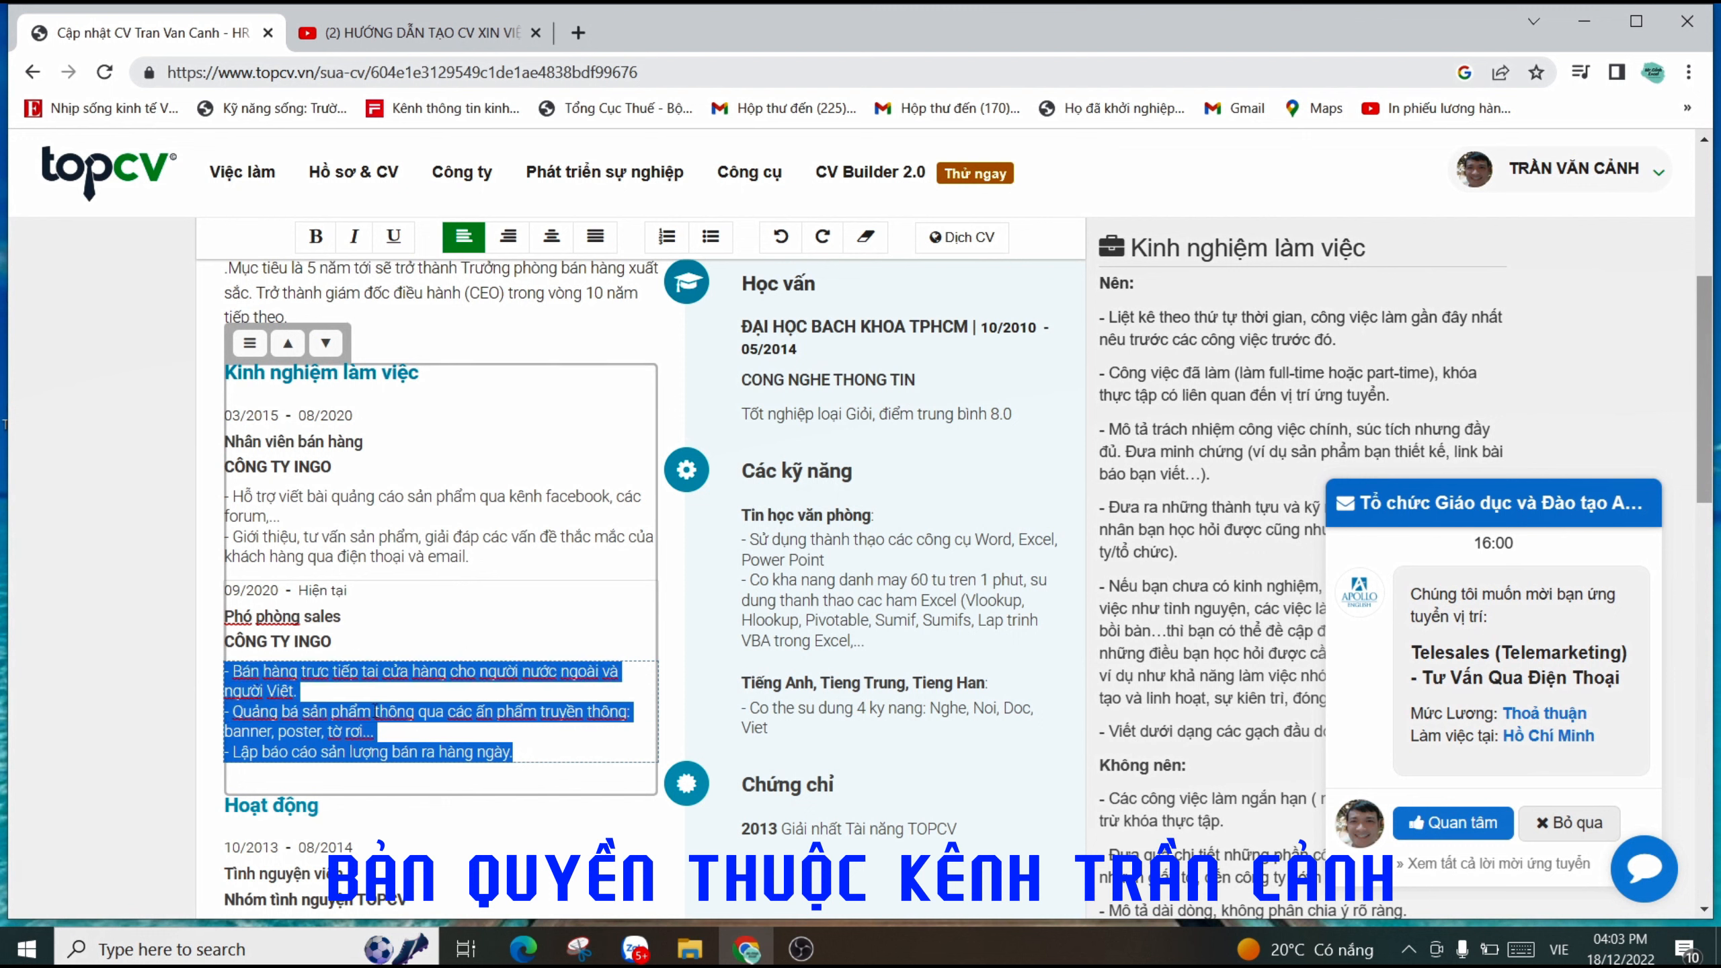
pyautogui.click(357, 690)
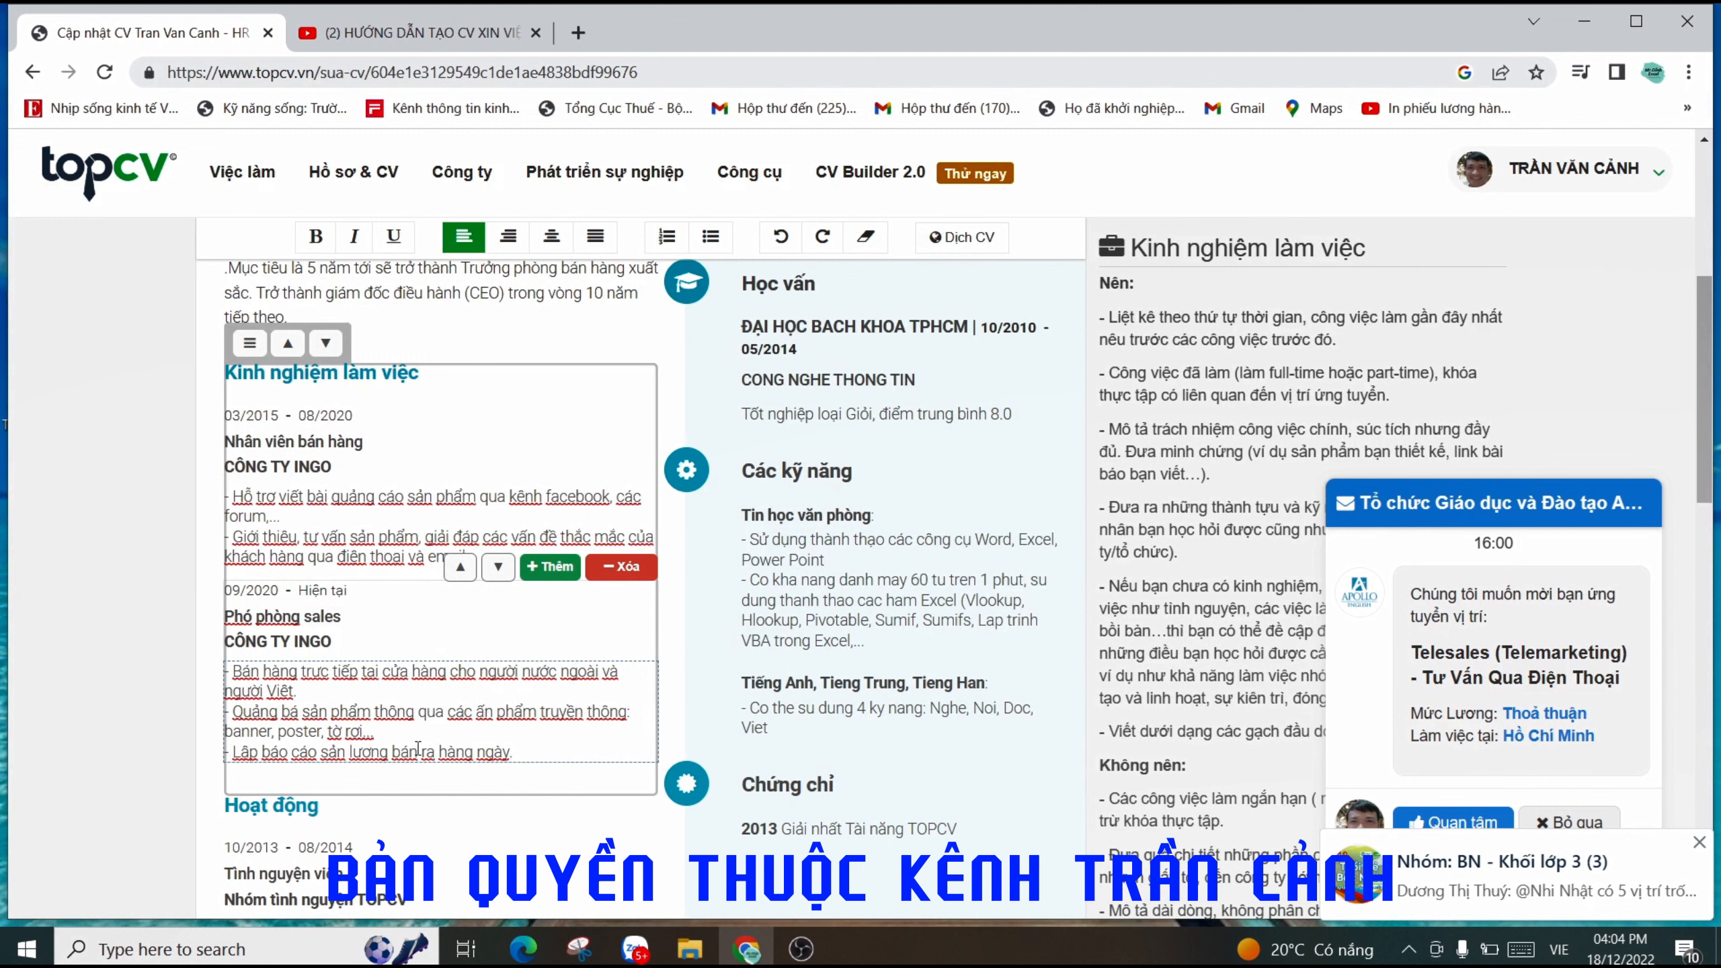
# - Scroll down to the Hoạt động section and select its title to show its writing tips
pyautogui.click(418, 701)
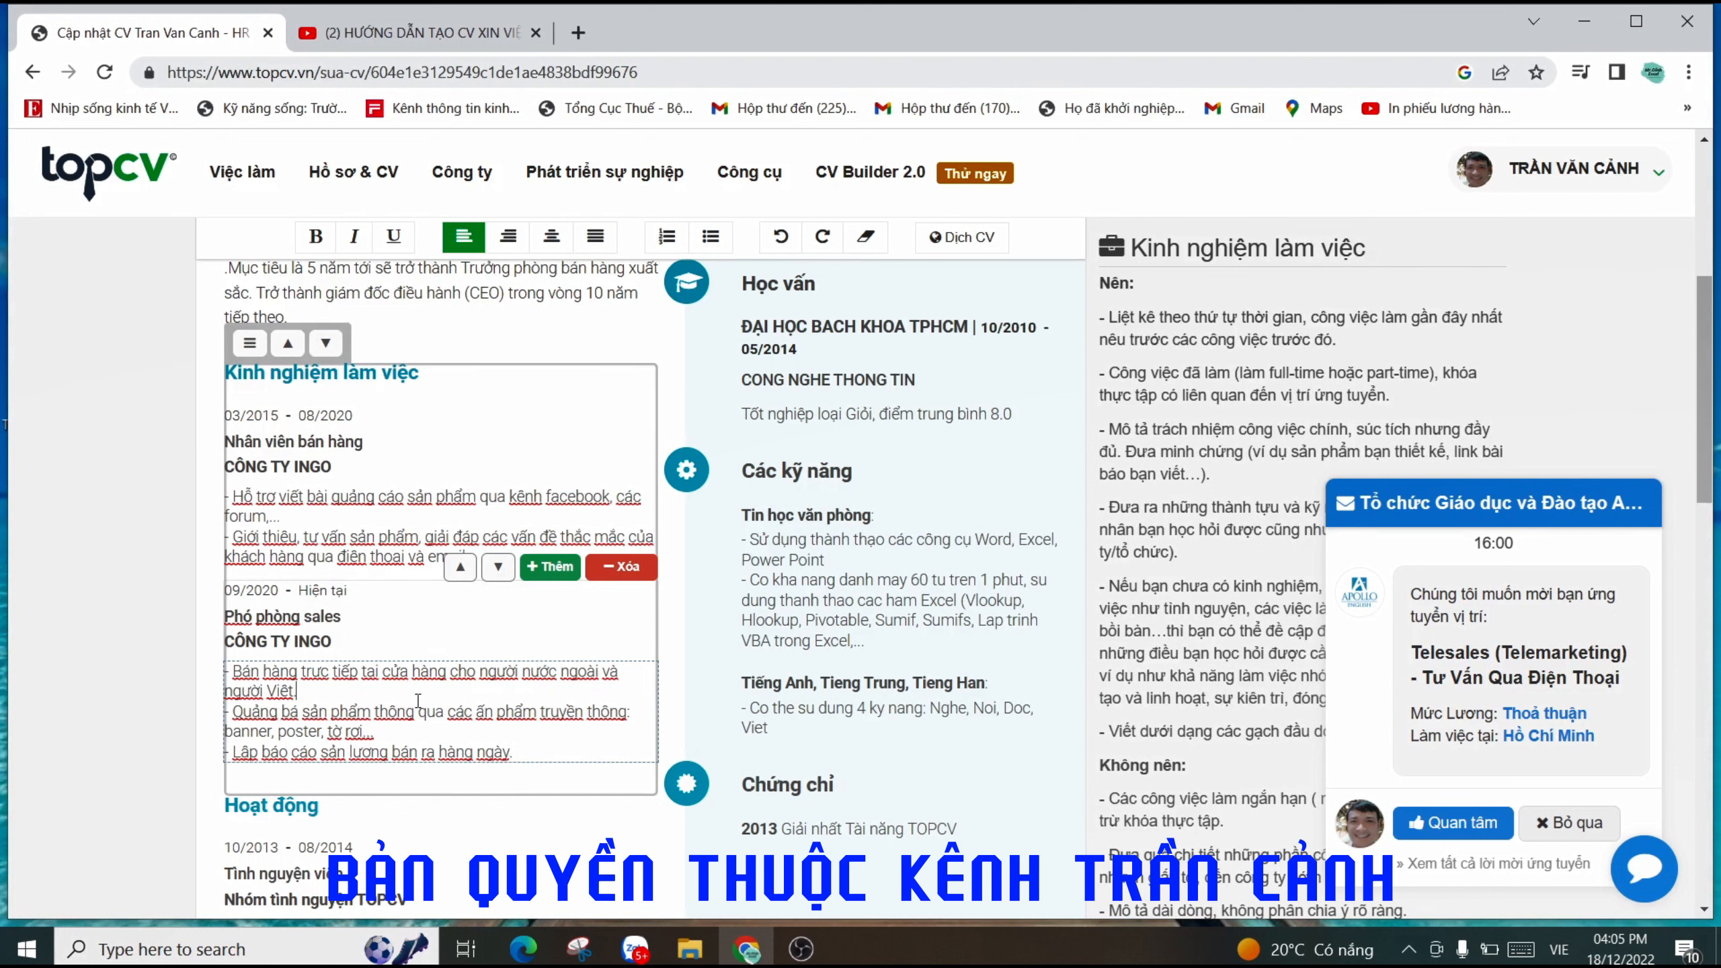
pyautogui.click(403, 741)
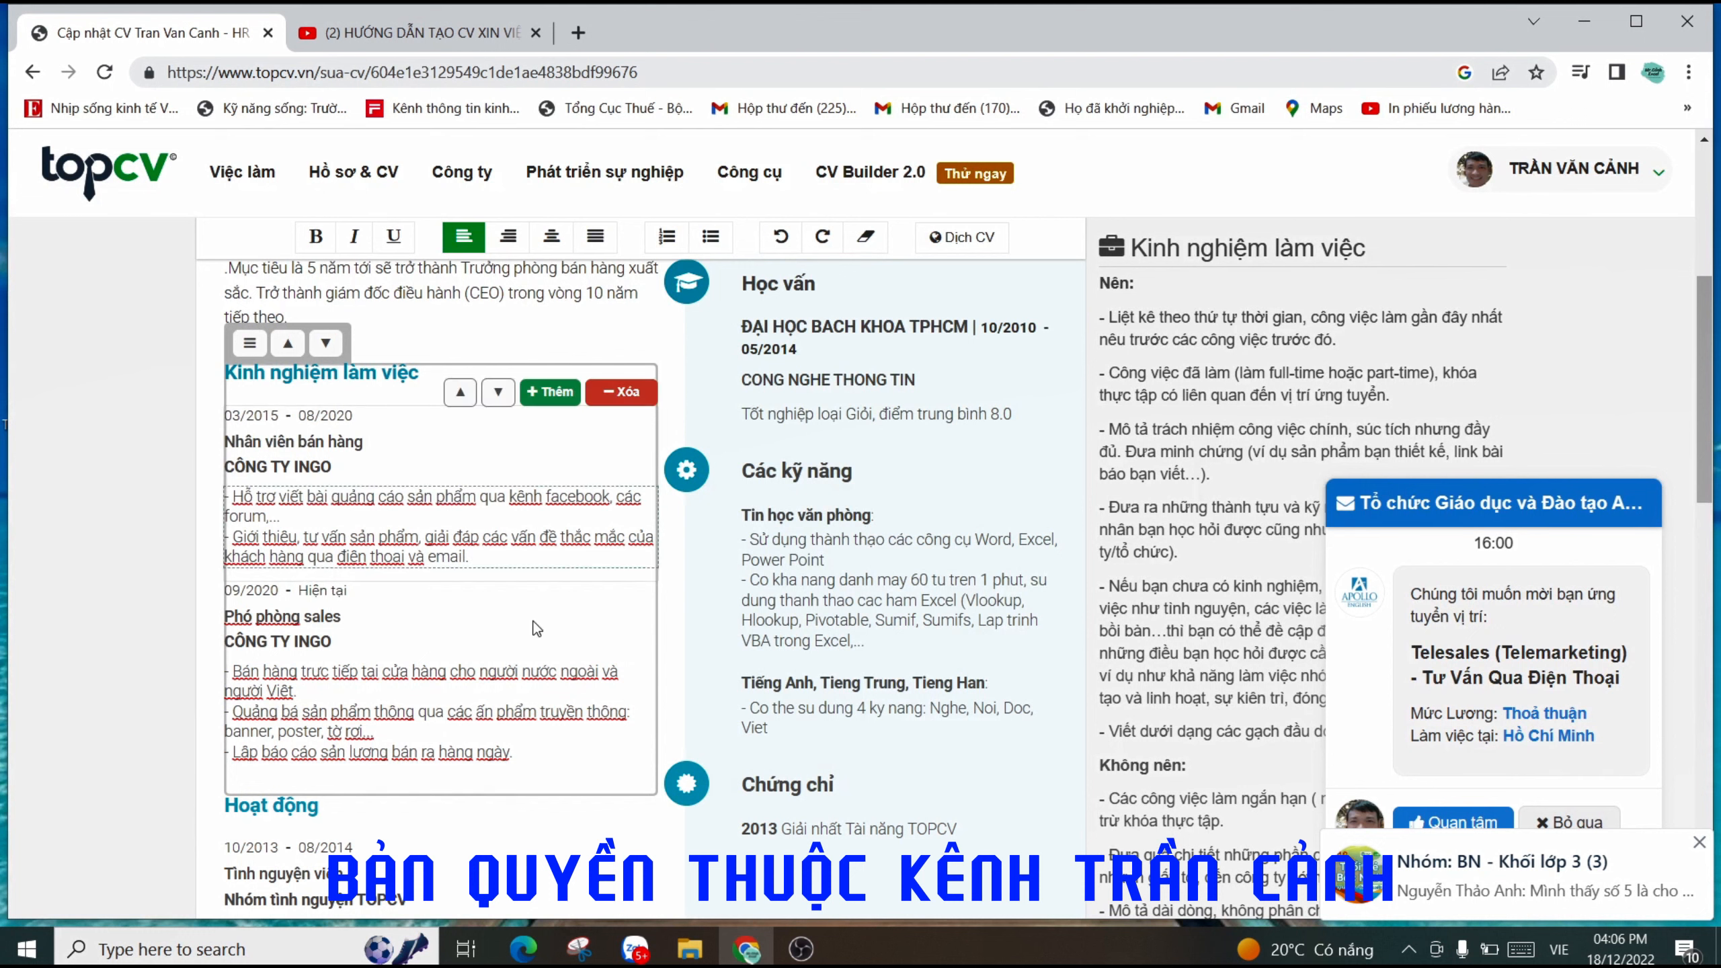
pyautogui.scroll(-3, 537, 630)
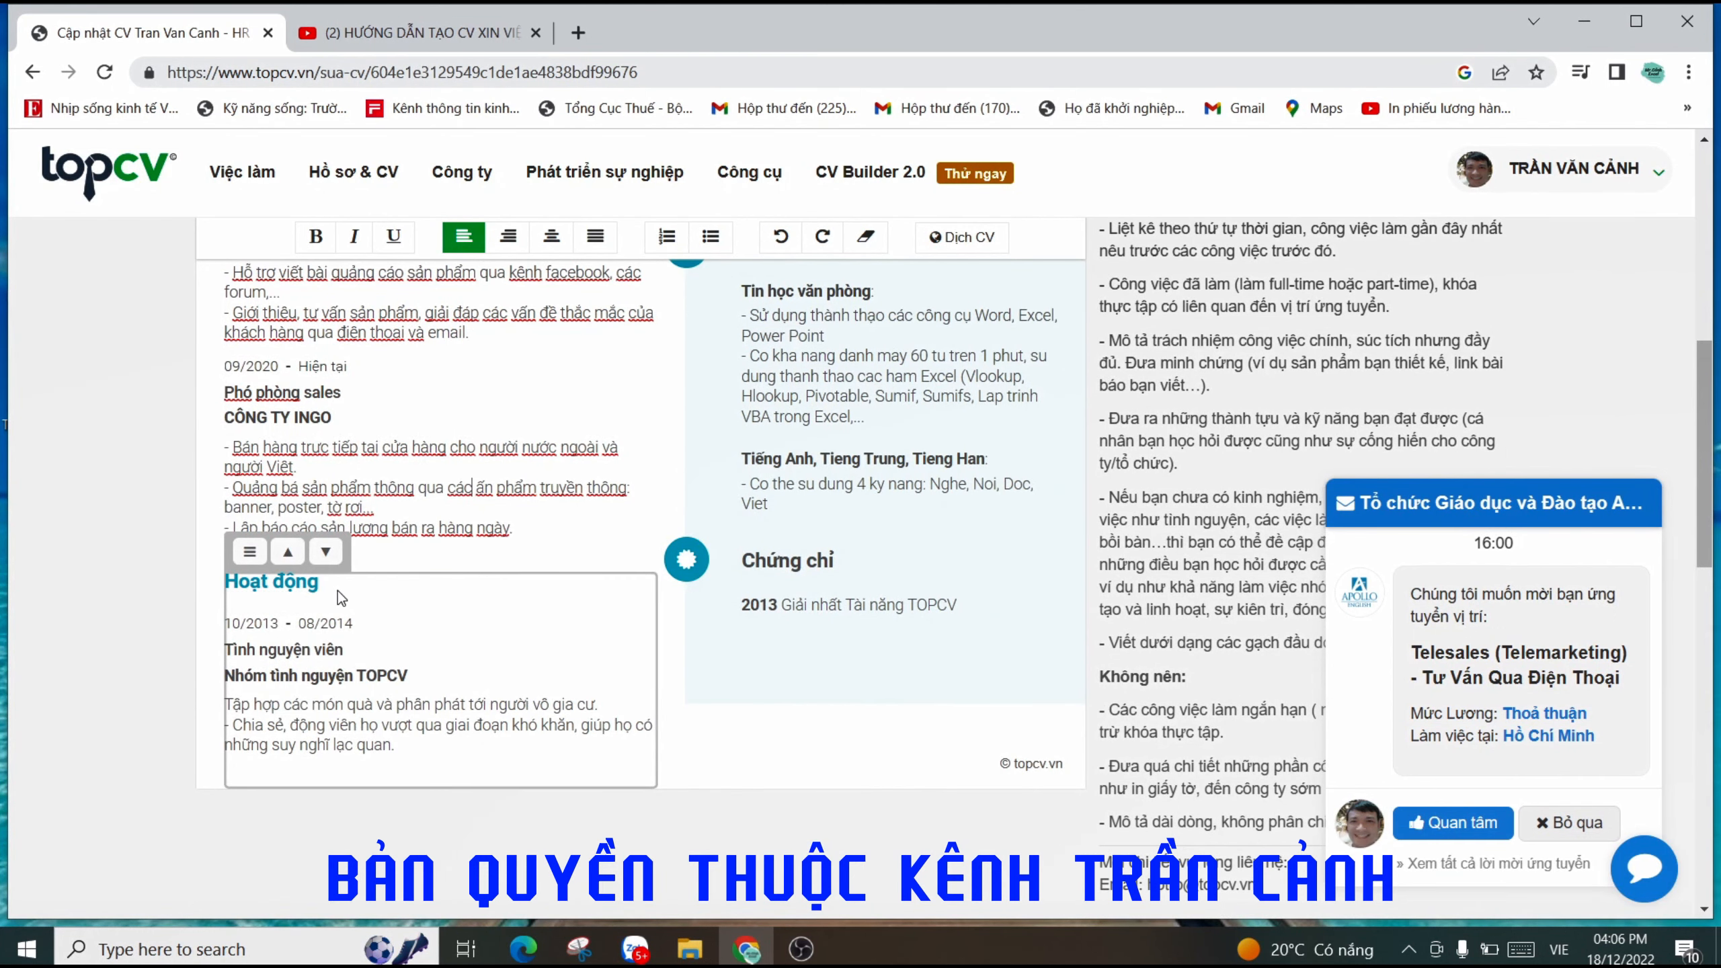
pyautogui.click(314, 587)
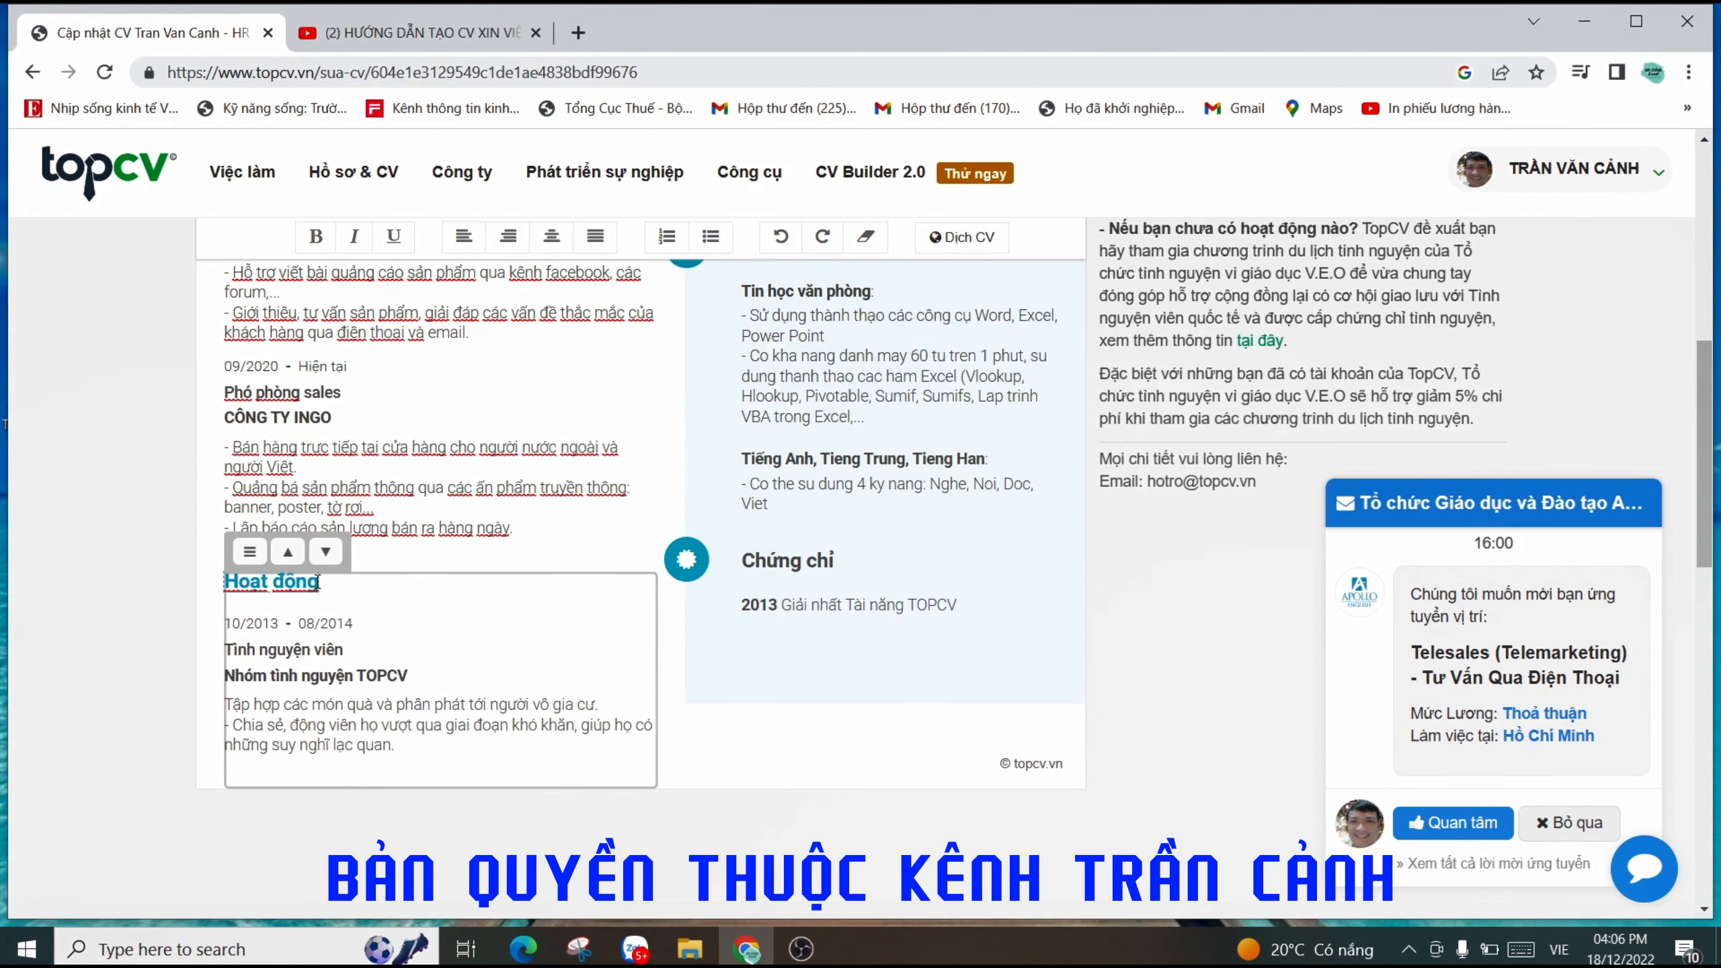
pyautogui.moveTo(317, 583); pyautogui.dragTo(236, 583)
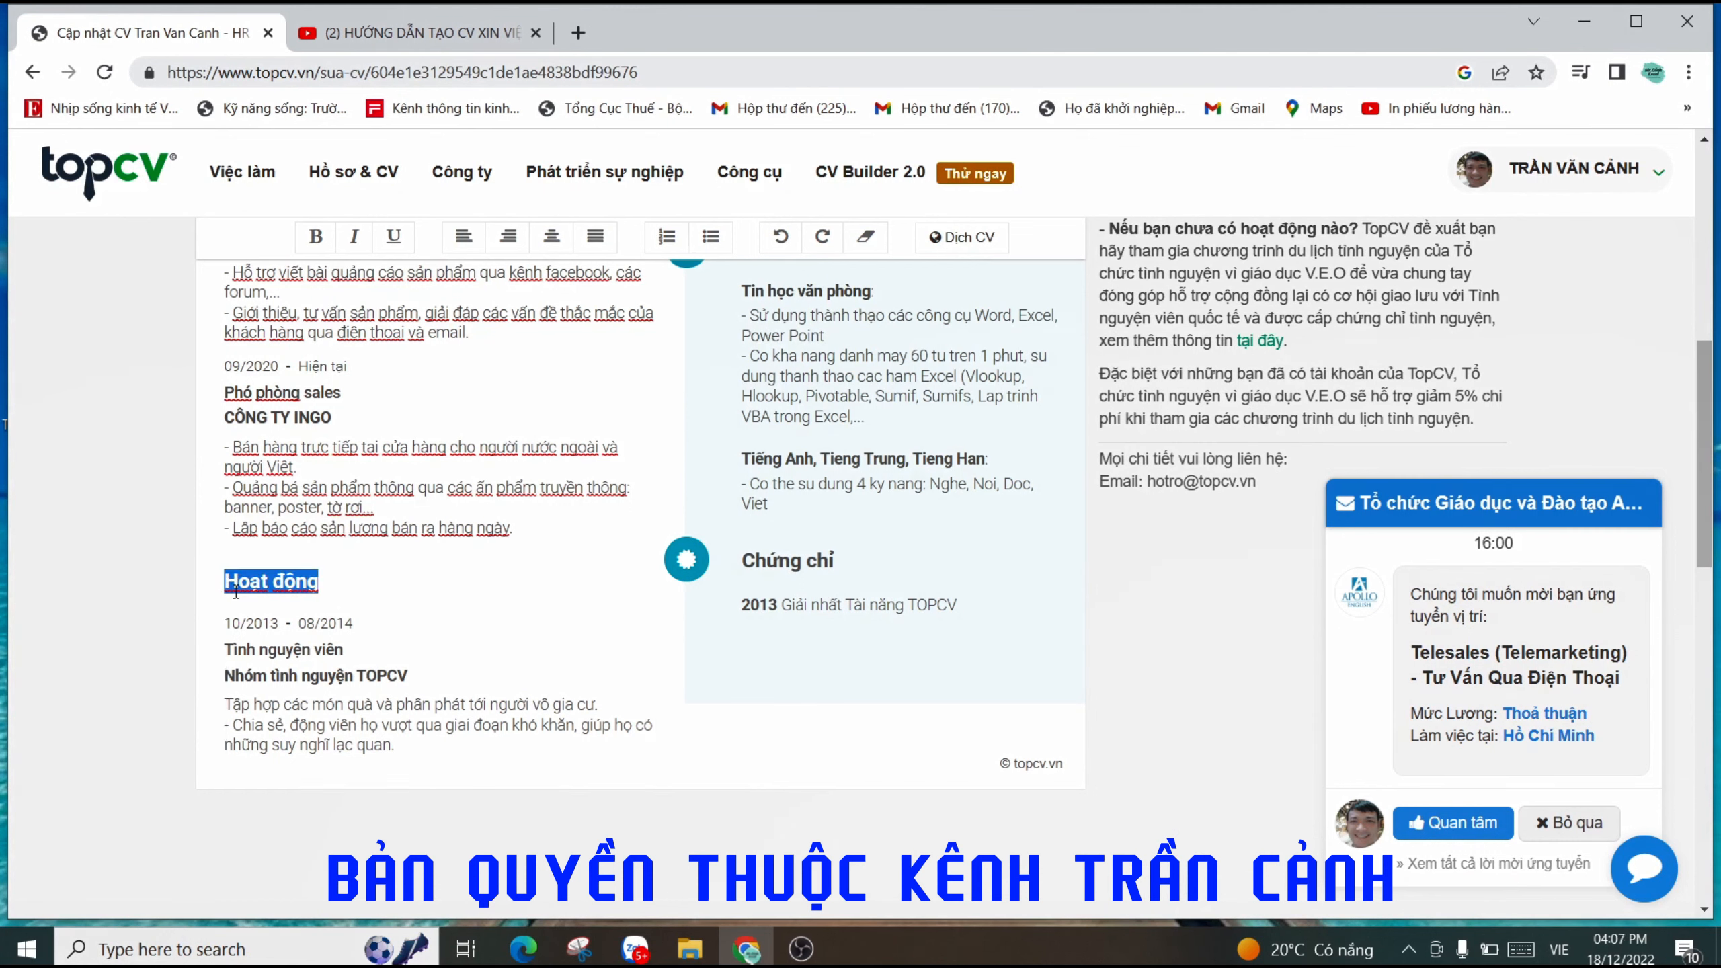
pyautogui.click(289, 587)
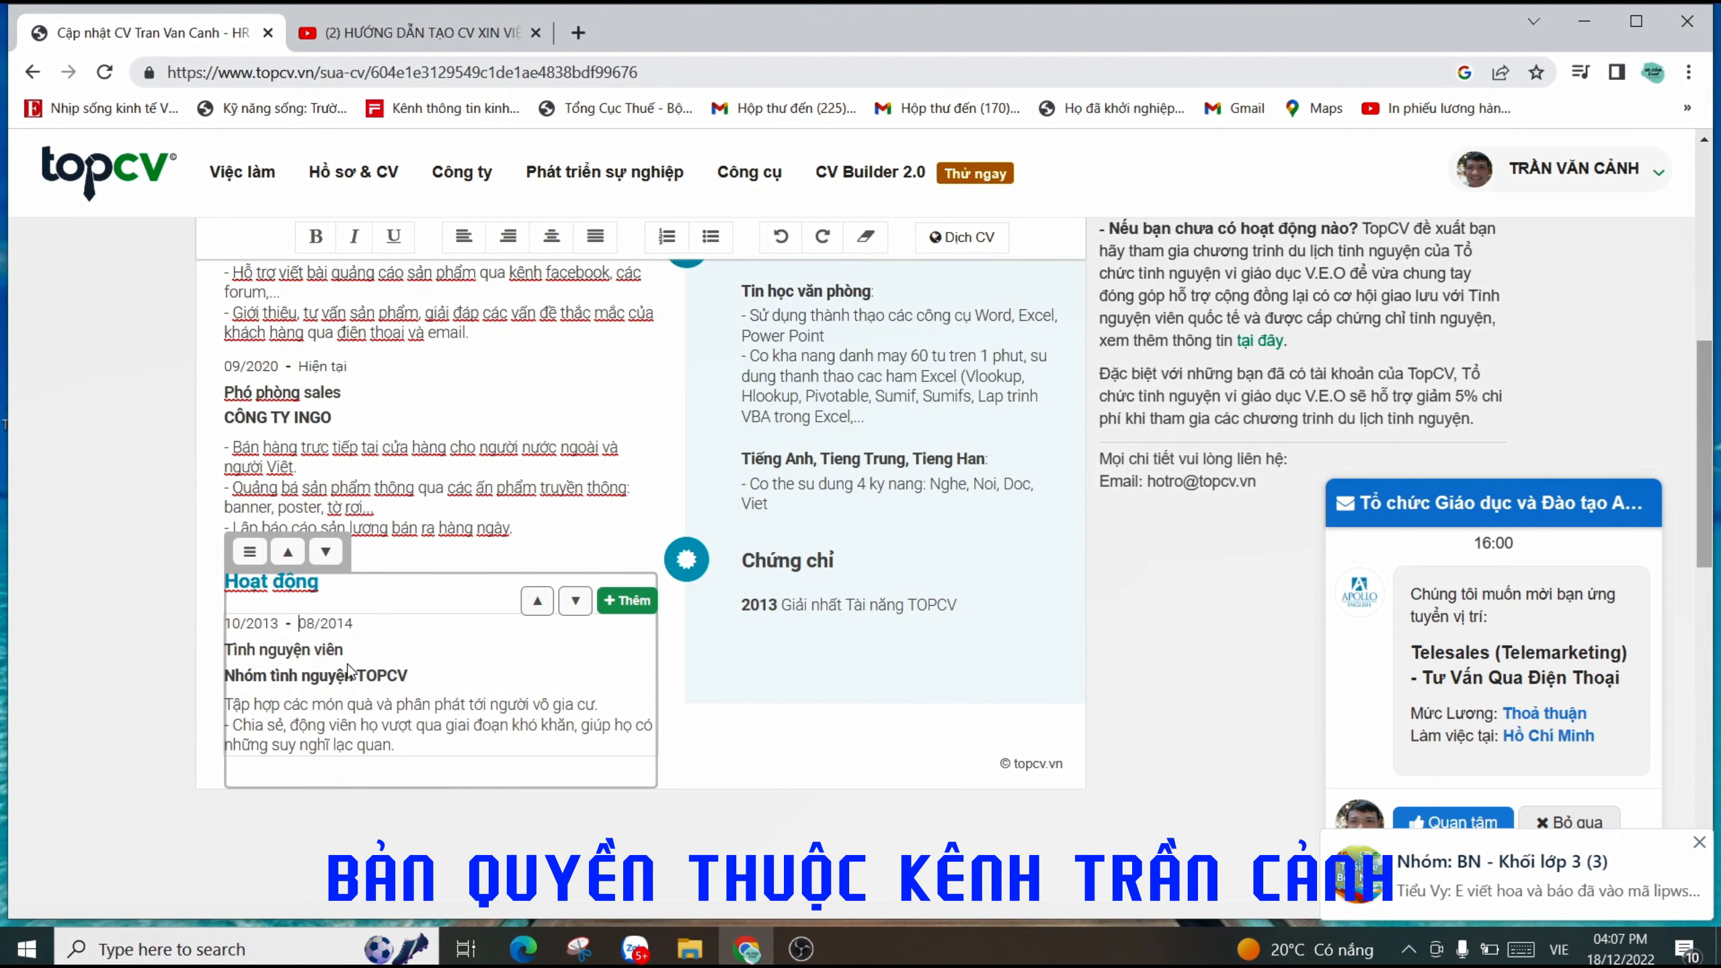
pyautogui.click(381, 677)
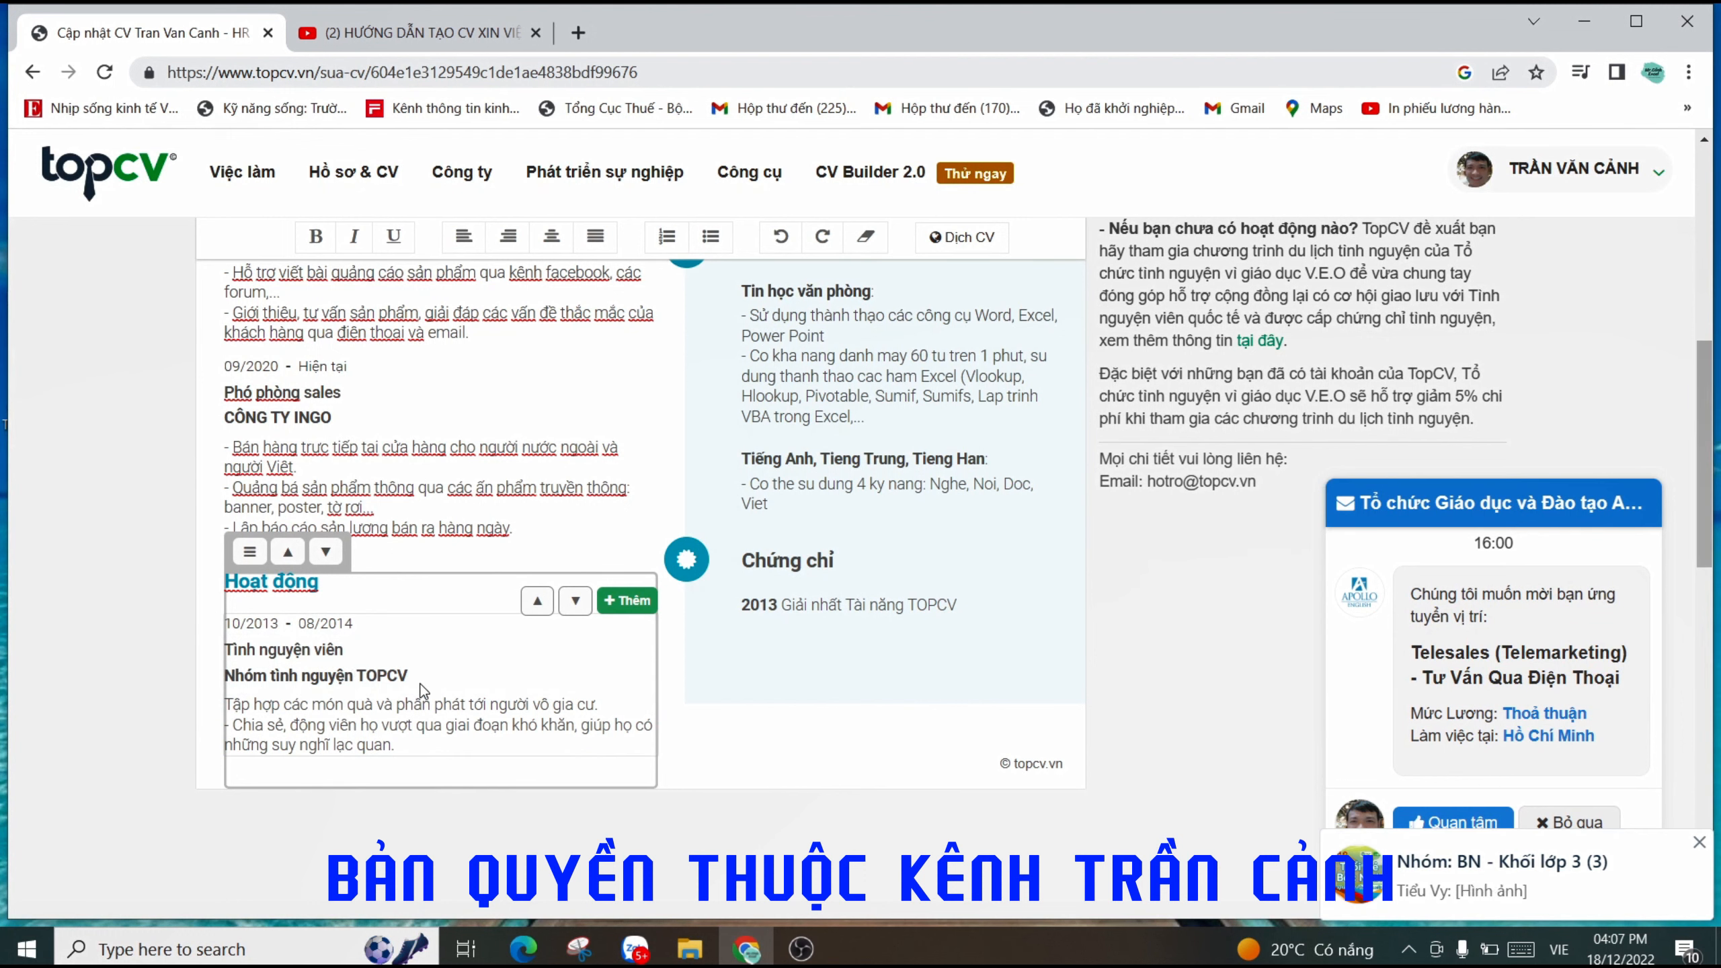
pyautogui.click(366, 726)
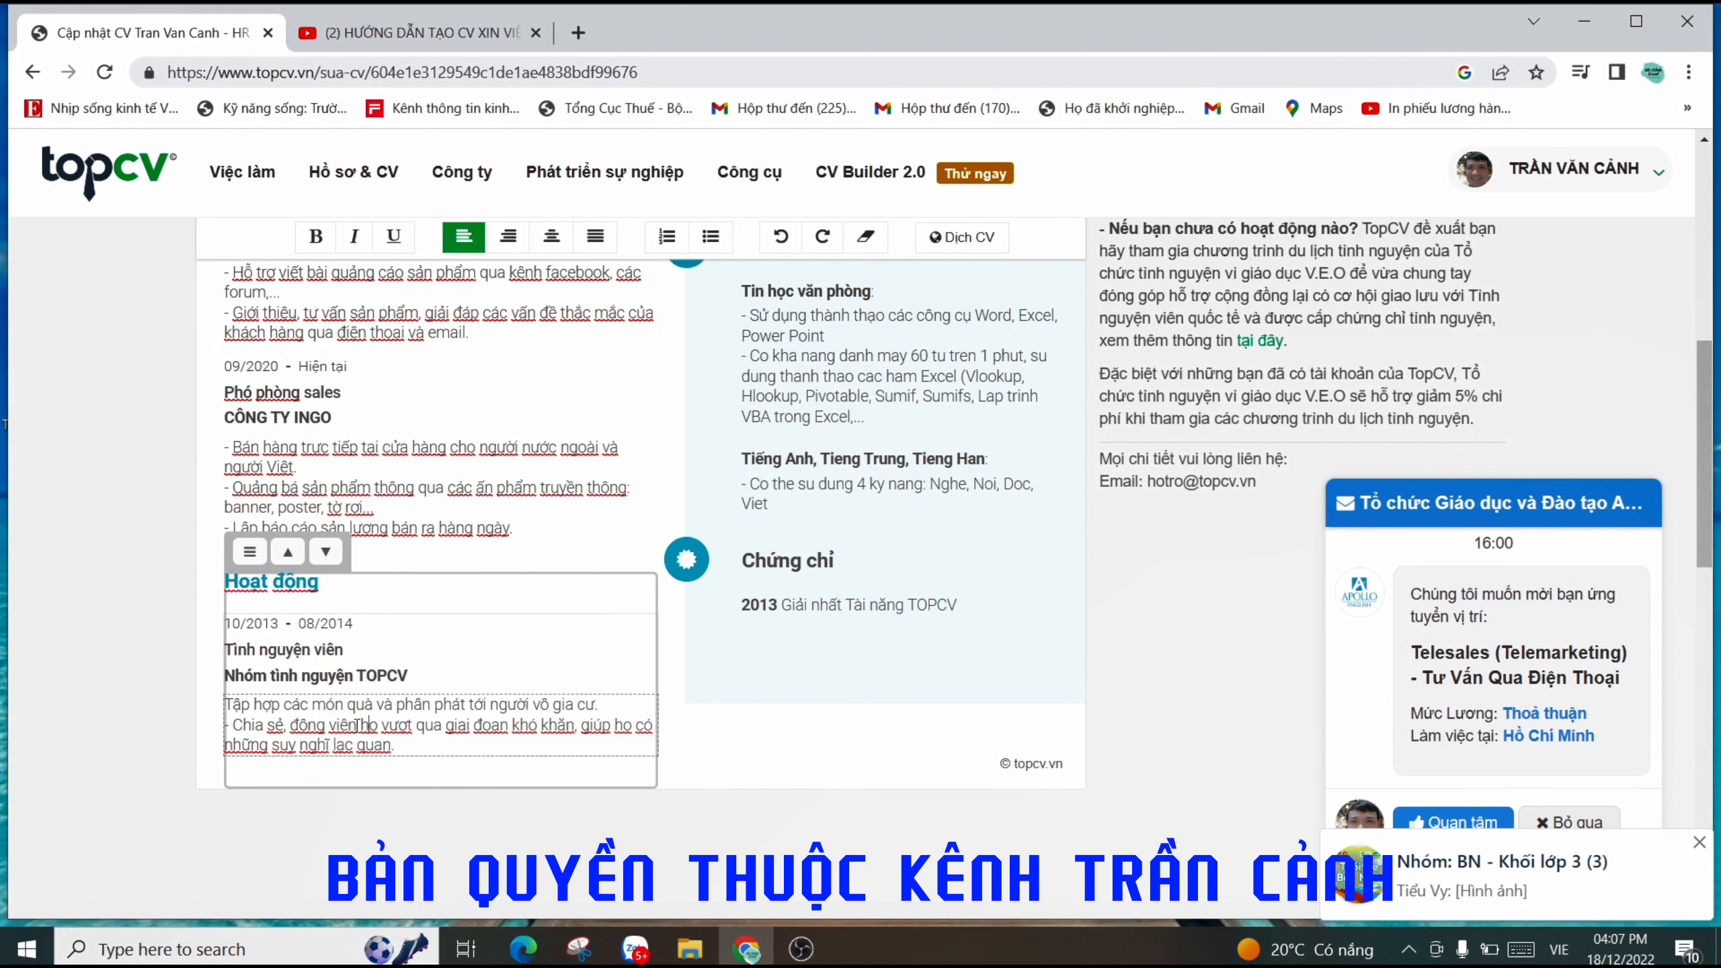
pyautogui.click(392, 705)
pyautogui.moveTo(392, 743); pyautogui.dragTo(226, 725)
pyautogui.click(727, 639)
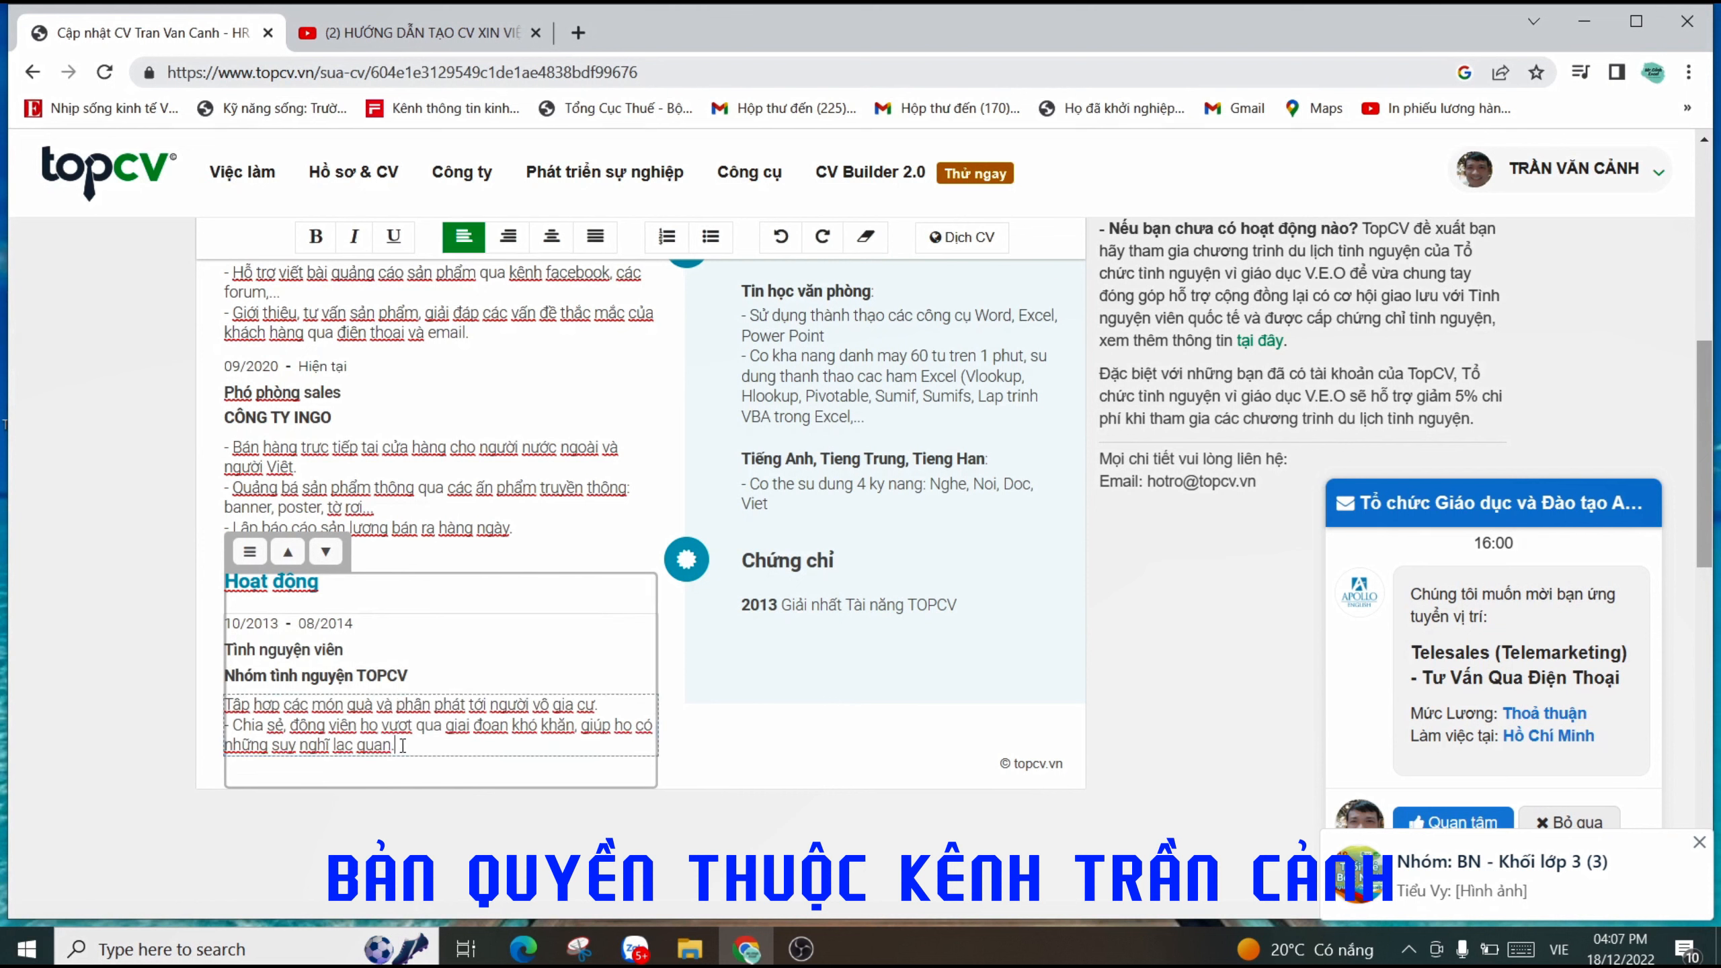
pyautogui.scroll(5, 726, 638)
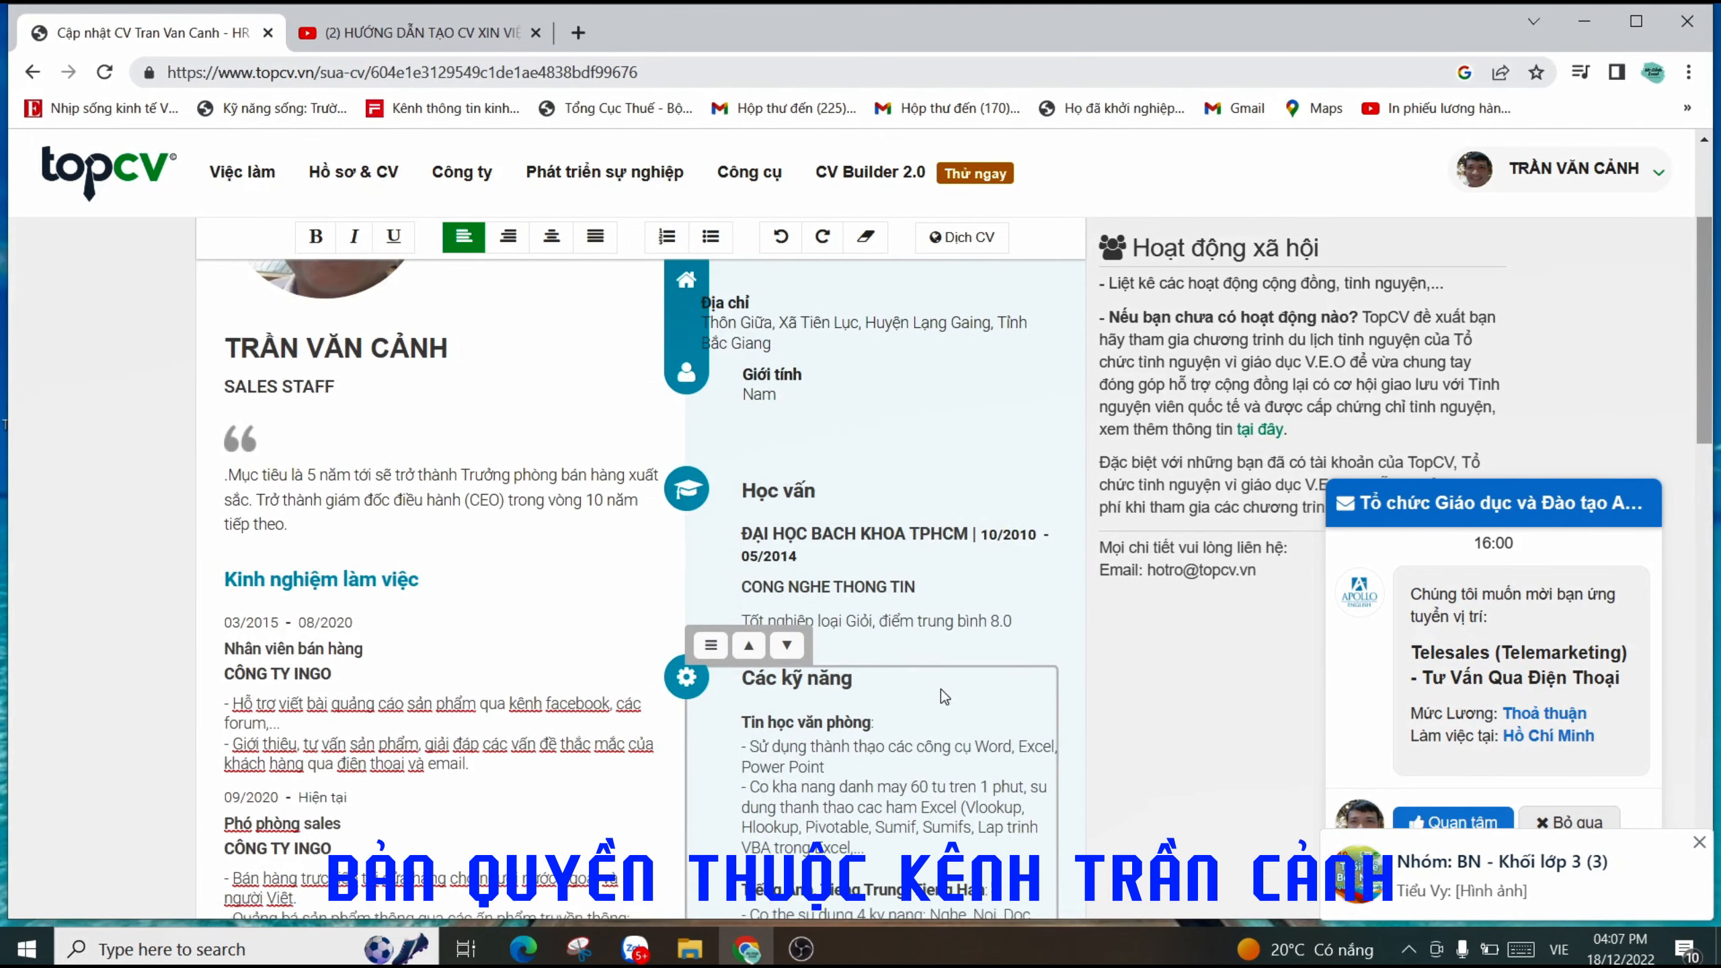
# - Select the Học vấn university name, the major CONG NGHE THONG TIN and the graduation result line in turn
pyautogui.scroll(-2, 941, 689)
pyautogui.click(913, 441)
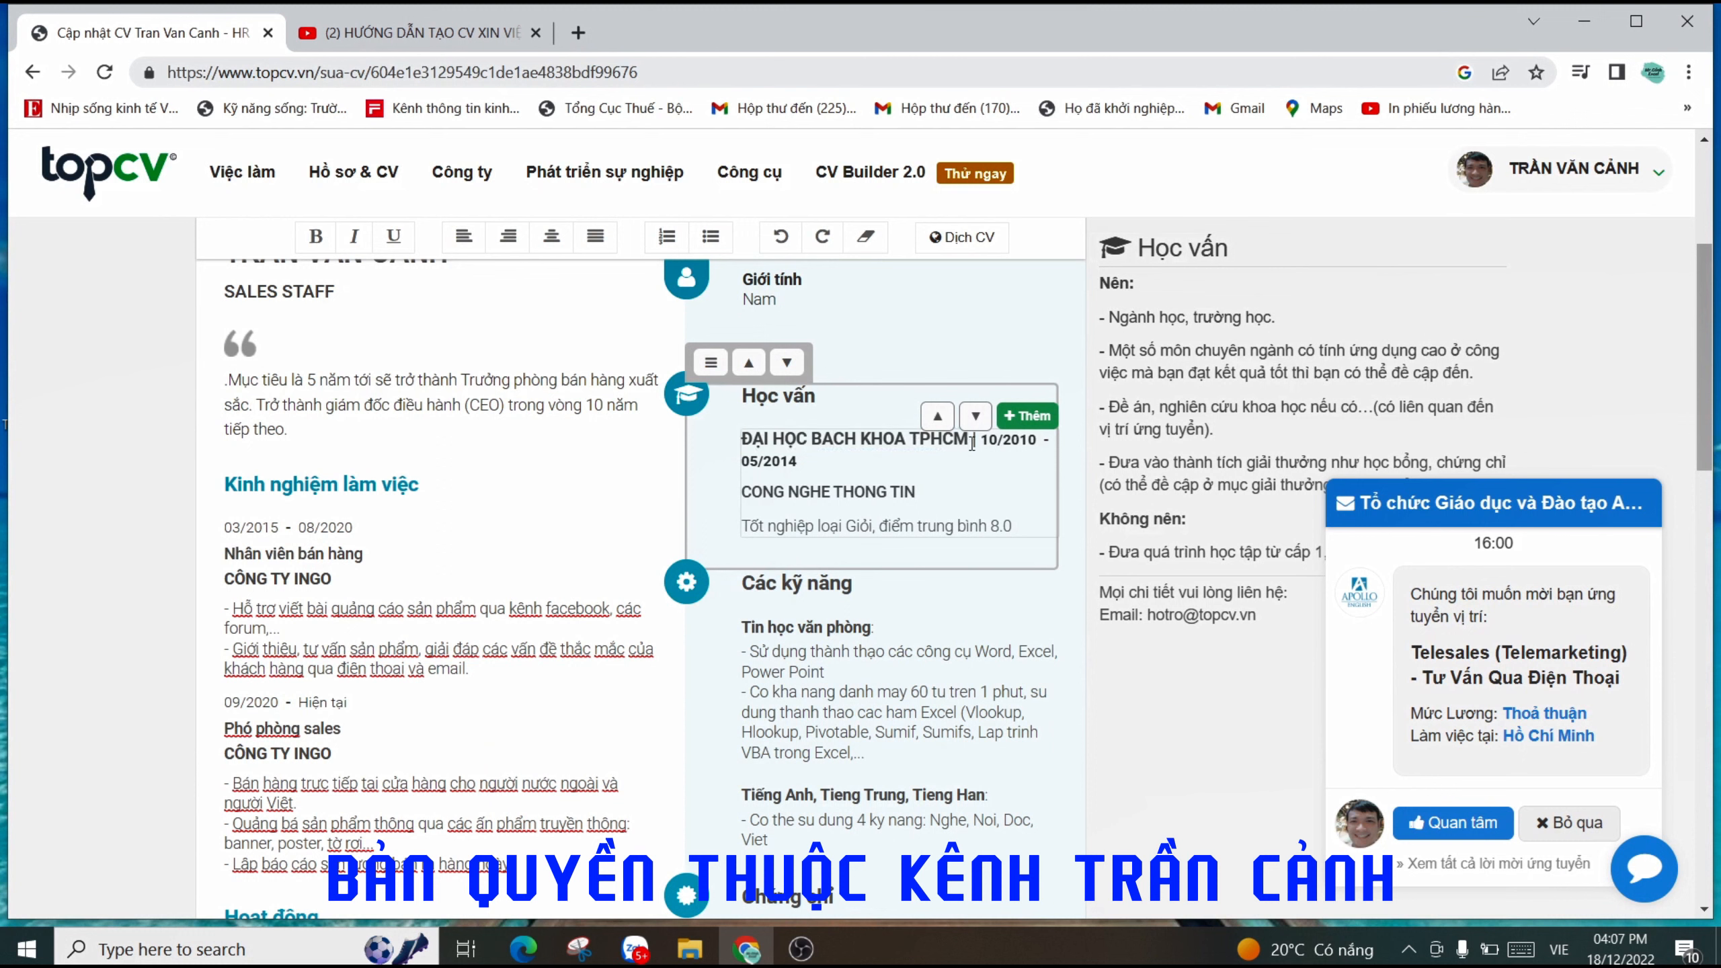
pyautogui.moveTo(972, 441); pyautogui.dragTo(741, 441)
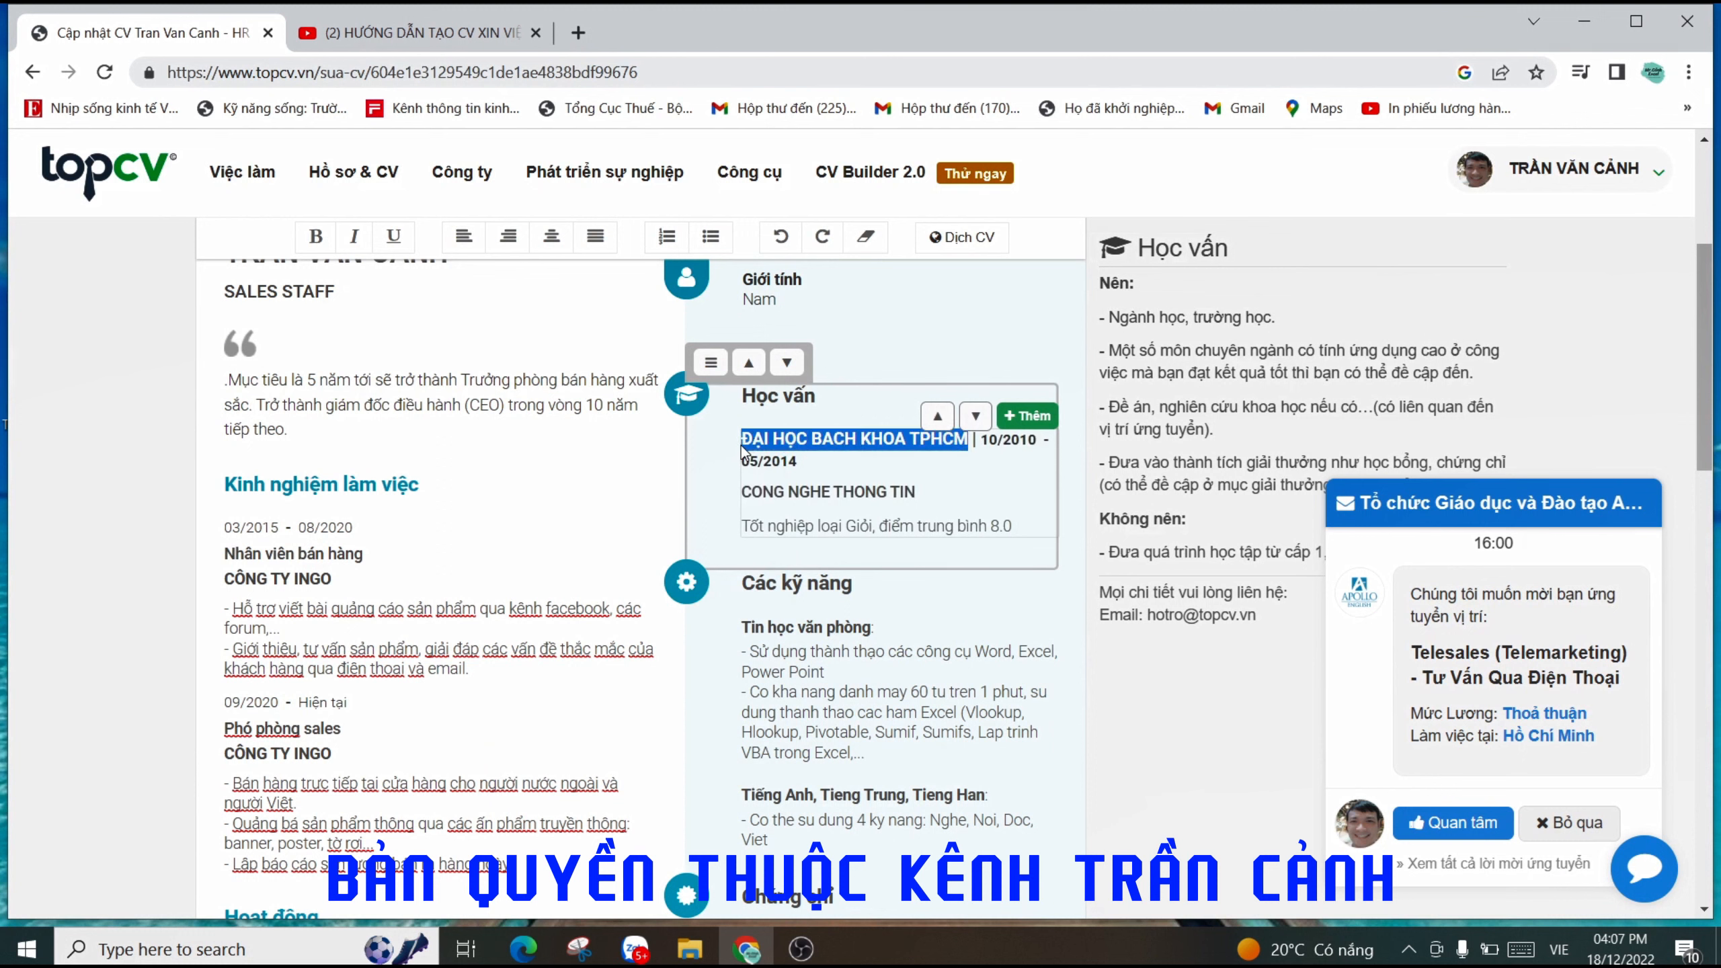
pyautogui.moveTo(970, 441); pyautogui.dragTo(739, 445)
pyautogui.click(860, 442)
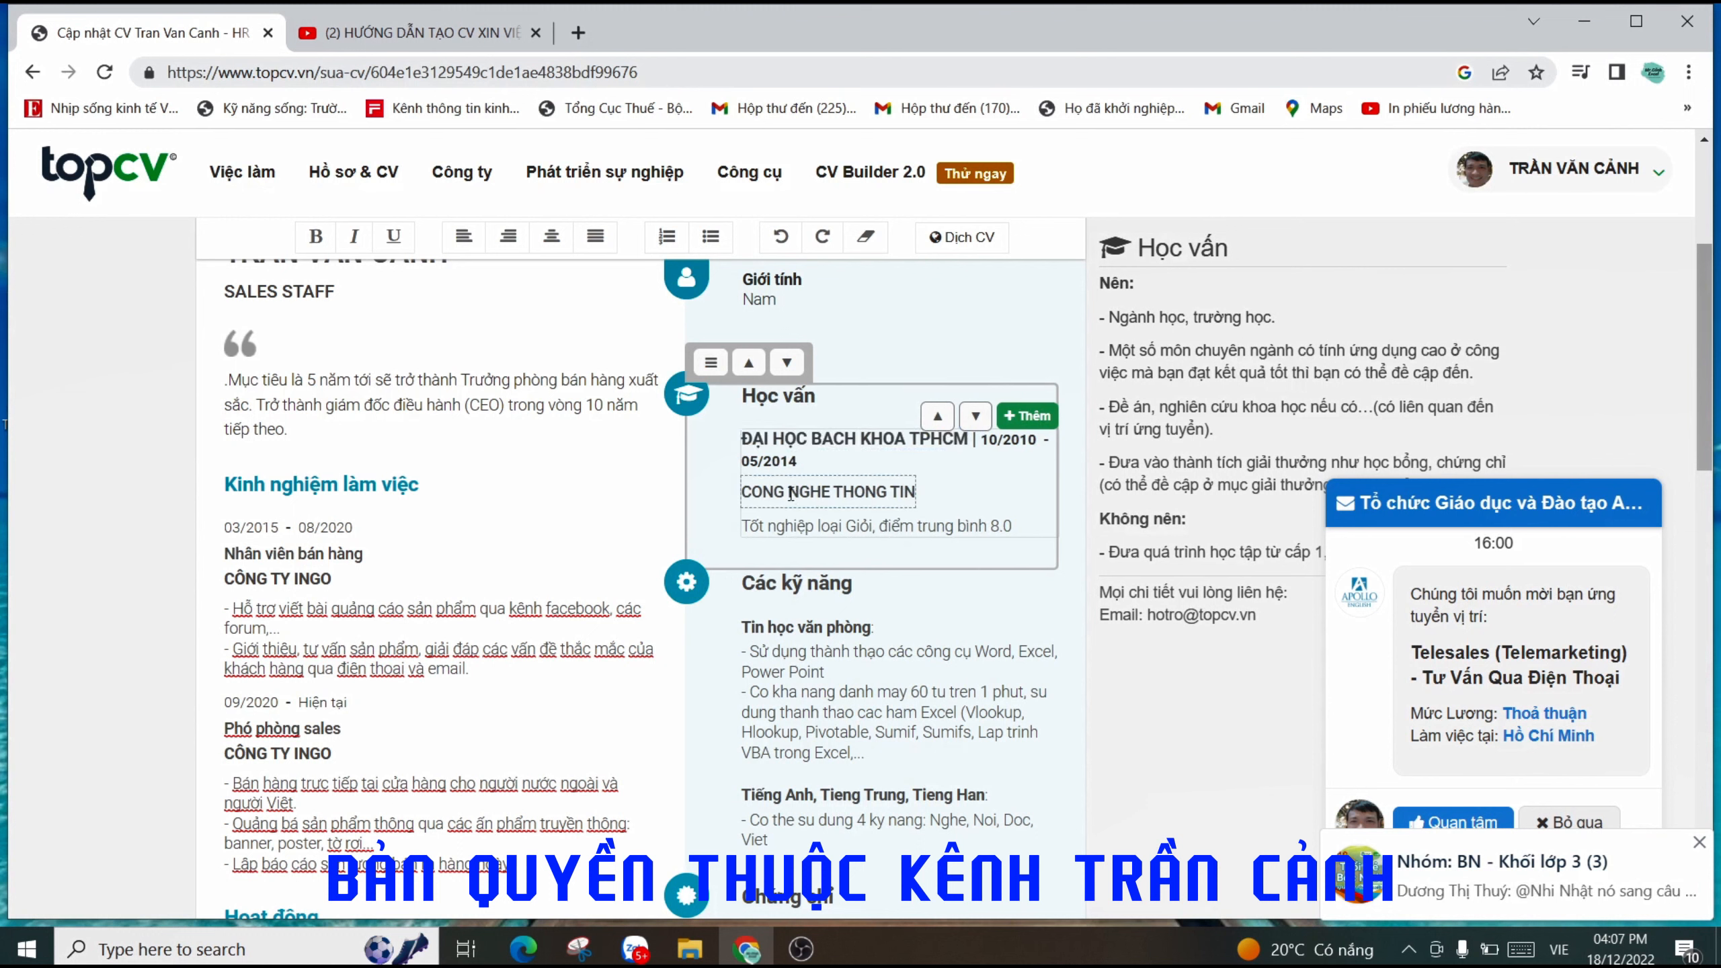
pyautogui.moveTo(742, 491); pyautogui.dragTo(917, 493)
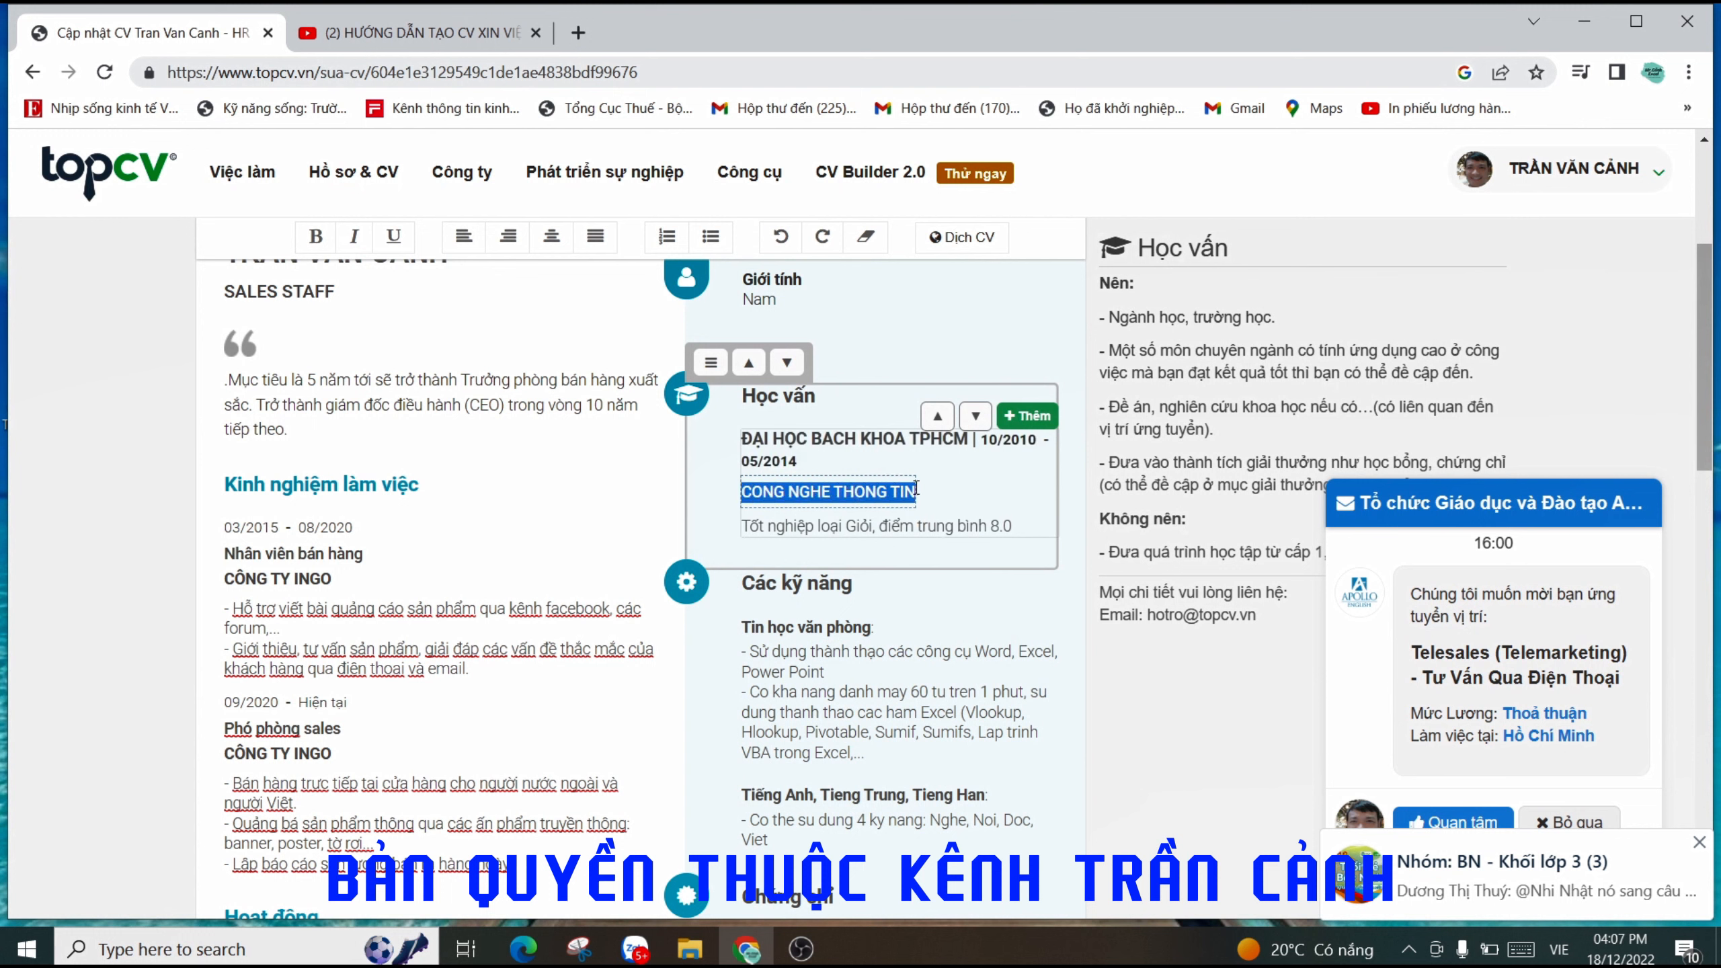
pyautogui.click(861, 531)
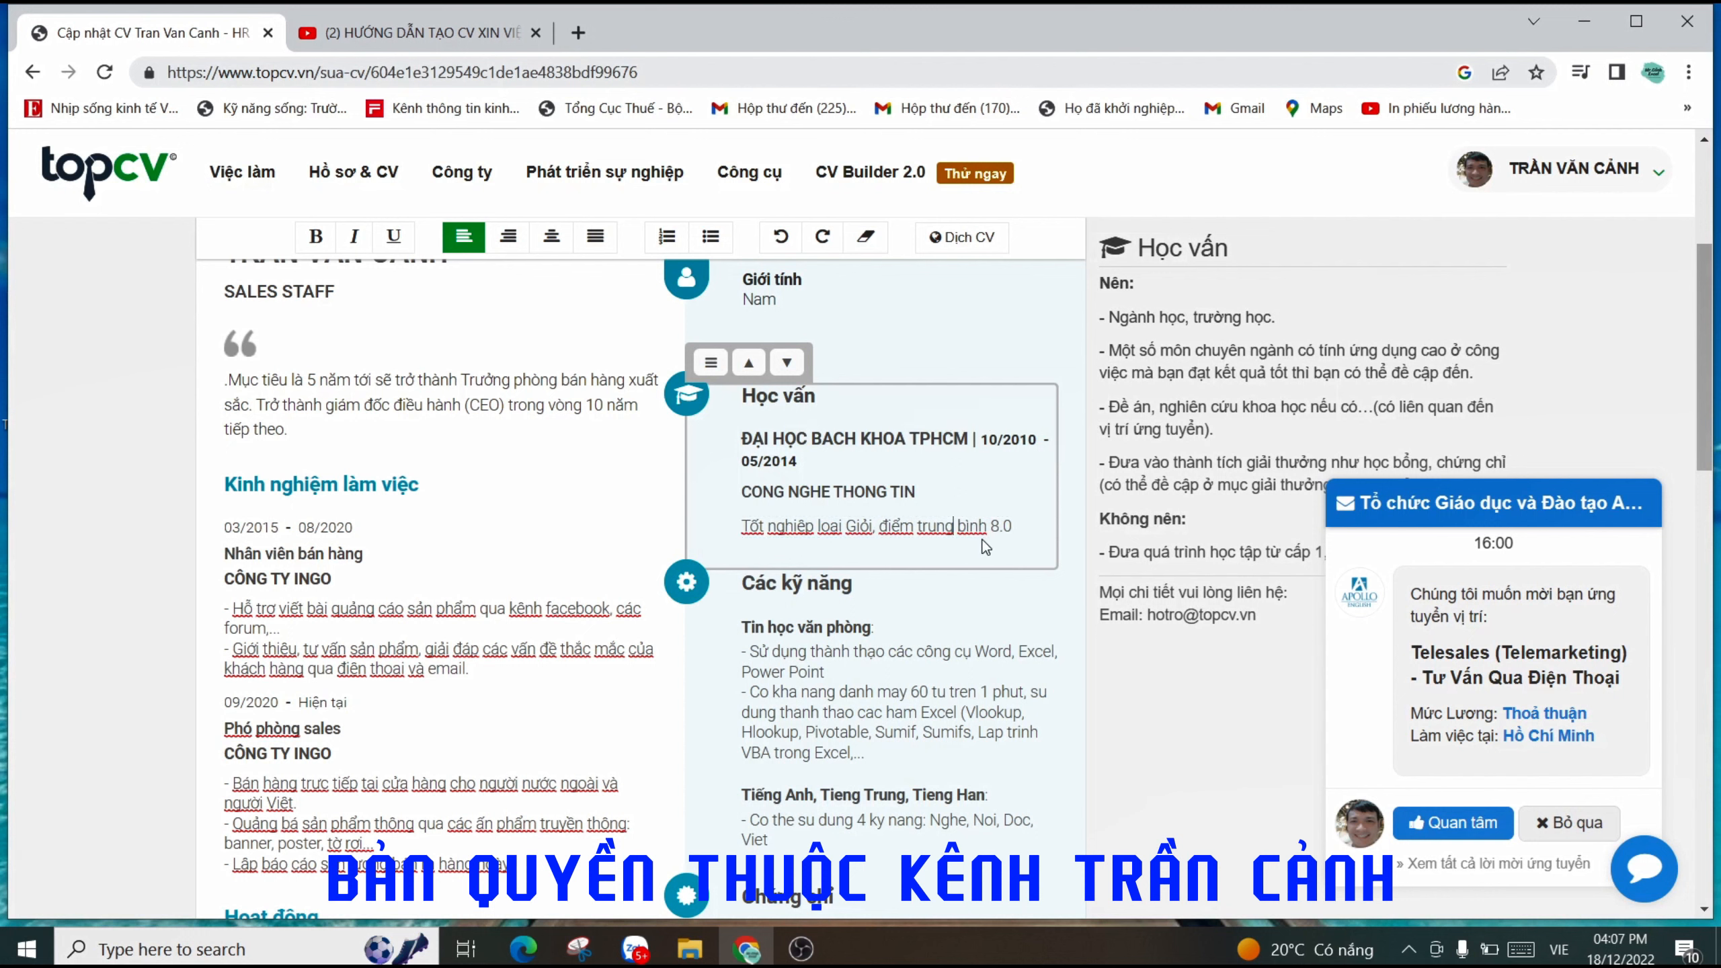
pyautogui.moveTo(1008, 529); pyautogui.dragTo(796, 529)
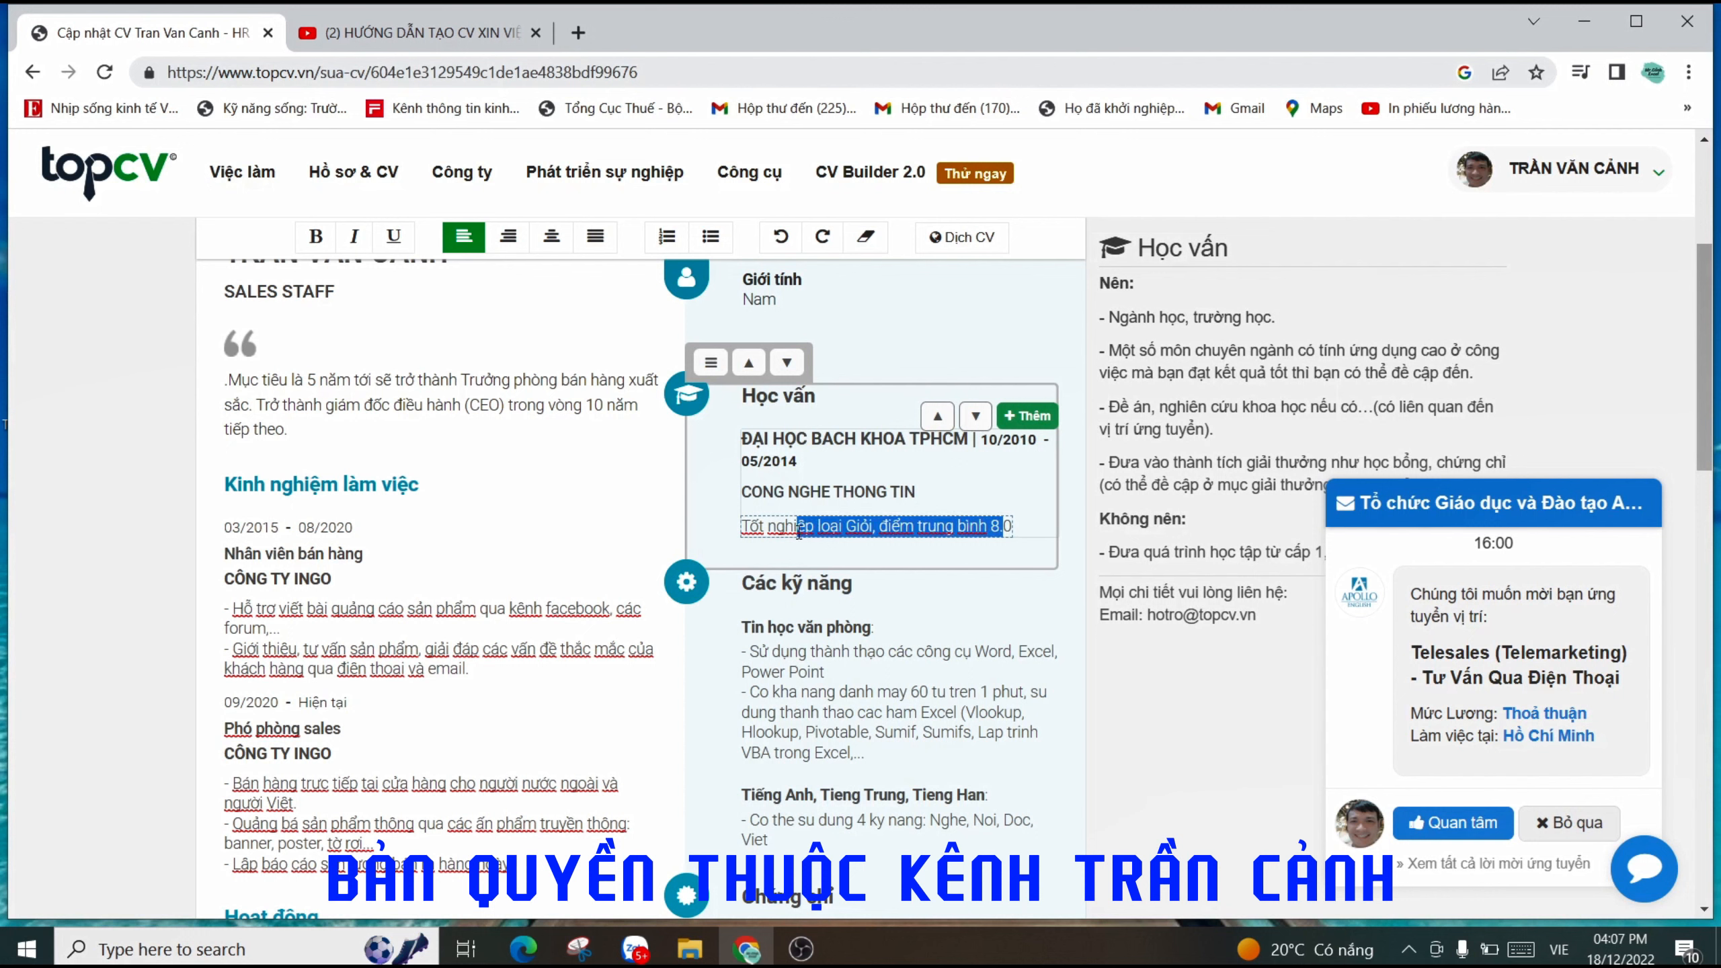
pyautogui.click(874, 529)
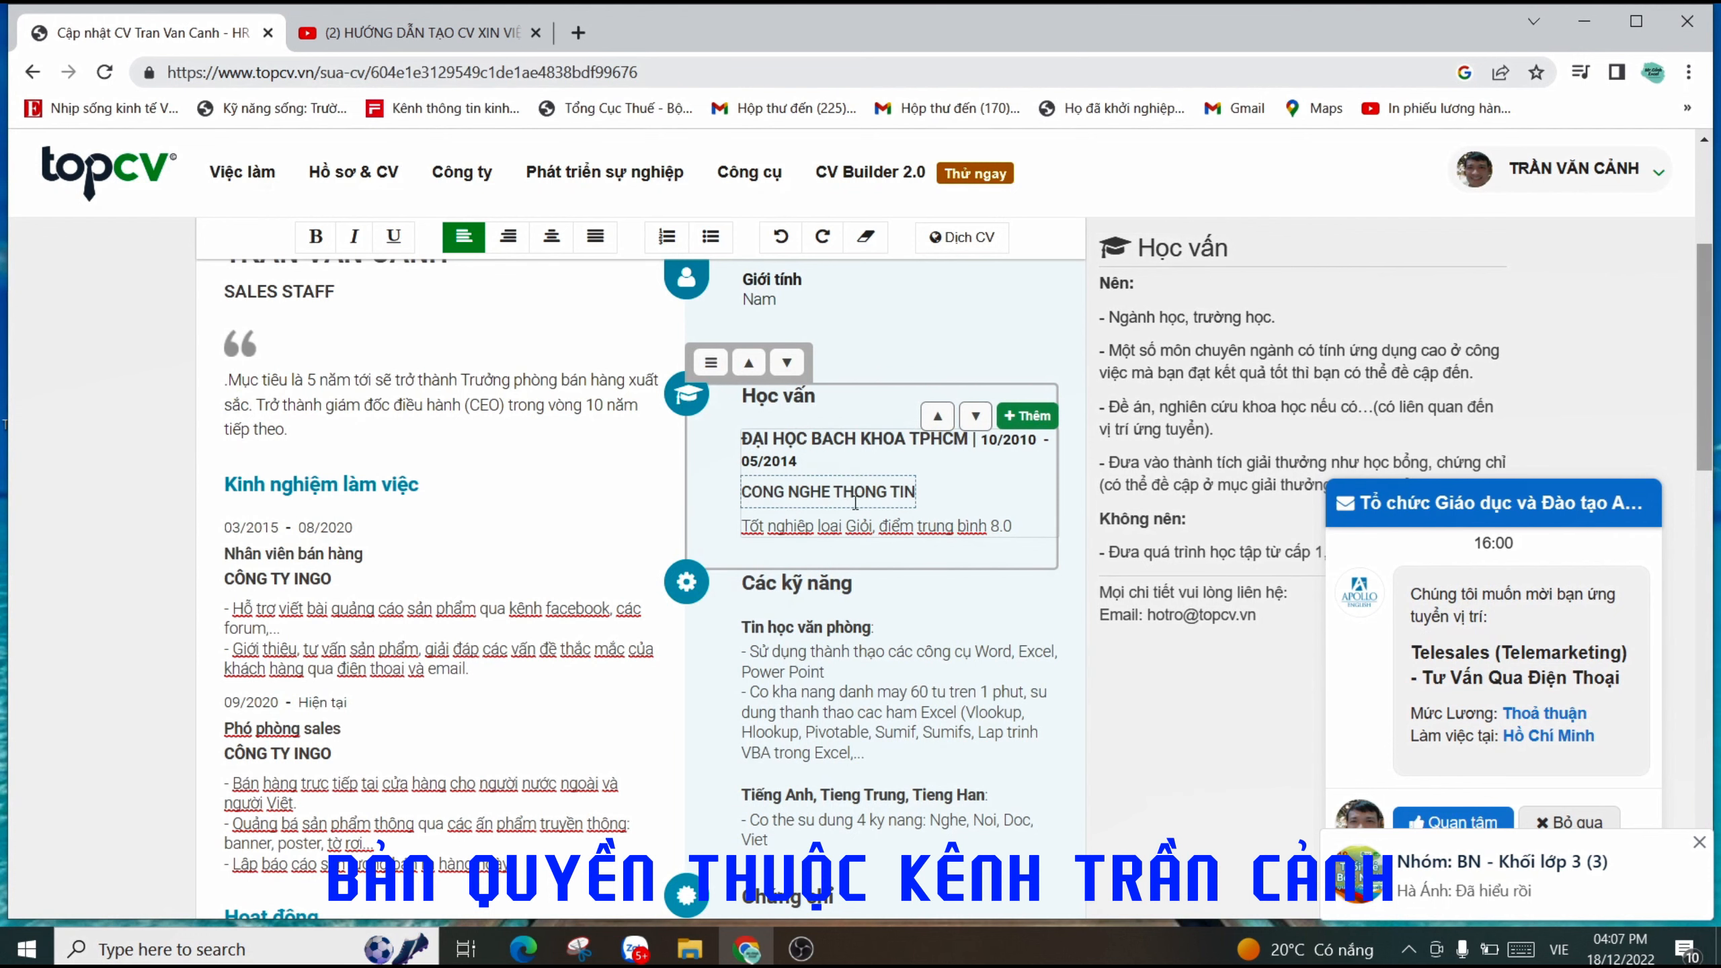
pyautogui.scroll(-1, 916, 536)
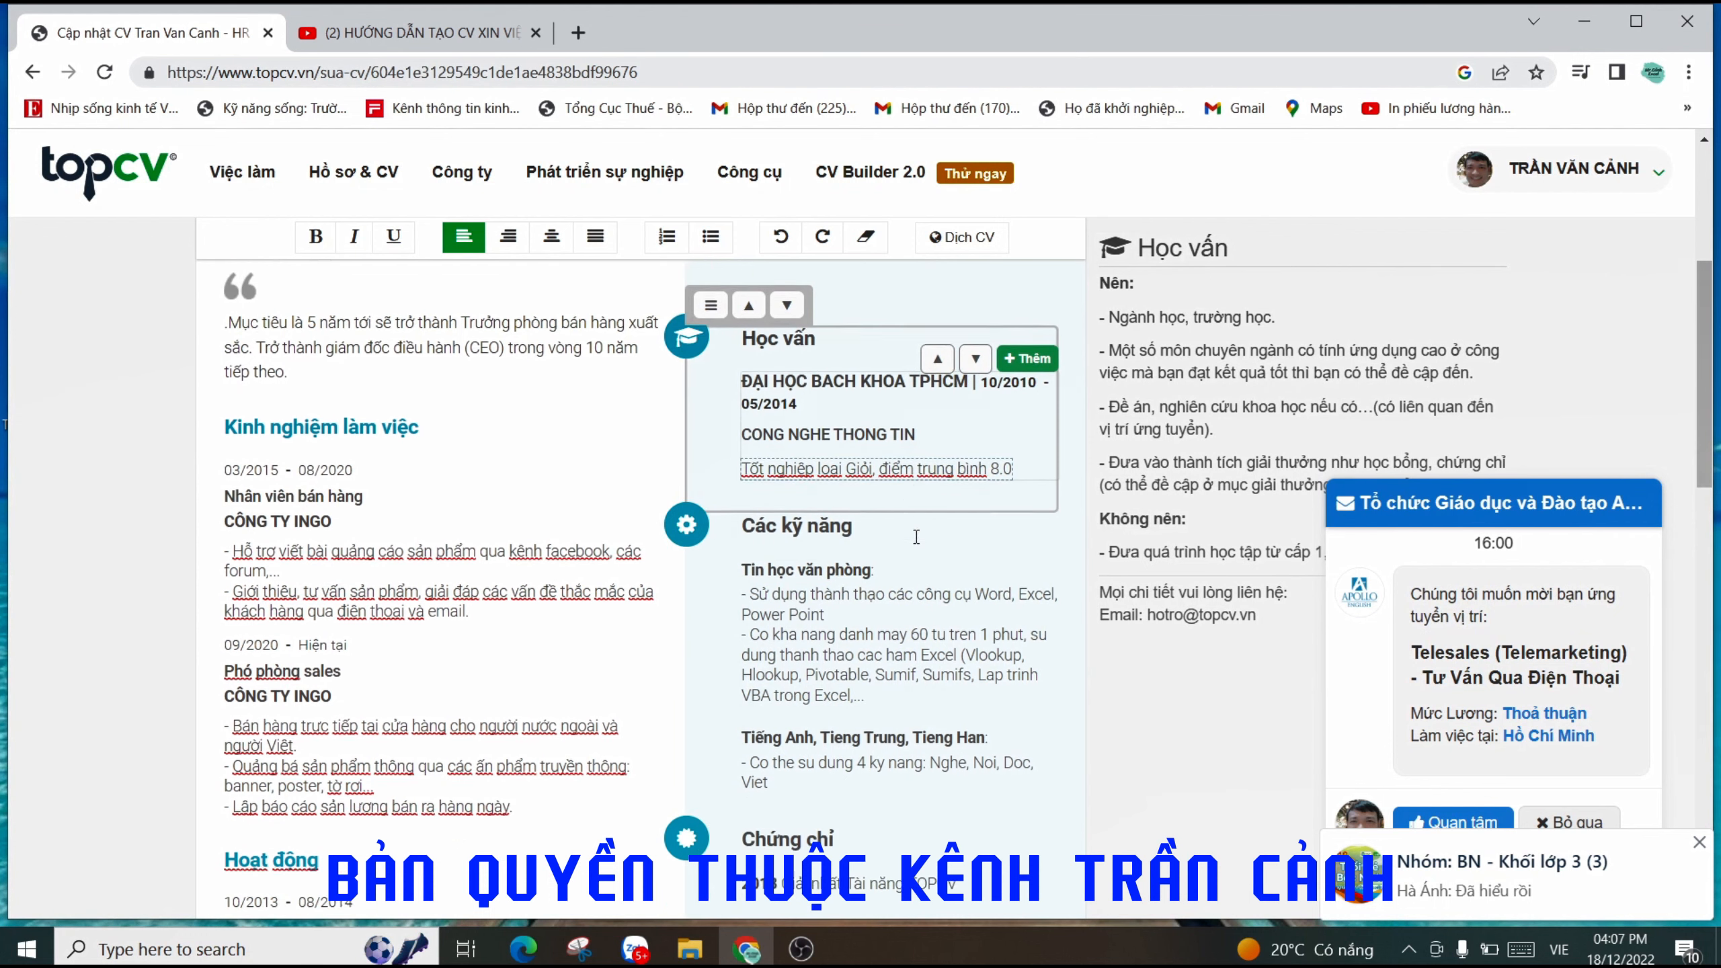
pyautogui.scroll(-1, 916, 536)
pyautogui.click(886, 586)
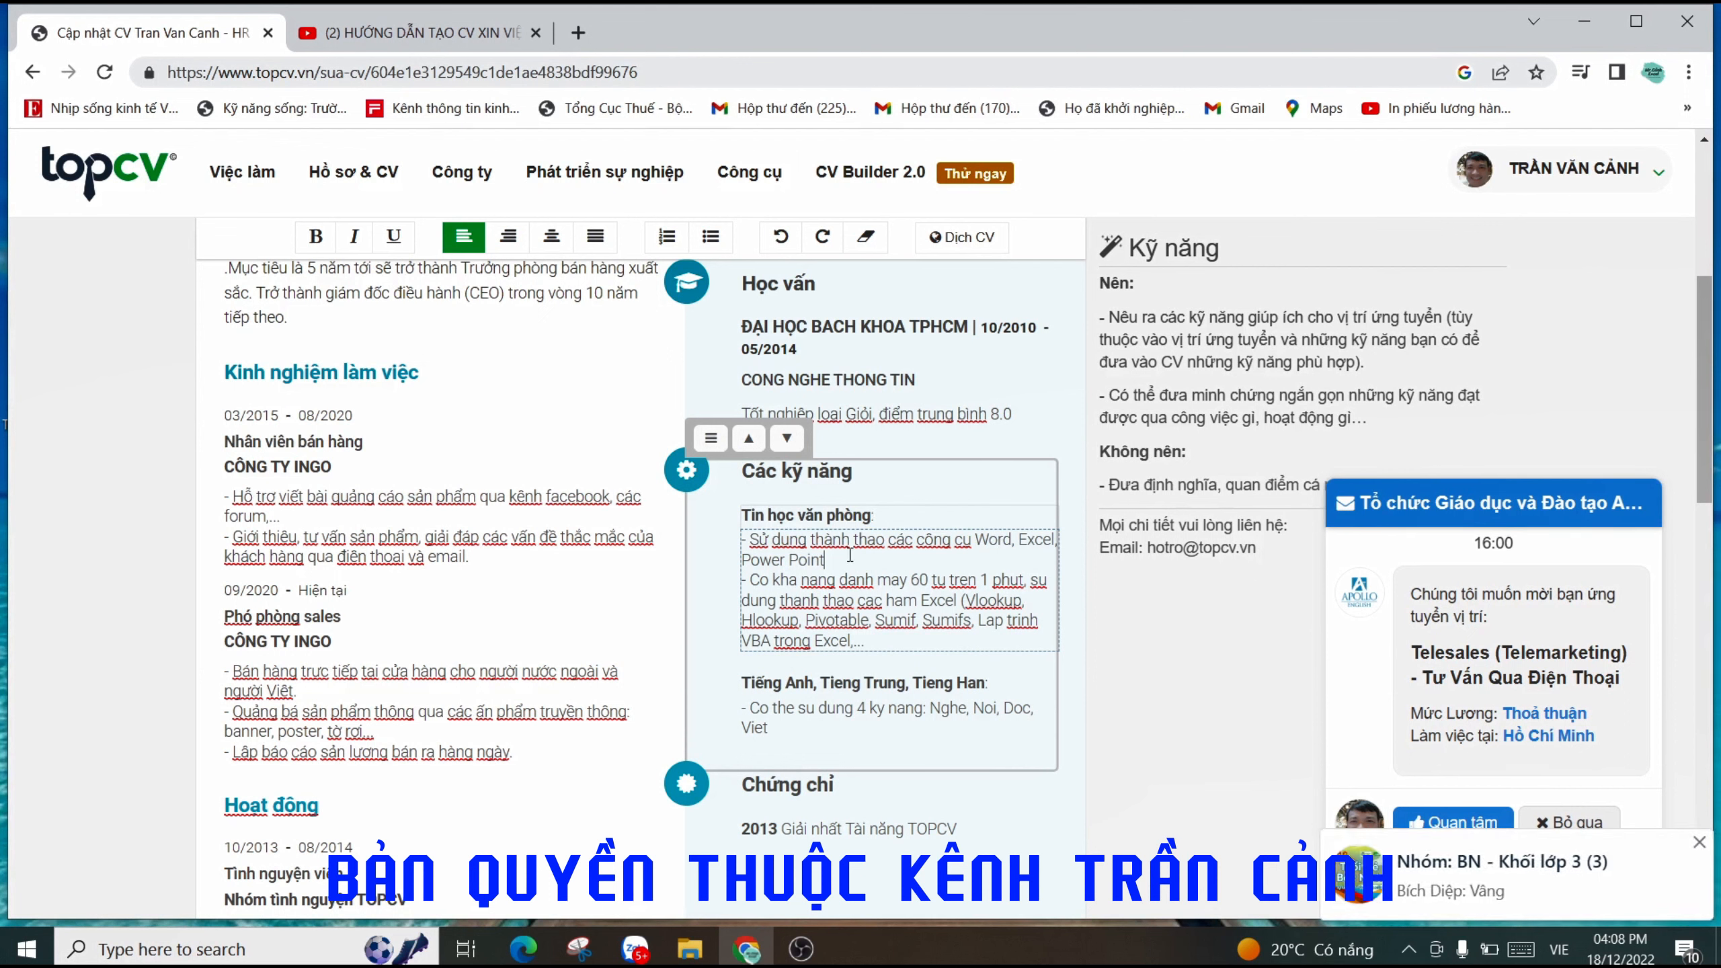
pyautogui.click(862, 585)
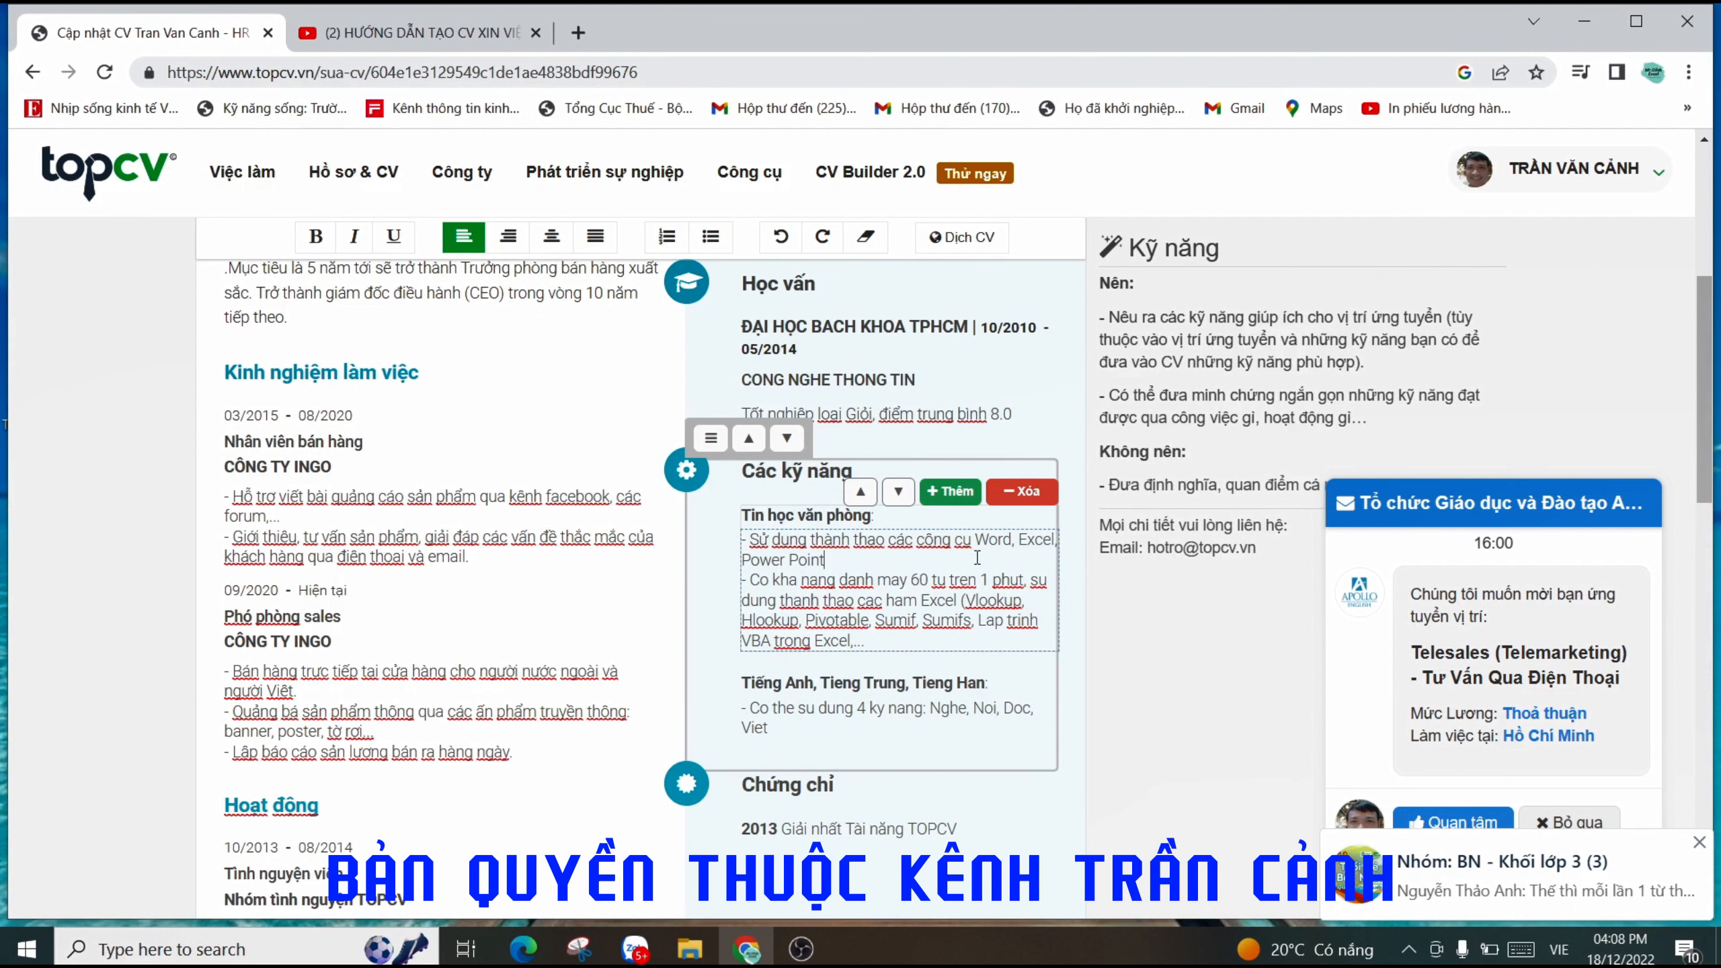
pyautogui.moveTo(1018, 540); pyautogui.dragTo(1053, 542)
pyautogui.click(934, 560)
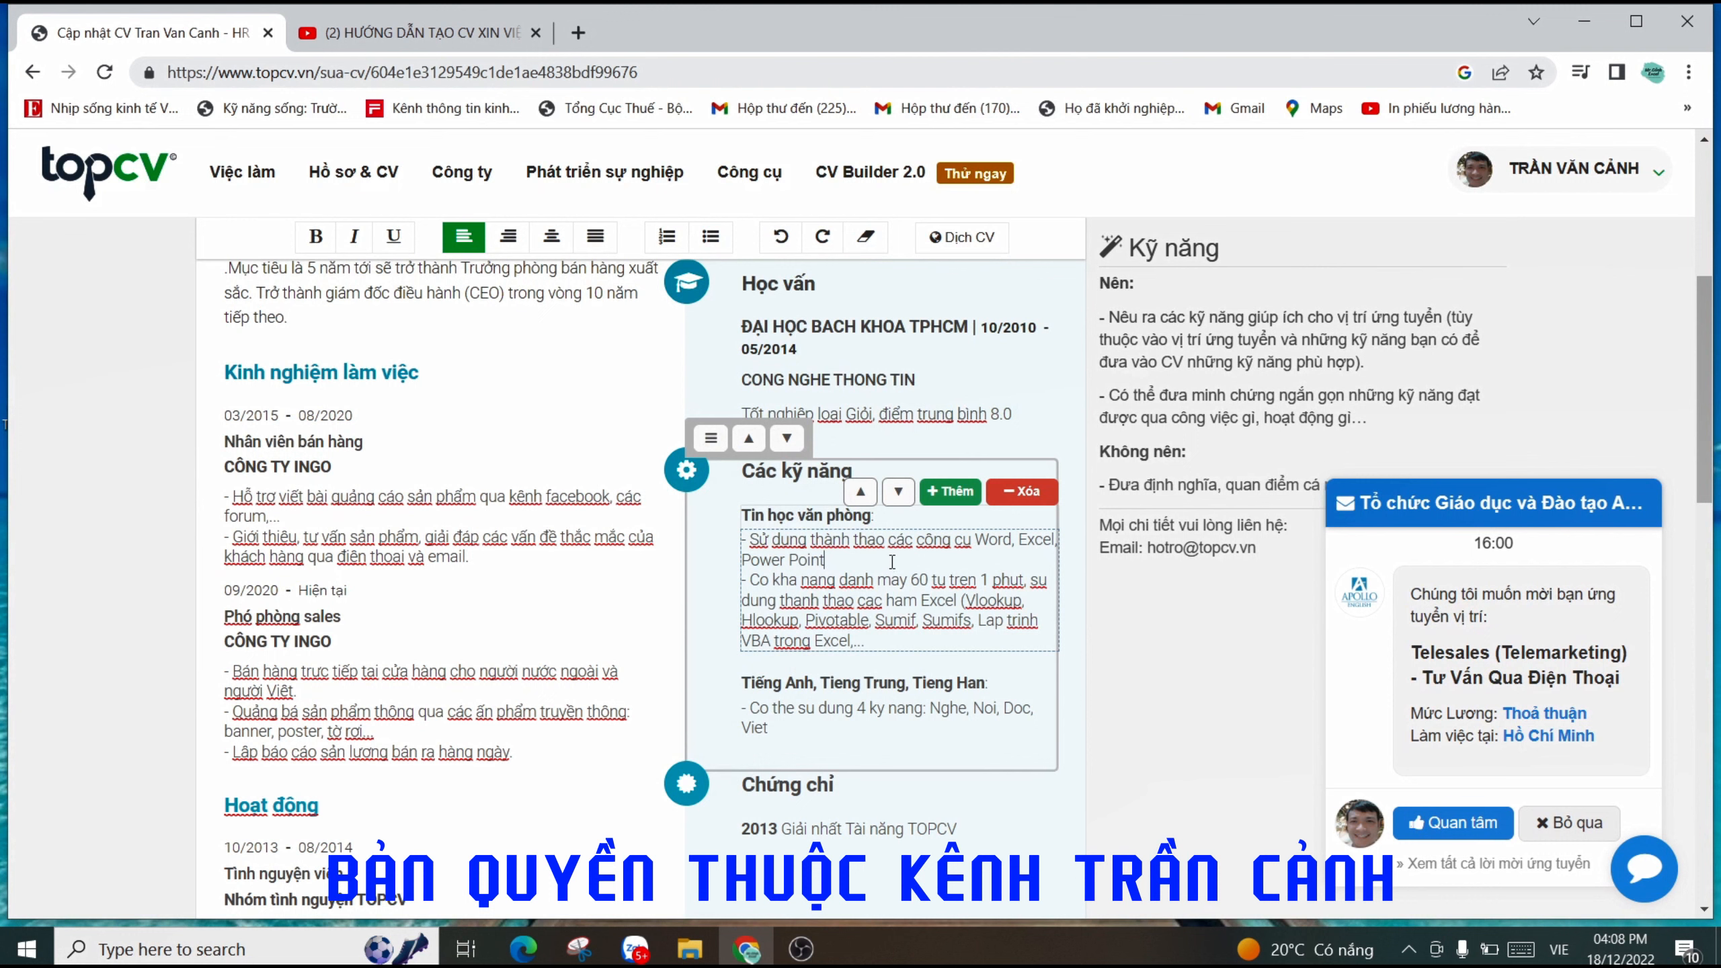
pyautogui.moveTo(1011, 541); pyautogui.dragTo(975, 541)
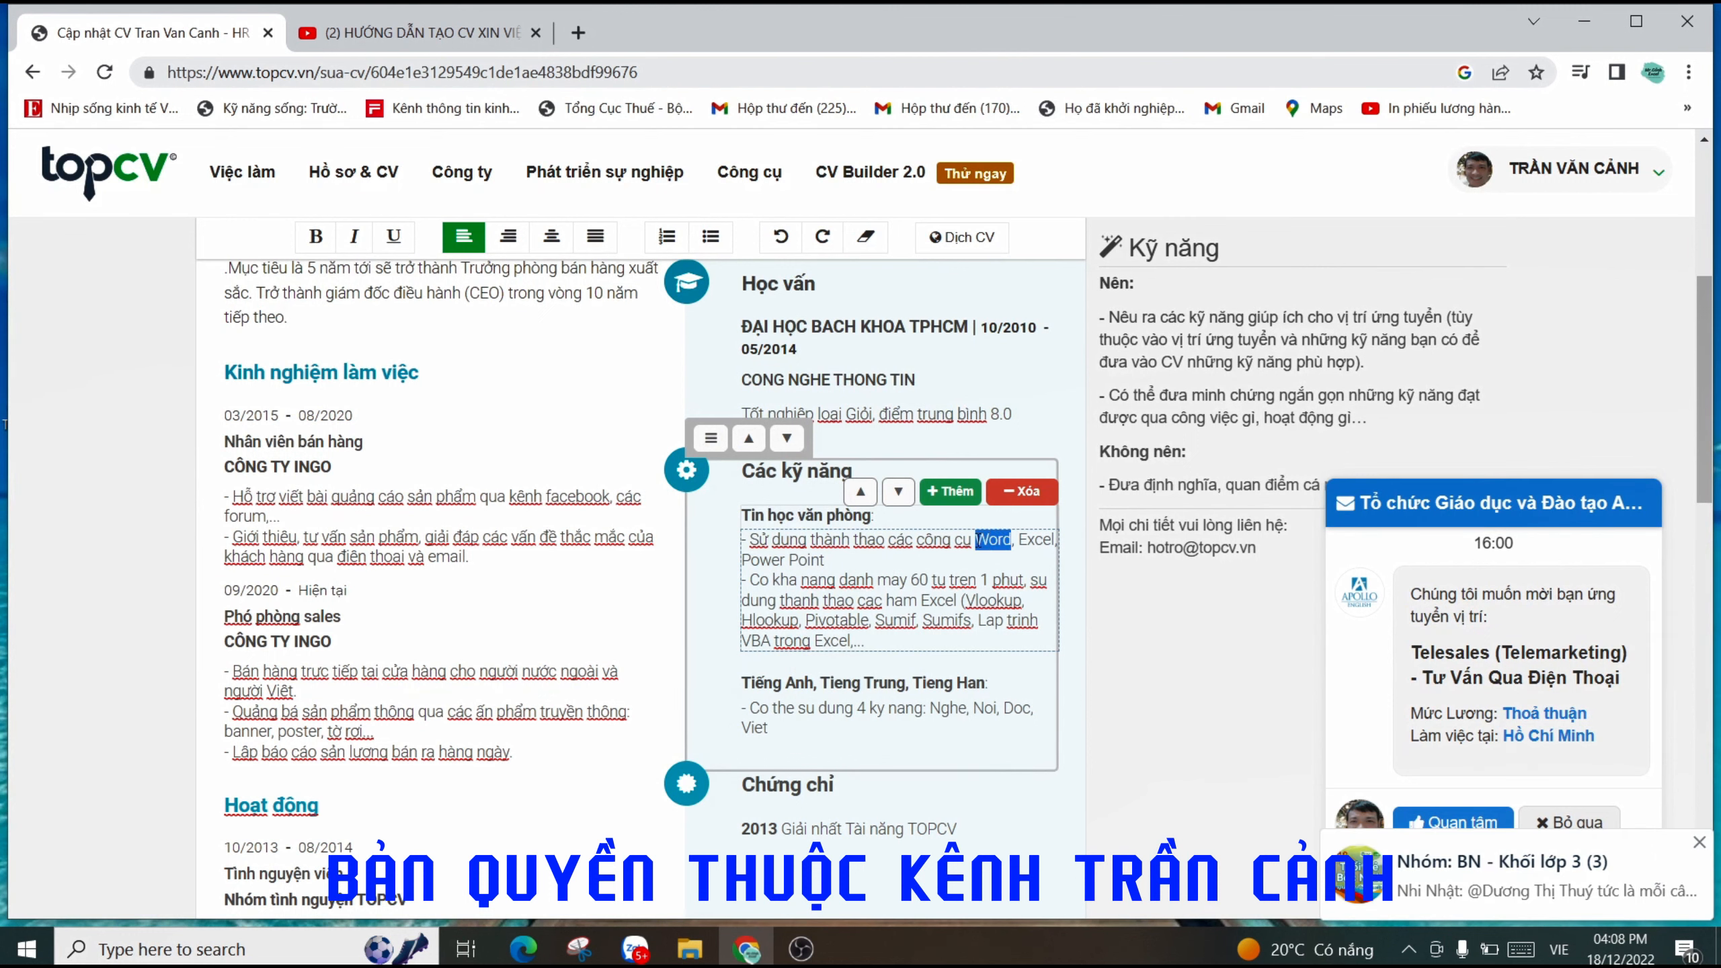
pyautogui.click(848, 563)
pyautogui.moveTo(1018, 539); pyautogui.dragTo(1051, 543)
pyautogui.click(967, 558)
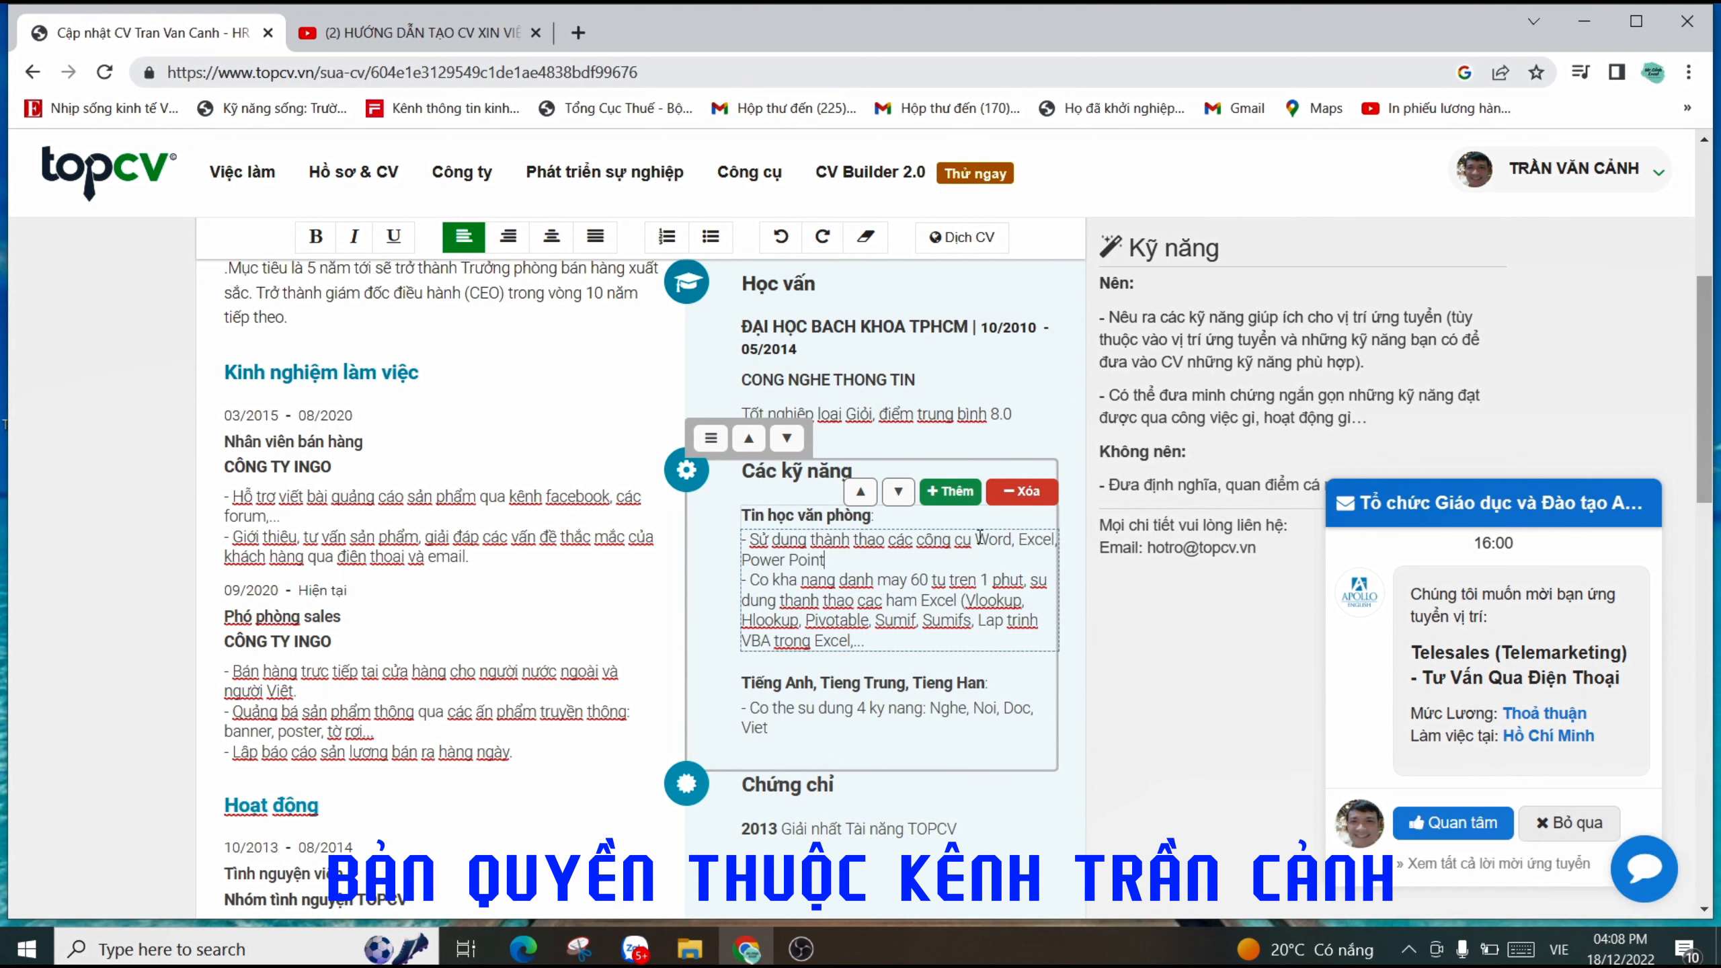
pyautogui.moveTo(976, 540); pyautogui.dragTo(1010, 545)
pyautogui.click(894, 560)
pyautogui.moveTo(835, 559); pyautogui.dragTo(743, 541)
pyautogui.click(979, 565)
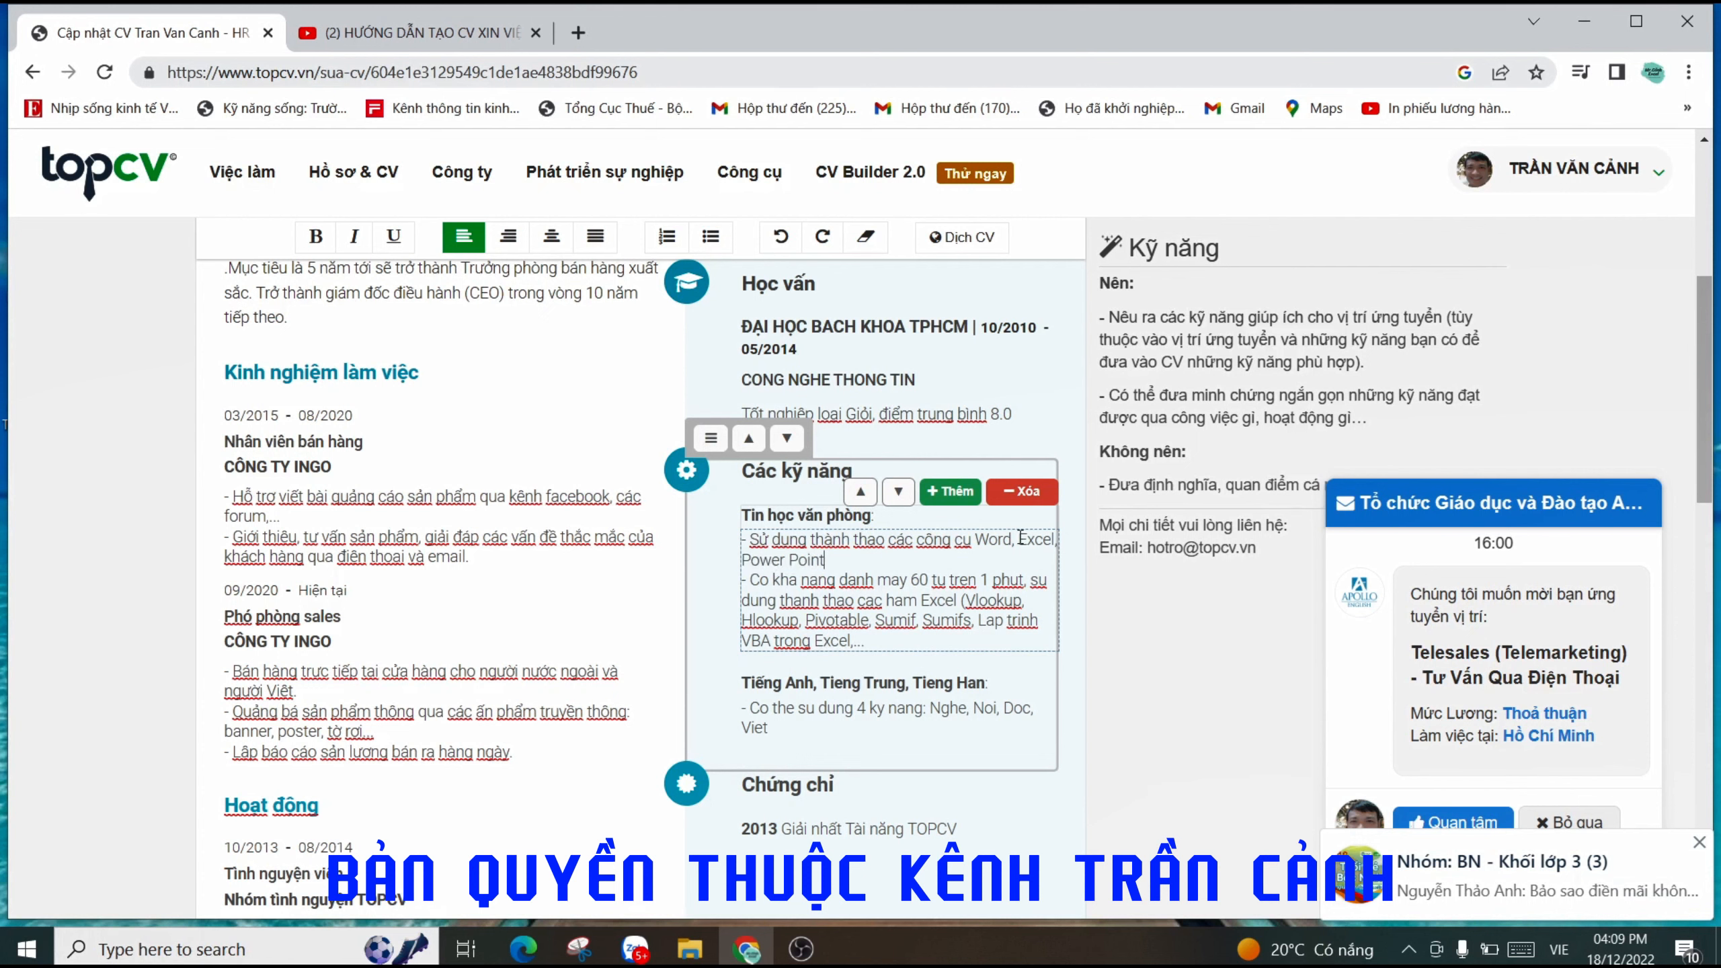
pyautogui.moveTo(1018, 541); pyautogui.dragTo(1047, 540)
pyautogui.click(839, 569)
pyautogui.click(1035, 541)
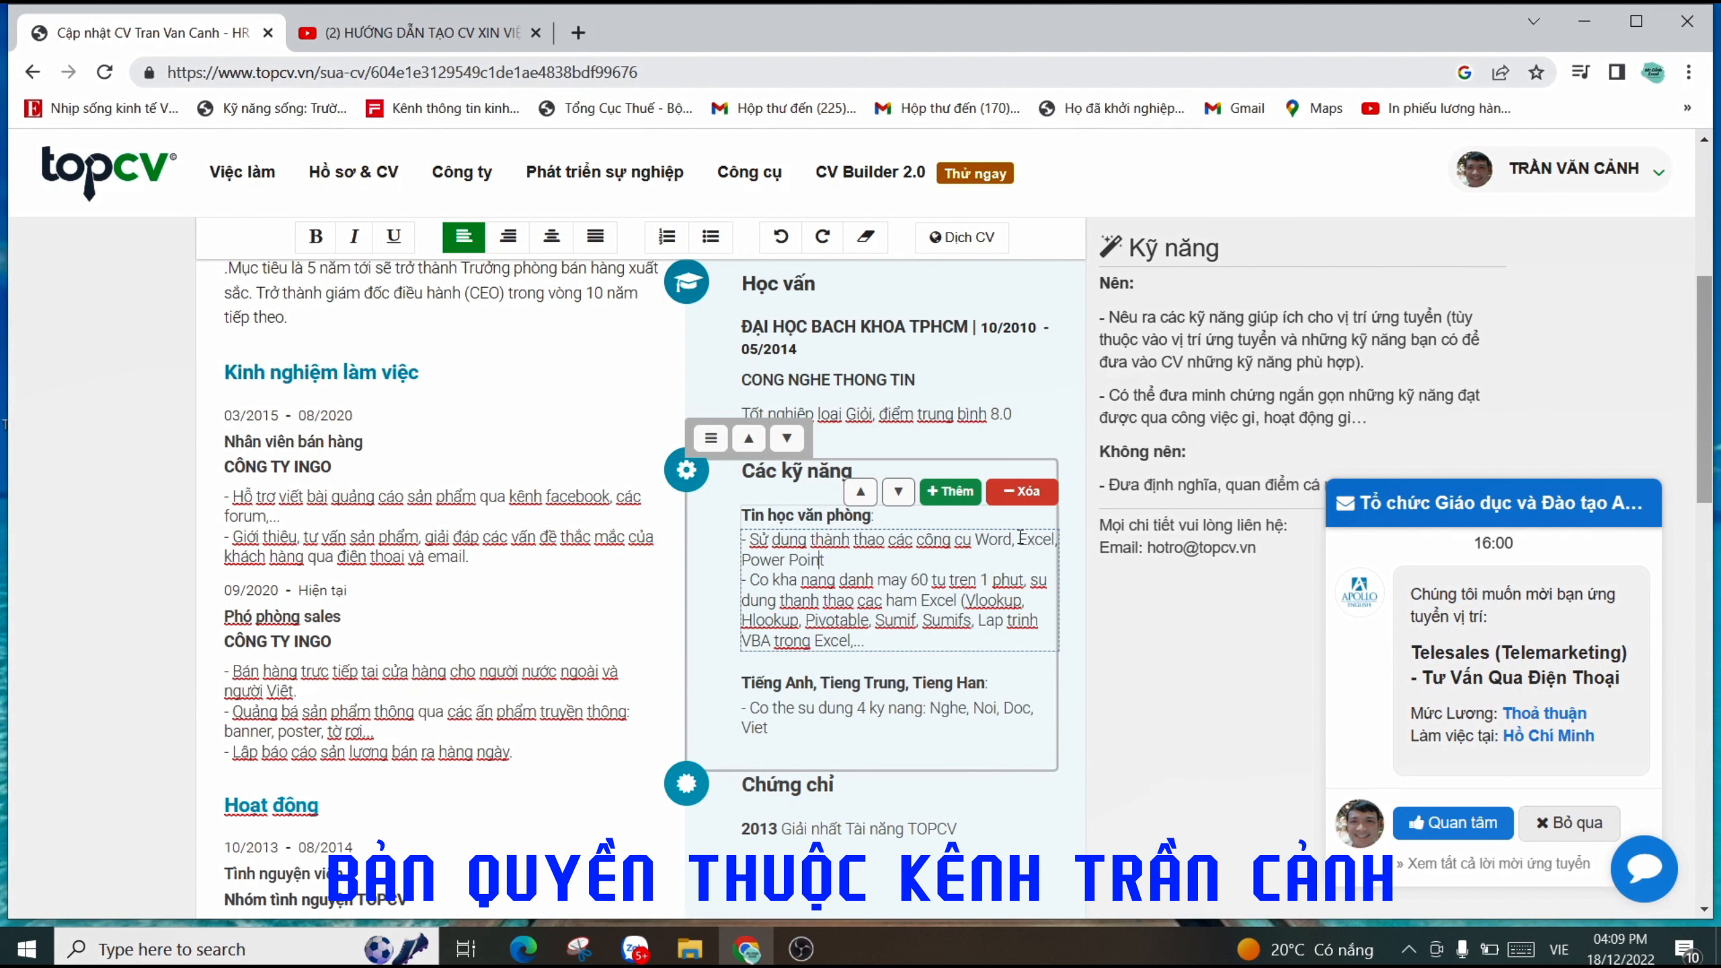
pyautogui.moveTo(1019, 541); pyautogui.dragTo(1055, 540)
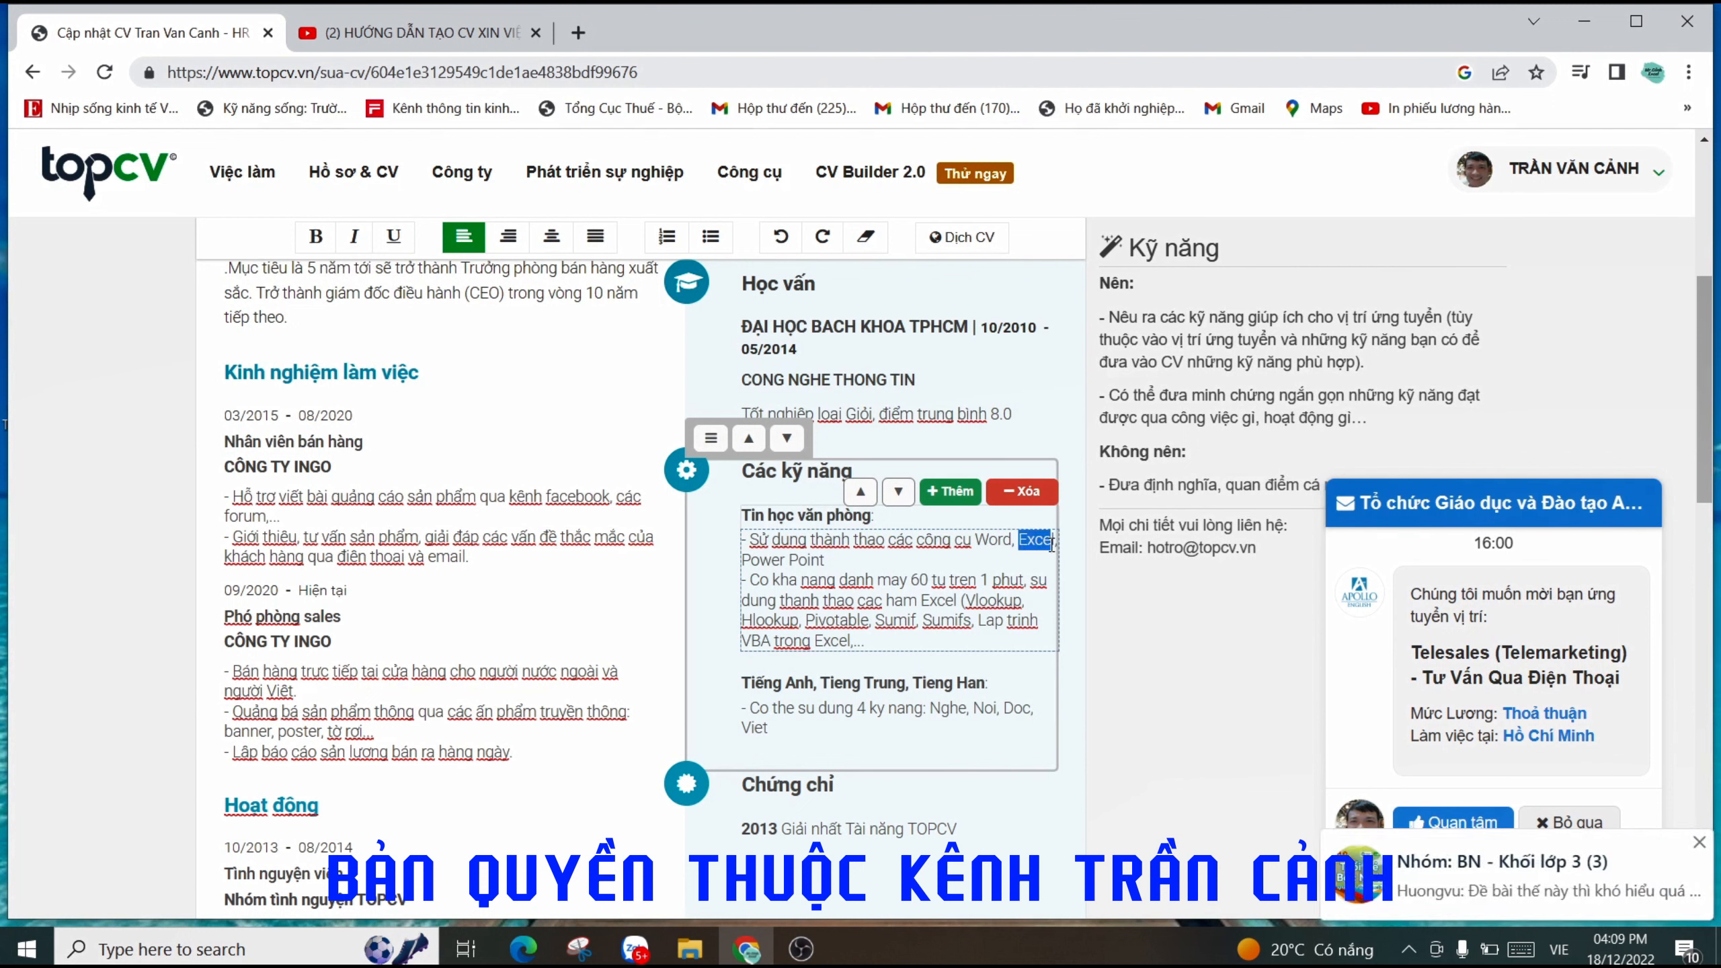
pyautogui.click(1026, 545)
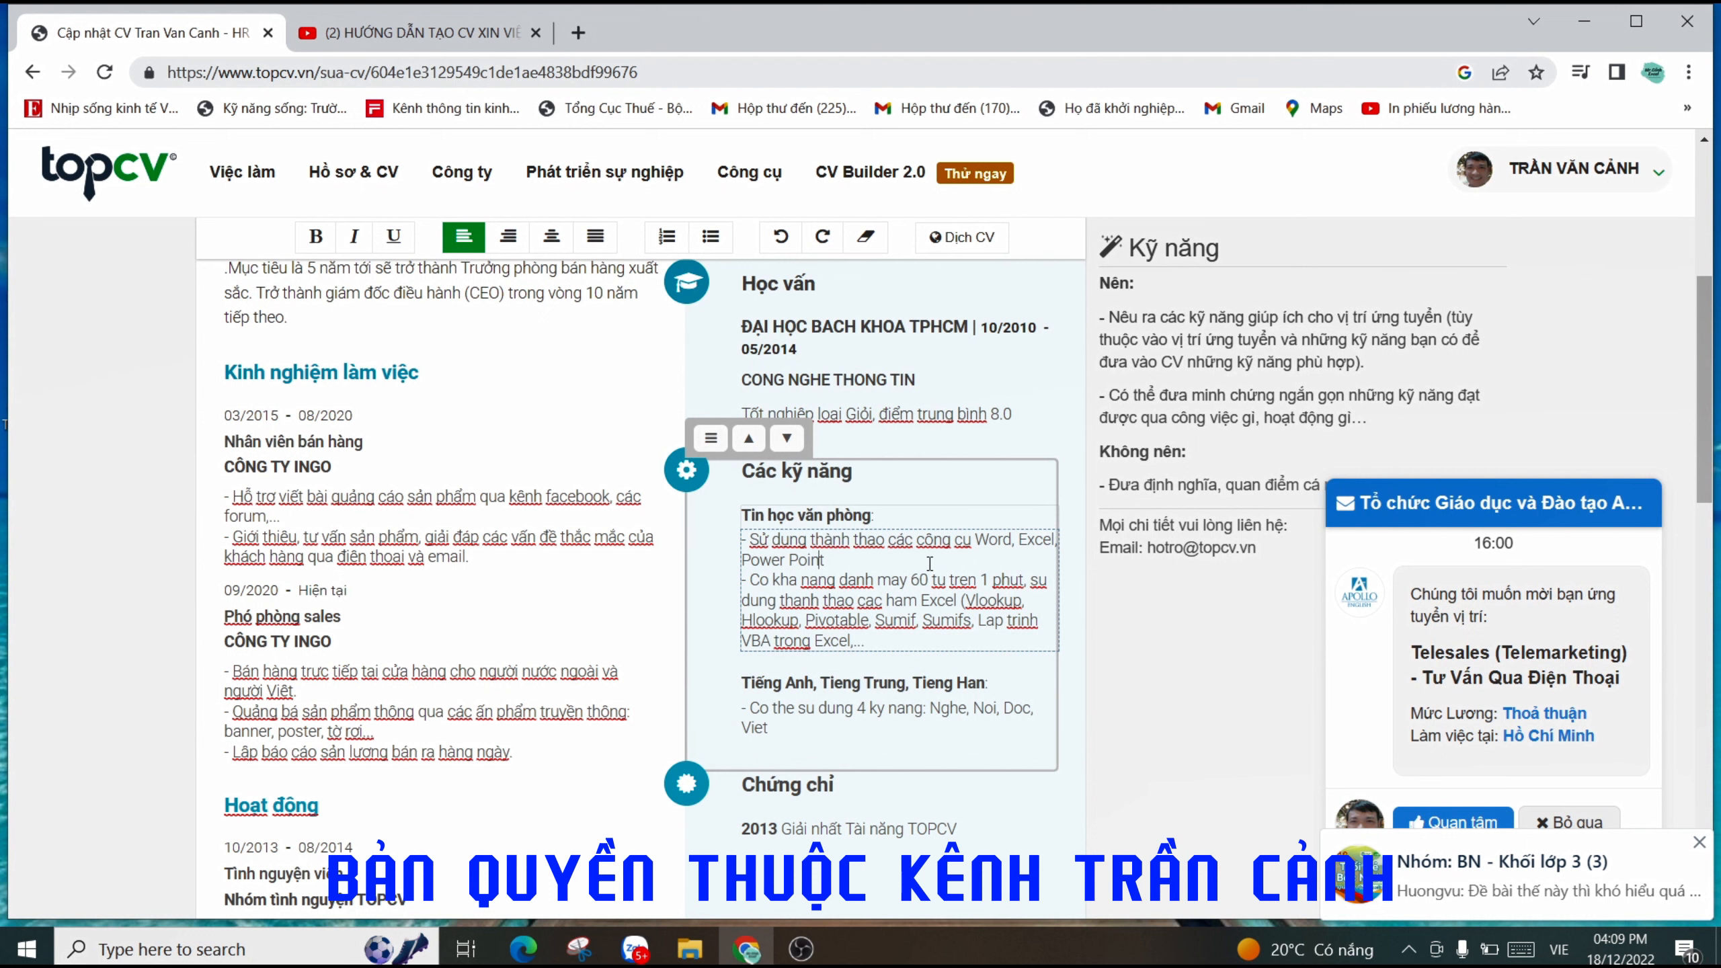
pyautogui.moveTo(1018, 541); pyautogui.dragTo(1047, 554)
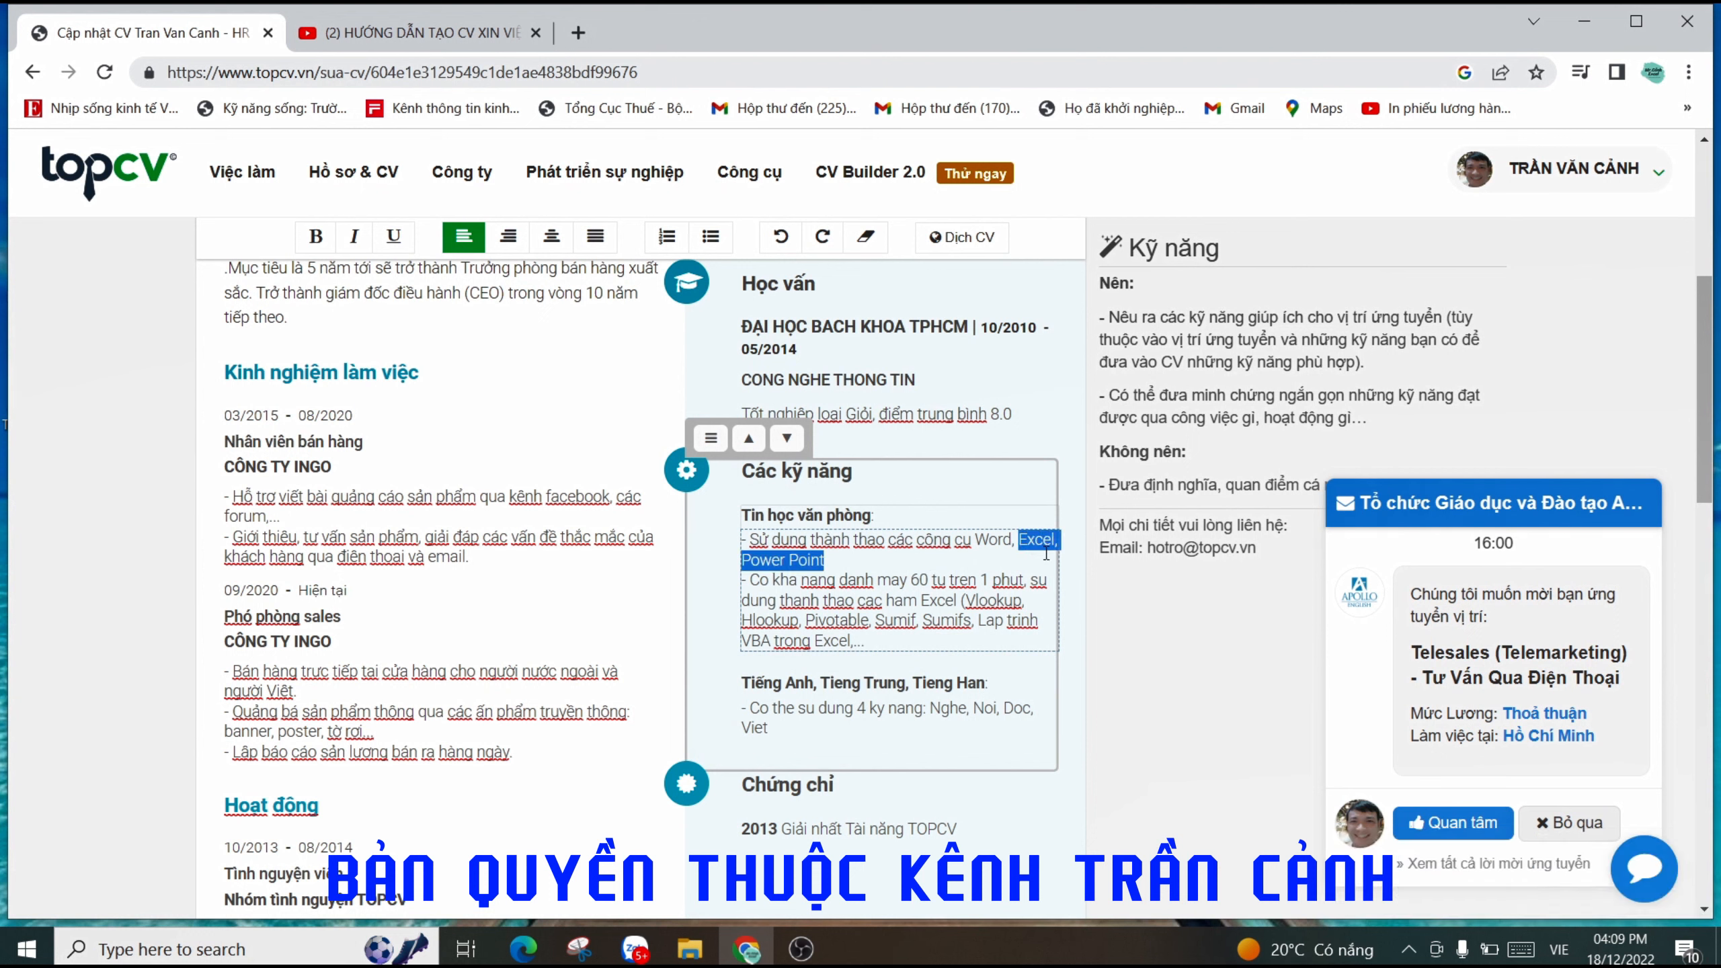
pyautogui.click(998, 560)
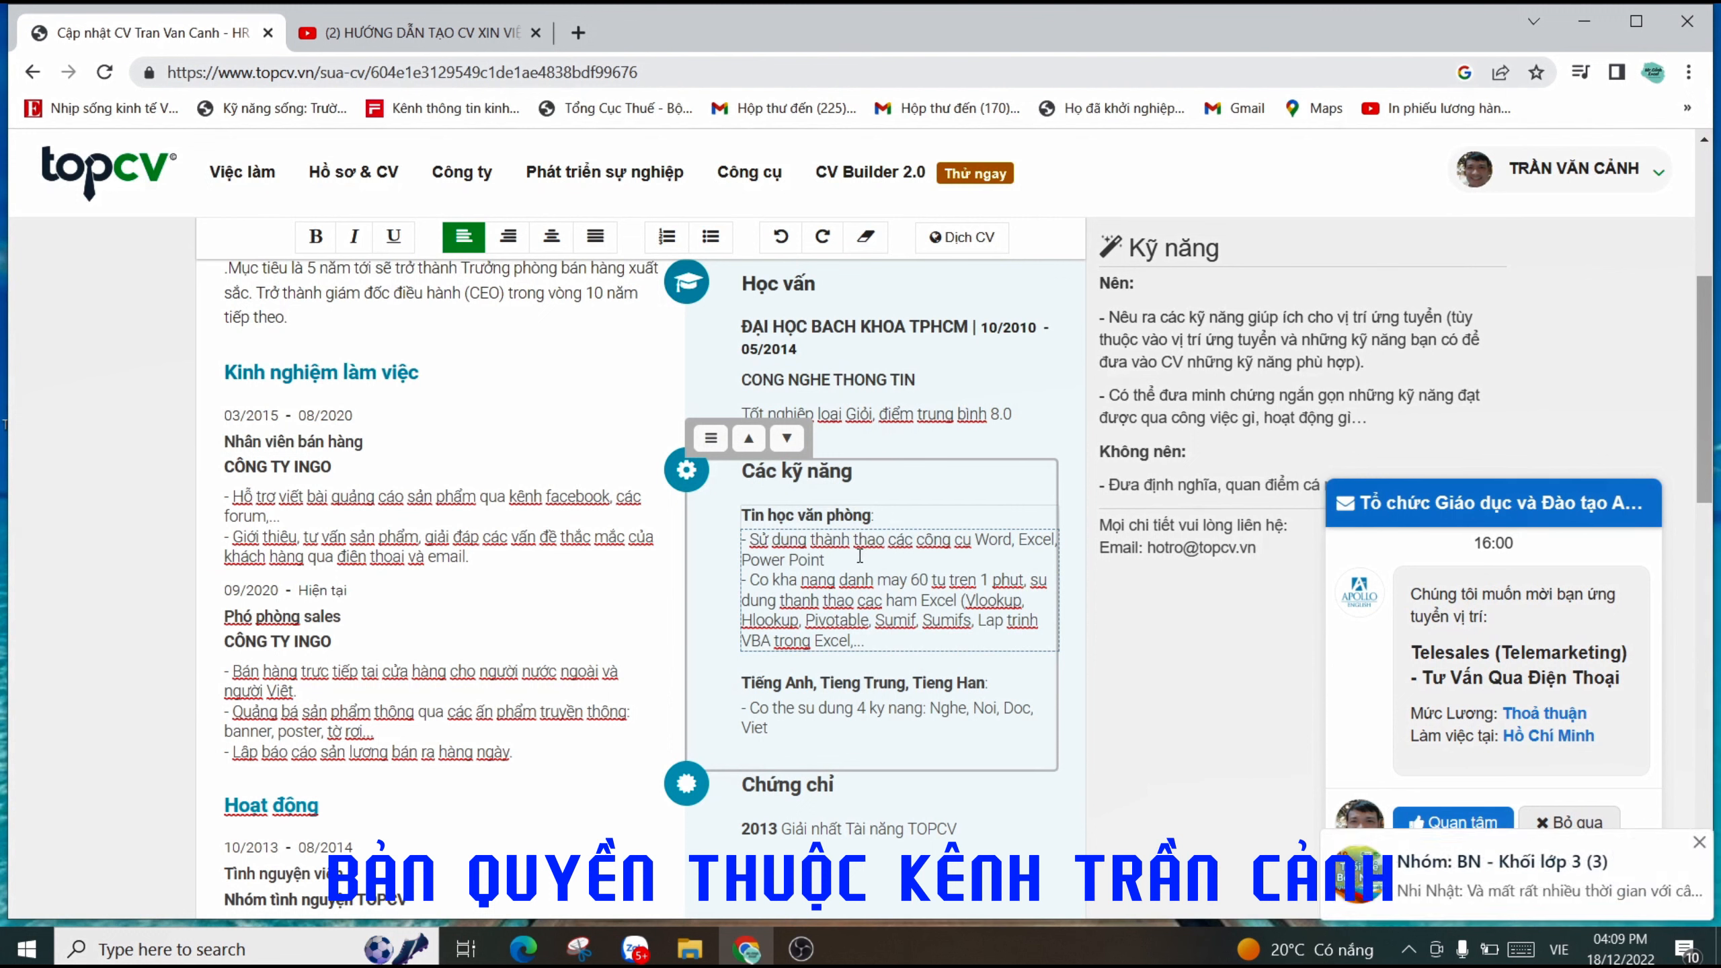
pyautogui.moveTo(826, 562); pyautogui.dragTo(744, 543)
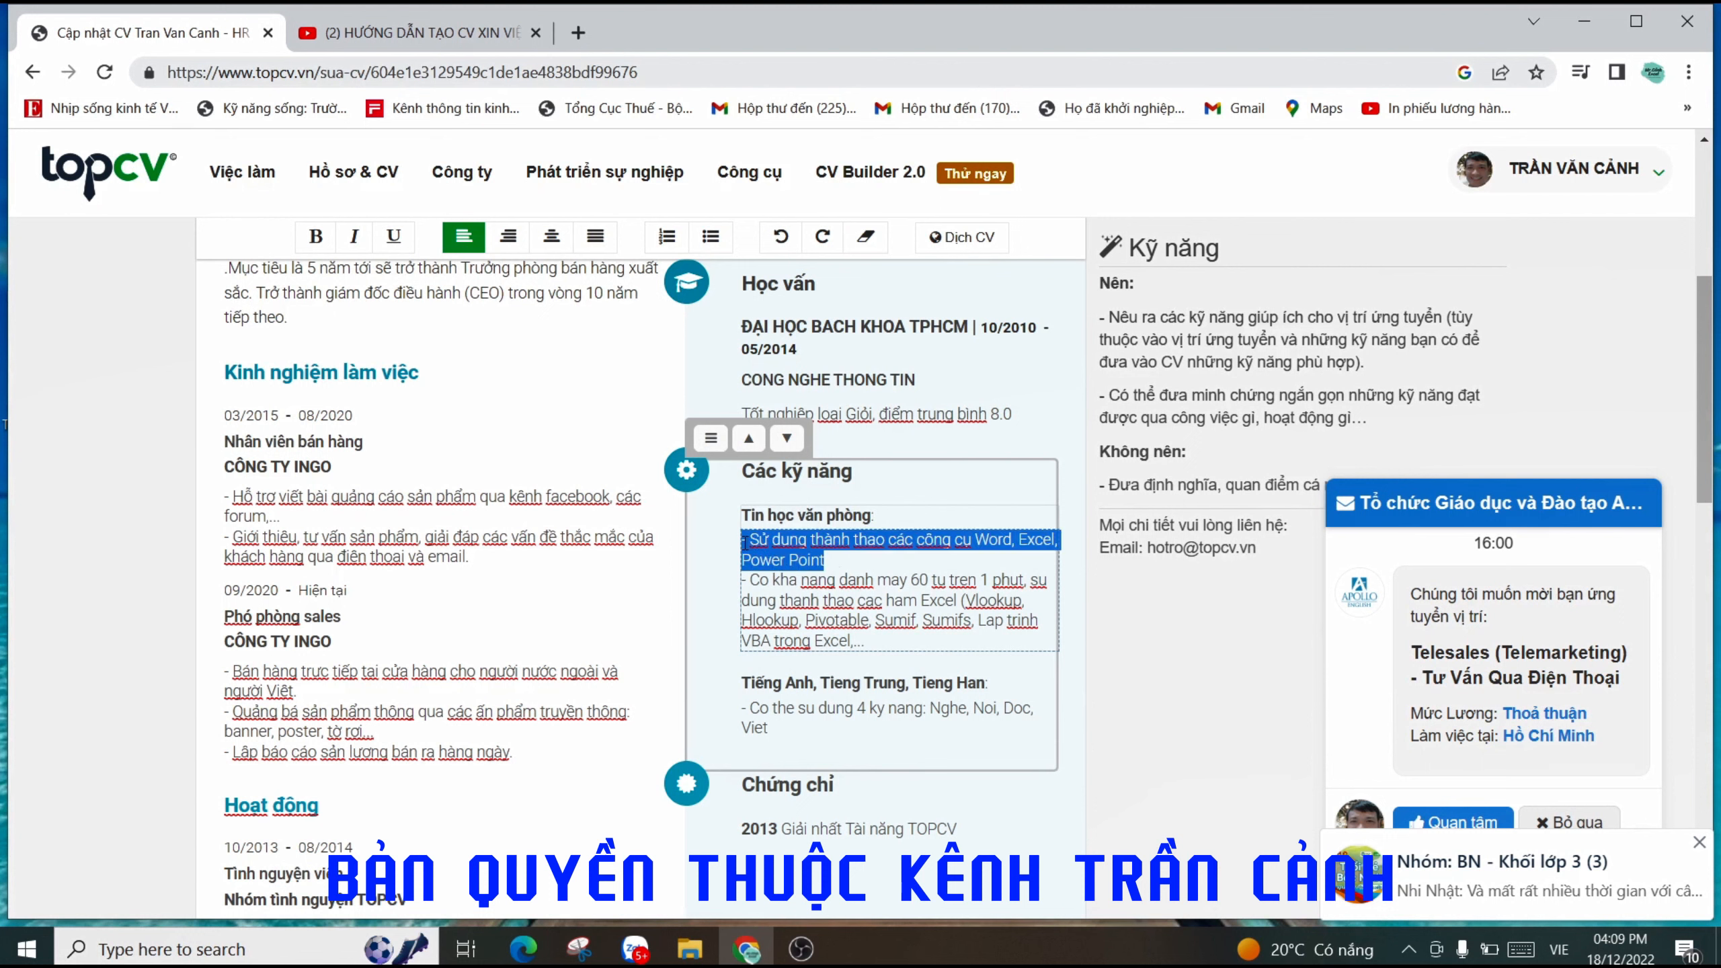
# - Add a space between 'Excel' and '(Vlookup' in the second Tin học văn phòng line
pyautogui.press('Right')
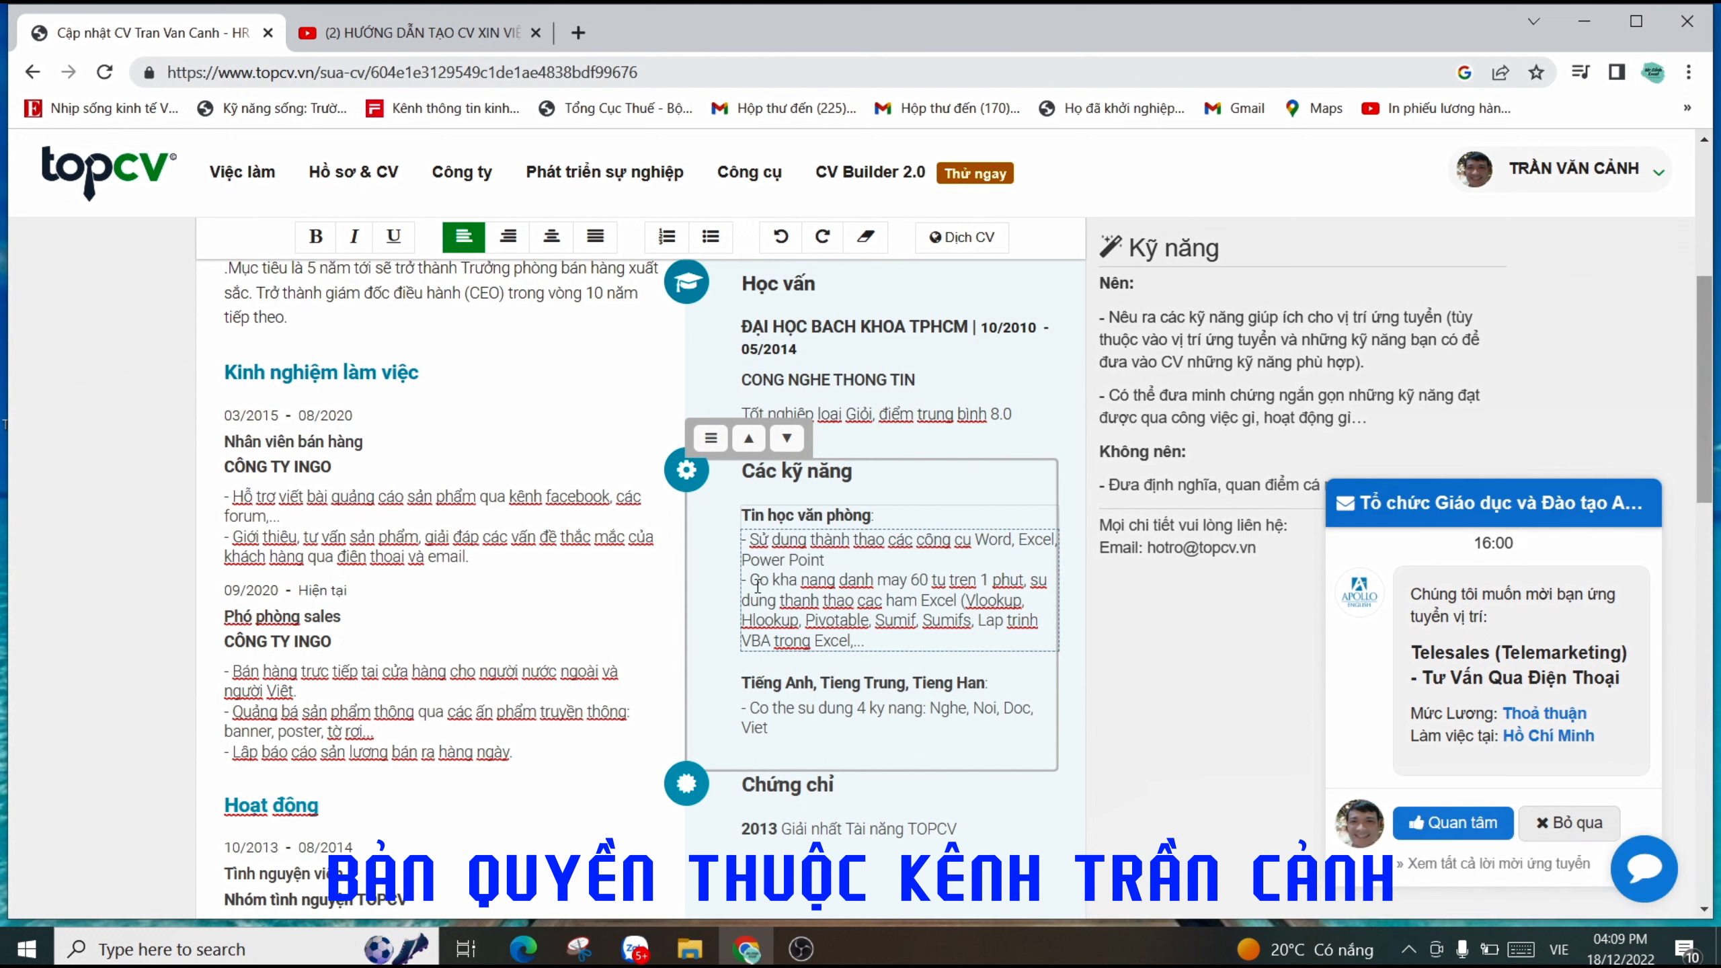
pyautogui.moveTo(751, 583); pyautogui.dragTo(1020, 583)
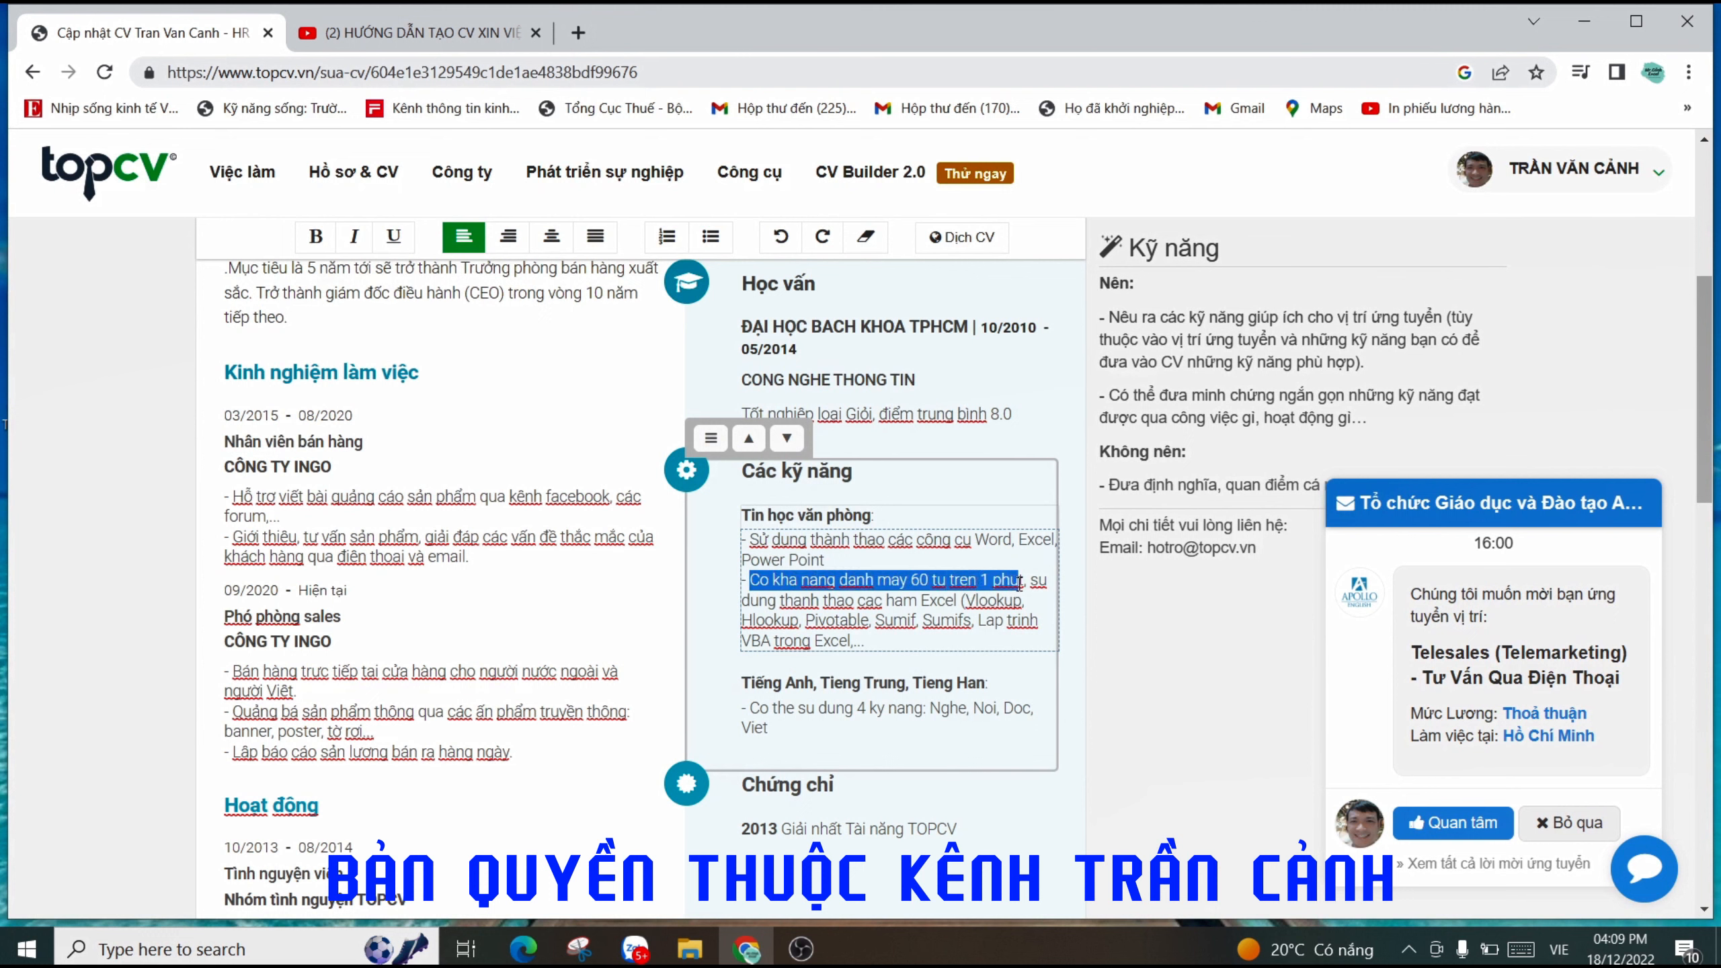
pyautogui.click(971, 579)
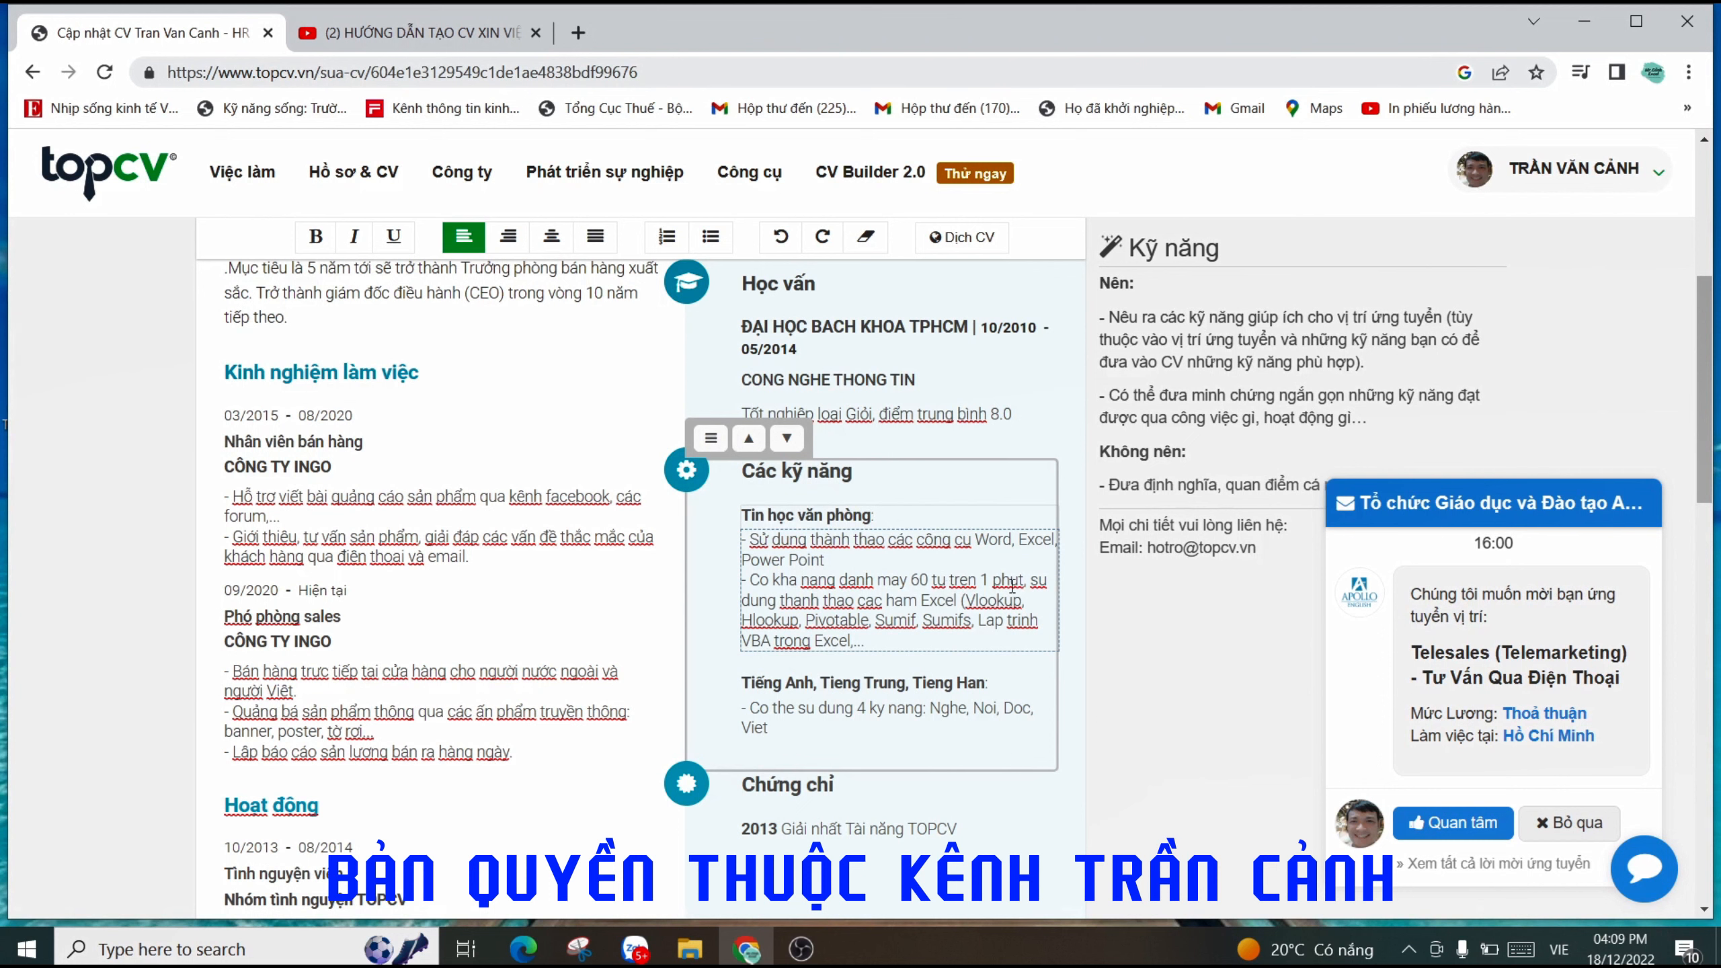
pyautogui.click(961, 603)
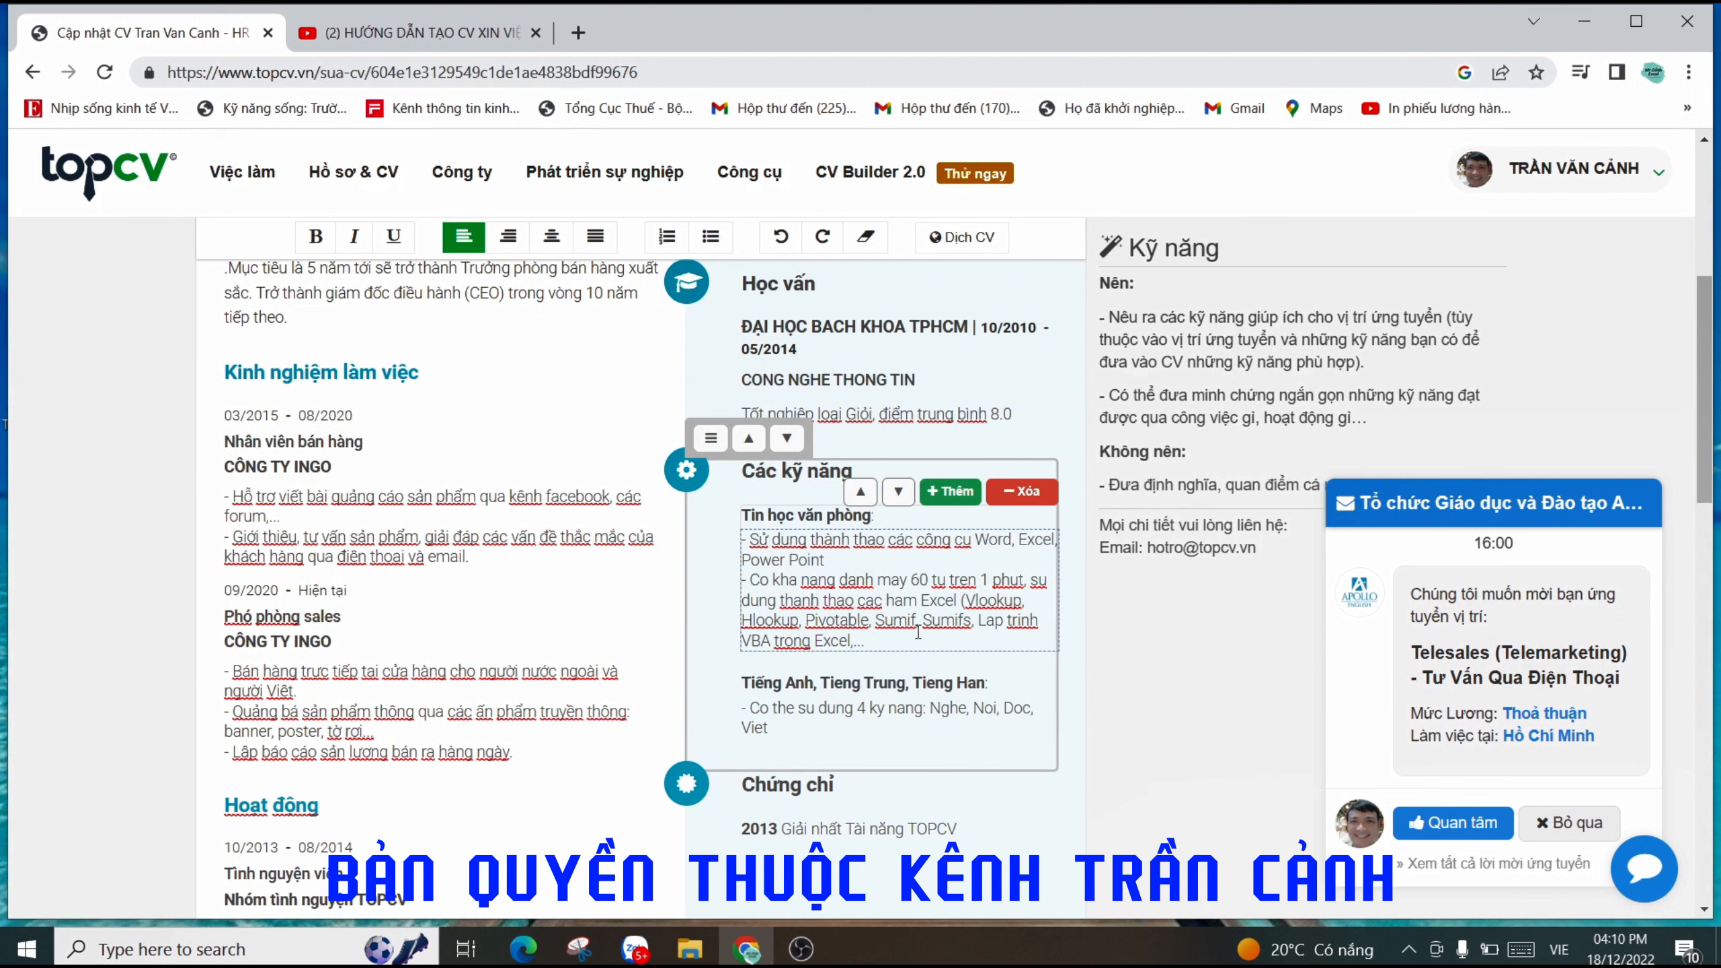
pyautogui.click(875, 642)
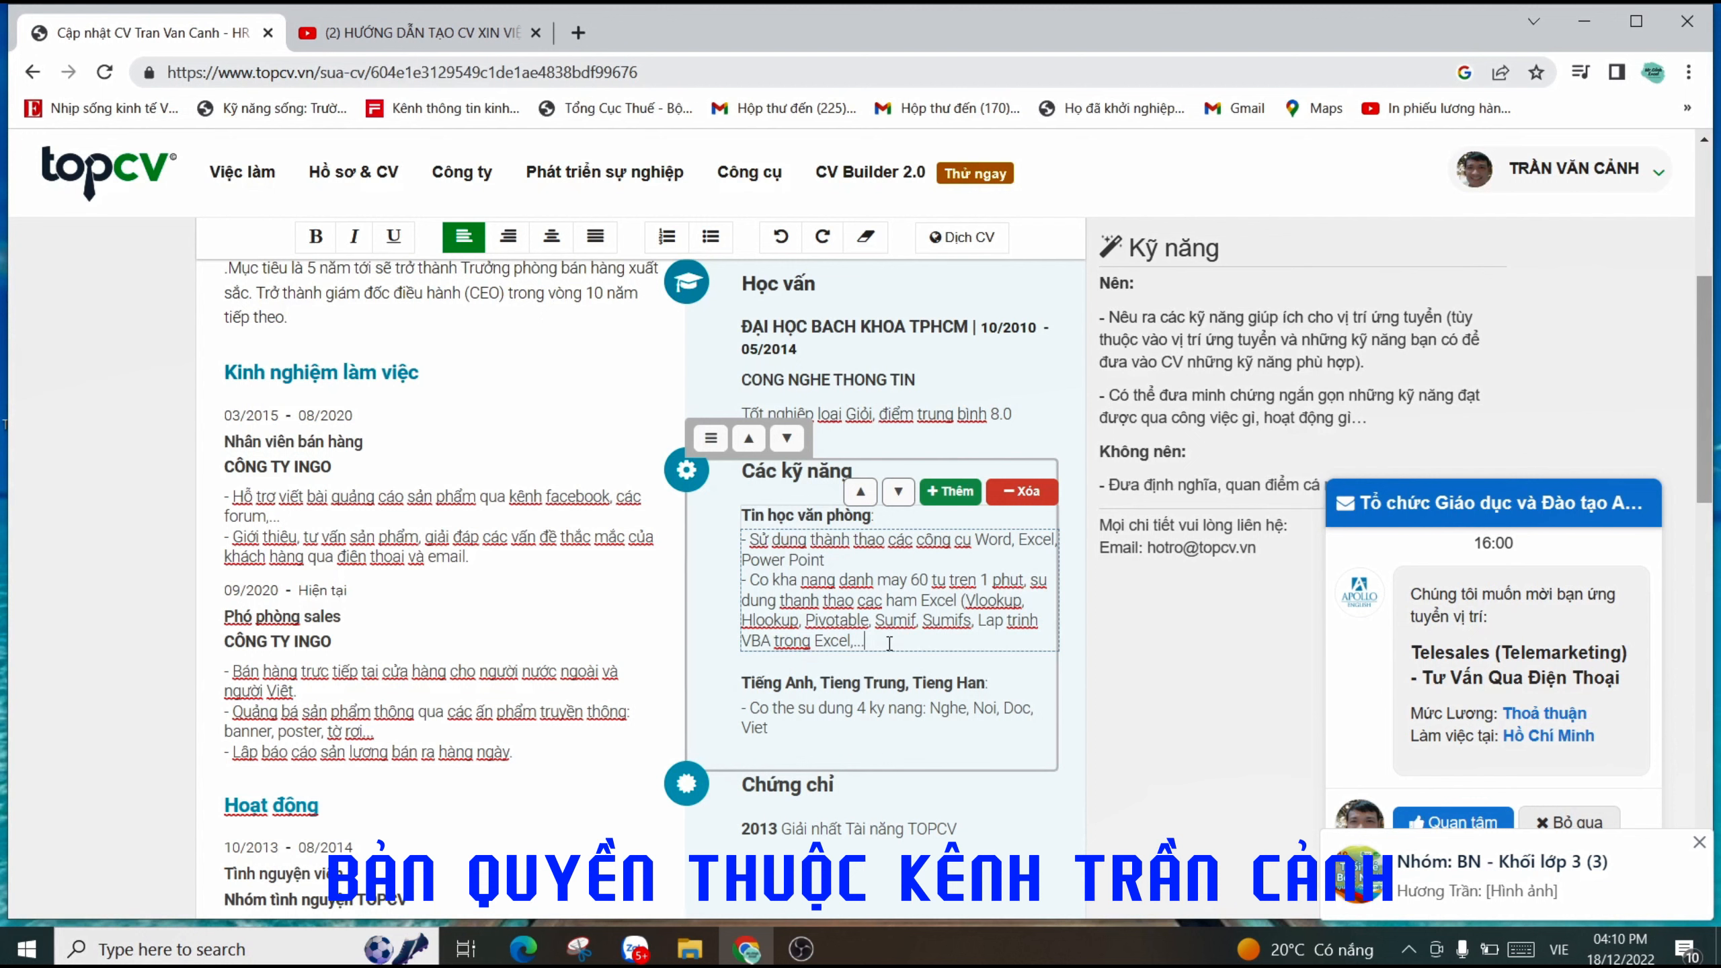
pyautogui.click(883, 586)
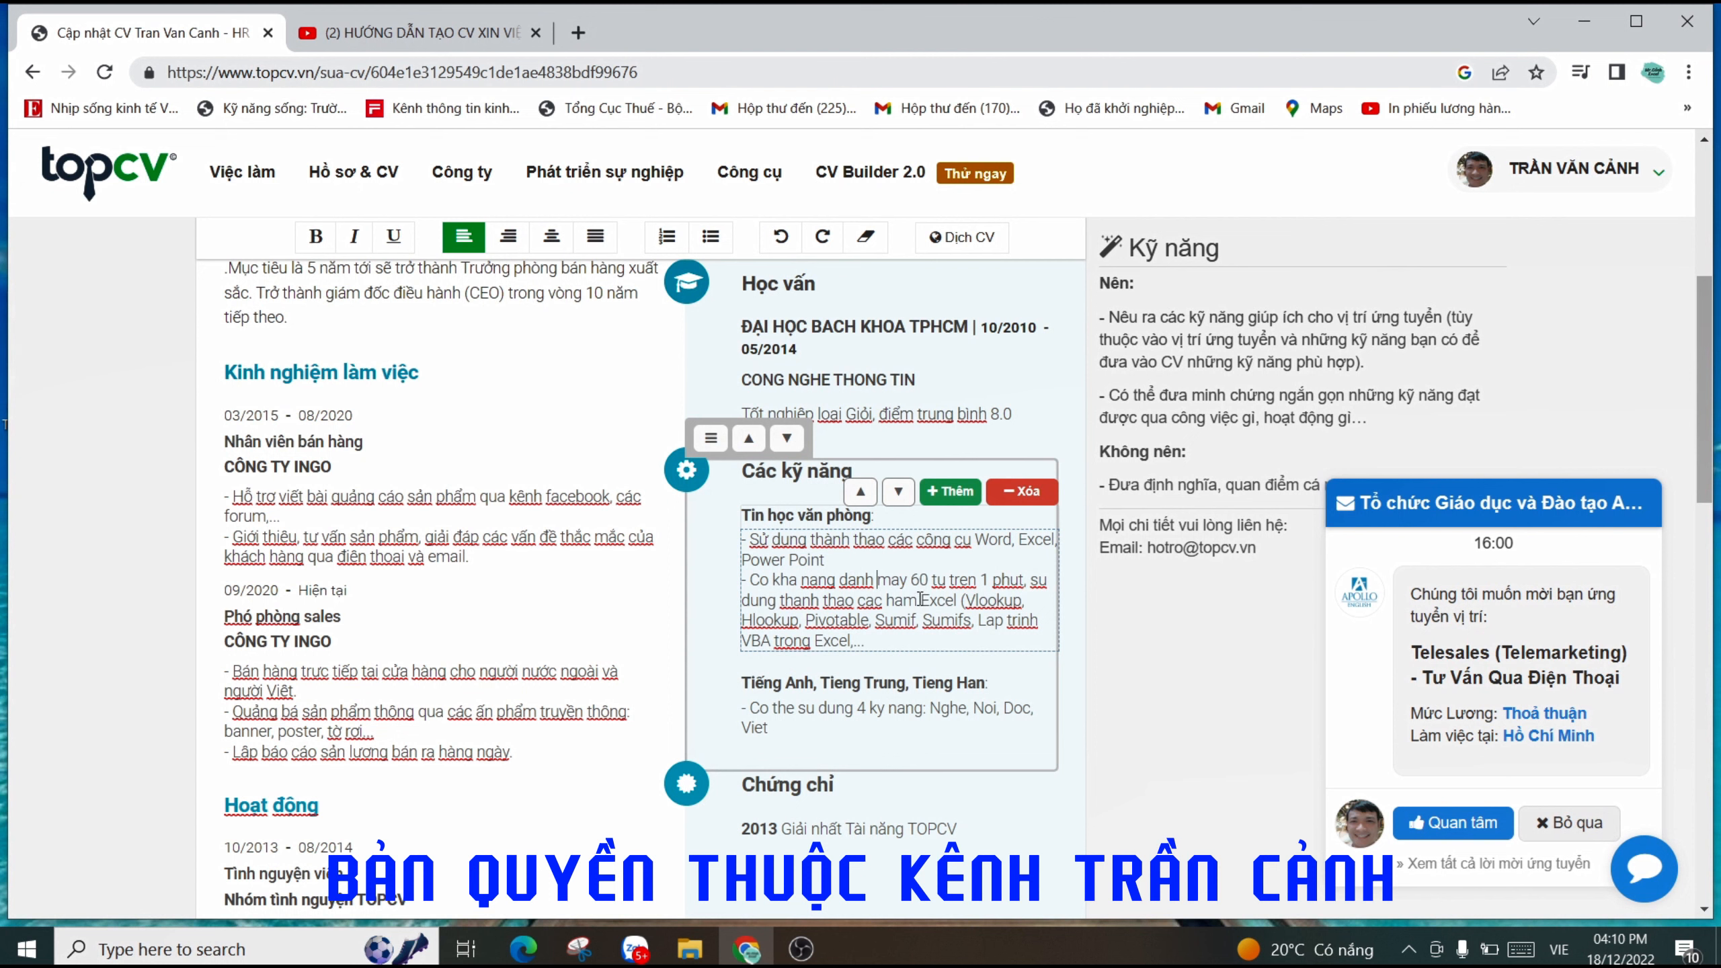
pyautogui.click(880, 643)
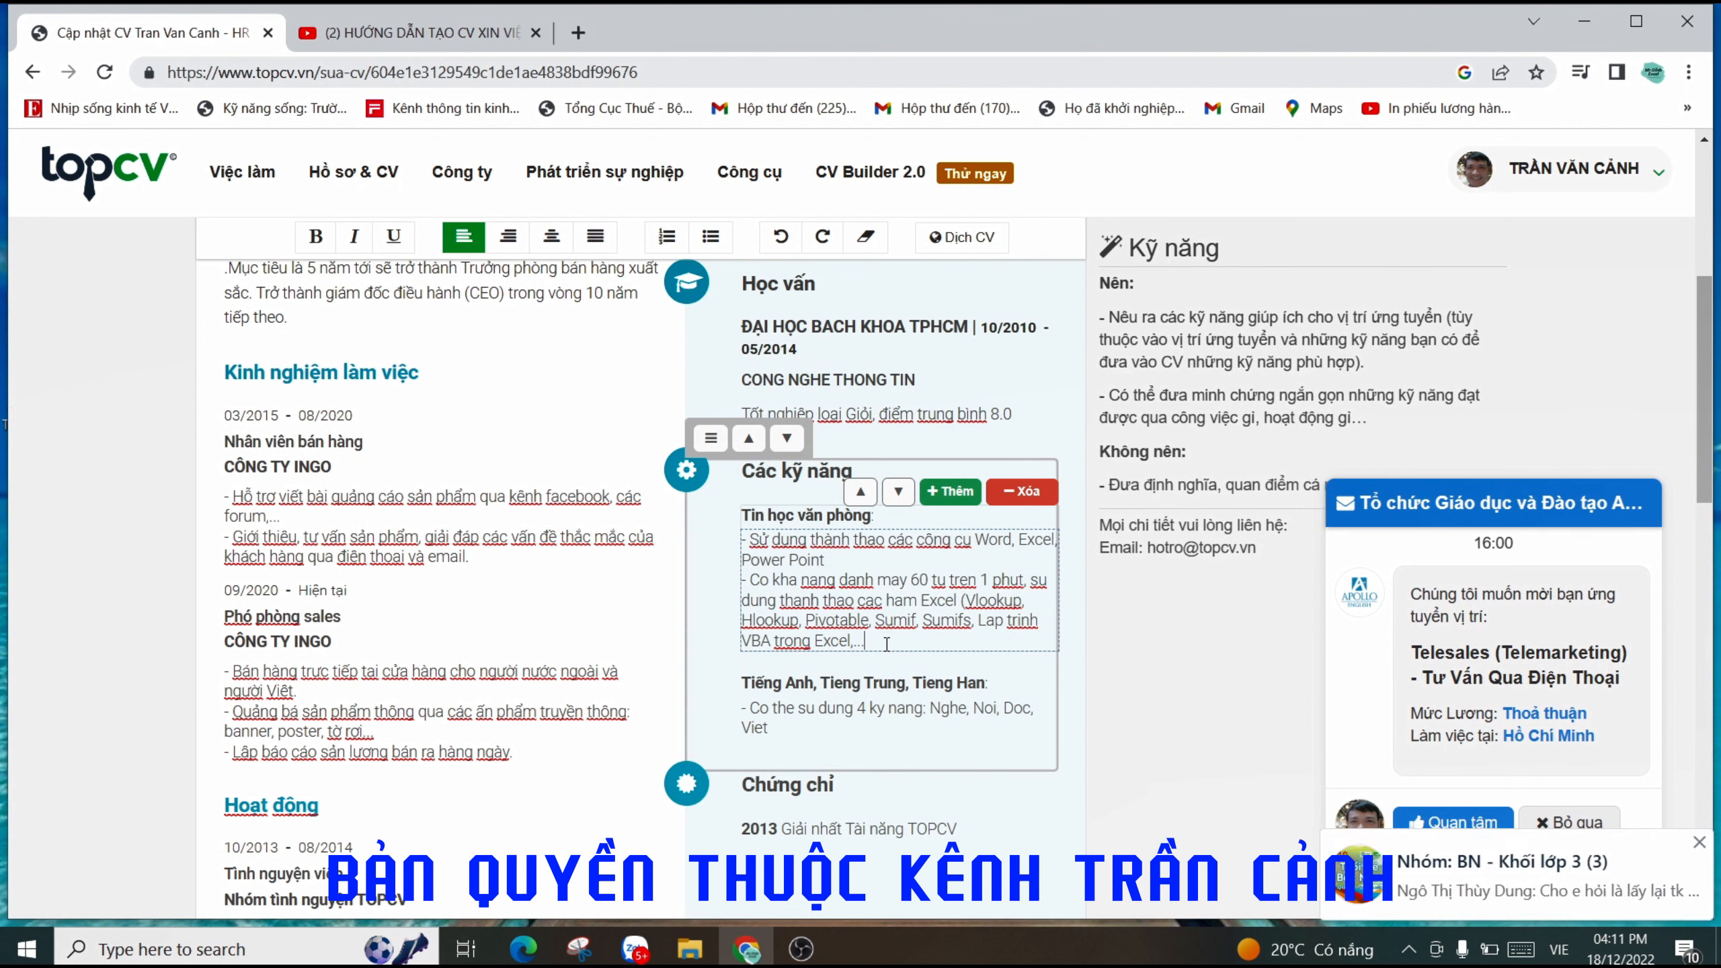
pyautogui.click(881, 683)
pyautogui.scroll(-1, 887, 702)
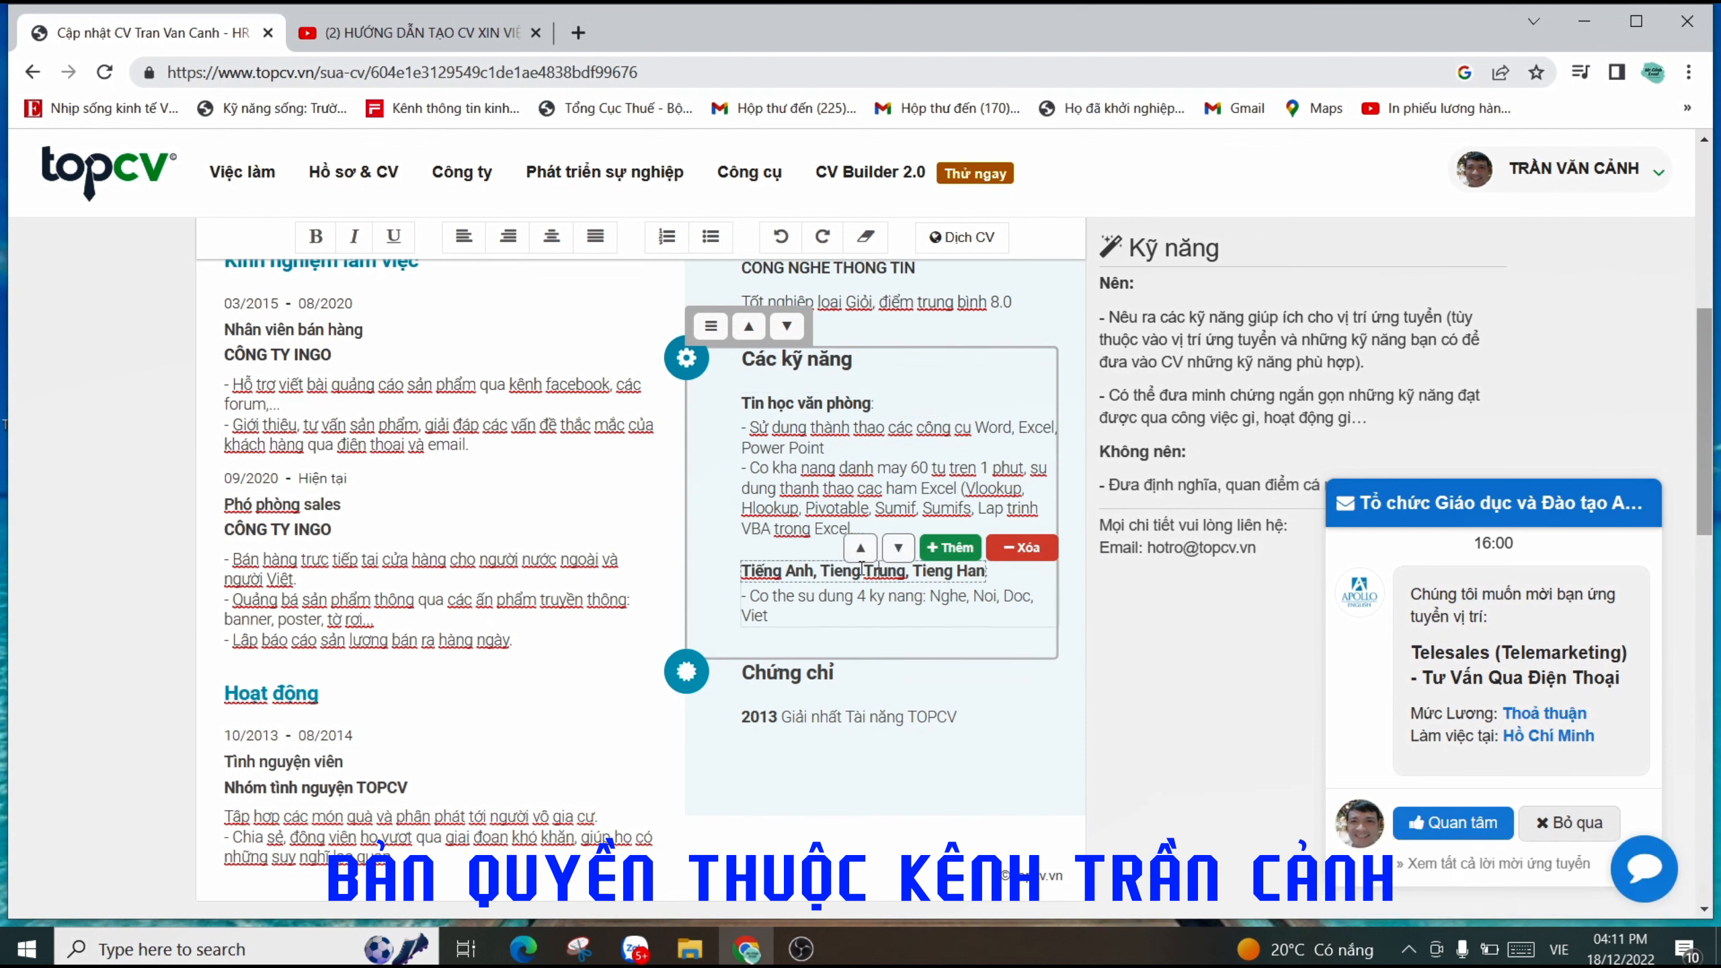
pyautogui.moveTo(903, 603)
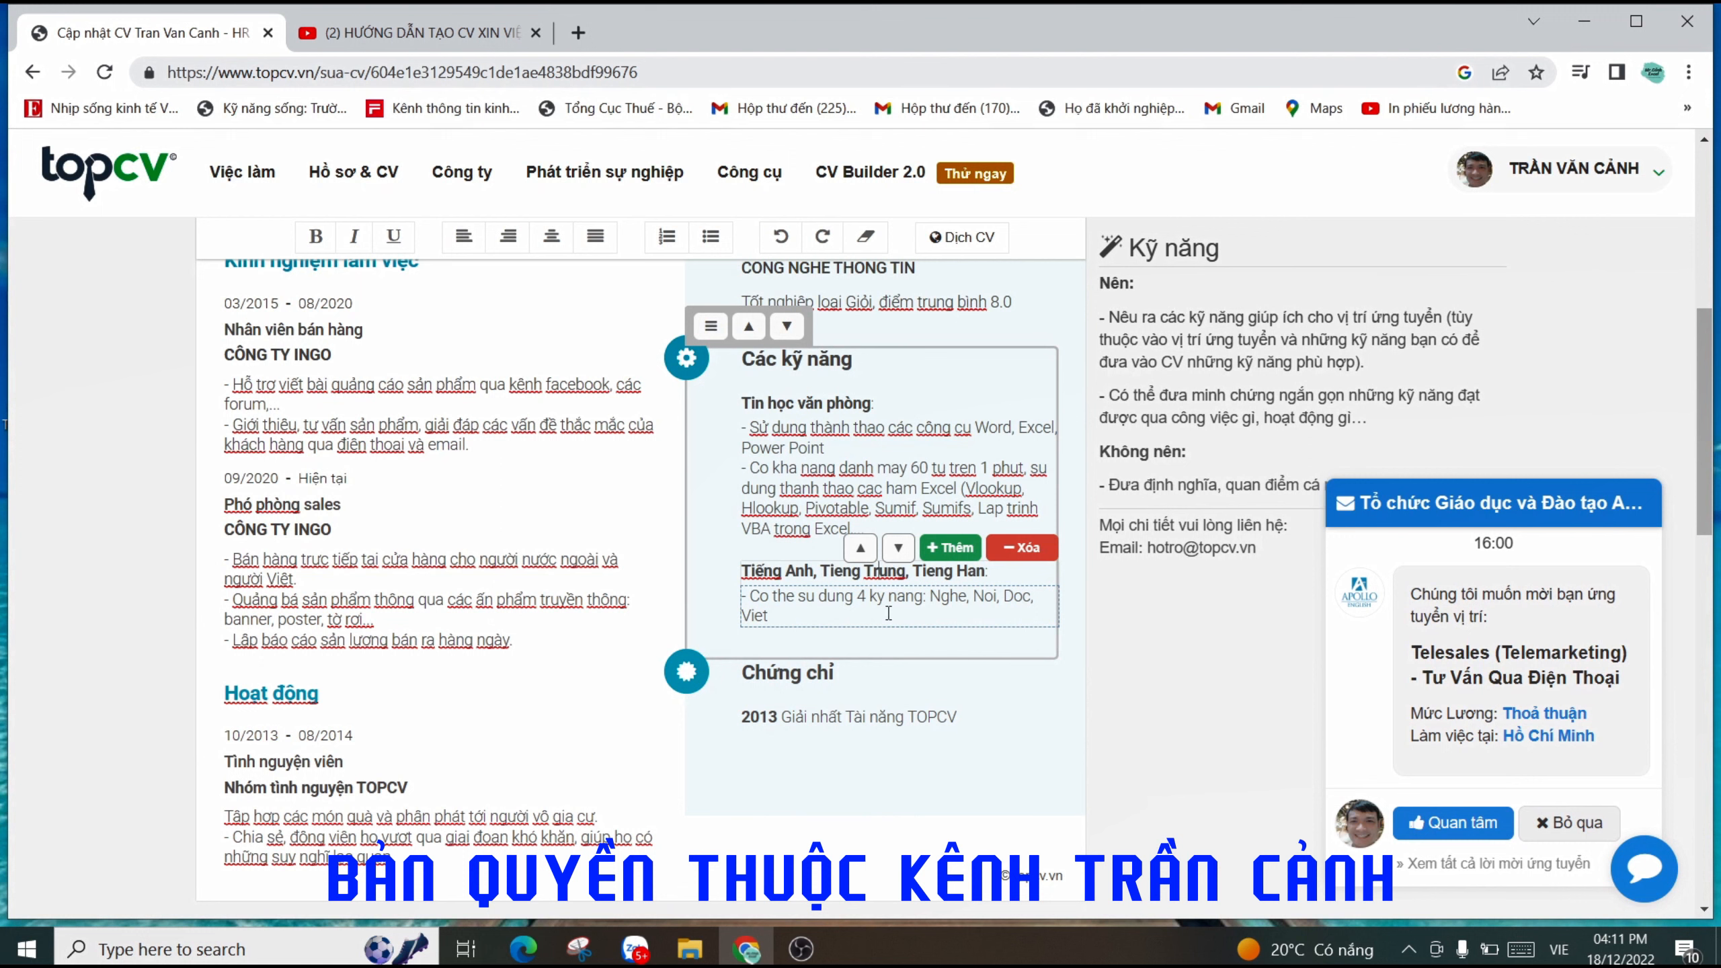
pyautogui.click(875, 616)
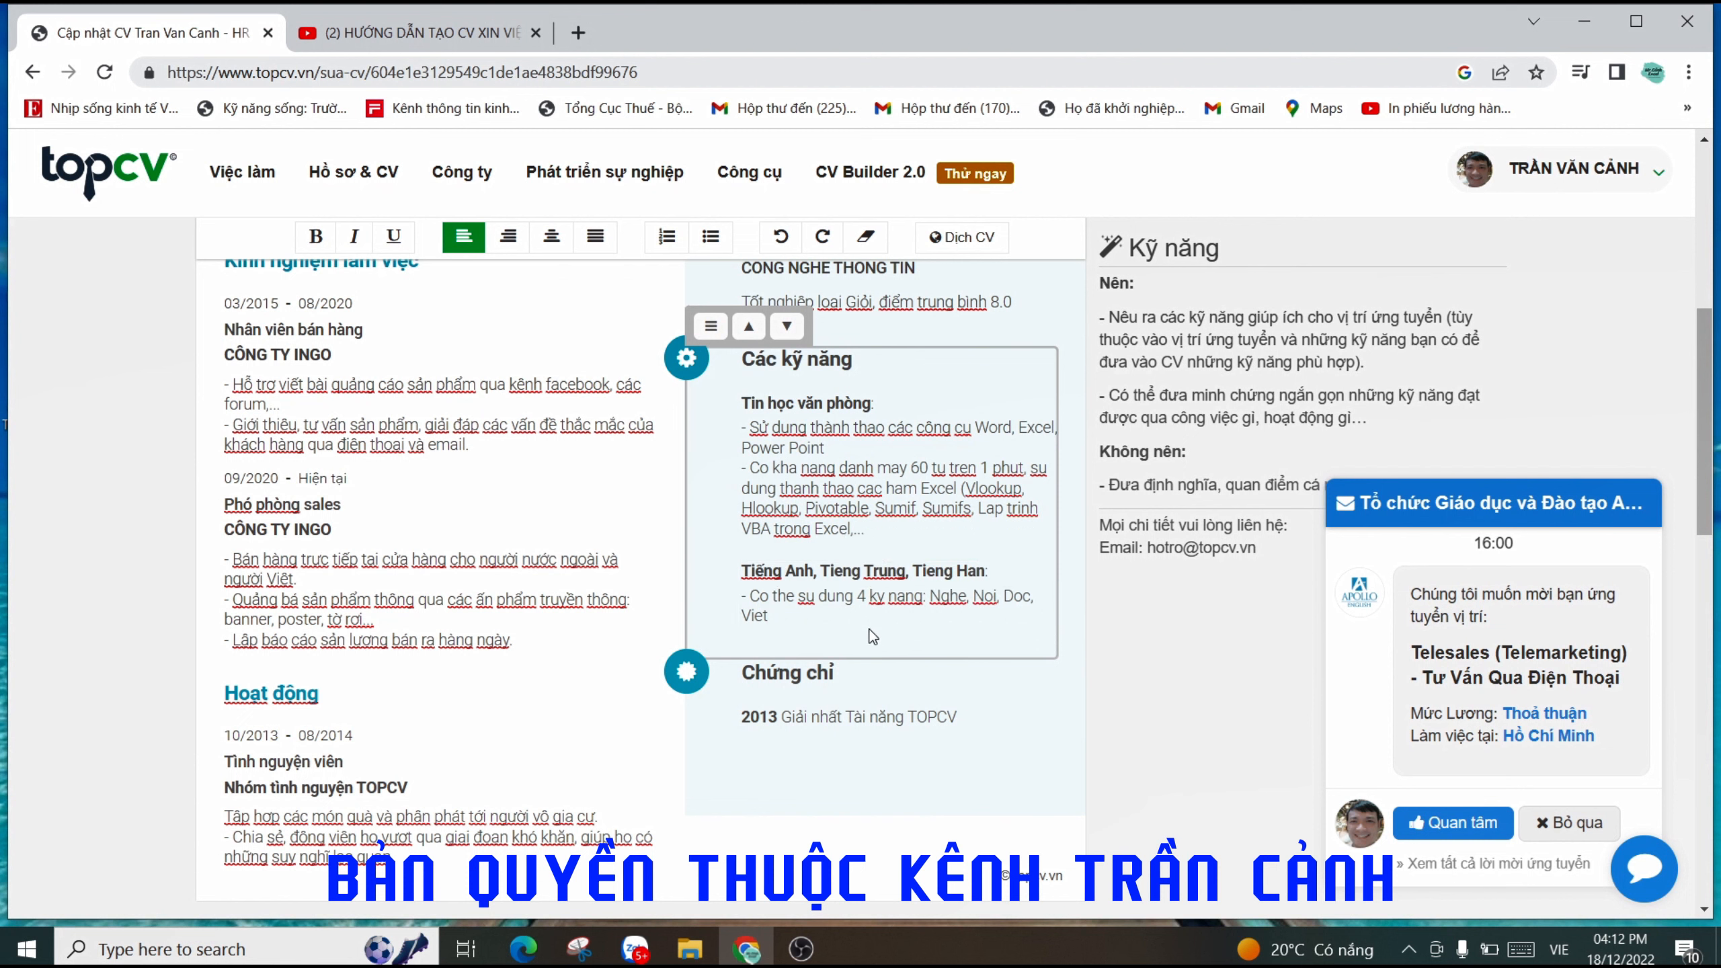
pyautogui.moveTo(841, 619)
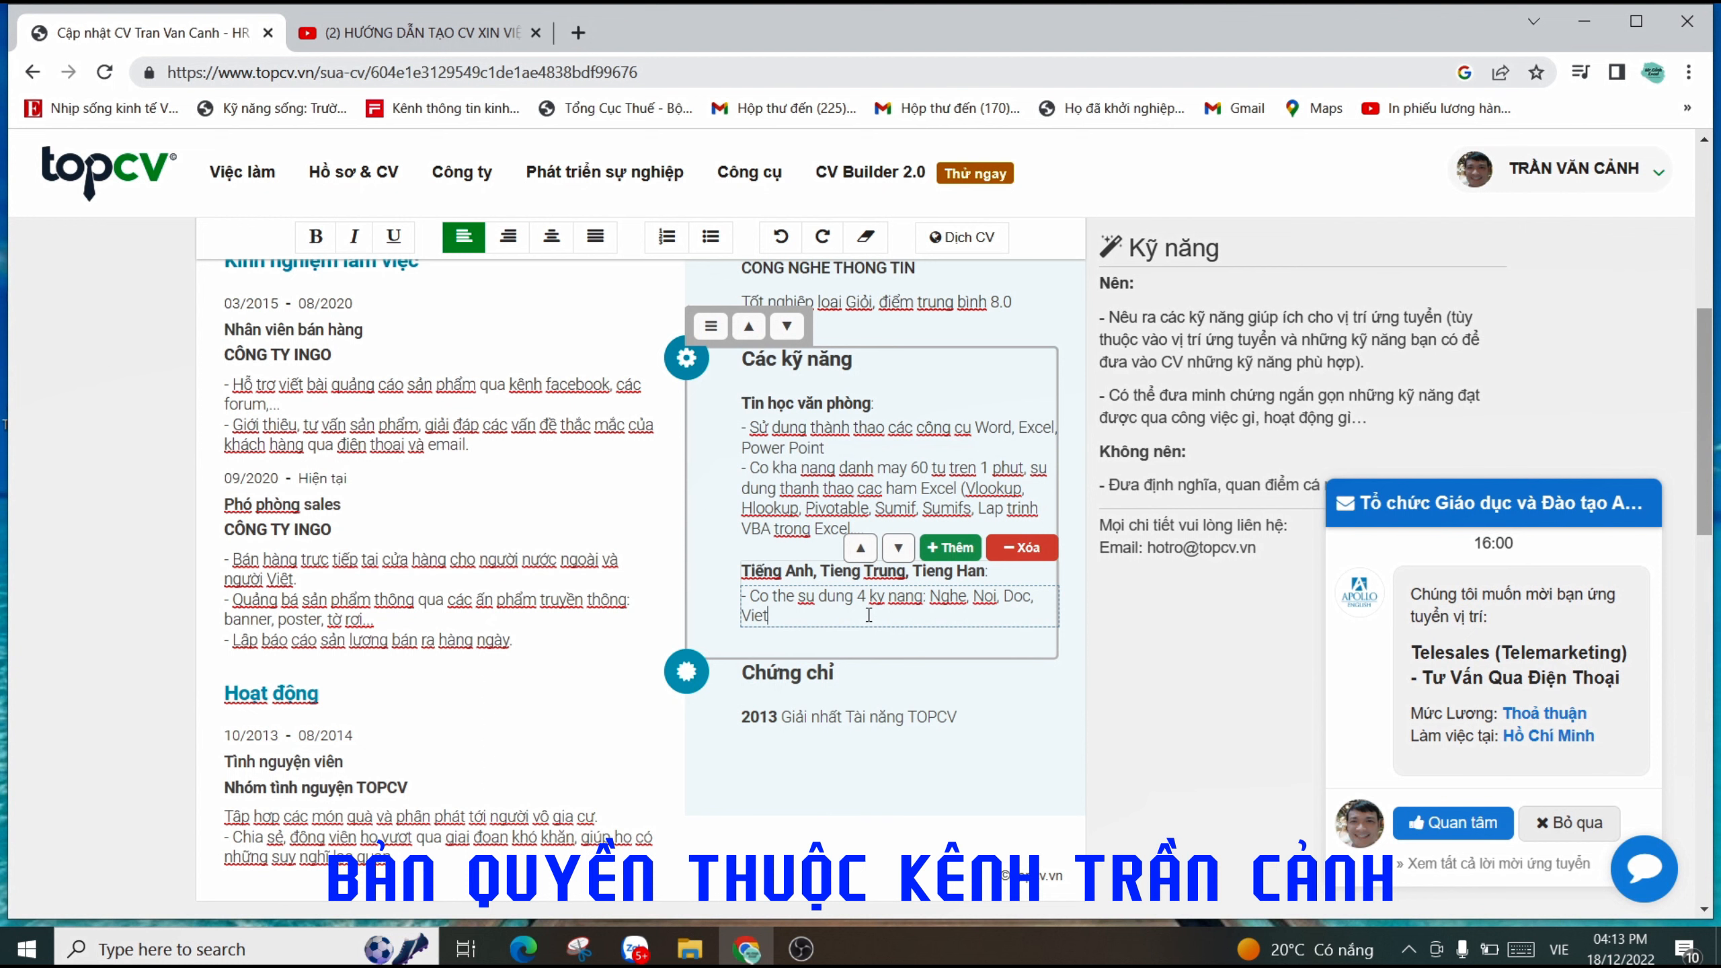
pyautogui.click(862, 615)
pyautogui.scroll(-2, 841, 597)
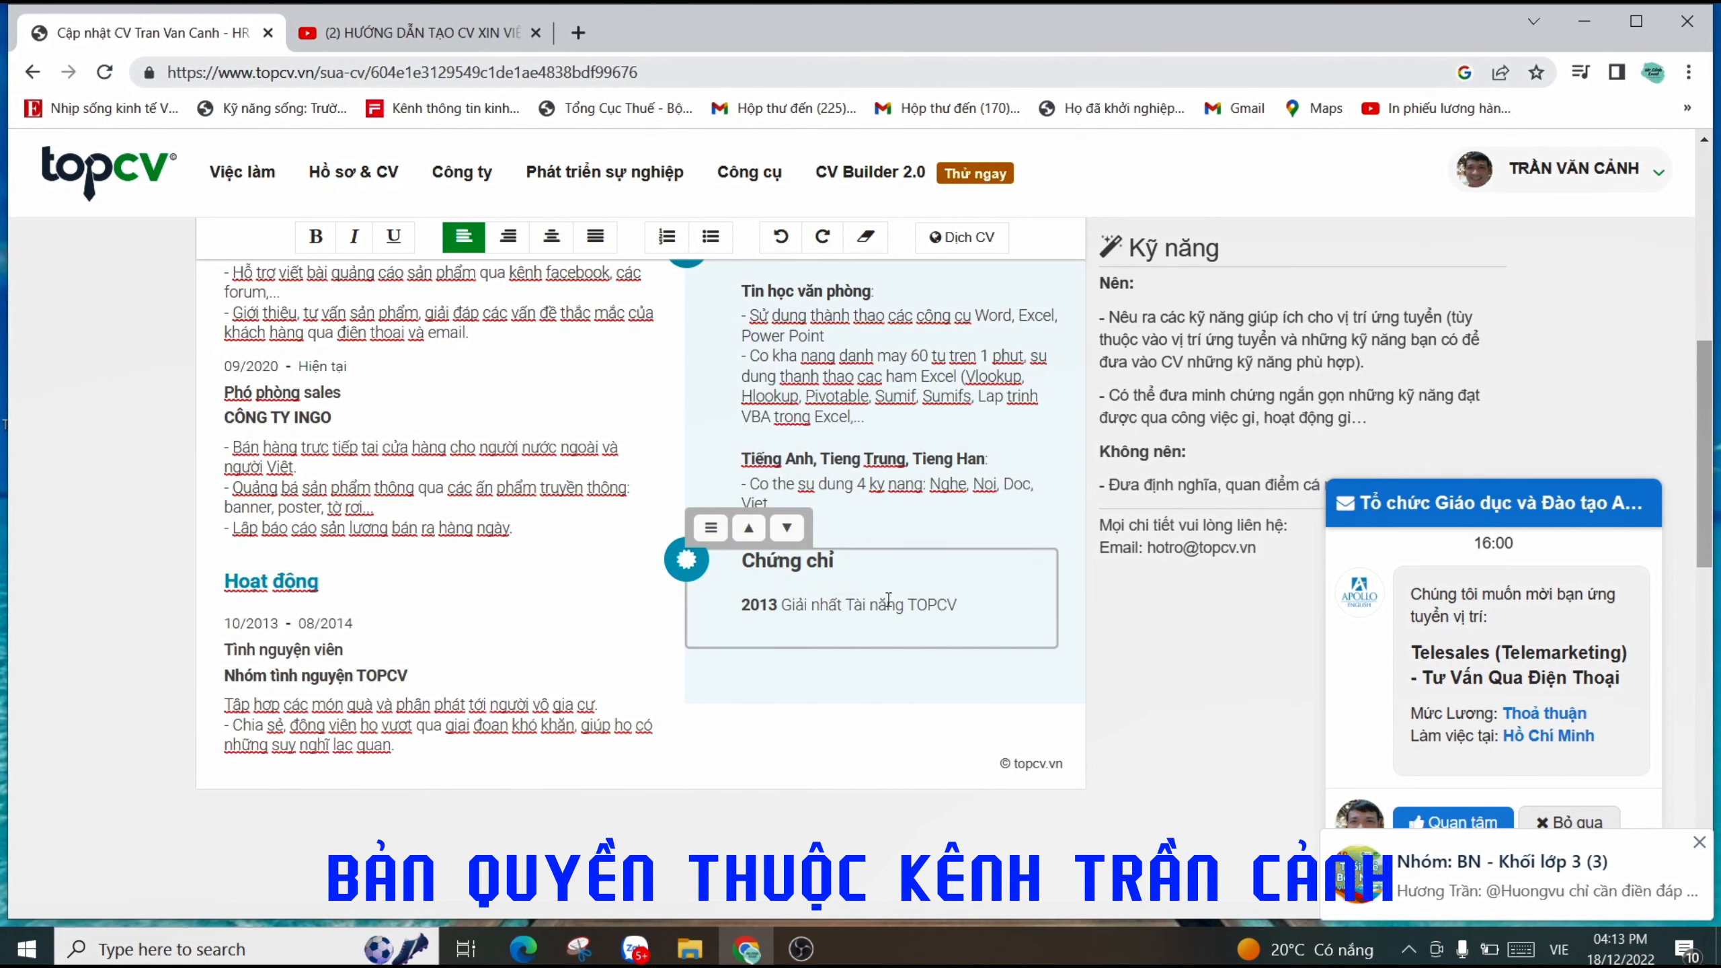
pyautogui.scroll(5, 913, 611)
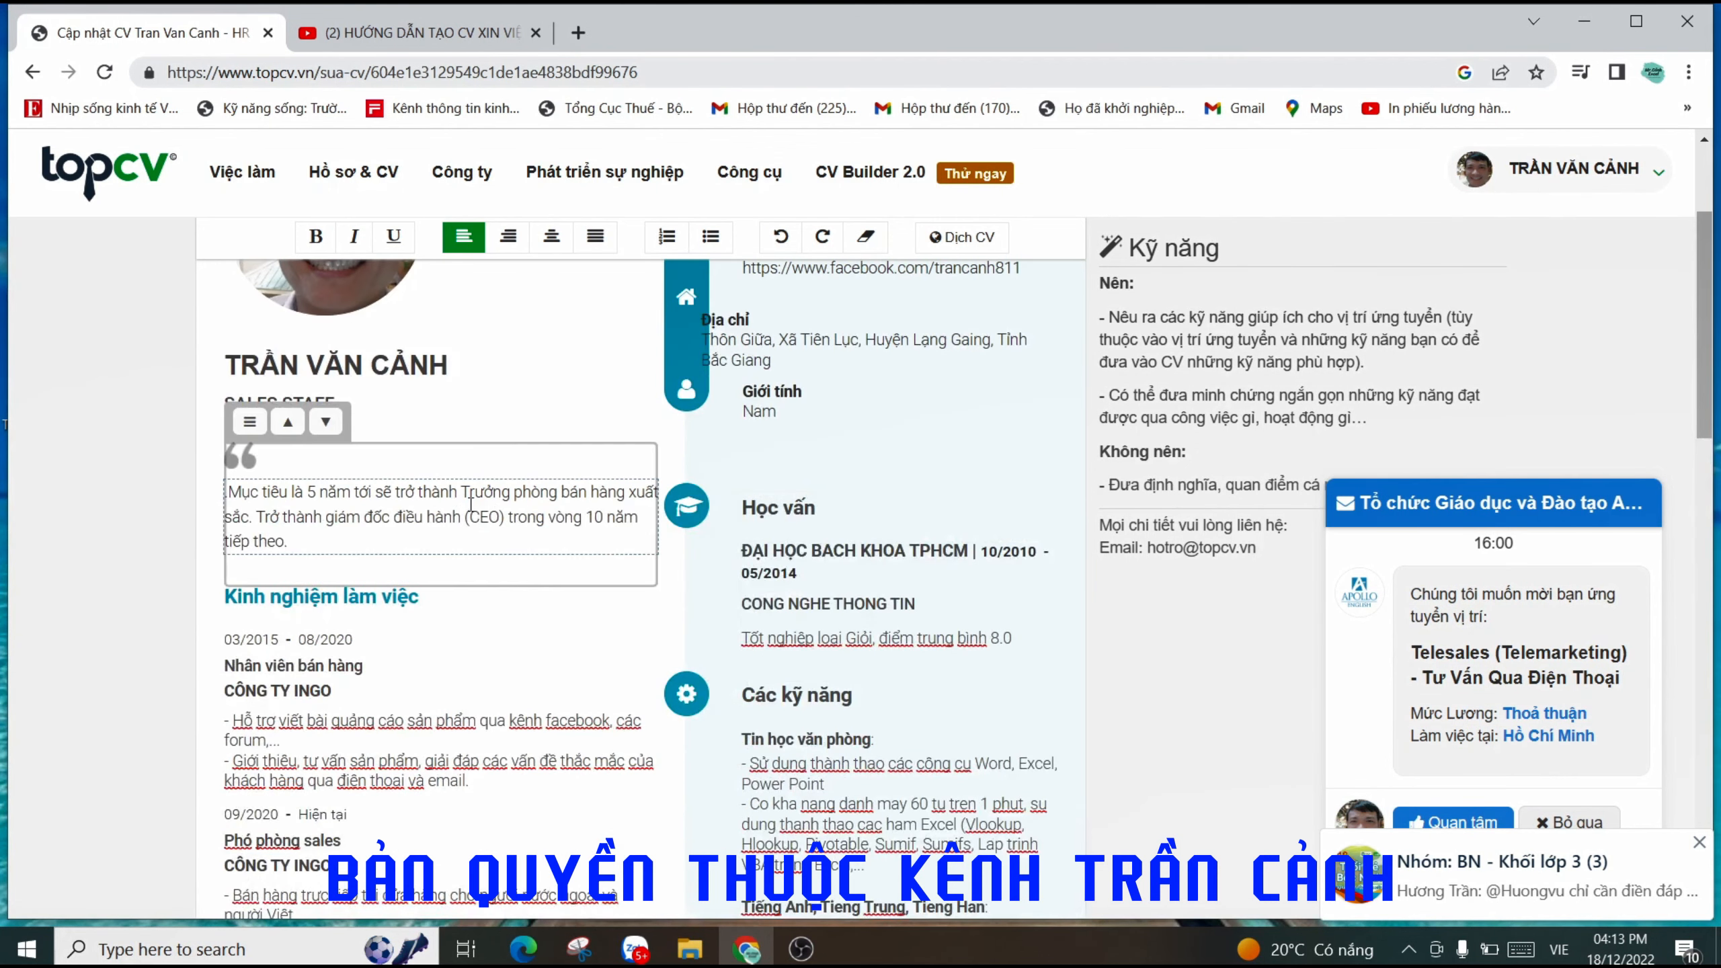
pyautogui.scroll(-5, 471, 690)
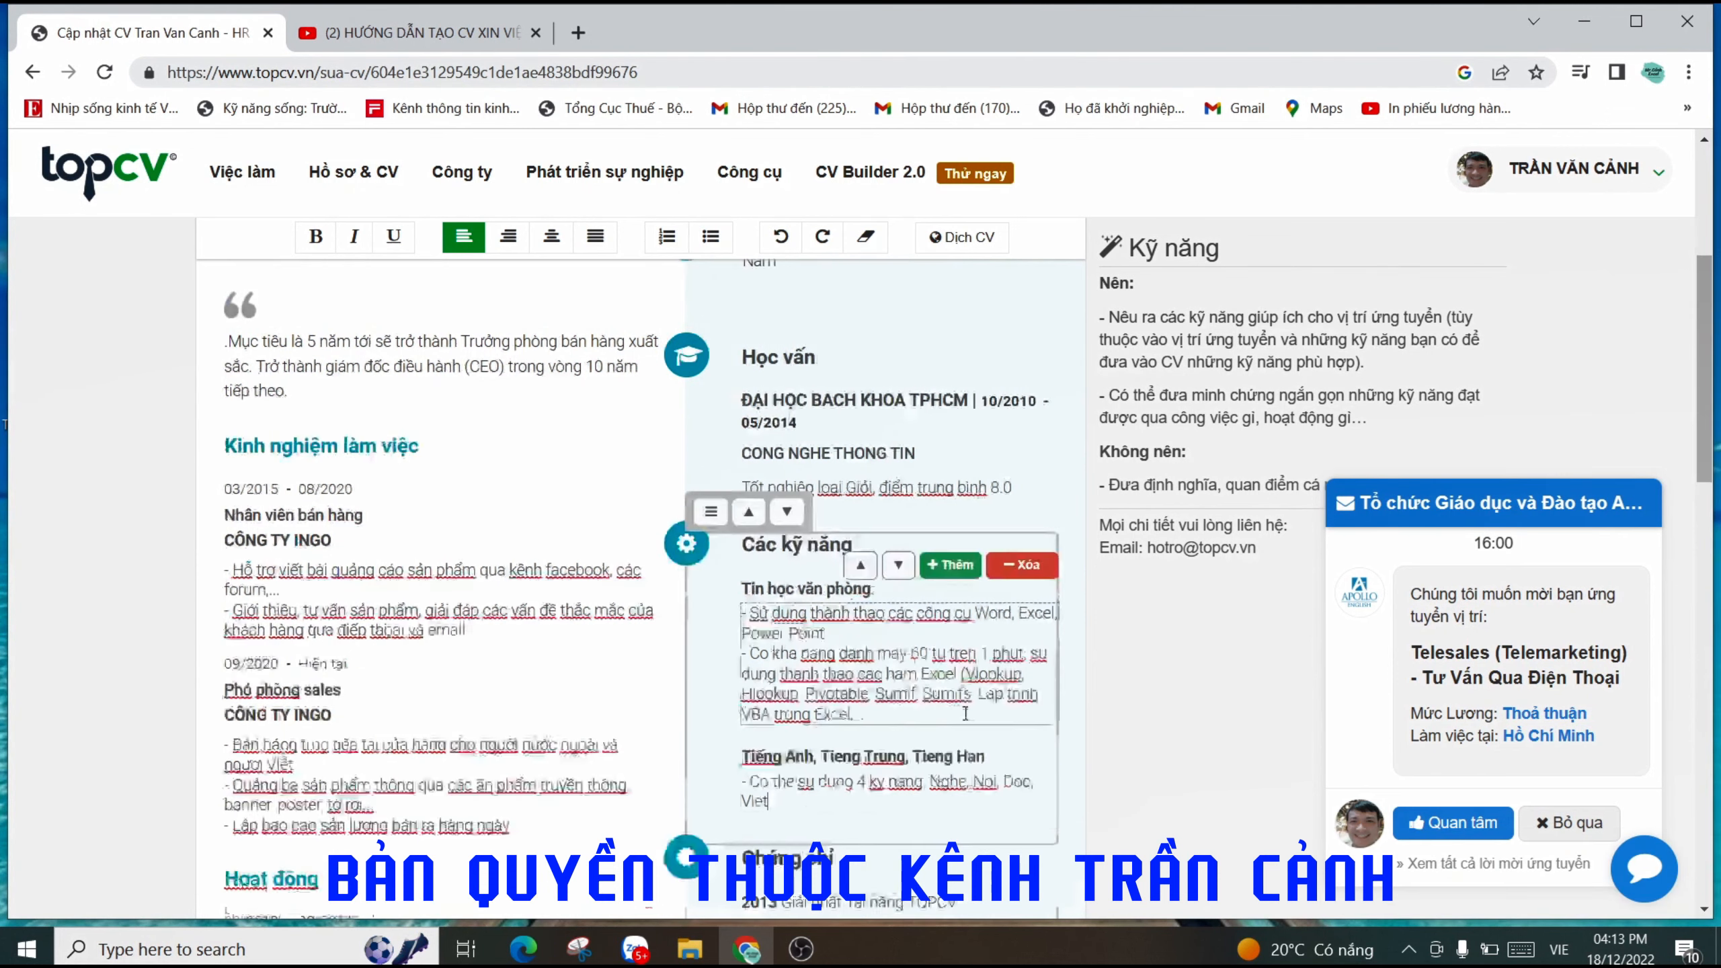
pyautogui.scroll(2, 877, 528)
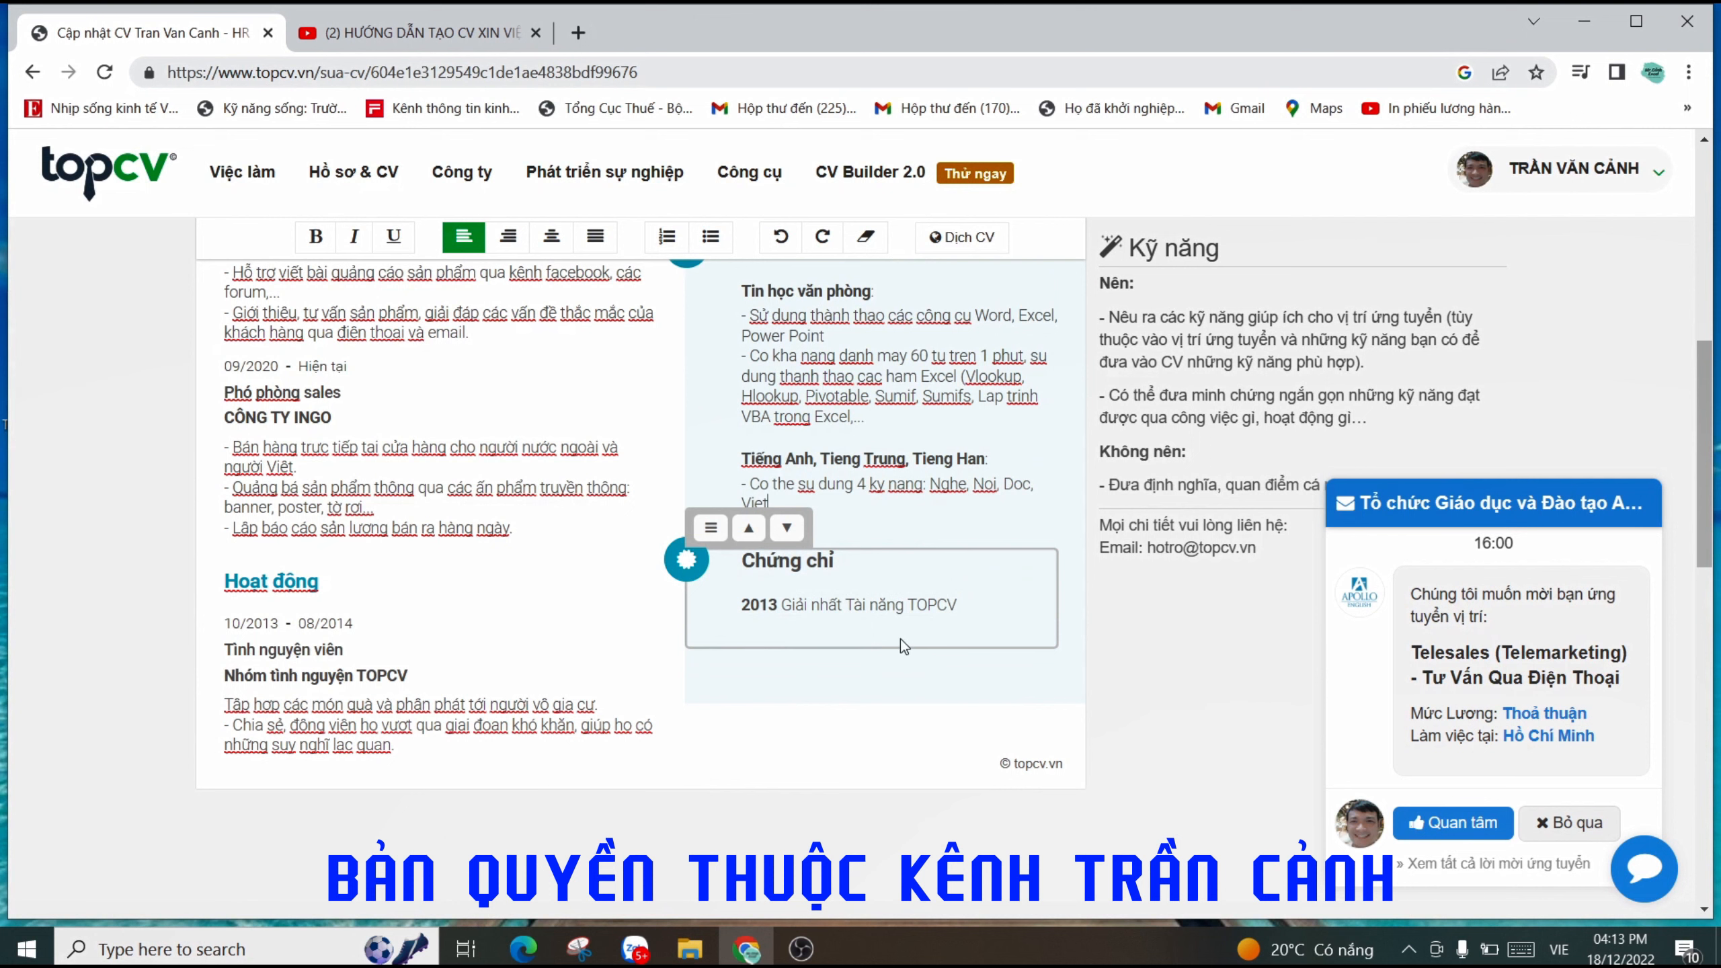
pyautogui.moveTo(905, 601)
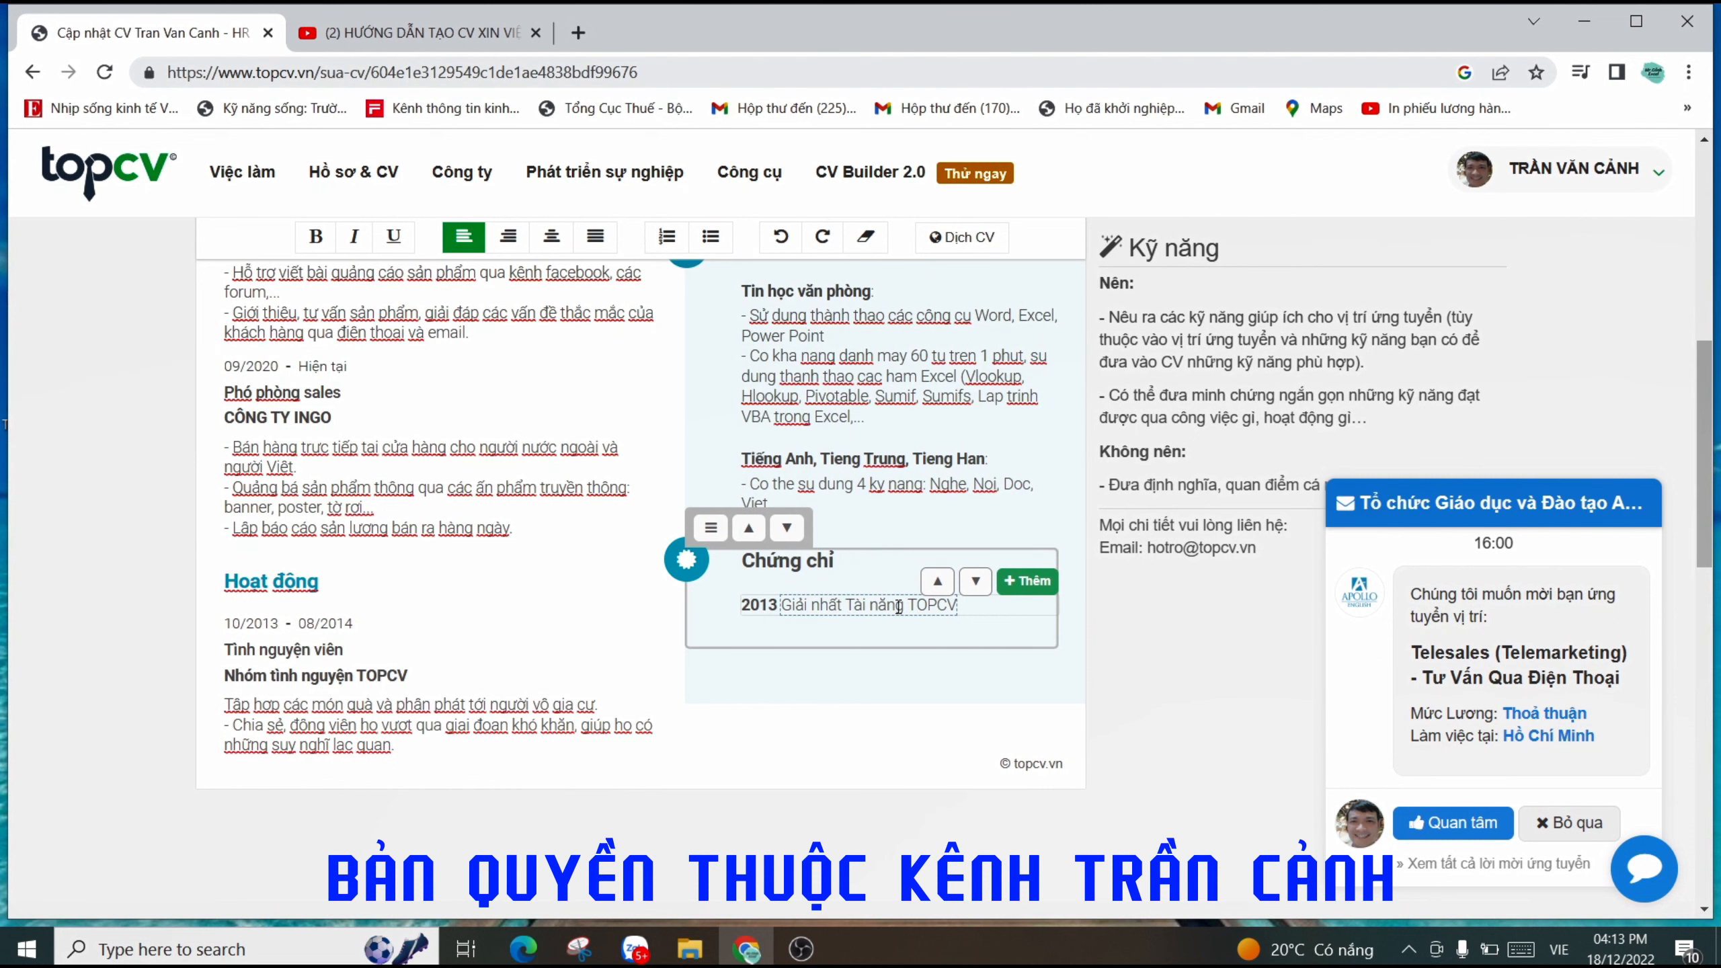
pyautogui.scroll(2, 897, 606)
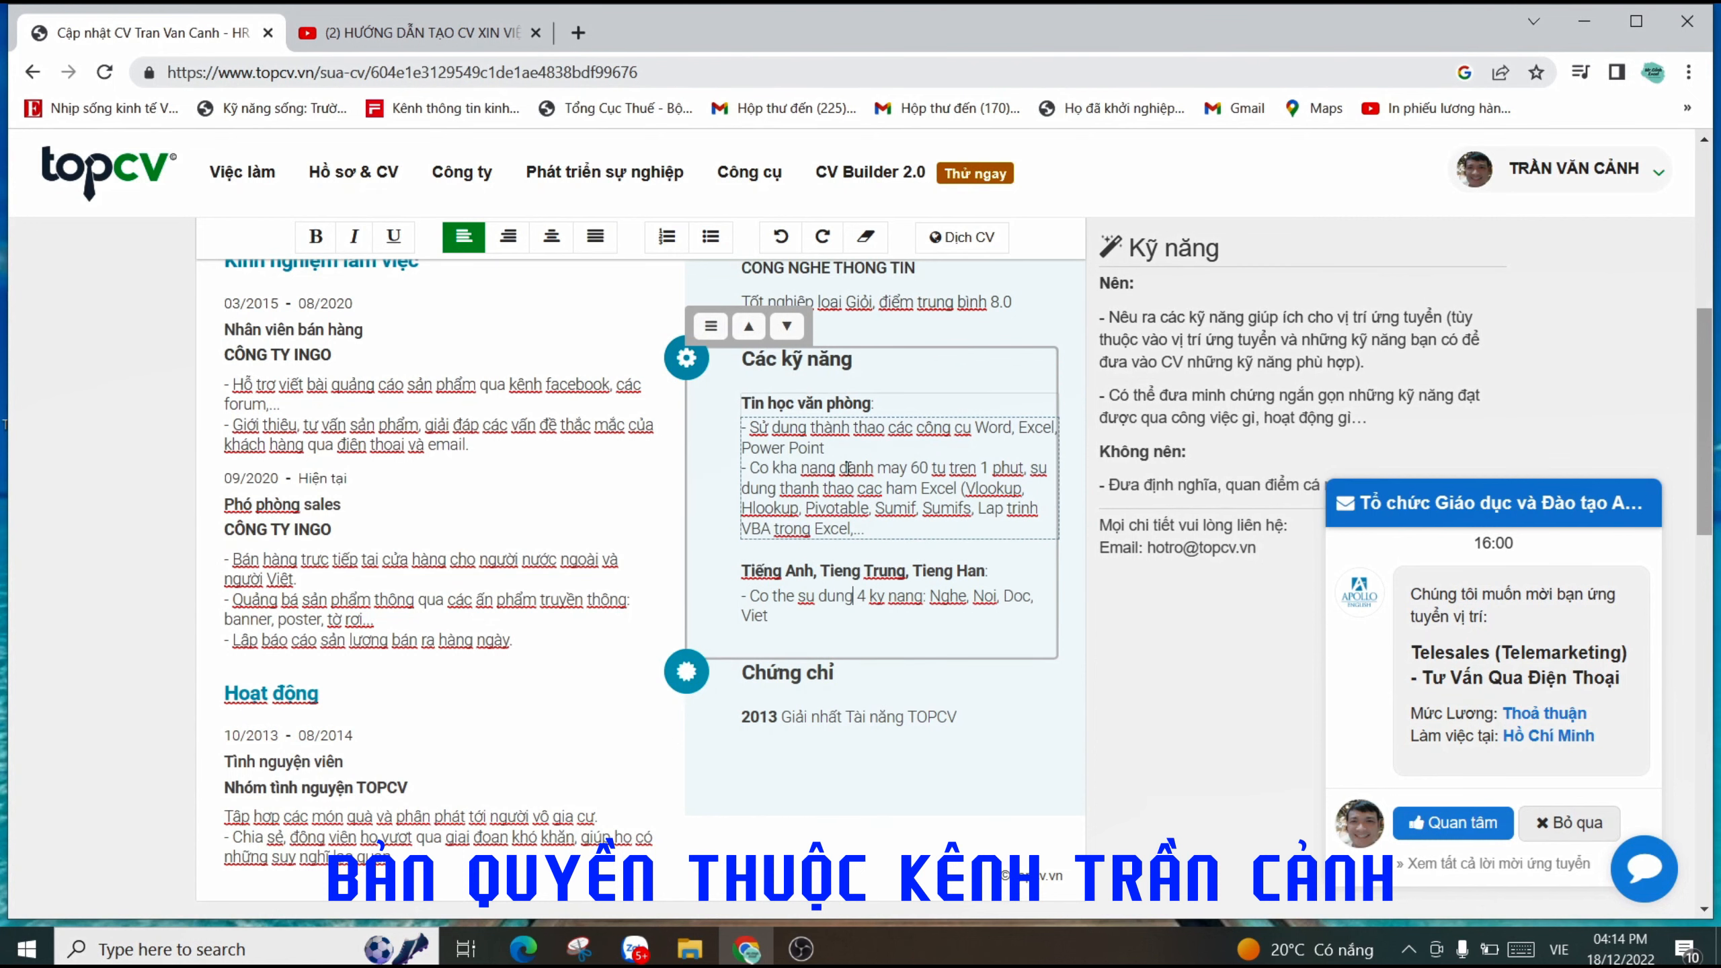
pyautogui.click(831, 572)
pyautogui.press('Down')
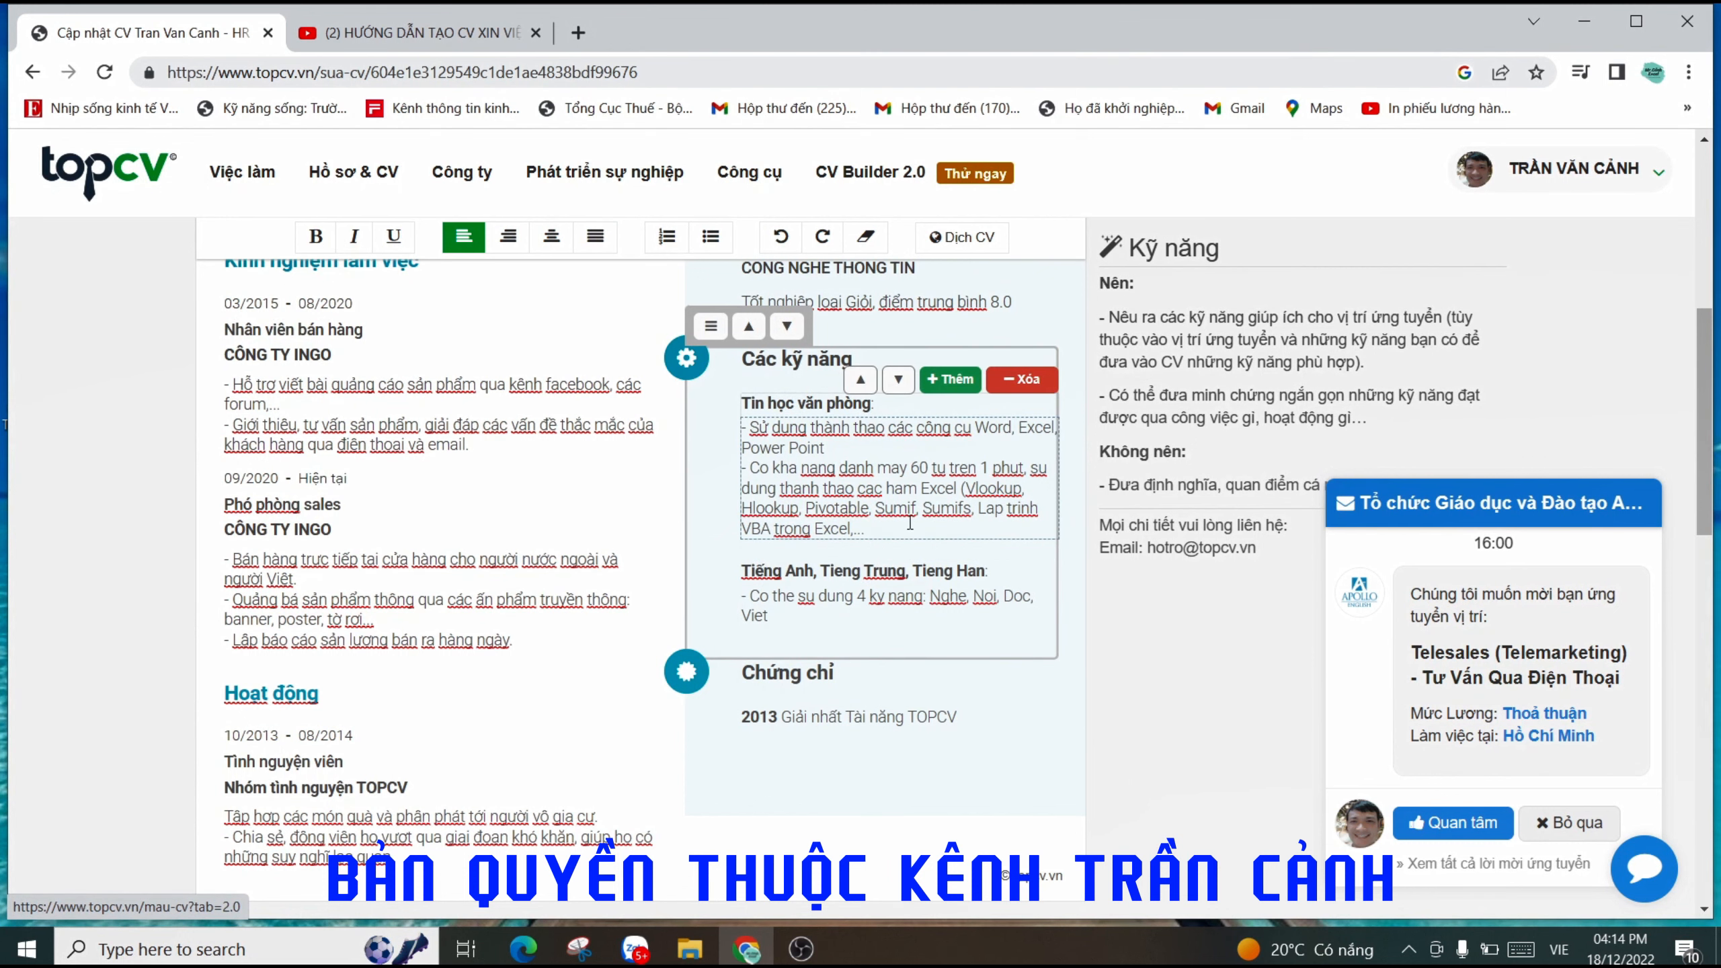
pyautogui.scroll(-2, 906, 528)
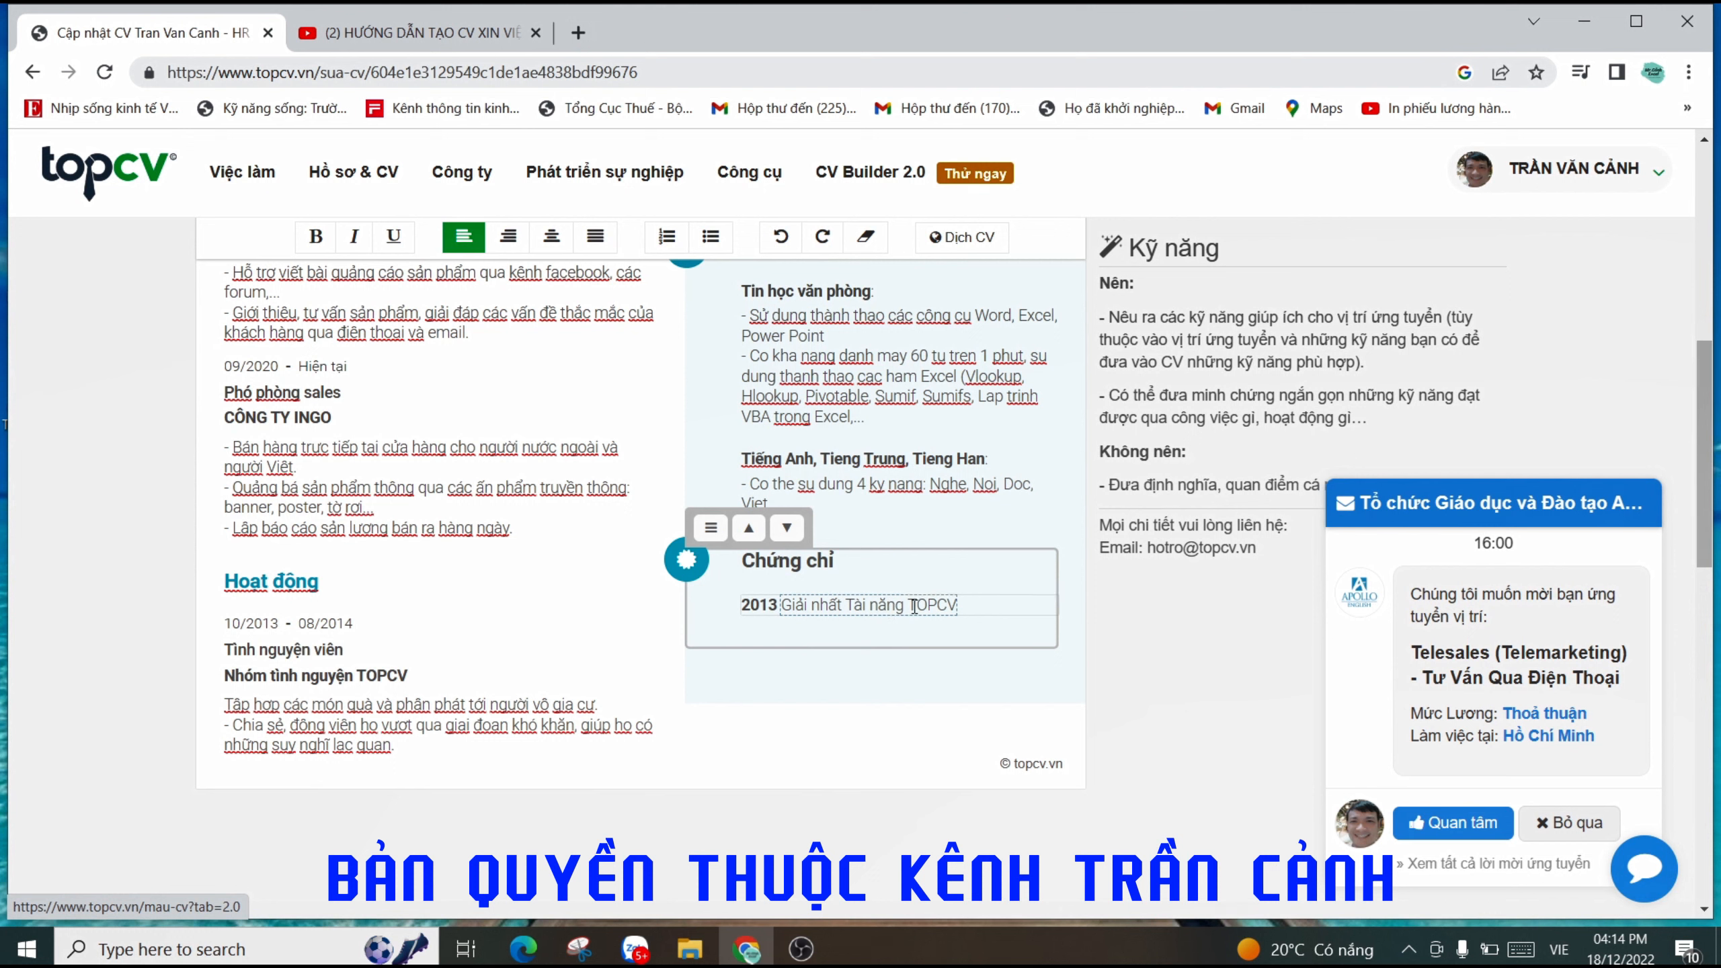
pyautogui.scroll(10, 901, 679)
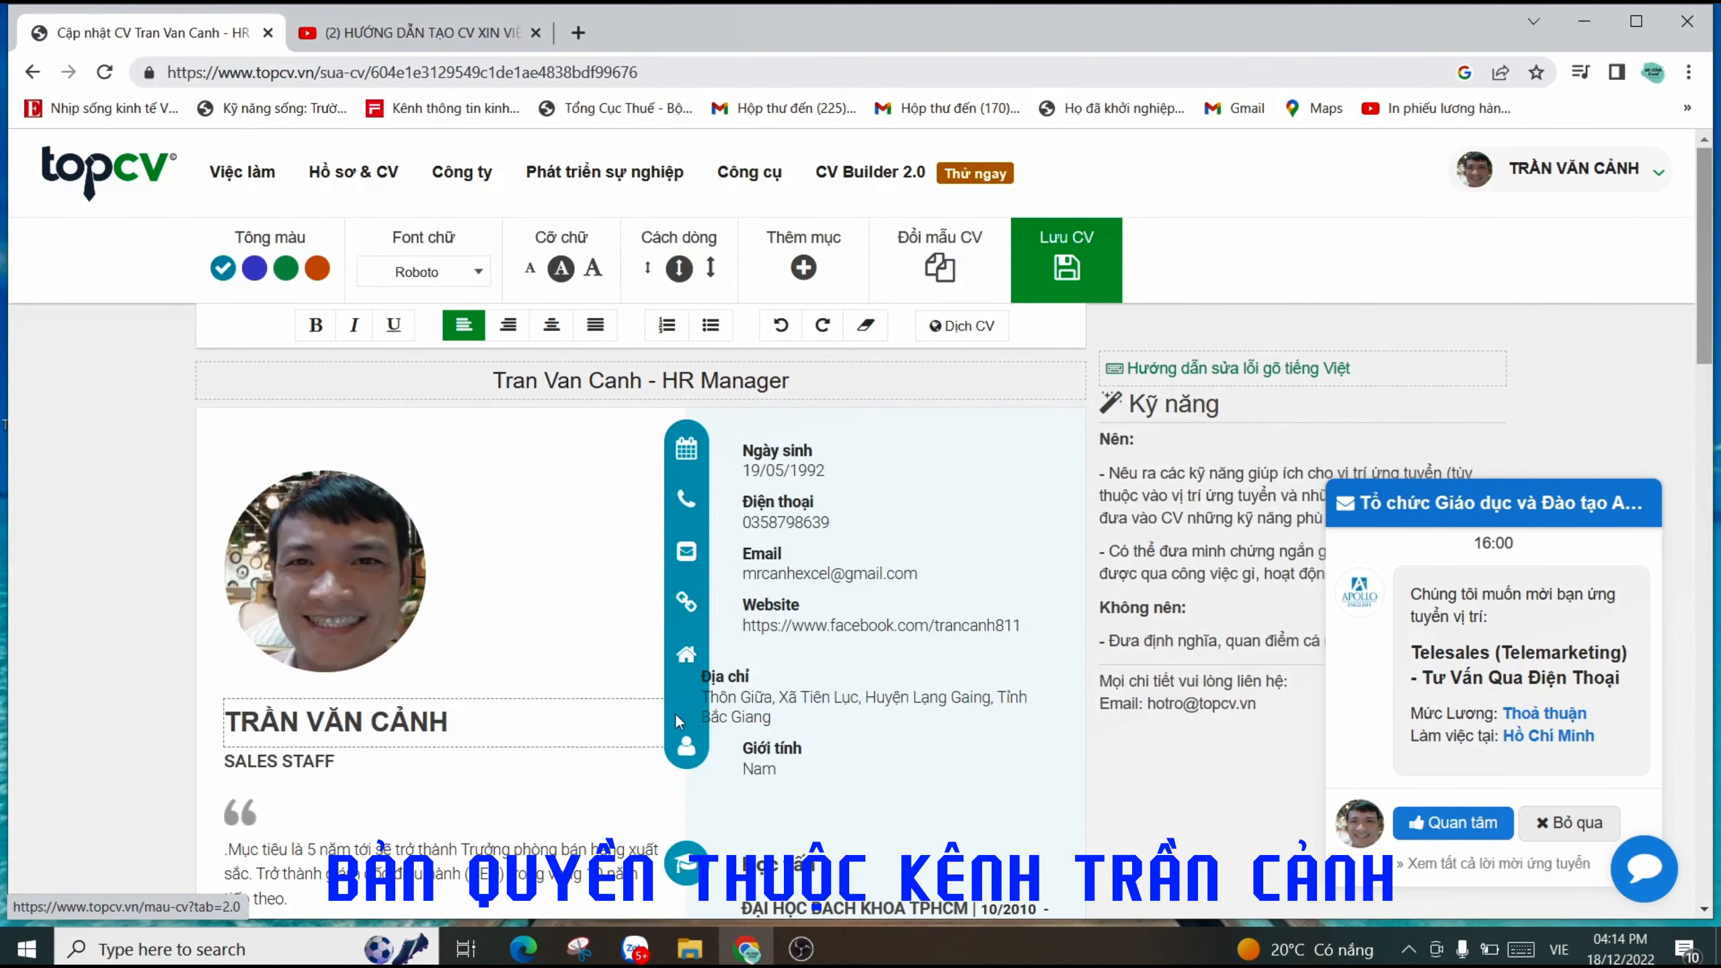
# - Save the CV with Lưu CV and choose Huỷ when asked to turn on job search
pyautogui.scroll(-15, 615, 566)
pyautogui.scroll(15, 835, 689)
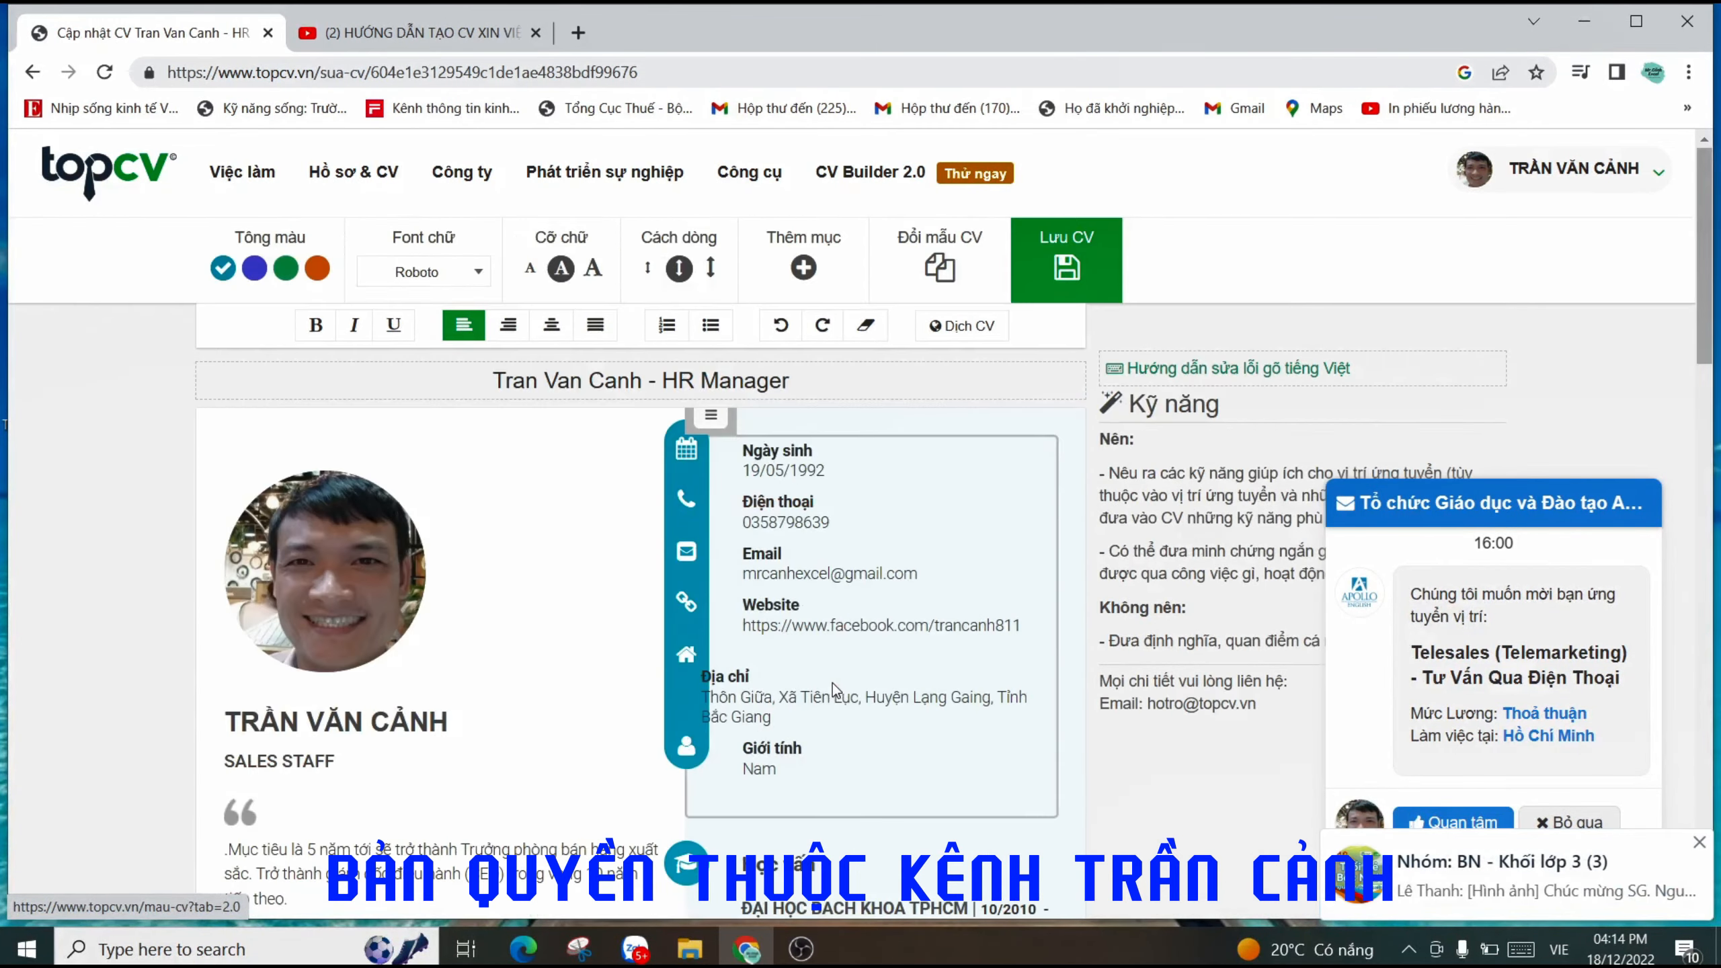
pyautogui.click(1067, 270)
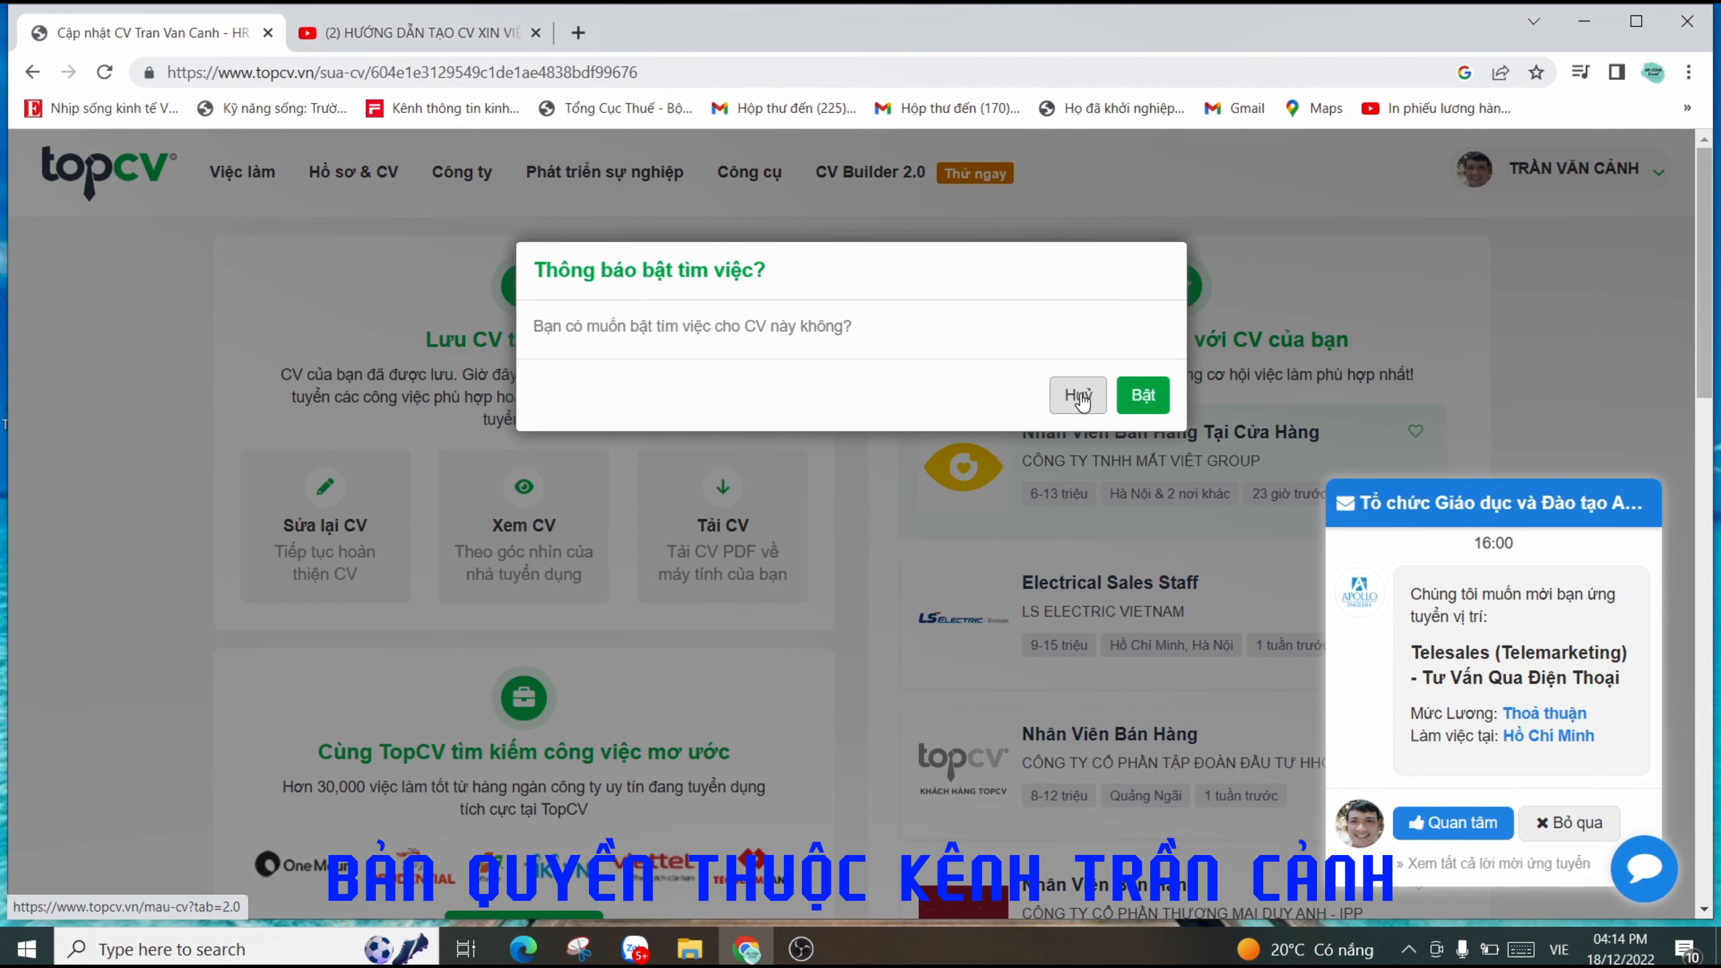
pyautogui.click(1077, 397)
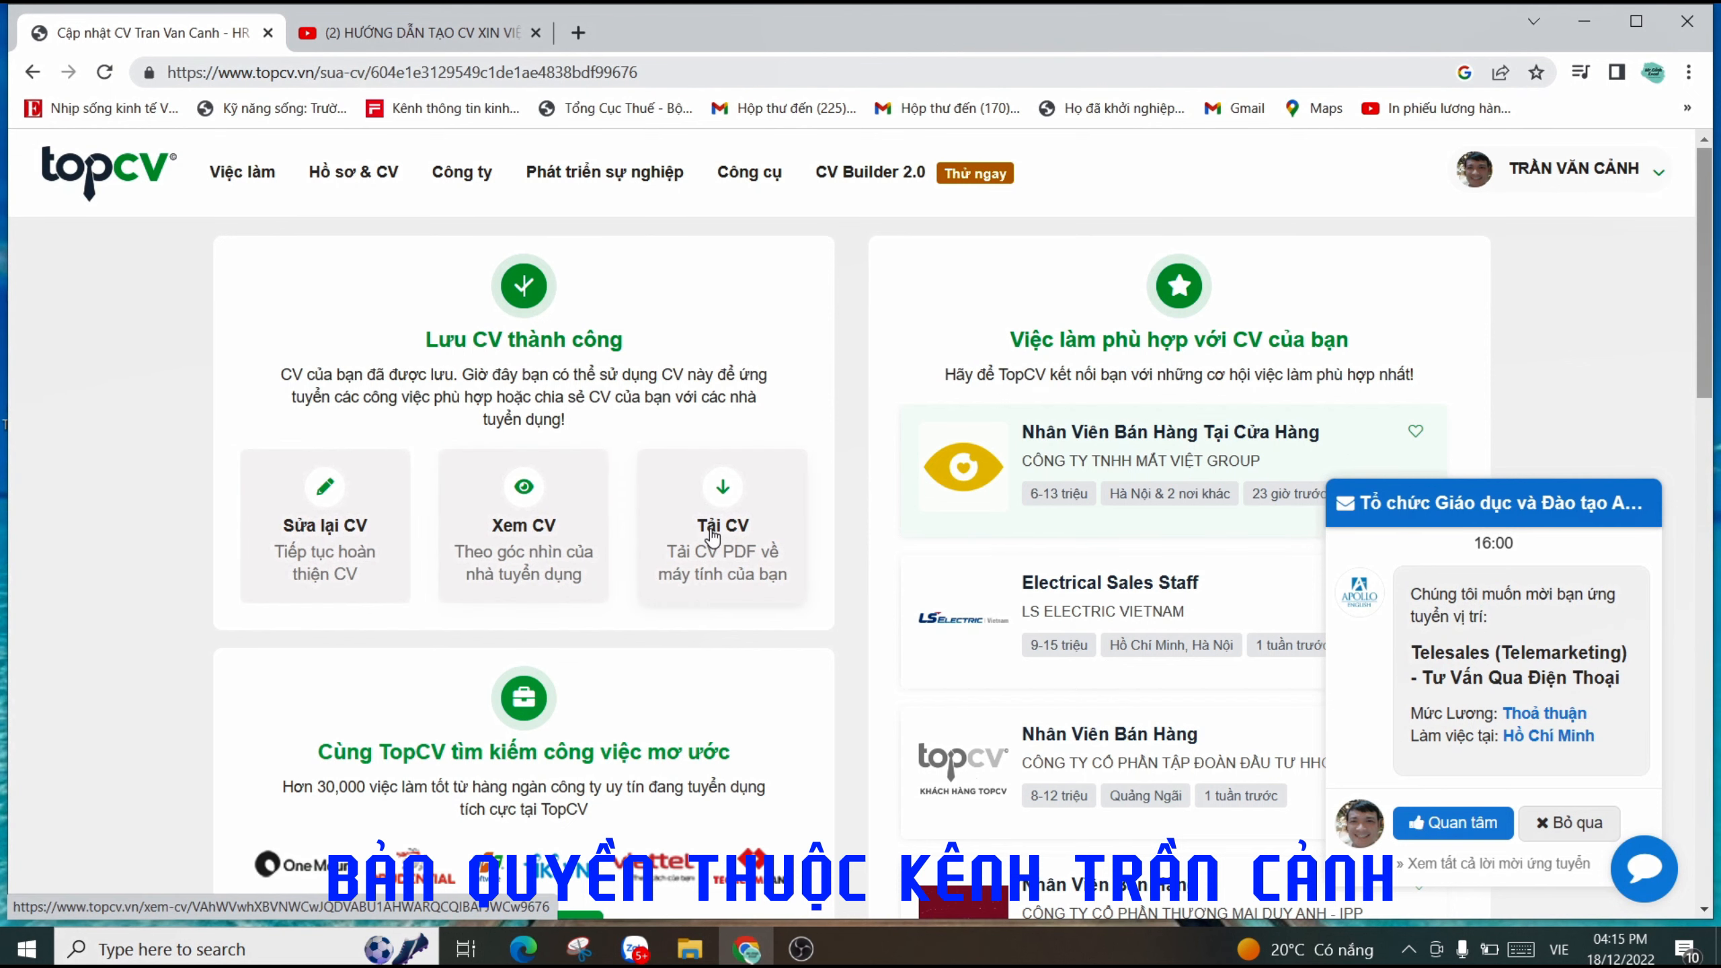
# - Open the Xem CV Online view, scroll through the whole CV, then close that tab
pyautogui.click(531, 536)
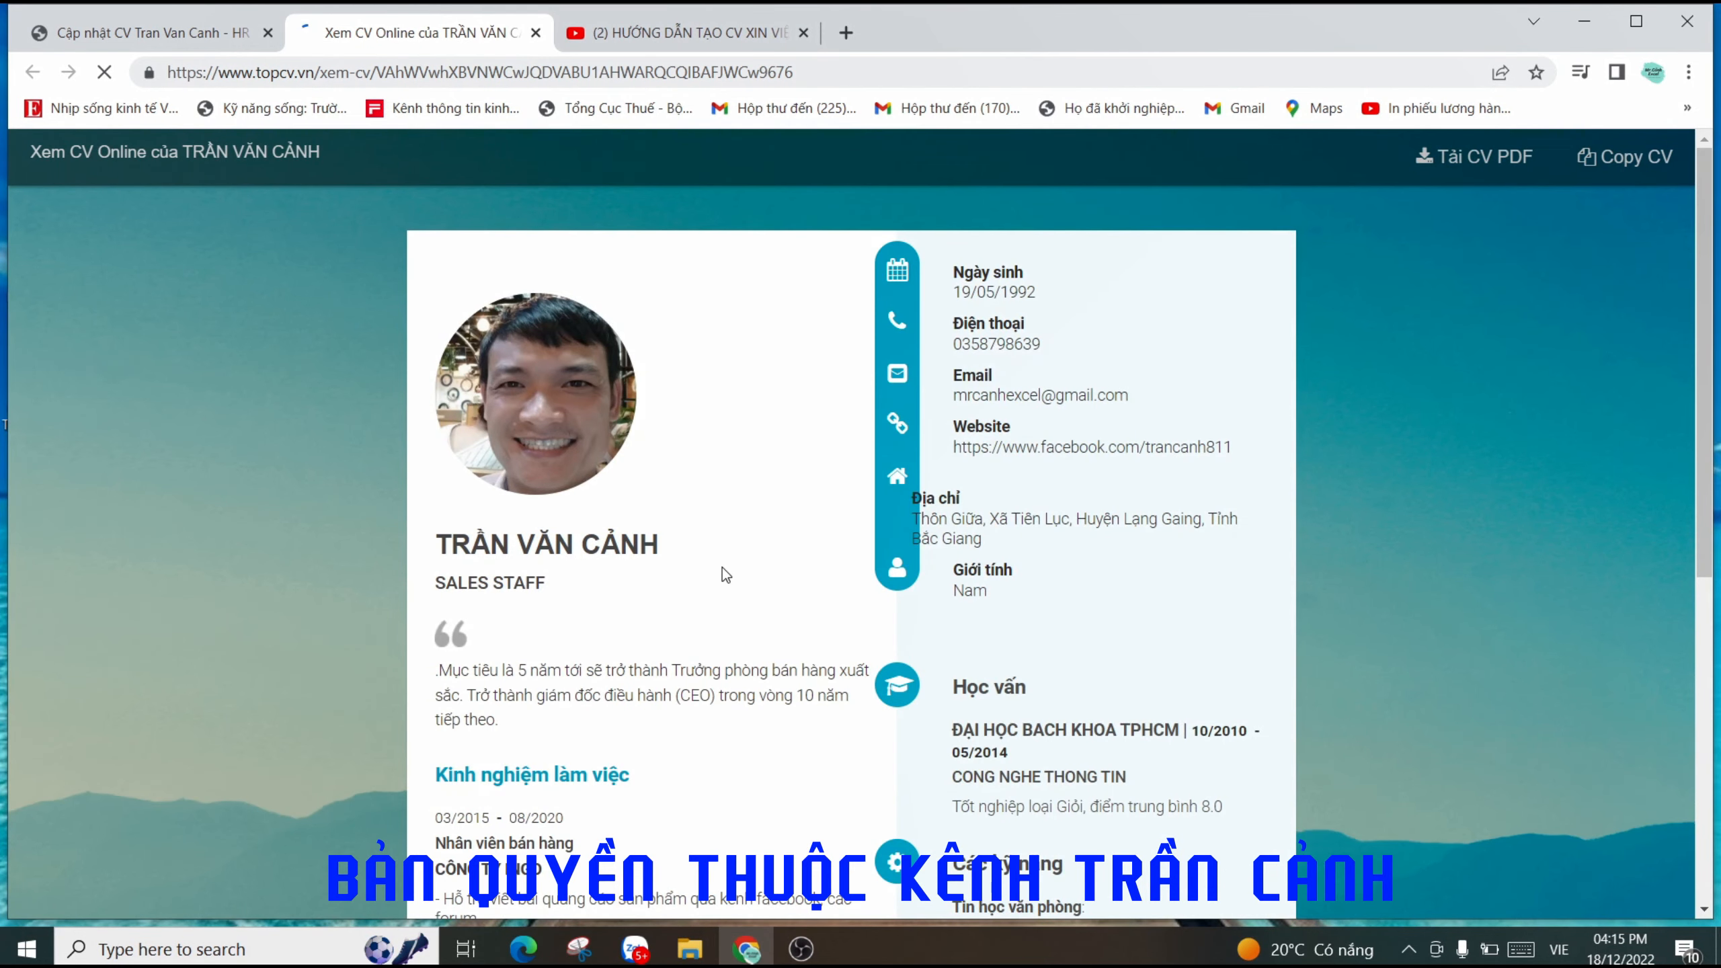
pyautogui.scroll(-6, 786, 534)
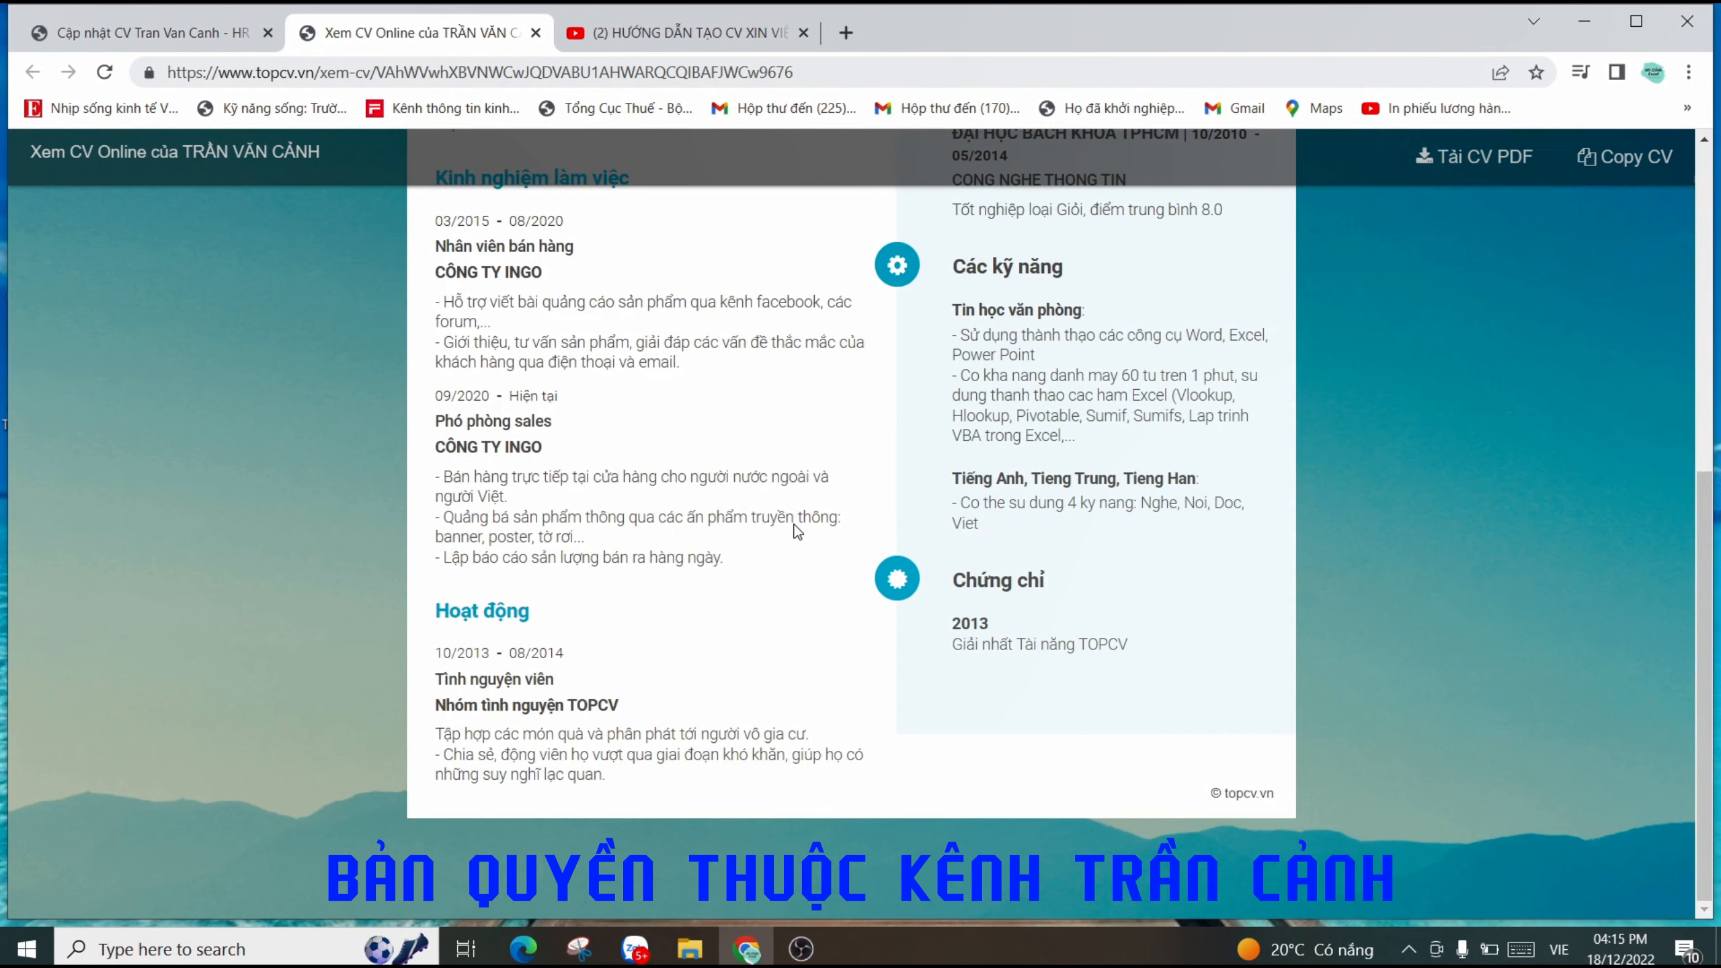
pyautogui.scroll(6, 798, 533)
pyautogui.scroll(-7, 796, 532)
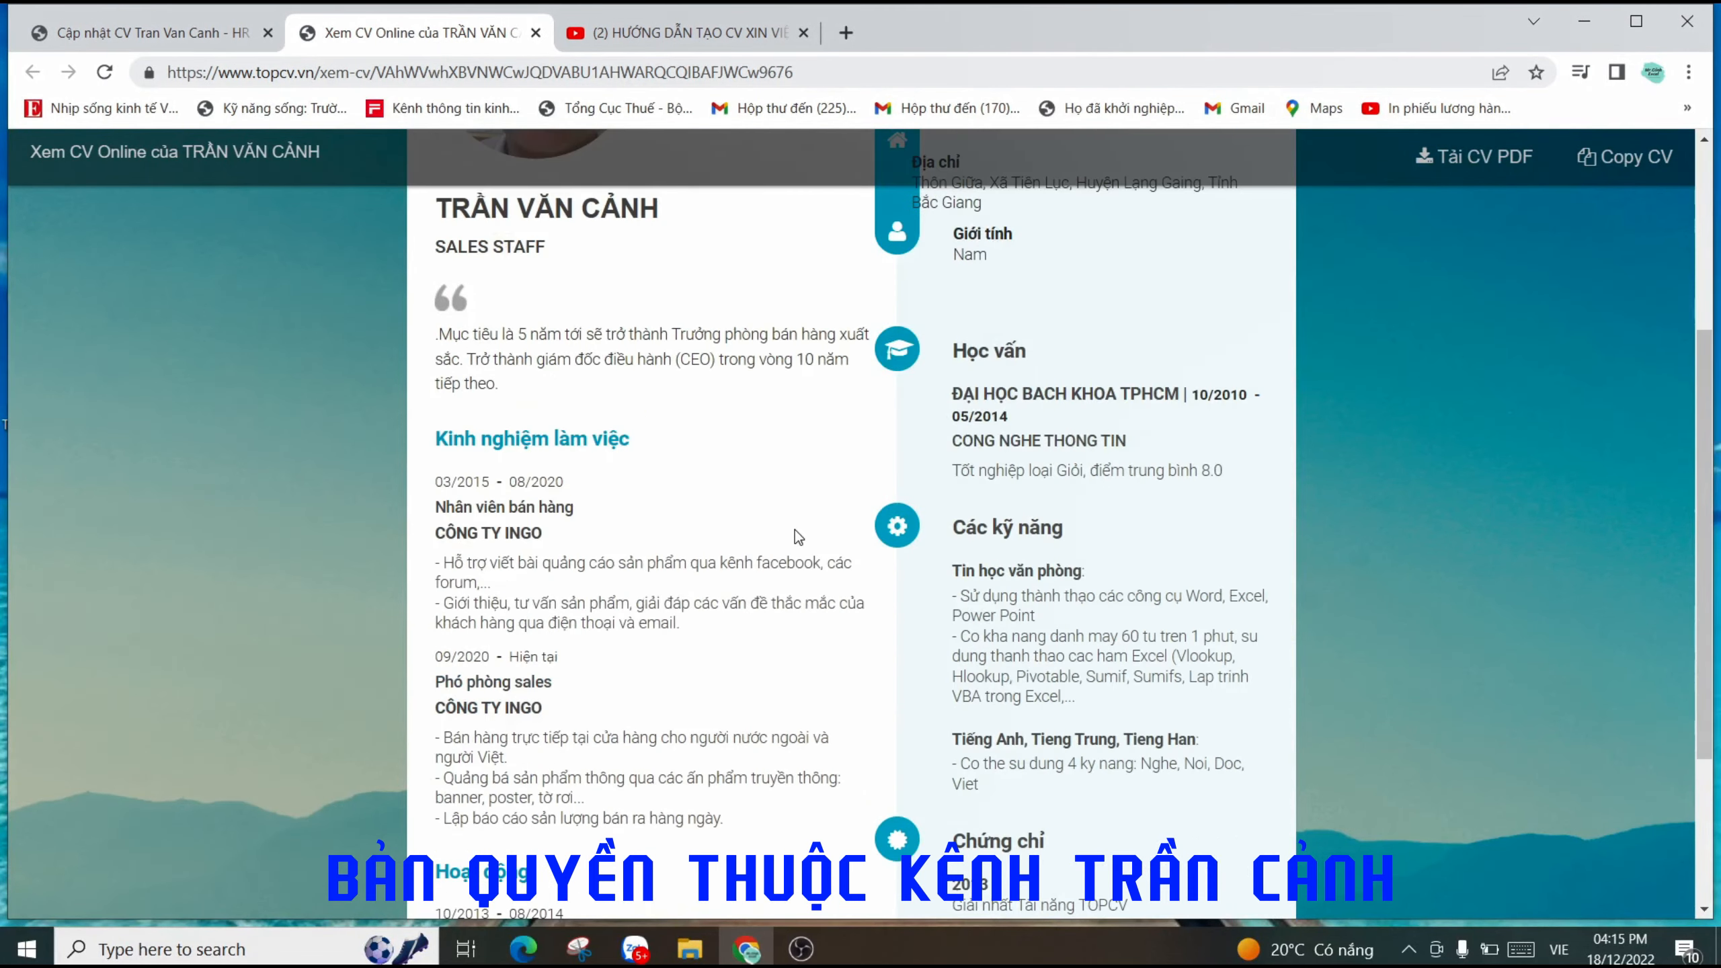
pyautogui.scroll(7, 793, 536)
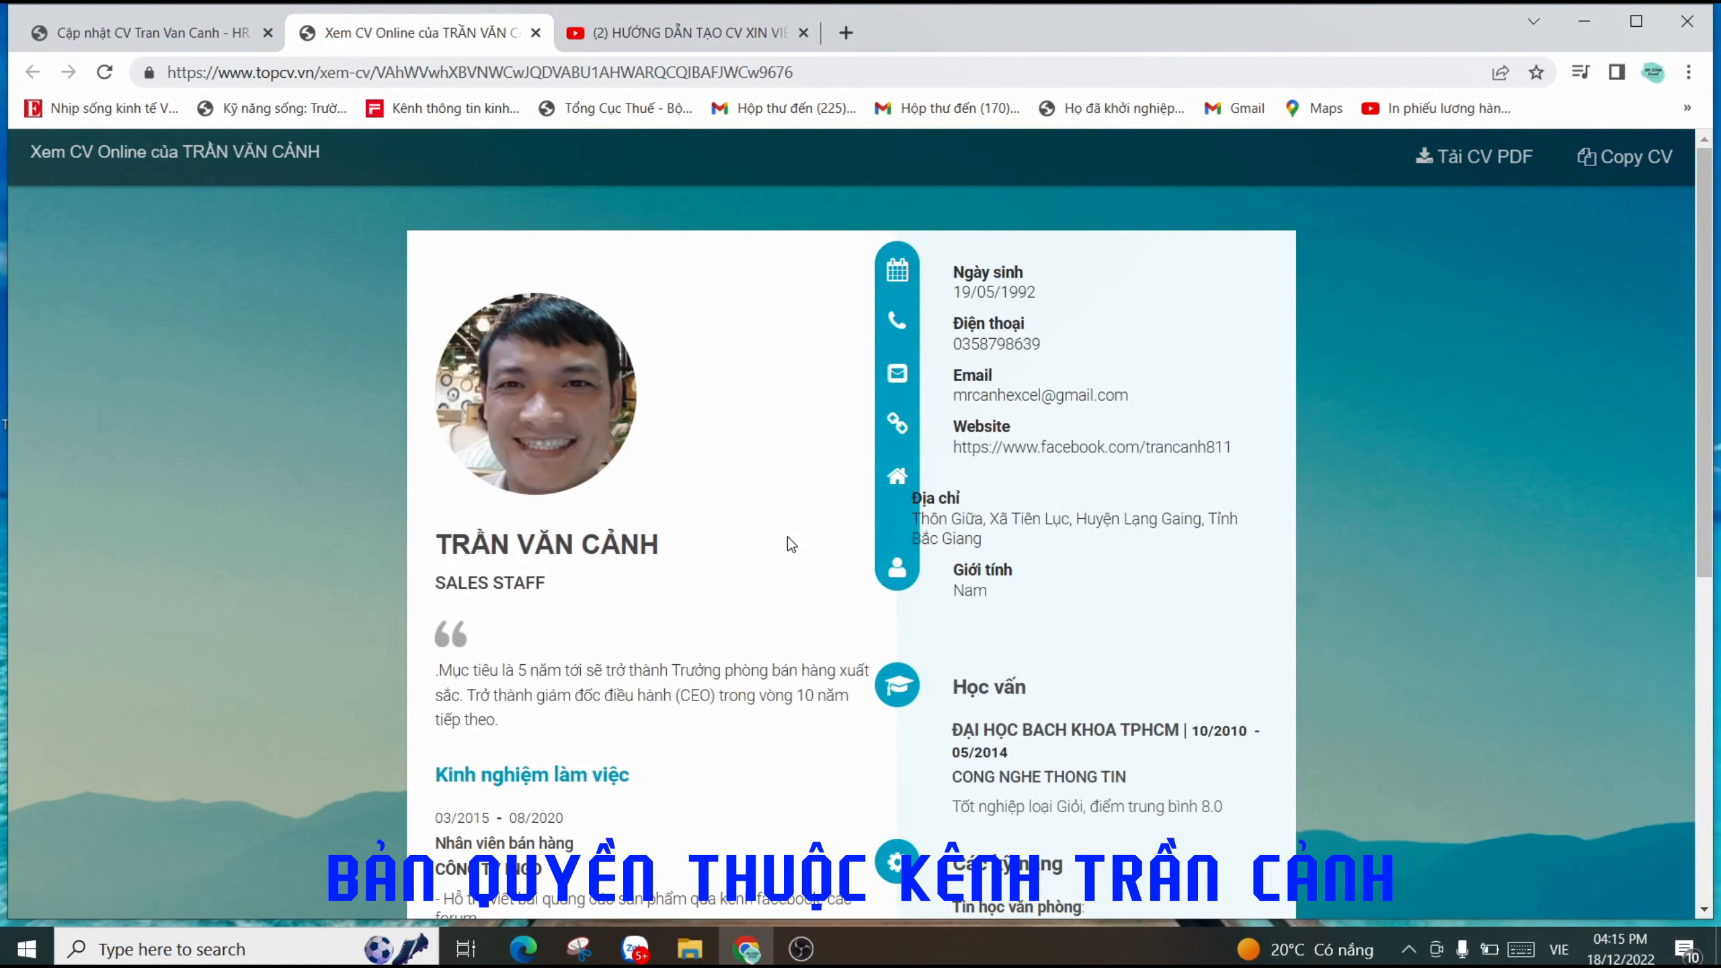
pyautogui.scroll(-7, 790, 545)
pyautogui.scroll(7, 800, 546)
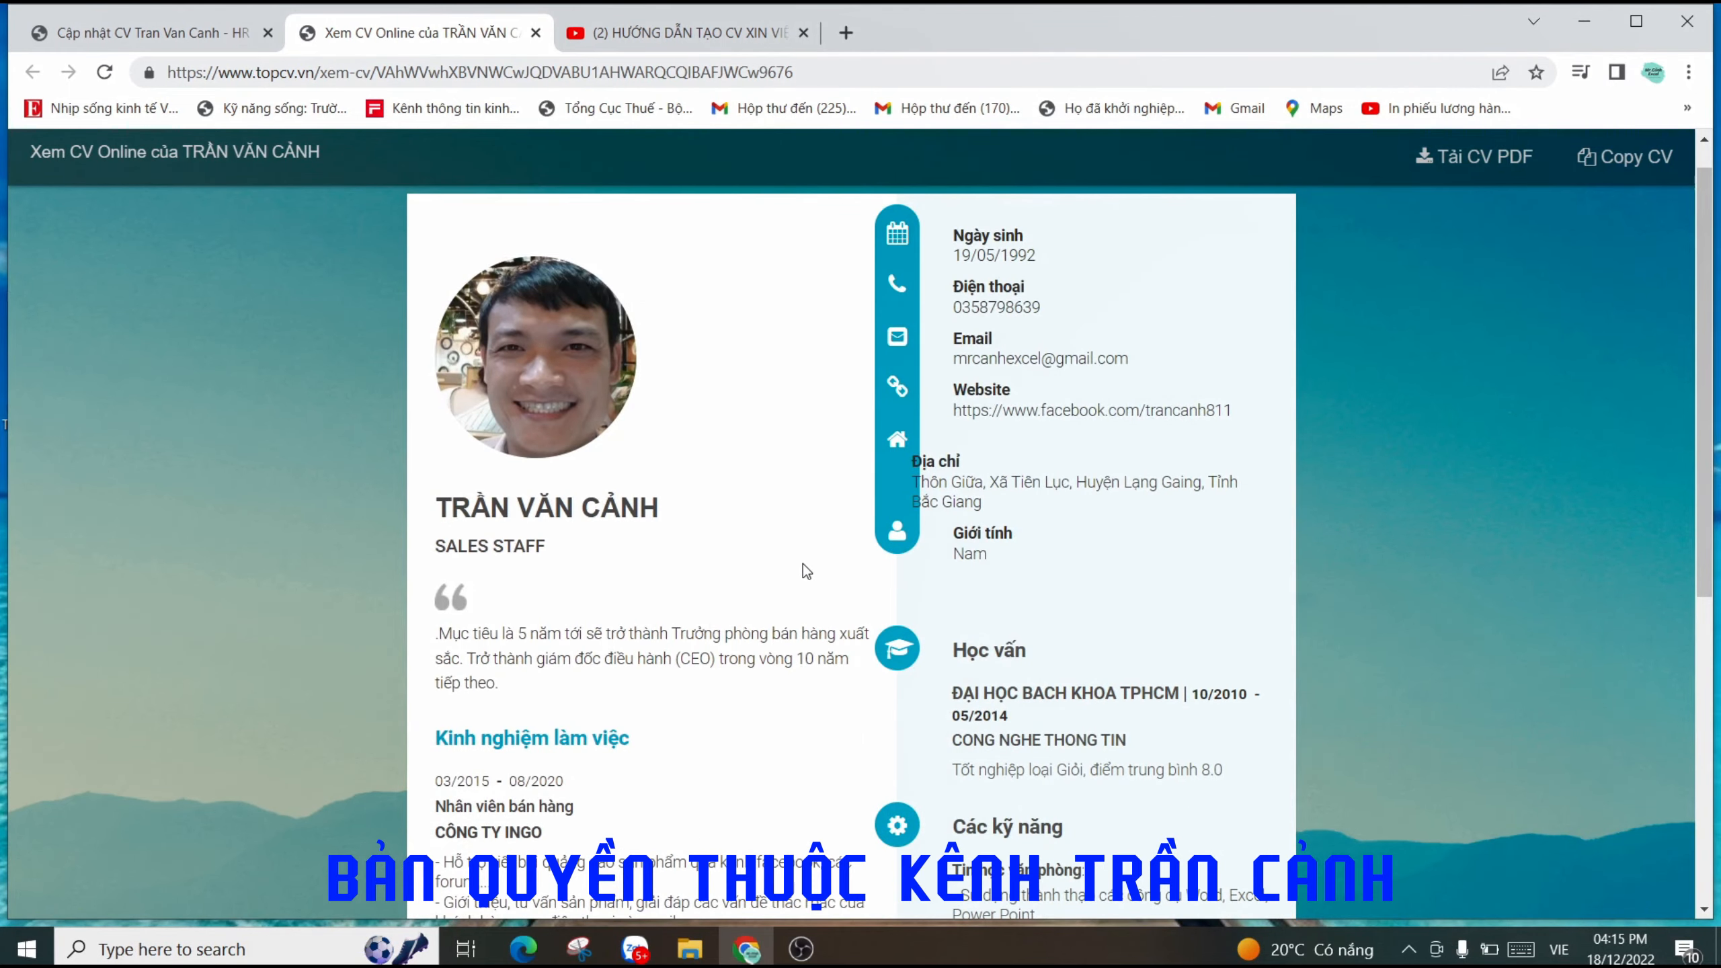
pyautogui.scroll(-7, 834, 559)
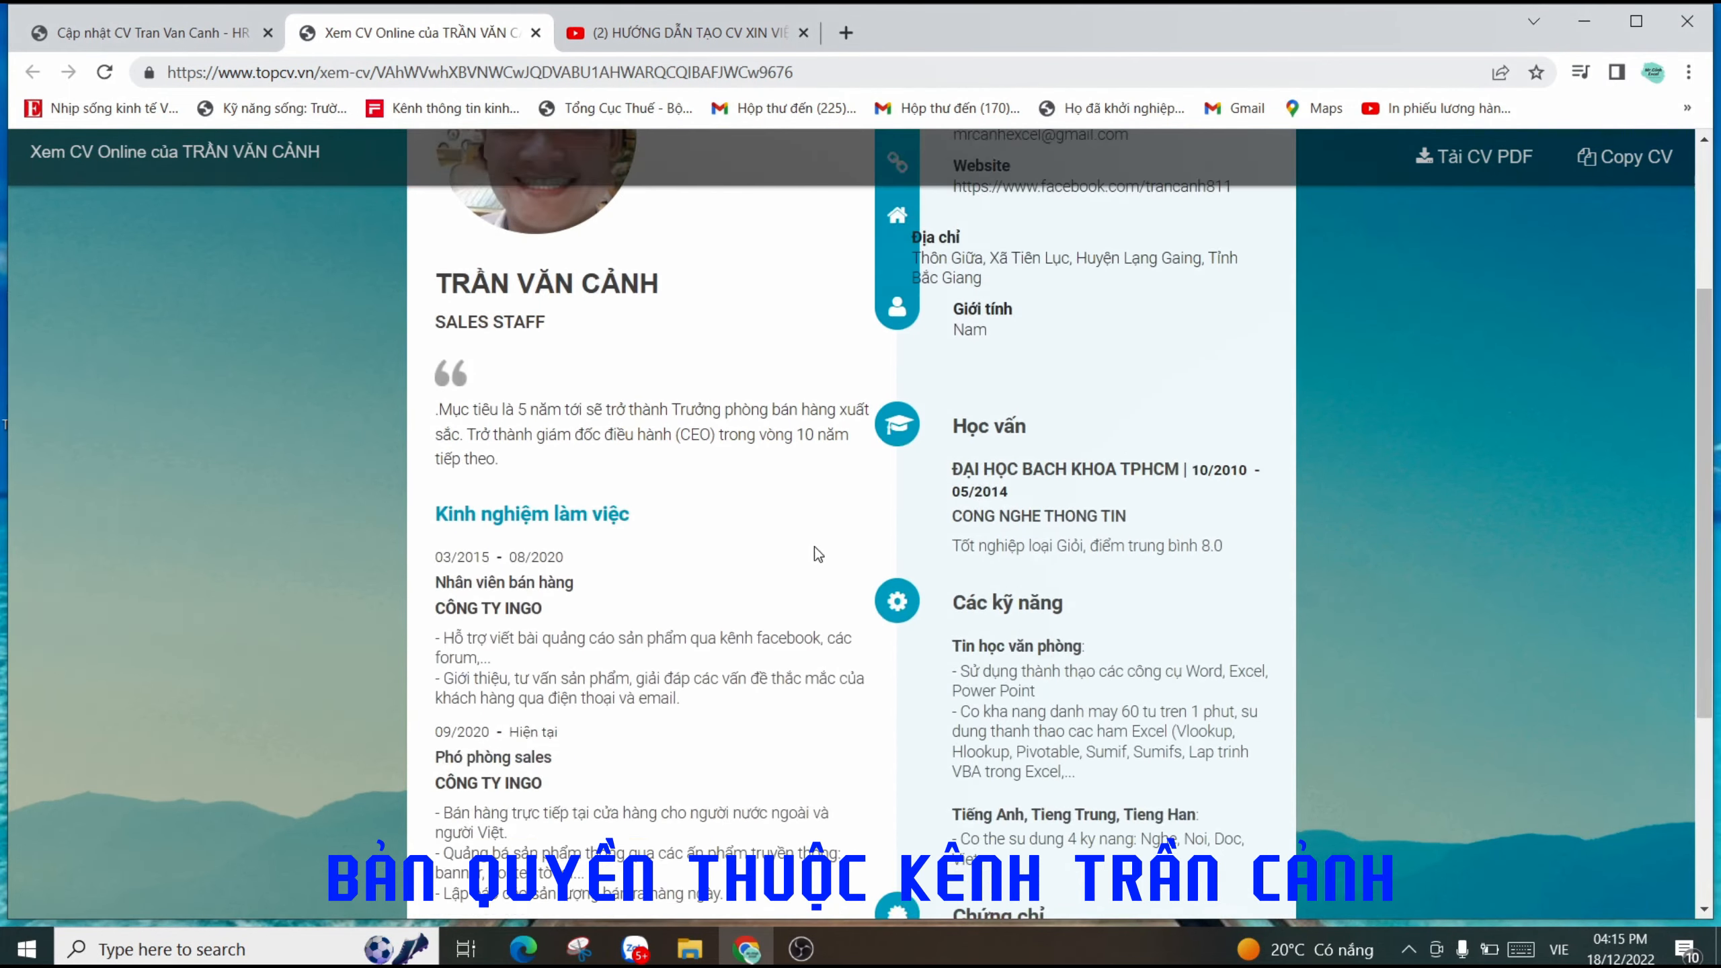
pyautogui.scroll(4, 813, 546)
pyautogui.scroll(3, 816, 551)
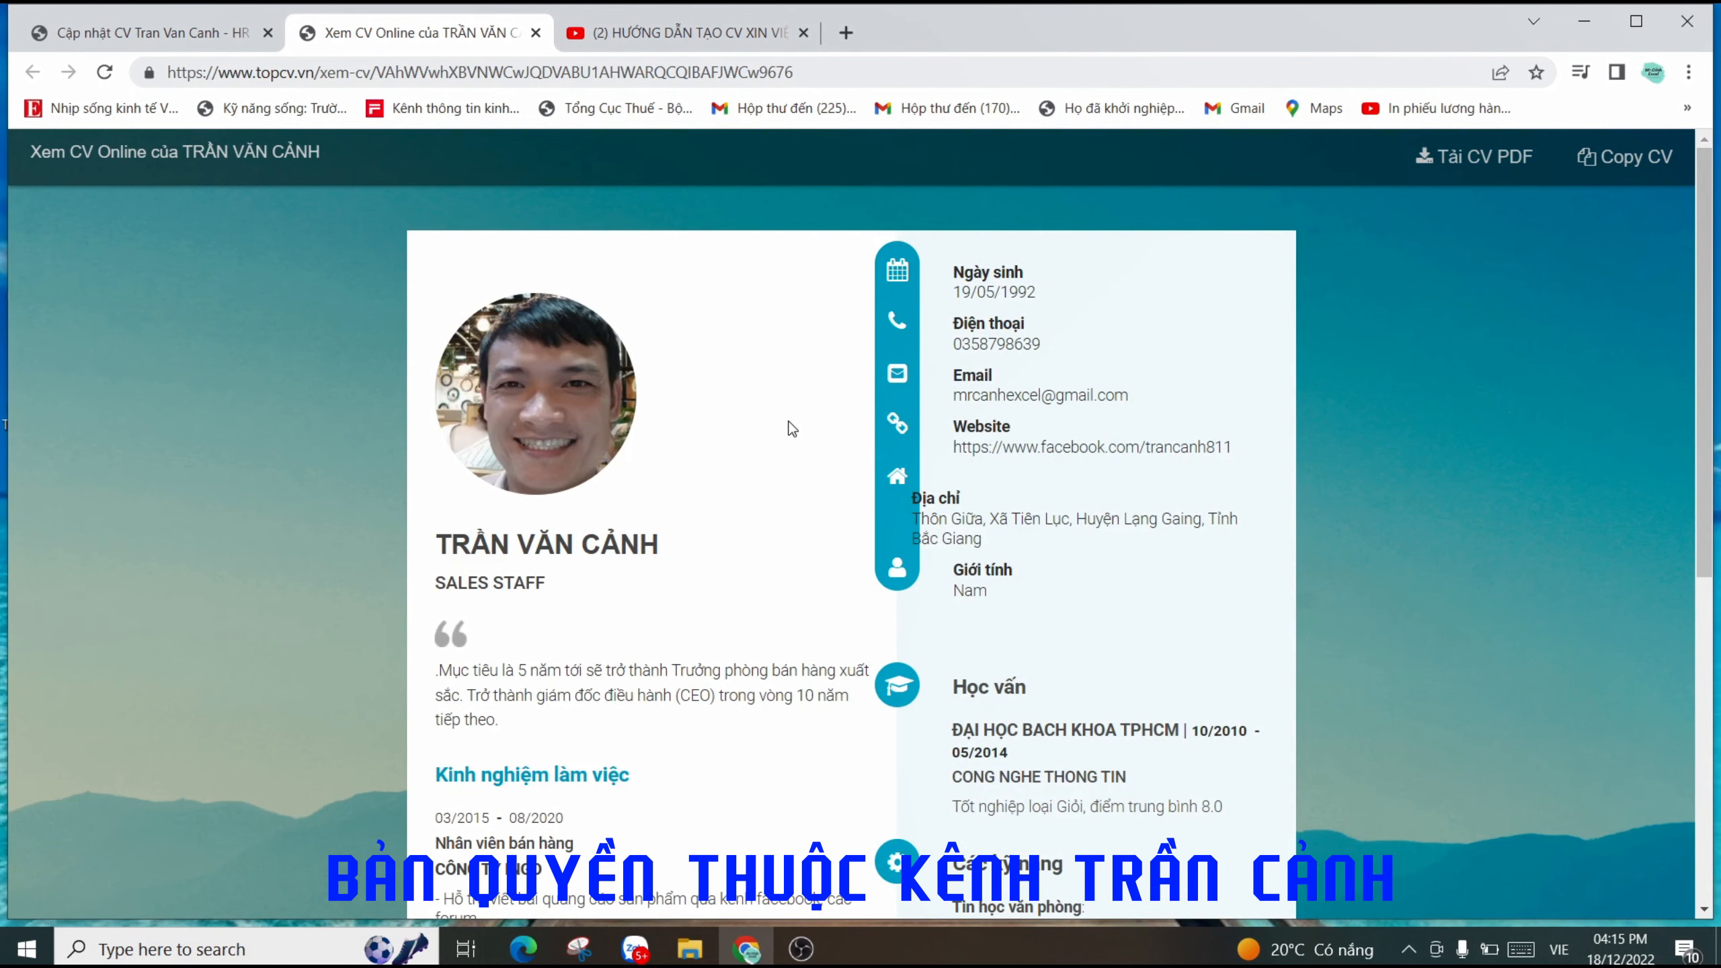
pyautogui.click(536, 35)
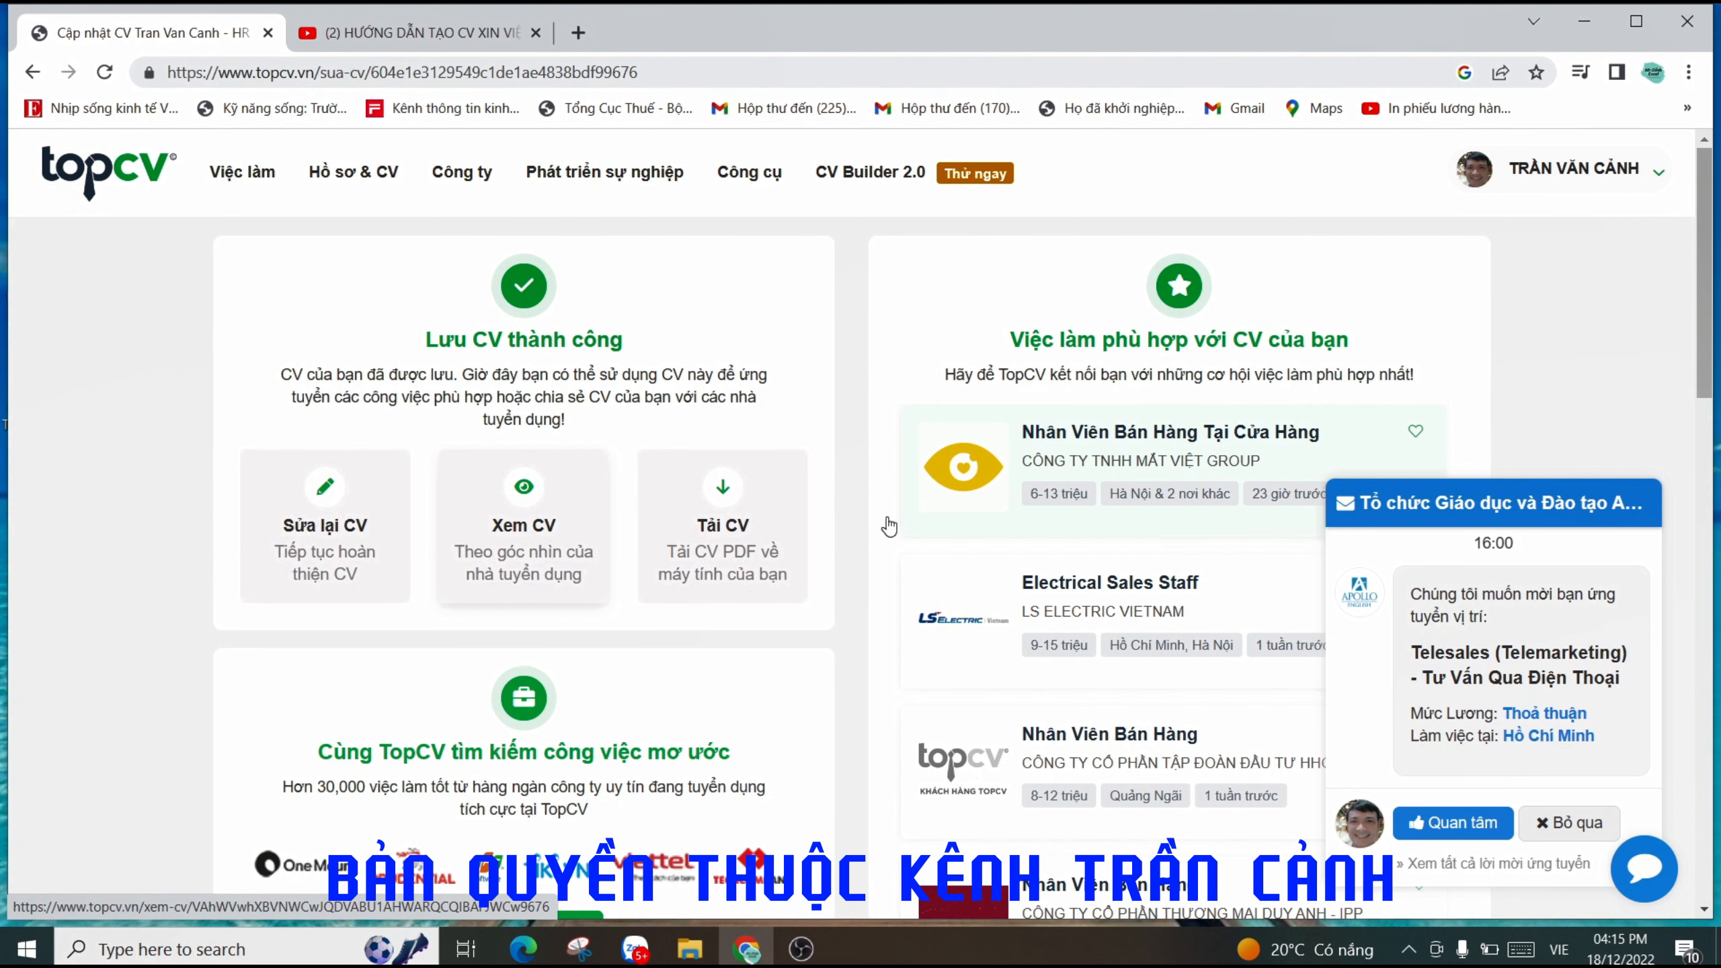
# - Reopen the CV via Sửa lại CV and check the Phó phòng sales, skills and Học vấn entries
pyautogui.click(357, 551)
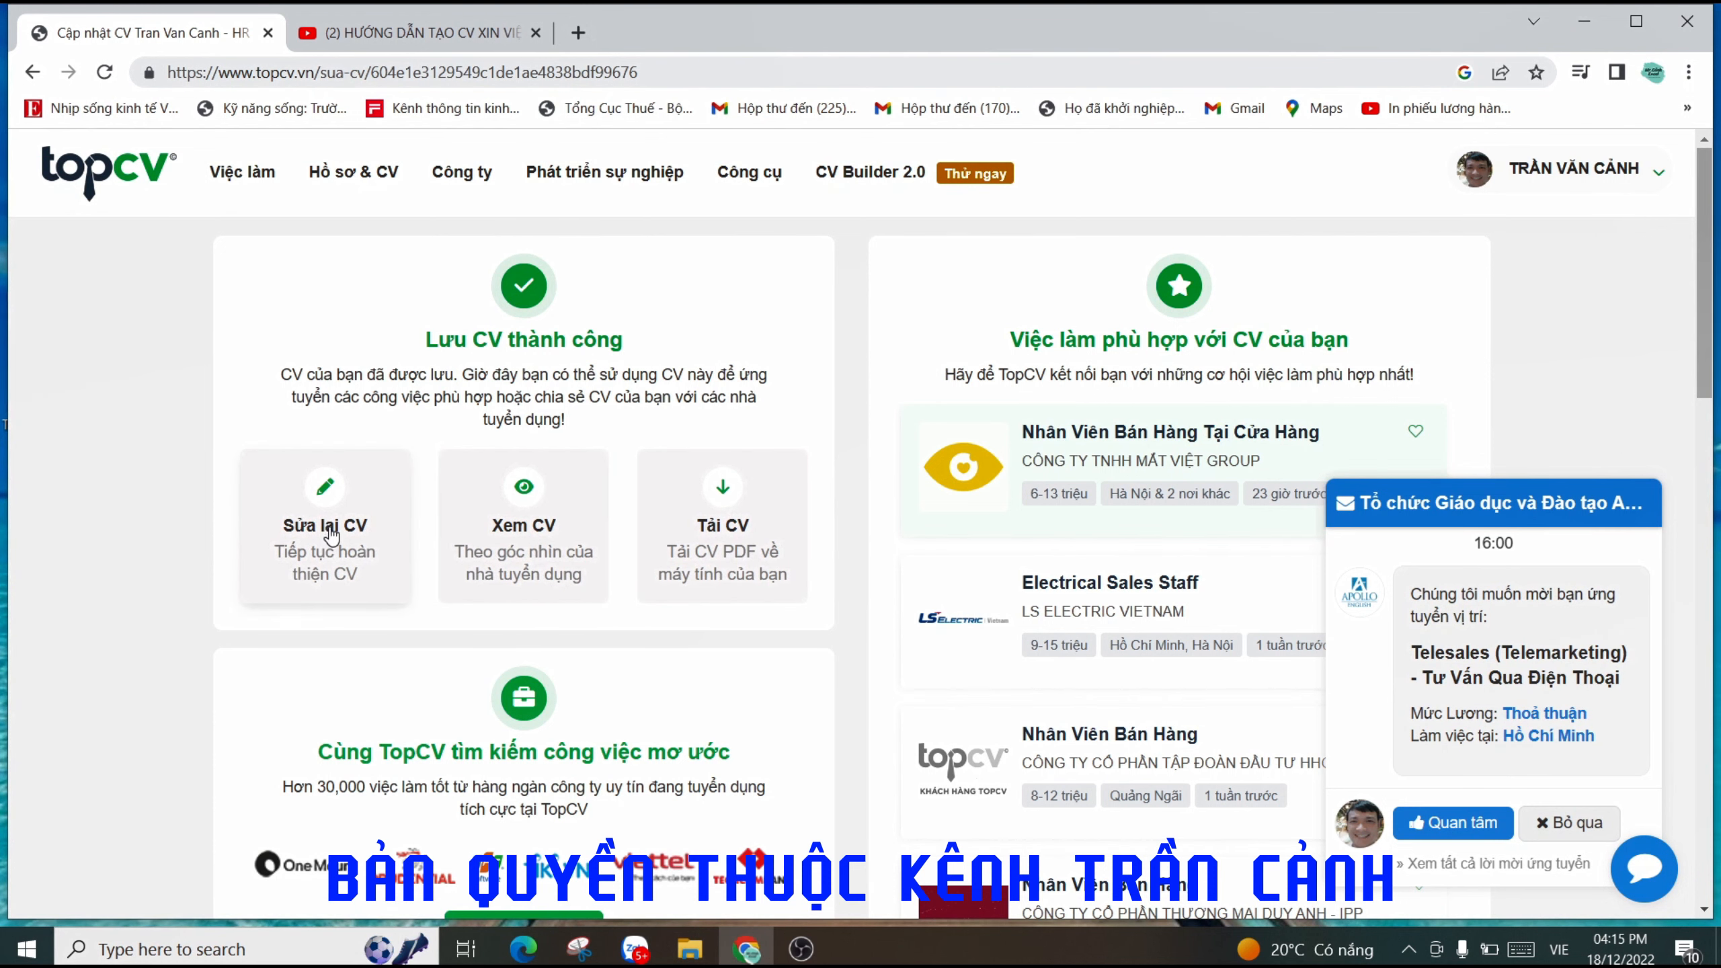
pyautogui.scroll(-5, 594, 548)
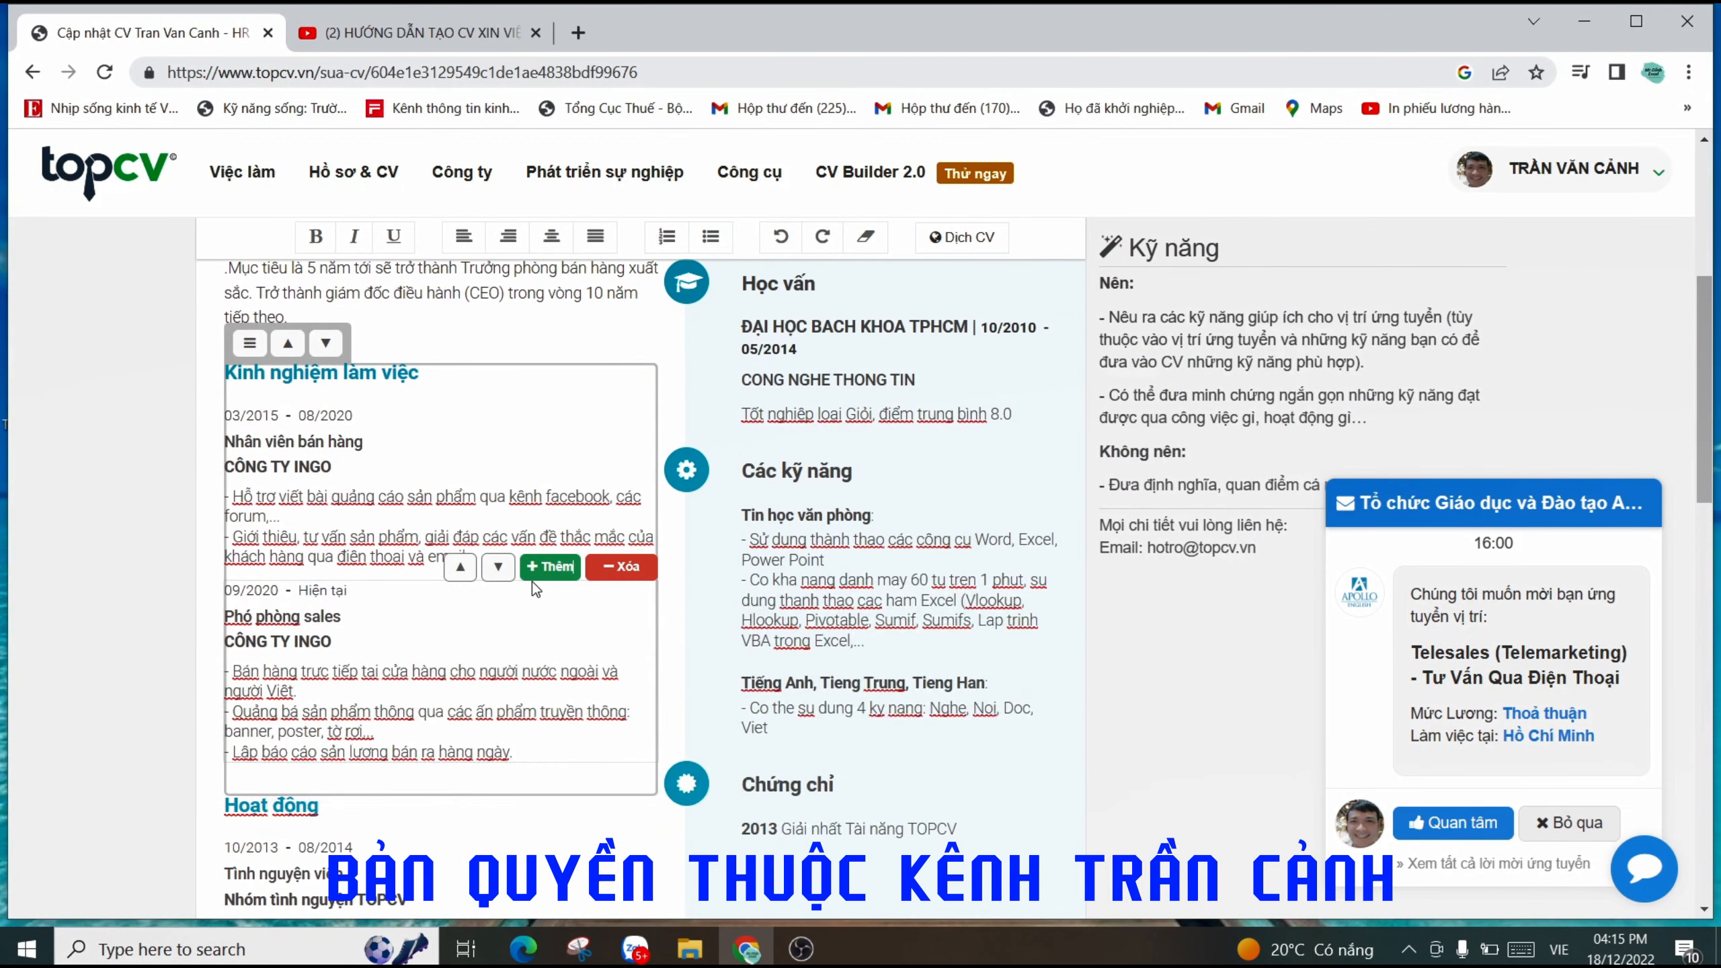
pyautogui.click(530, 601)
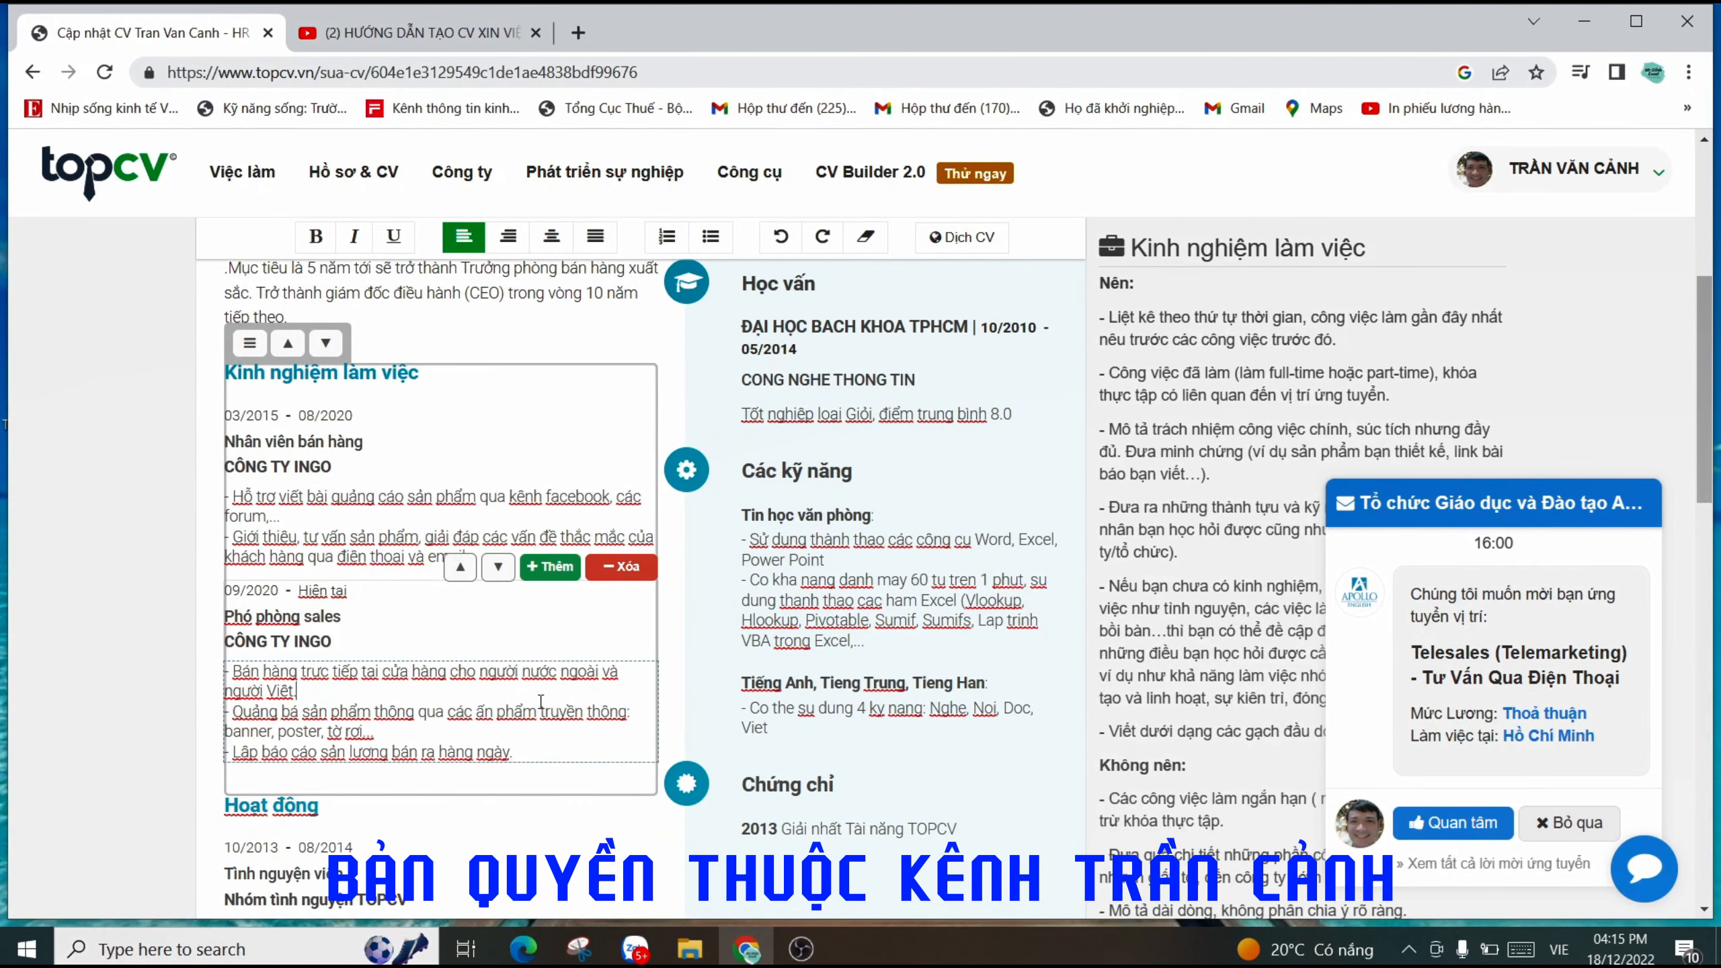
pyautogui.click(857, 531)
pyautogui.scroll(2, 856, 442)
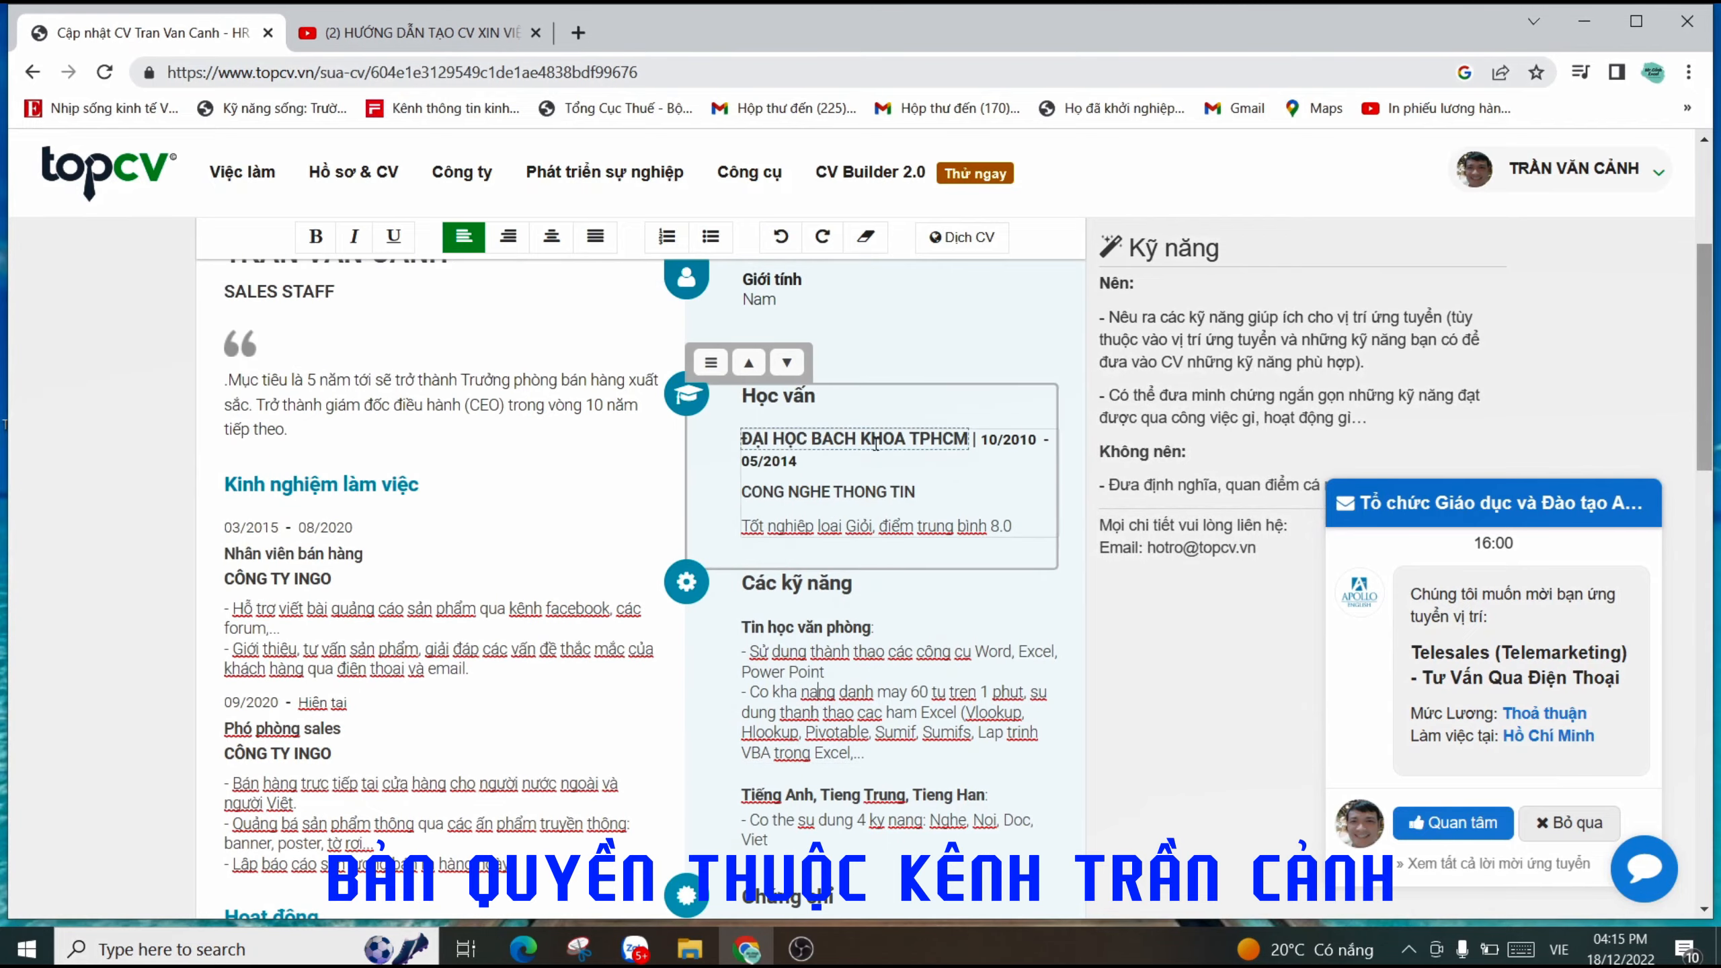
pyautogui.click(876, 442)
pyautogui.scroll(7, 972, 373)
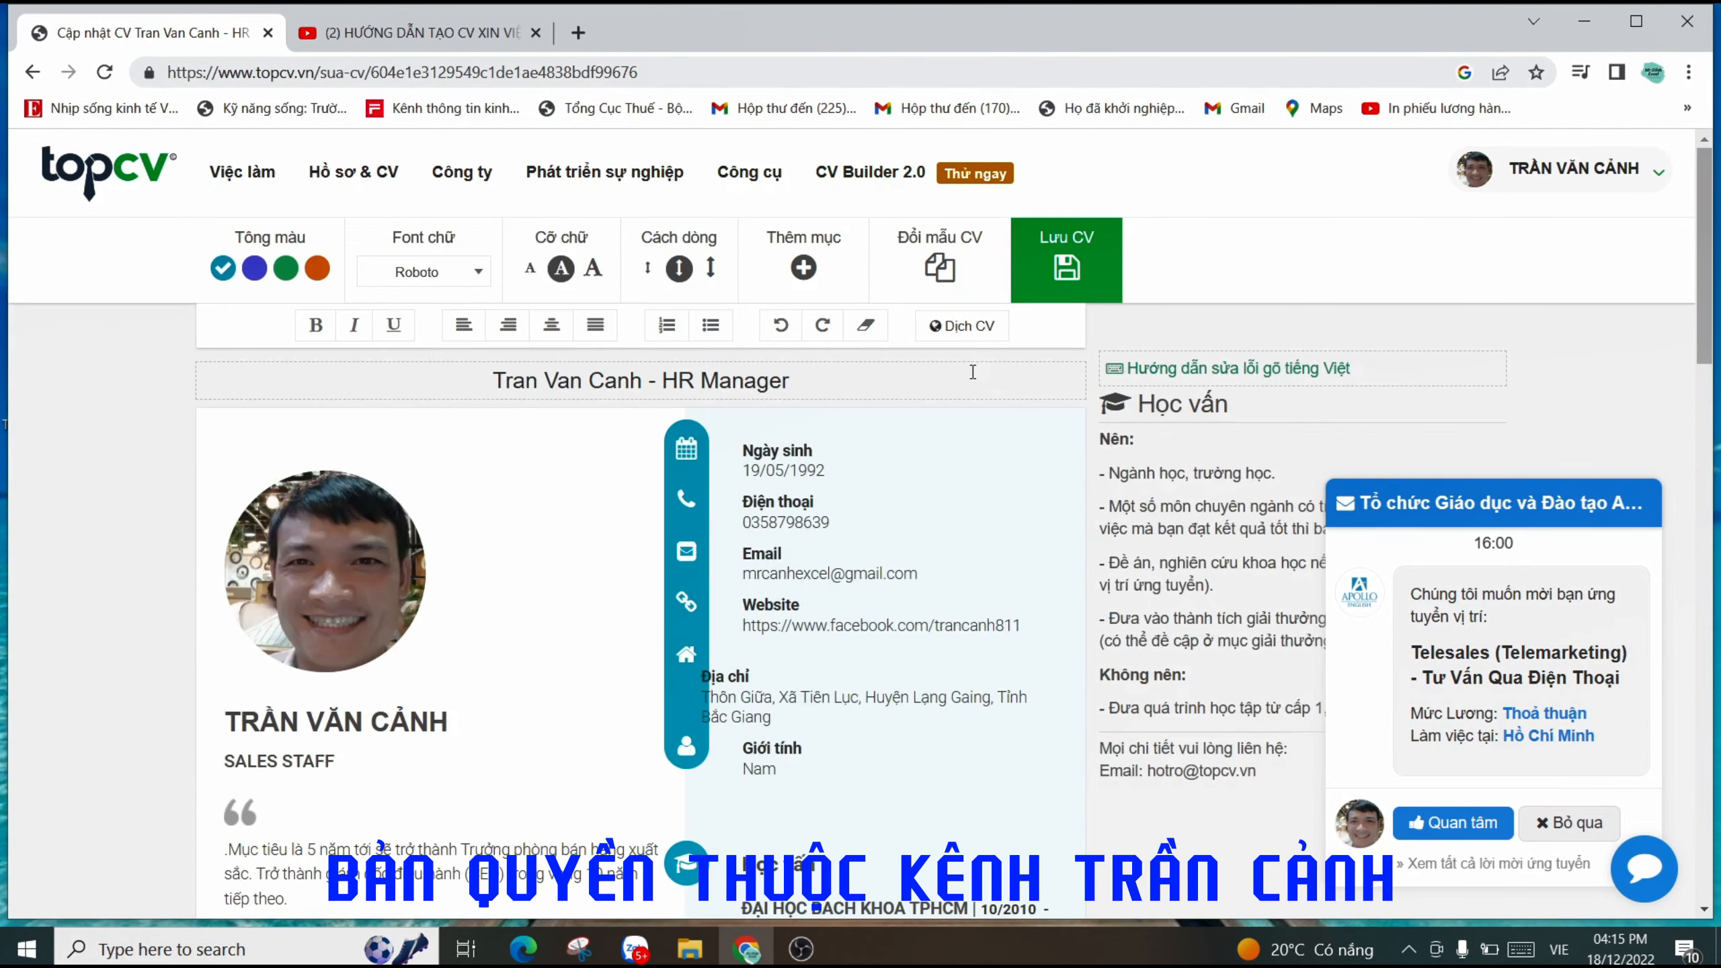
# - Save the edited CV with Lưu CV and decline the 'Thông báo bật tìm việc?' job-search prompt
pyautogui.click(1067, 274)
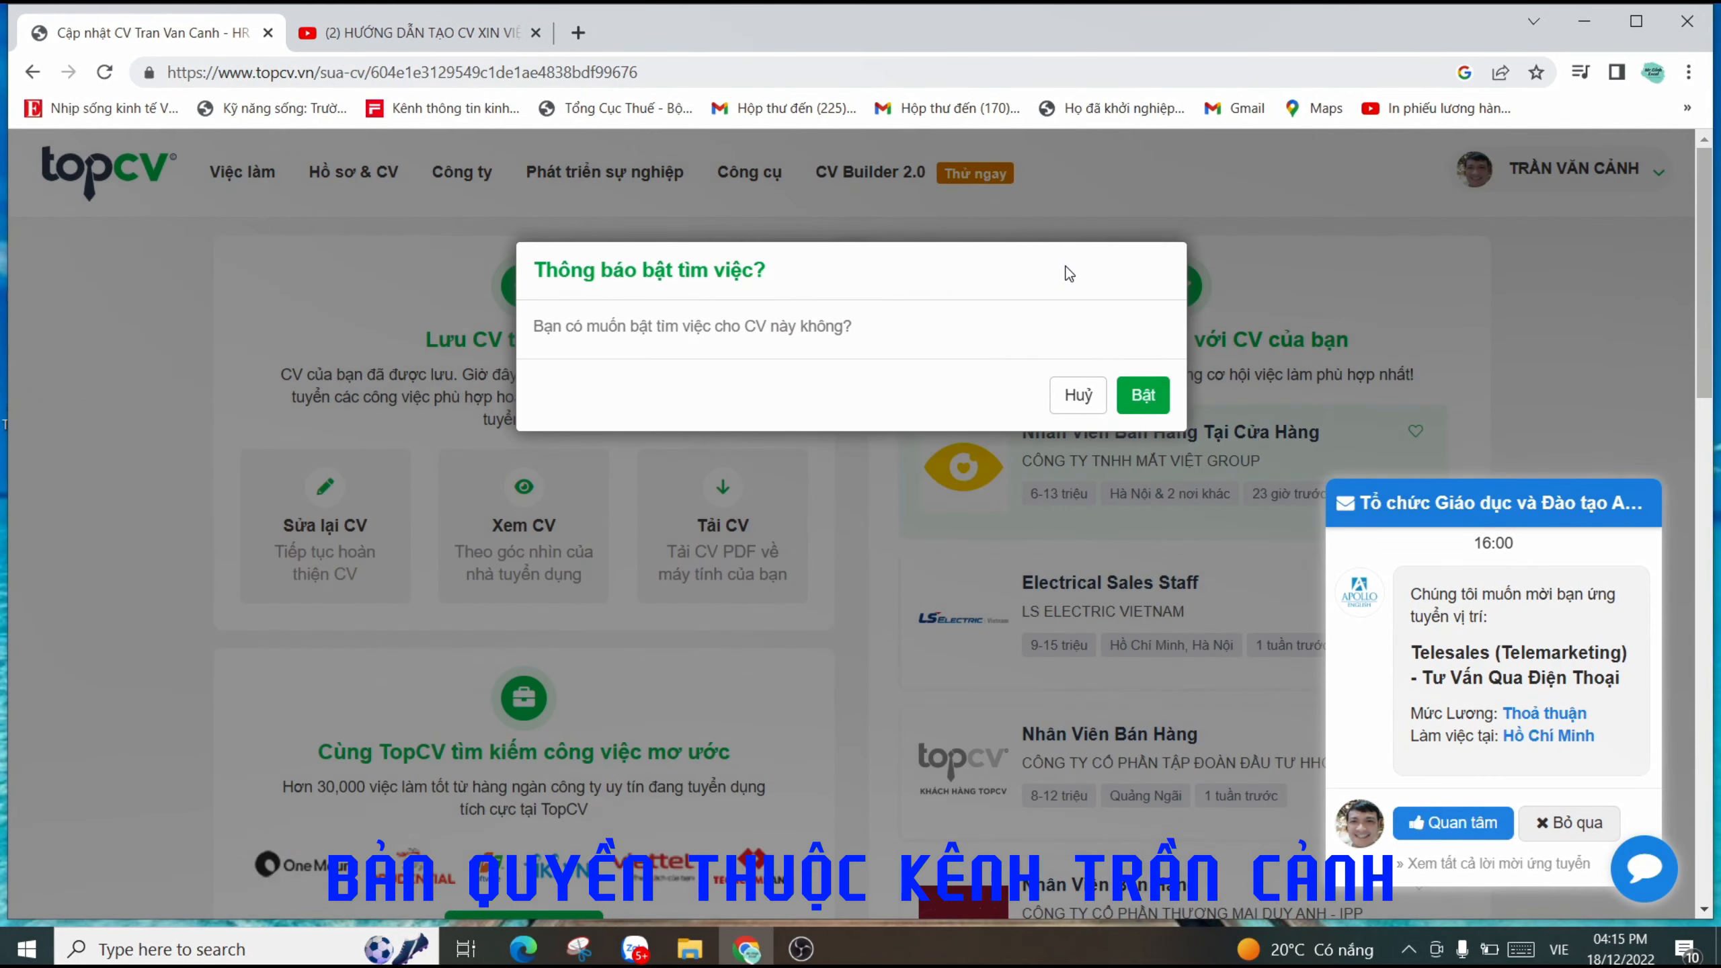
pyautogui.click(1079, 400)
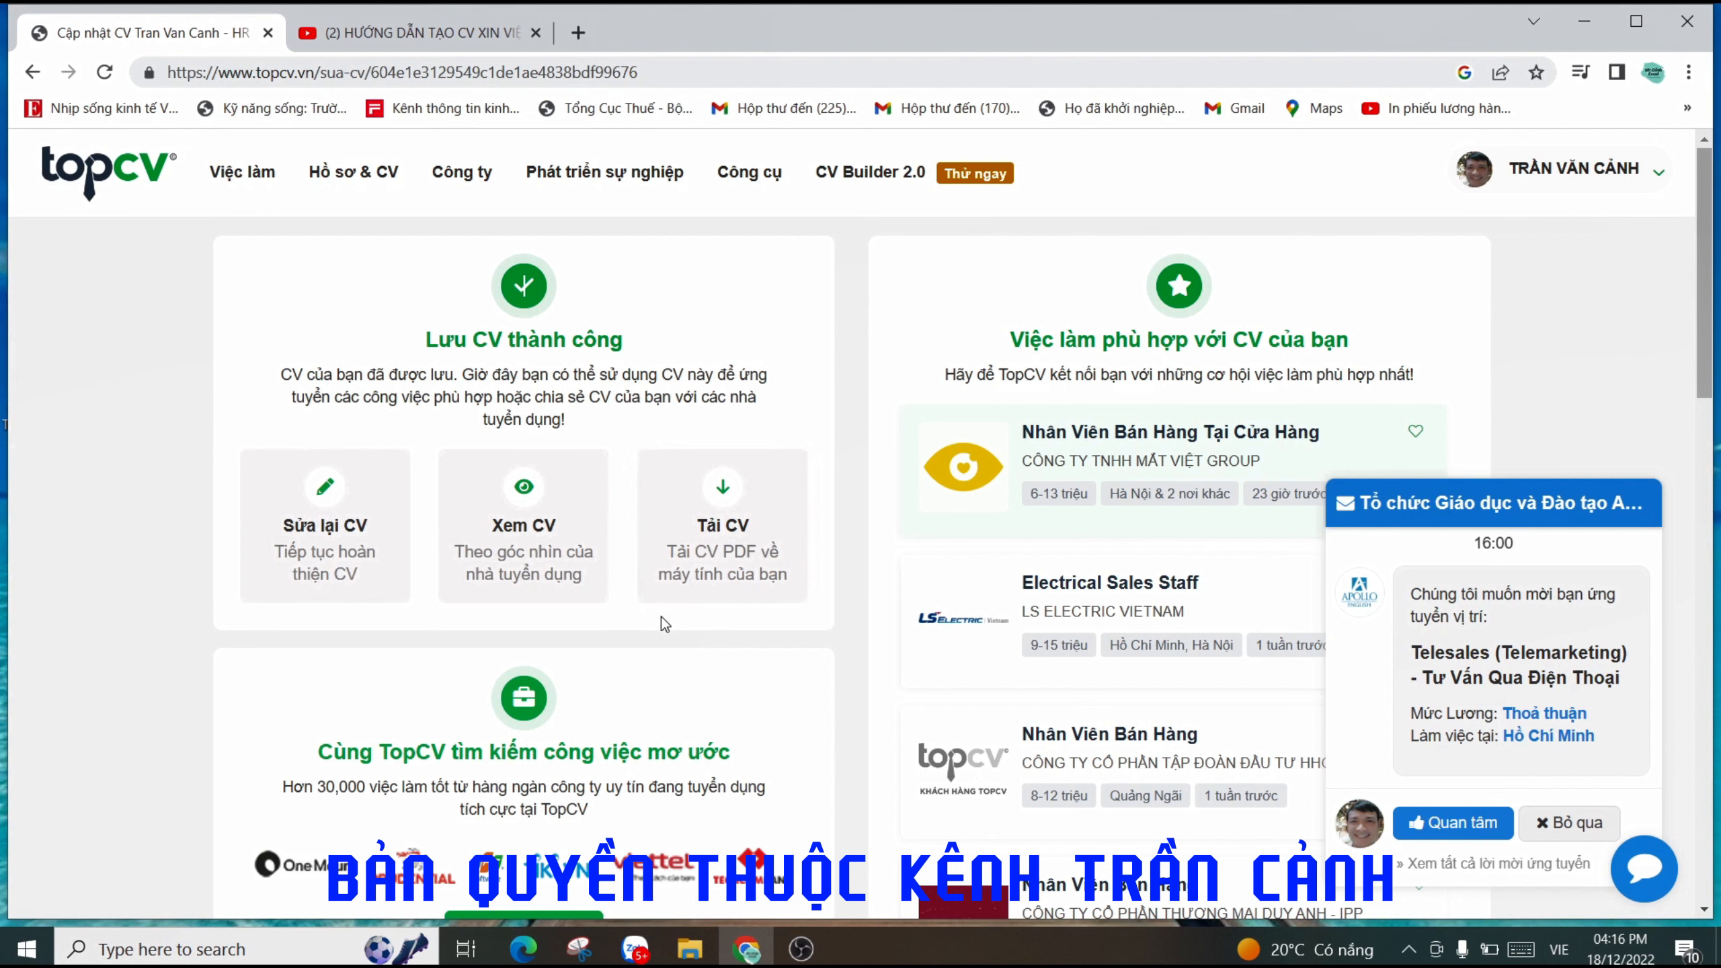
# - Download the CV as a PDF from the Tải CV card and open the downloaded file
pyautogui.click(722, 553)
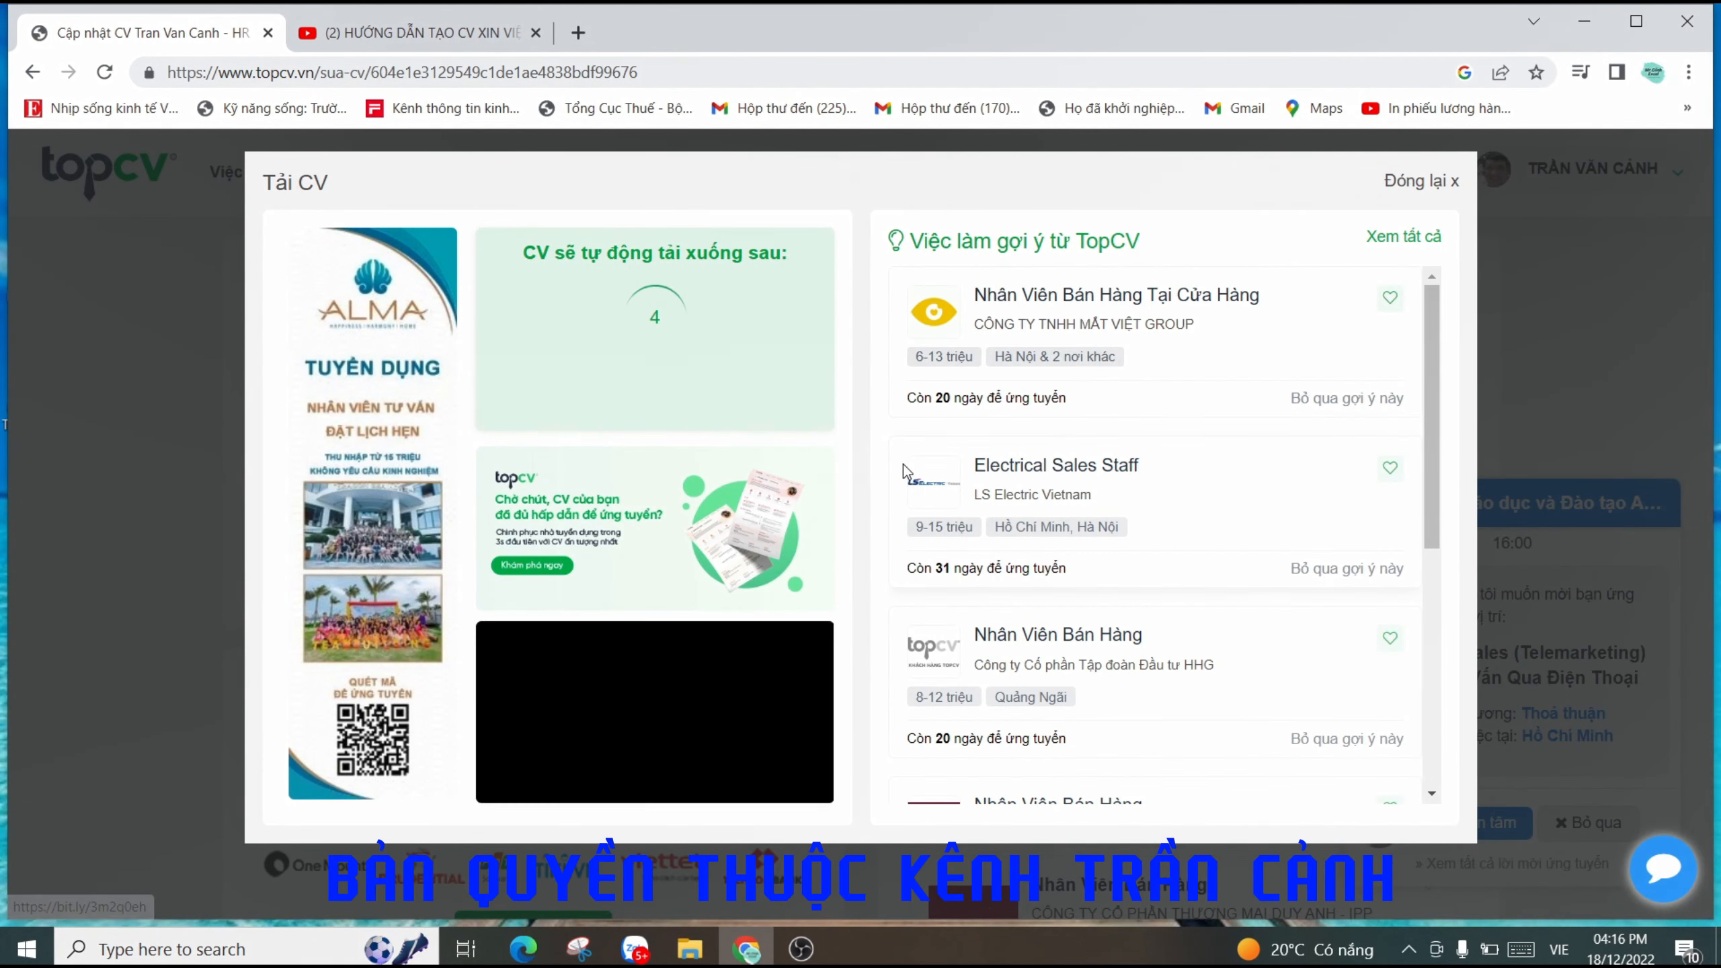
pyautogui.scroll(-5, 1252, 536)
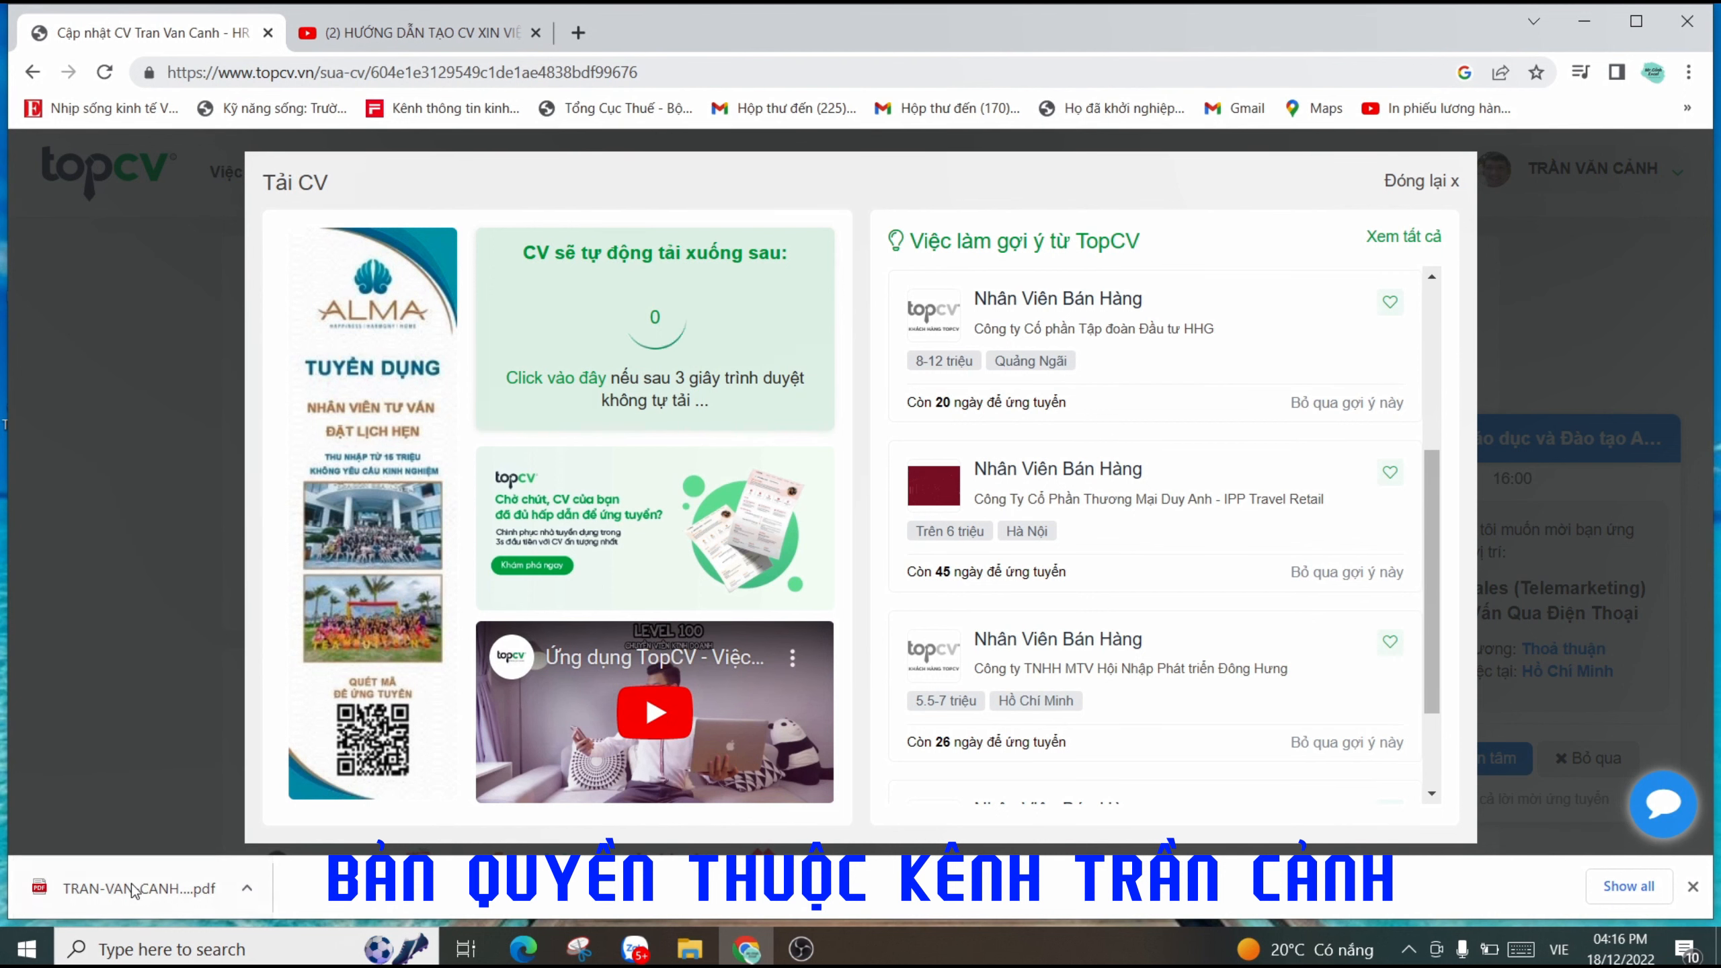
pyautogui.click(136, 890)
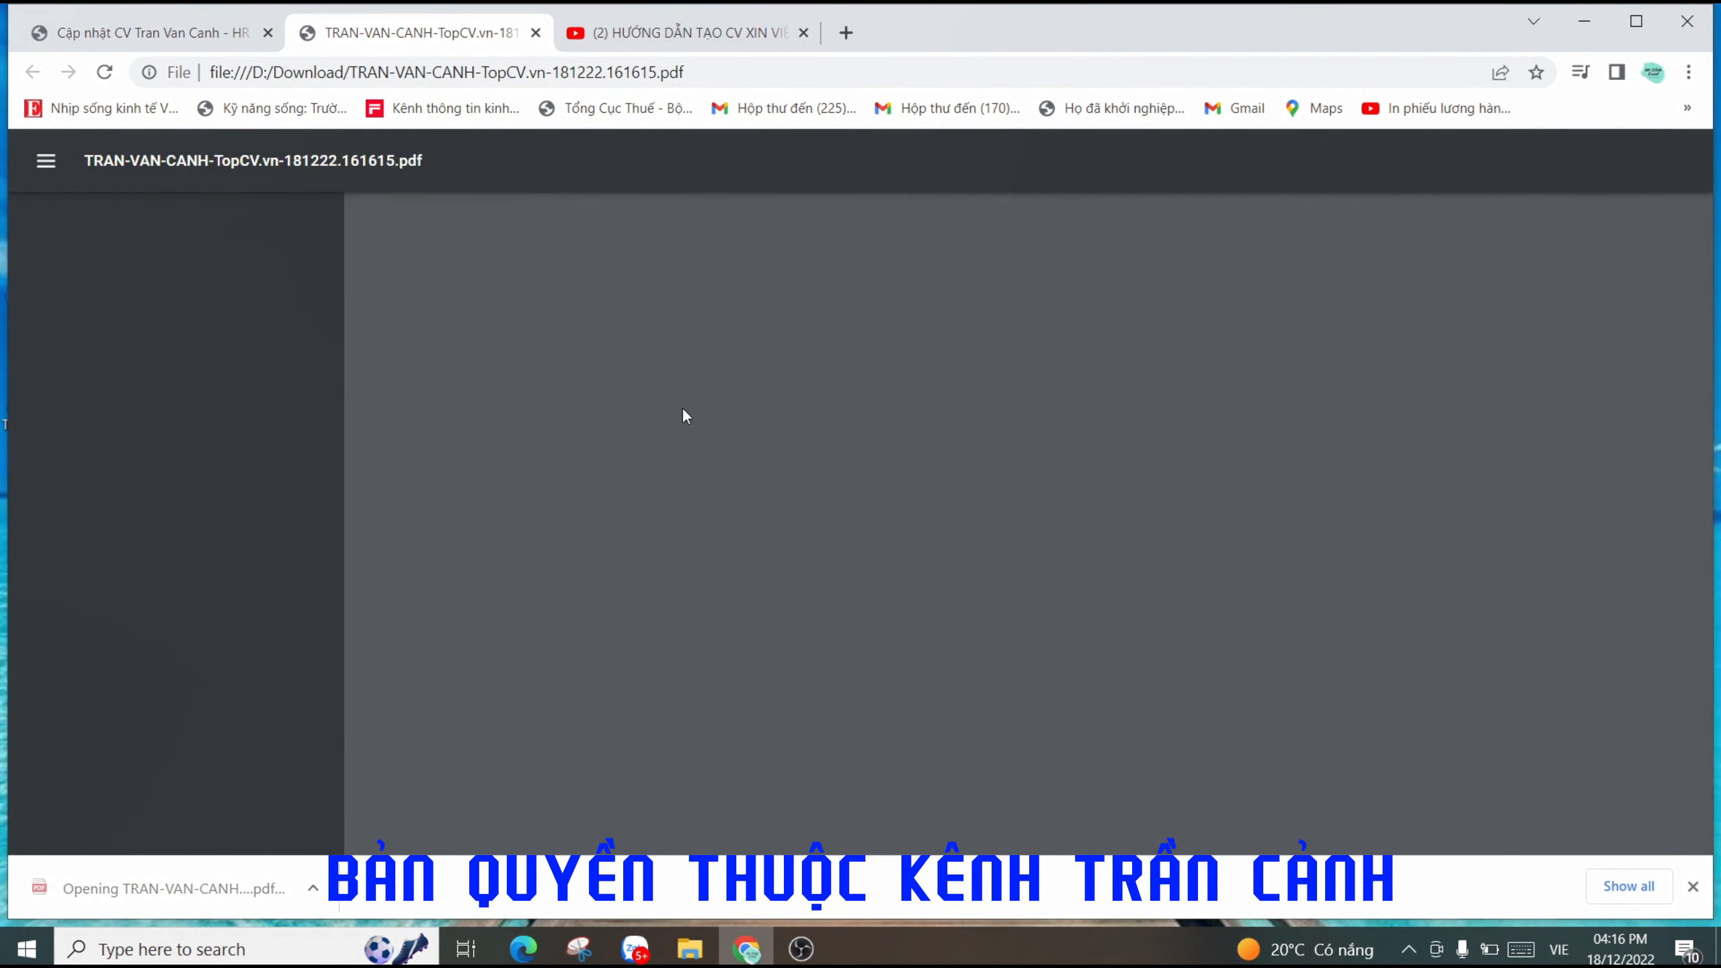
# - Save a copy of the CV PDF to the Desktop under its original name, then minimise Chrome
pyautogui.scroll(-8, 1017, 387)
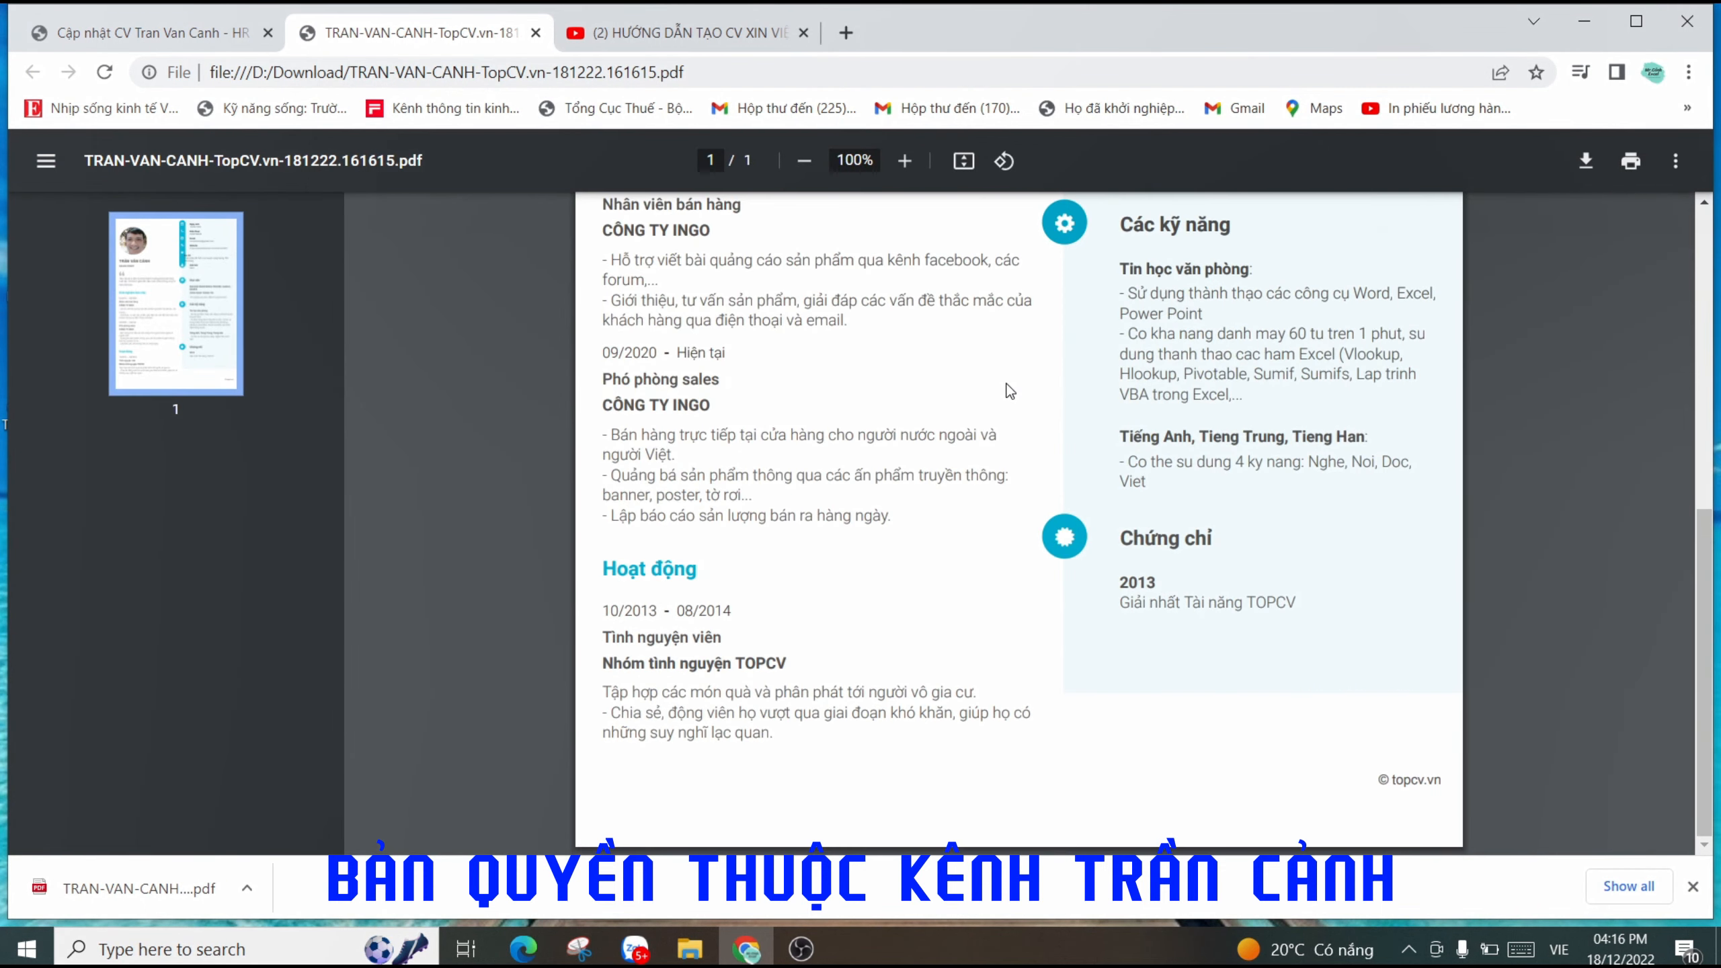
pyautogui.scroll(8, 1017, 387)
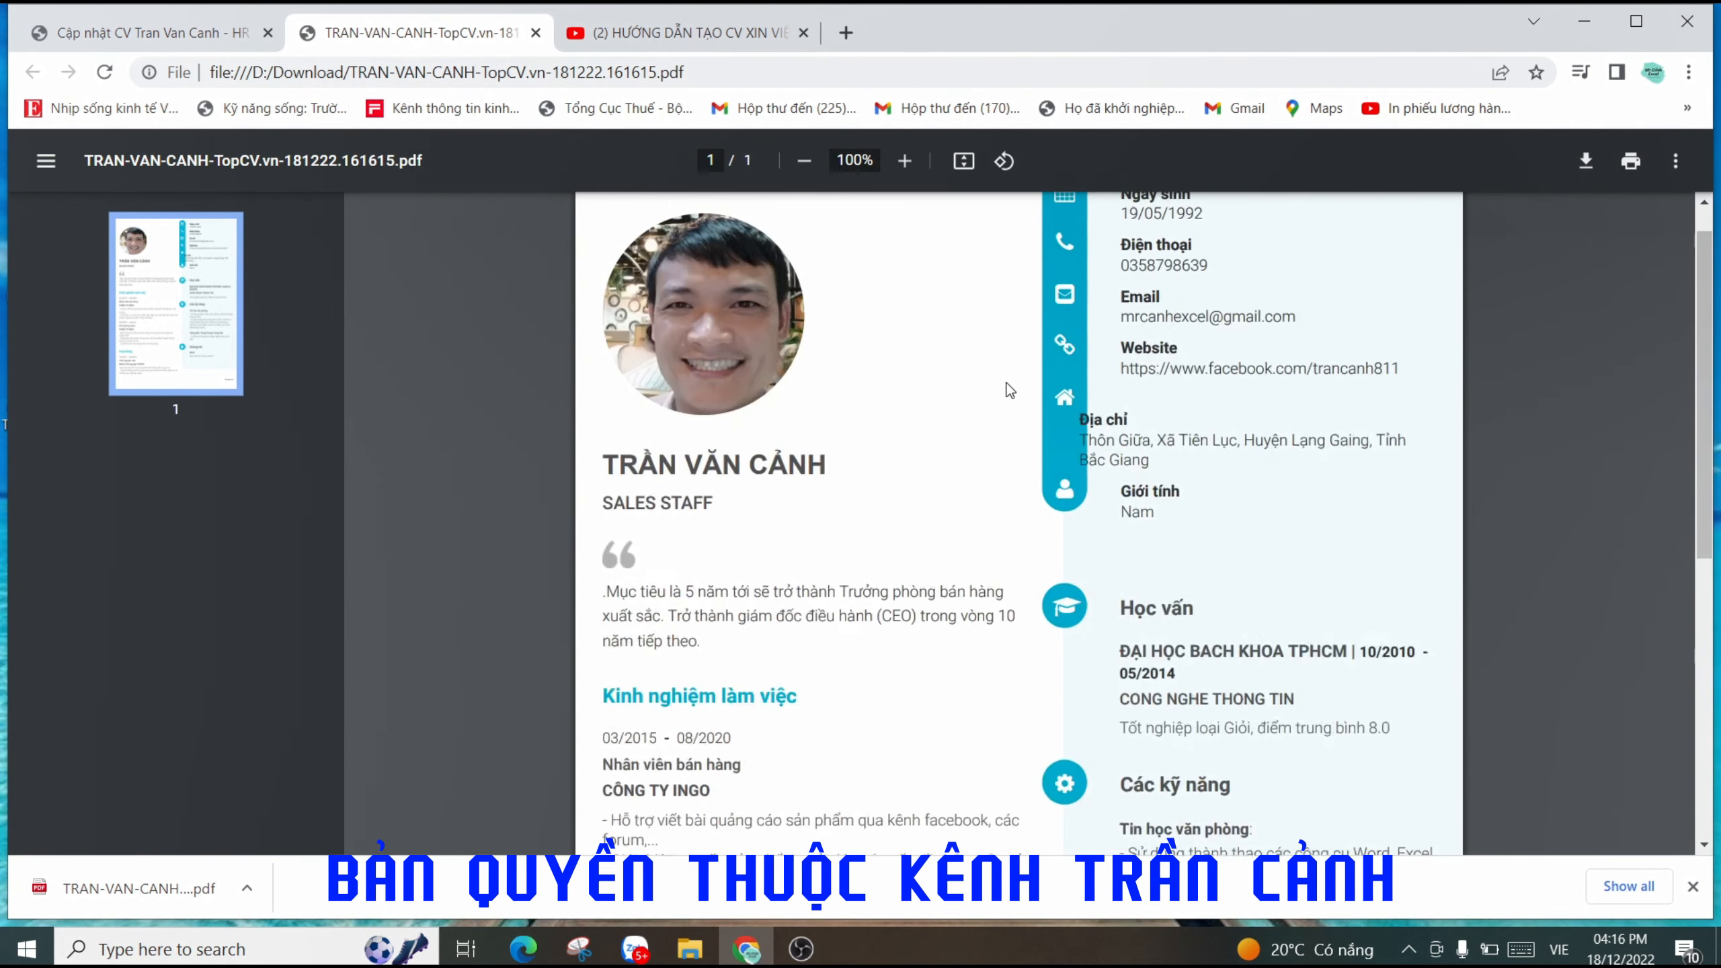
pyautogui.click(1586, 163)
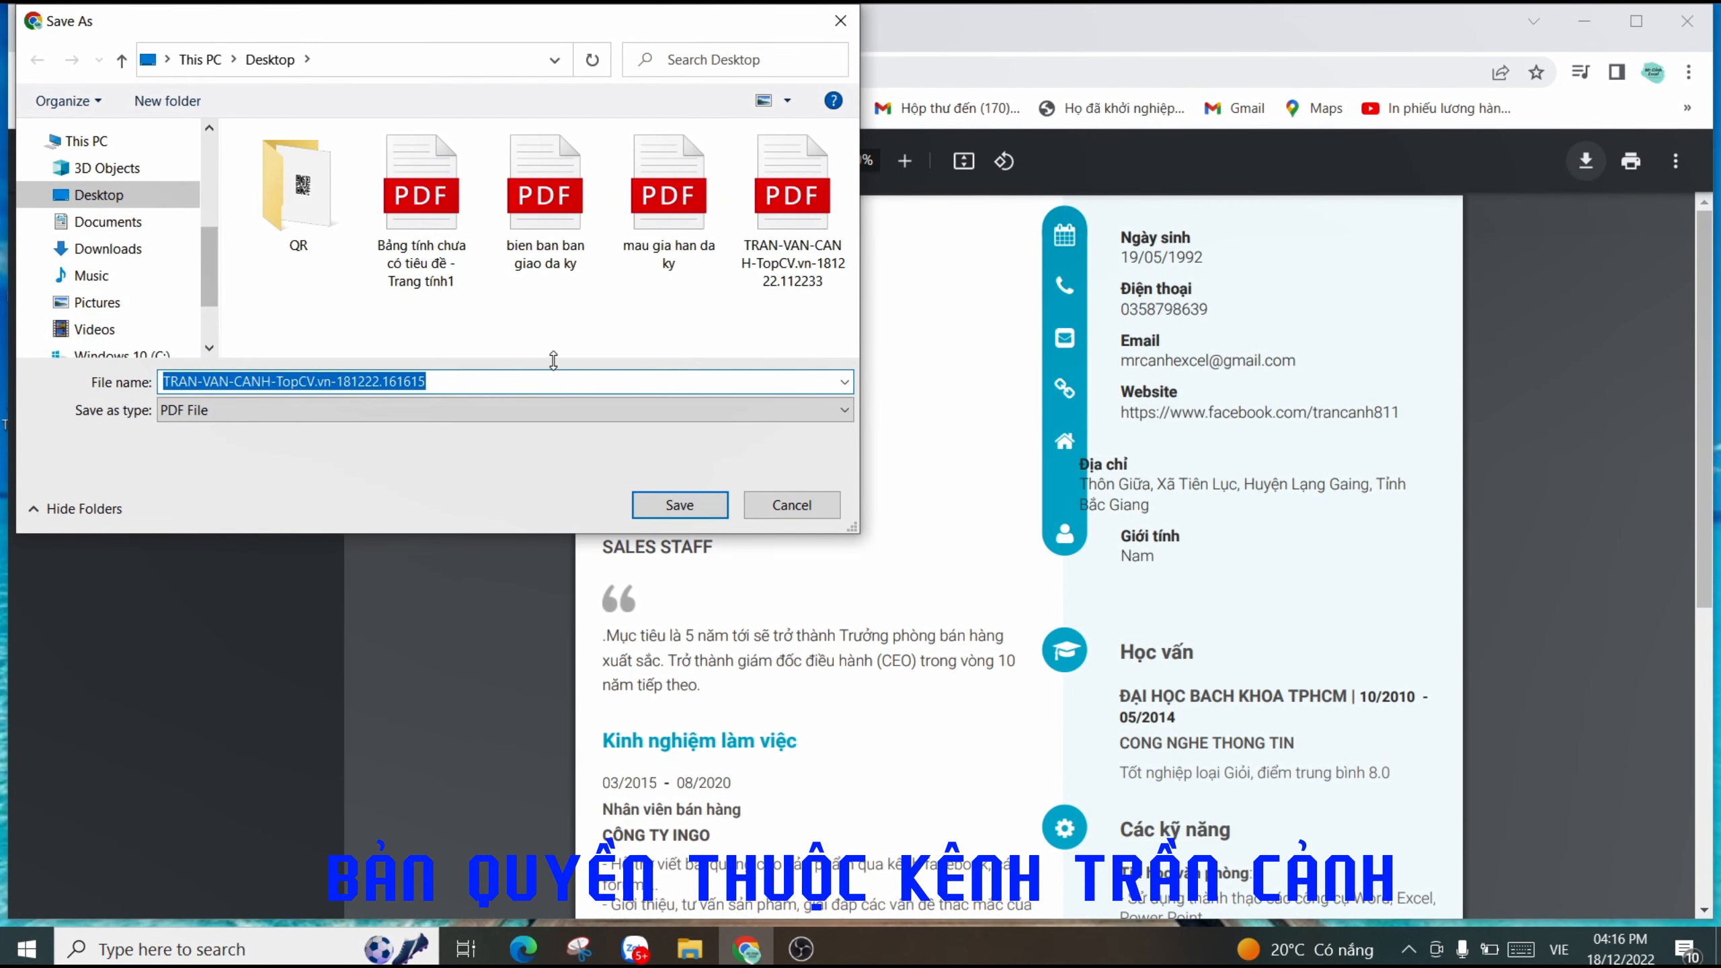
pyautogui.click(118, 197)
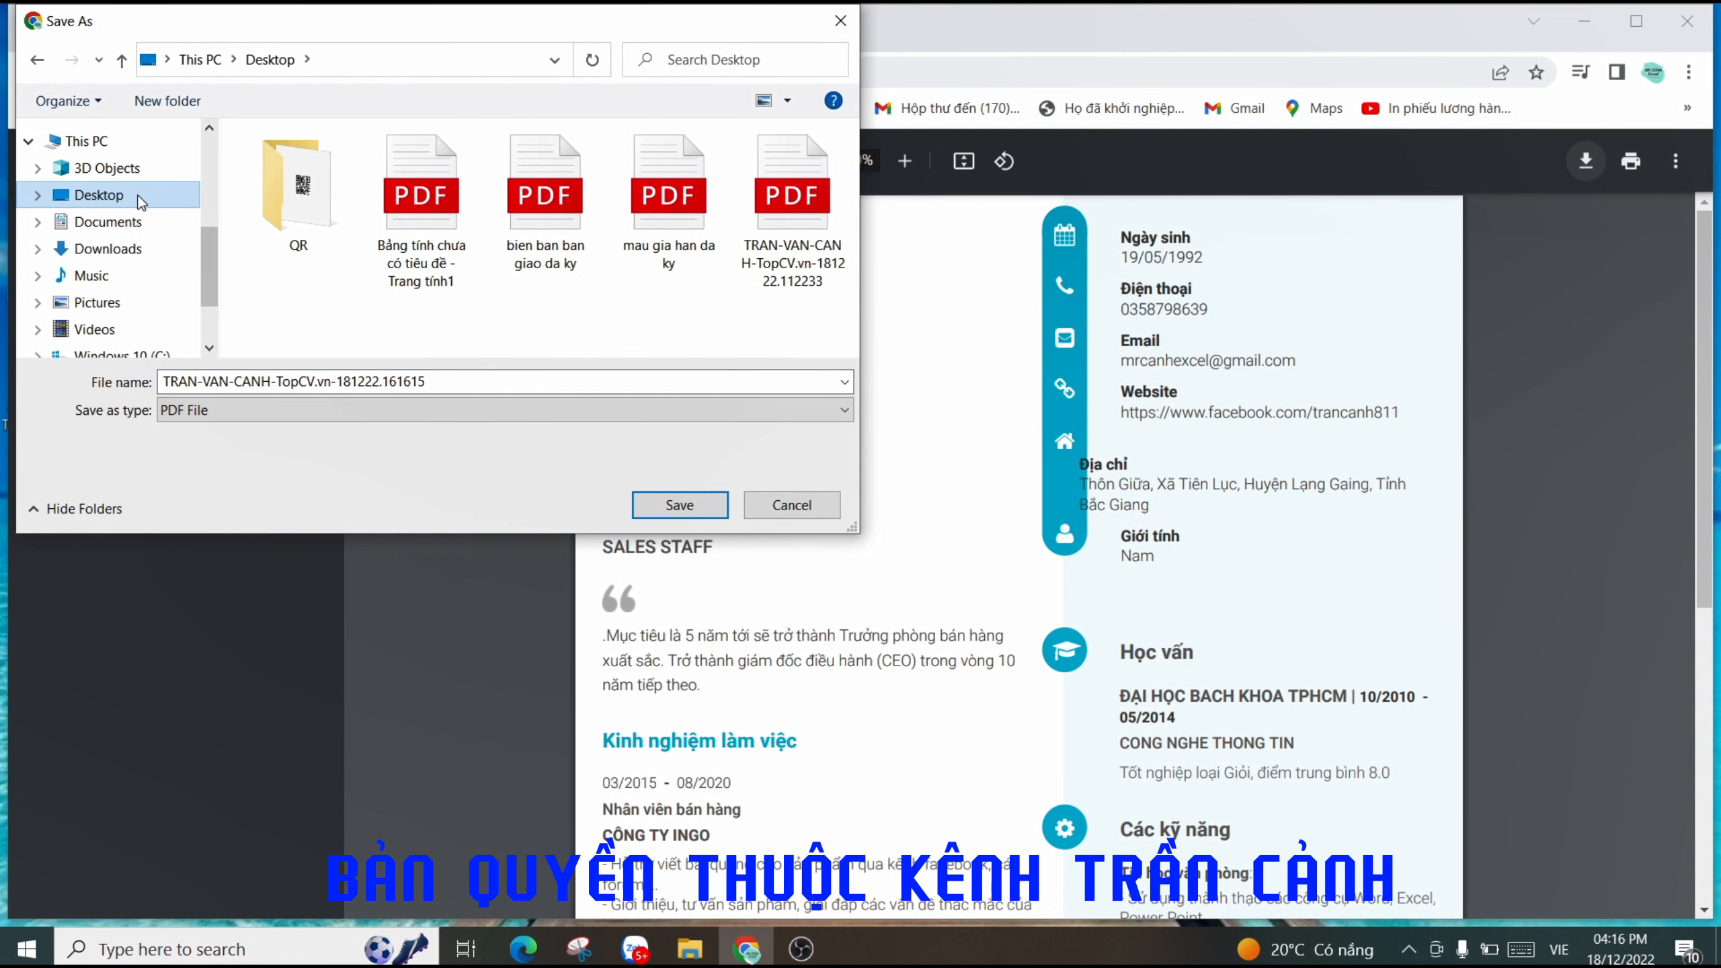
pyautogui.click(680, 505)
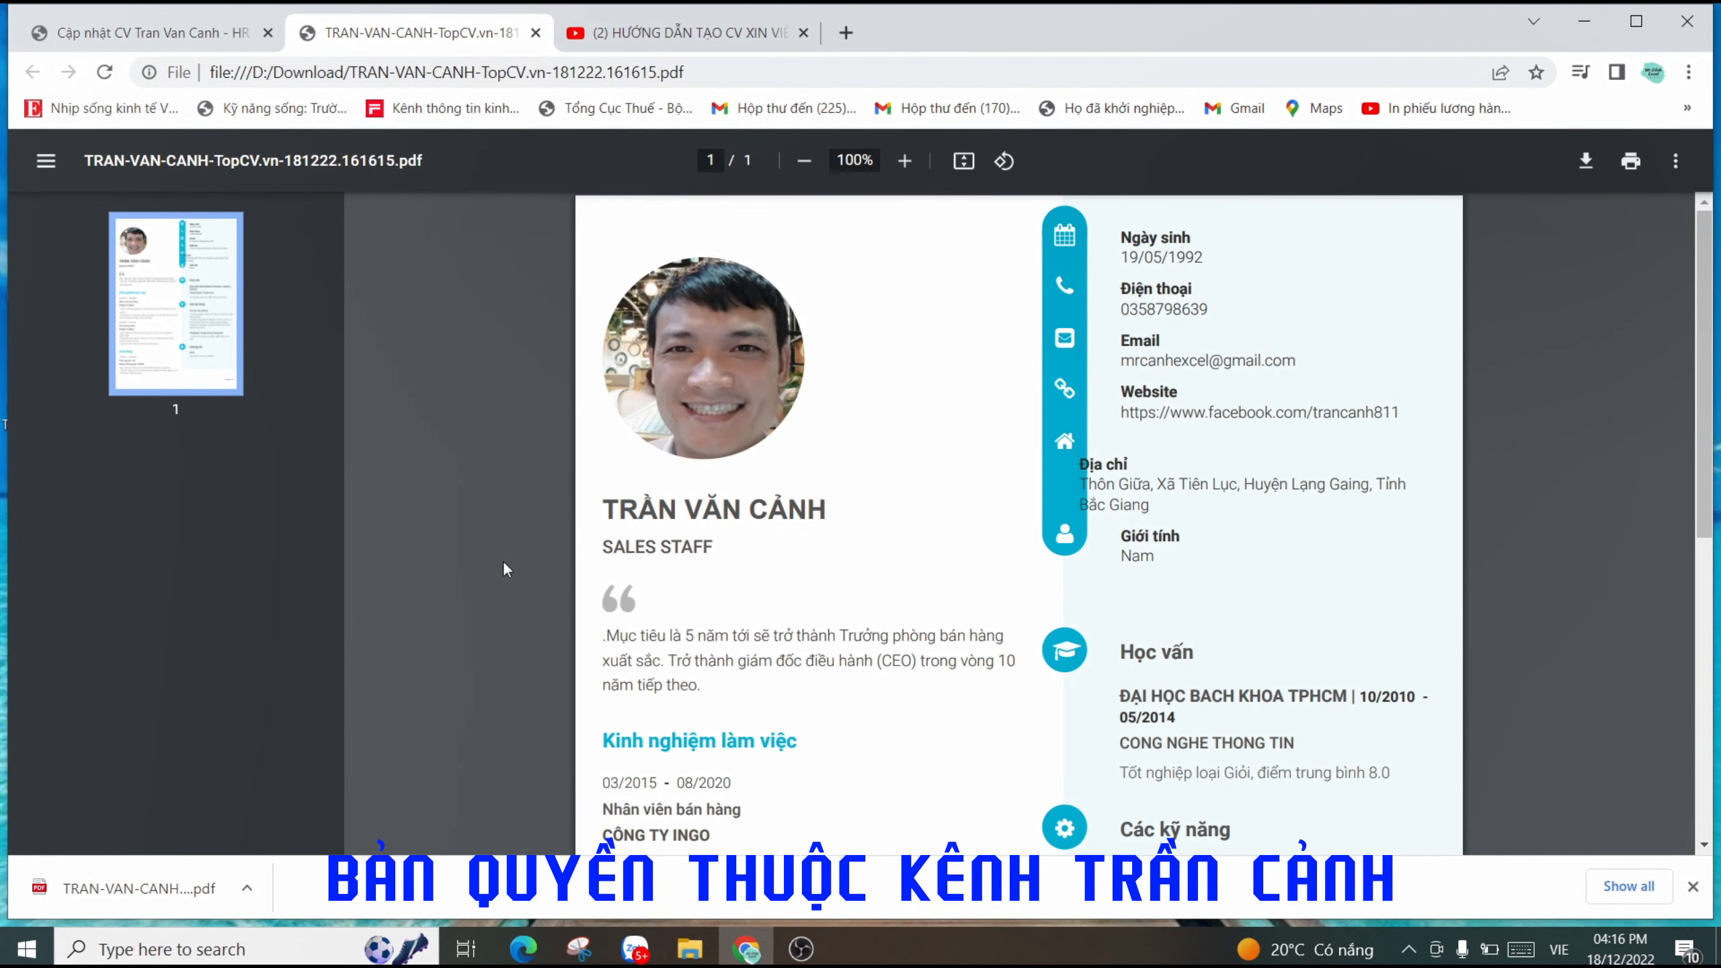
pyautogui.click(1583, 21)
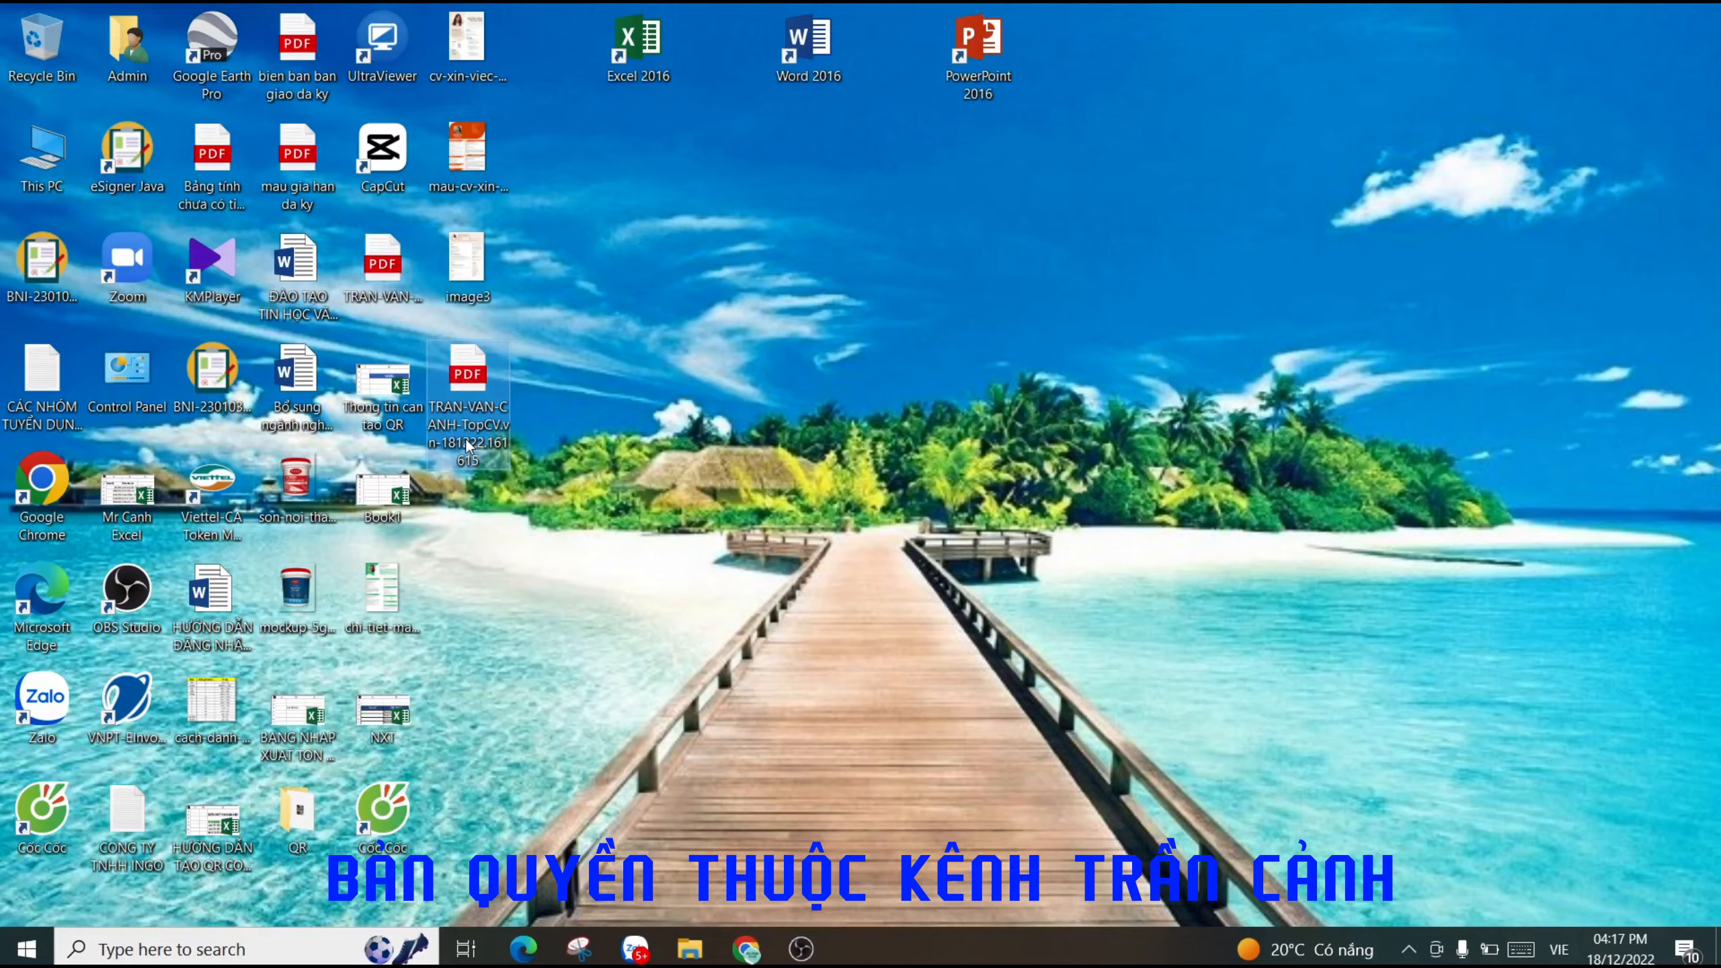
# - Open the desktop copy of the CV PDF in Edge and scroll through the one-page document
pyautogui.doubleClick(465, 437)
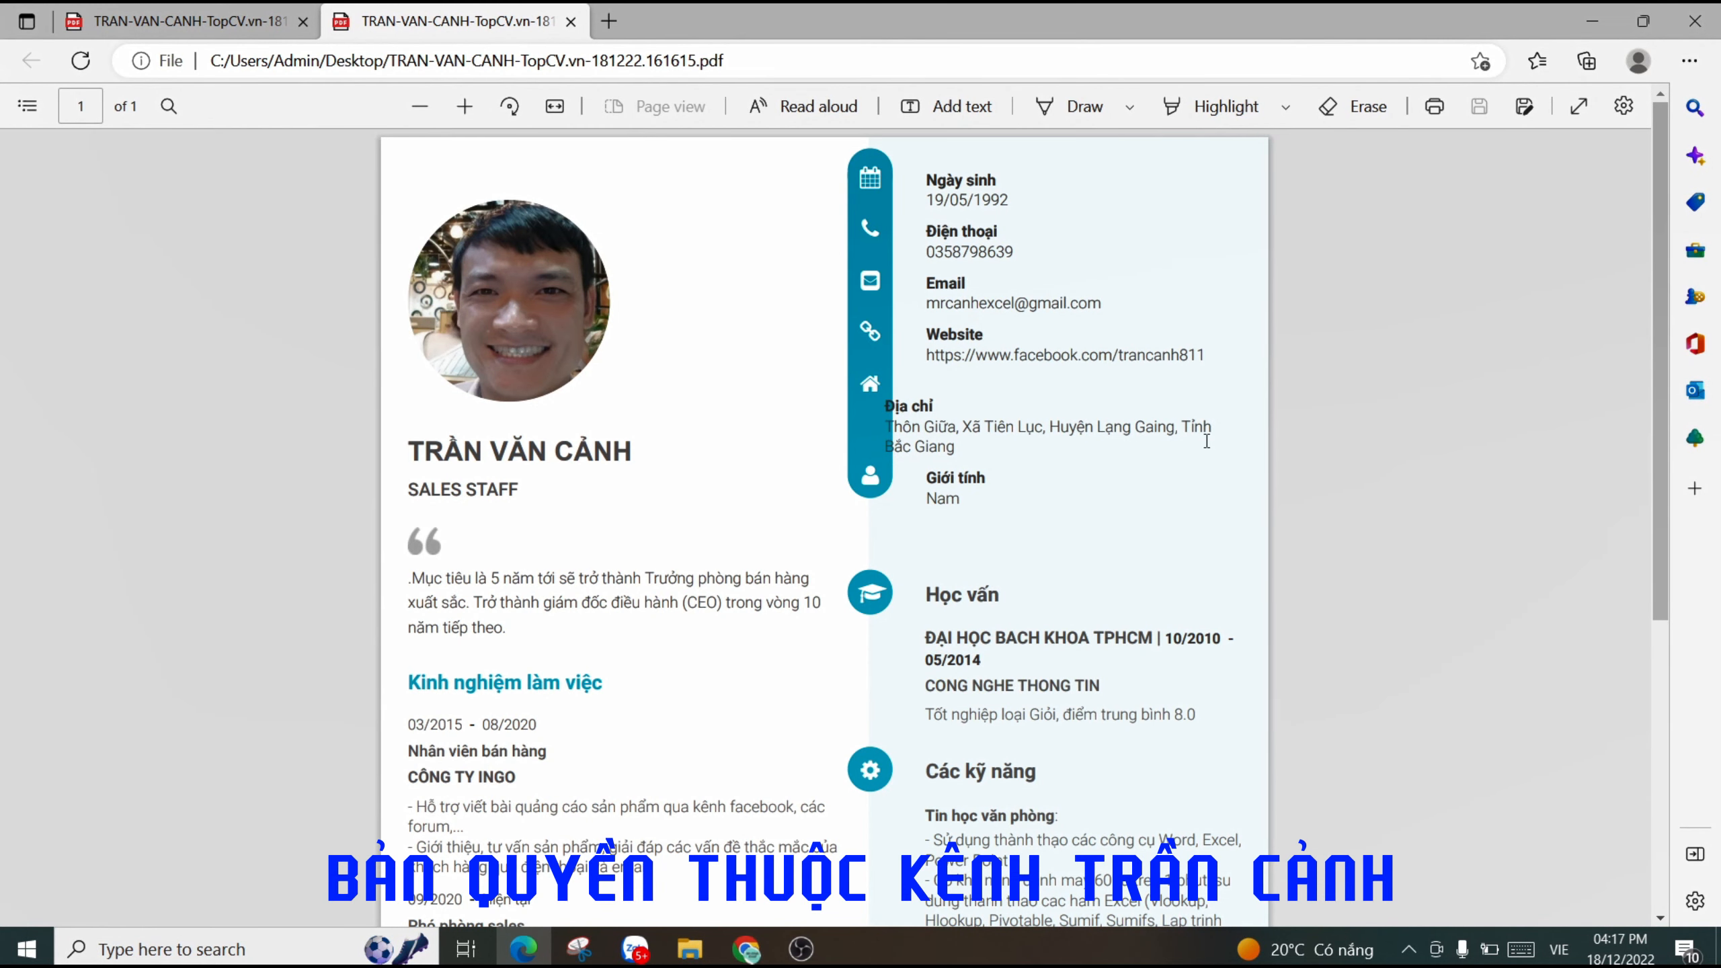
pyautogui.scroll(-5, 1207, 441)
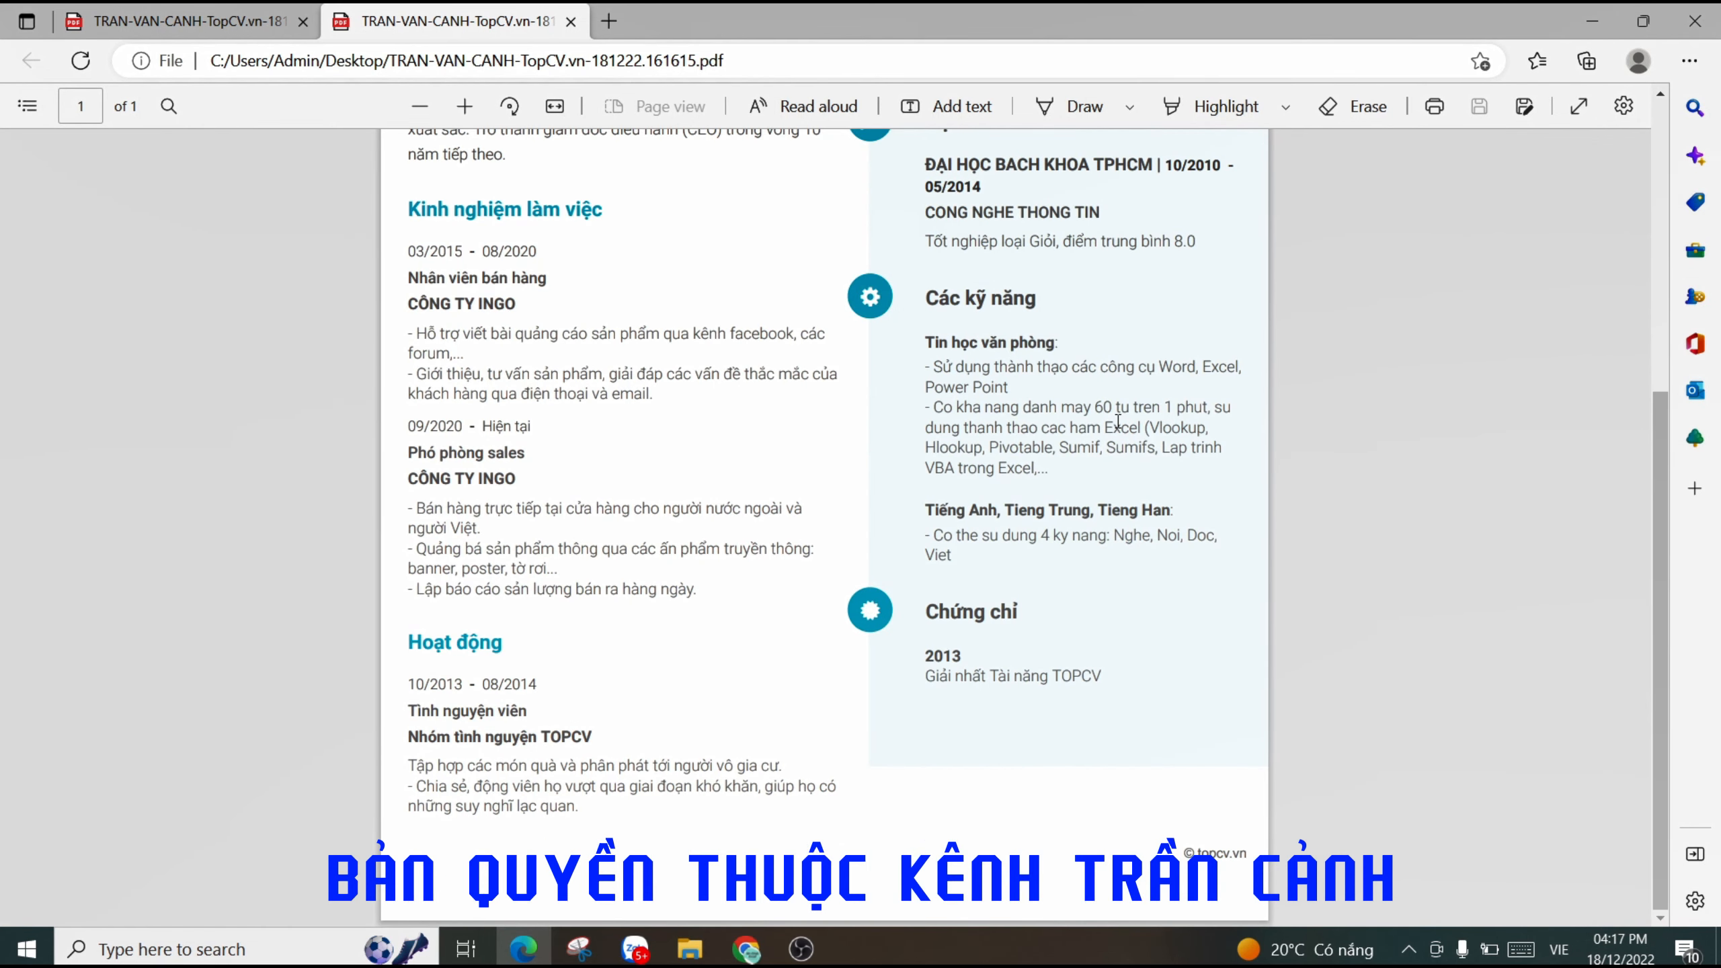
pyautogui.scroll(5, 1015, 398)
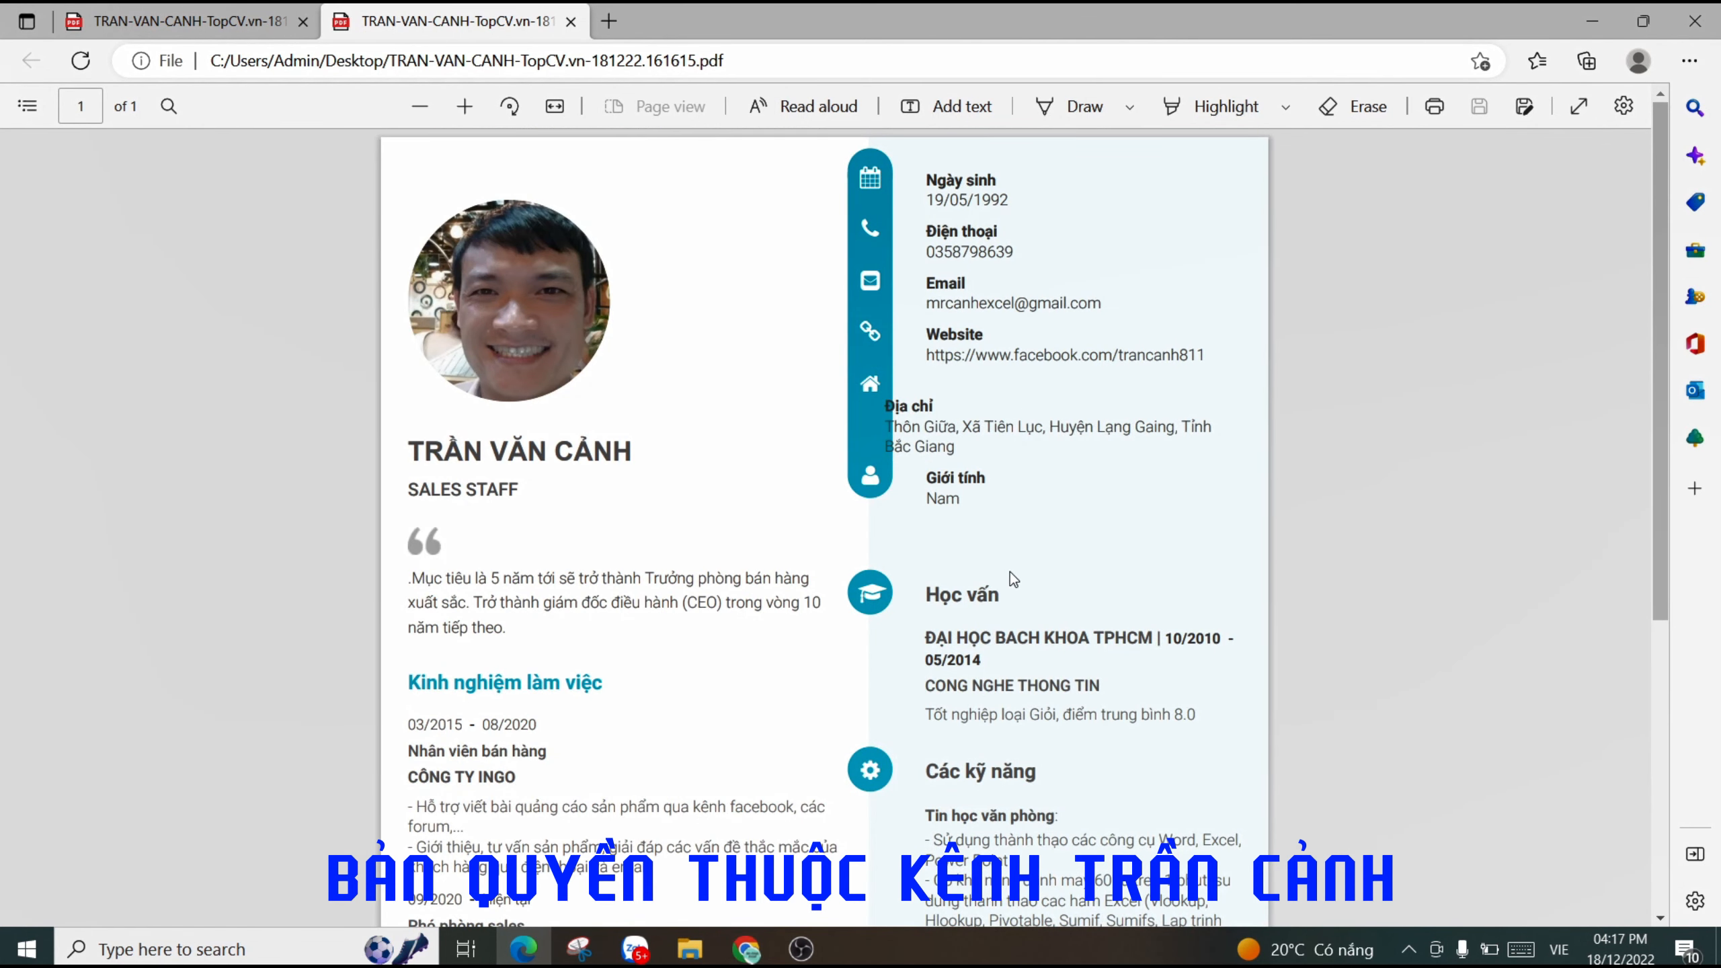
pyautogui.scroll(-3, 1015, 597)
pyautogui.scroll(-3, 1086, 531)
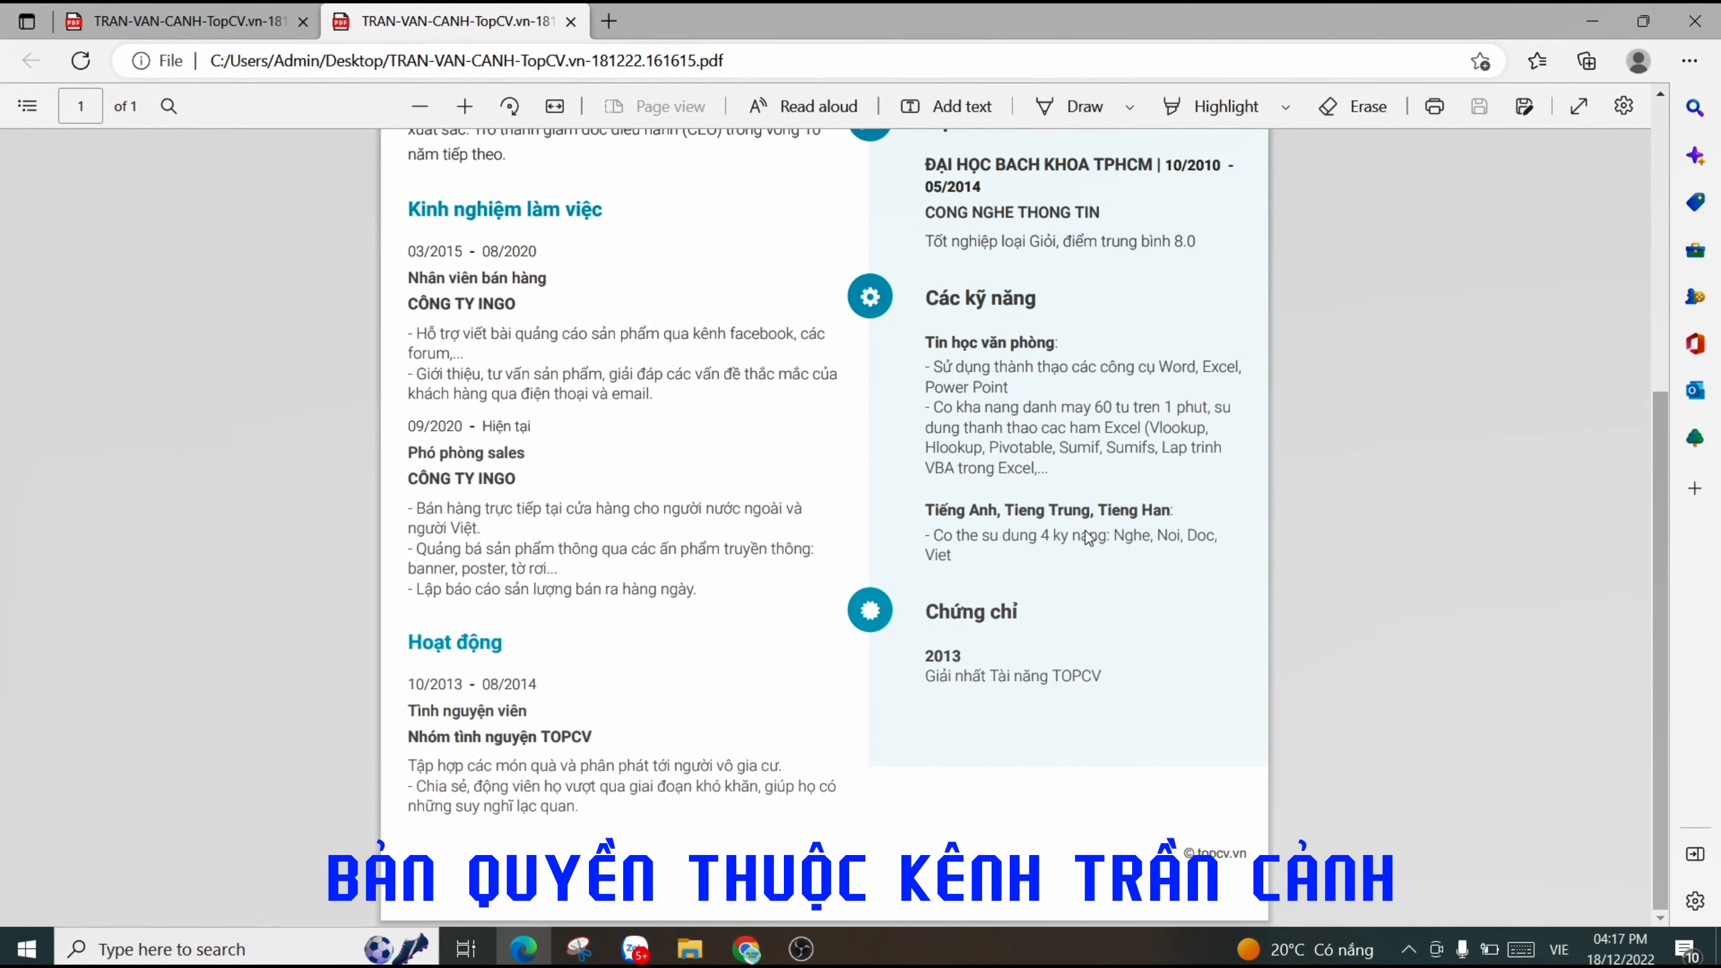
pyautogui.scroll(6, 1086, 531)
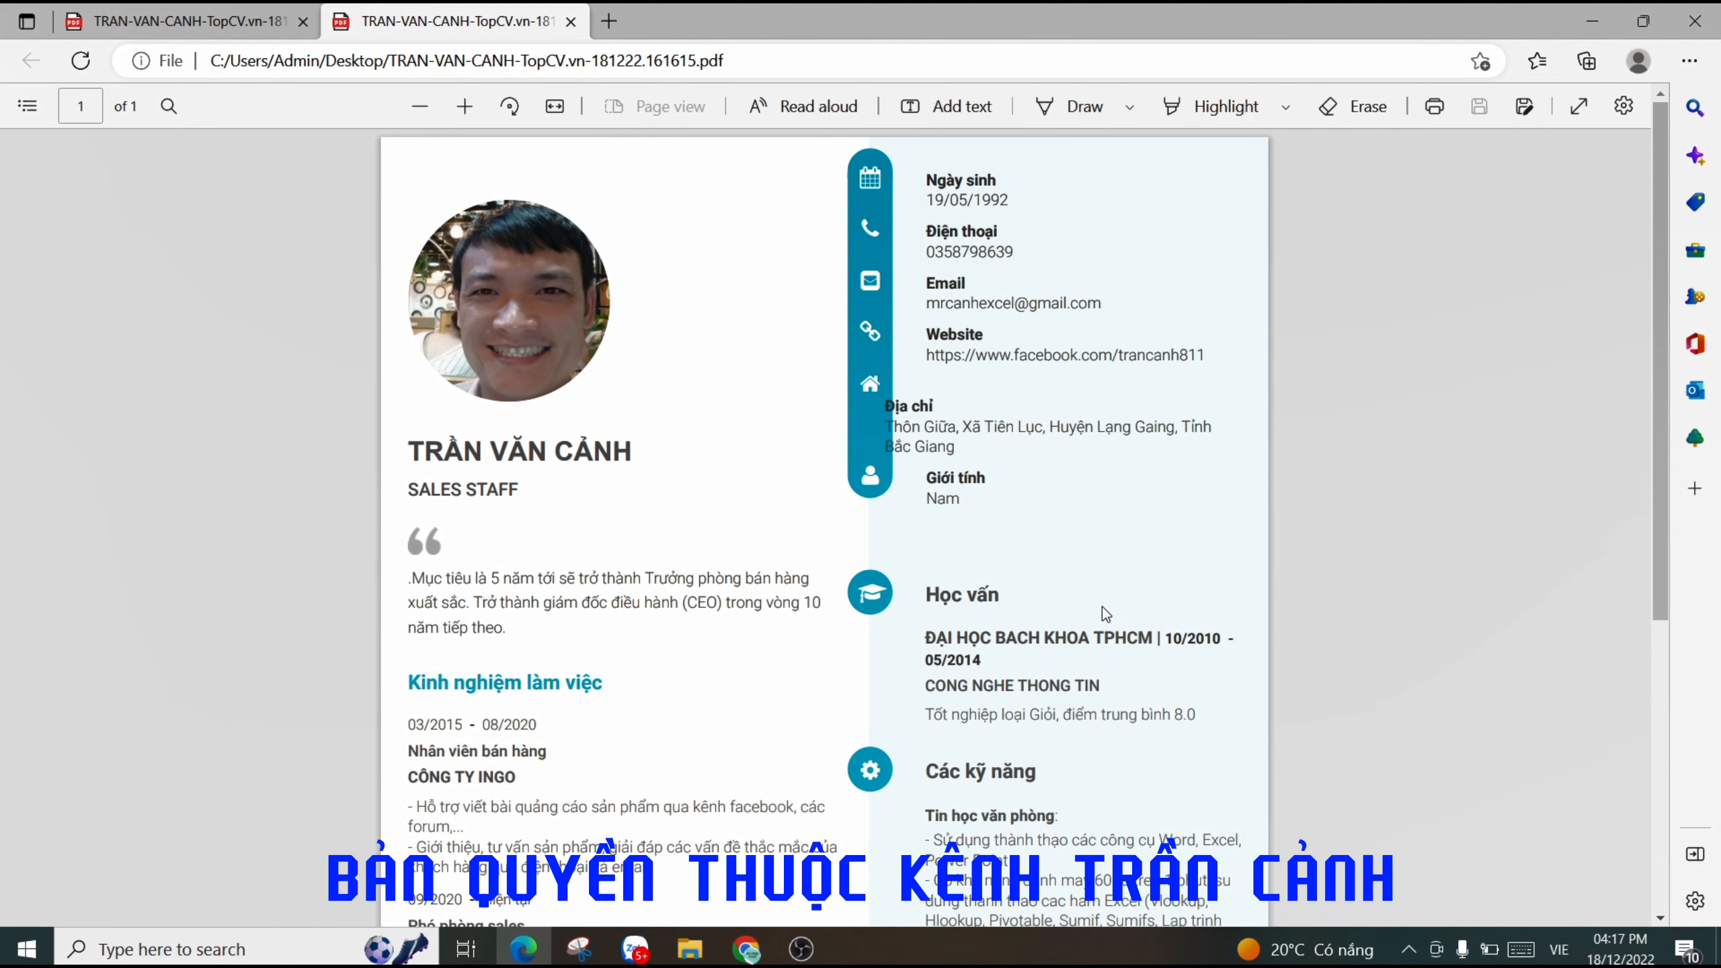
pyautogui.scroll(-6, 1103, 602)
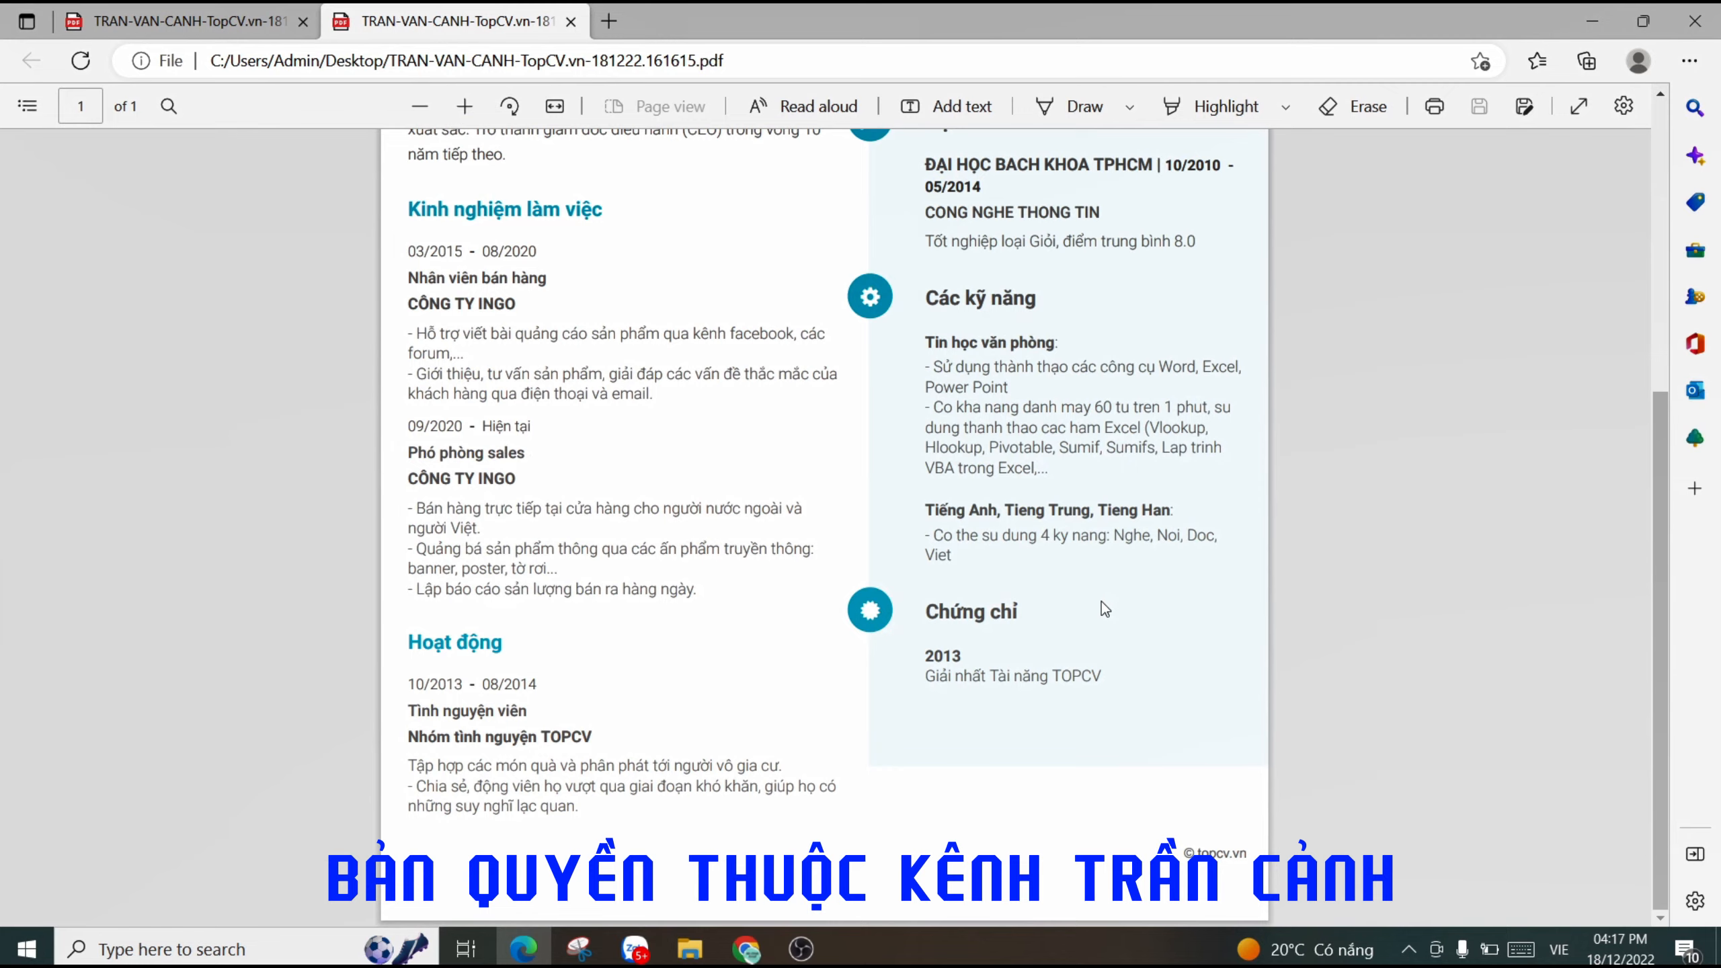
pyautogui.scroll(6, 1102, 601)
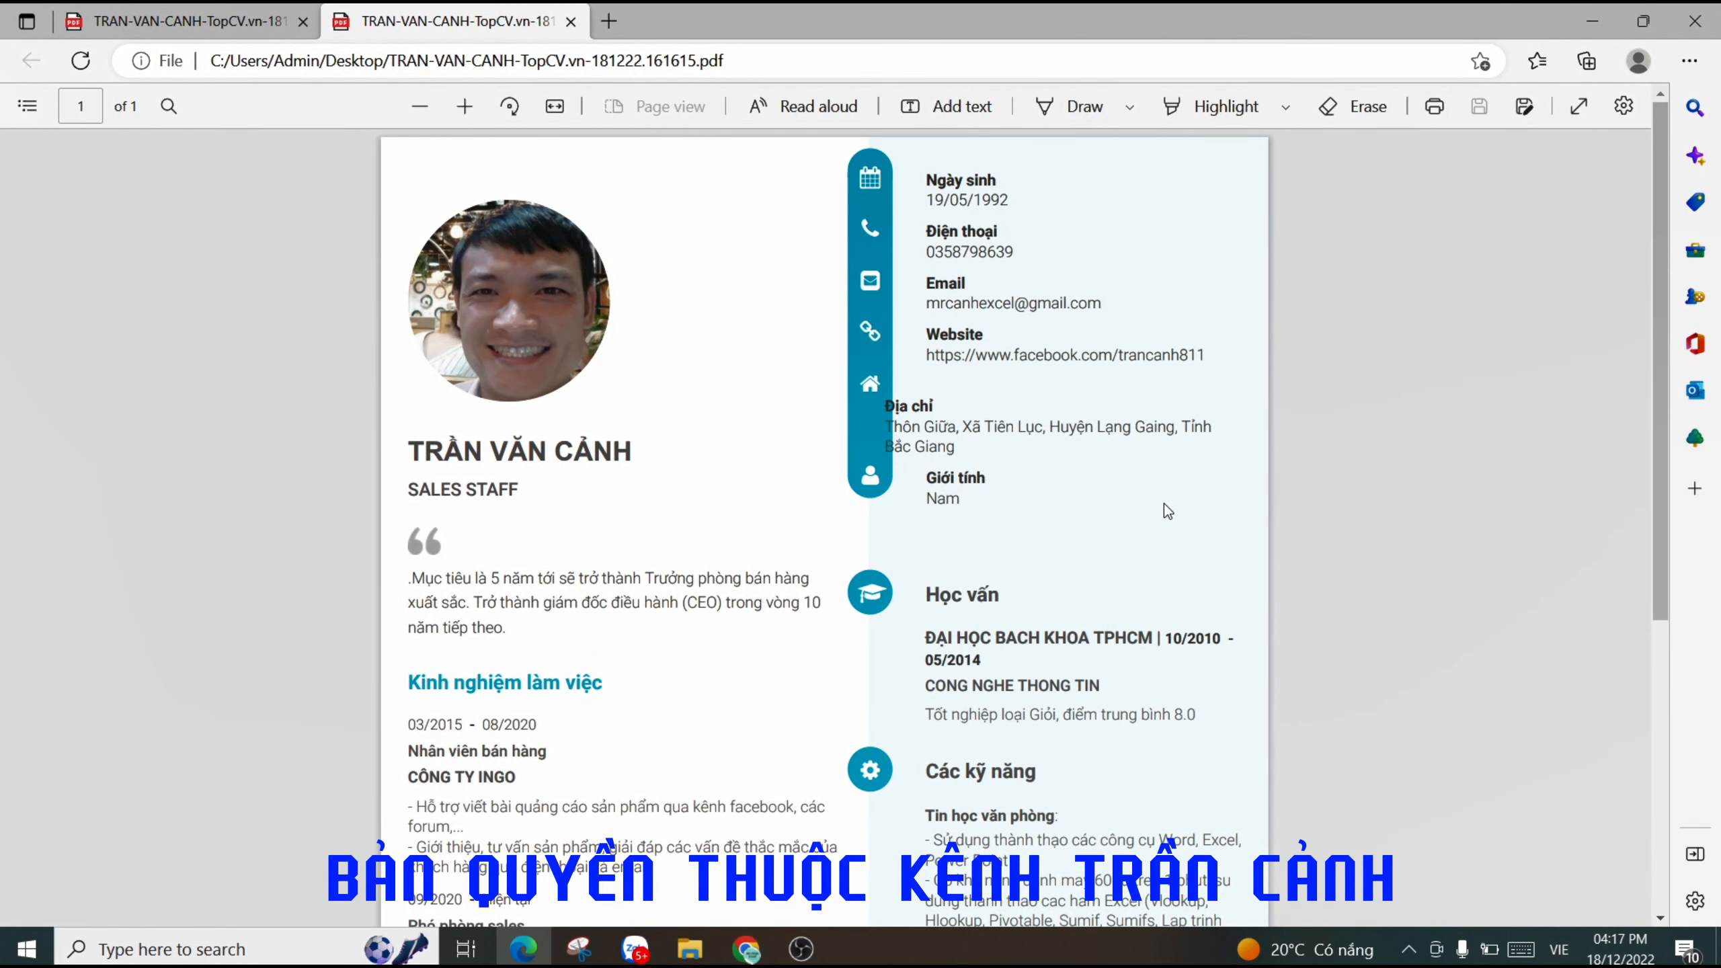
pyautogui.scroll(-3, 1220, 570)
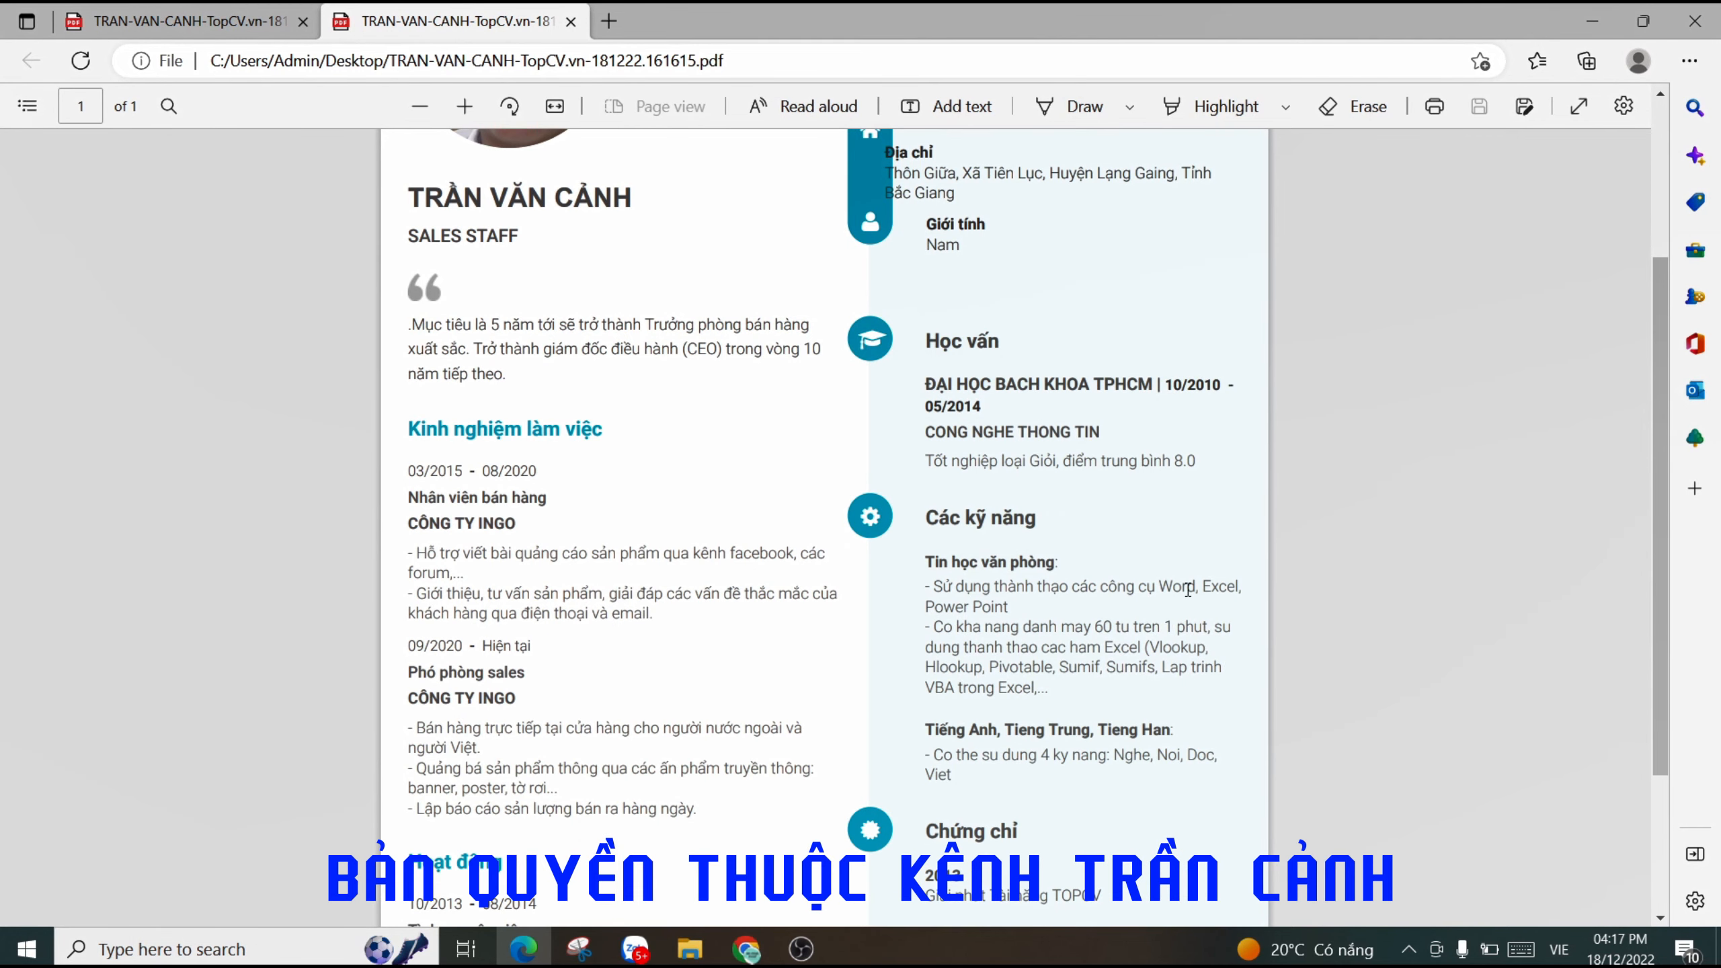
pyautogui.scroll(3, 1188, 589)
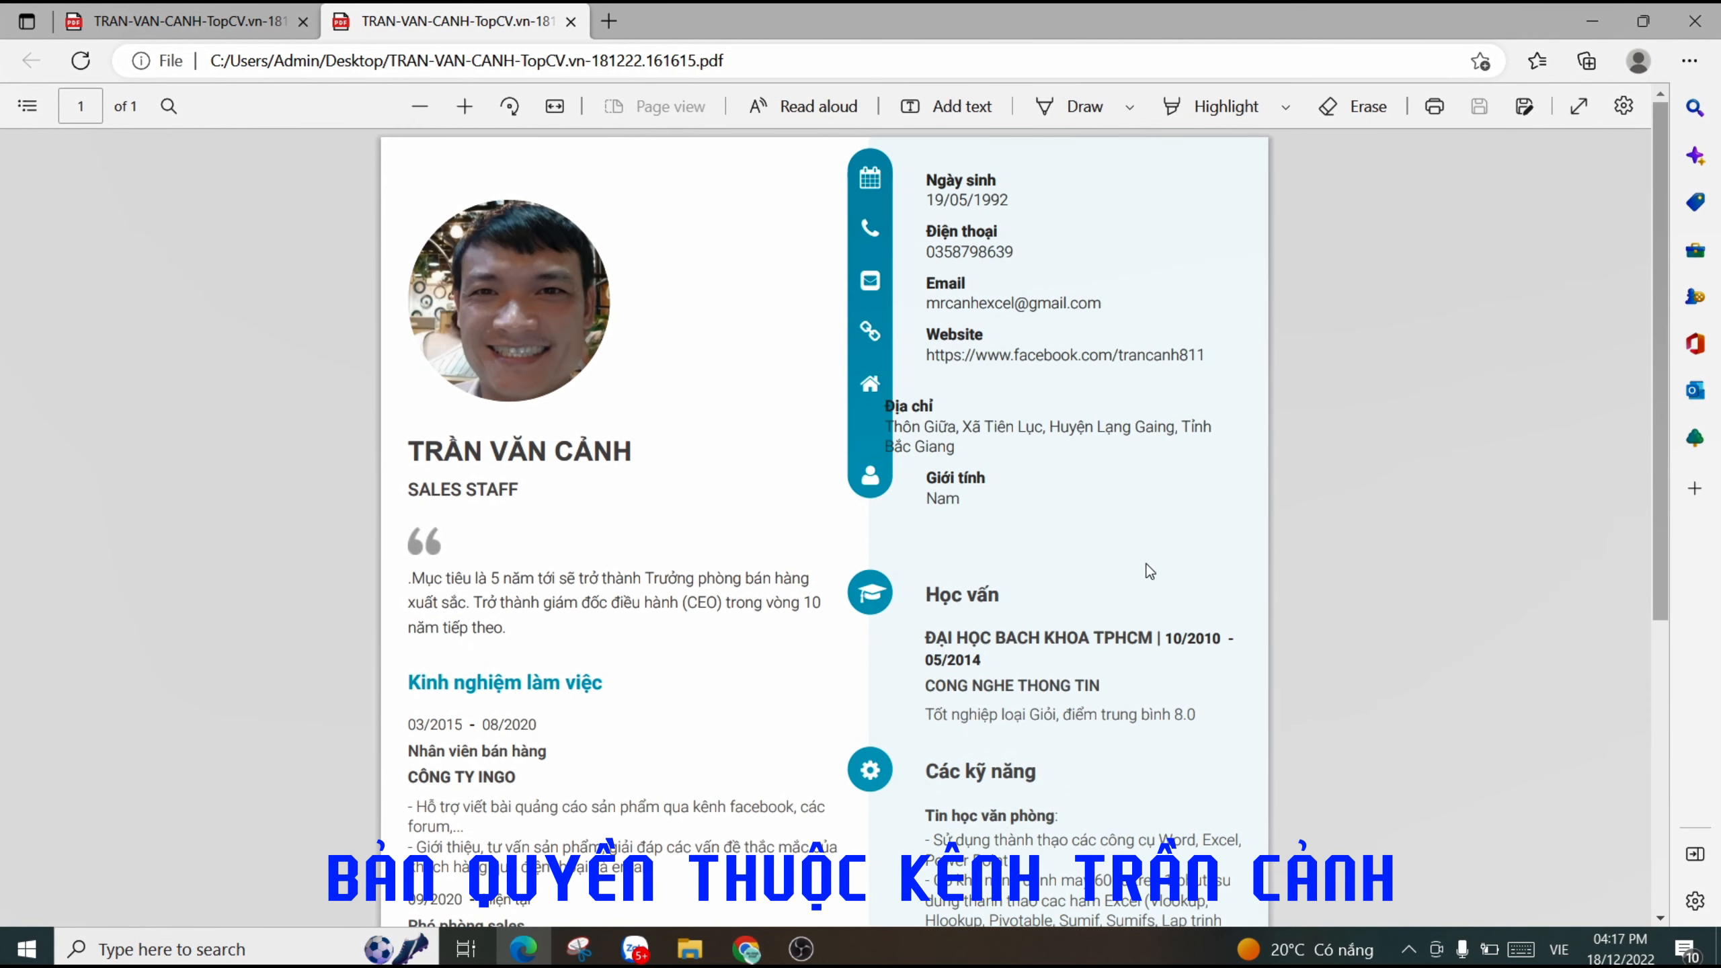